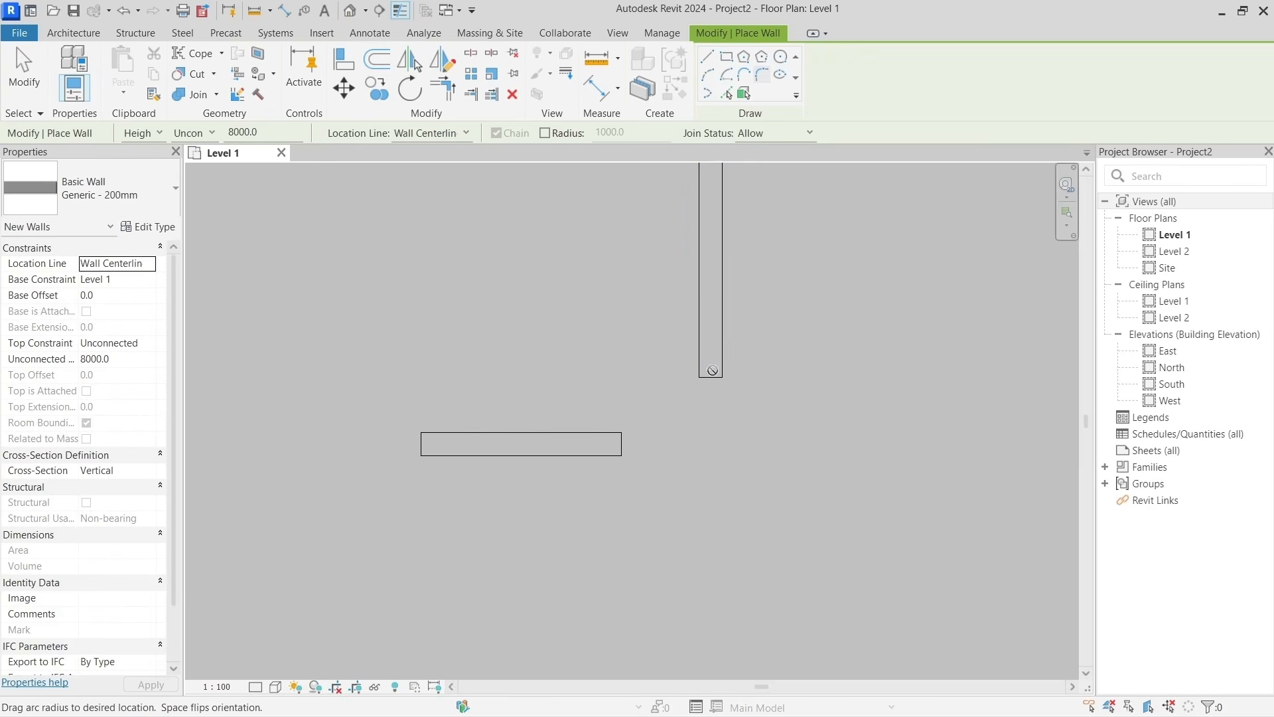
left_click(712, 370)
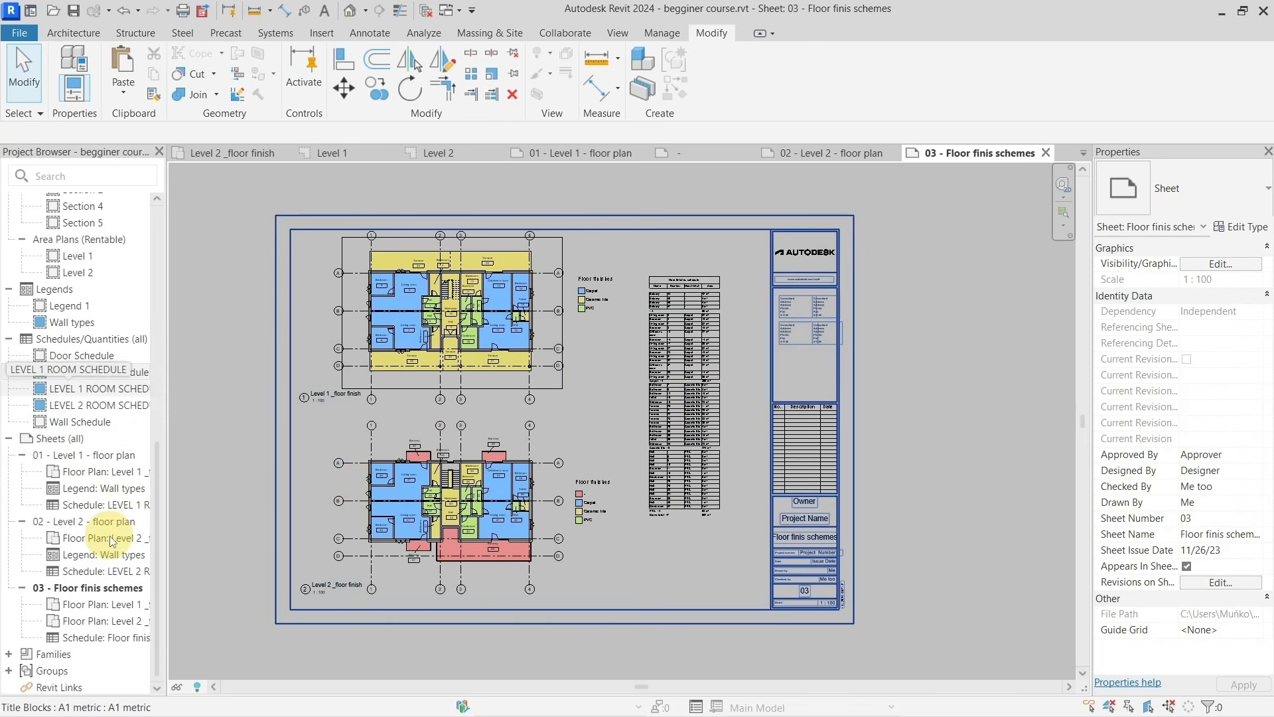
scroll(111, 541, "down", 3)
double_click(113, 539)
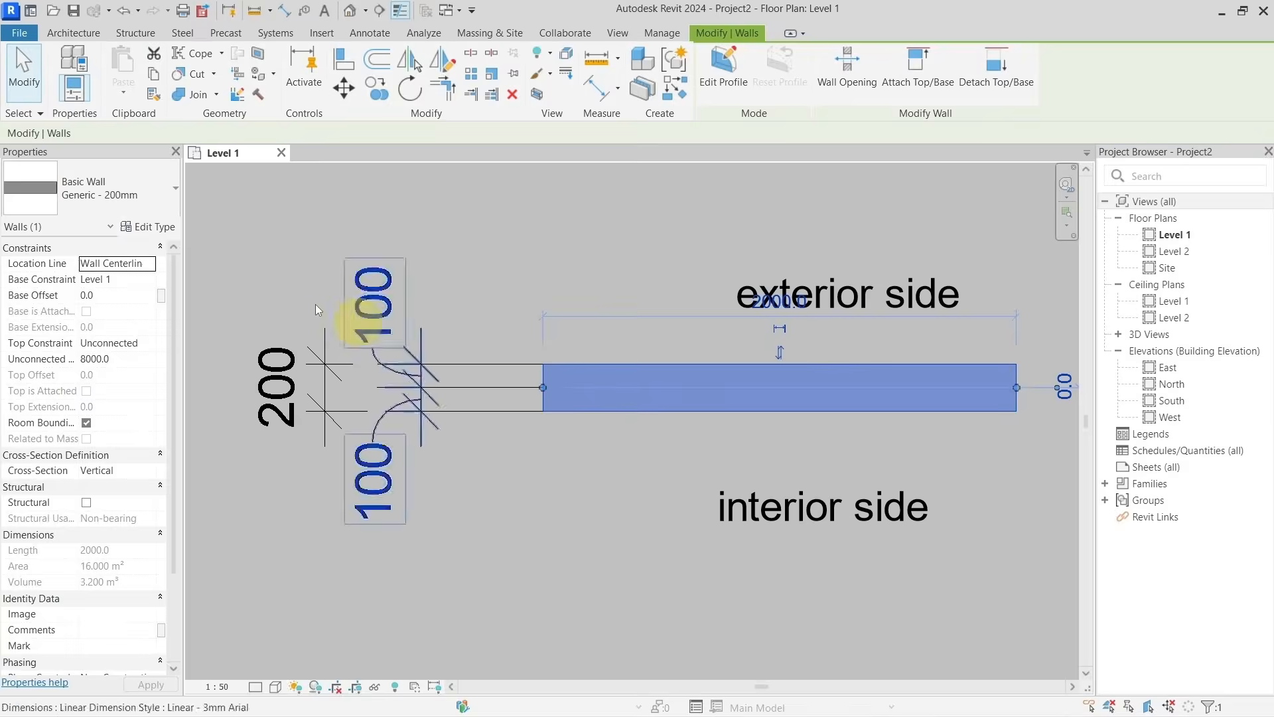
Change the selected horizontal wall's type to Basic Wall Generic - 300mm in the Level 1 plan.
left_click(155, 188)
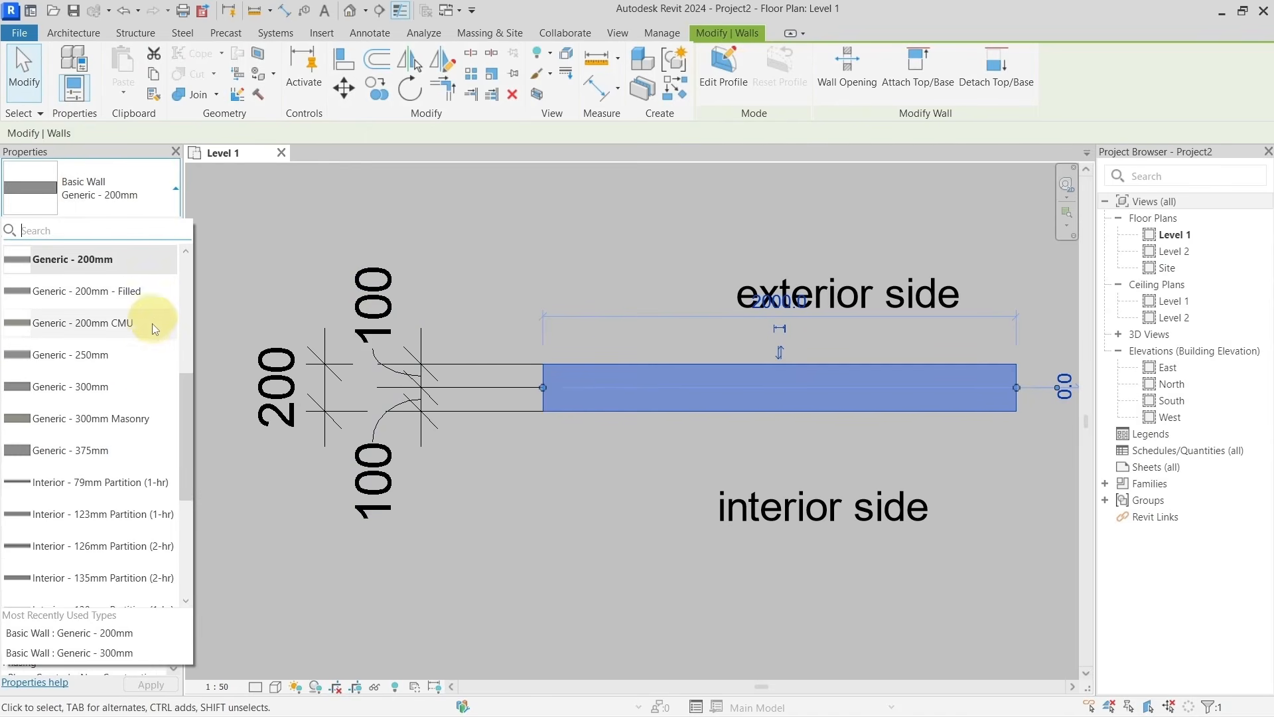
left_click(115, 386)
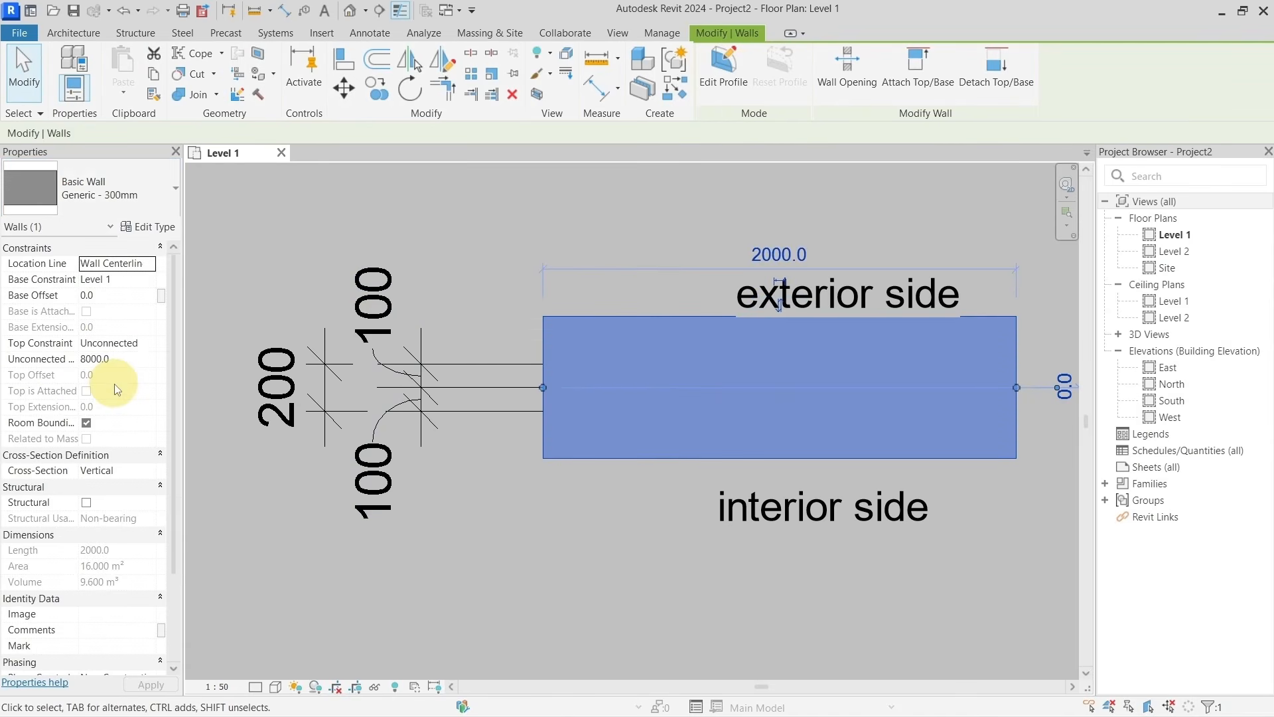
left_click(558, 385)
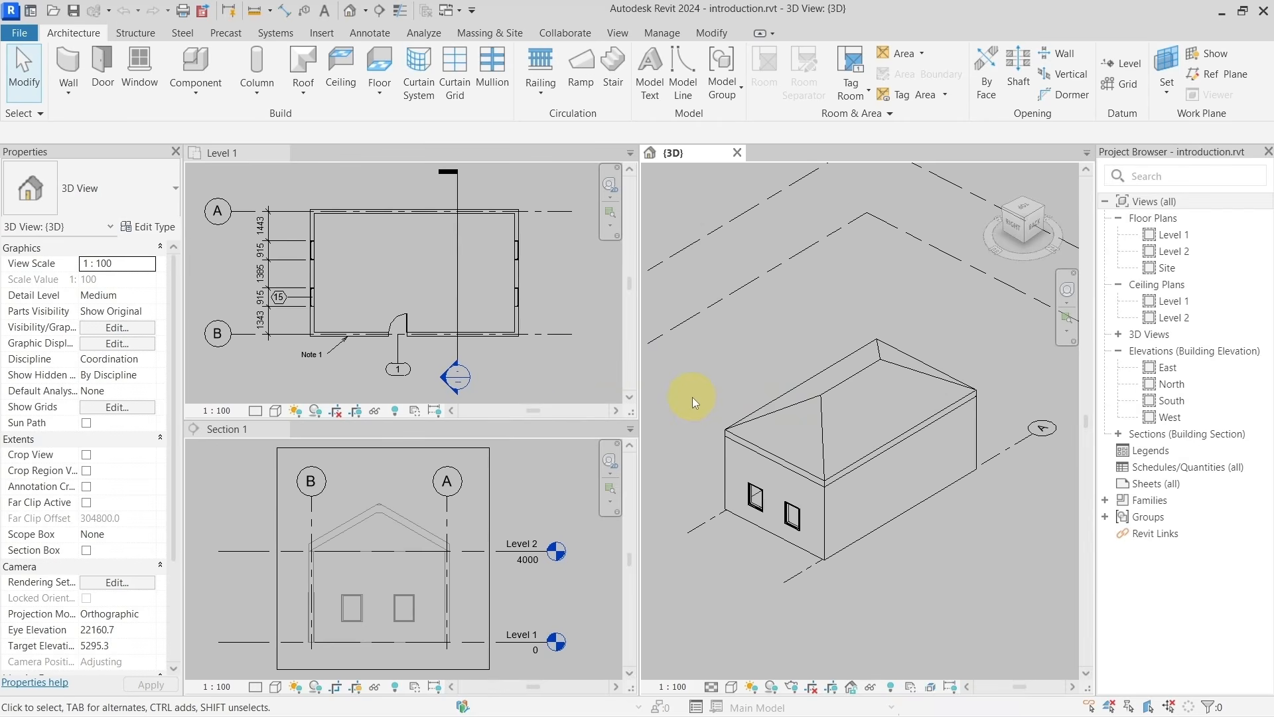
Move the upper horizontal wall on grid A 1000 mm outward from the house in the Level 1 plan.
left_click(457, 387)
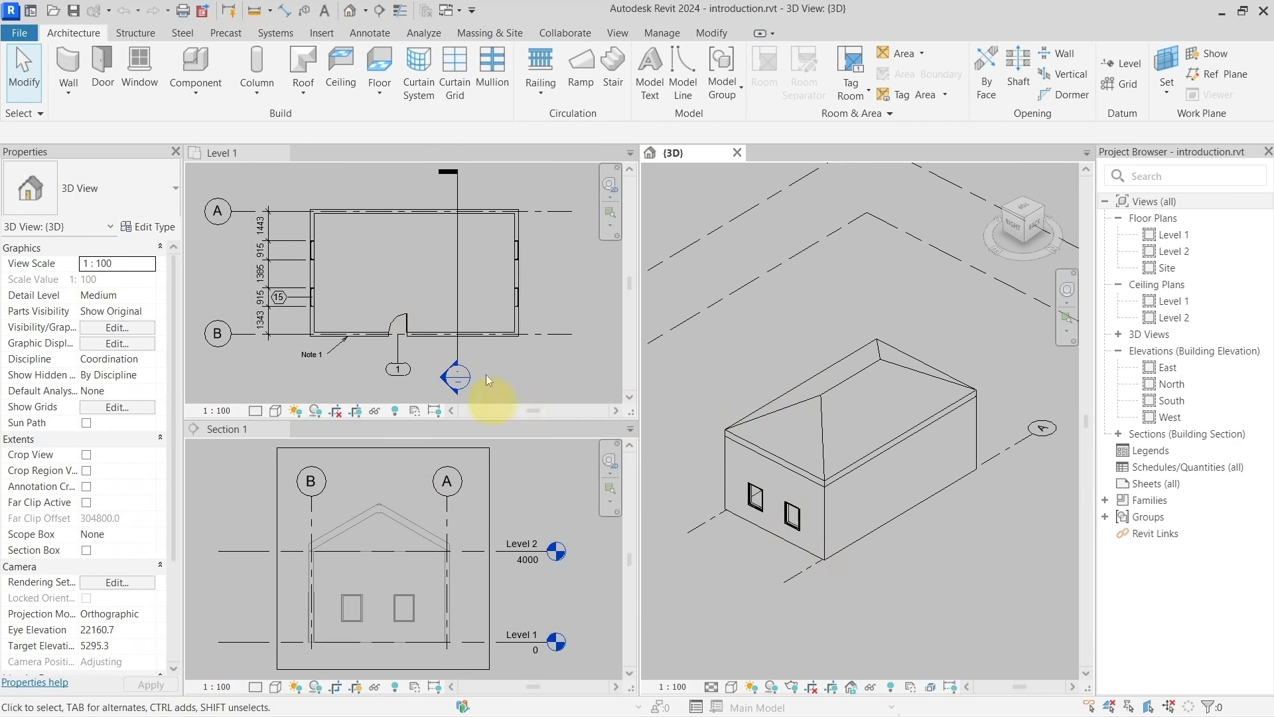
left_click(484, 244)
left_click(474, 214)
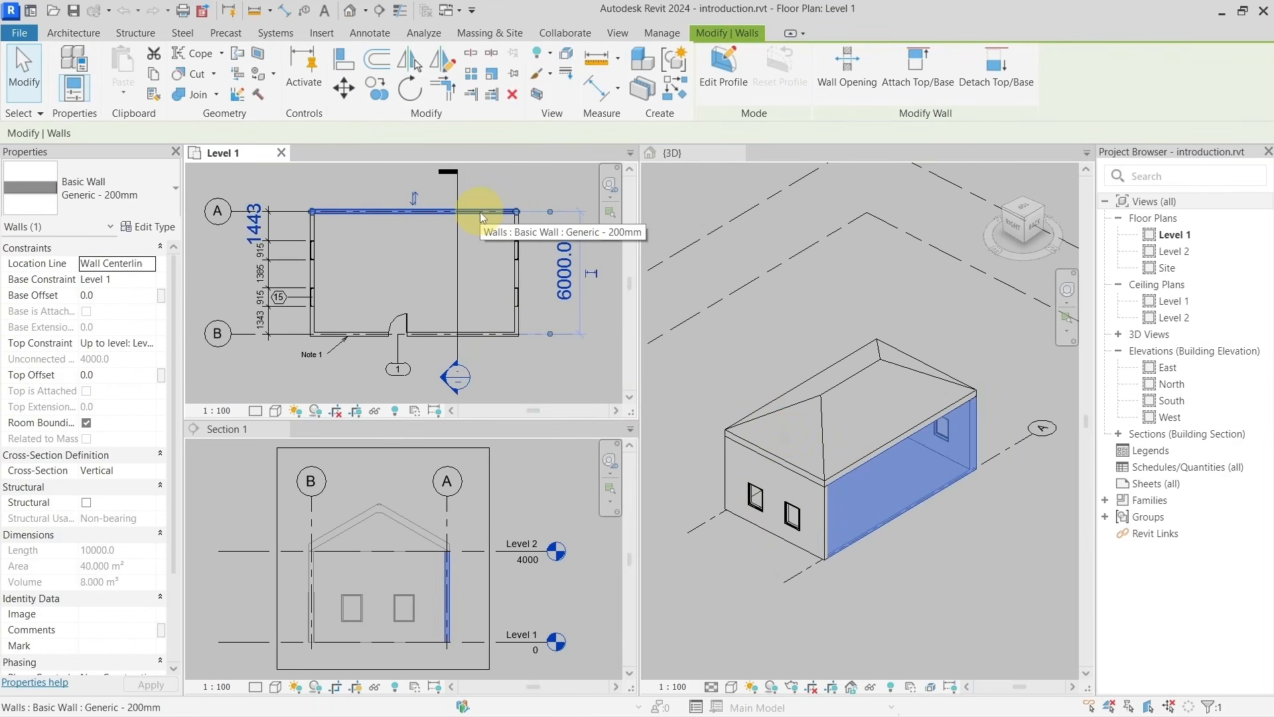
key("m")
key("v")
left_click(482, 212)
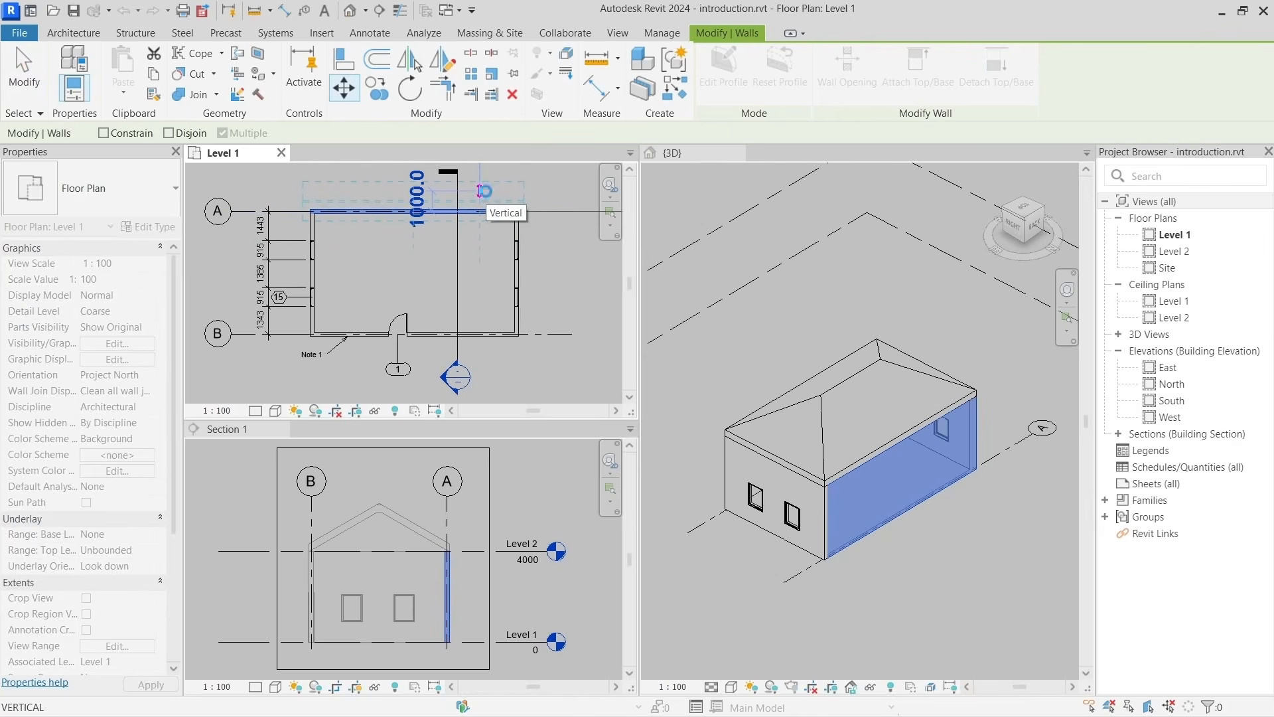
left_click(485, 191)
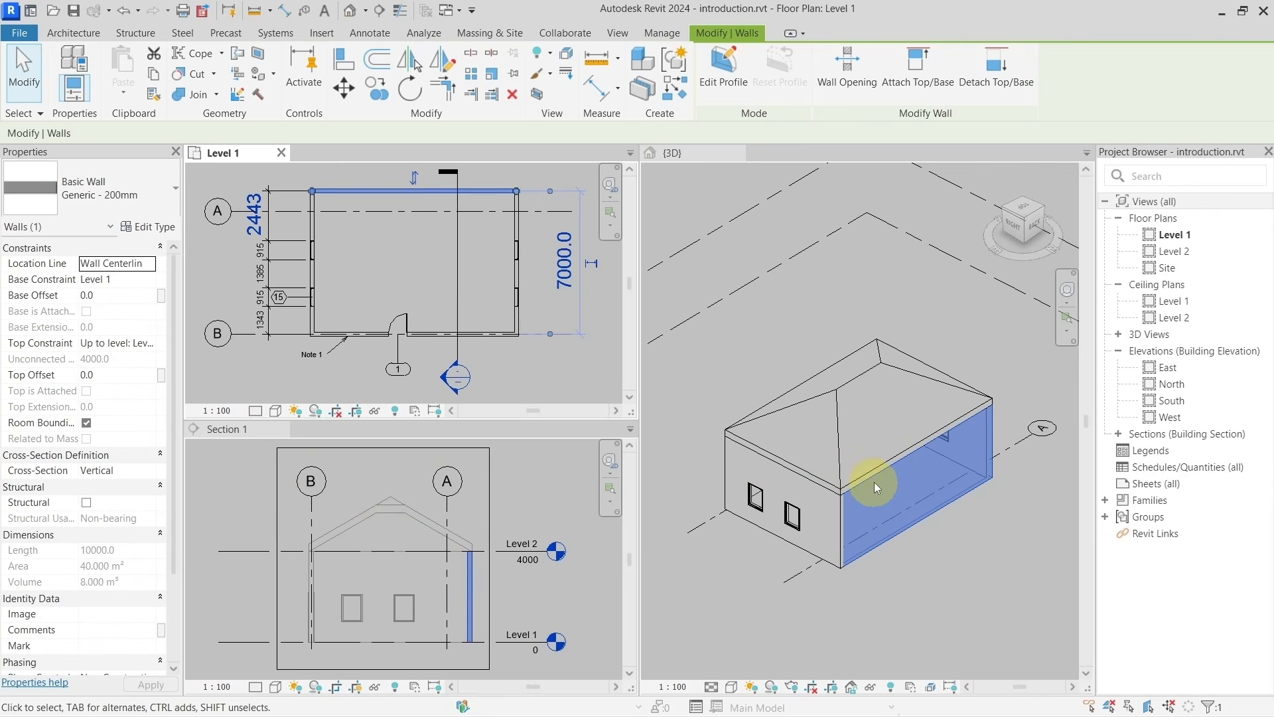
Examine how the moved wall and the roof appear in the Section 1 and 3D views by selecting each.
left_click(471, 577)
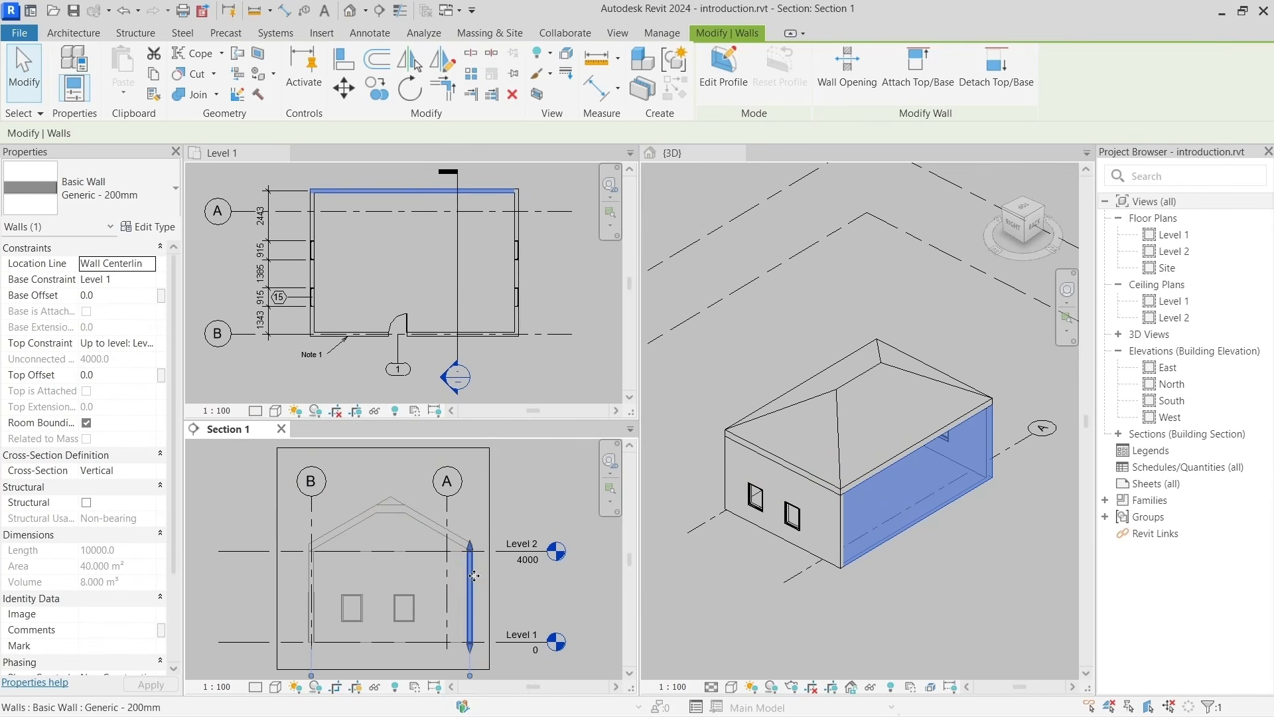
left_click(426, 514)
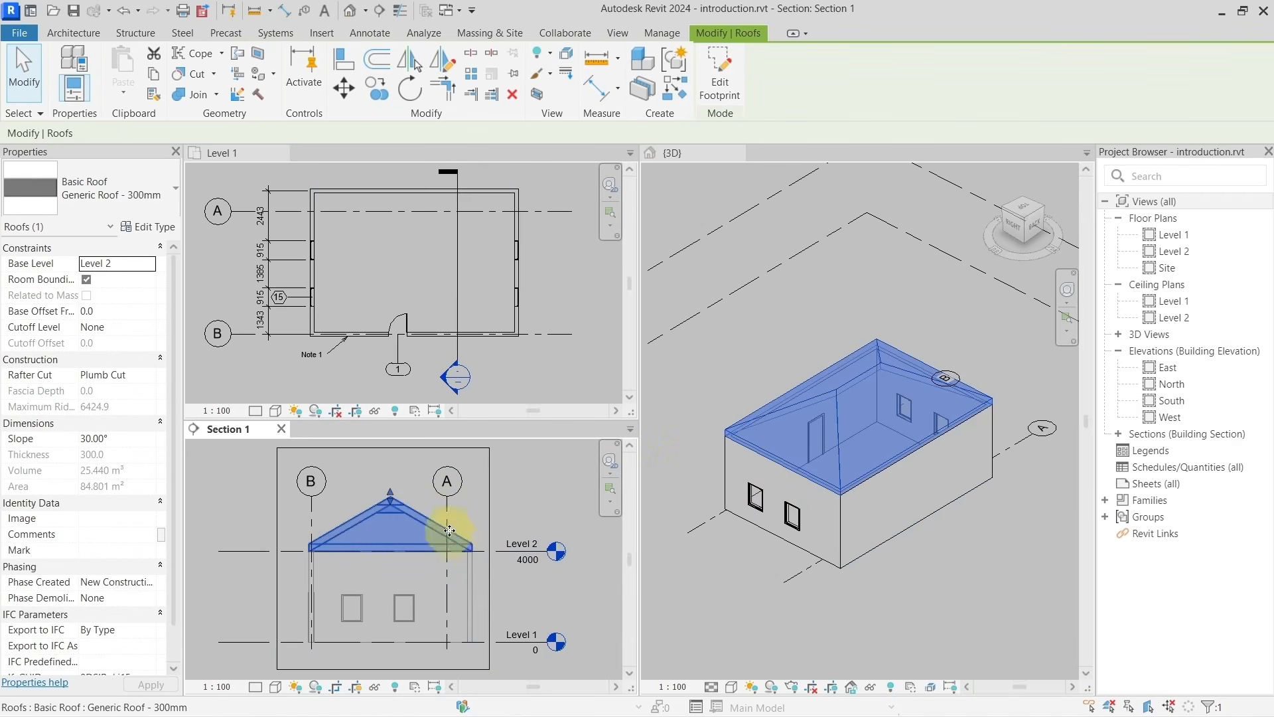
left_click(471, 584)
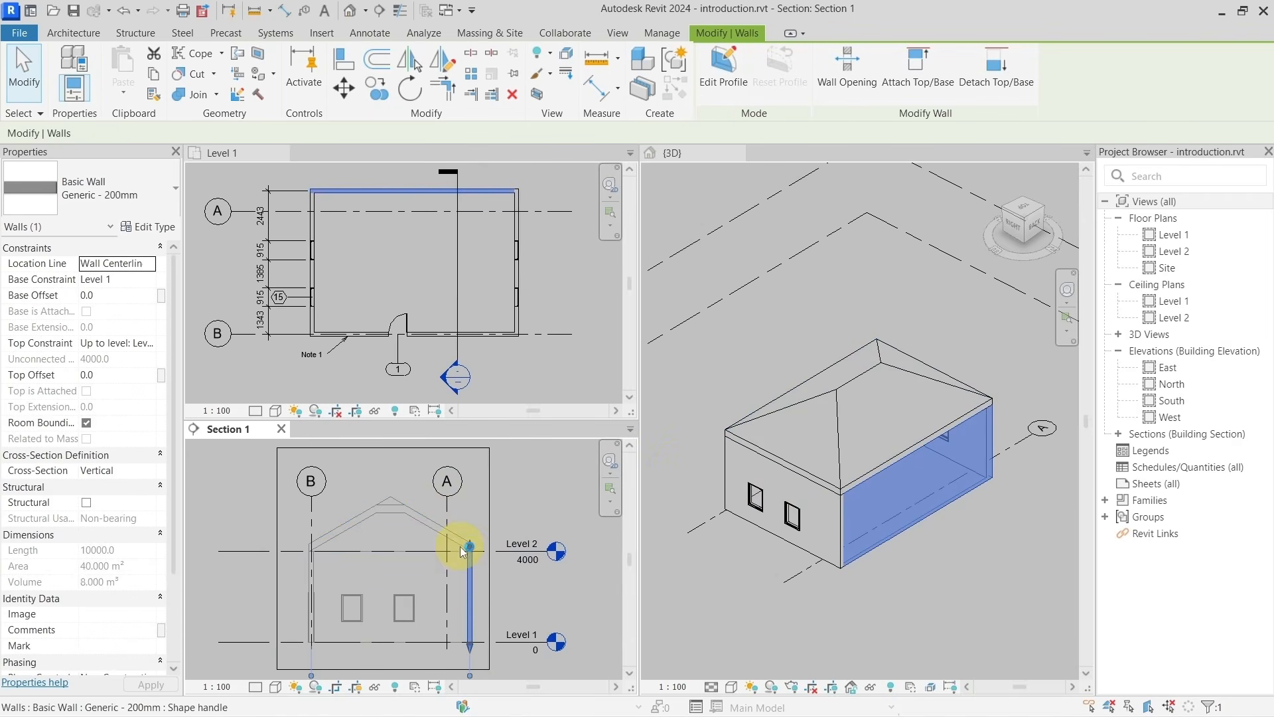
left_click(484, 365)
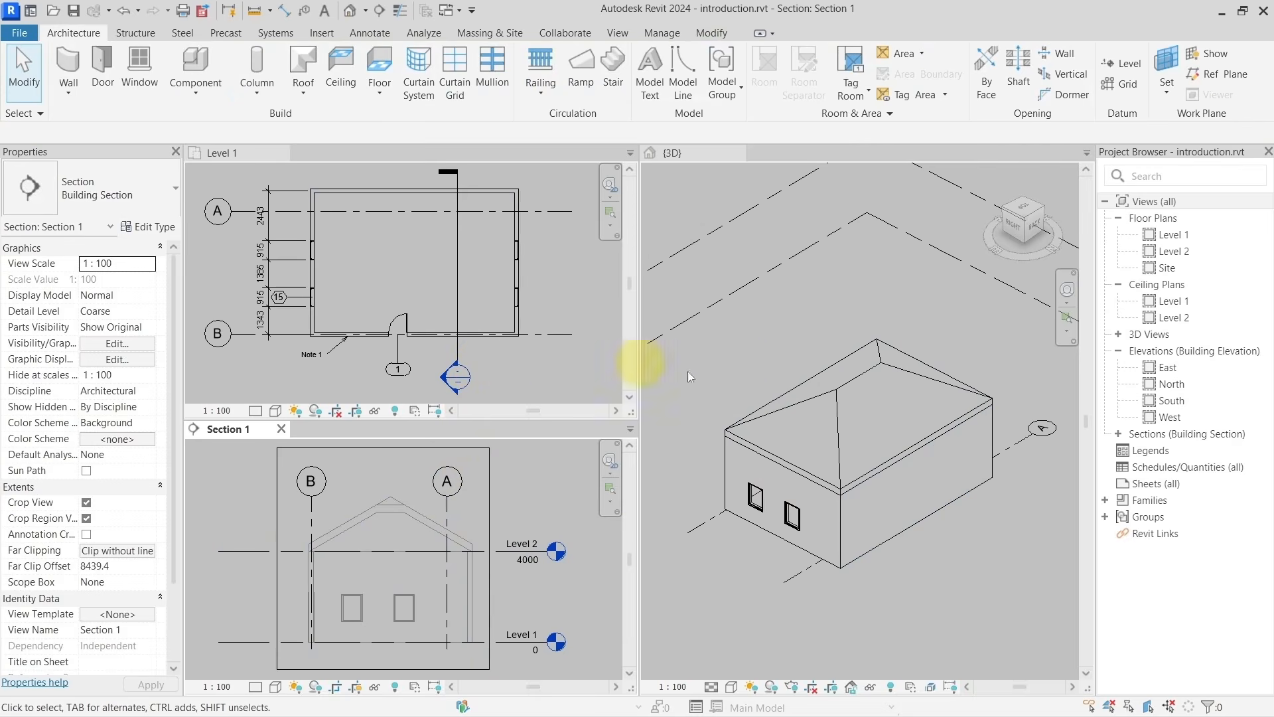
left_click(875, 485)
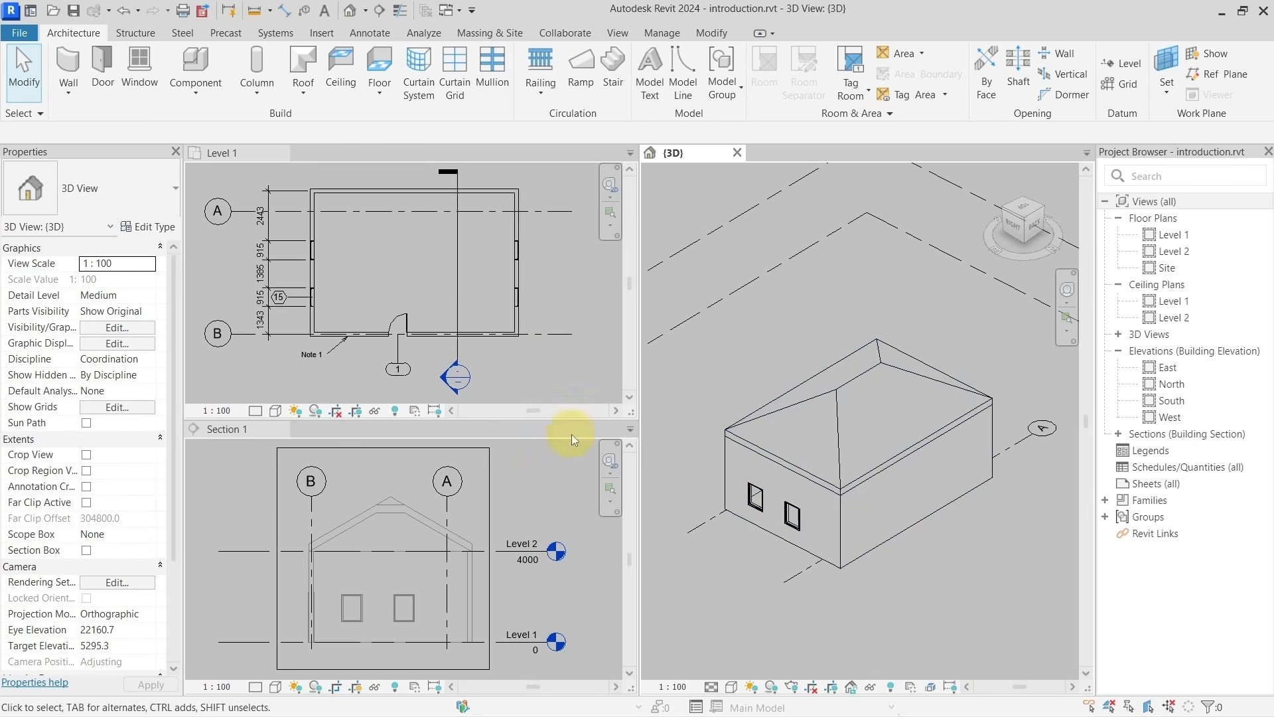
Move the Section 1 line in the Level 1 plan toward the right end wall, keeping it inside the house.
left_click(456, 284)
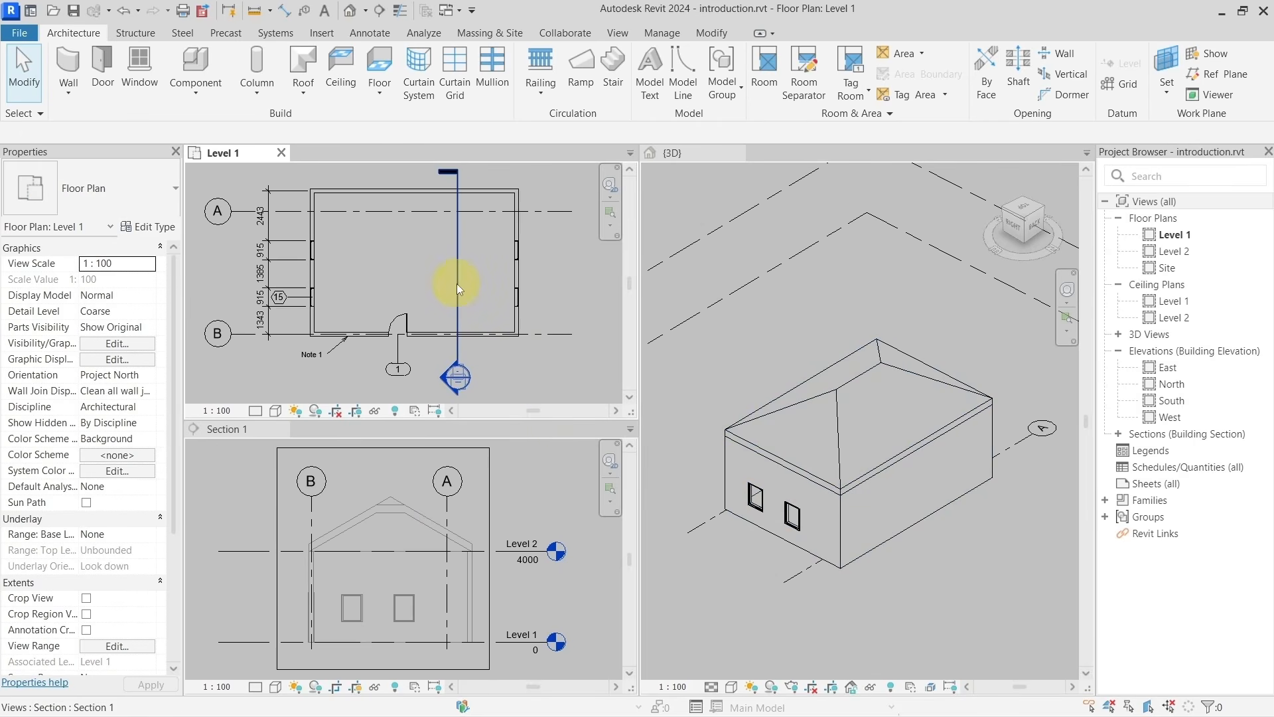
left_click(457, 284)
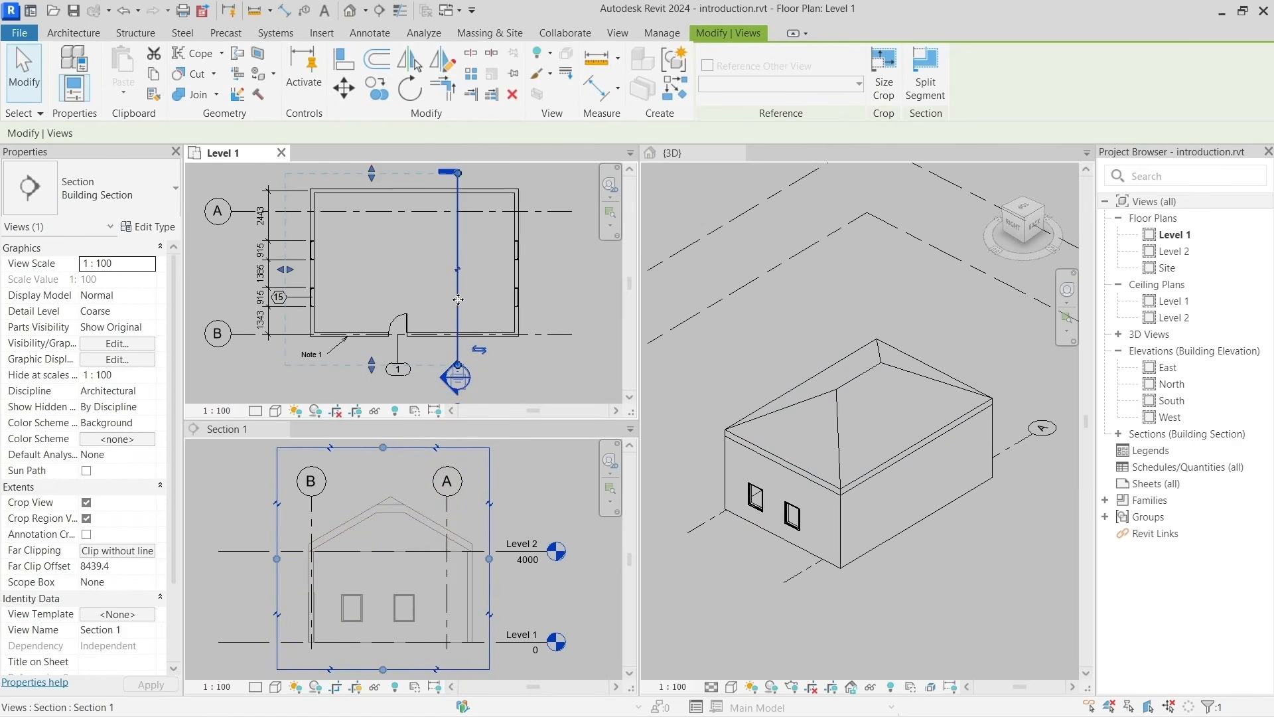
left_click_drag(457, 302, 488, 294)
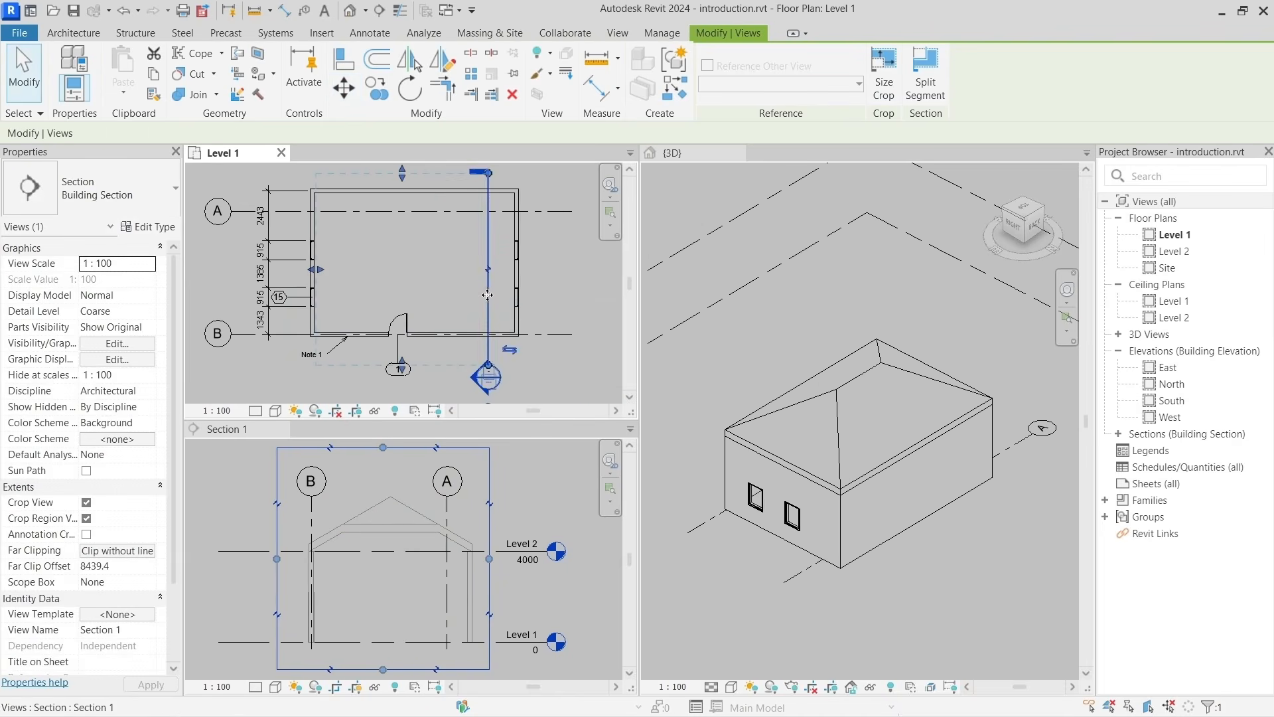
left_click(428, 530)
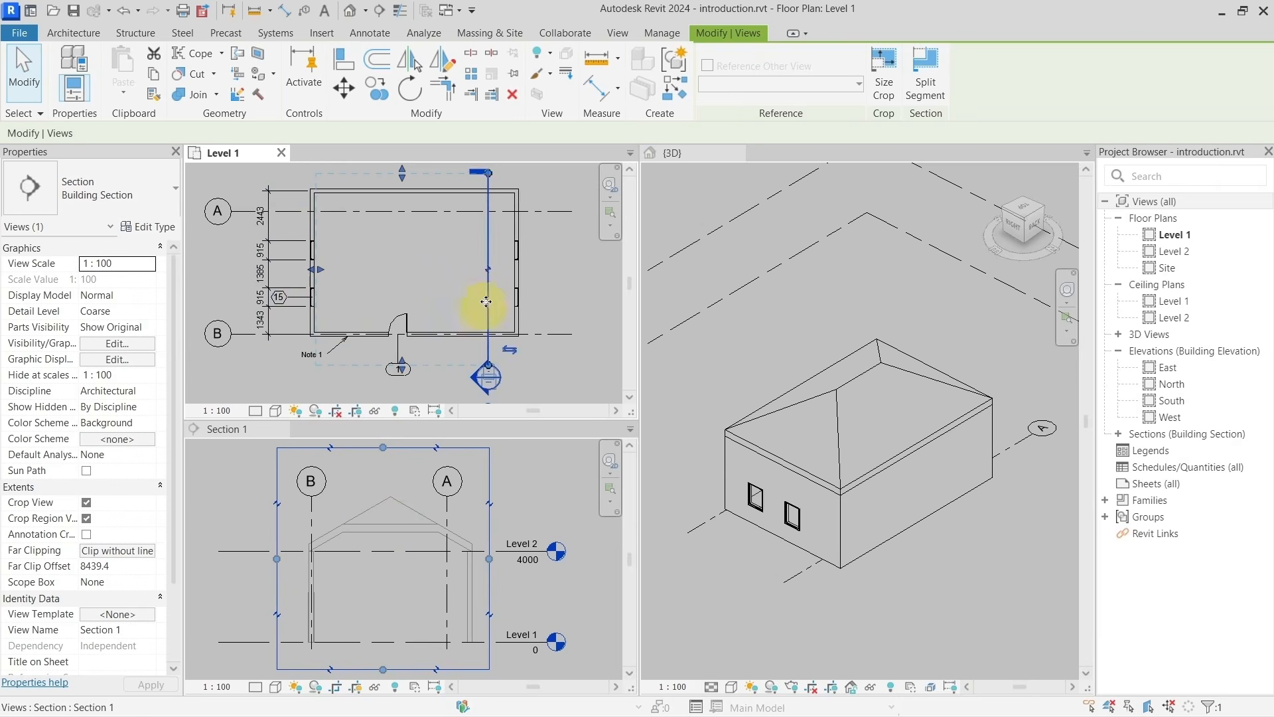
Move the Section 1 line outside the right end wall and bring it back inside the house, just short of that wall.
left_click_drag(491, 299, 541, 293)
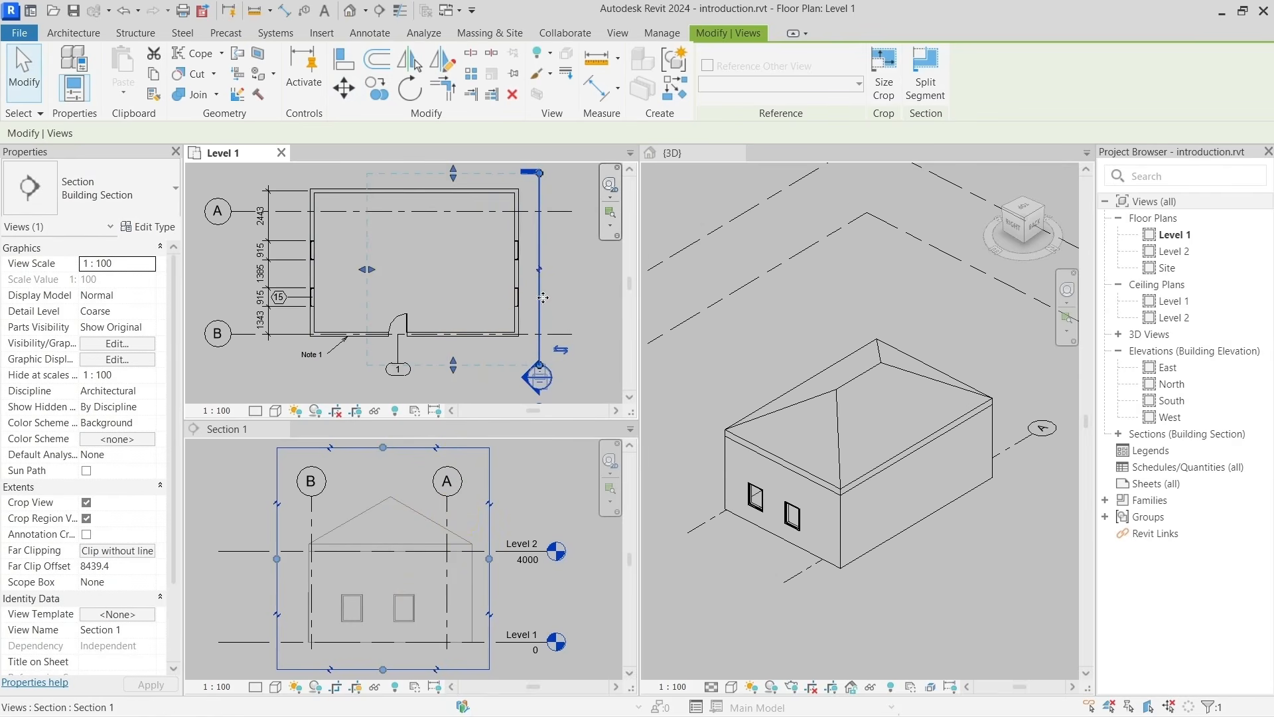
left_click_drag(540, 299, 482, 298)
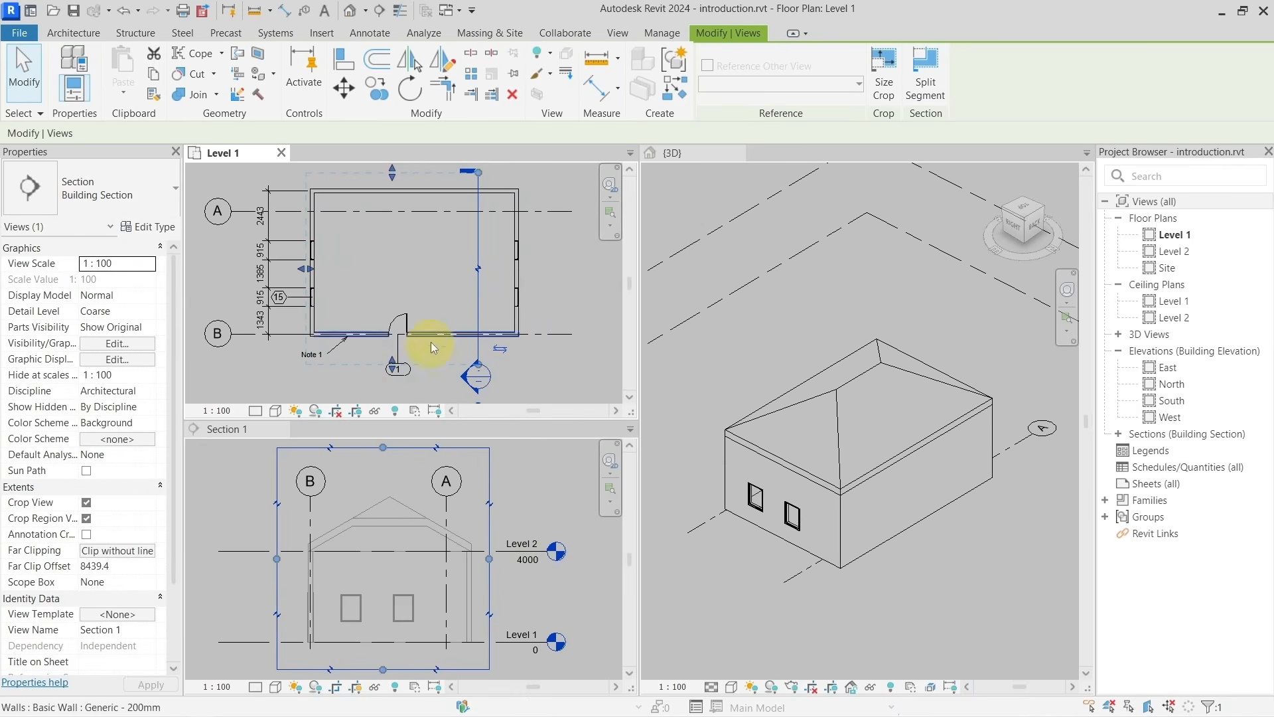
key("Escape")
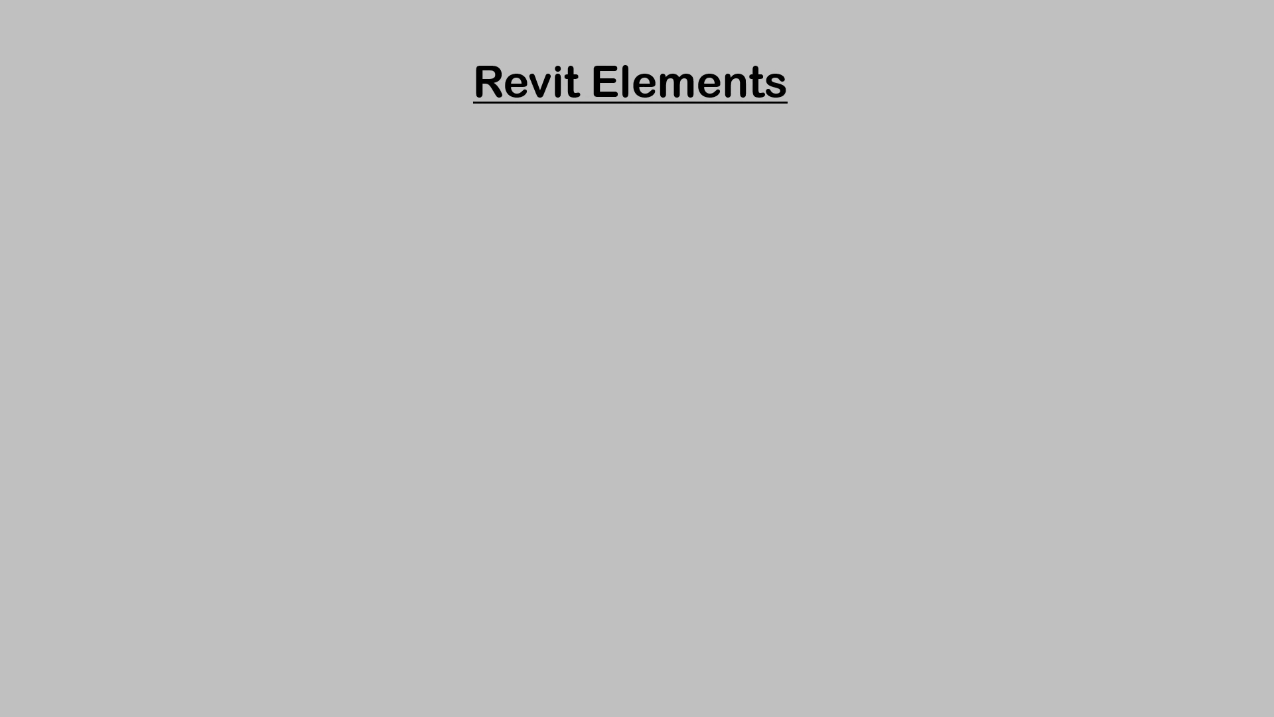
key("Right")
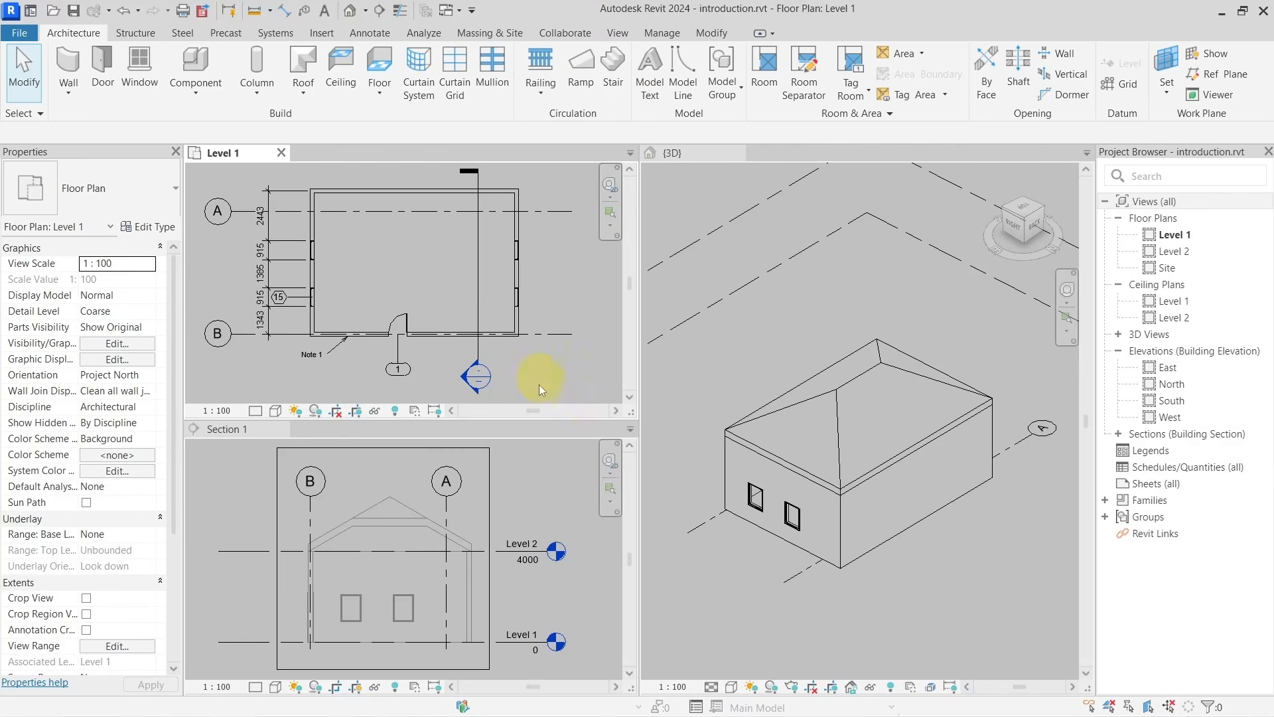
Select the upper horizontal wall in the Level 1 plan to examine it across all open views.
left_click(428, 194)
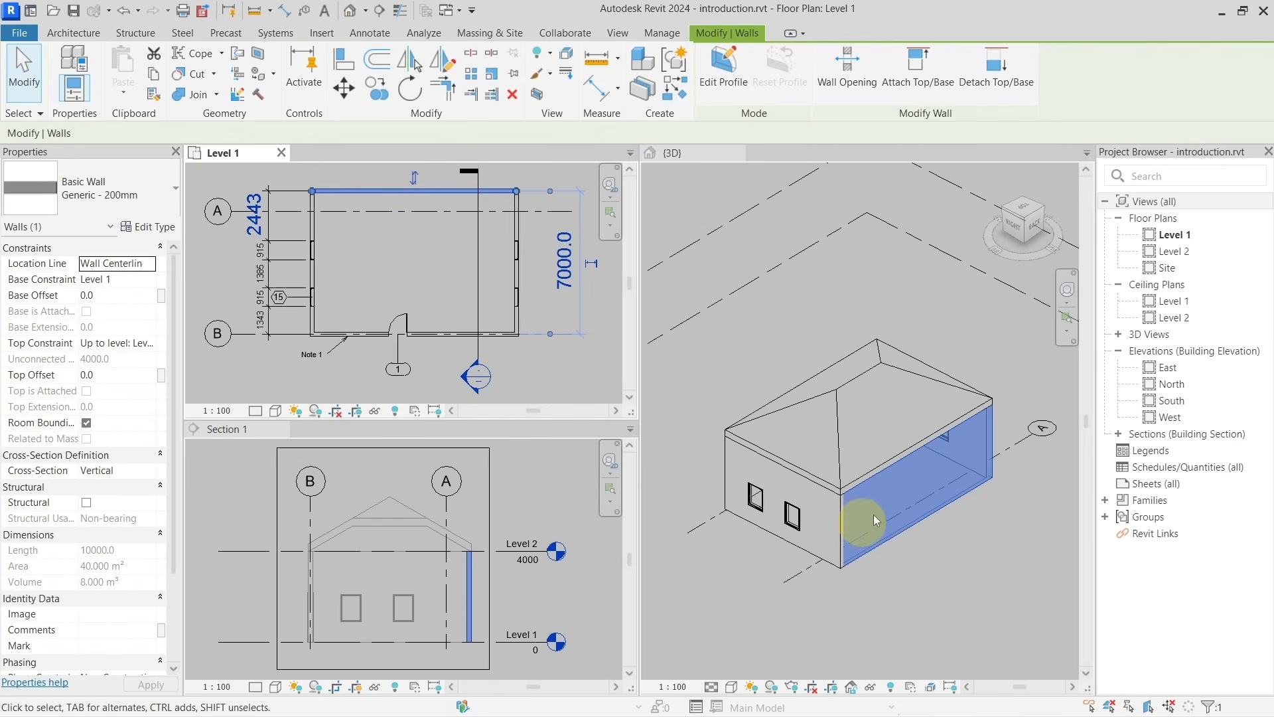
left_click(396, 252)
Draw a short horizontal Generic - 200mm wall, unconnected height 8000, just outside the upper wall in the Level 1 plan.
left_click(66, 63)
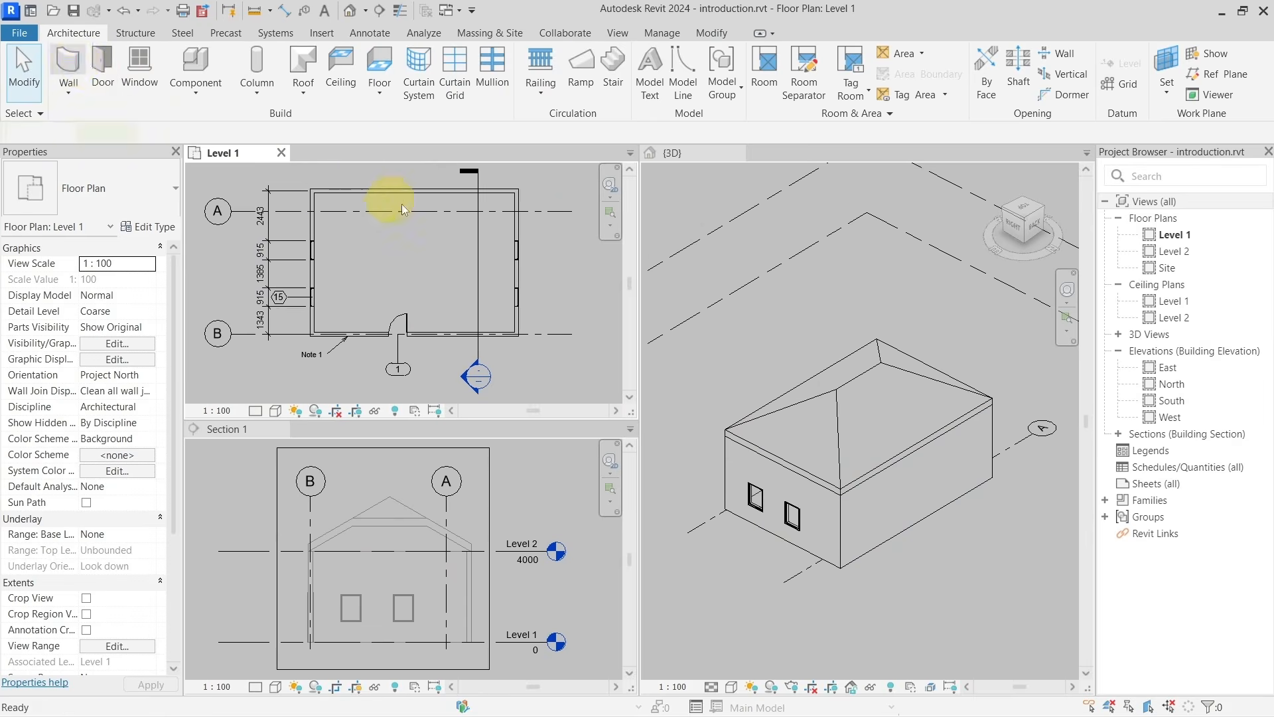
scroll(483, 174, "up", 3)
left_click(496, 183)
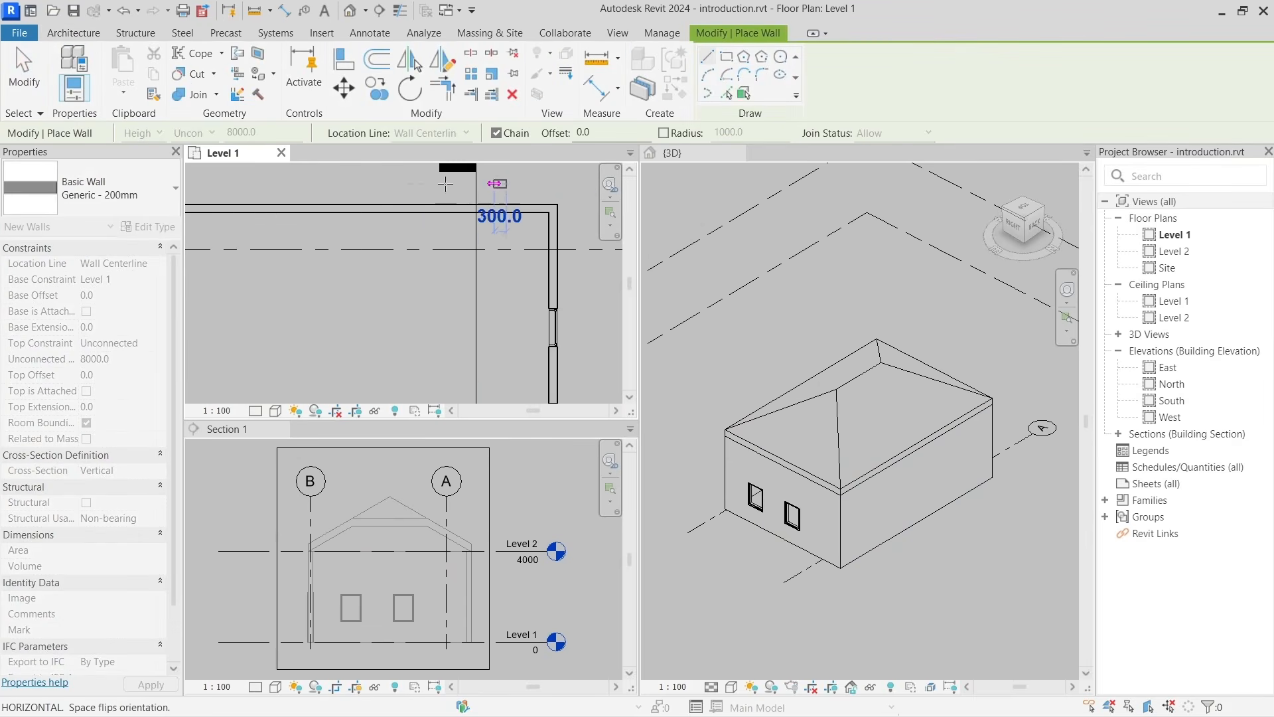
left_click(401, 183)
scroll(399, 184, "down", 3)
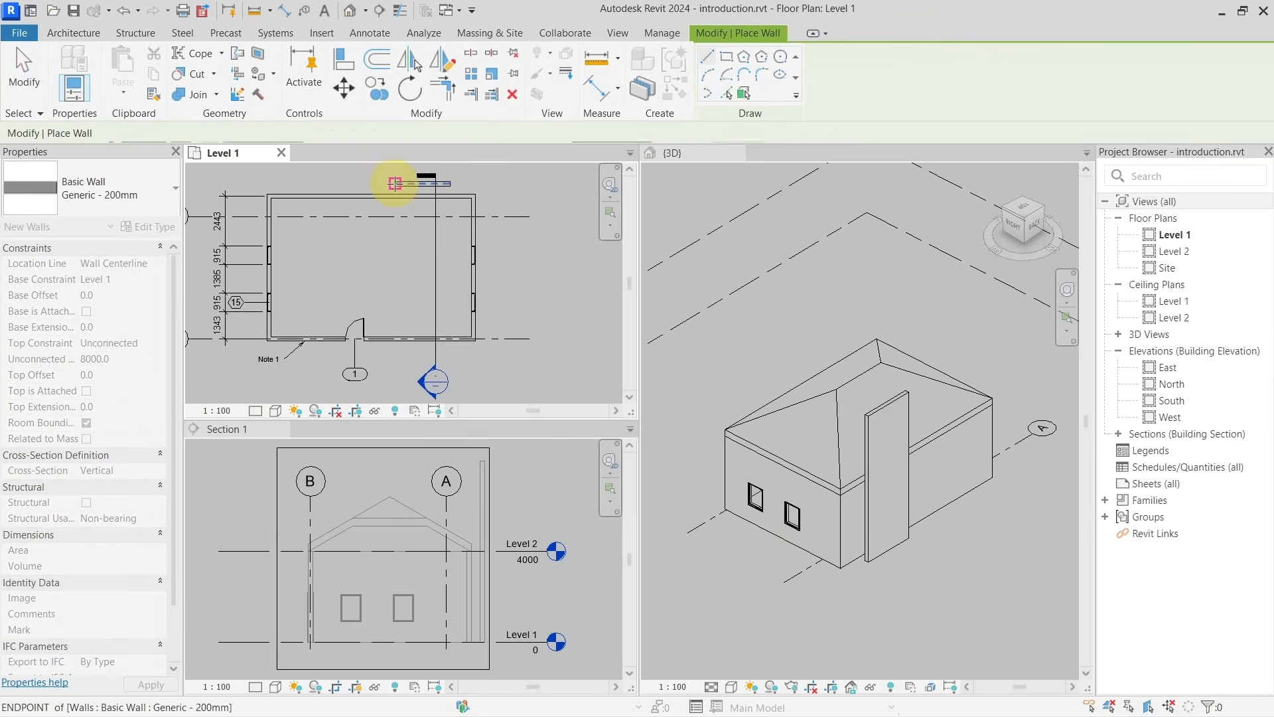
key("Escape")
key("Escape")
left_click(406, 184)
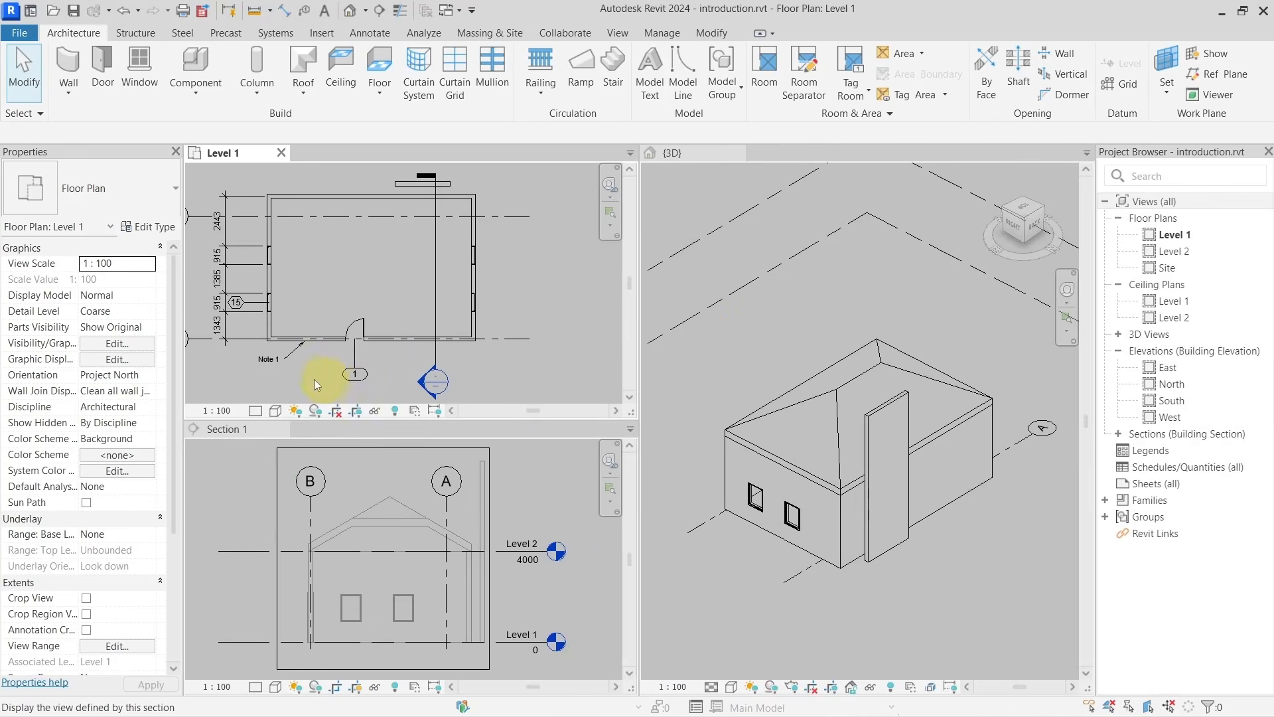
Select the Note 1 text in the Level 1 plan to examine its text type and leader.
scroll(251, 364, "up", 4)
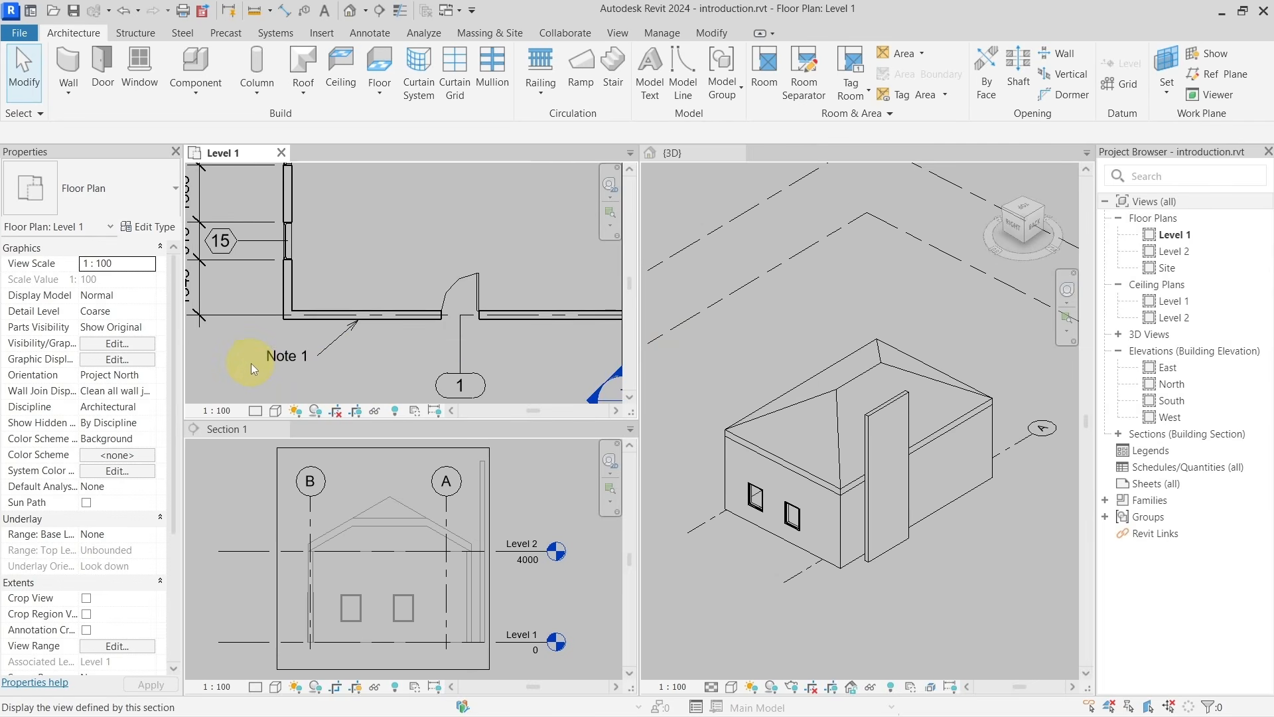
scroll(358, 302, "down", 2)
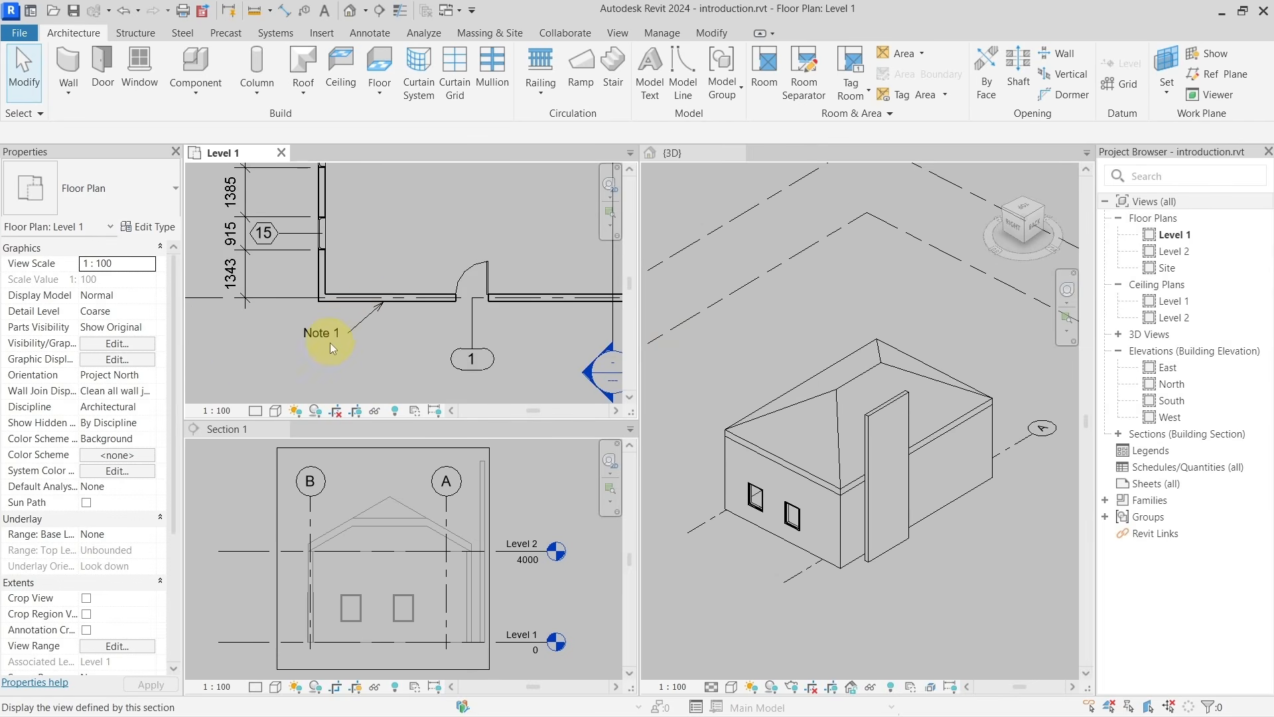
left_click(314, 332)
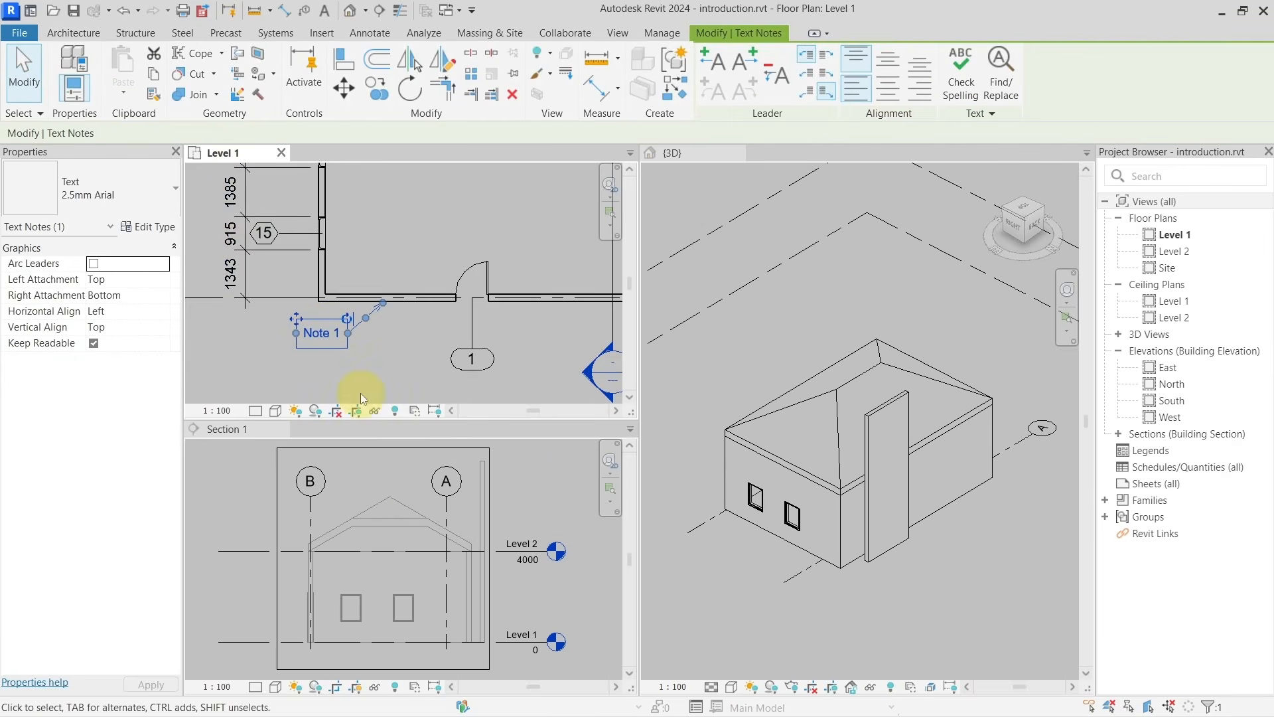
Place a 2.5mm Arial text note reading "note 2" above the roof in the Section 1 view and select it.
key("t")
key("x")
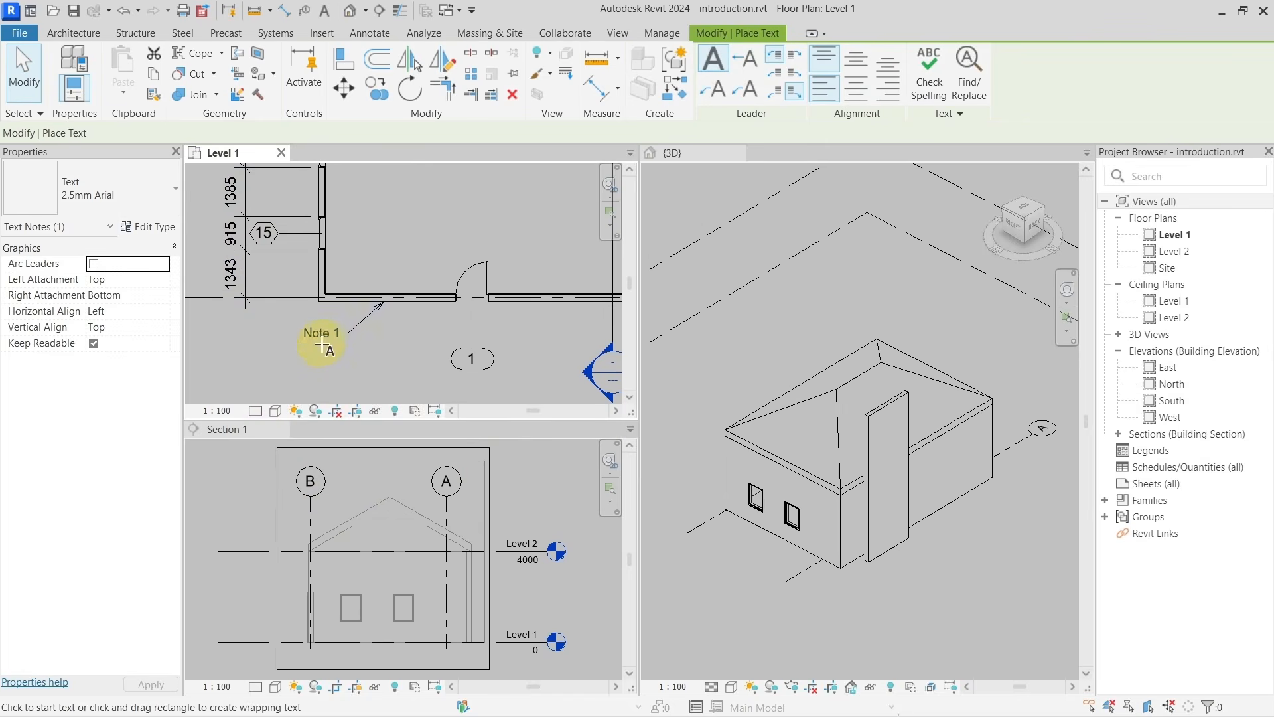
left_click(376, 478)
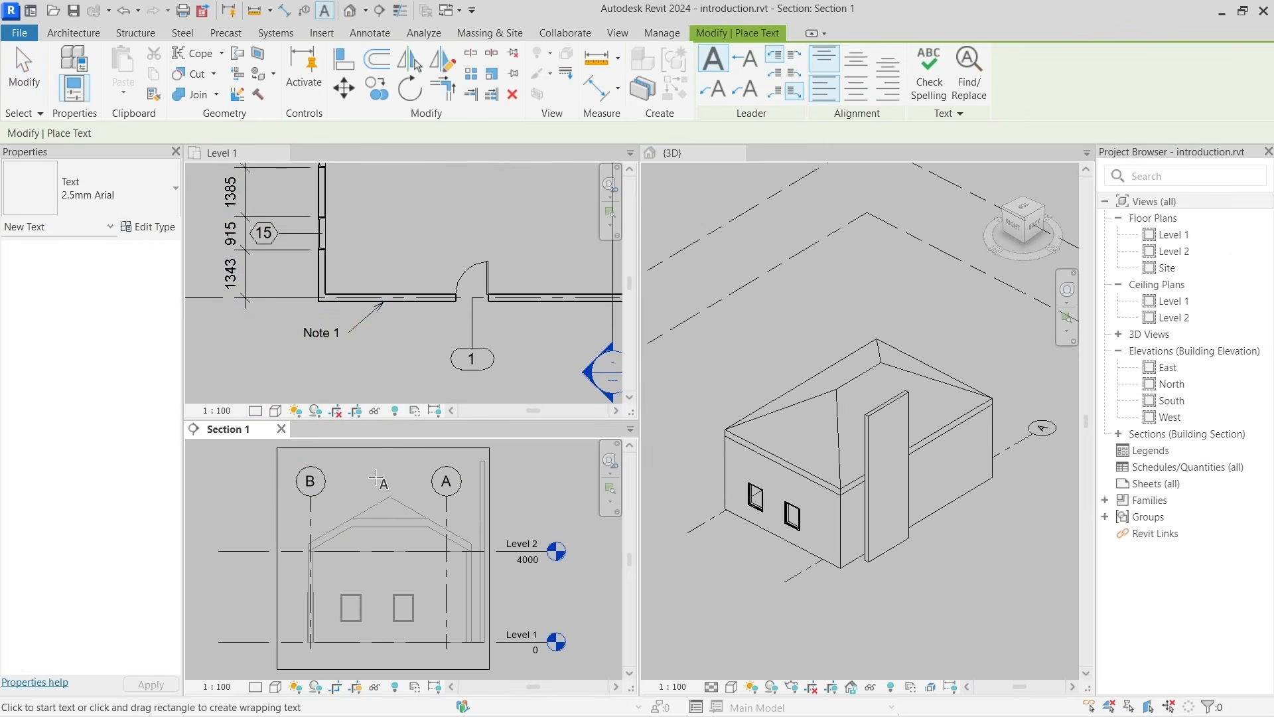
left_click(376, 474)
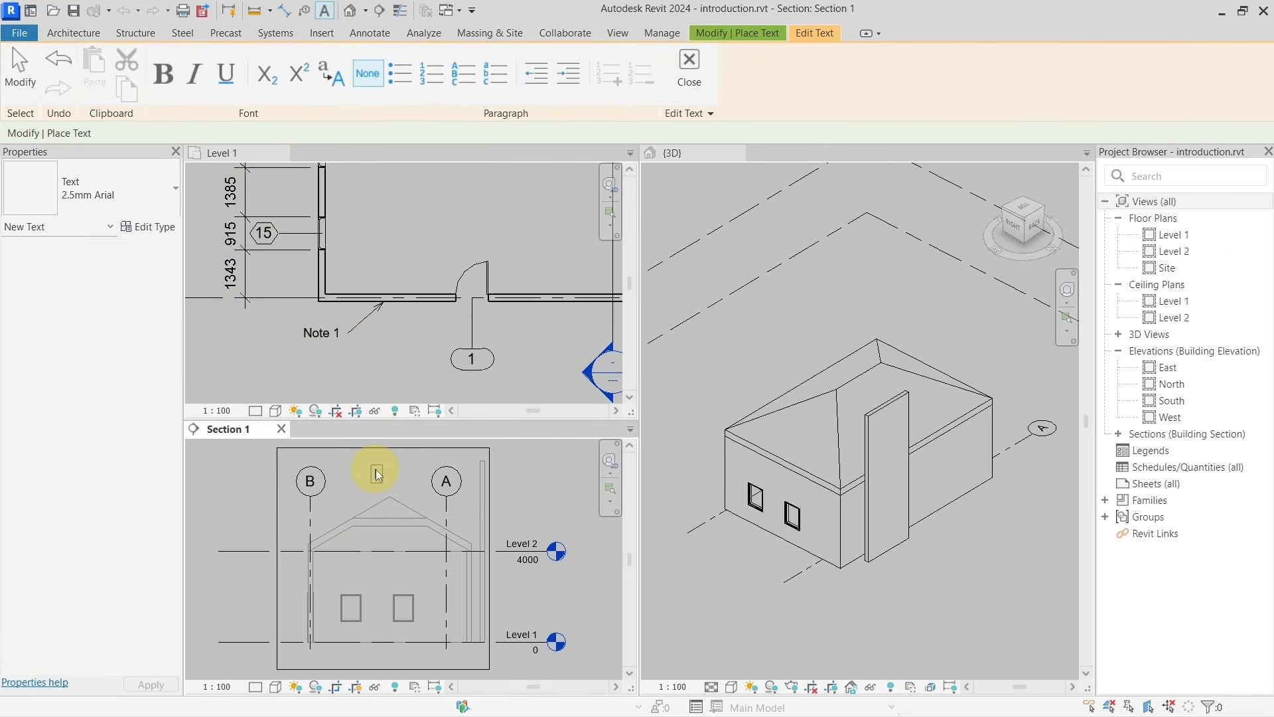
type("Note 2")
left_click(332, 448)
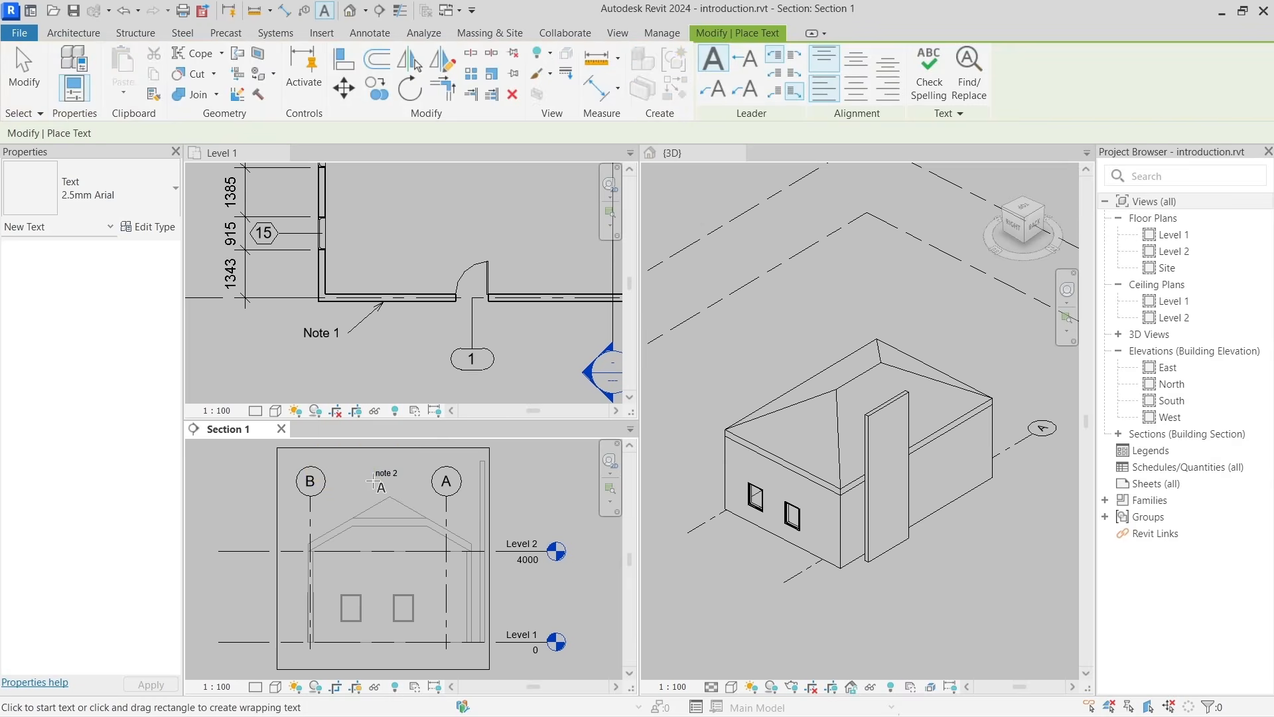
key("Escape")
left_click(392, 476)
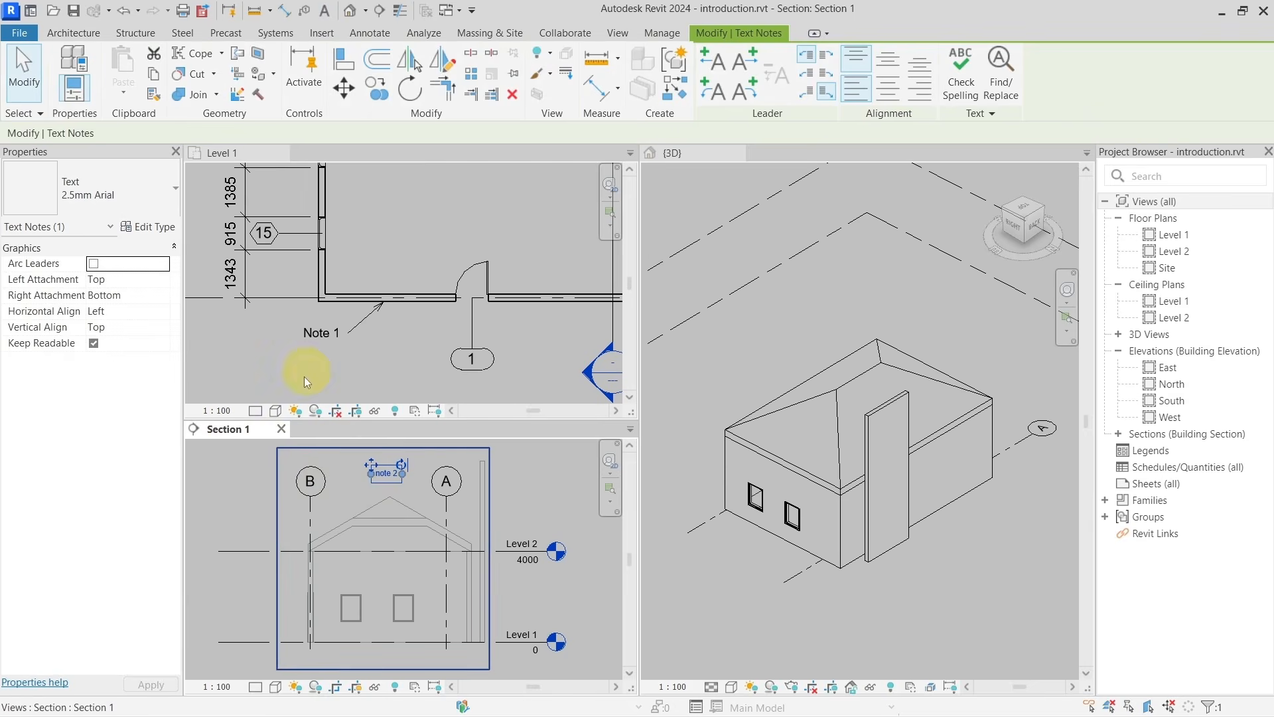
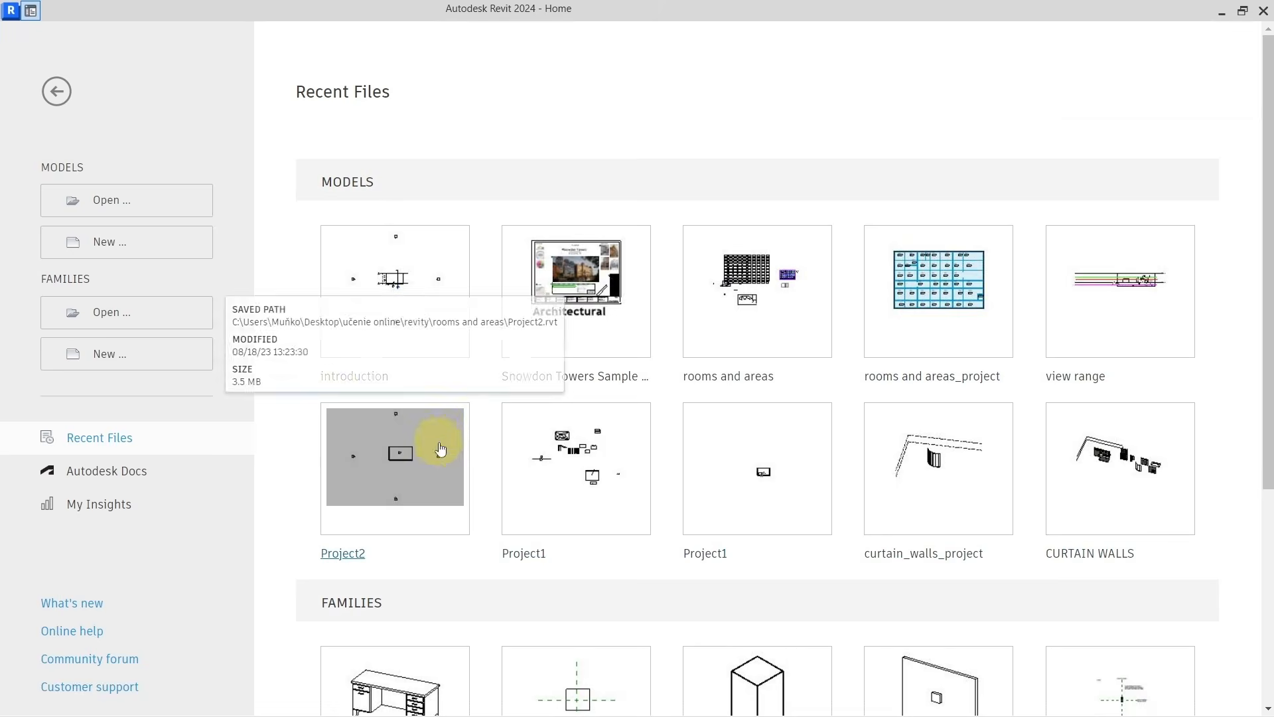
Create a new project from the Default_M_ENU template.
scroll(281, 335, "down", 5)
scroll(280, 336, "up", 5)
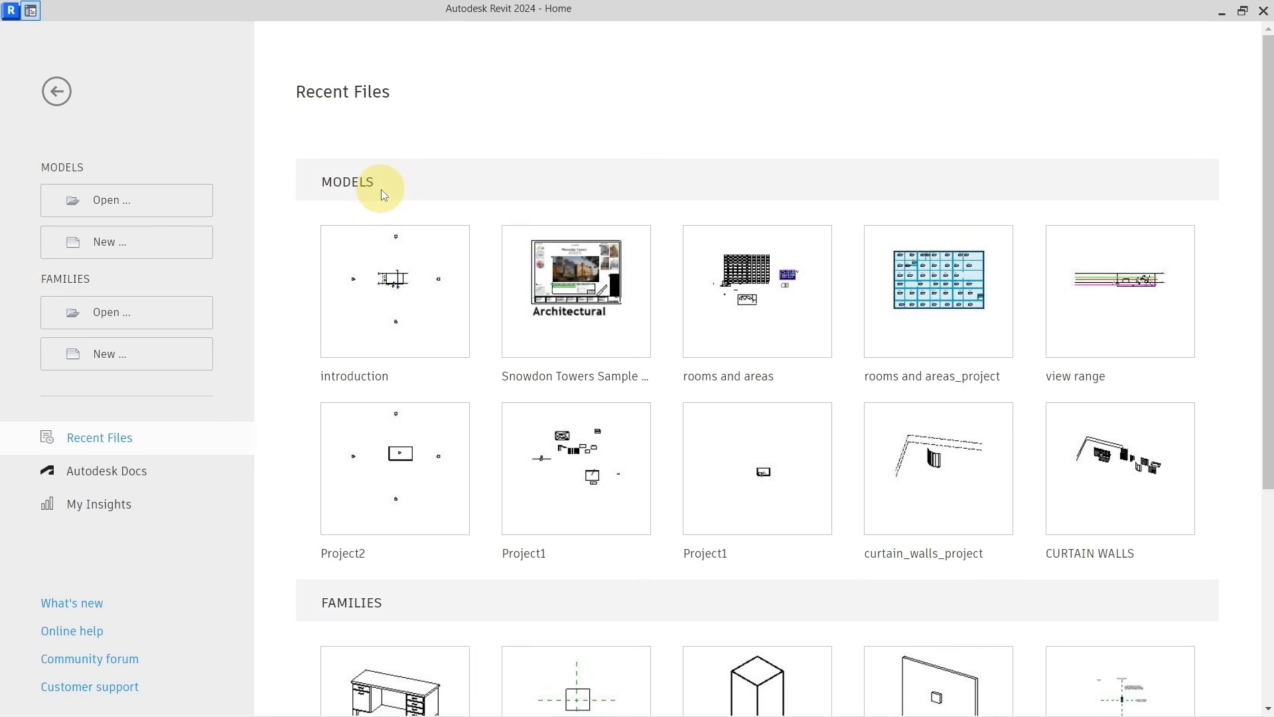
scroll(379, 432, "down", 5)
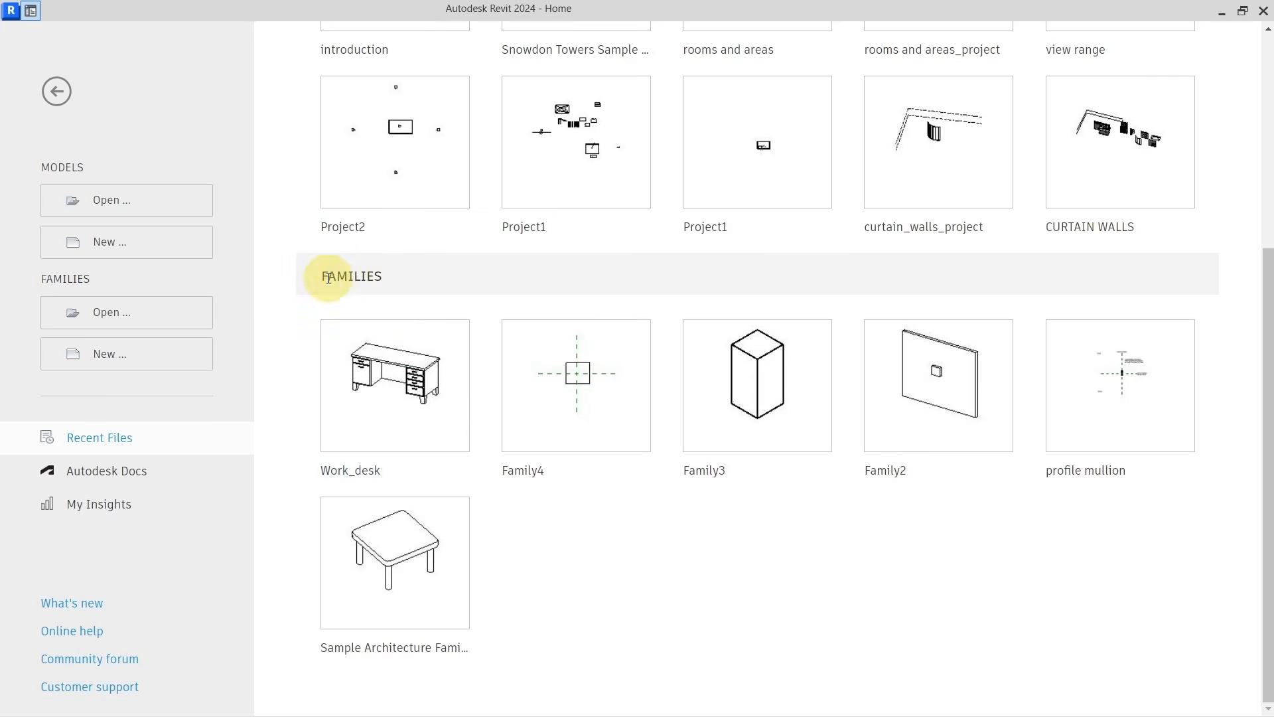
scroll(536, 277, "up", 5)
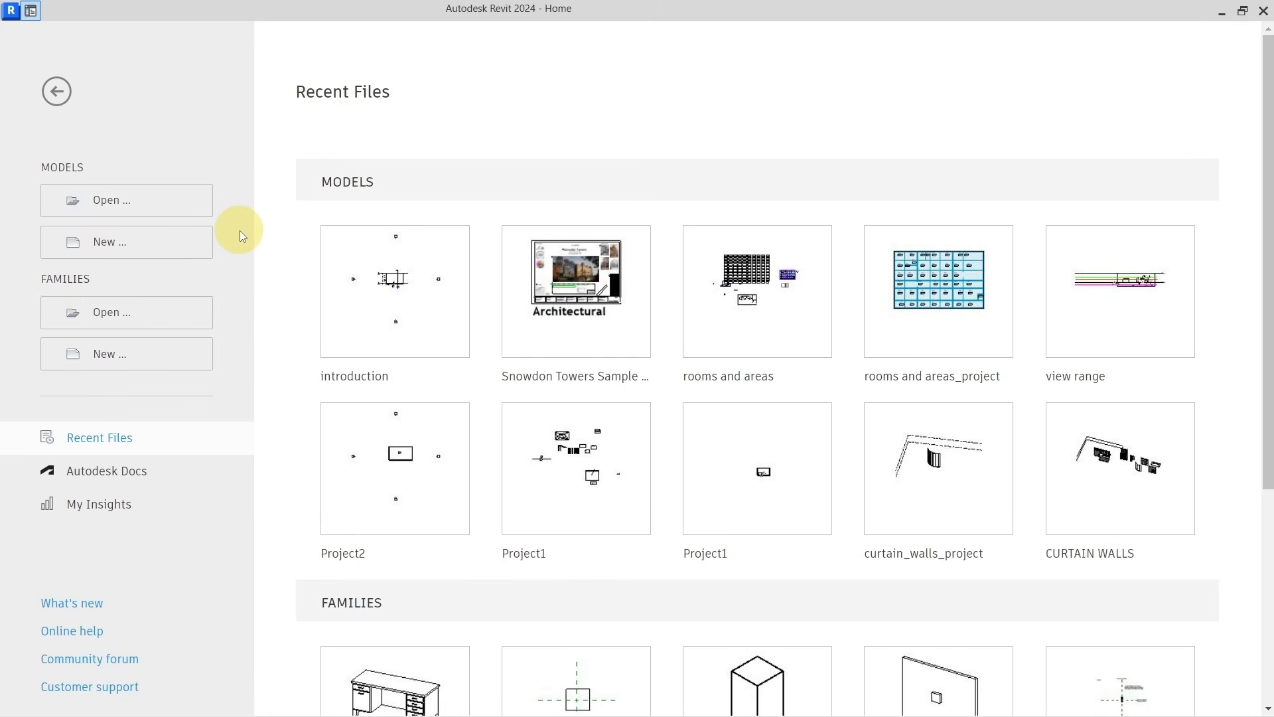
left_click(170, 253)
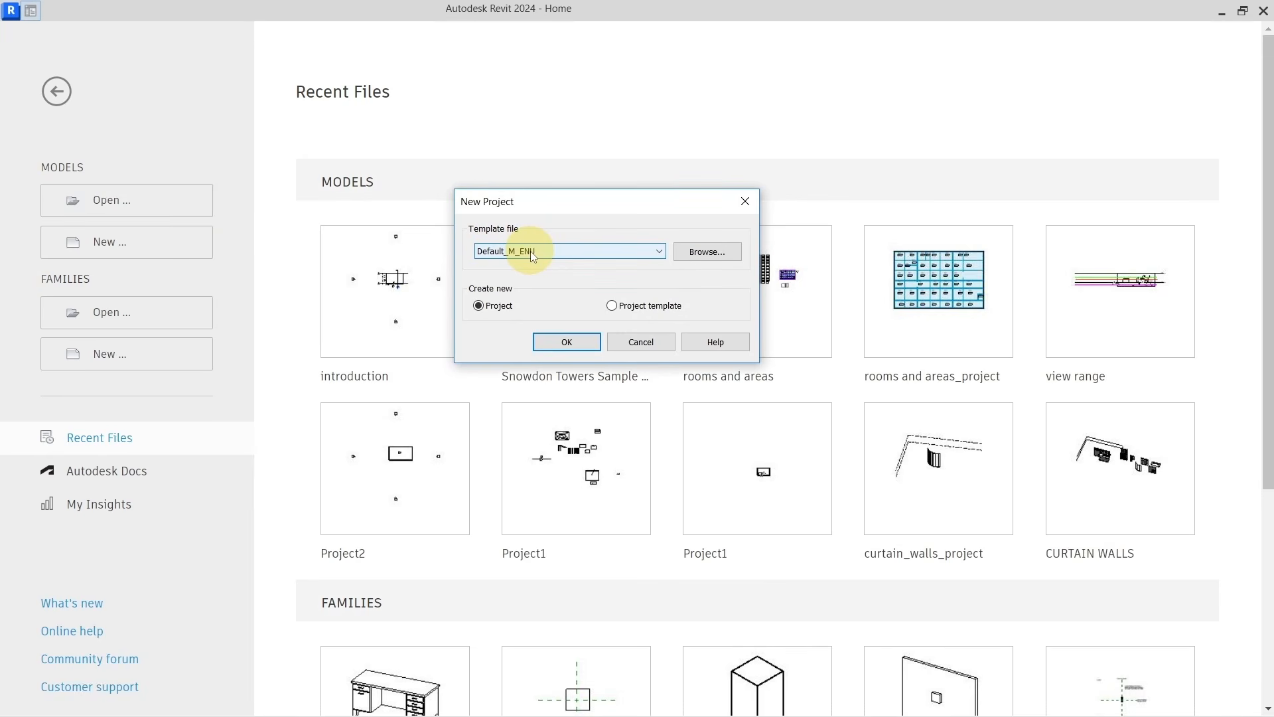
left_click_drag(603, 205, 618, 186)
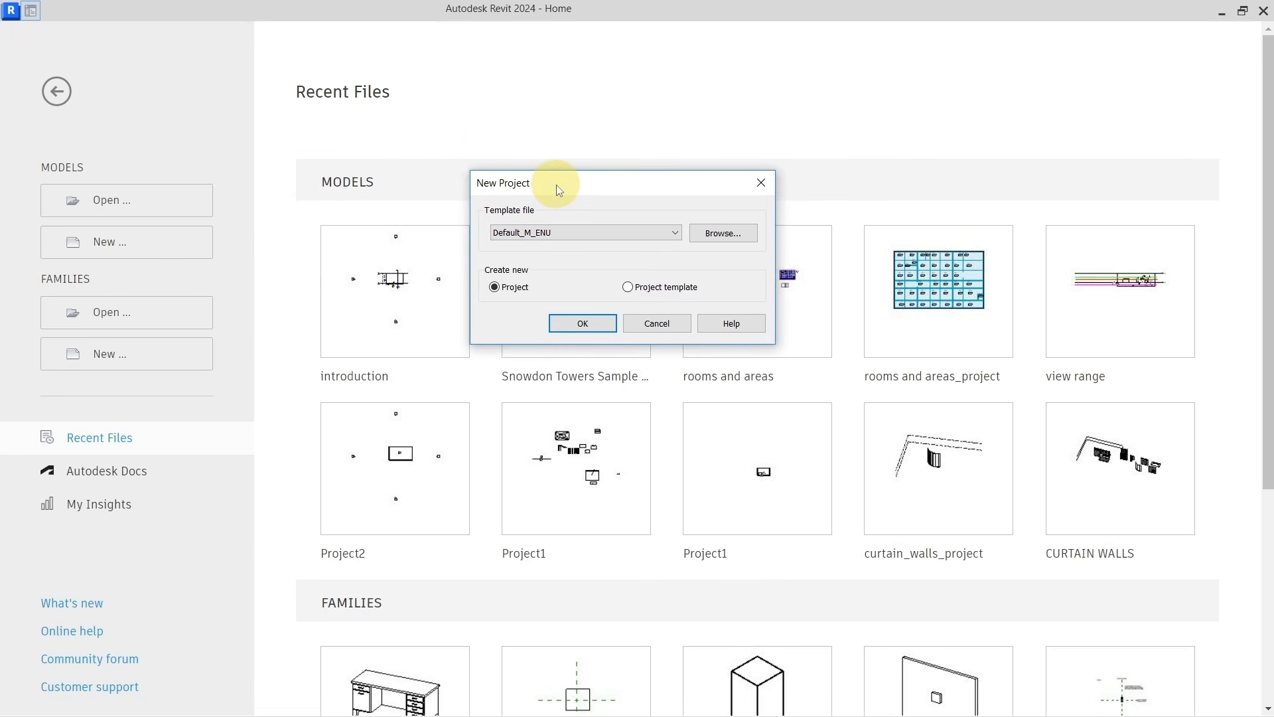
left_click(576, 321)
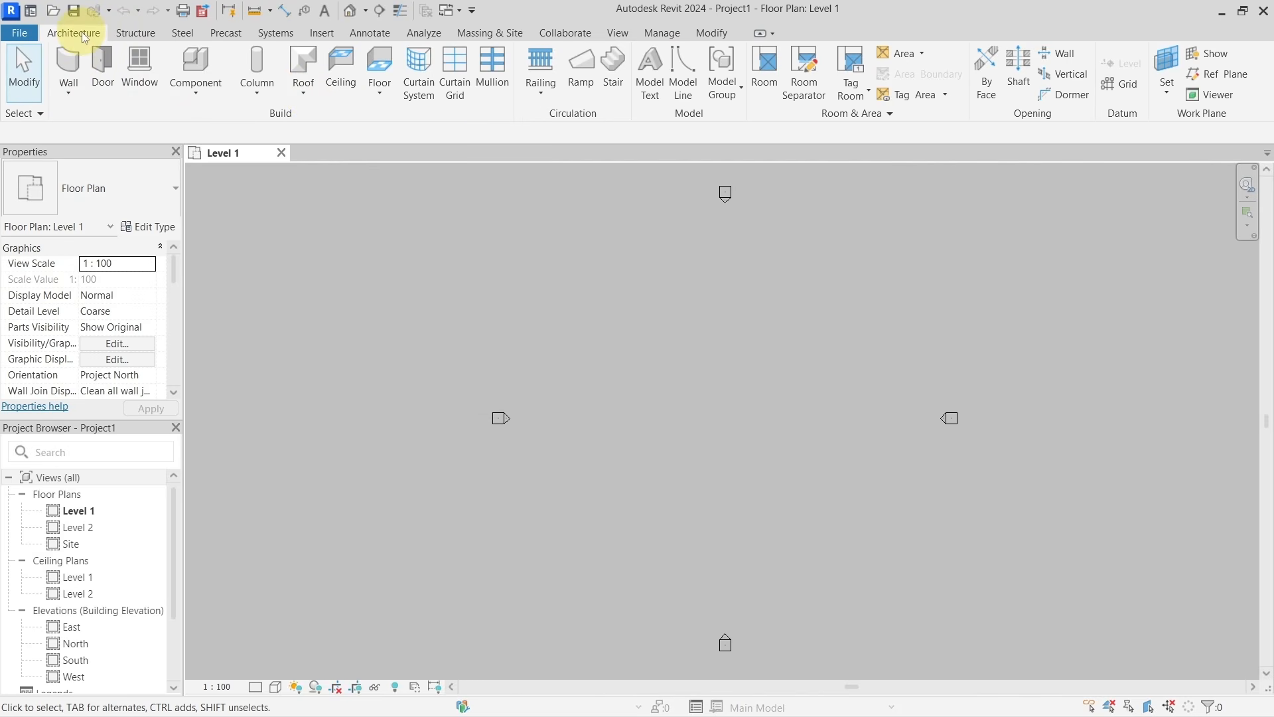
left_click(138, 35)
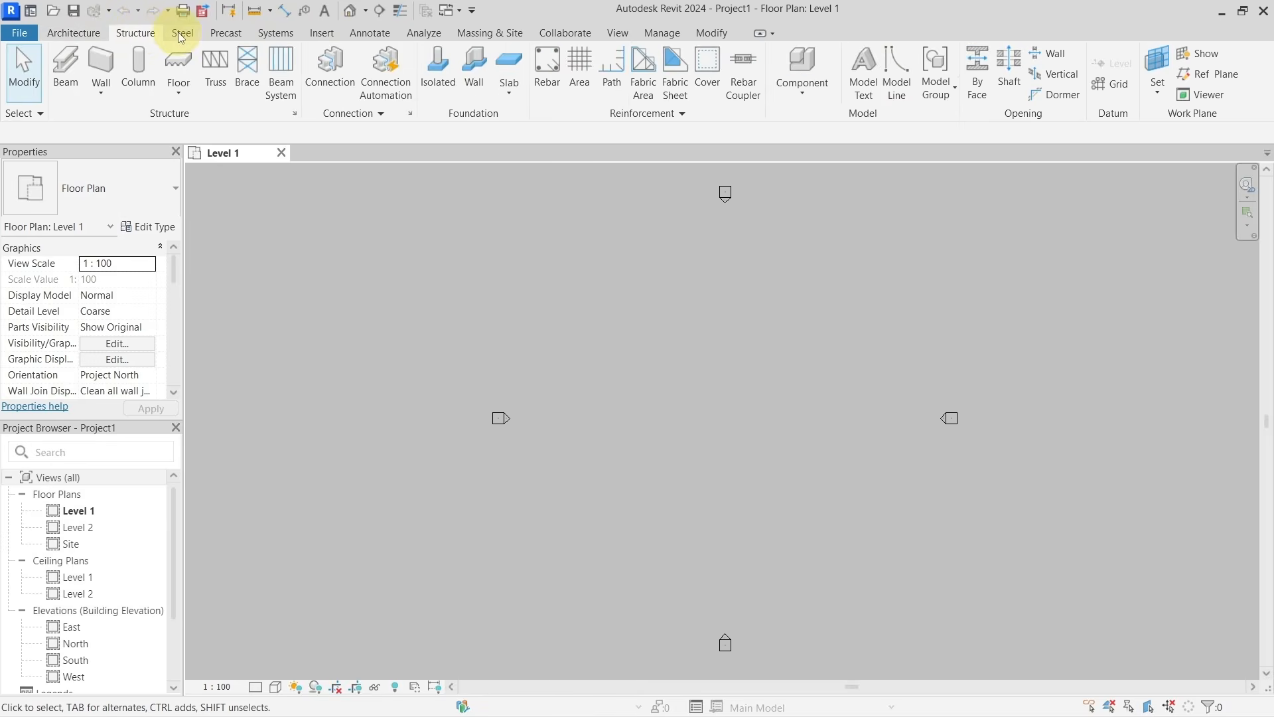
left_click(180, 36)
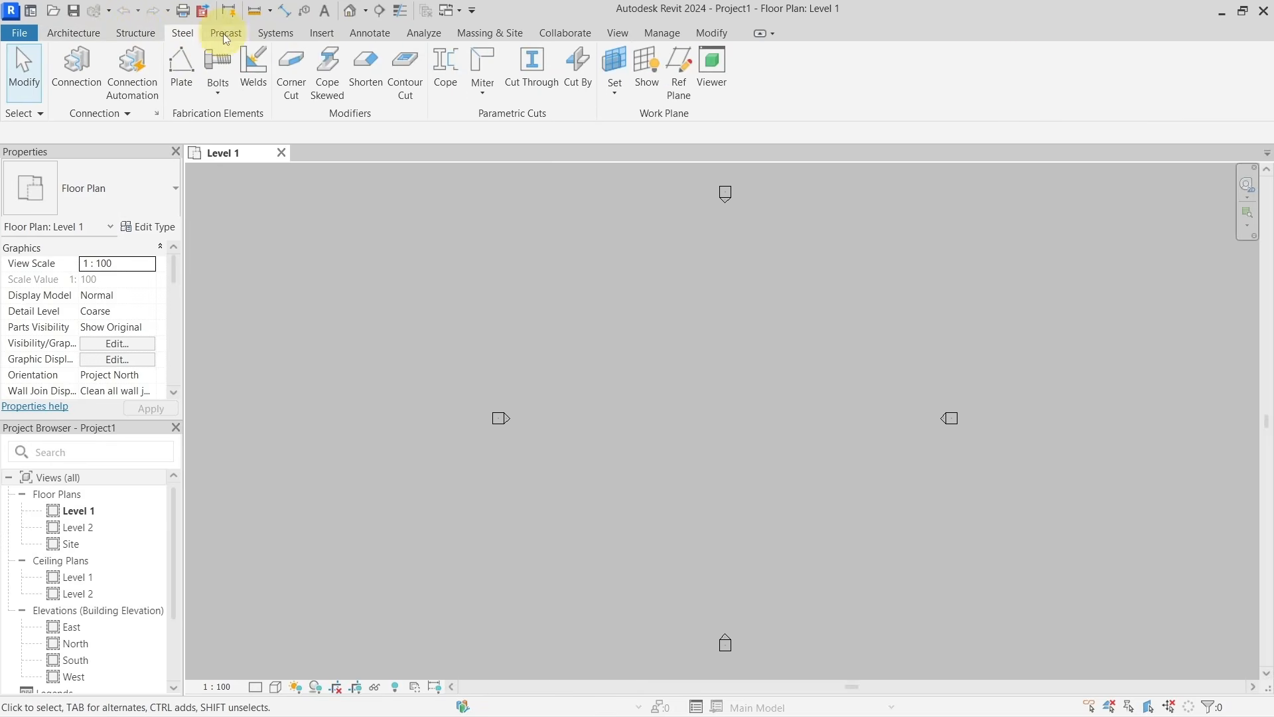
left_click(373, 34)
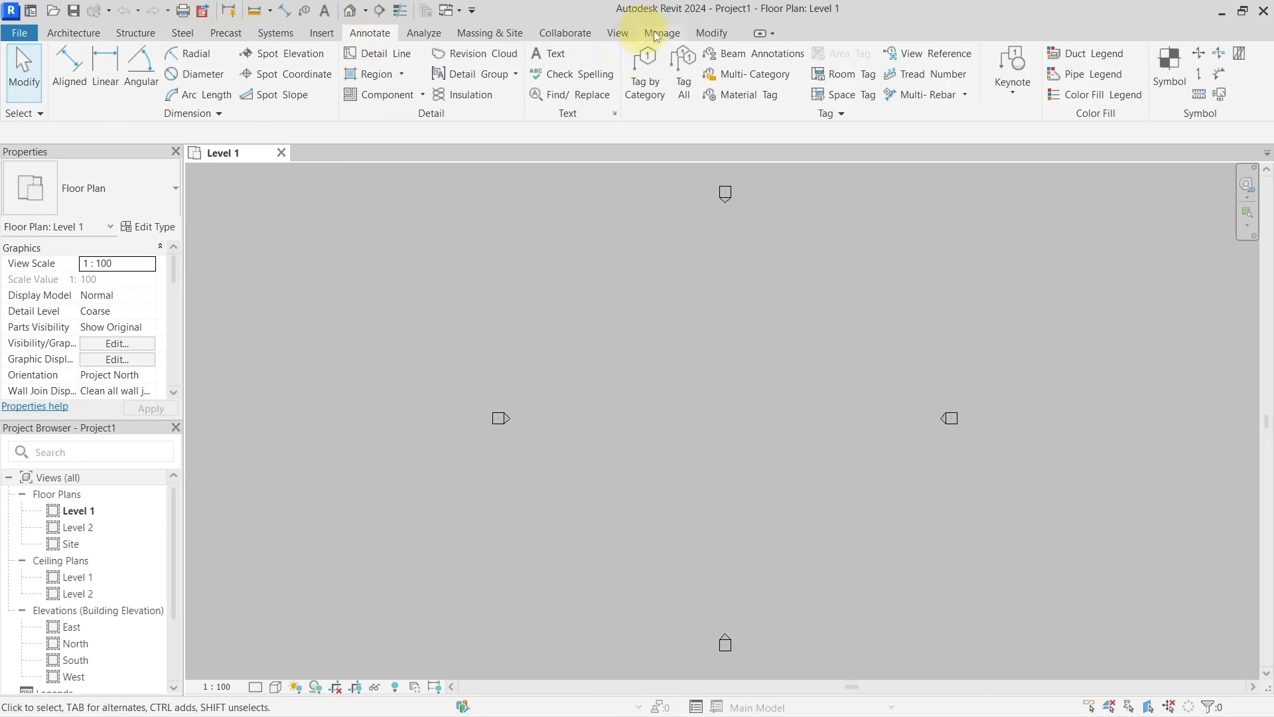
left_click(75, 34)
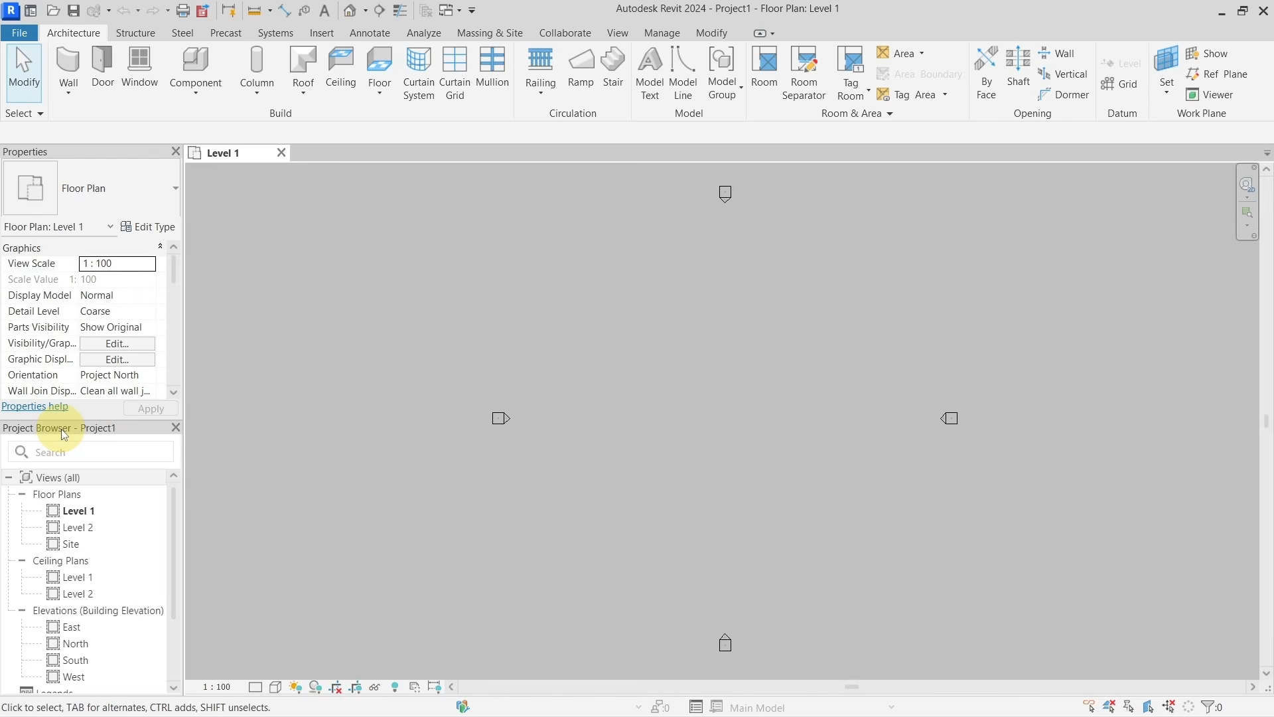
Dock the Project Browser along the side of the drawing area opposite the Properties palette.
left_click_drag(61, 428, 805, 213)
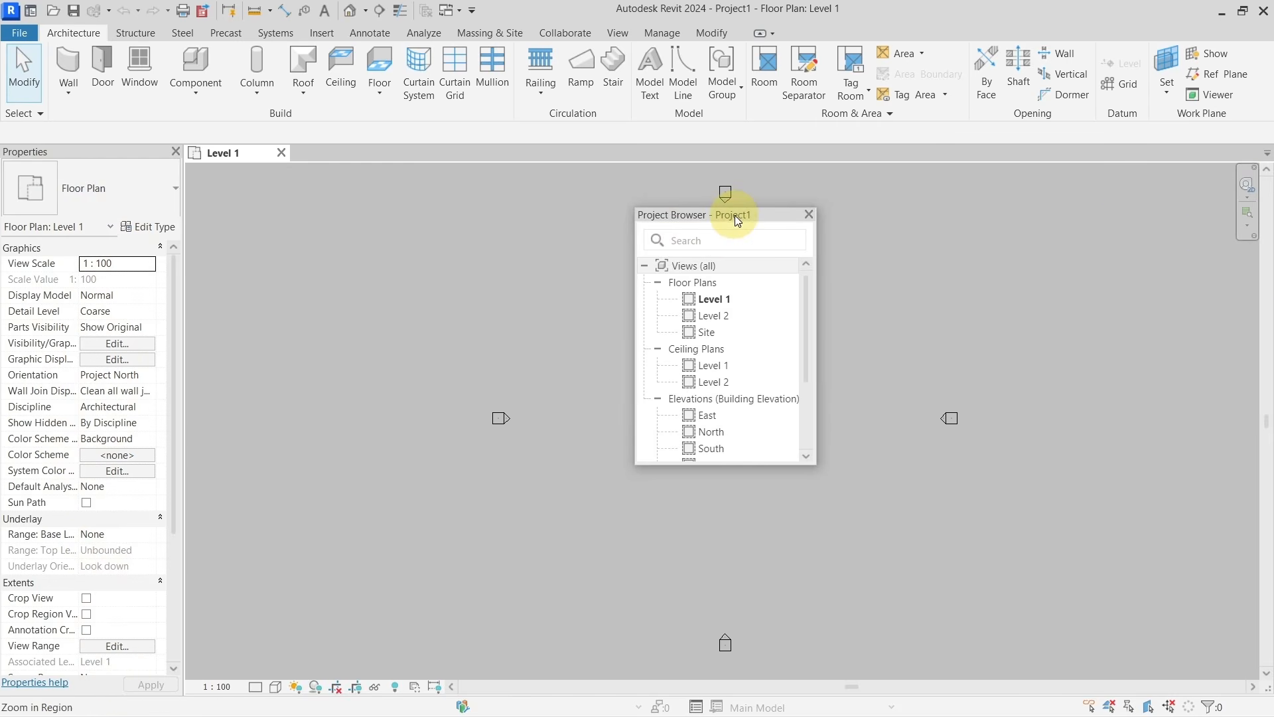
left_click_drag(735, 215, 1271, 217)
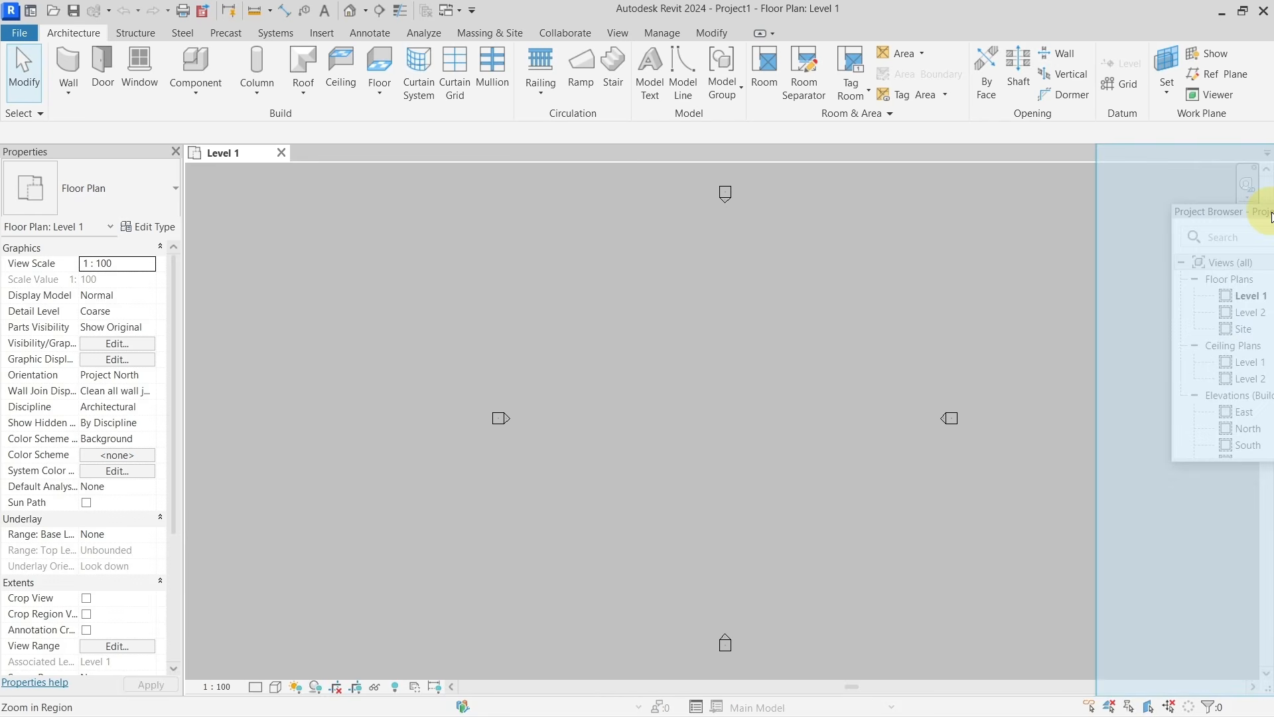
left_click_drag(1271, 216, 1271, 217)
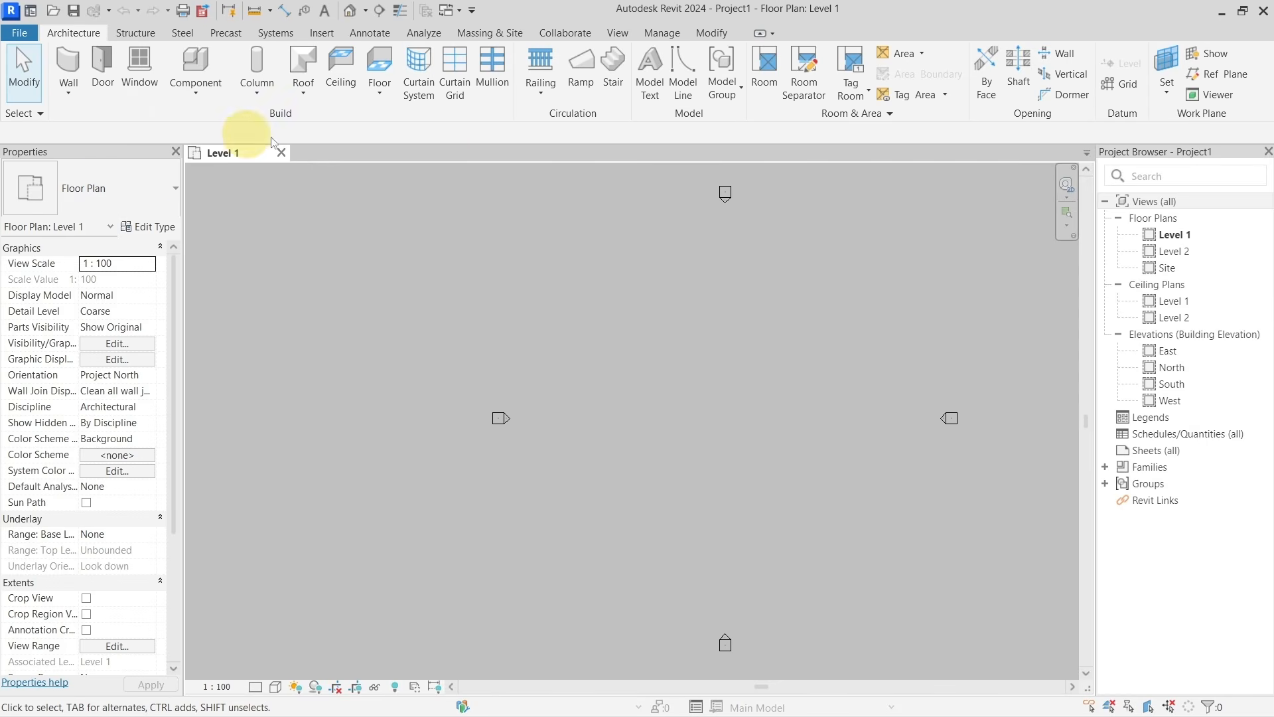
left_click(68, 63)
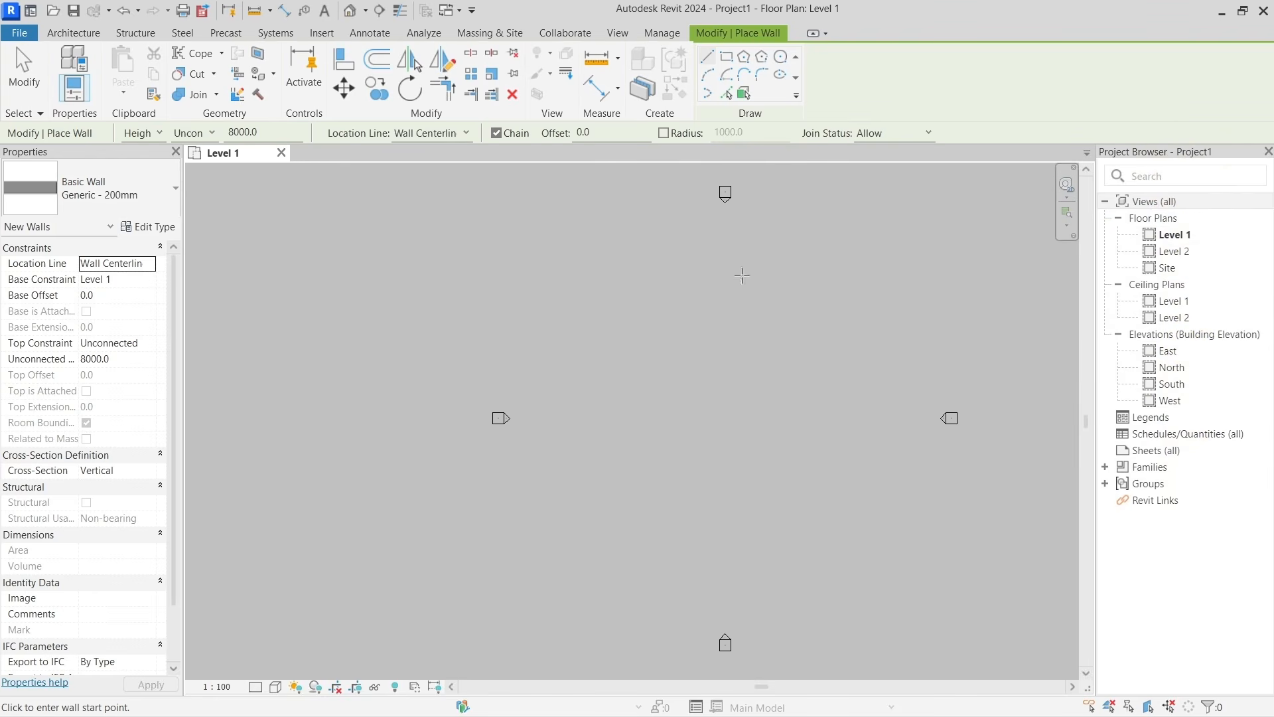
key("Escape")
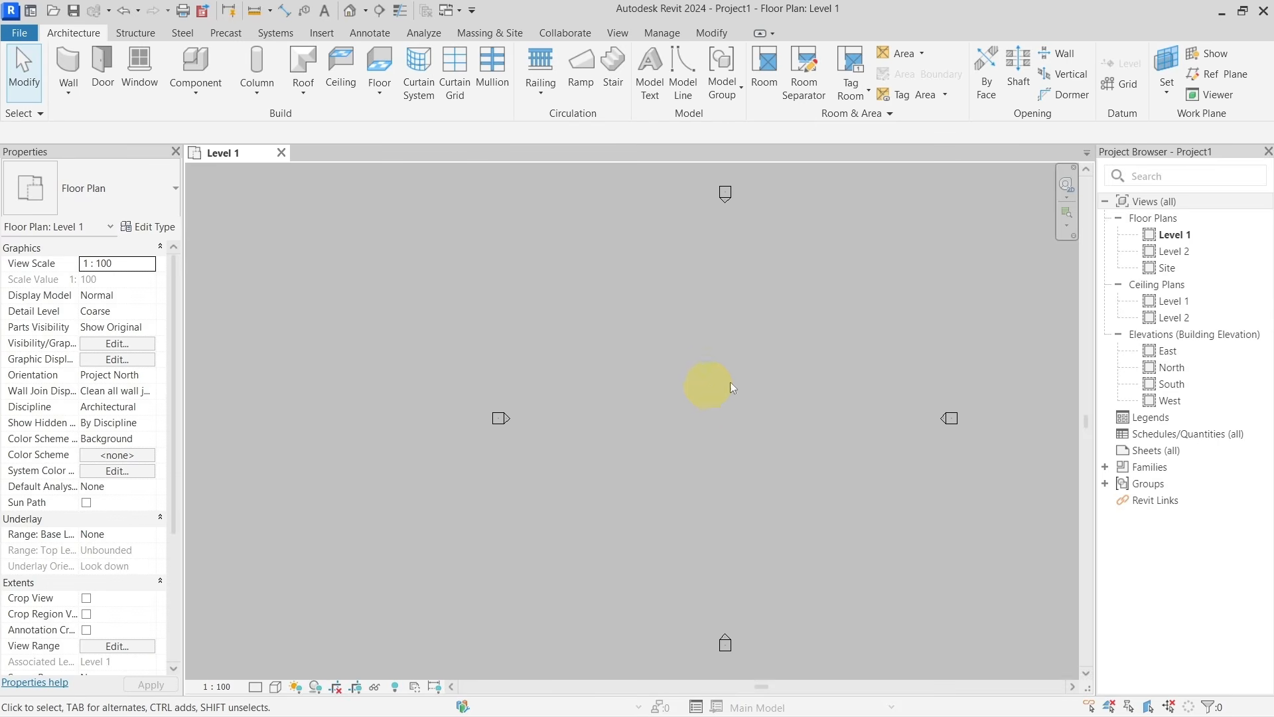
scroll(765, 304, "up", 3)
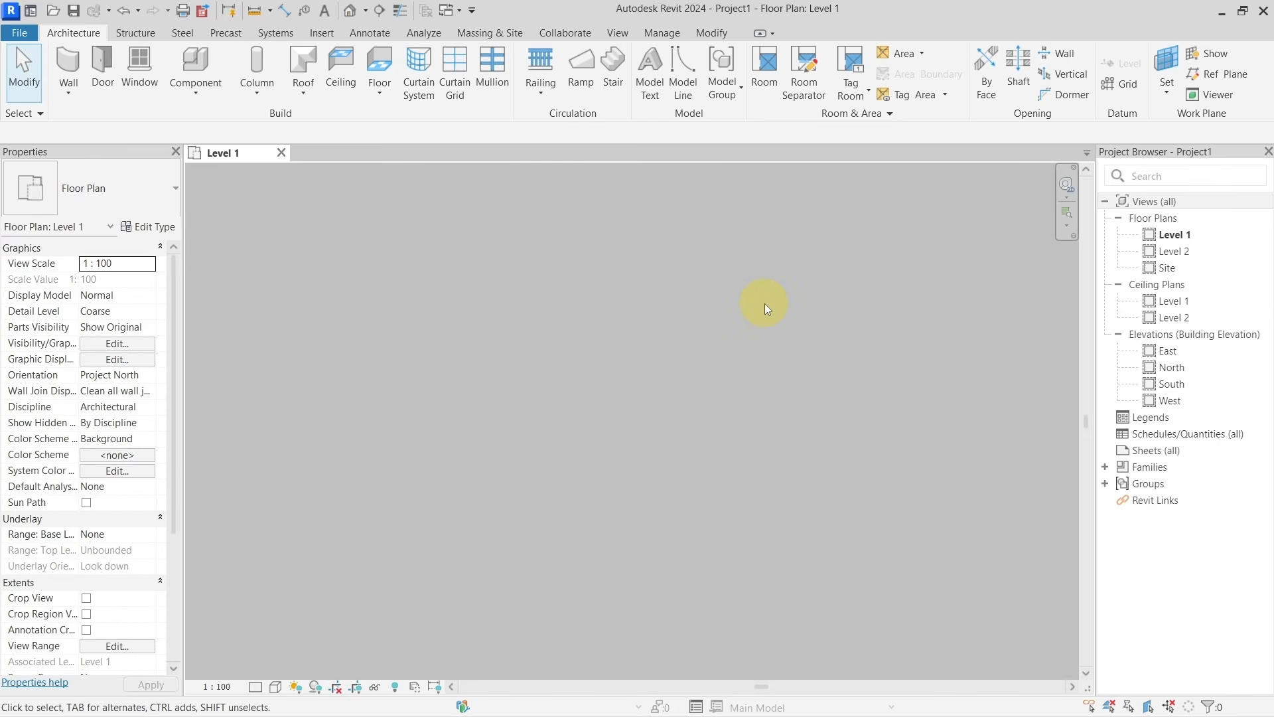
scroll(764, 304, "down", 4)
scroll(765, 304, "up", 4)
scroll(764, 304, "down", 3)
middle_click_drag(765, 304, 687, 334)
scroll(558, 236, "down", 1)
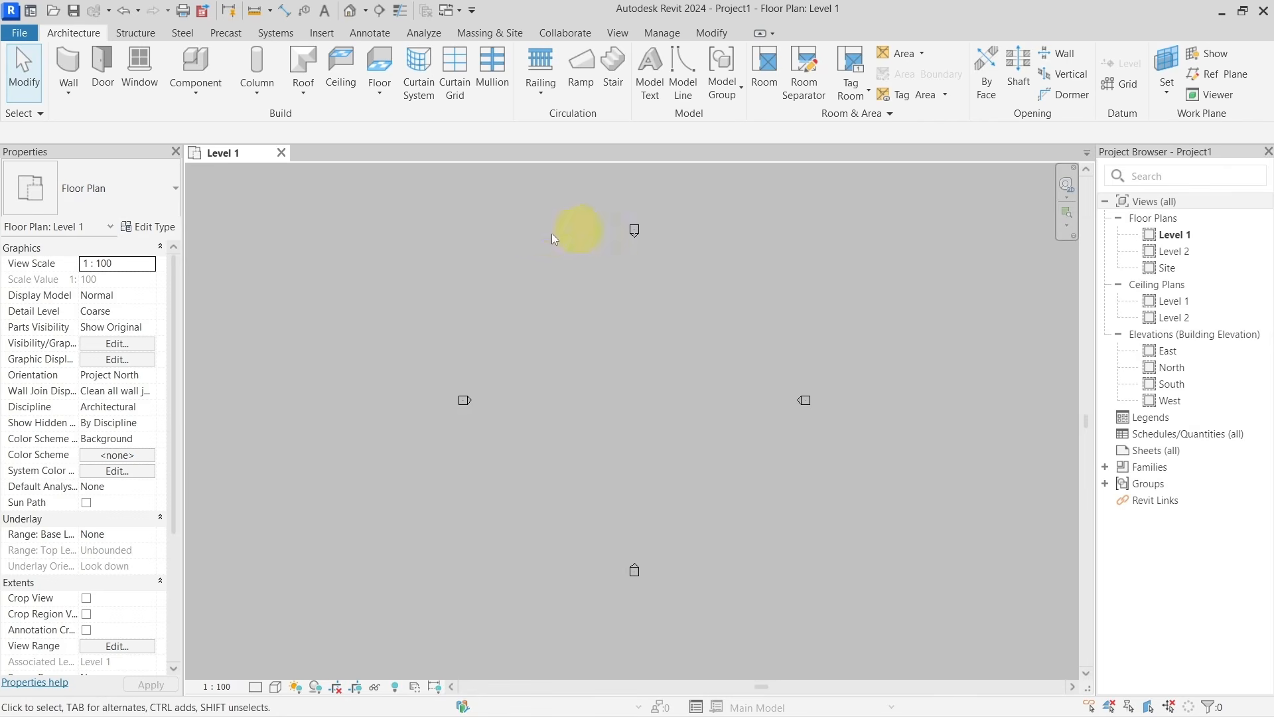
Open the default 3D view and examine the levels from the Top, Right and isometric orientations.
left_click(350, 12)
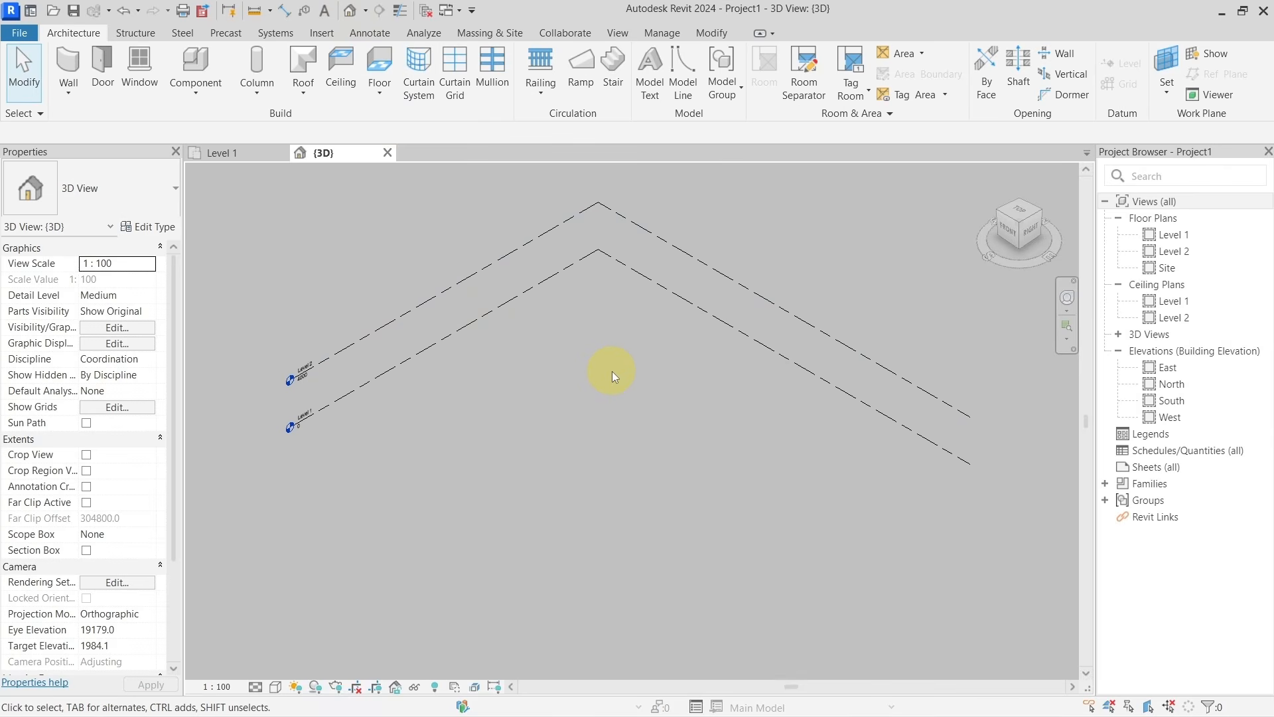
mouse_move(622, 381)
middle_mouse_down()
mouse_move(734, 379)
mouse_move(776, 360)
mouse_move(515, 372)
mouse_move(609, 263)
mouse_move(805, 373)
mouse_move(472, 401)
mouse_move(648, 384)
mouse_move(621, 398)
middle_mouse_up()
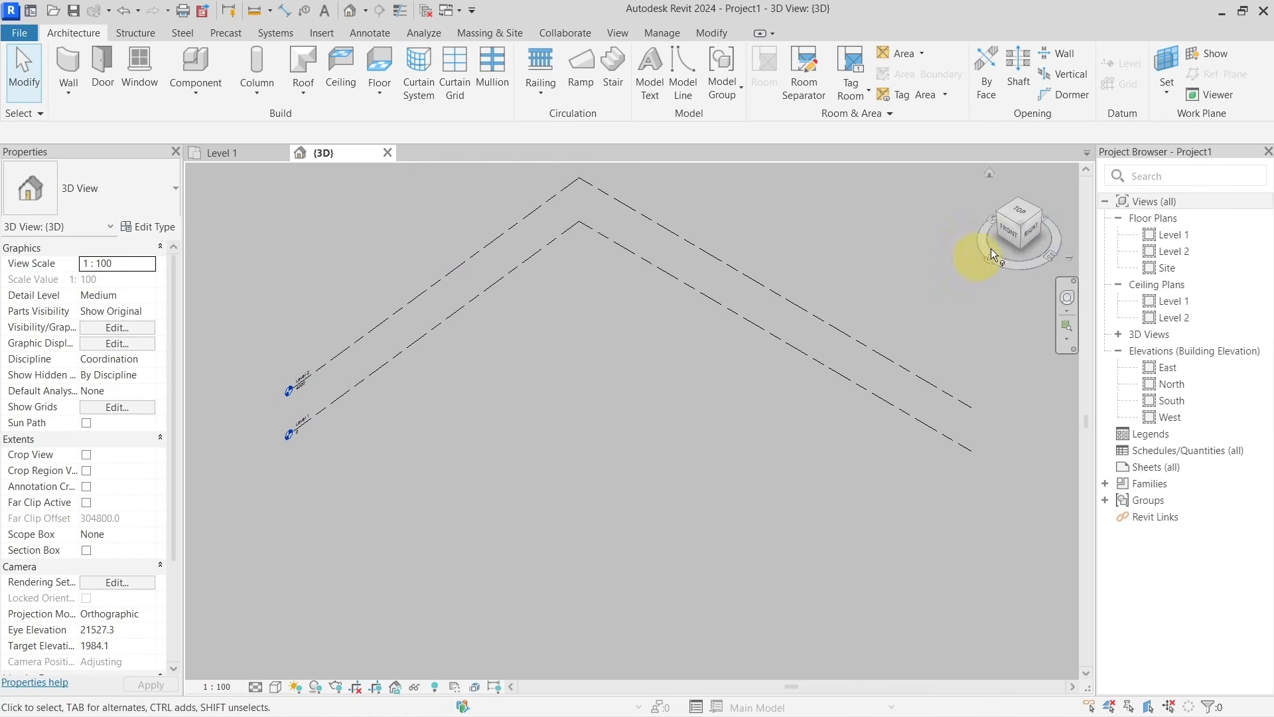
left_click(1020, 220)
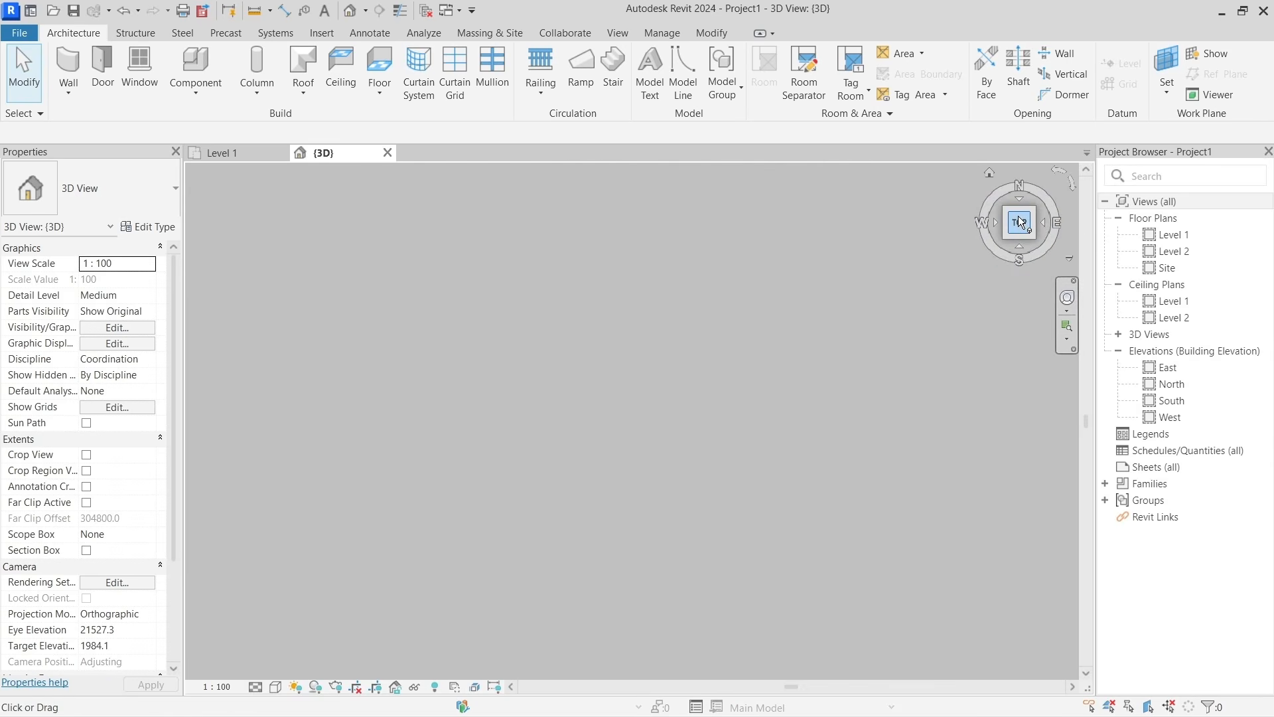
left_click(1031, 220)
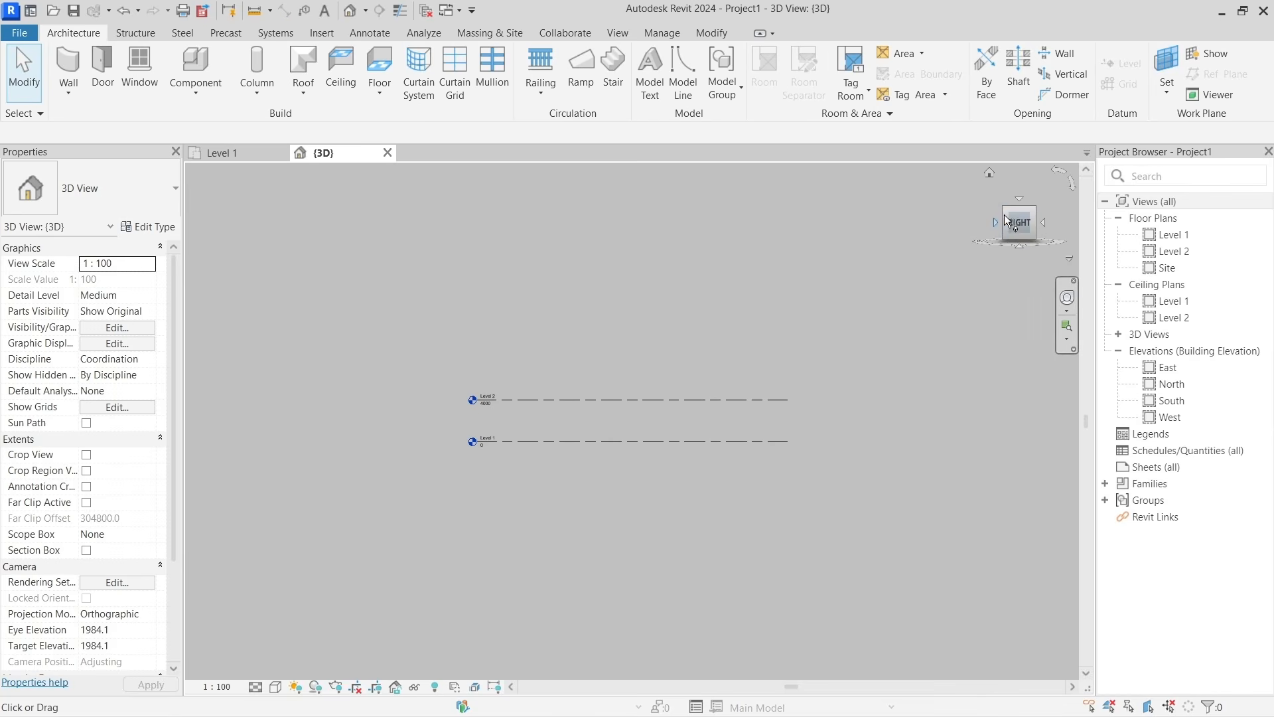
left_click(1009, 214)
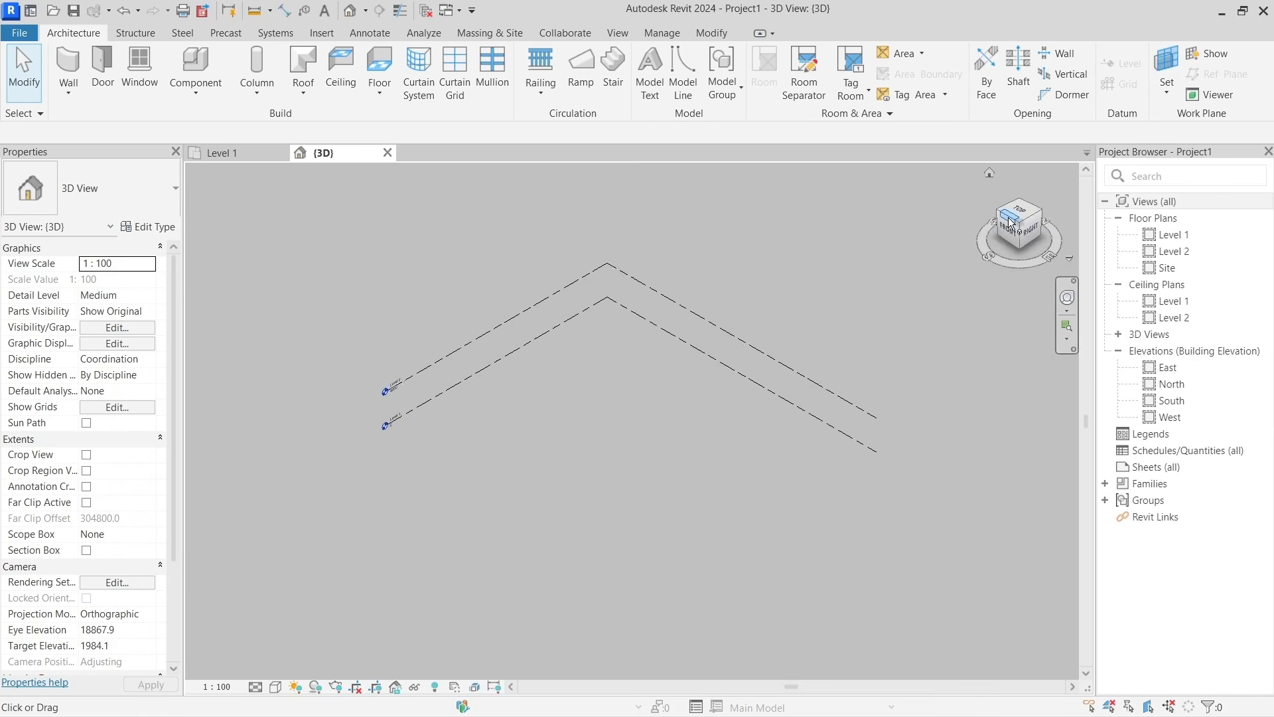
left_click(1010, 214)
left_click(1031, 220)
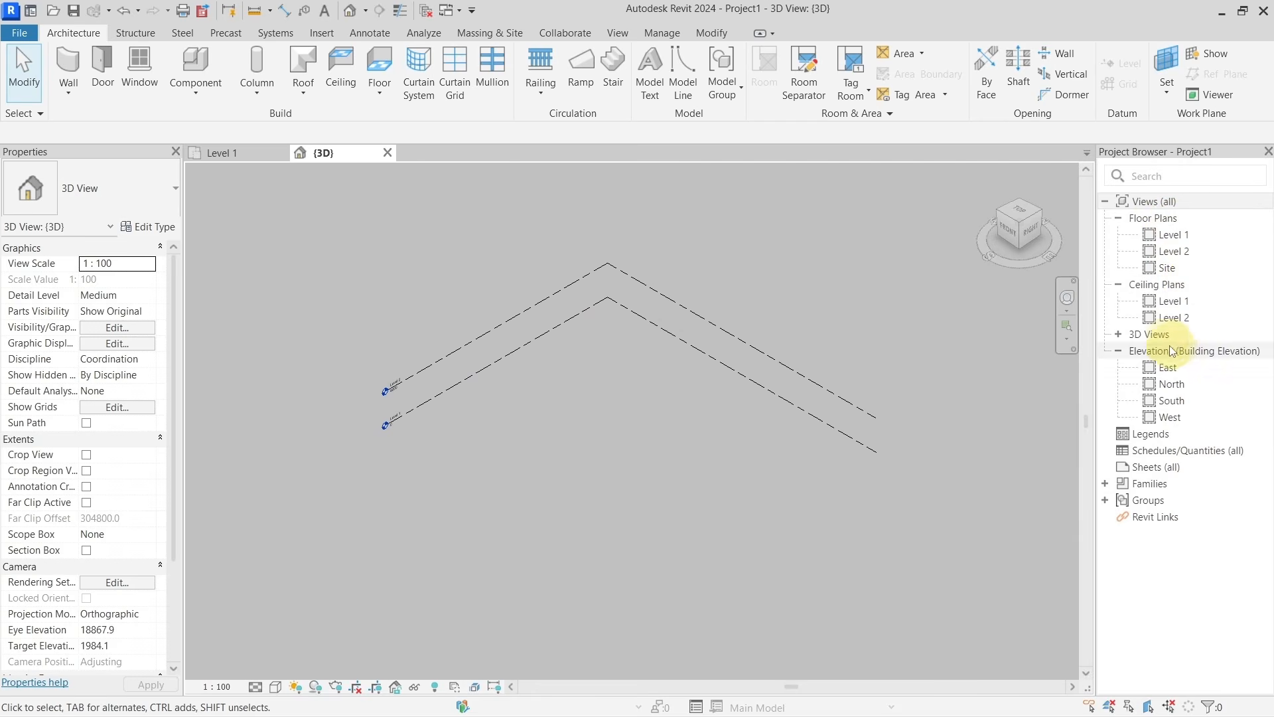
Expand the 3D Views branch and open the Level 1, Level 2 and Site floor plans.
double_click(1125, 338)
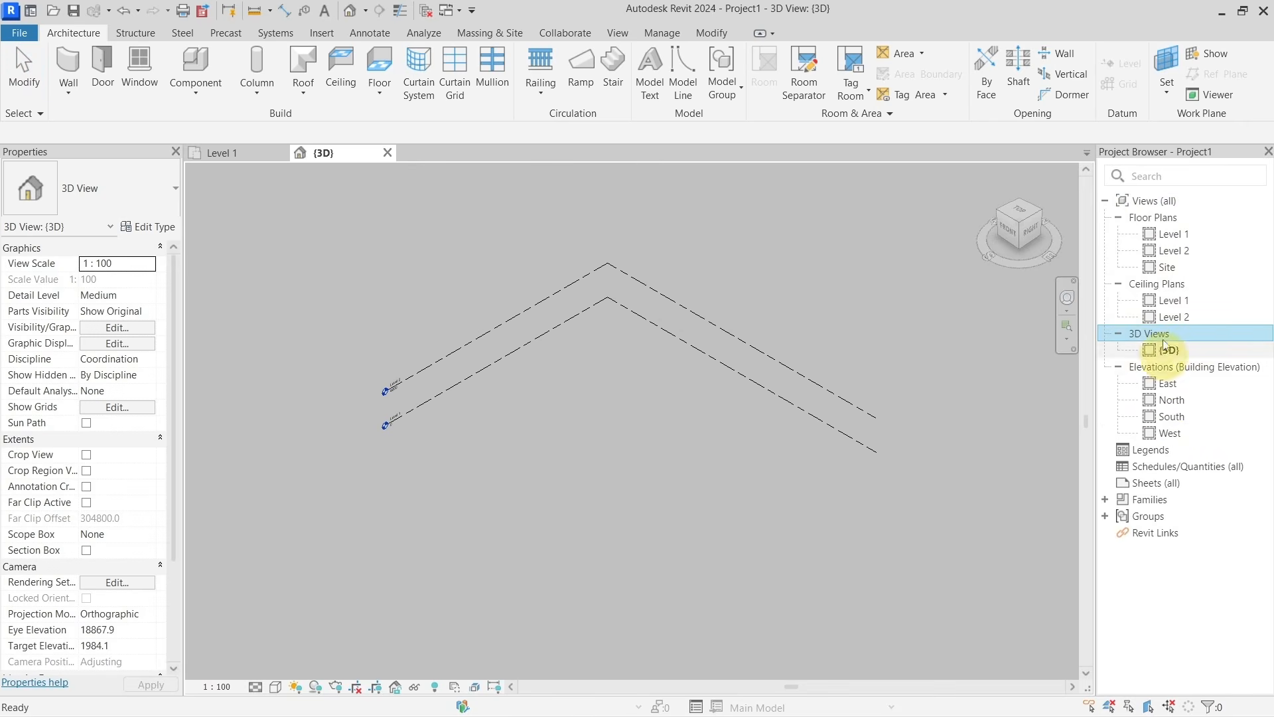
double_click(1172, 236)
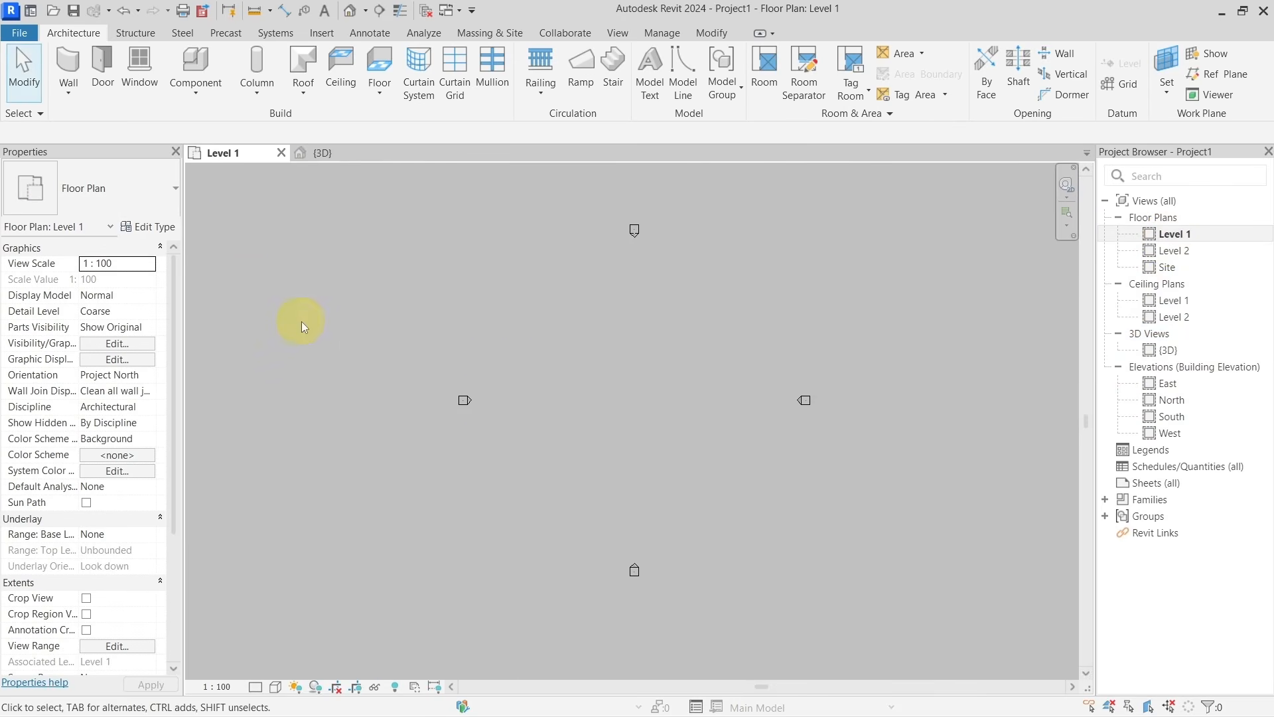
left_click(1188, 252)
double_click(1188, 252)
double_click(1188, 265)
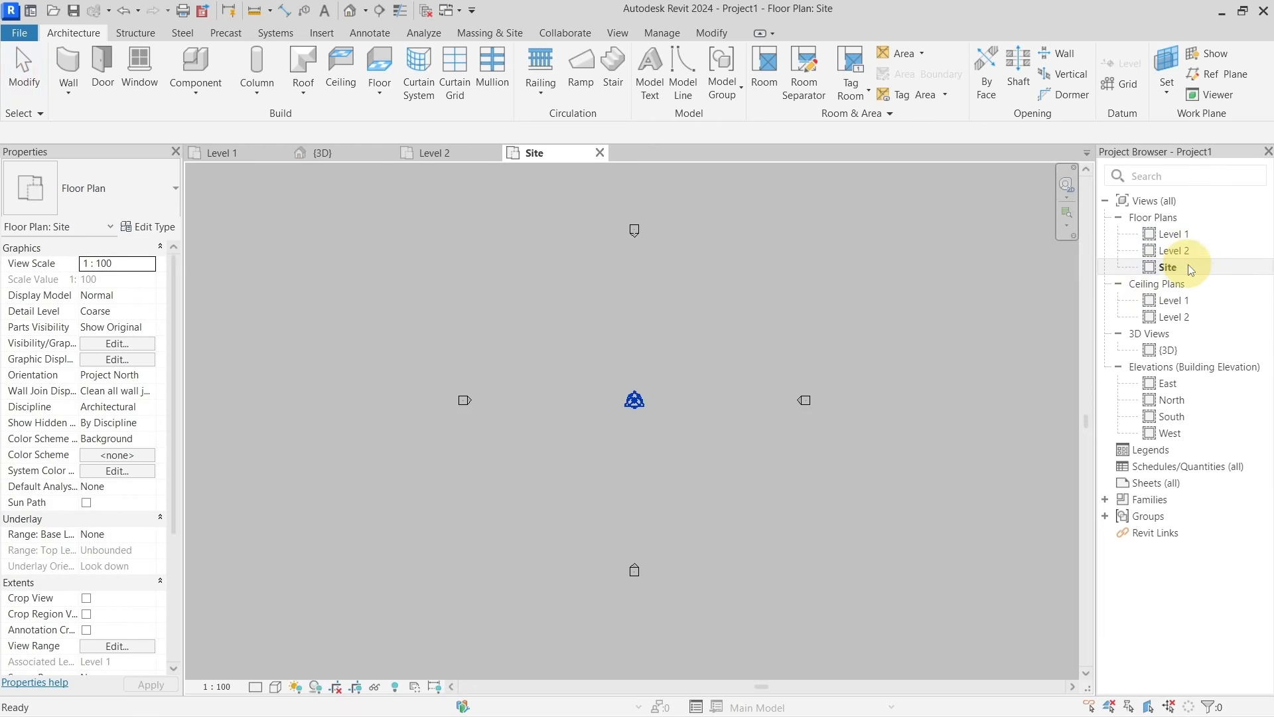
Open the Level 1 and Level 2 ceiling plans and the East, North and South elevations.
double_click(1188, 303)
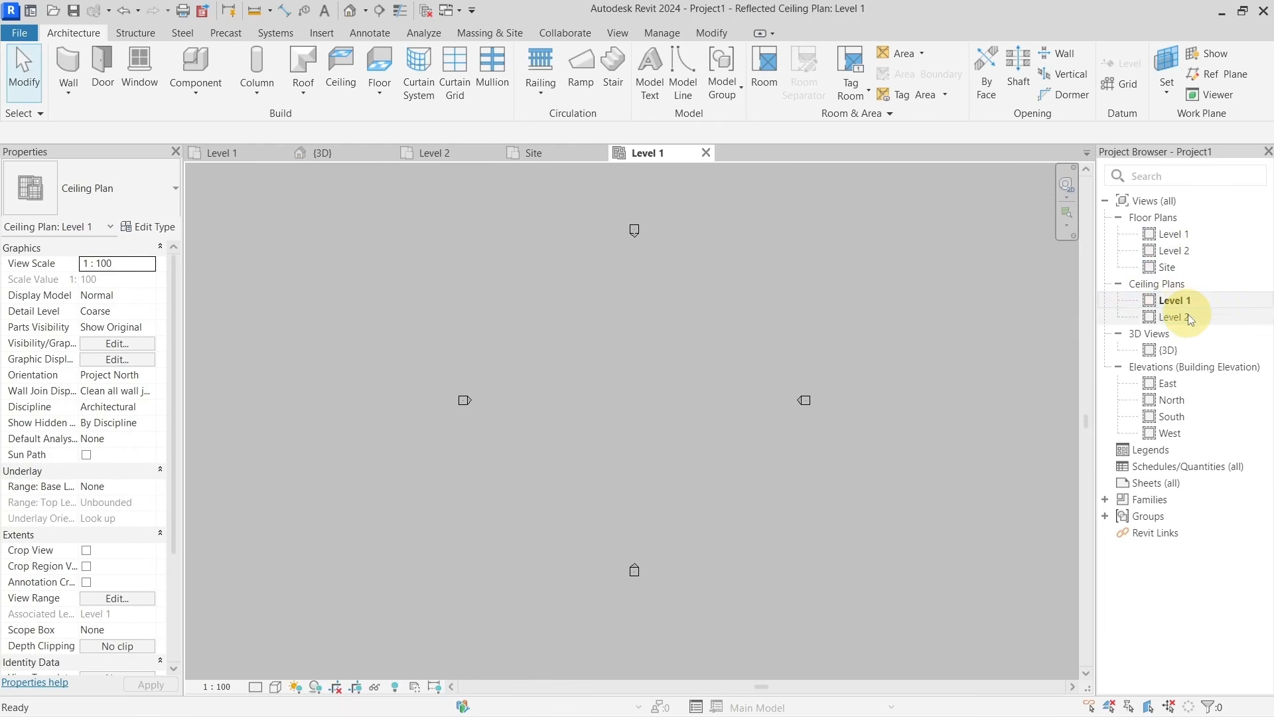
left_click(1188, 316)
double_click(1188, 316)
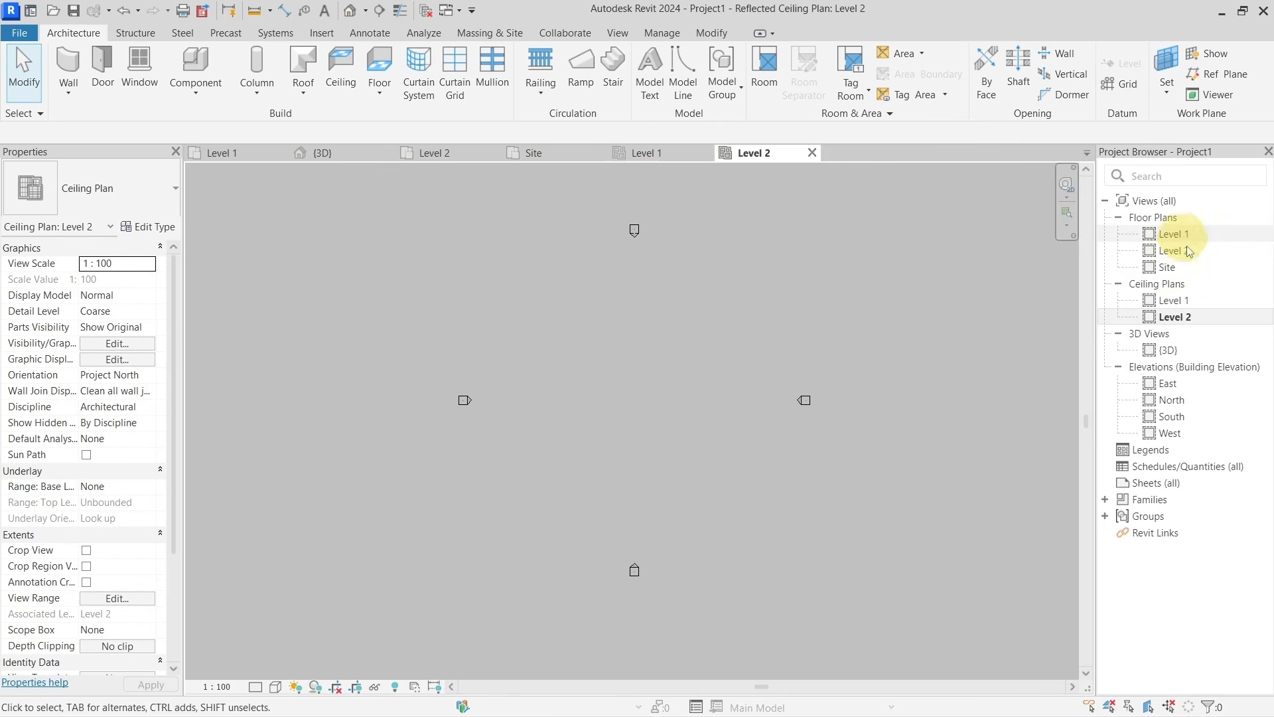
left_click(1195, 383)
double_click(1195, 383)
double_click(1193, 399)
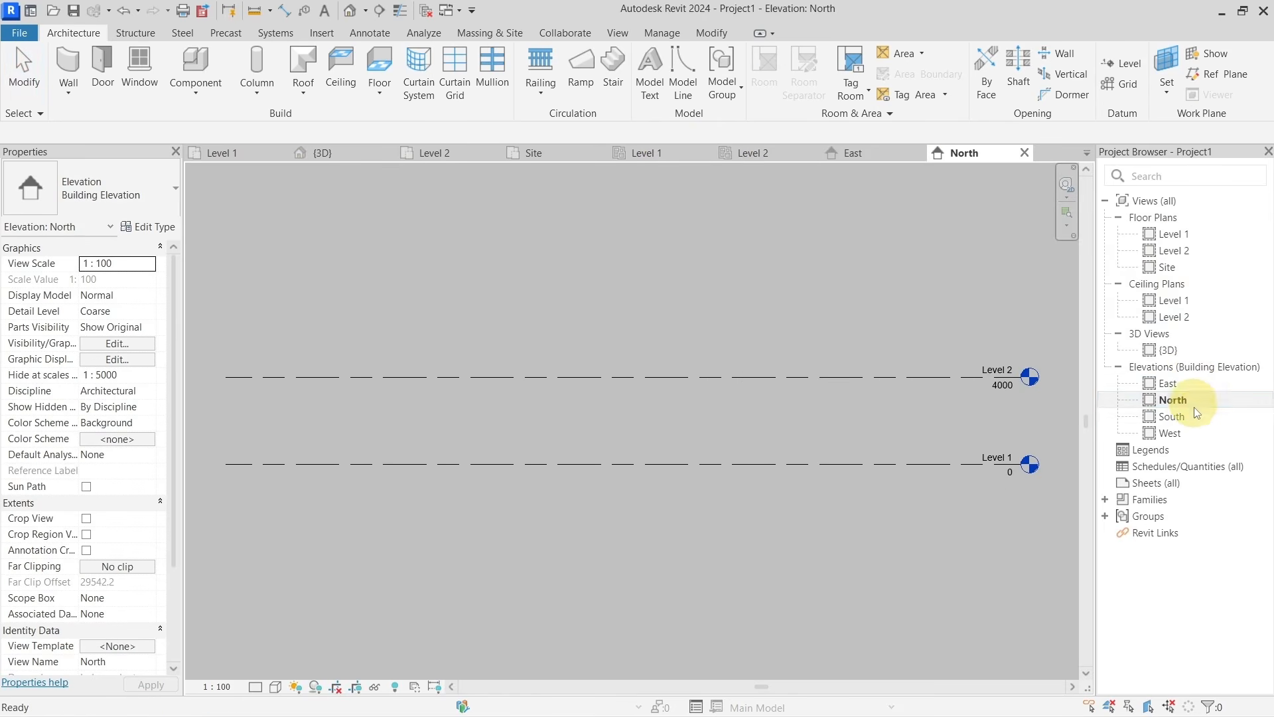
double_click(1192, 417)
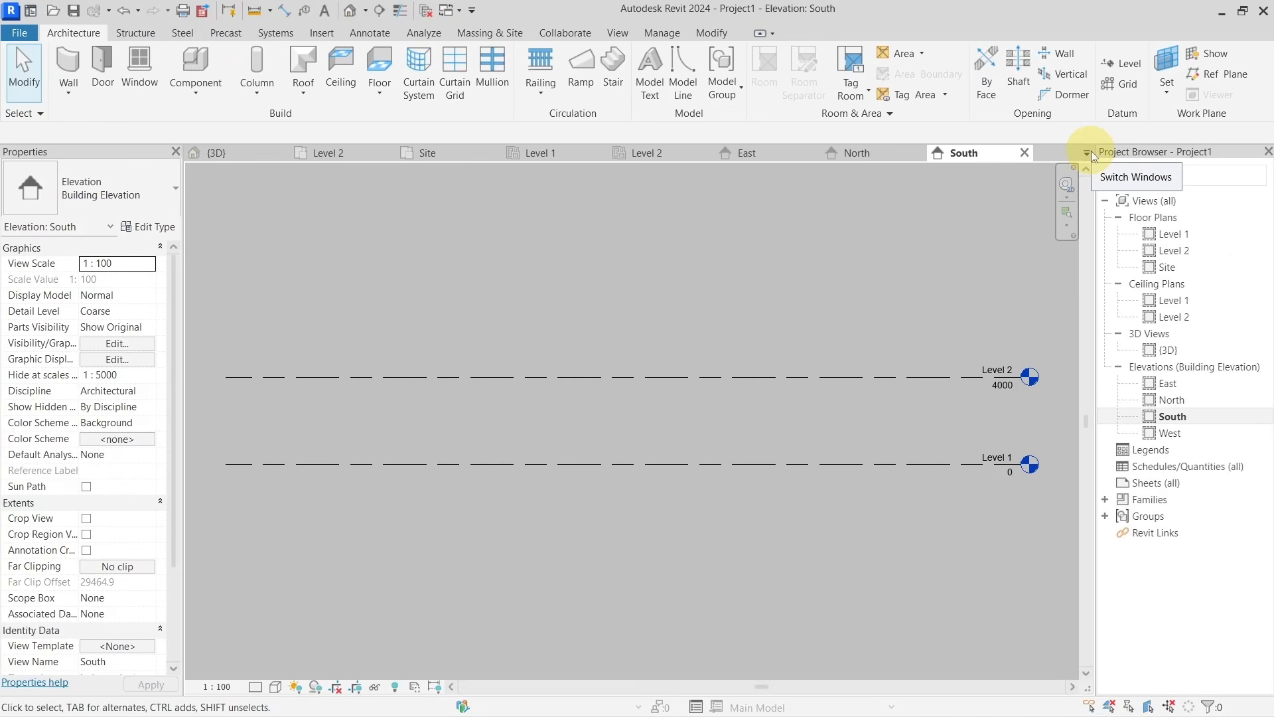
Switch to the Level 1 floor plan and close all inactive views.
left_click(1089, 153)
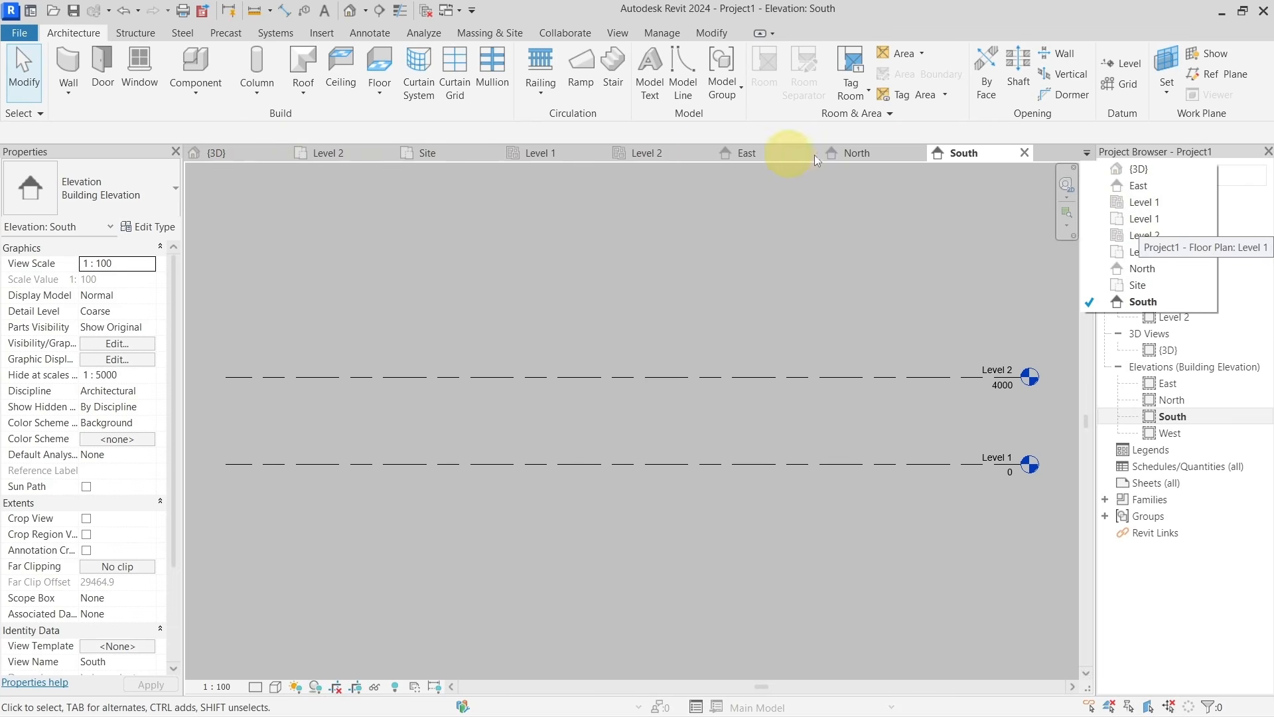
left_click(1148, 221)
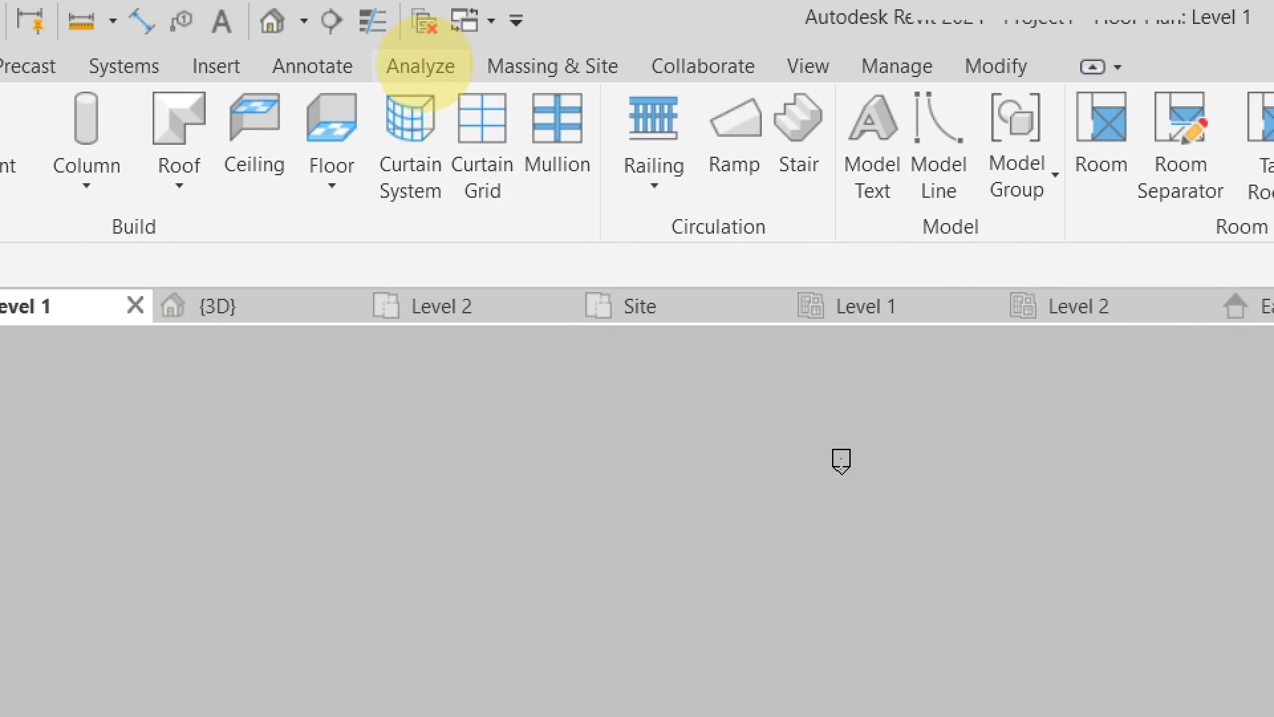
left_click(426, 11)
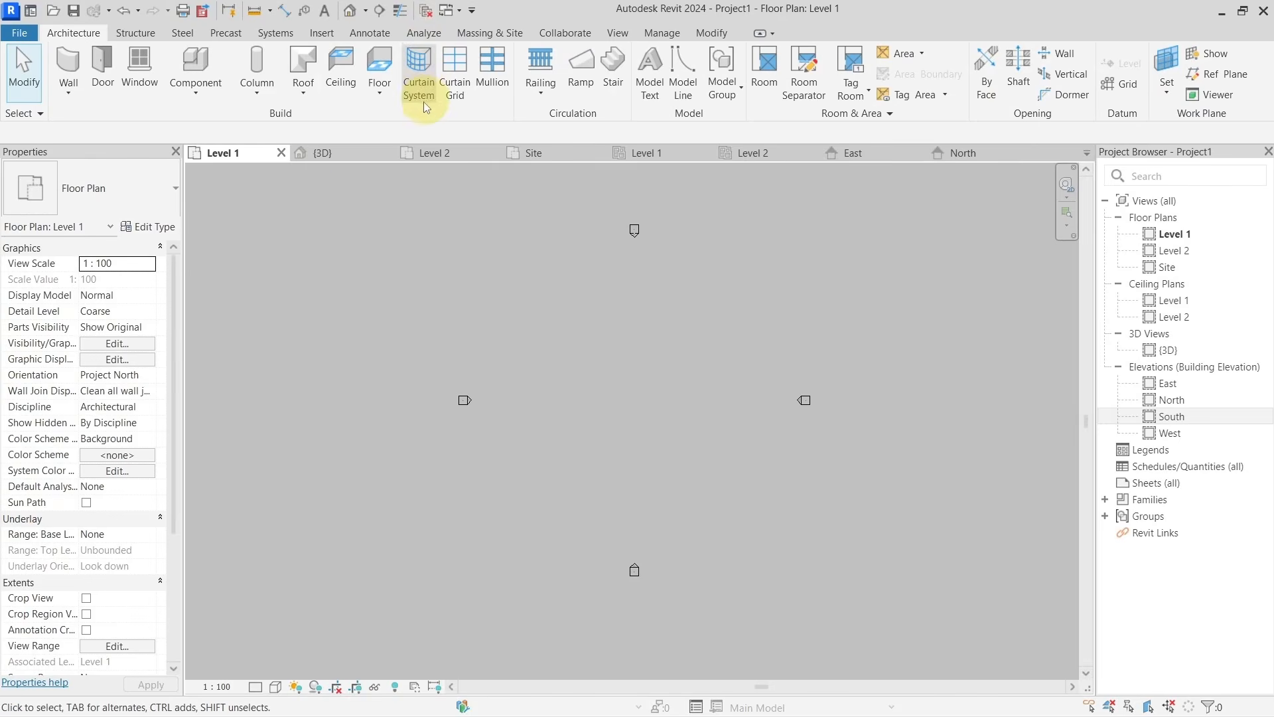
left_click(428, 14)
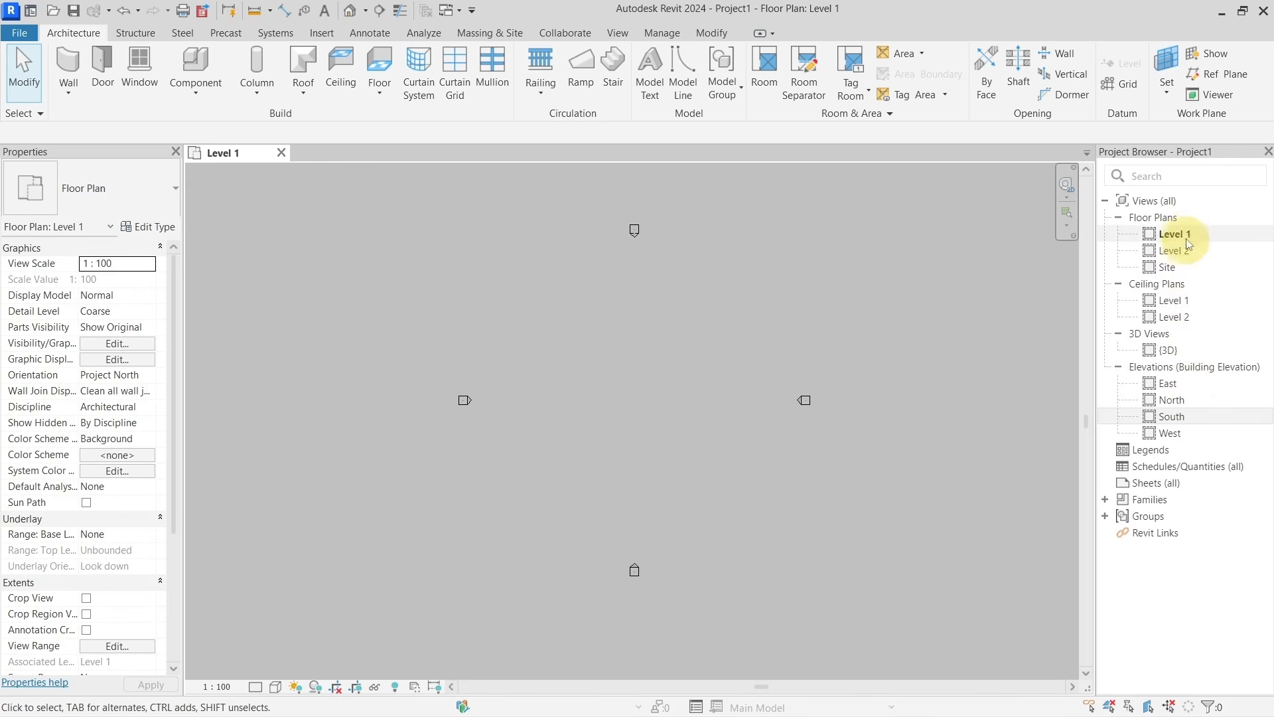
Open the default 3D view, float it as a separate window, and dock it back ahead of the Level 1 view.
double_click(1168, 350)
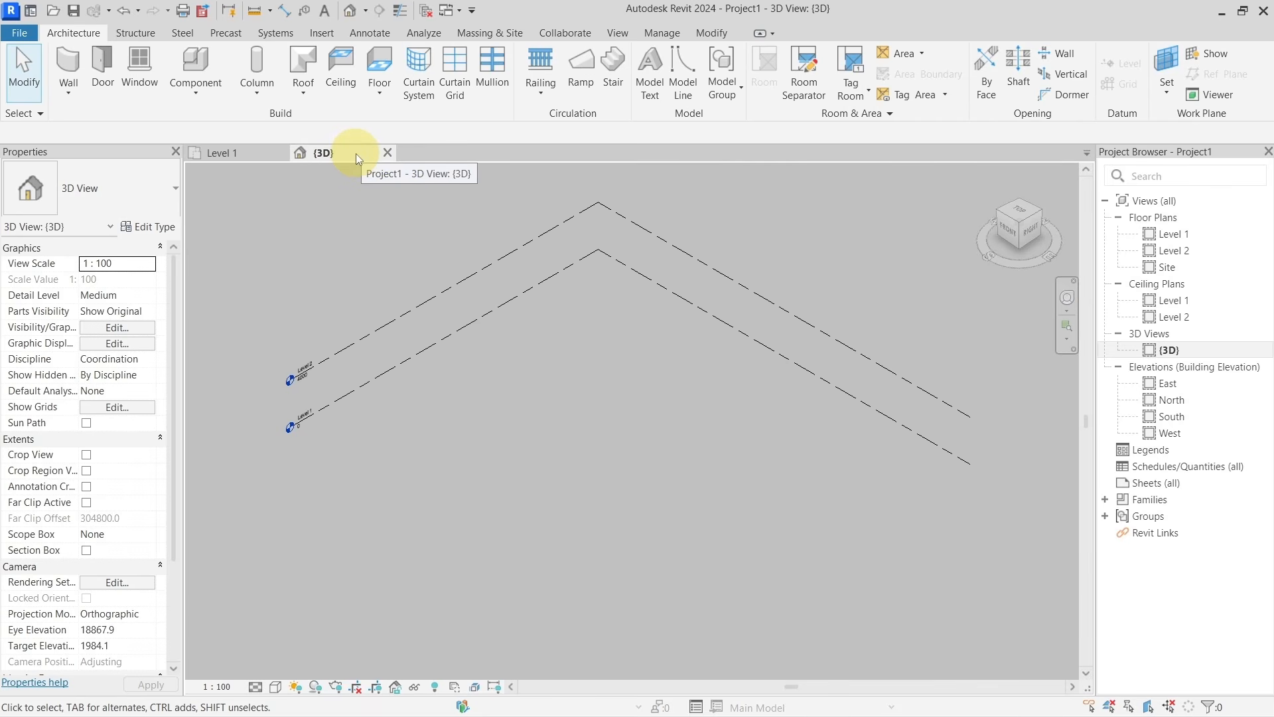
left_click_drag(356, 153, 339, 85)
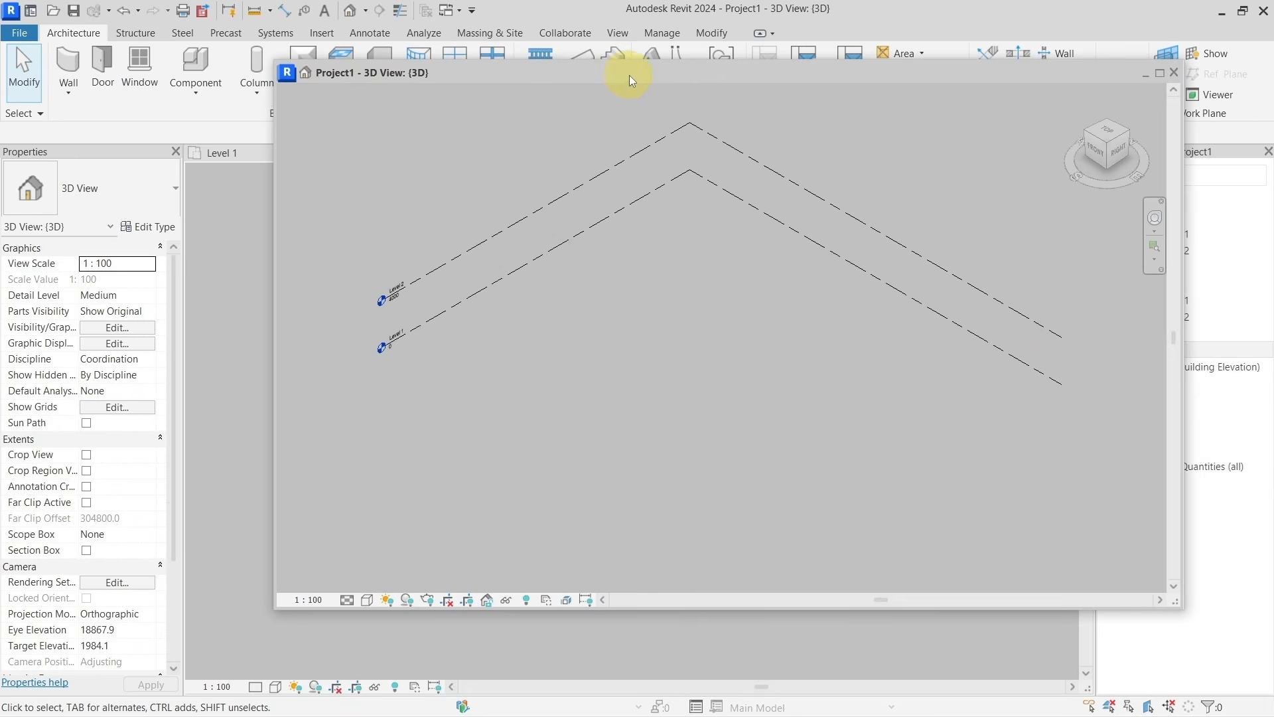
left_click_drag(630, 74, 615, 125)
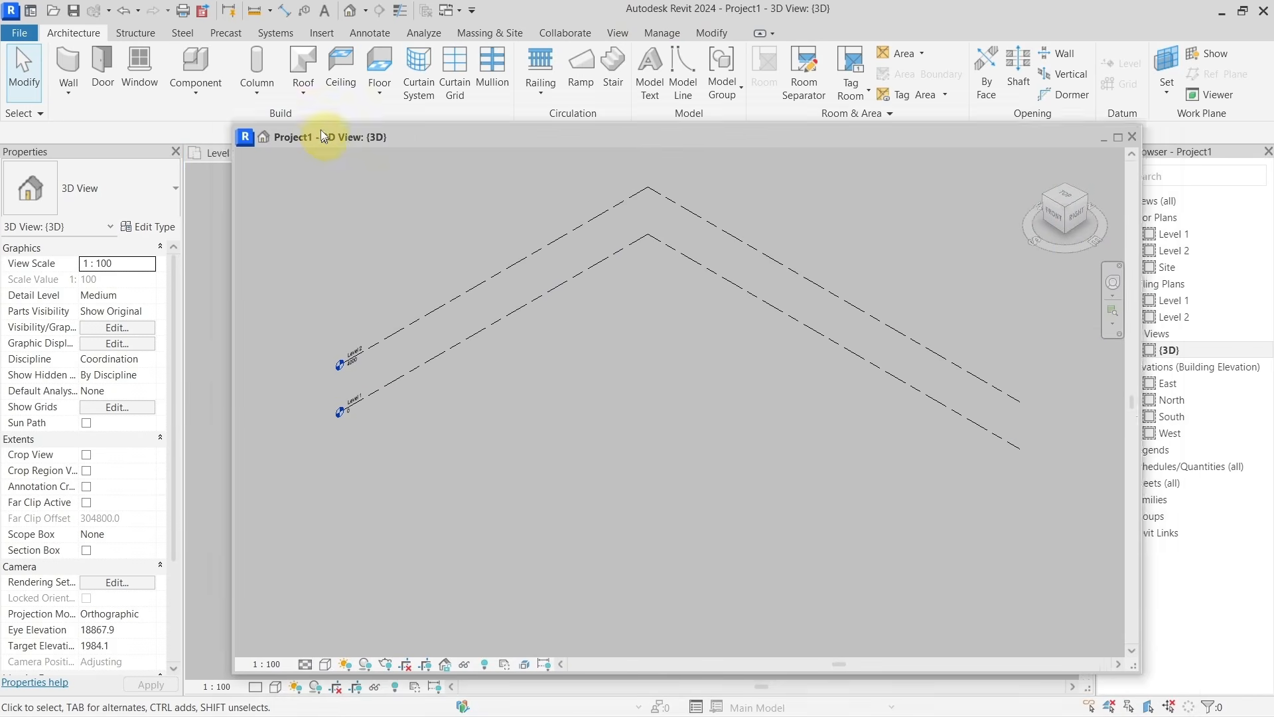
left_click_drag(320, 130, 300, 157)
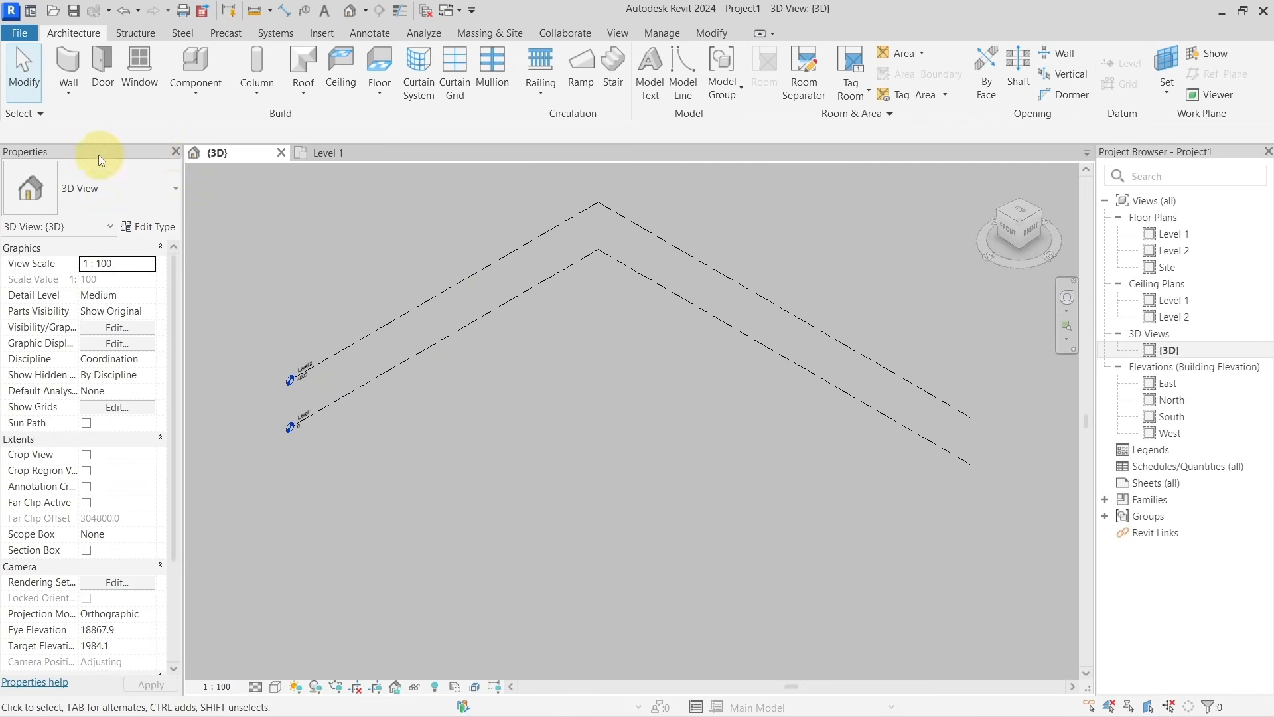
Close the Properties palette and the Project Browser to leave only the 3D drawing area.
left_click(175, 152)
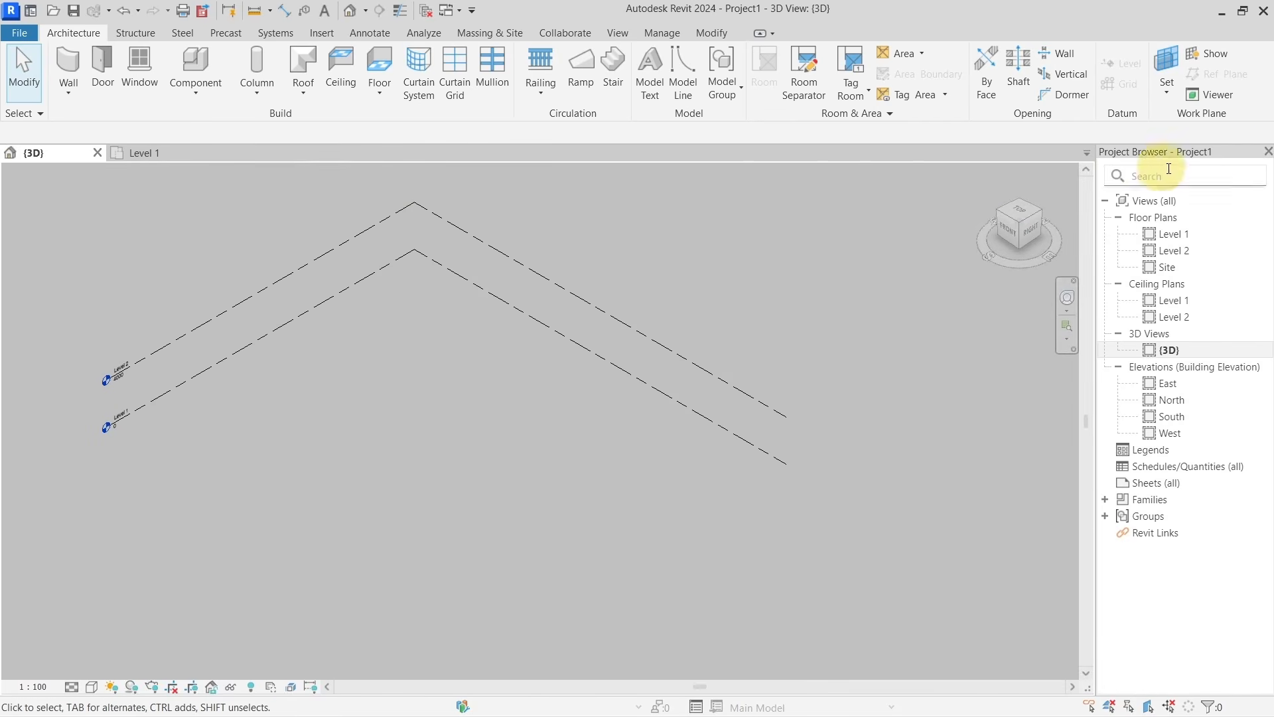
left_click(1266, 154)
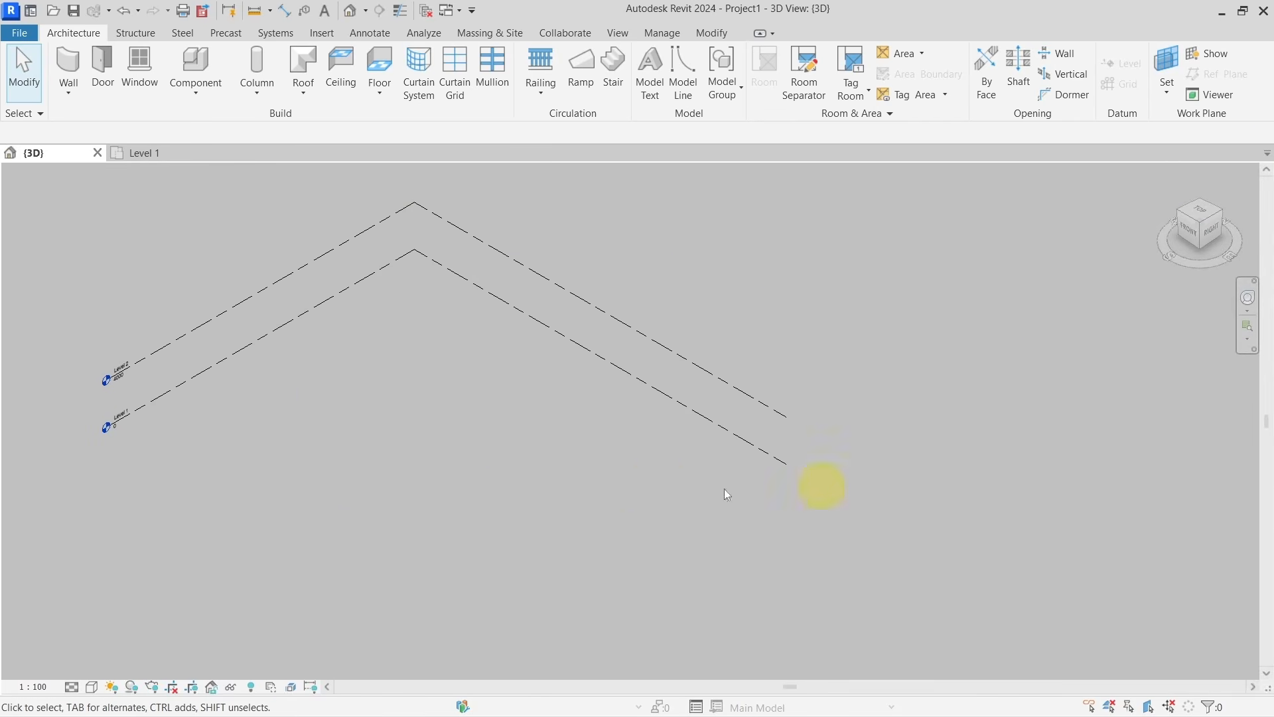
scroll(522, 426, "down", 2)
scroll(521, 426, "up", 1)
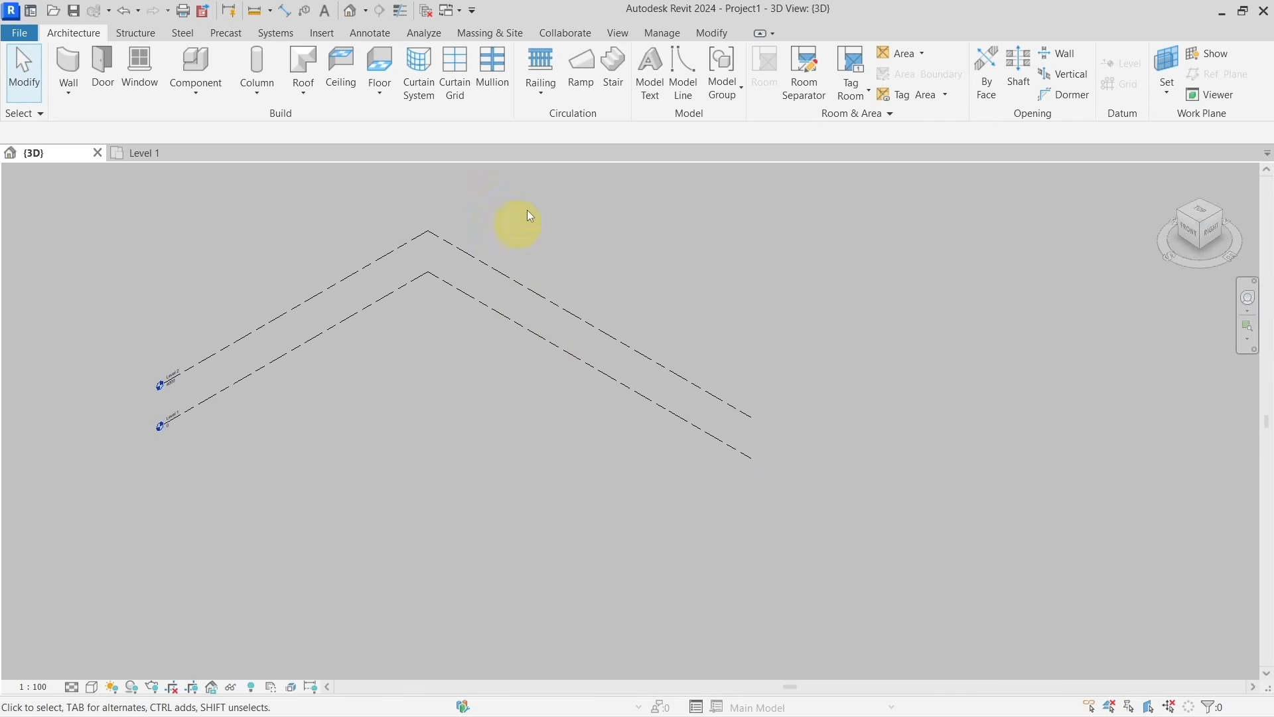
Restore the Project Browser and the Properties palette through the User Interface settings.
left_click(625, 37)
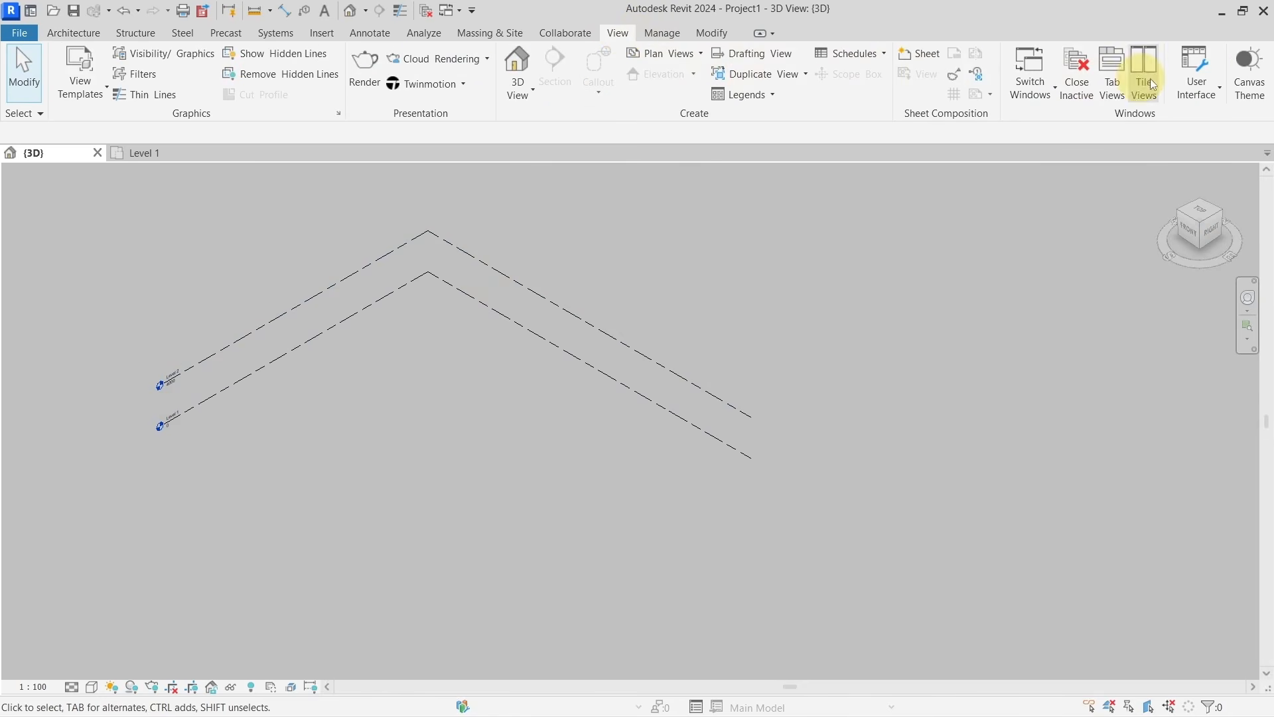
left_click(1213, 87)
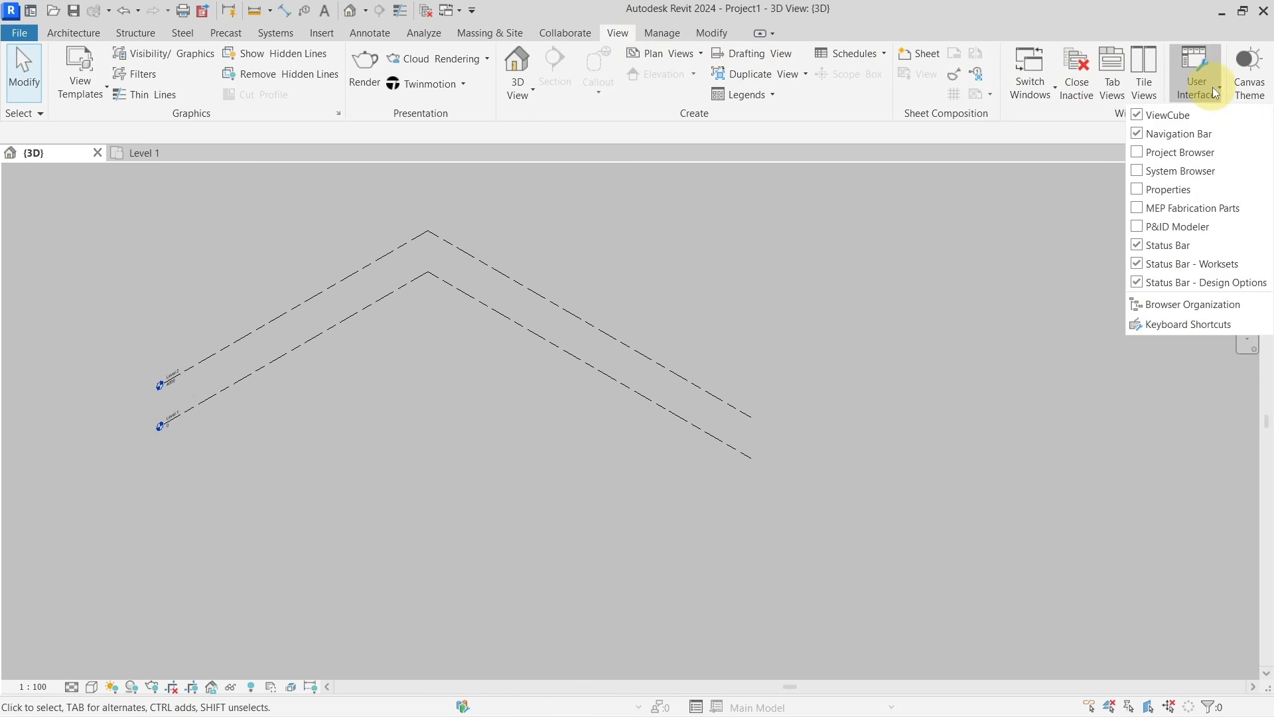
left_click(1136, 153)
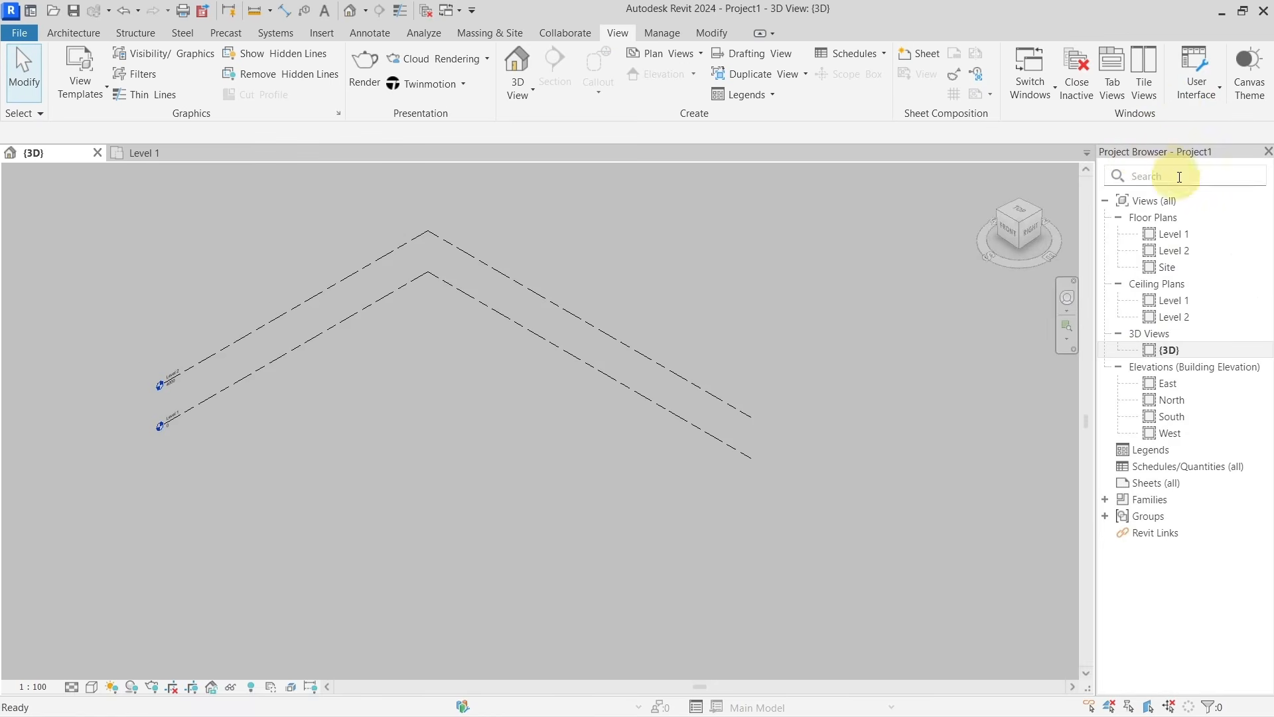
left_click(1200, 86)
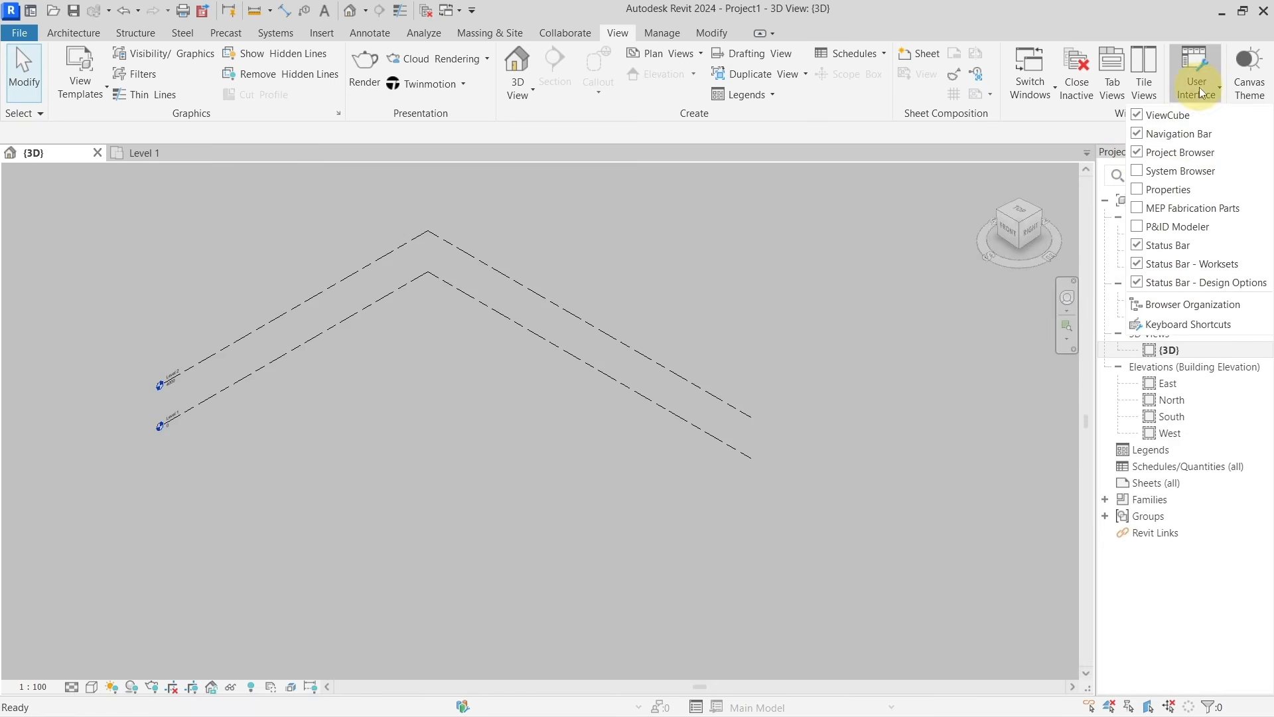
left_click(1140, 189)
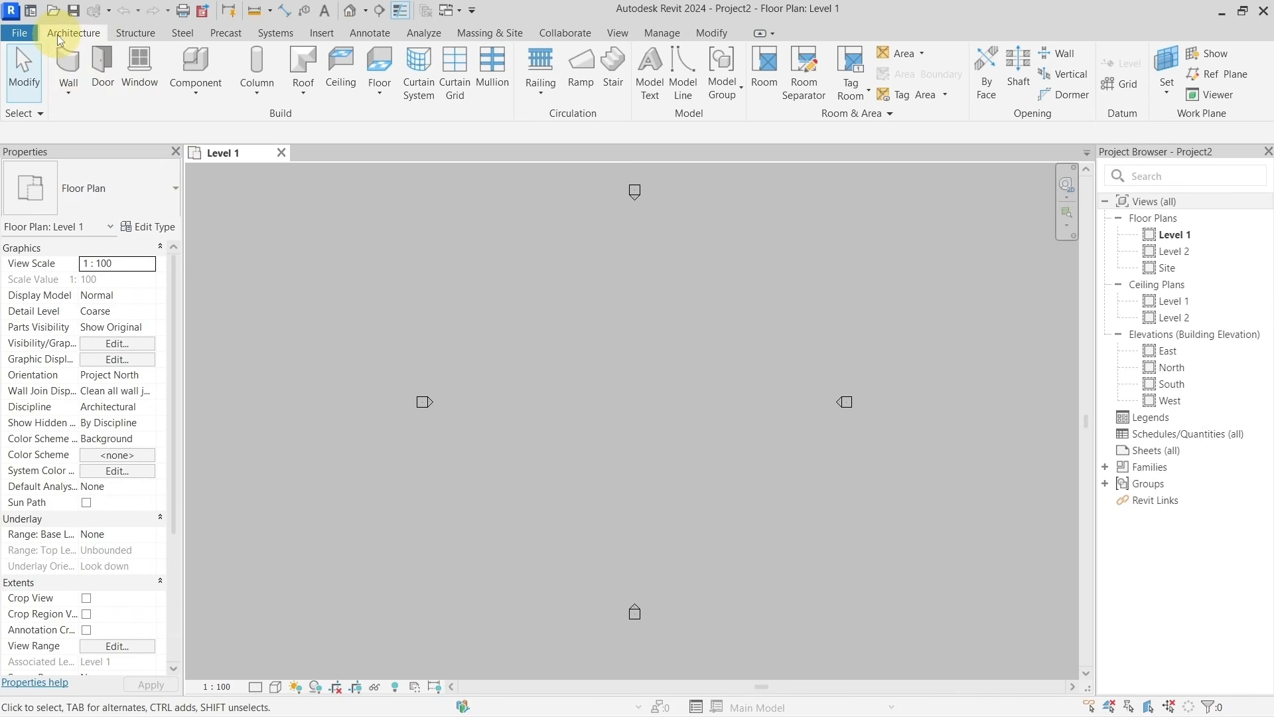
Start a straight Generic - 200mm wall in the Level 1 plan and place its start point between the elevation markers.
left_click(71, 69)
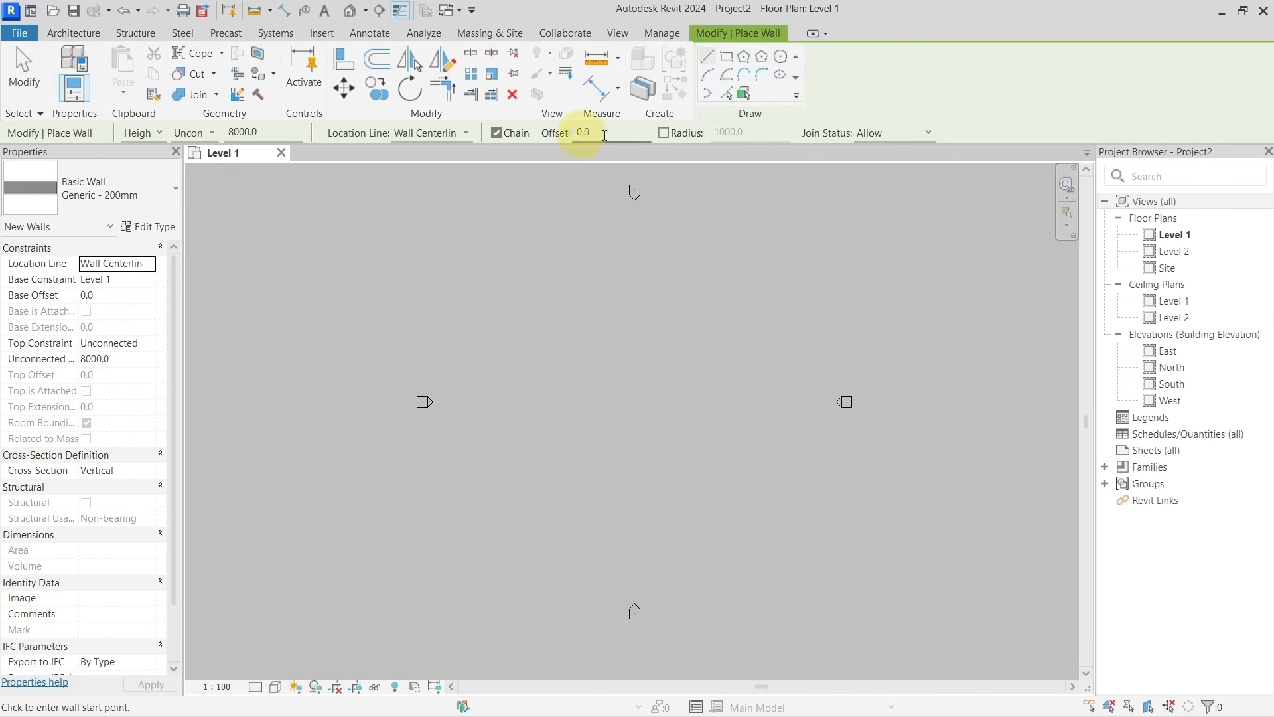
left_click(791, 115)
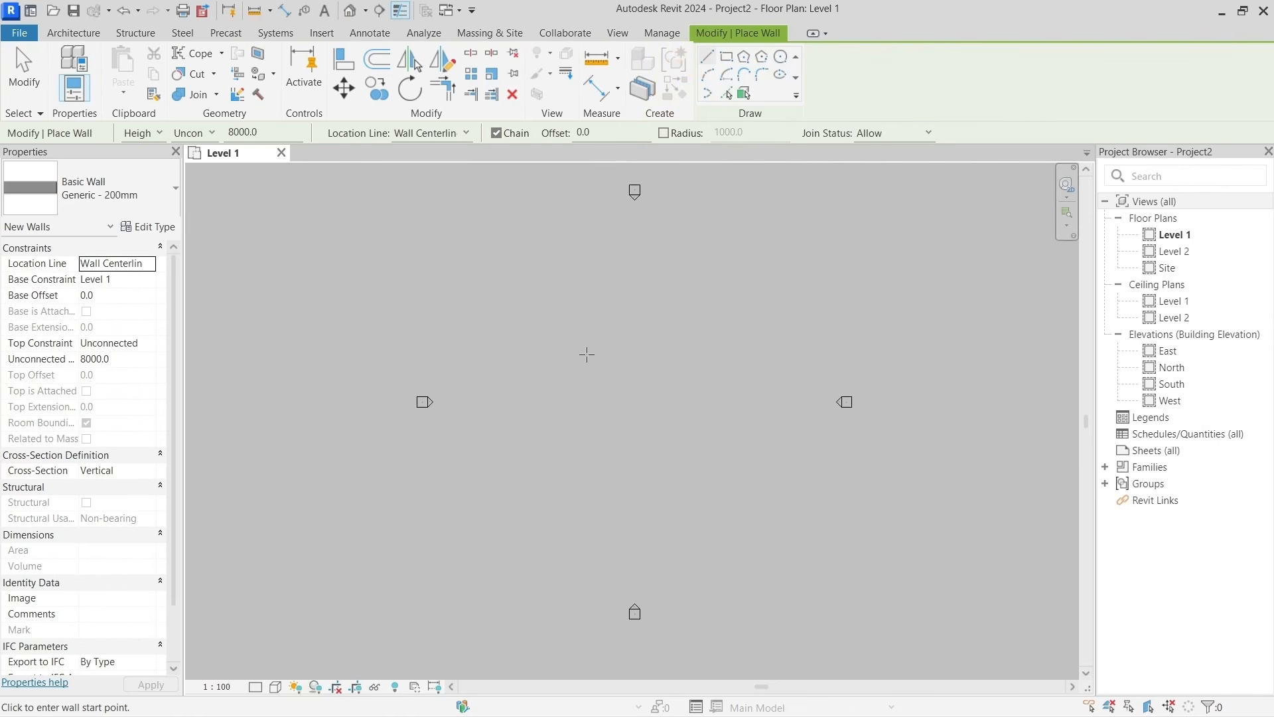
scroll(607, 402, "up", 4)
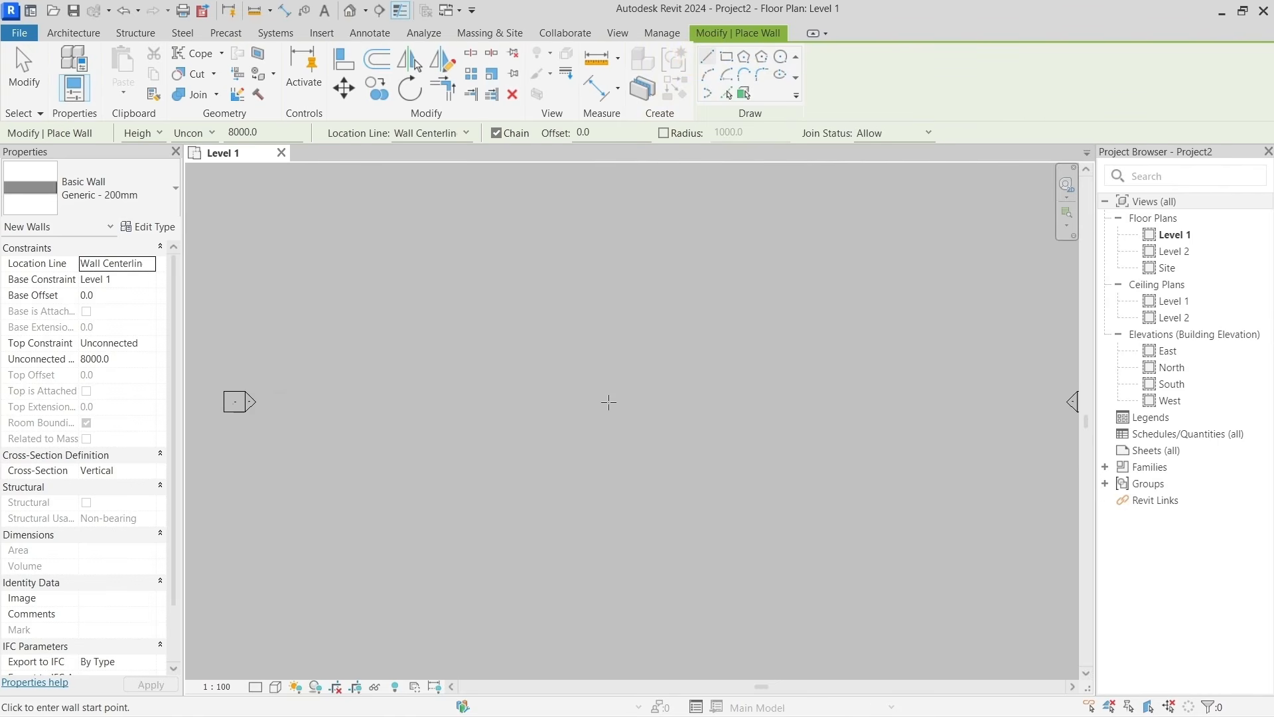
scroll(608, 402, "down", 2)
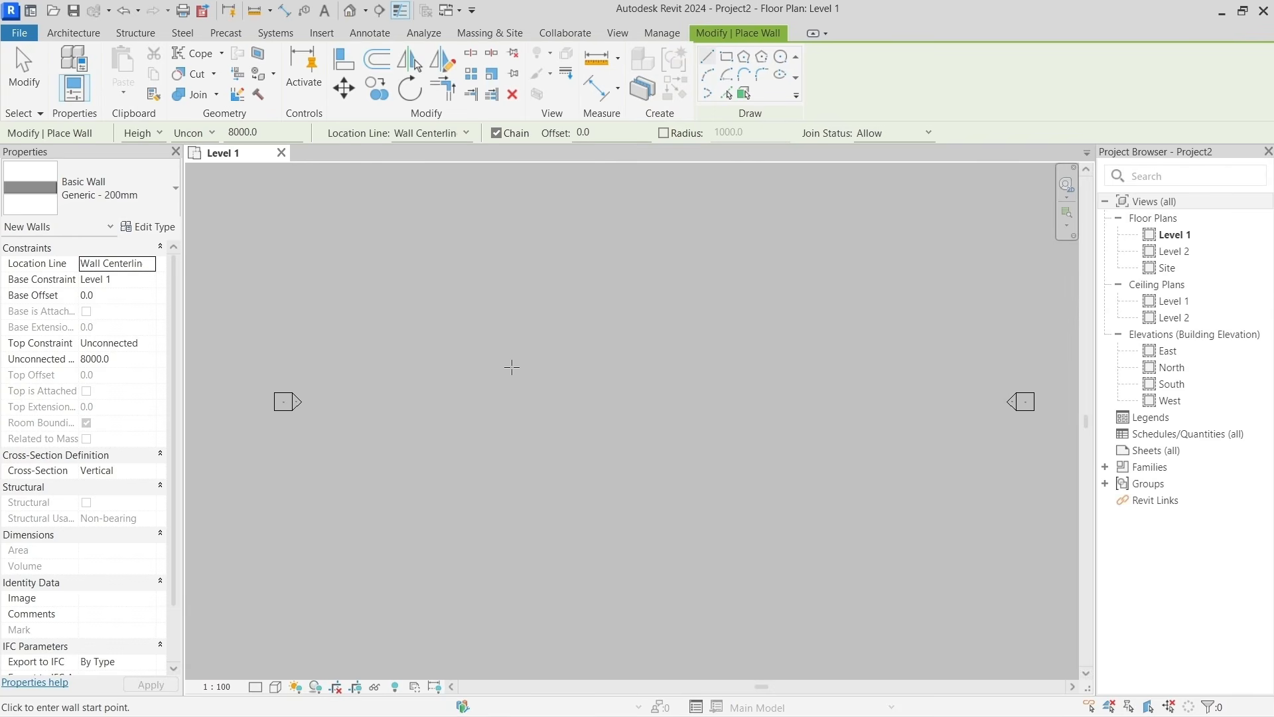
left_click(512, 367)
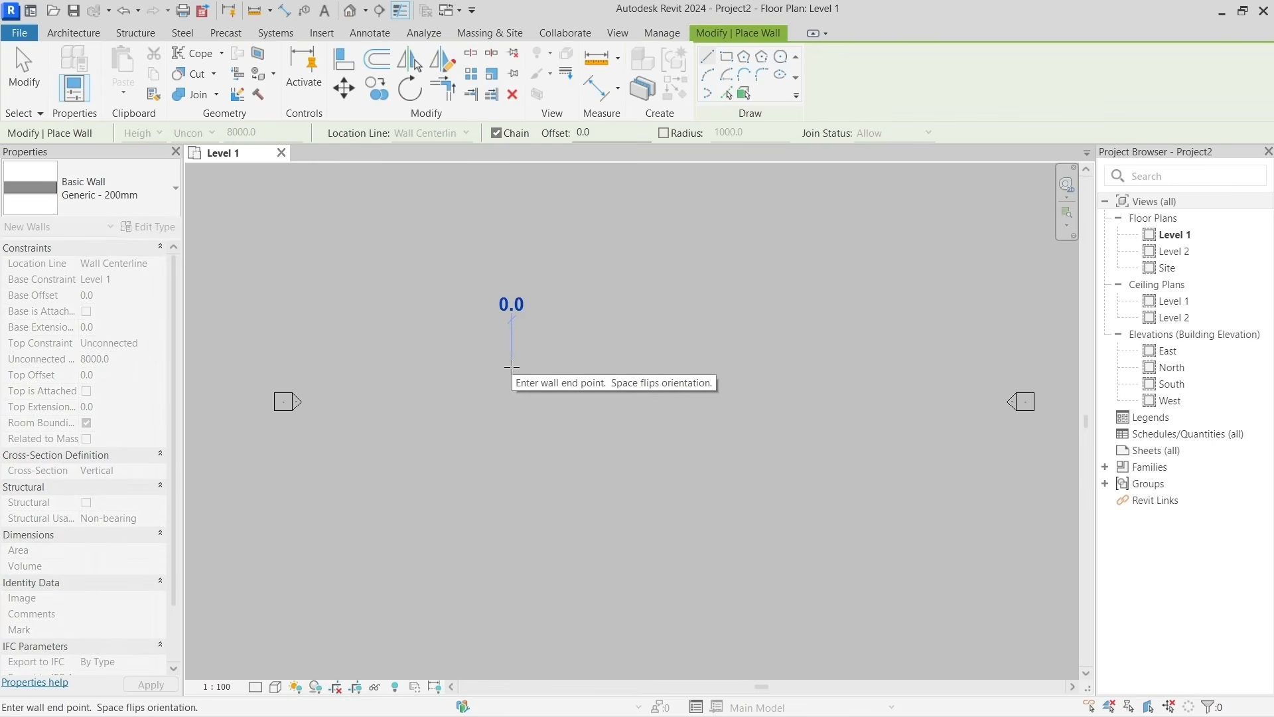
Examine how the wall preview's length increments change at different zoom levels while extending it horizontally.
scroll(560, 367, "up", 2)
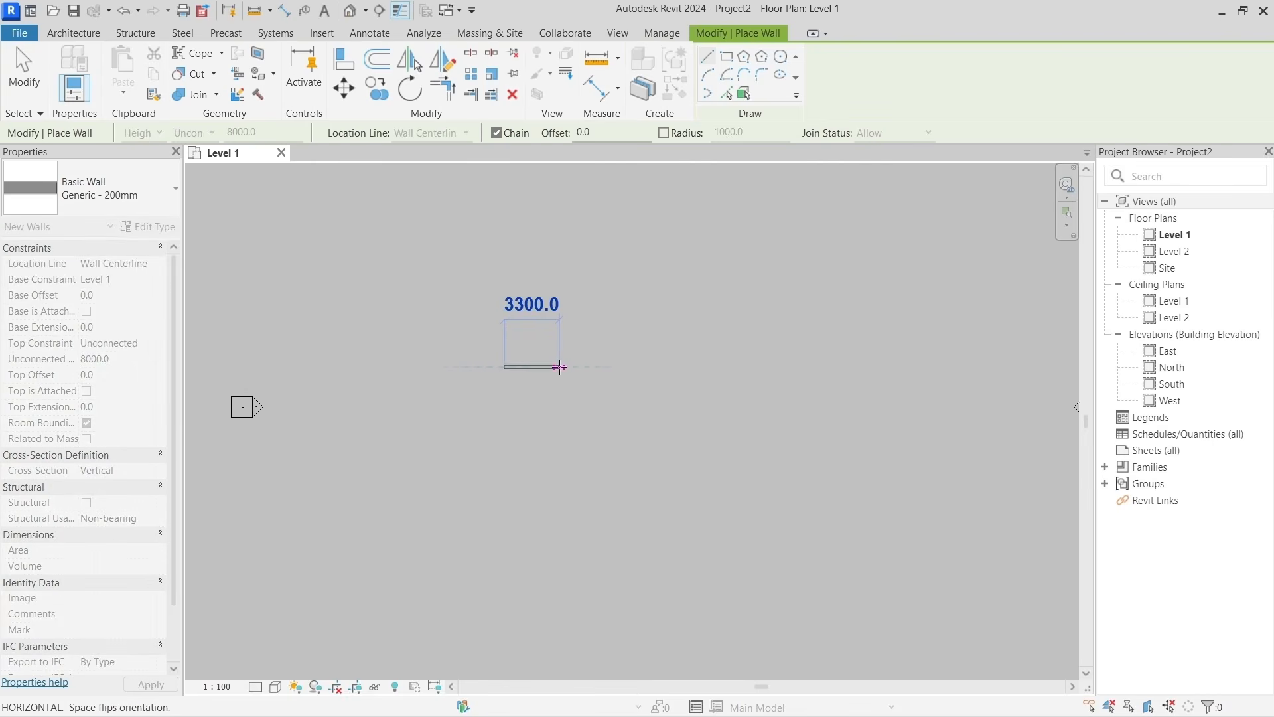
scroll(559, 367, "up", 6)
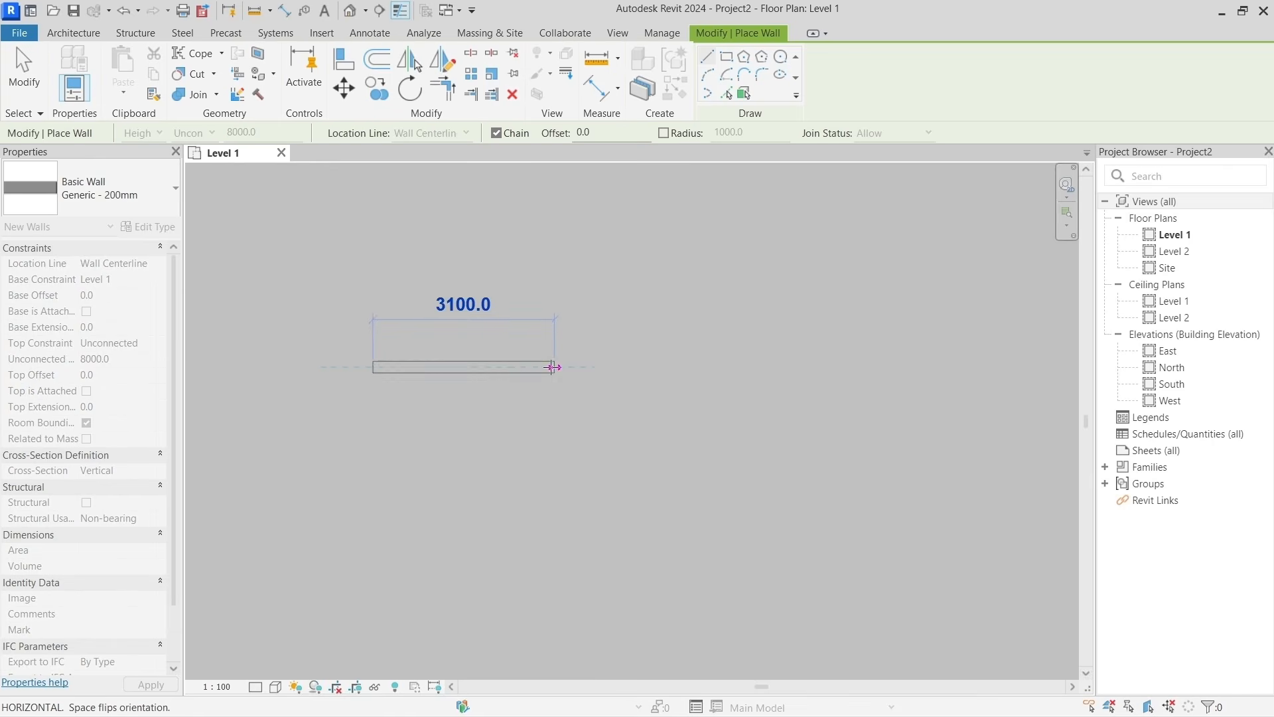
scroll(548, 367, "up", 1)
middle_click_drag(476, 364, 675, 365)
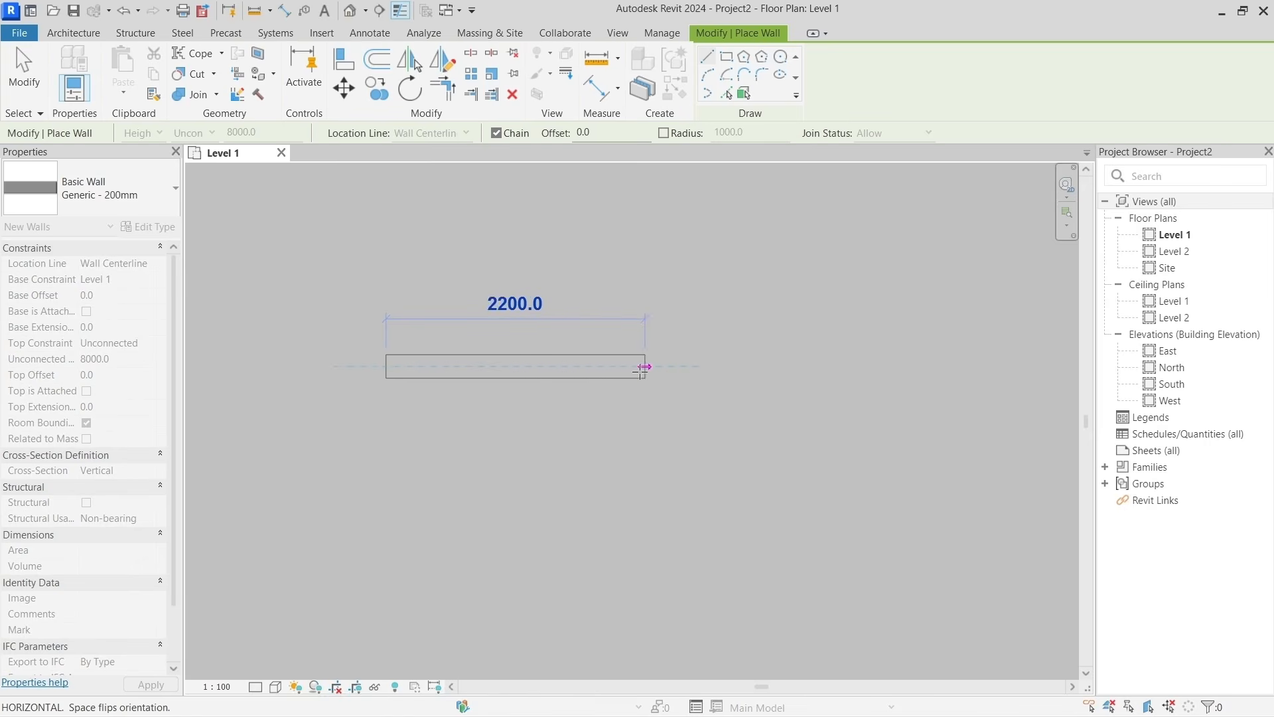
scroll(634, 368, "up", 1)
scroll(636, 372, "up", 2)
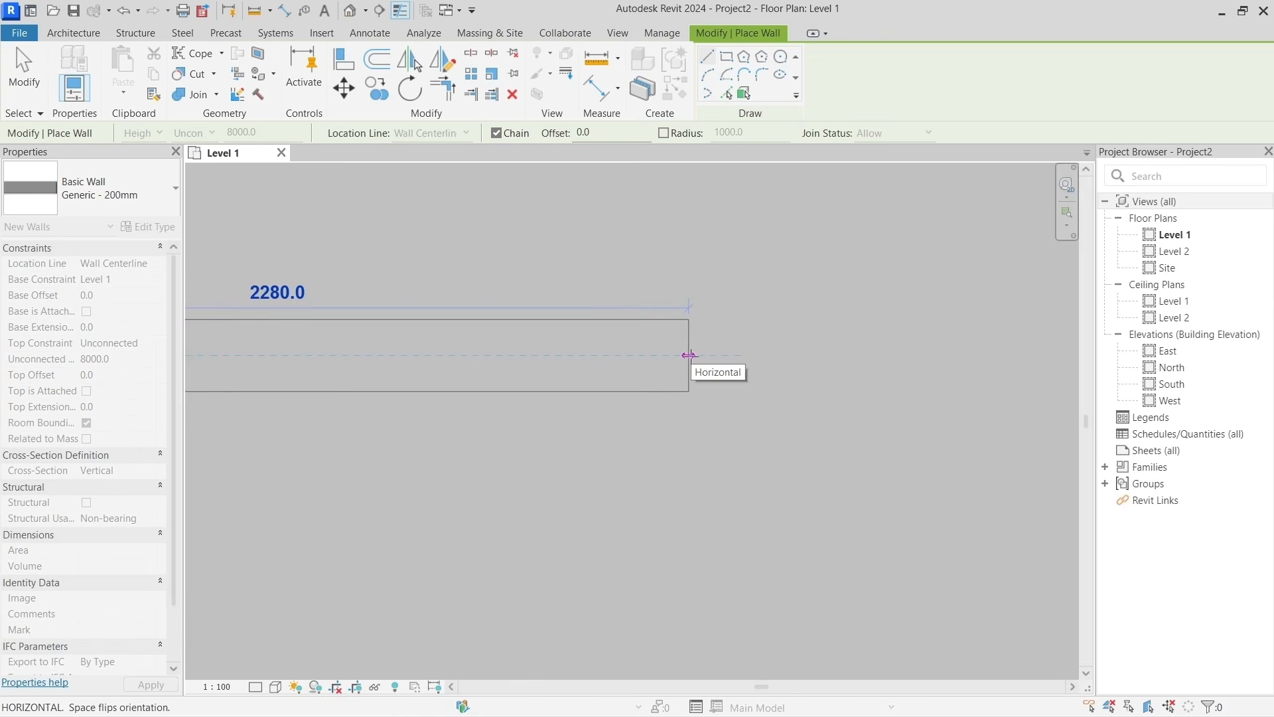
scroll(689, 355, "up", 3)
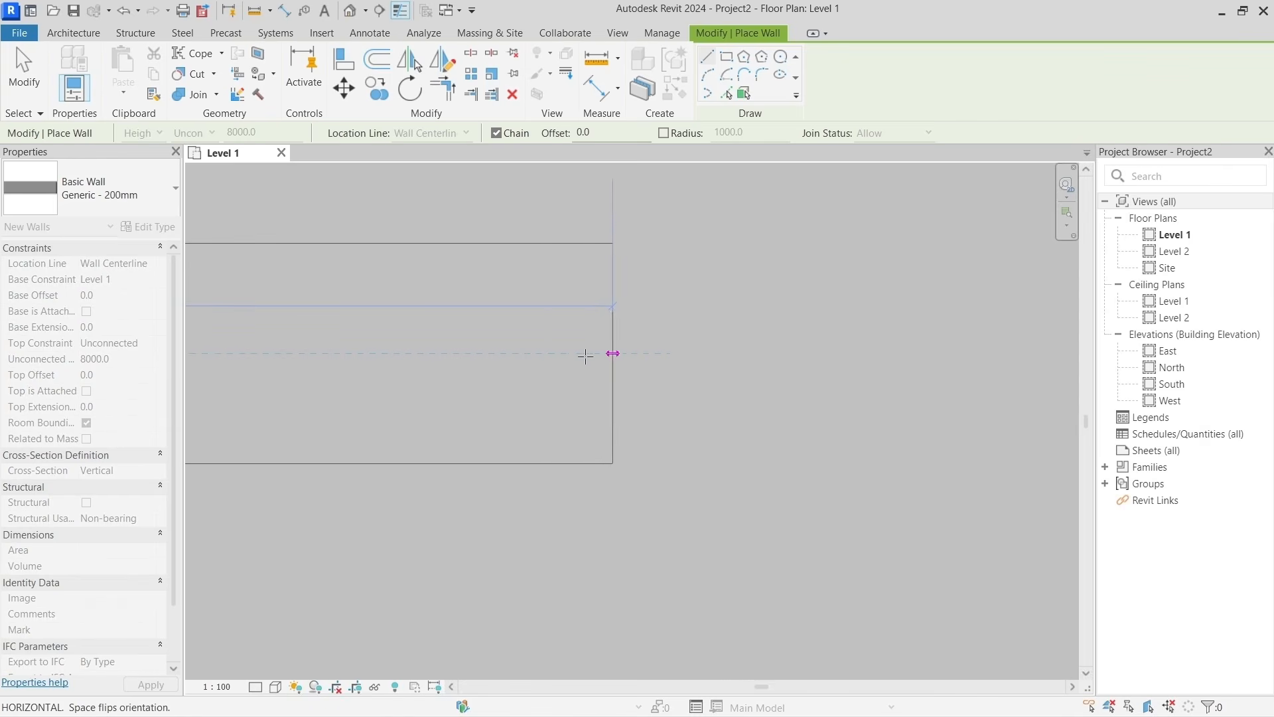
scroll(470, 392, "down", 2)
middle_click_drag(469, 392, 759, 392)
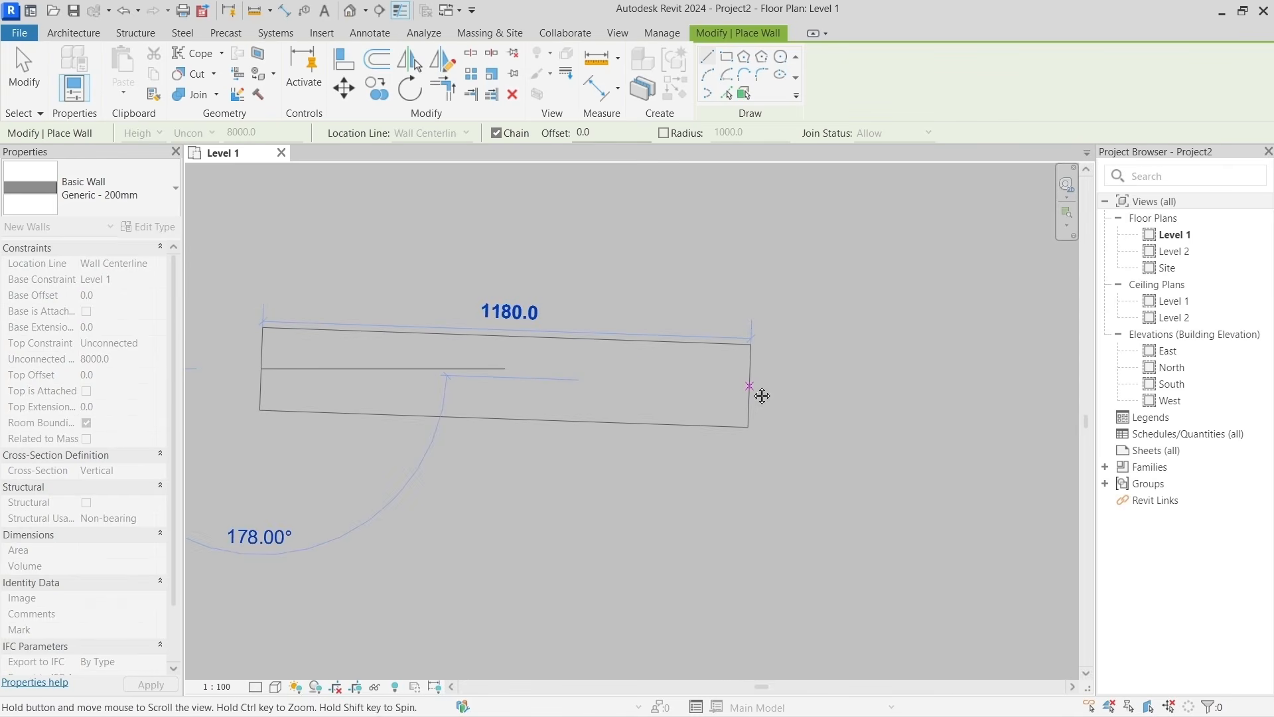
scroll(451, 357, "up", 2)
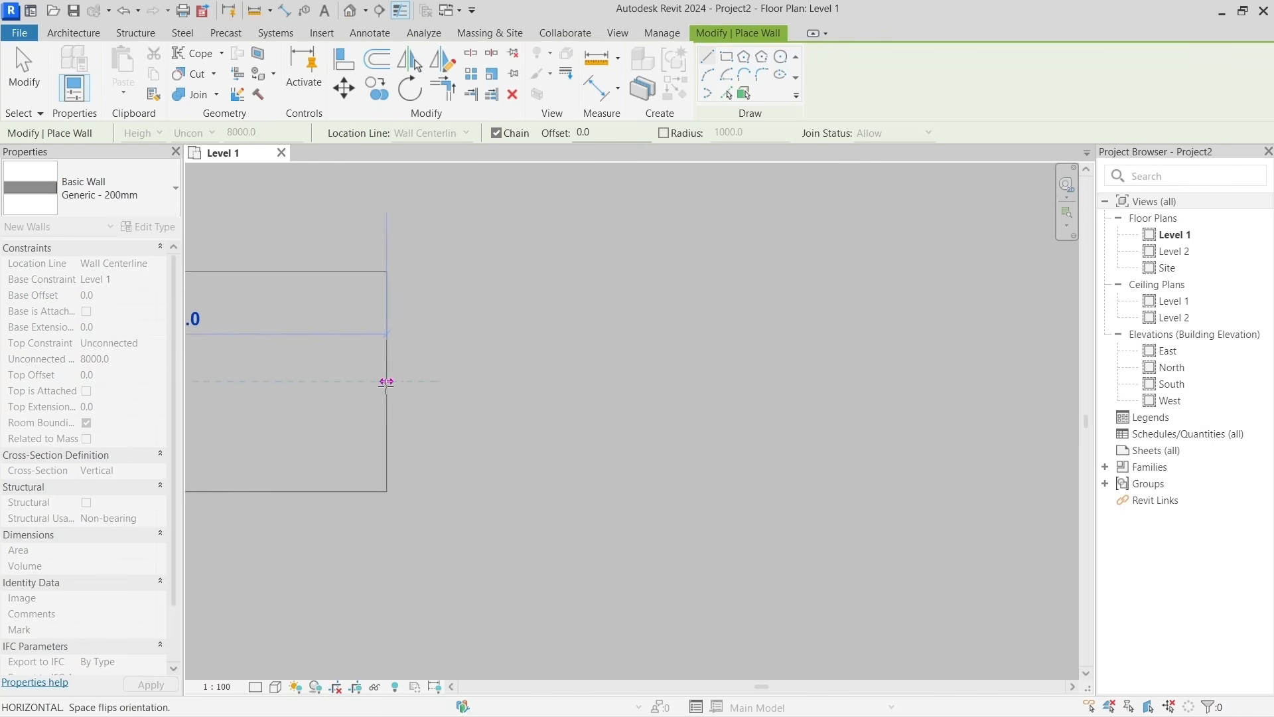
scroll(381, 382, "up", 2)
middle_click_drag(381, 382, 628, 374)
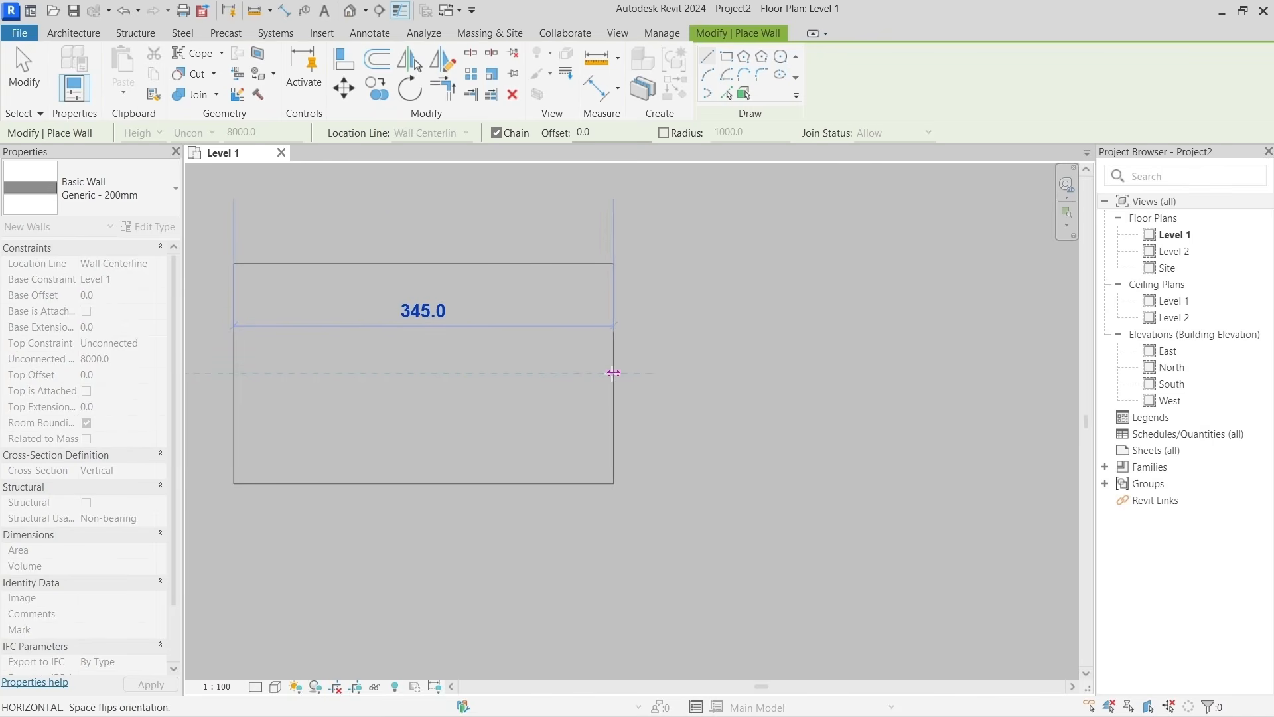
scroll(613, 373, "down", 5)
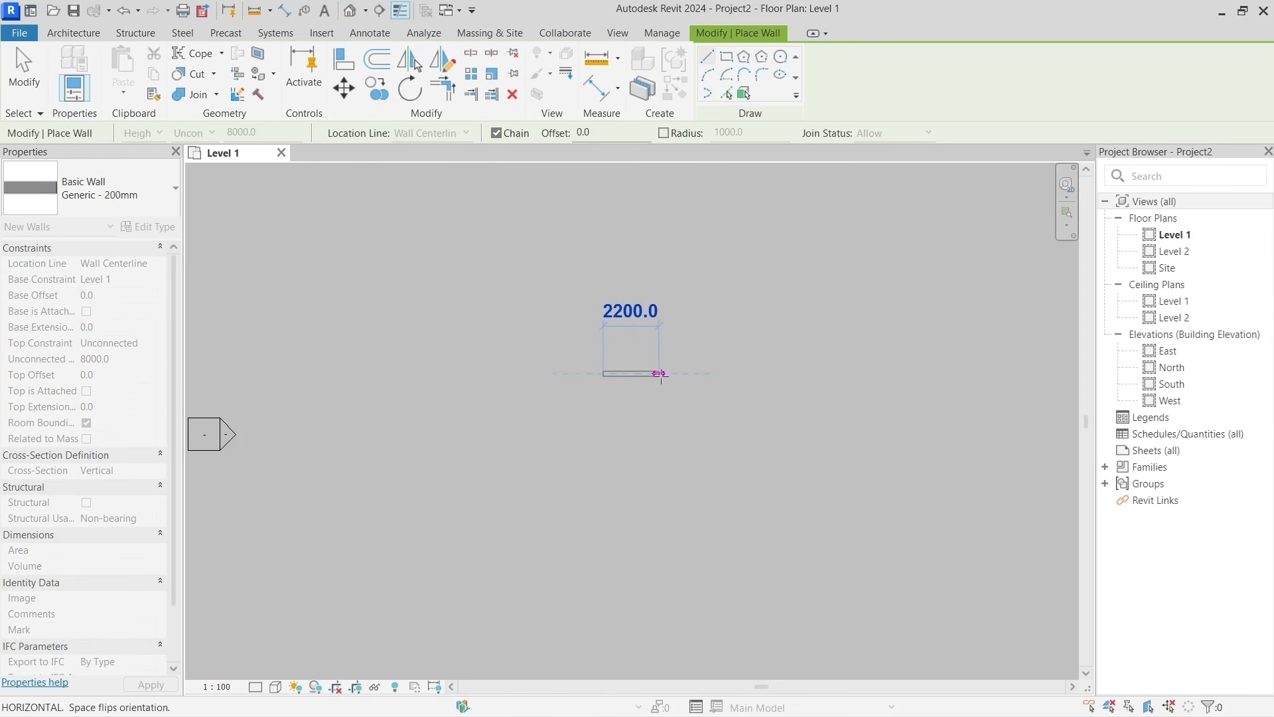
scroll(660, 376, "down", 1)
scroll(661, 375, "down", 1)
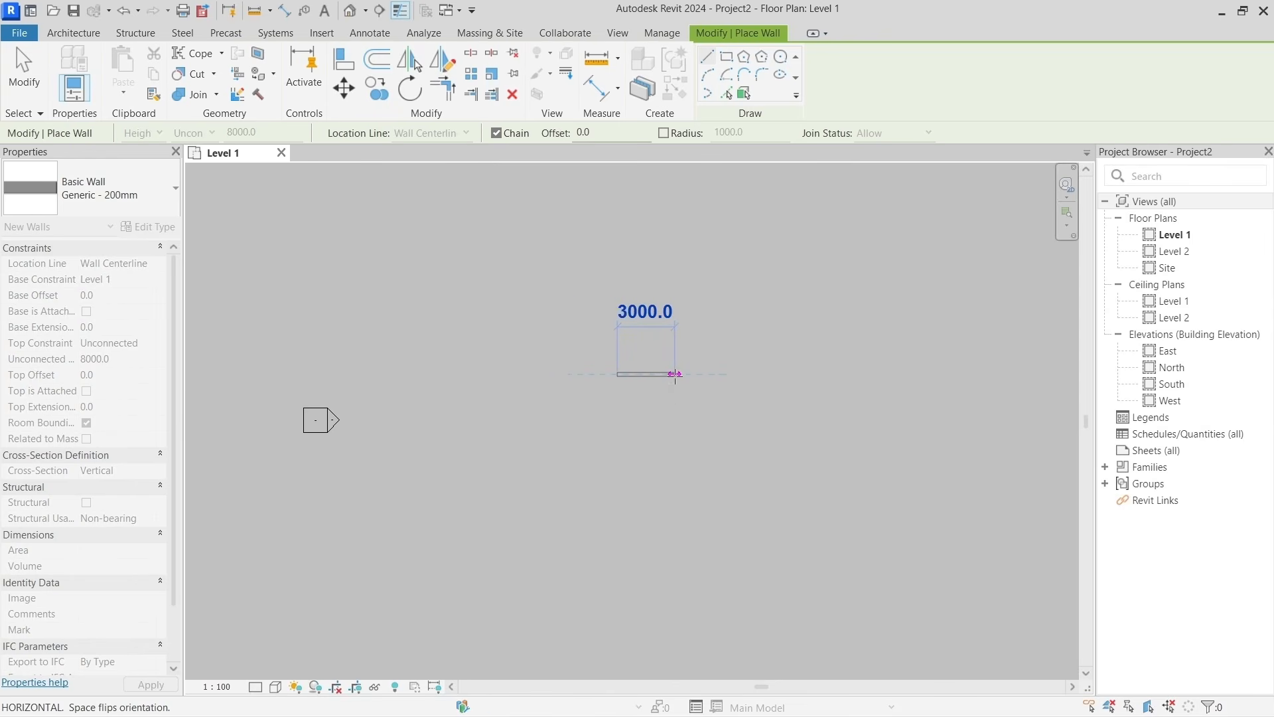
Finish the first wall segment horizontally, about 2400 mm long.
scroll(674, 375, "up", 4)
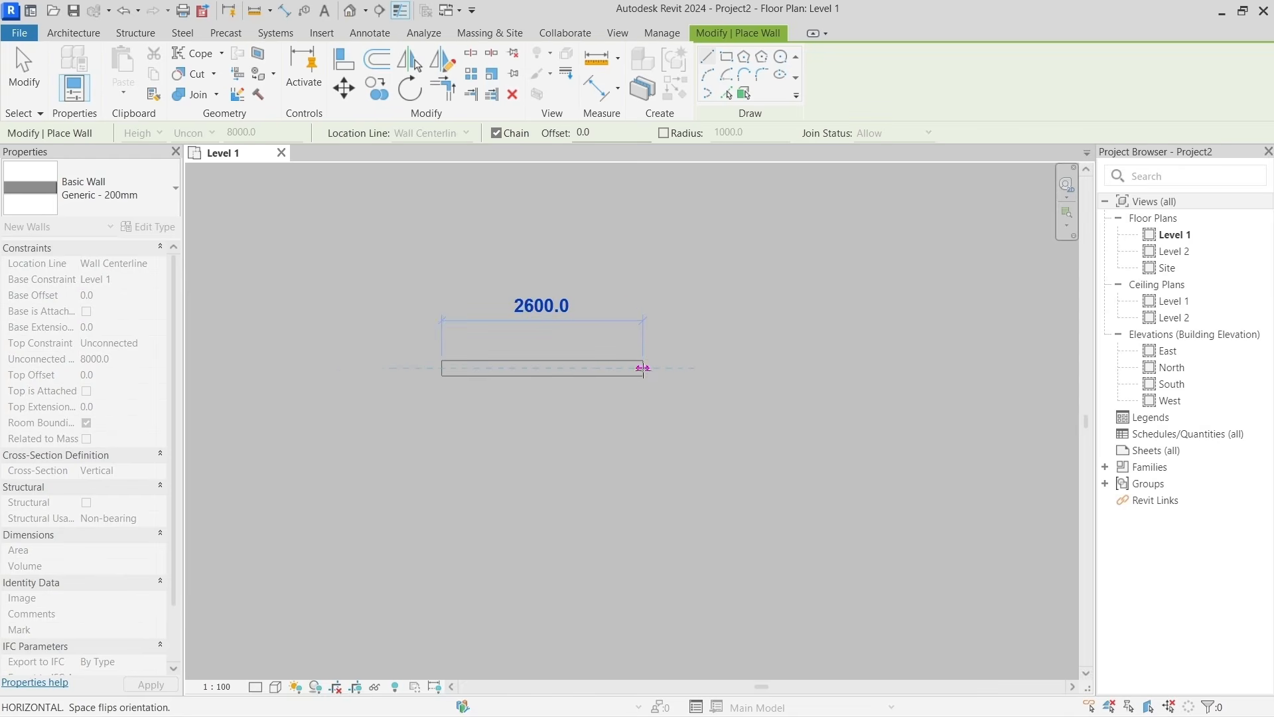
middle_click_drag(644, 369, 592, 441)
scroll(591, 435, "up", 1)
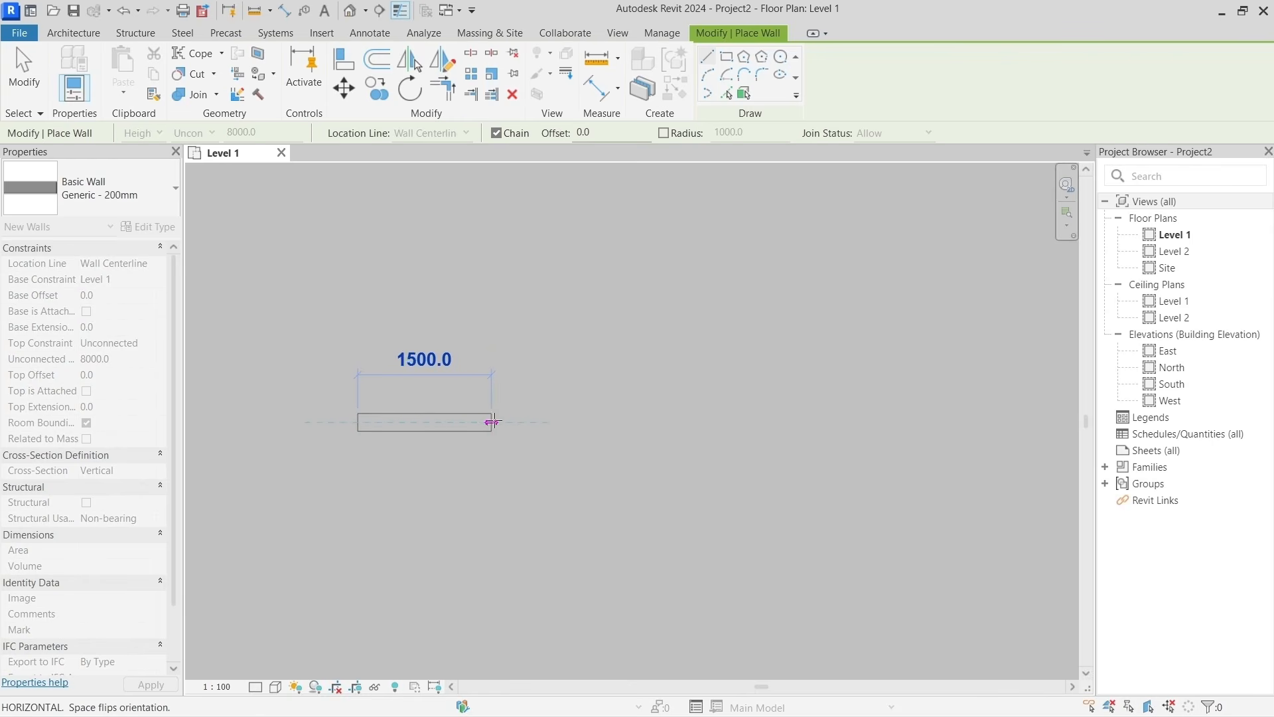
middle_click_drag(556, 420, 684, 396)
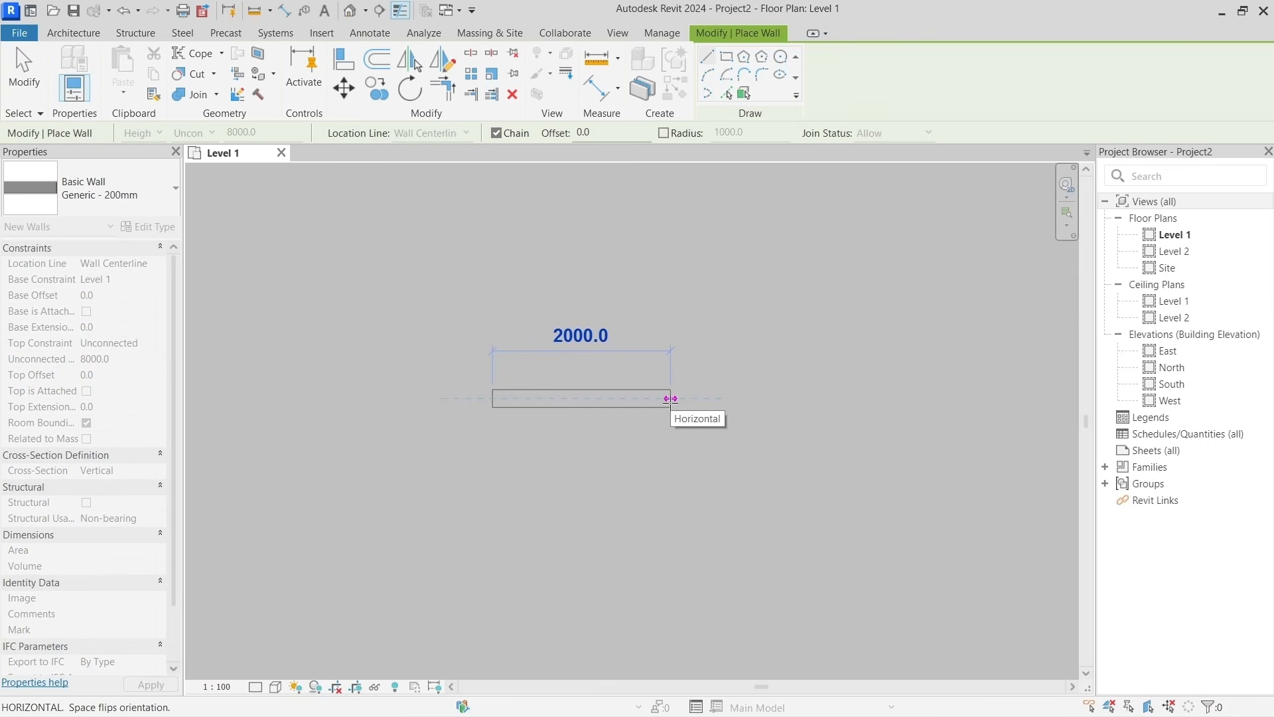
scroll(671, 399, "up", 1)
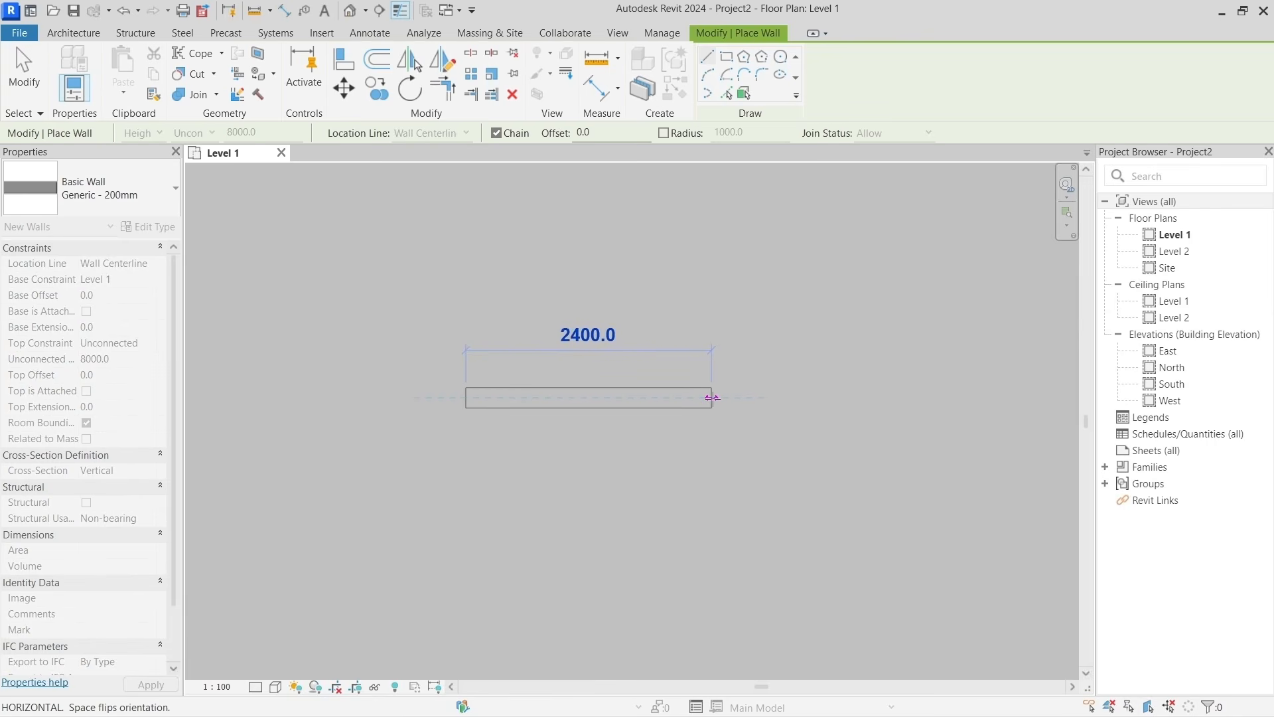
left_click(712, 398)
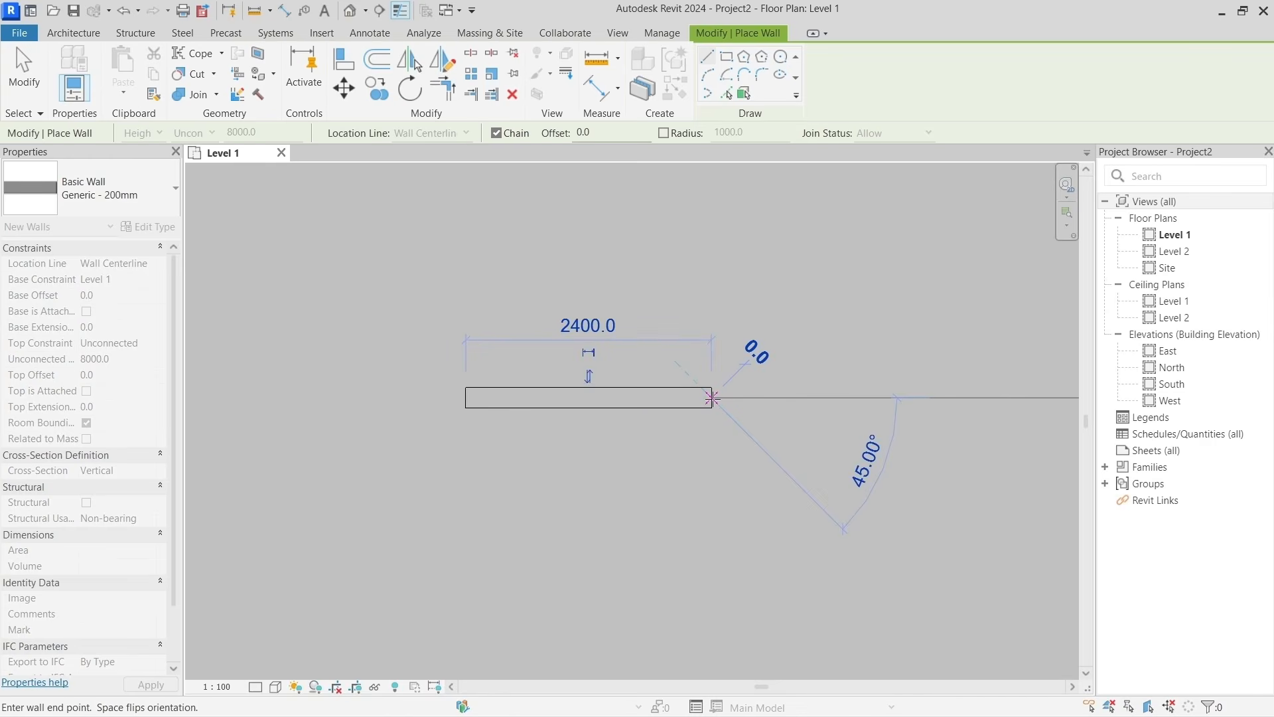
Add a chained wall segment about 1100 mm long, rising at about 35° from the first wall's end.
middle_click_drag(712, 398, 634, 421)
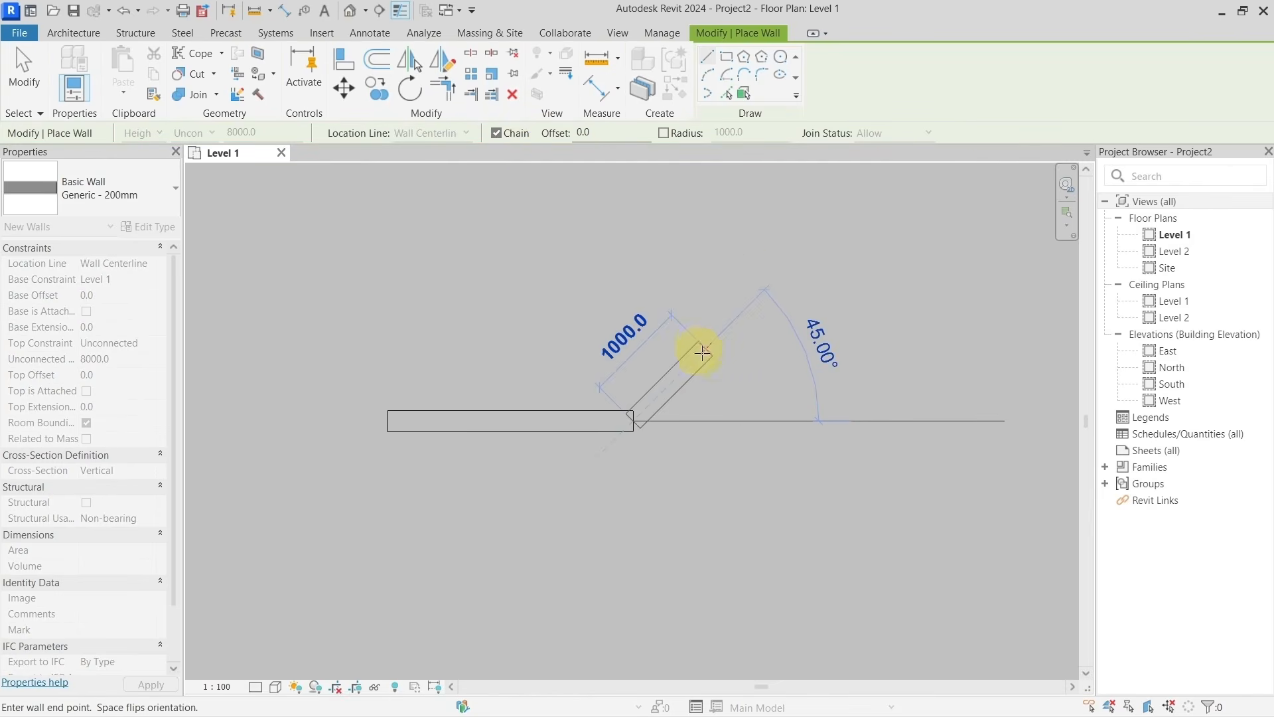
left_click(703, 352)
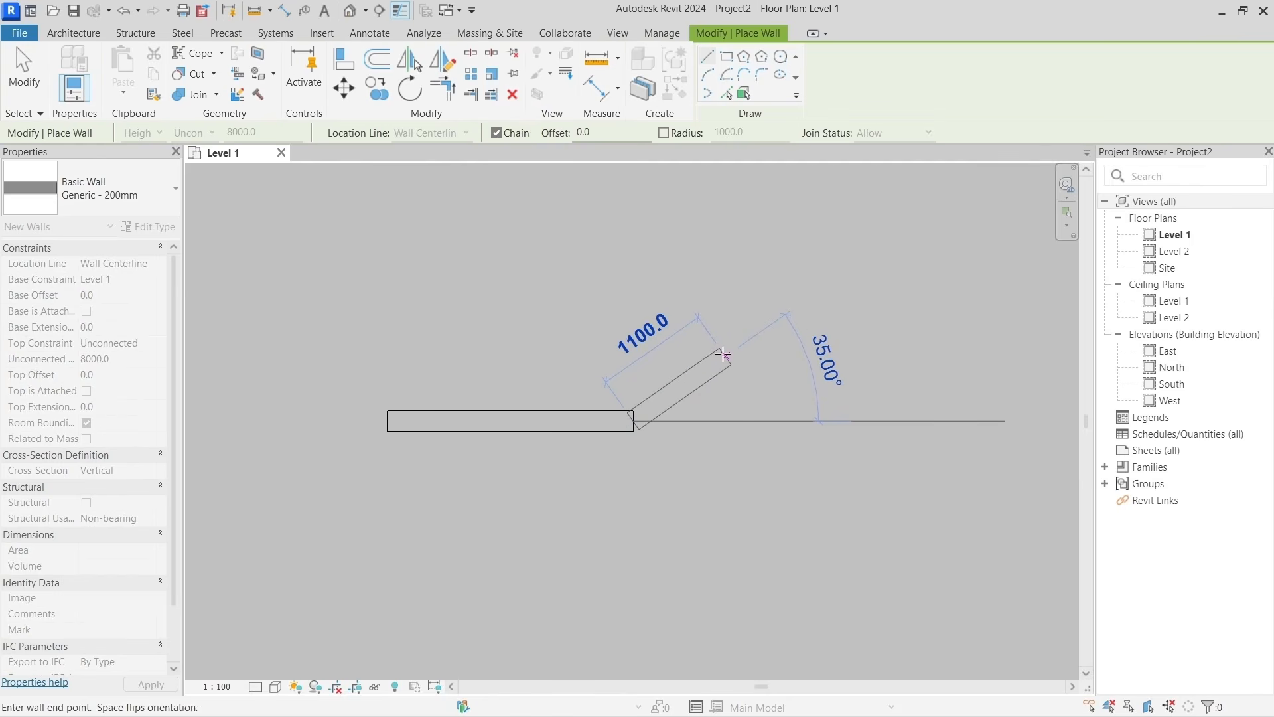
left_click(723, 355)
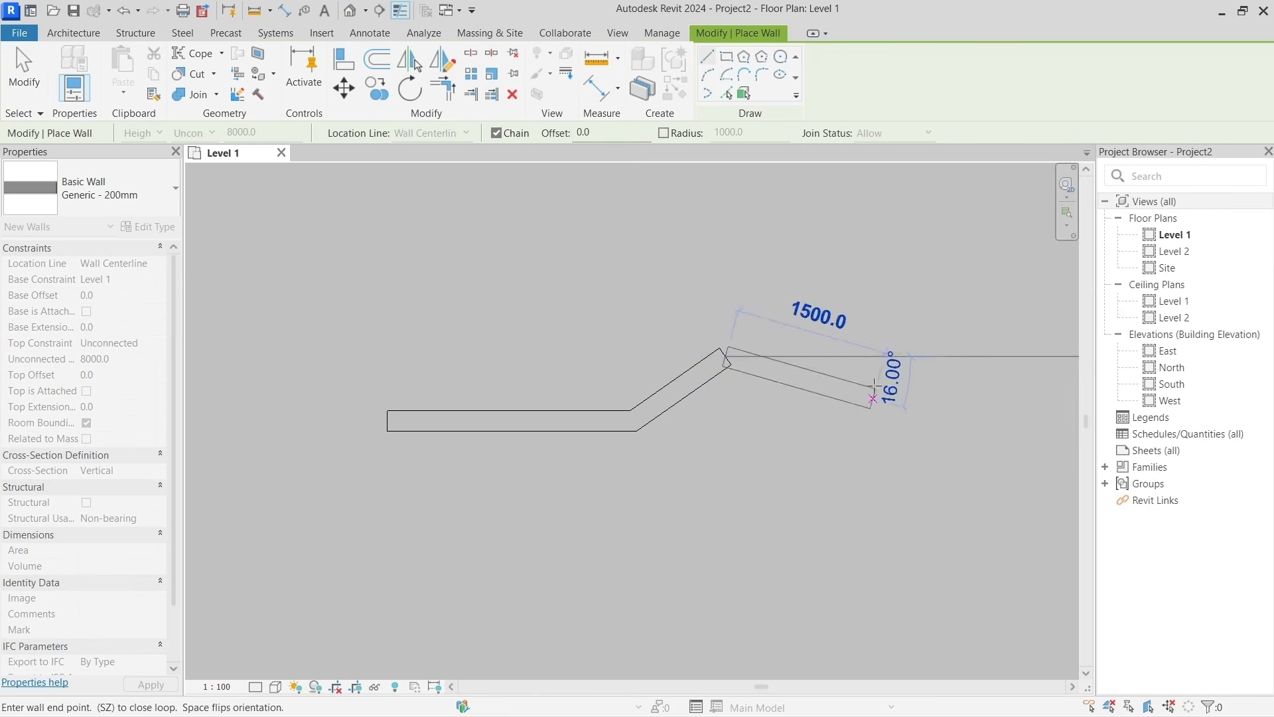
Add a chained wall segment about 1500 mm long sloping gently downward, plus another descending at about 65°, and finish the wall command.
left_click(877, 377)
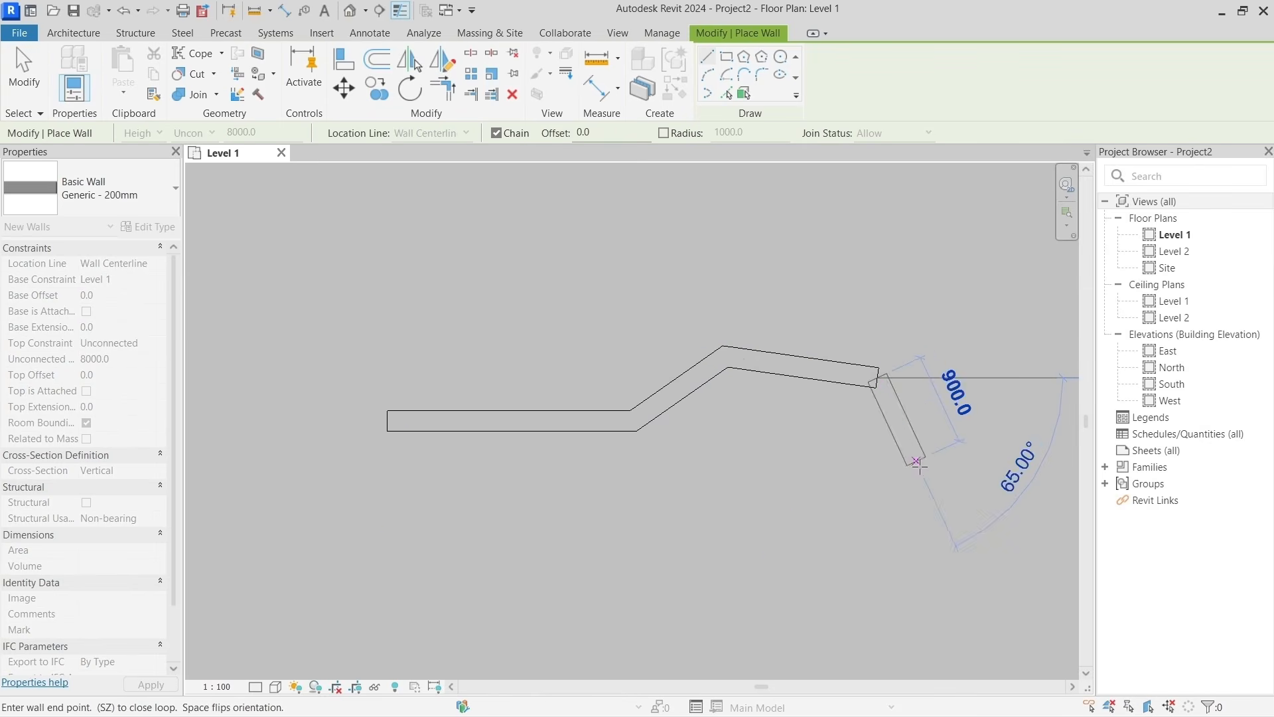
left_click(920, 470)
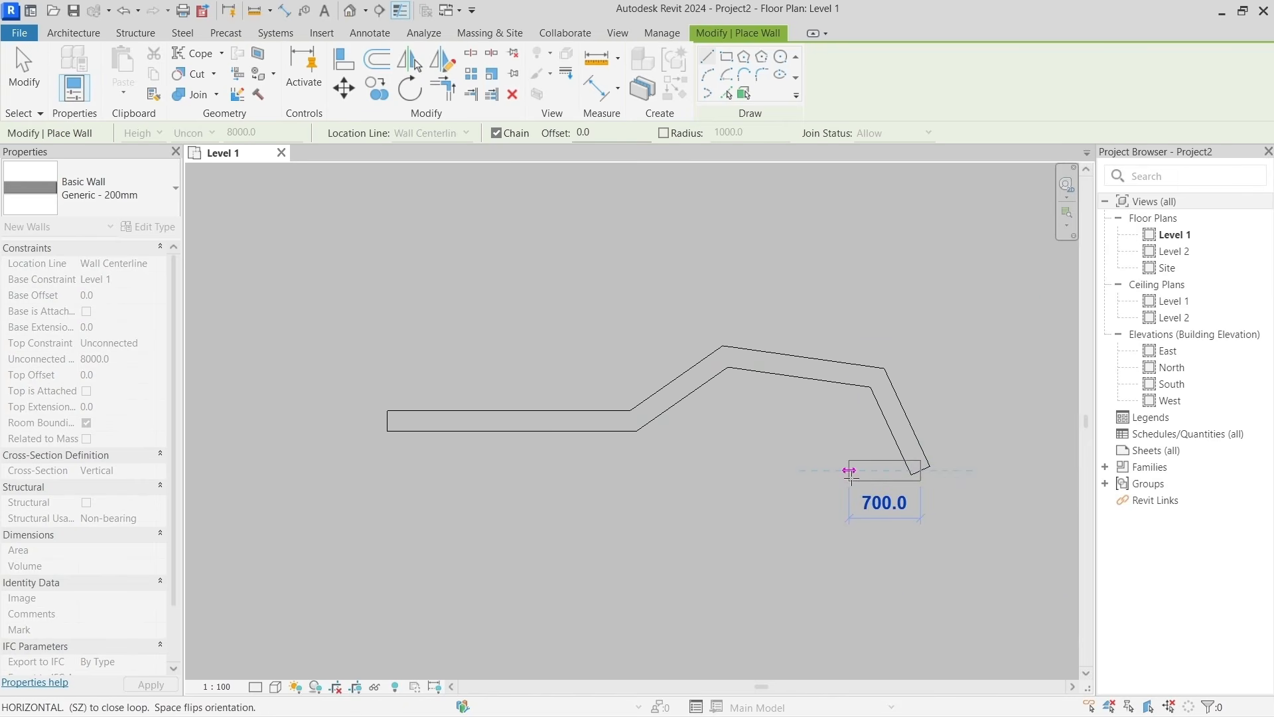
key("Escape")
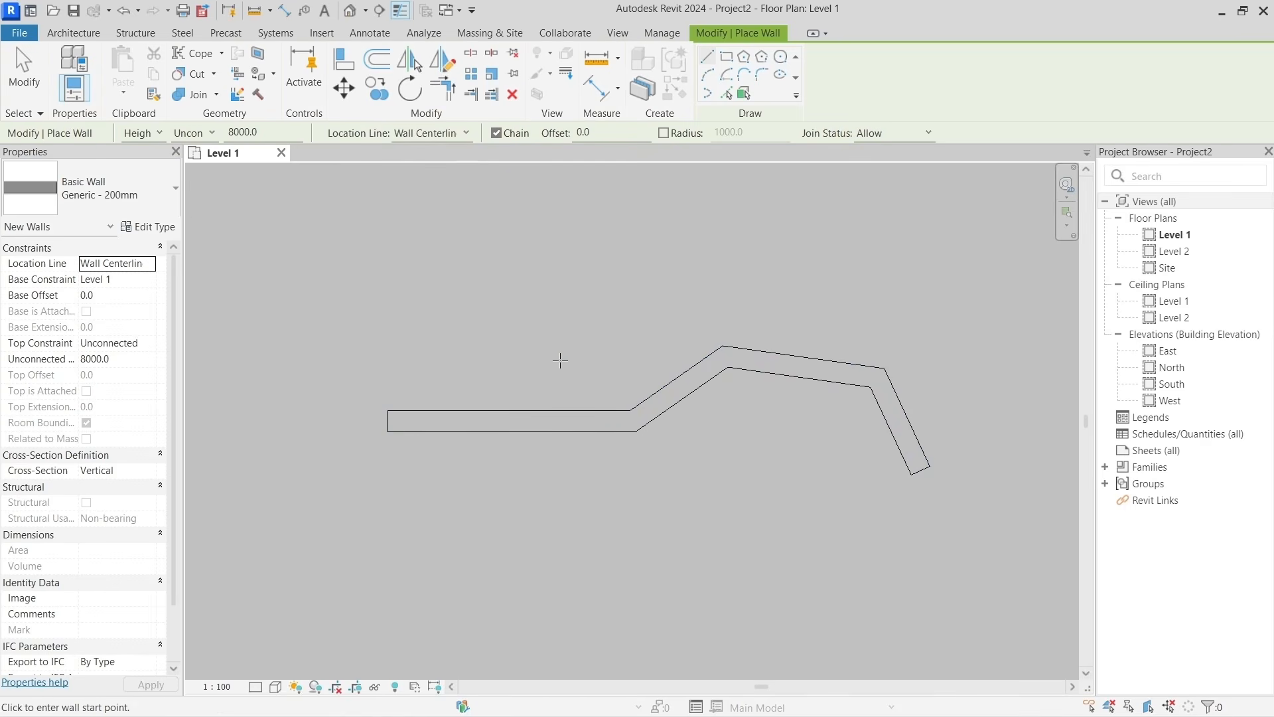
key("Escape")
key("Escape")
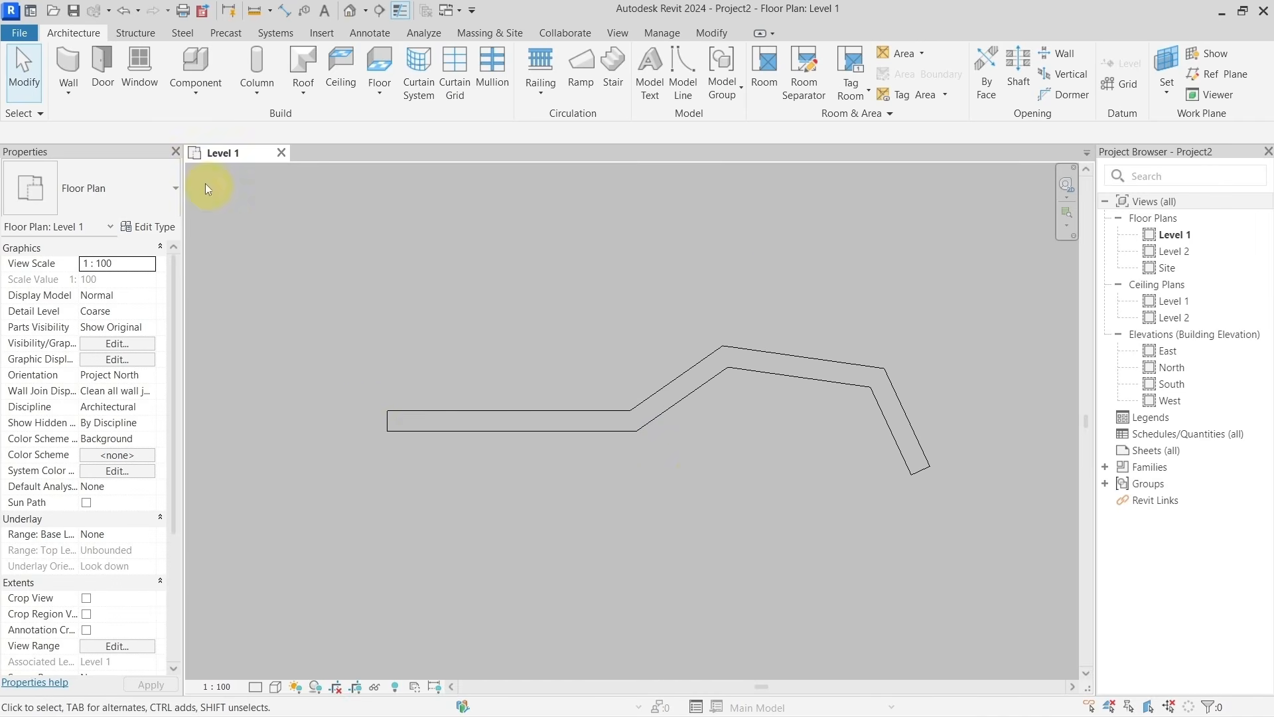
With Chain off, draw a horizontal wall about 2400 mm long 1100 mm below the first, and a separate 1500 mm wall at 35°.
left_click(71, 62)
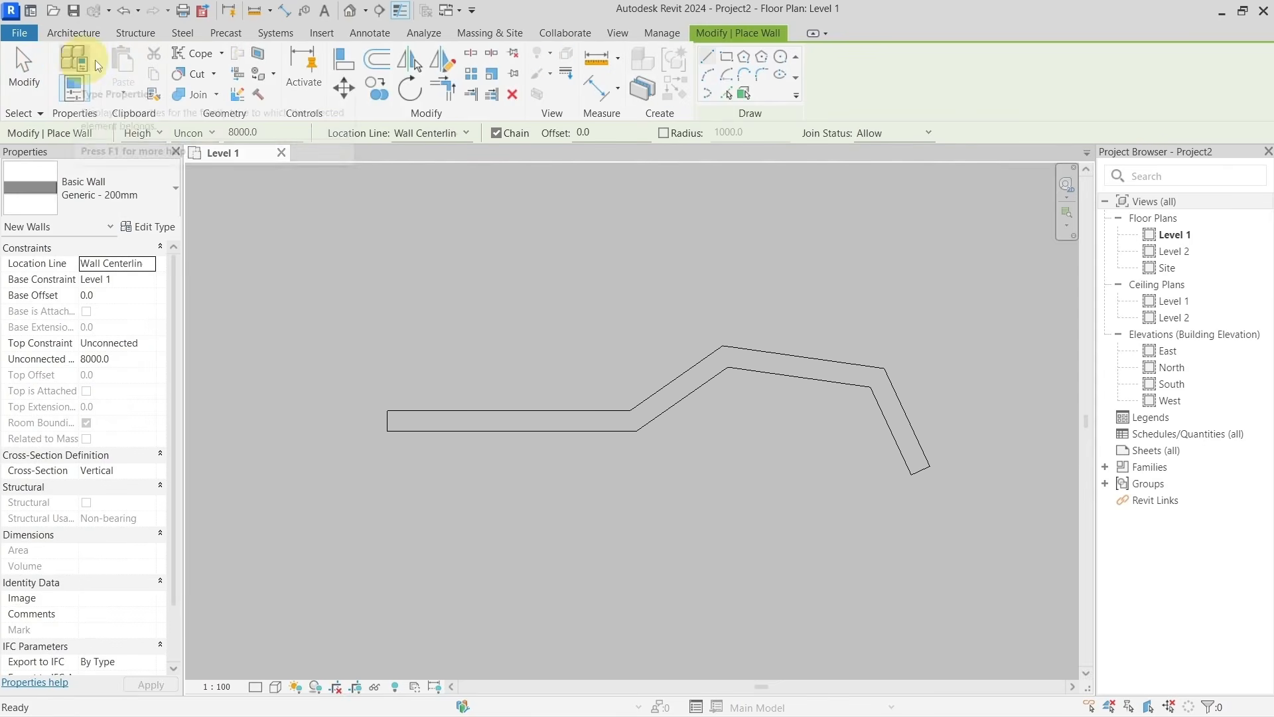
left_click(497, 132)
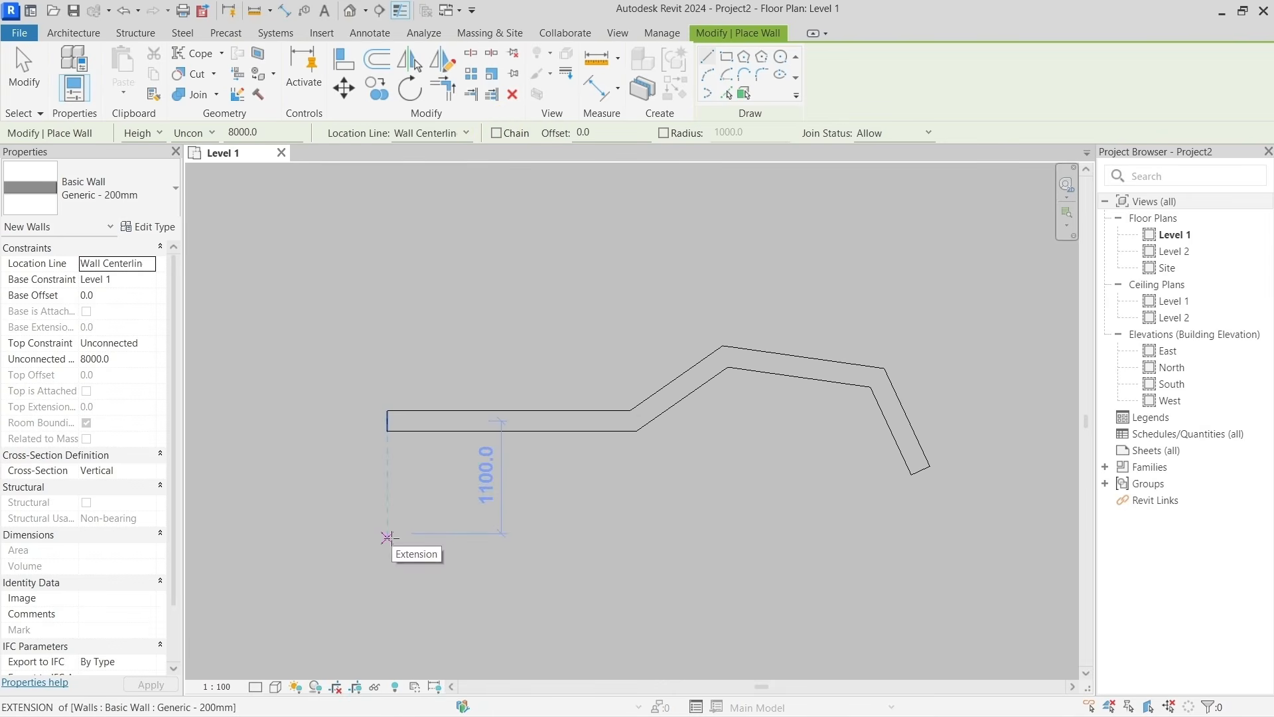
left_click(391, 536)
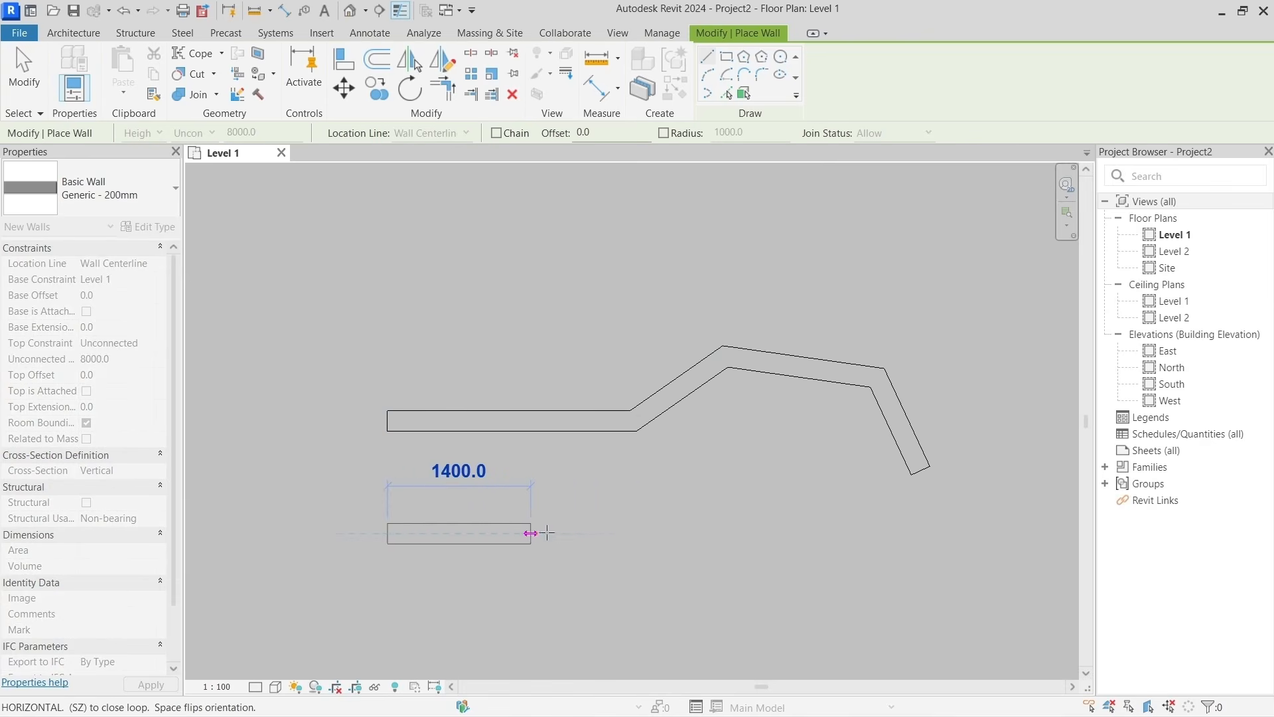
left_click(634, 532)
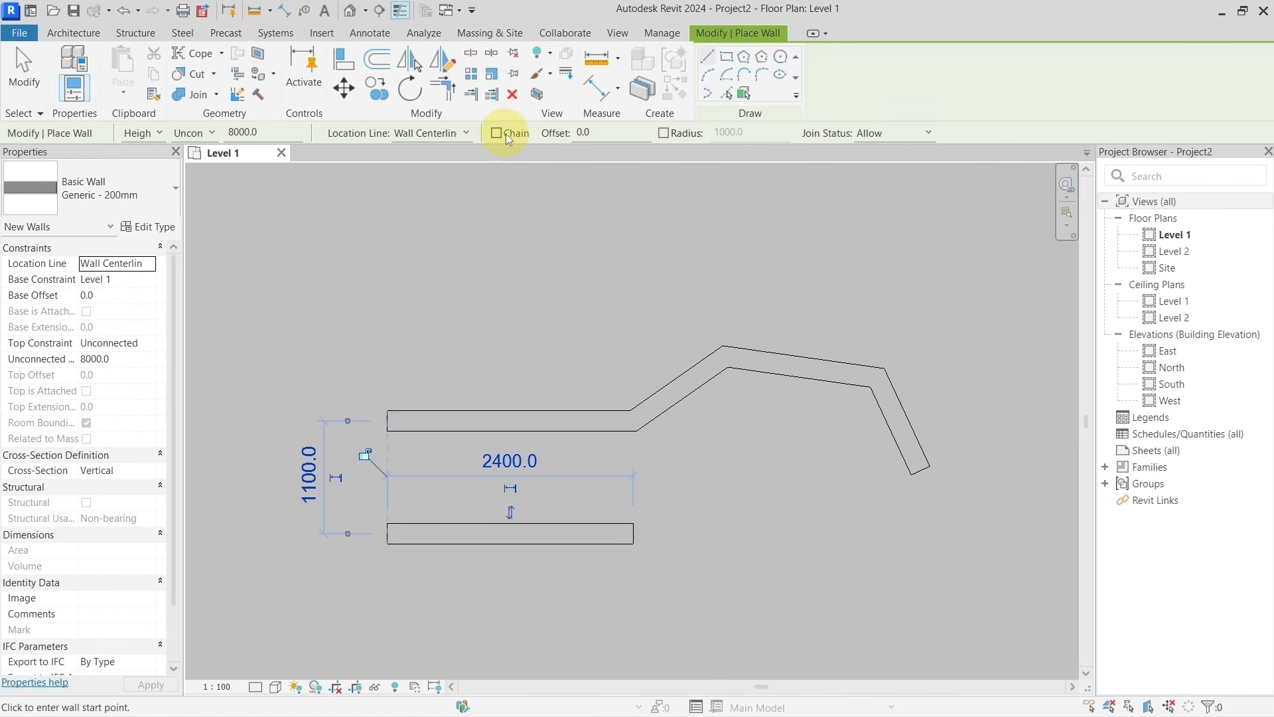
left_click(671, 532)
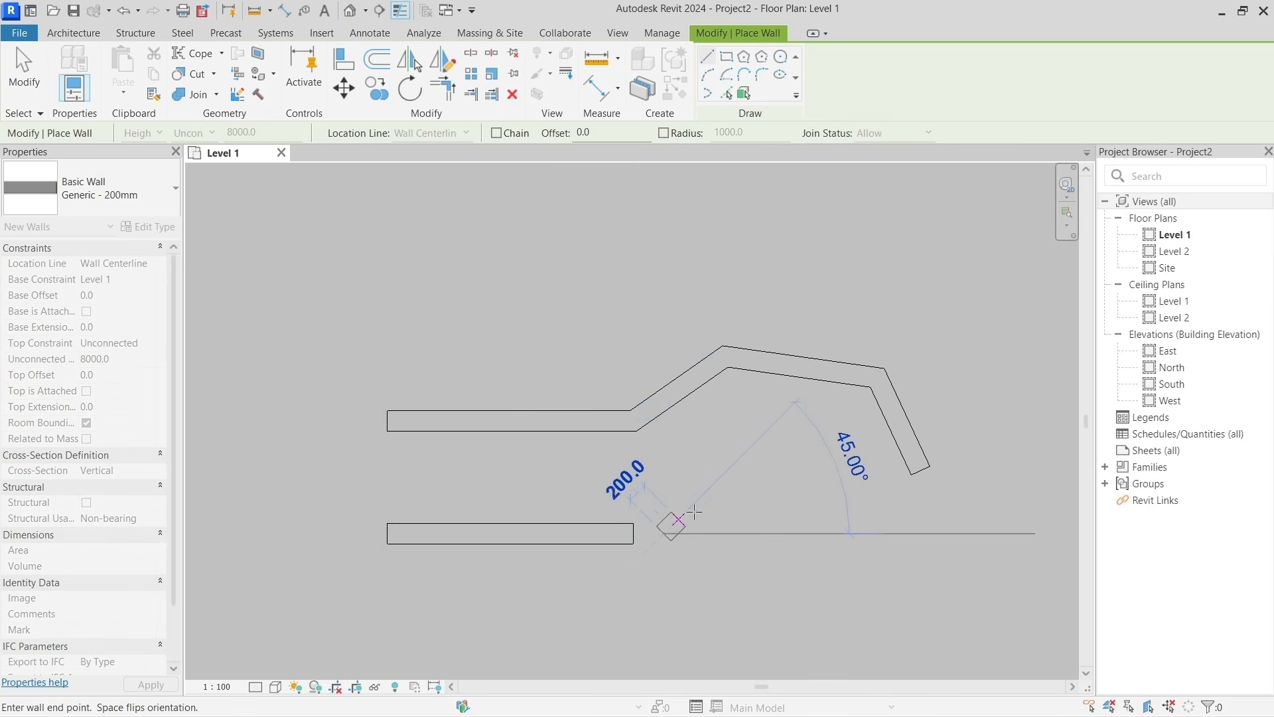
left_click(789, 444)
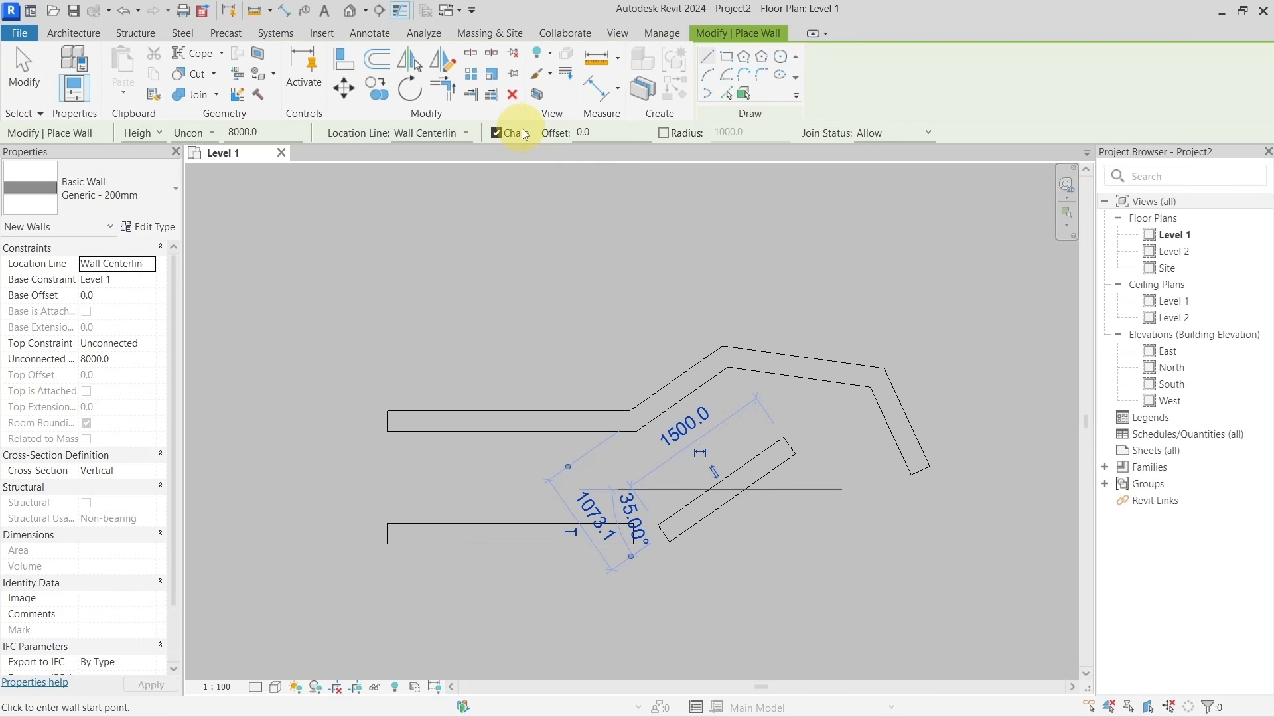
With Chain on, draw a horizontal wall exactly 4000 mm long in the empty area below the existing walls.
scroll(555, 421, "down", 1)
middle_click_drag(580, 472, 610, 328)
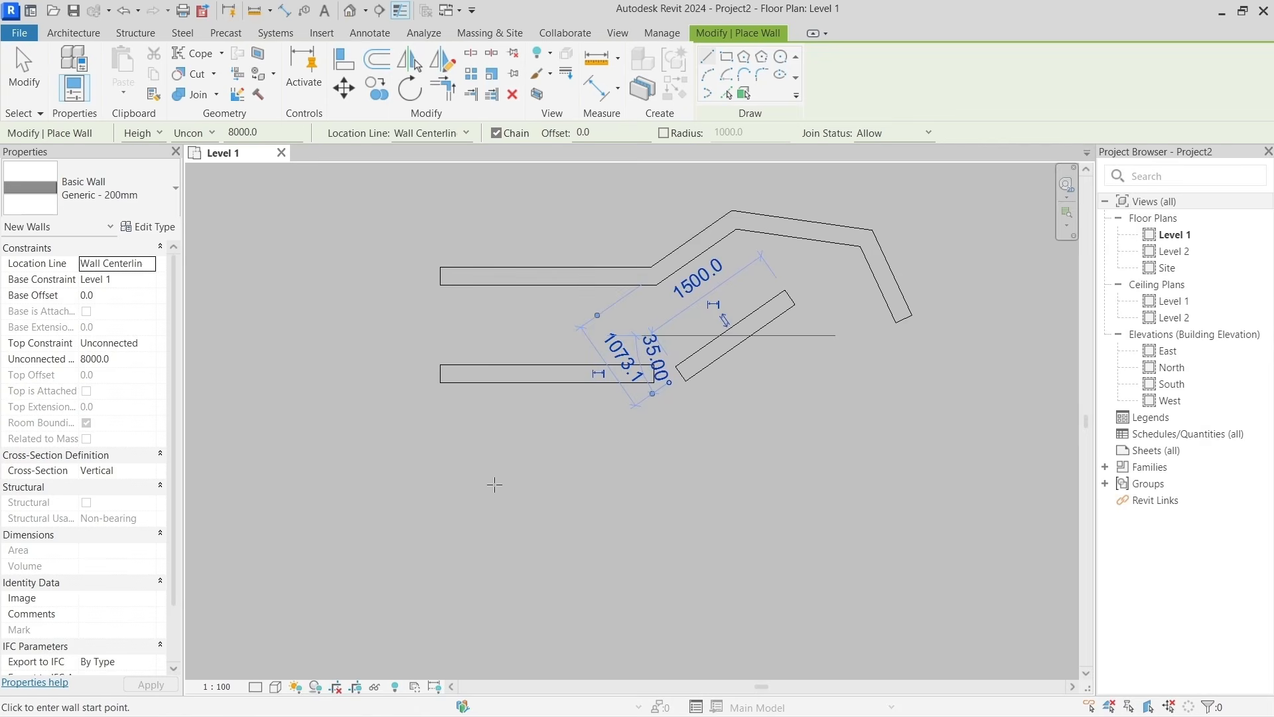
middle_click_drag(494, 484, 510, 422)
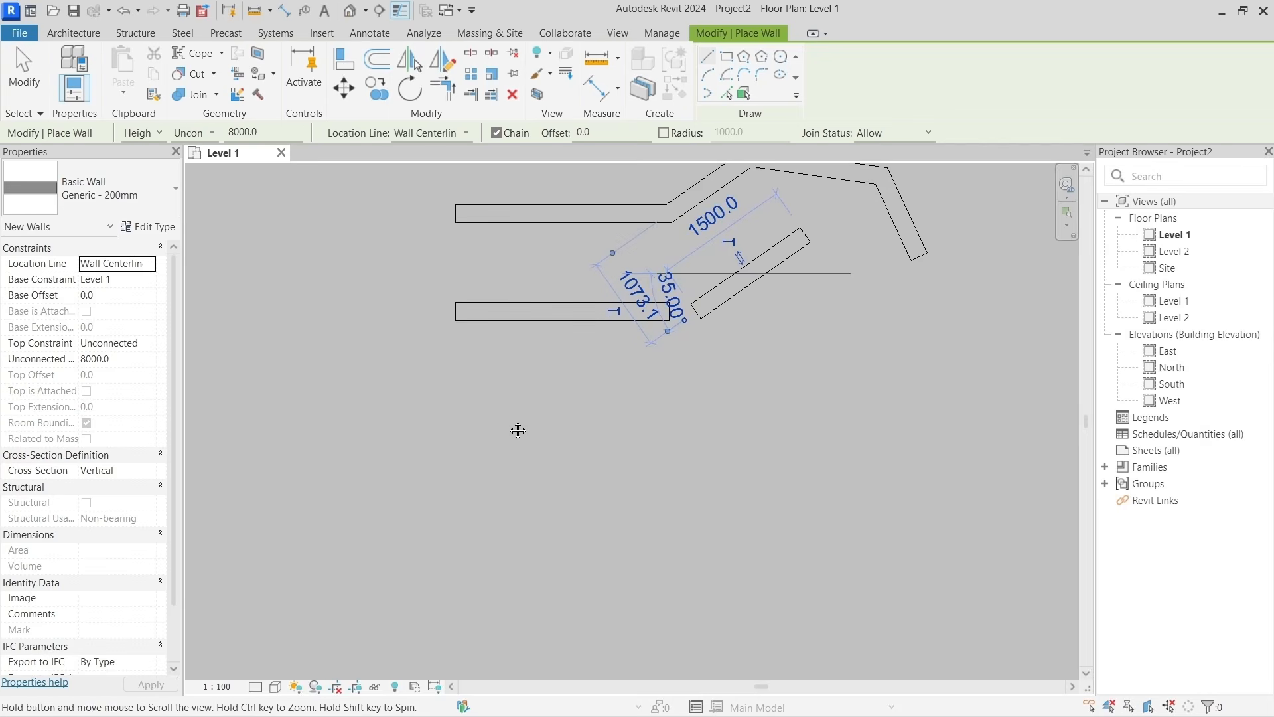
left_click(506, 482)
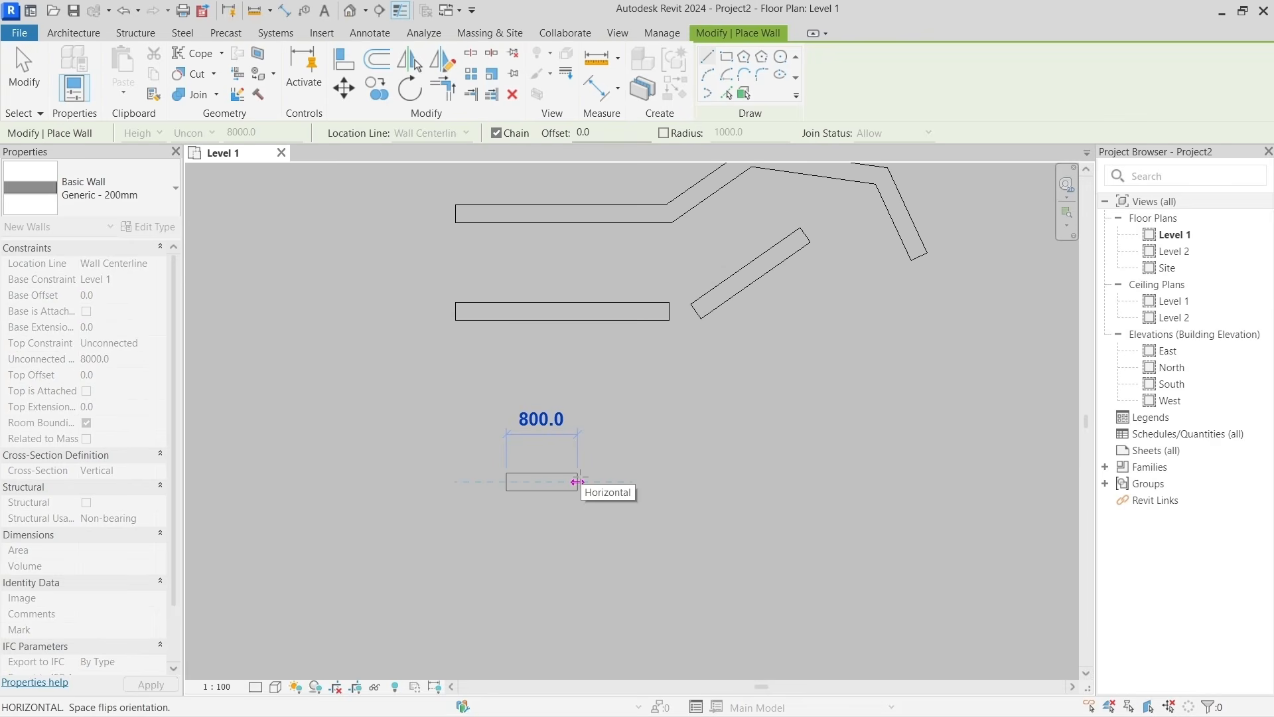
type("4000")
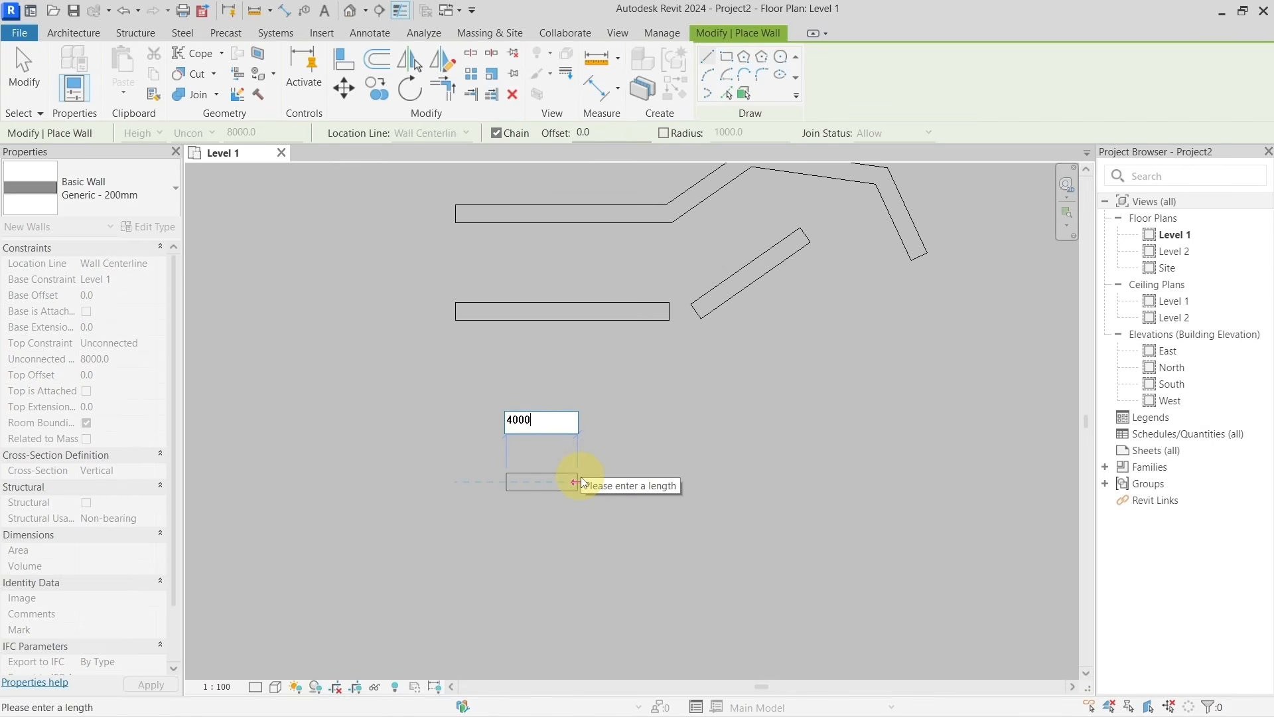
key("Return")
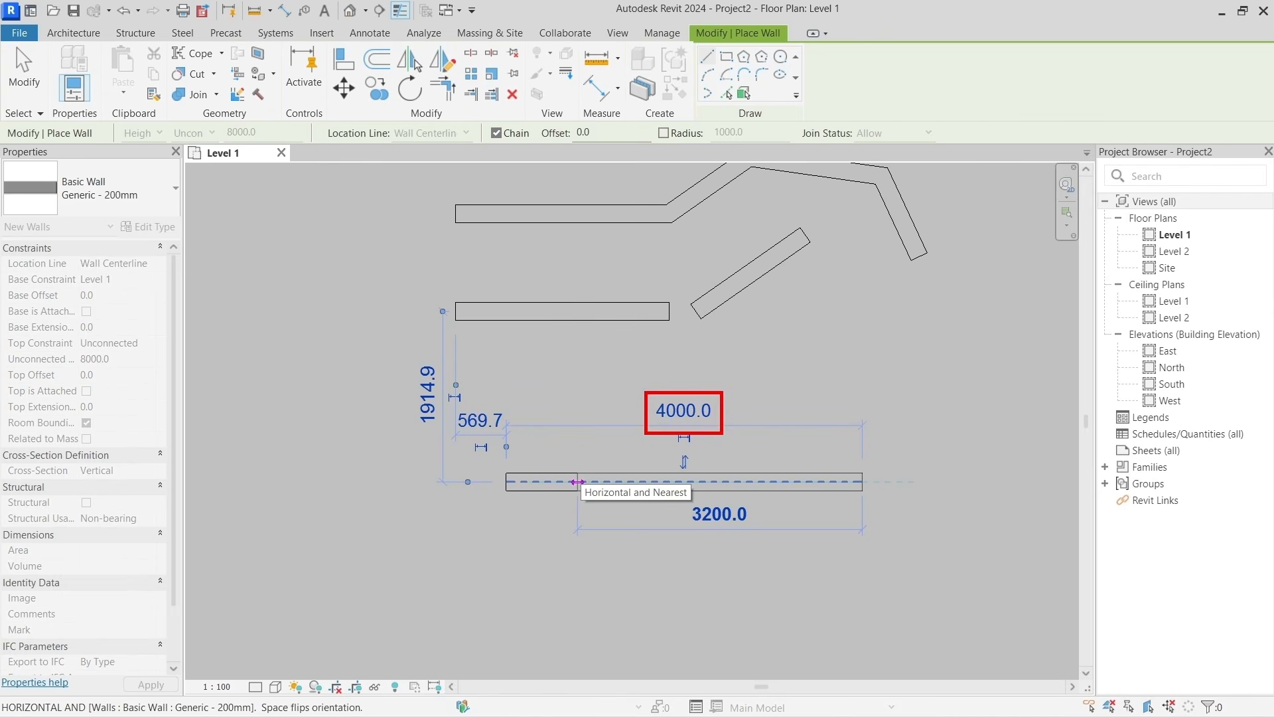
key("Return")
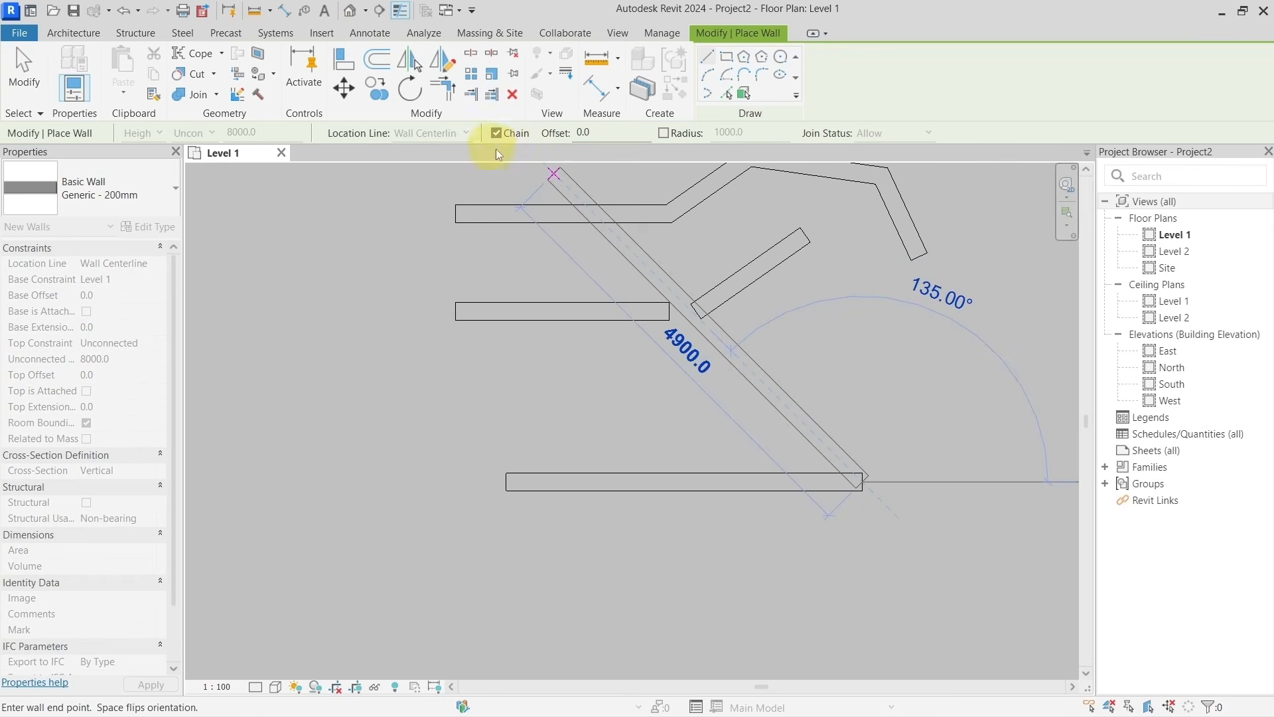
Continue the chain with a 2000 mm segment descending at about 62° and a 2500 mm horizontal segment, ending the chain there.
middle_click_drag(898, 419, 614, 431)
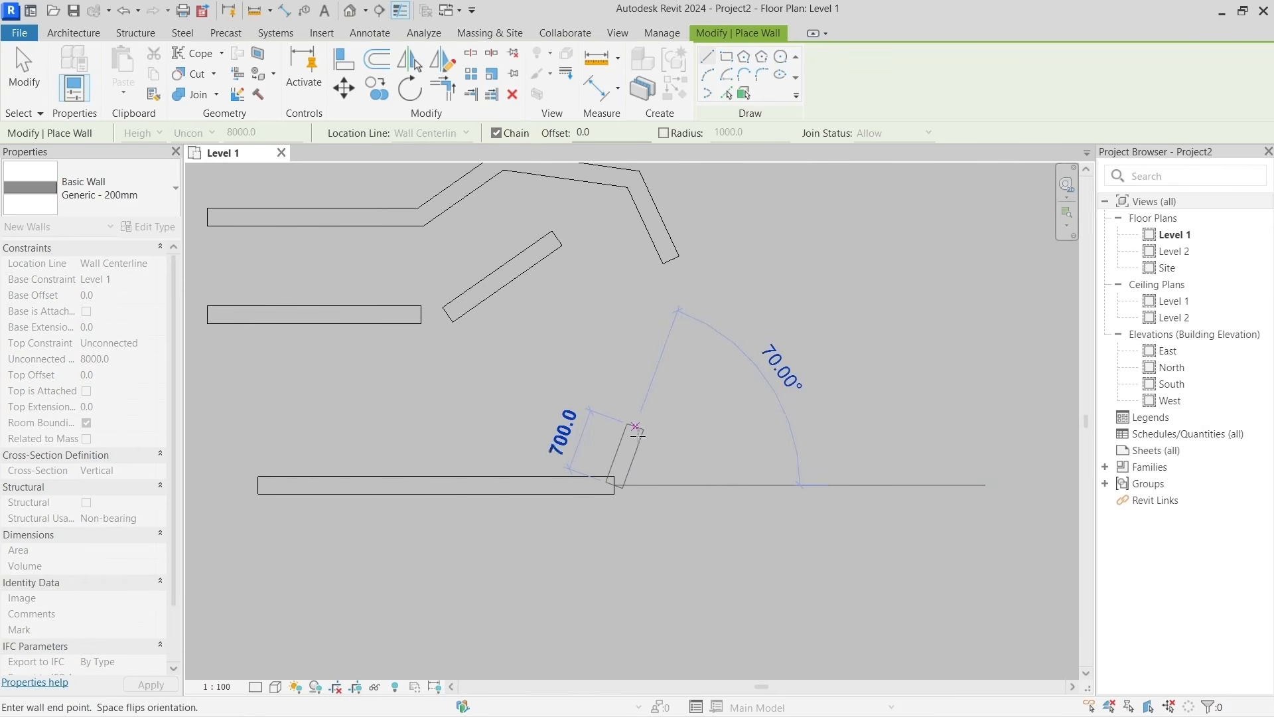
middle_click_drag(625, 565, 671, 444)
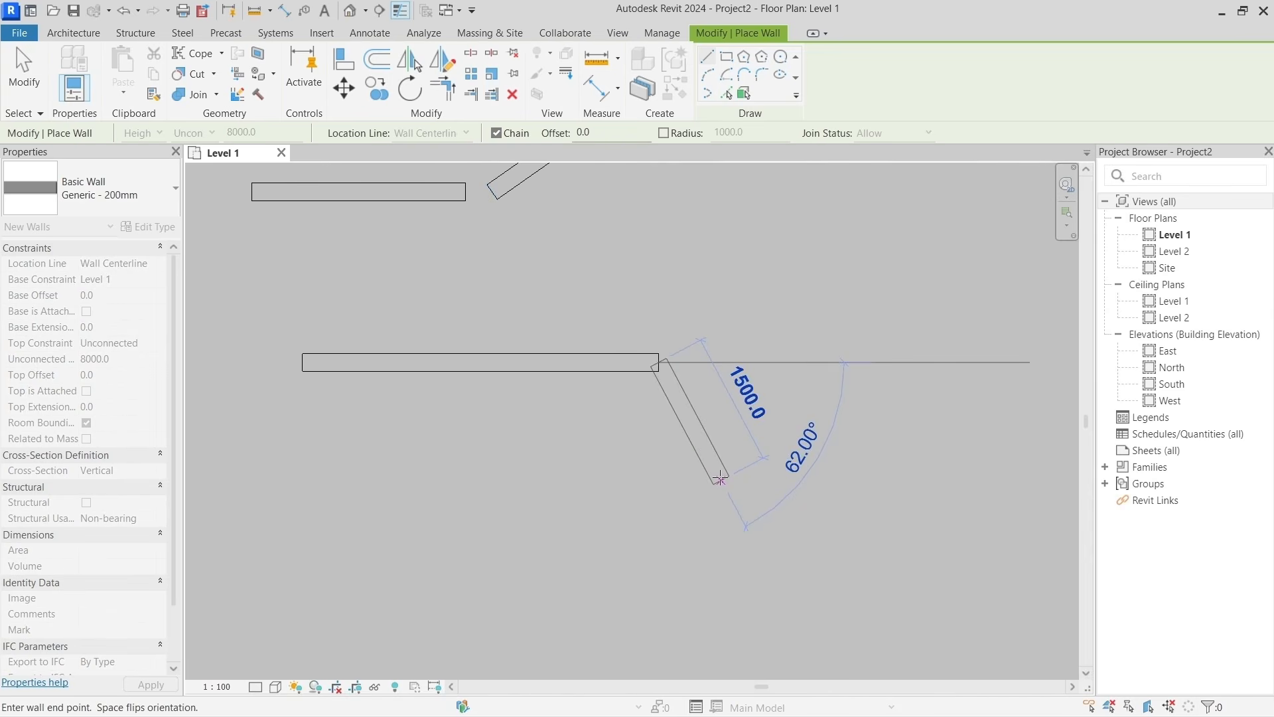
type("2000")
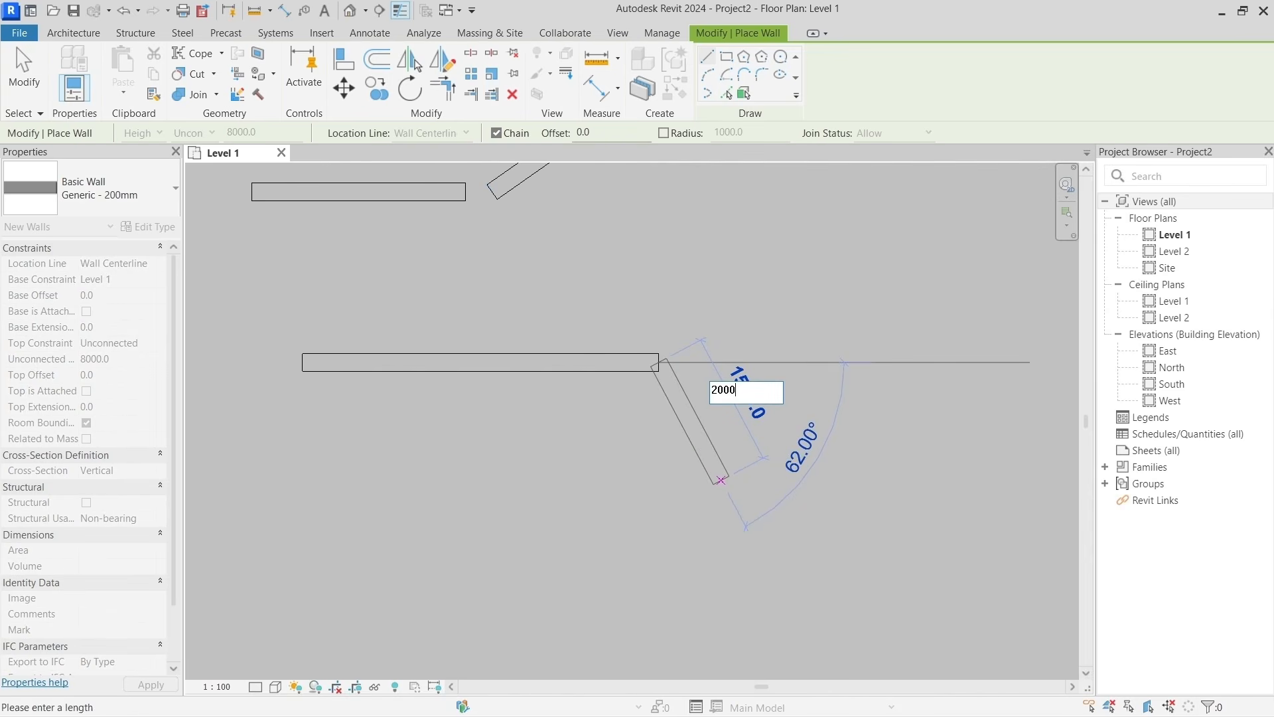
key("Return")
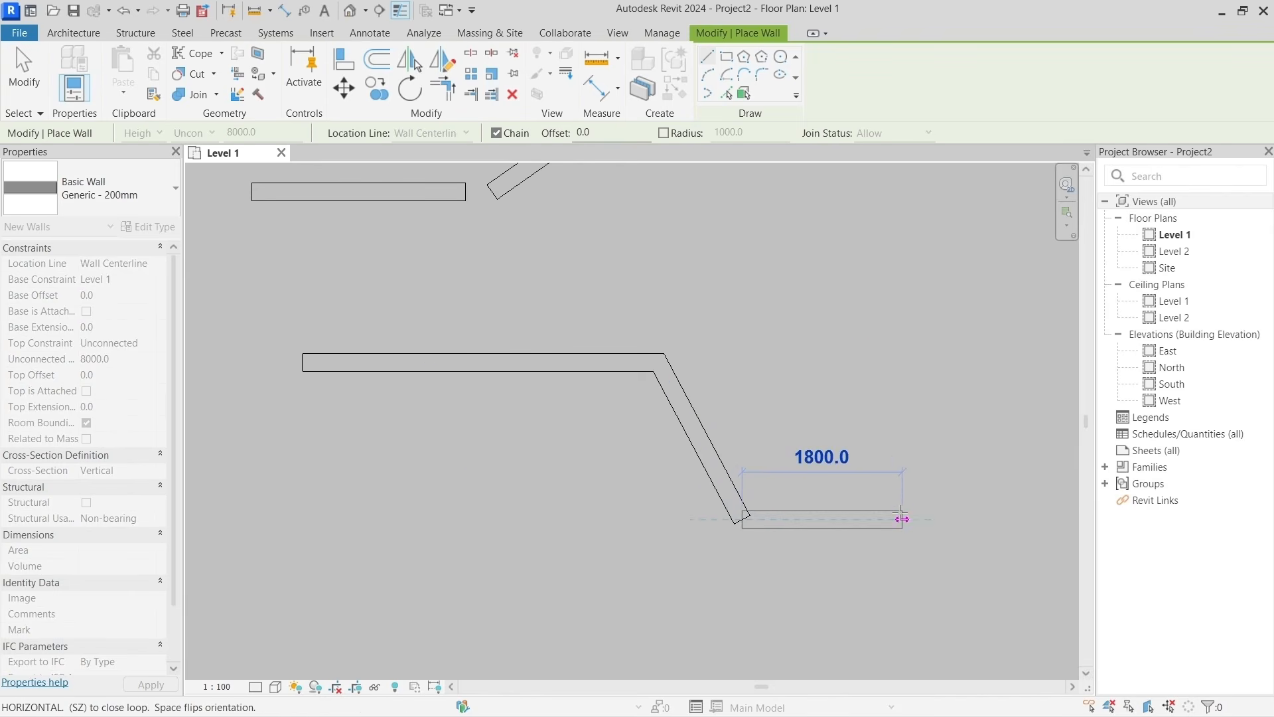
type("2500")
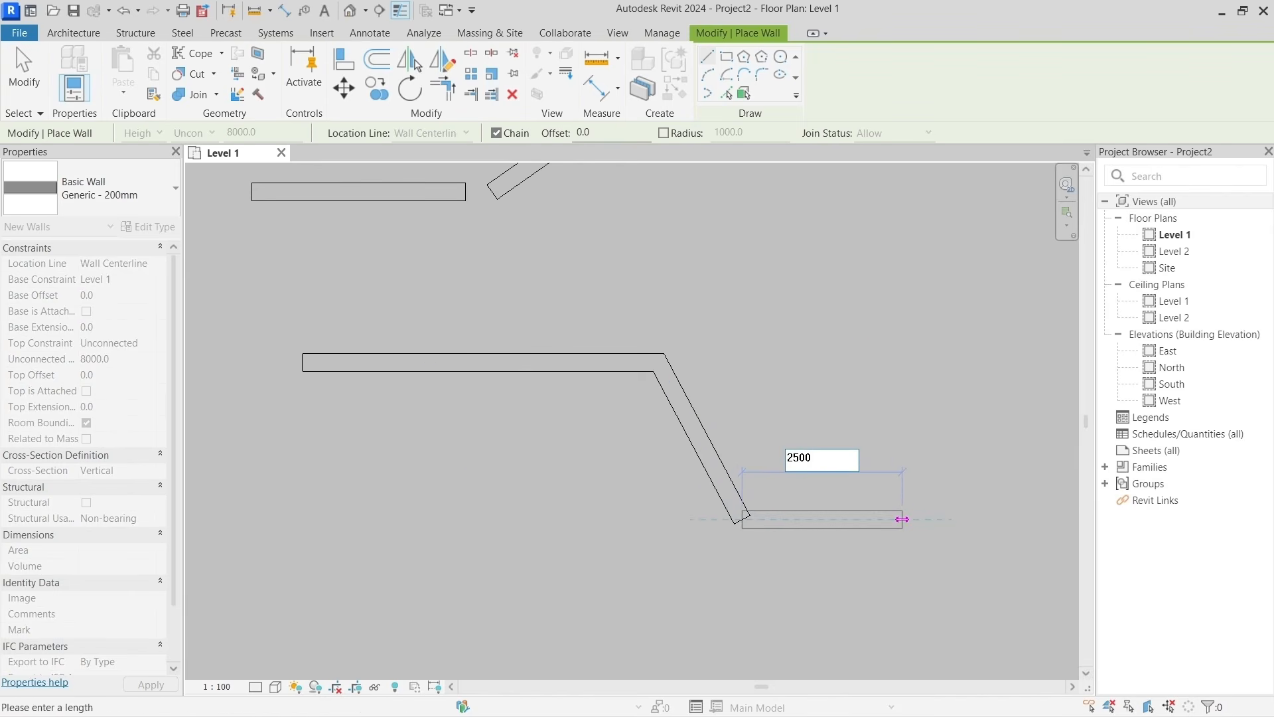
key("Return")
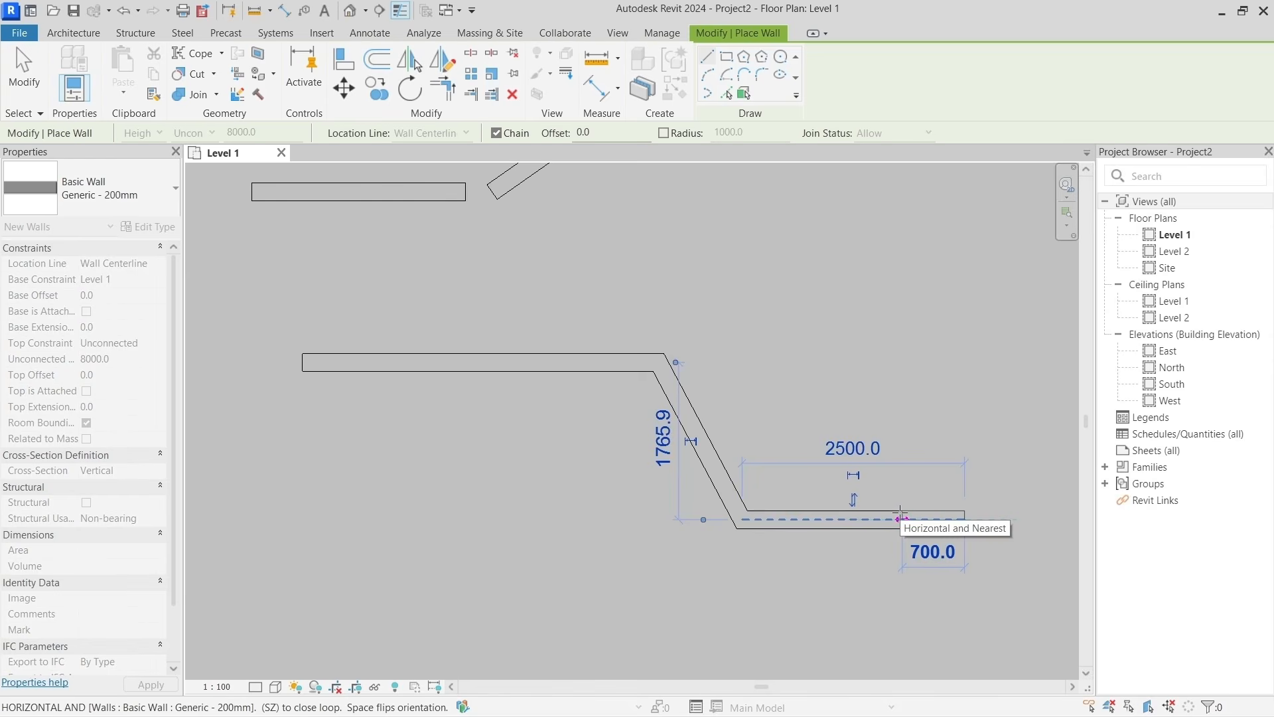
key("Escape")
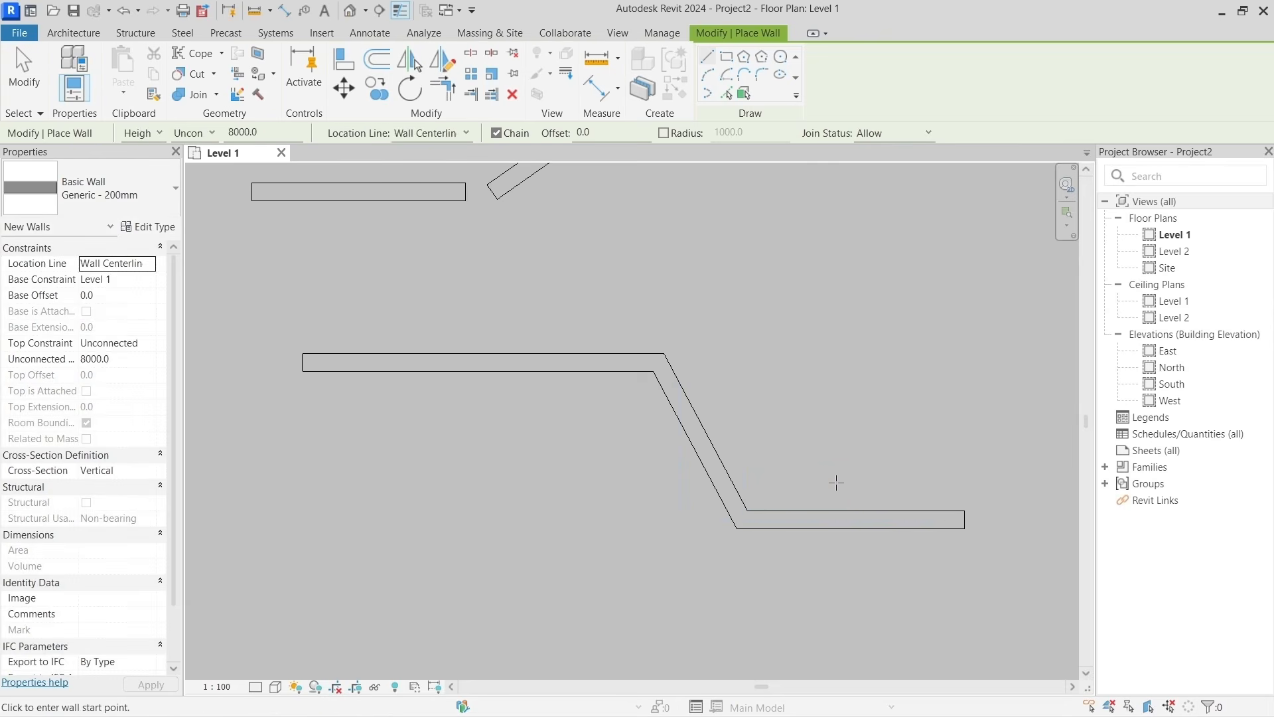
Draw a rectangle of walls about 3200 by 2700 mm in the empty area beside the wall chains and finish the wall command.
scroll(837, 482, "down", 3)
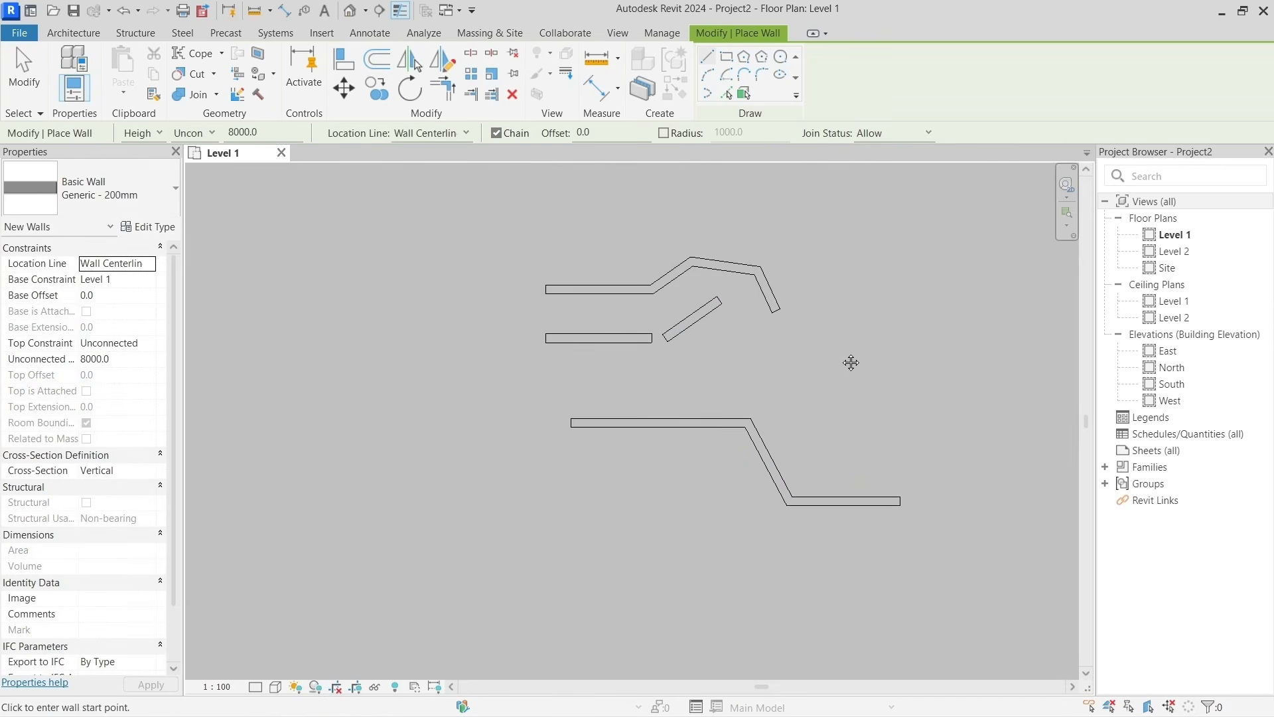
middle_click_drag(848, 361, 541, 392)
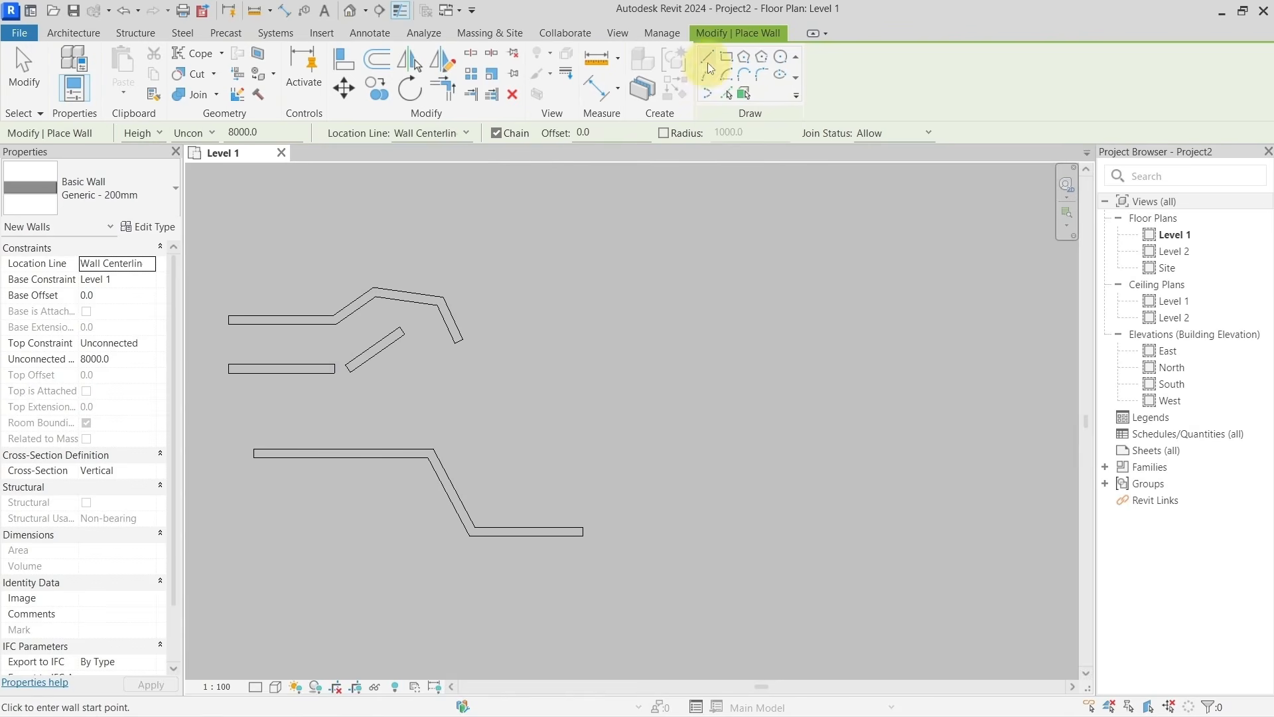
left_click(762, 57)
left_click(727, 58)
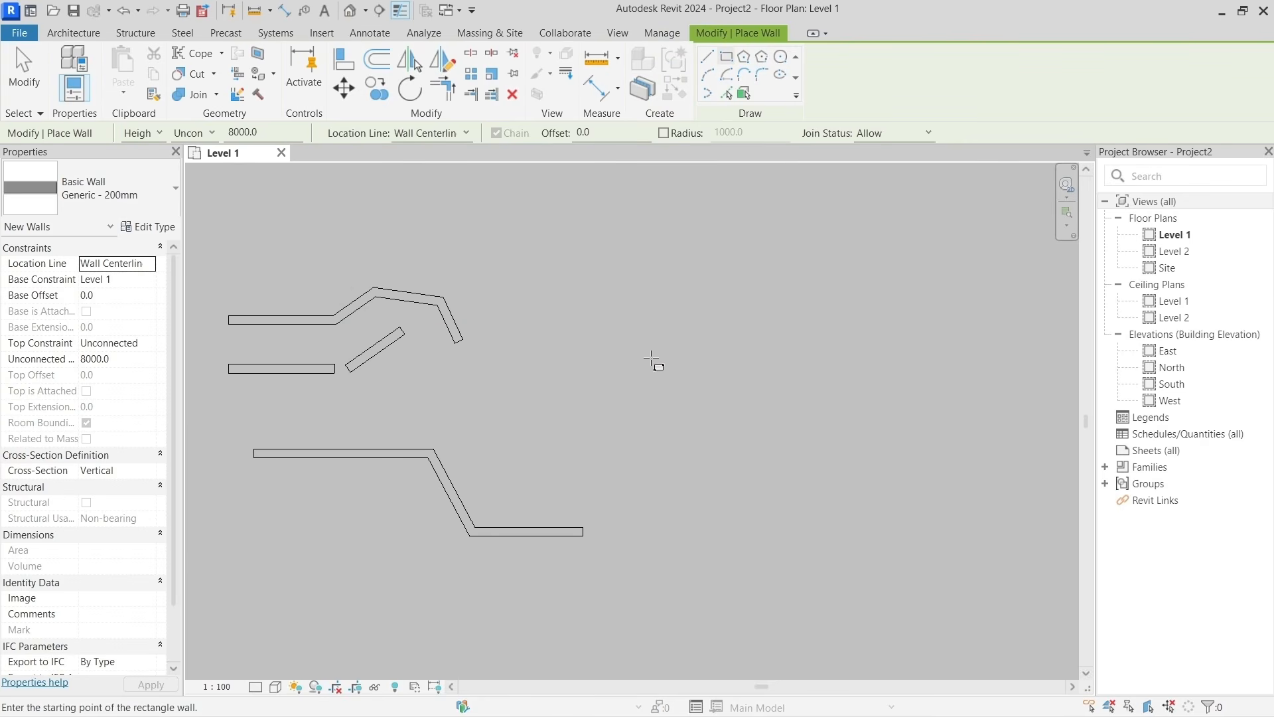
left_click(652, 359)
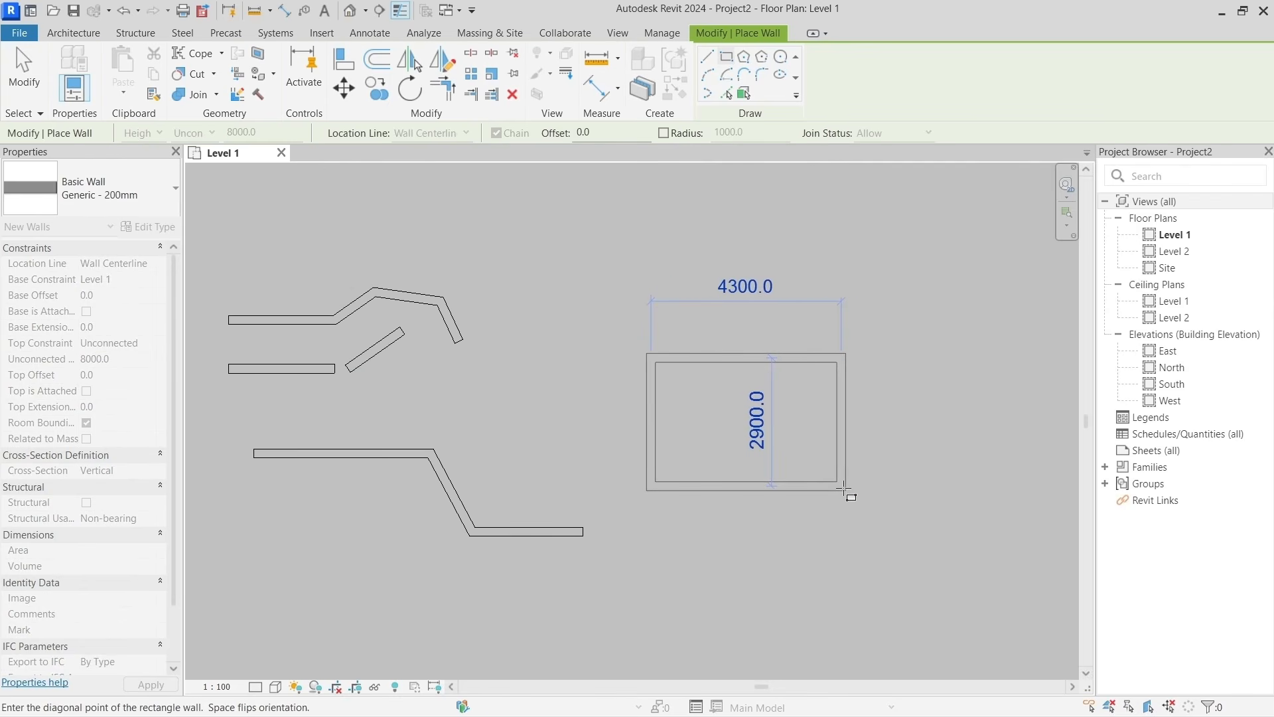
scroll(844, 489, "up", 2)
middle_click_drag(844, 489, 769, 508)
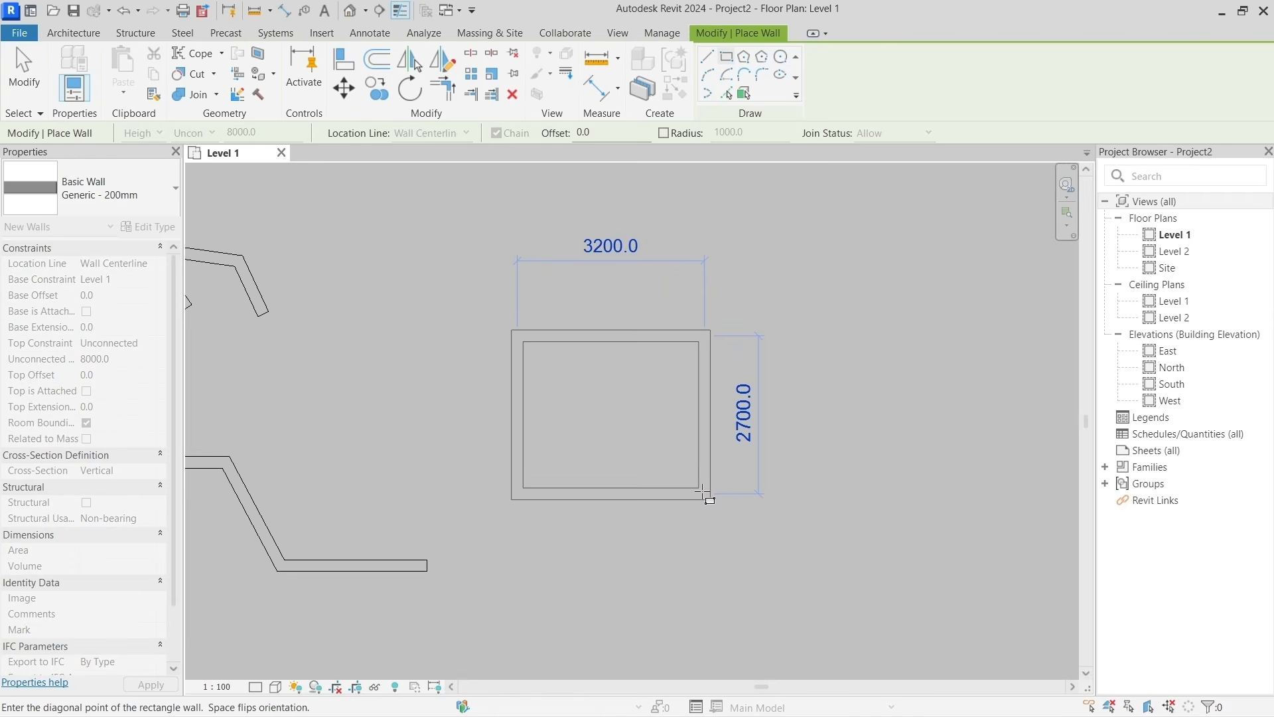
left_click(705, 495)
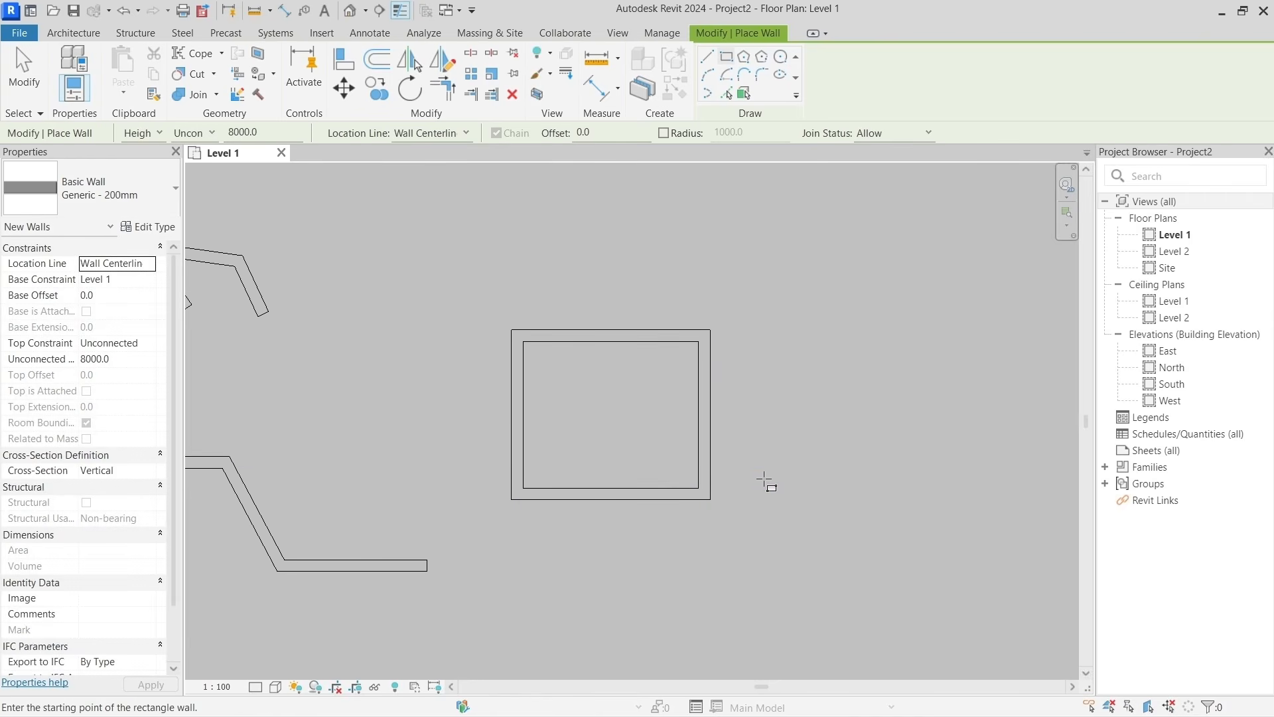
key("Escape")
key("Escape")
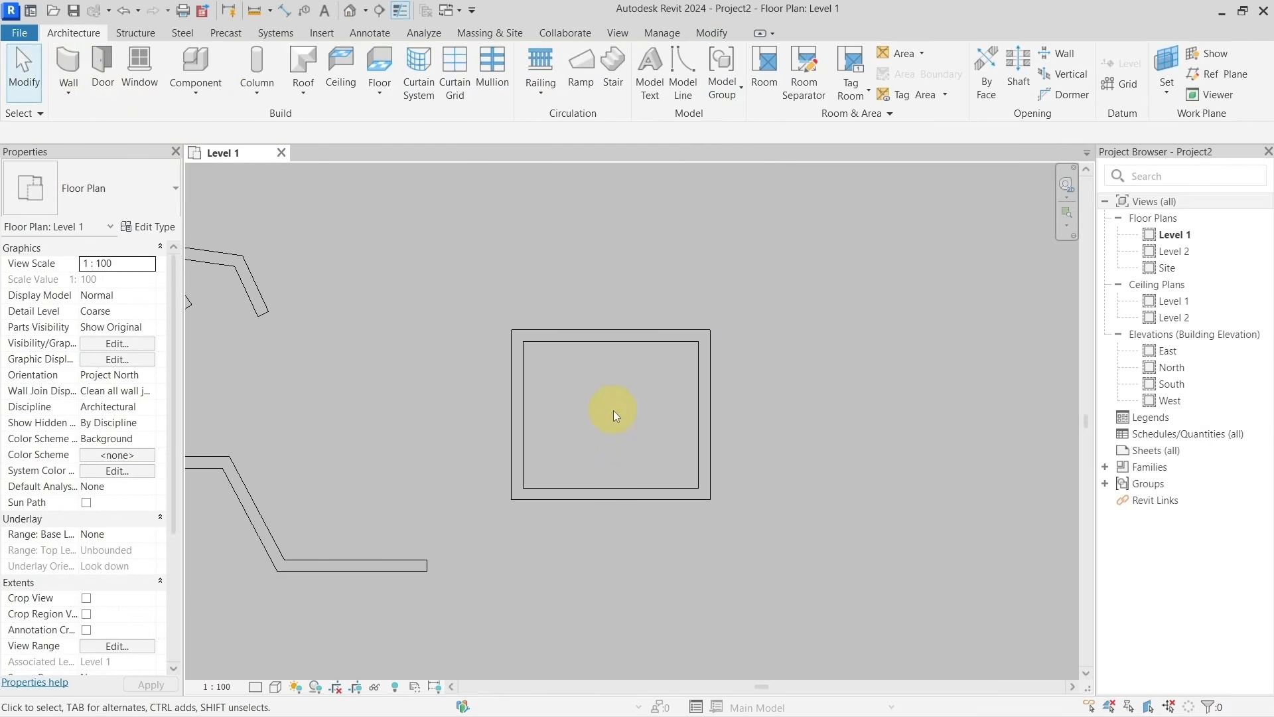
Set the distance from the rectangle's upper wall to its lower wall to 4000 mm.
scroll(660, 417, "up", 2)
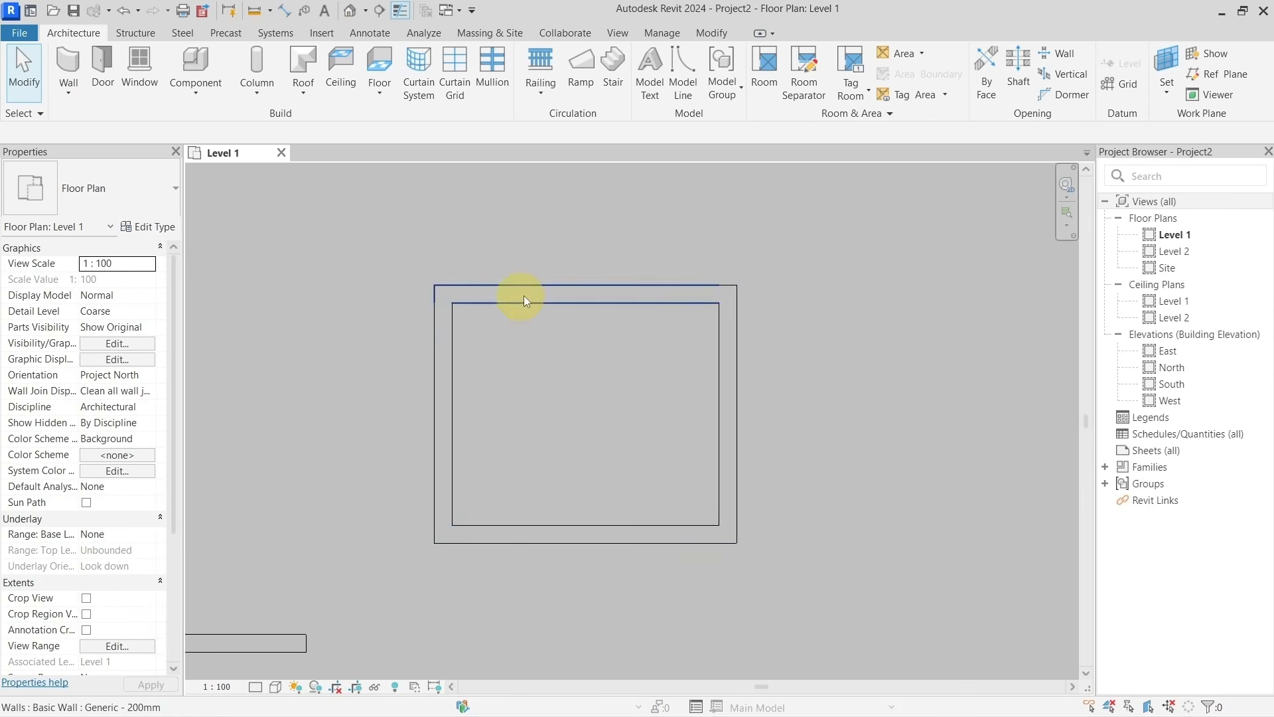
left_click(588, 296)
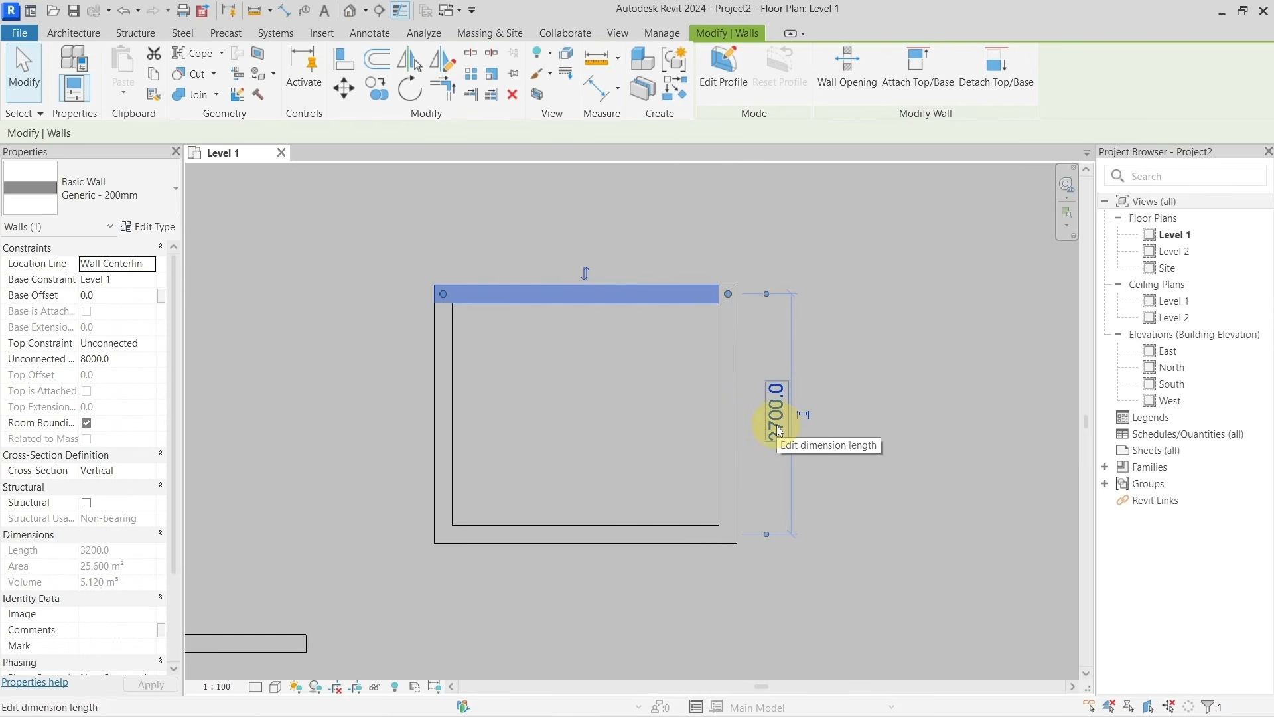
left_click(777, 424)
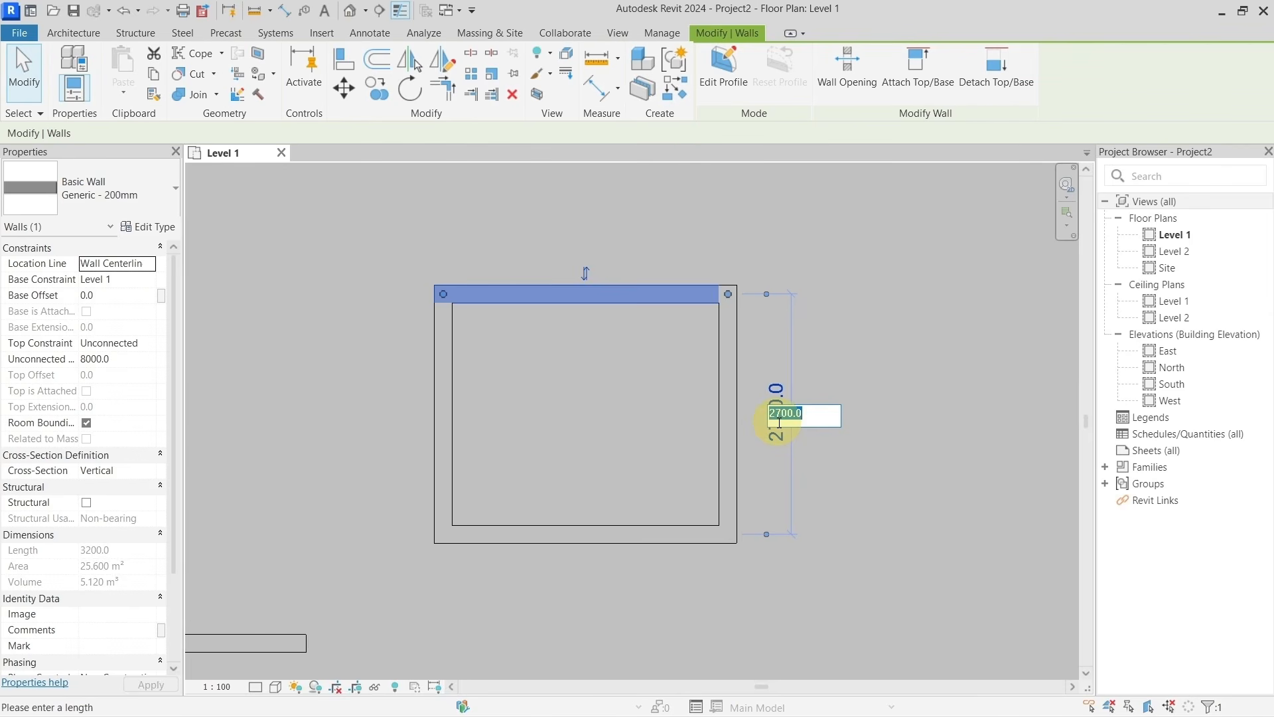
type("4000")
key("Return")
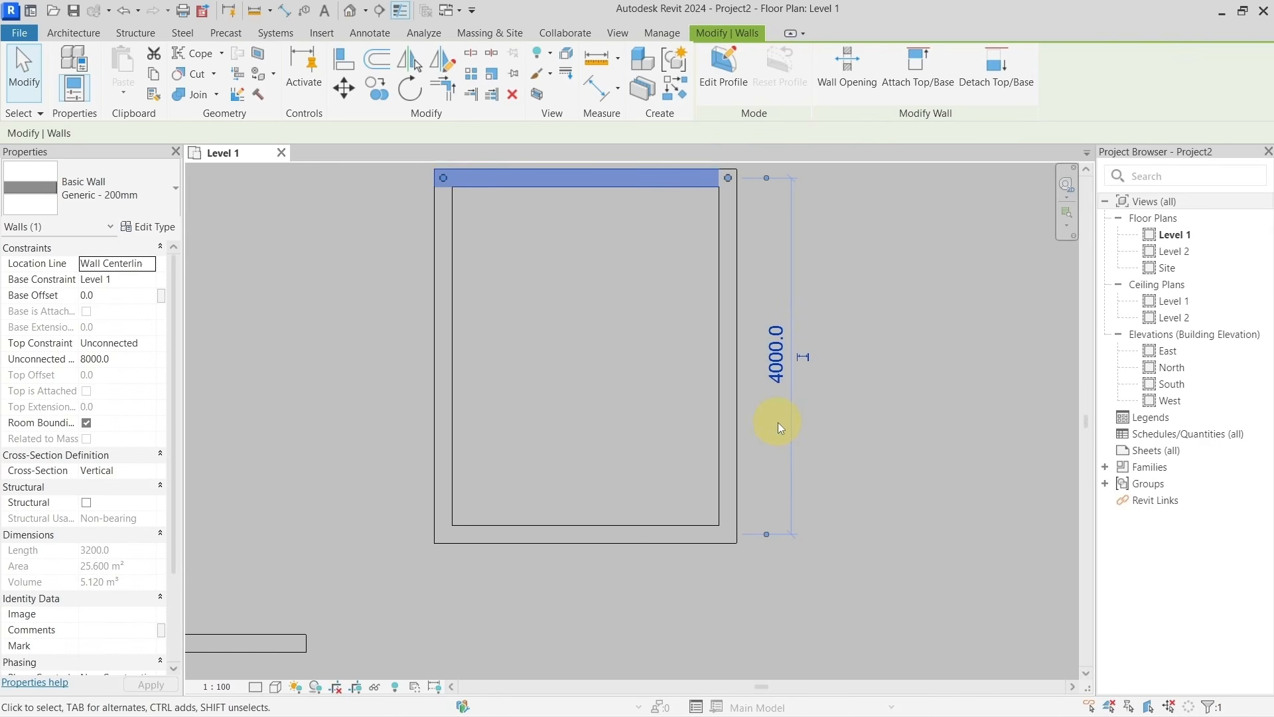
scroll(778, 422, "down", 1)
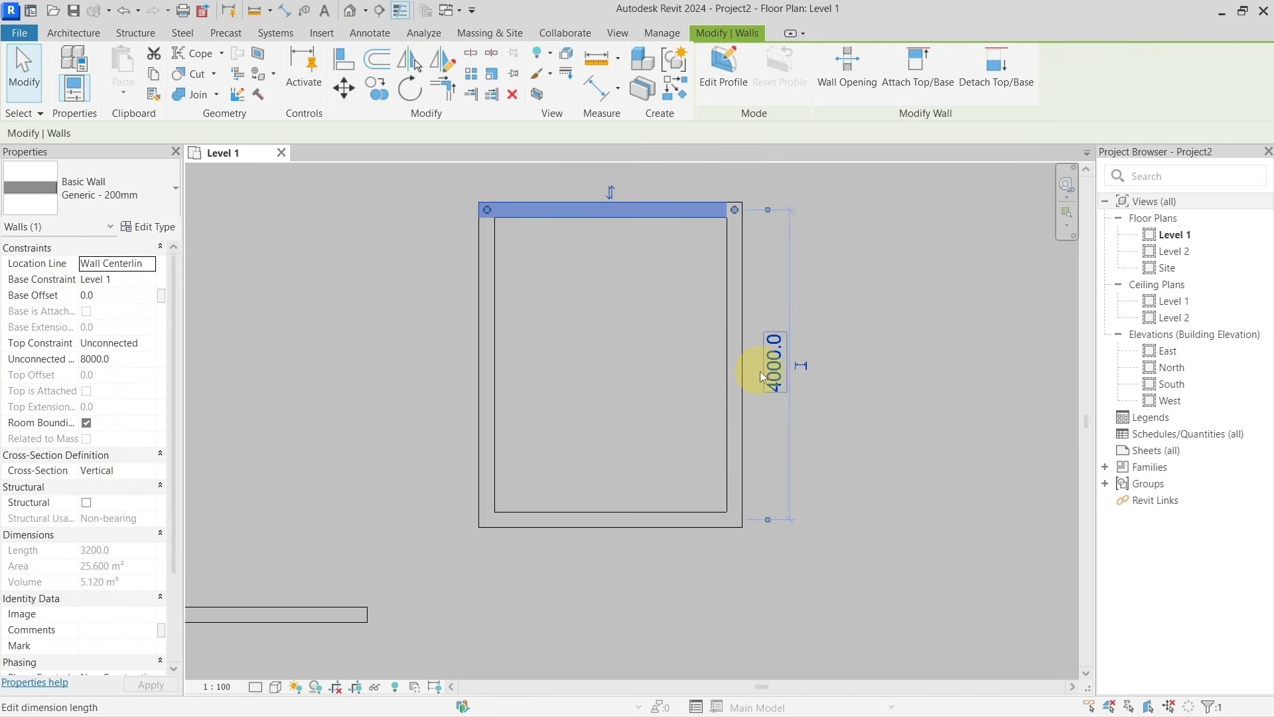
Set the distance from the rectangle's right wall to its left wall to 4000 mm, then clear the selection.
left_click(734, 393)
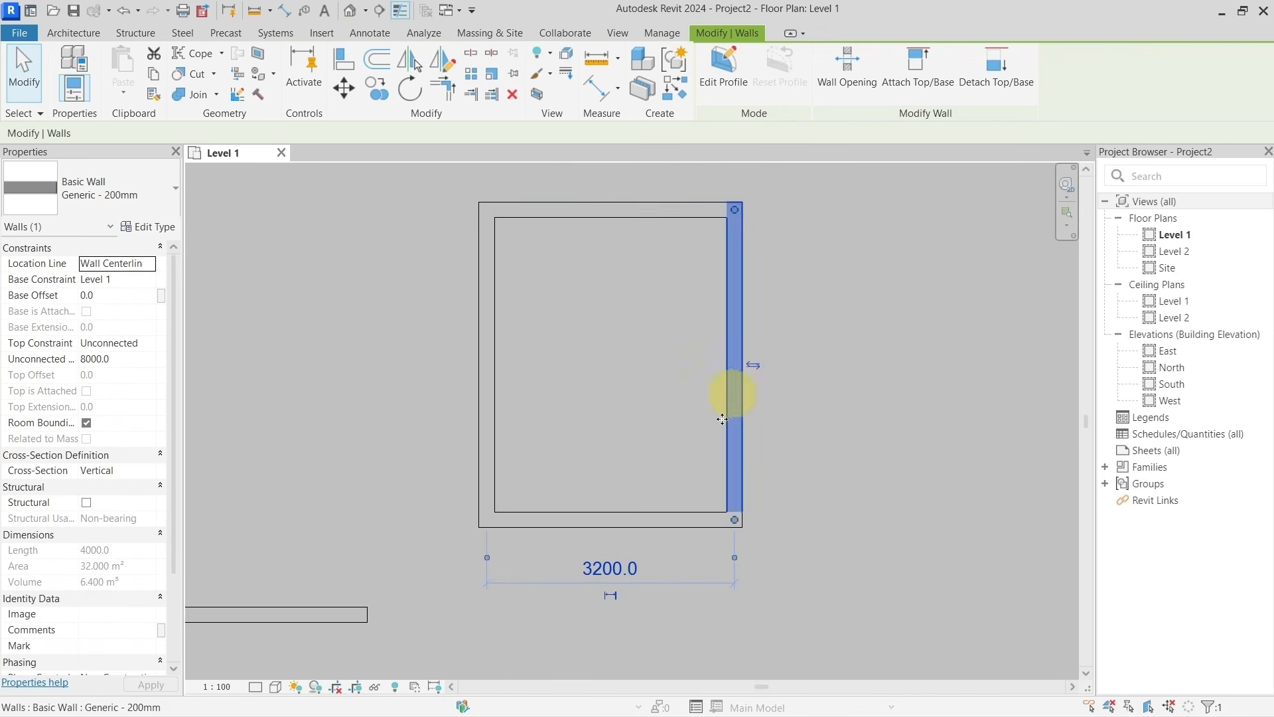
left_click(623, 567)
type("40")
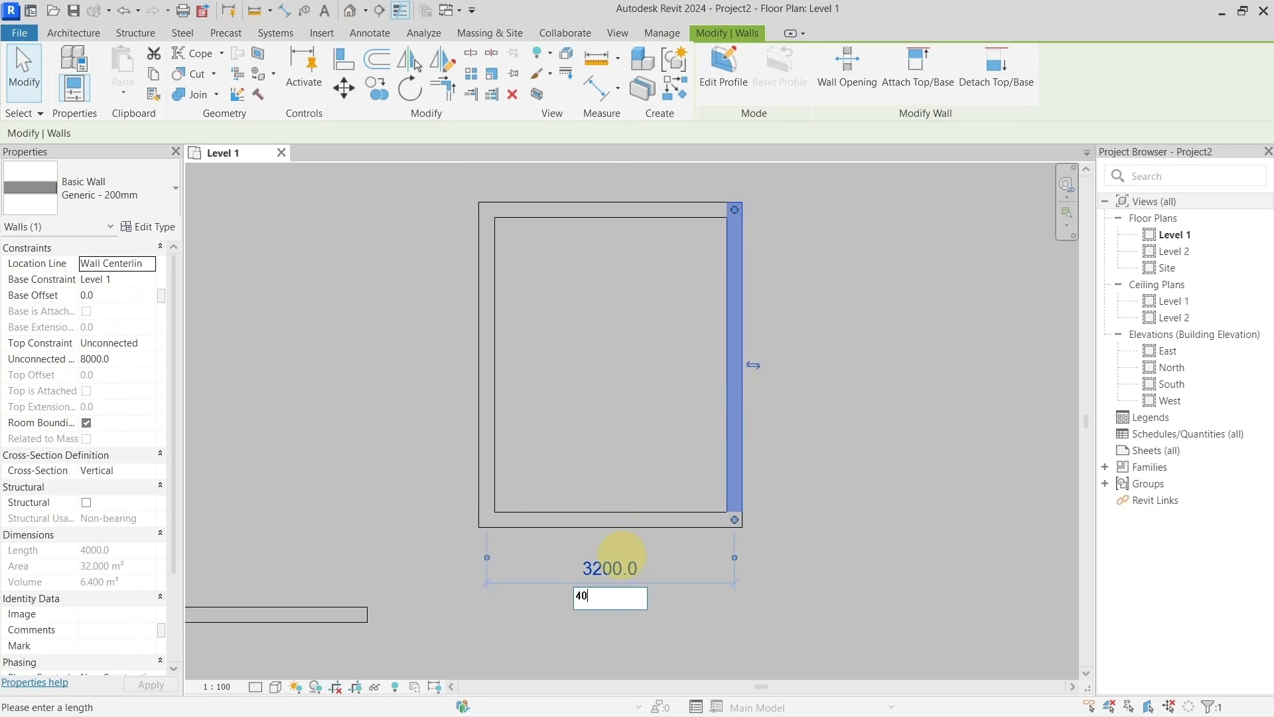
type("00")
key("Return")
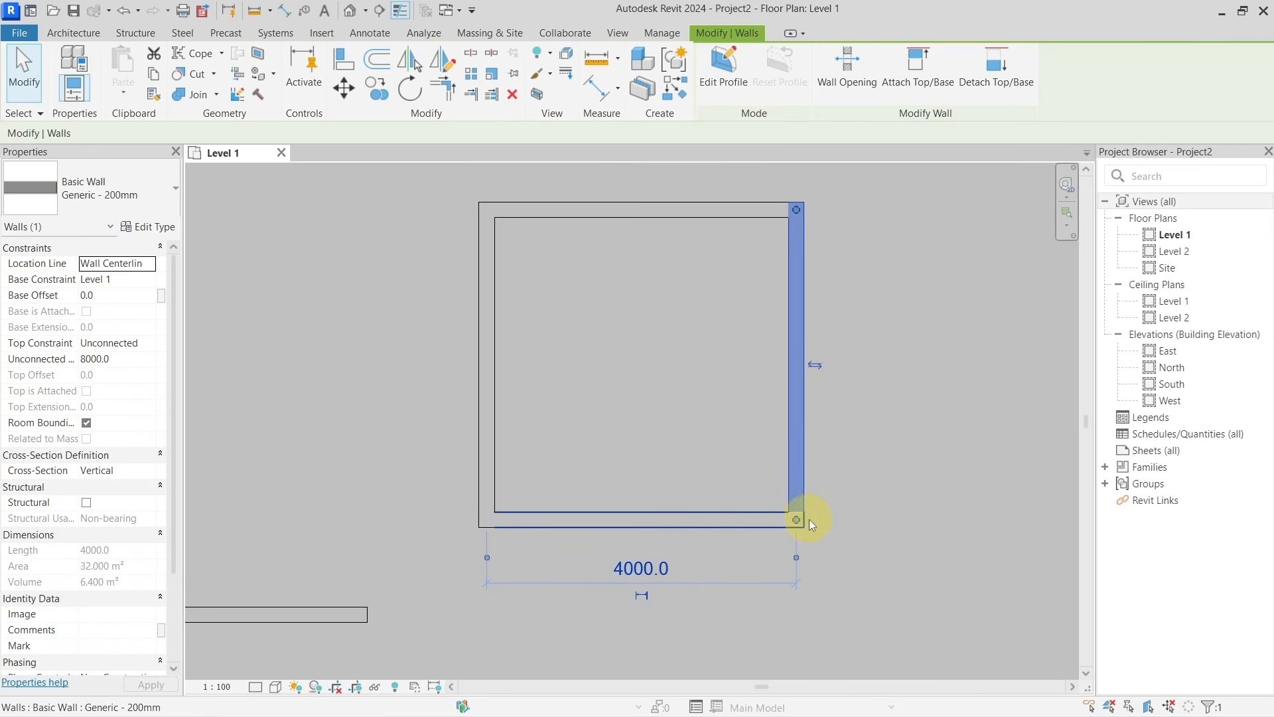
left_click(719, 215)
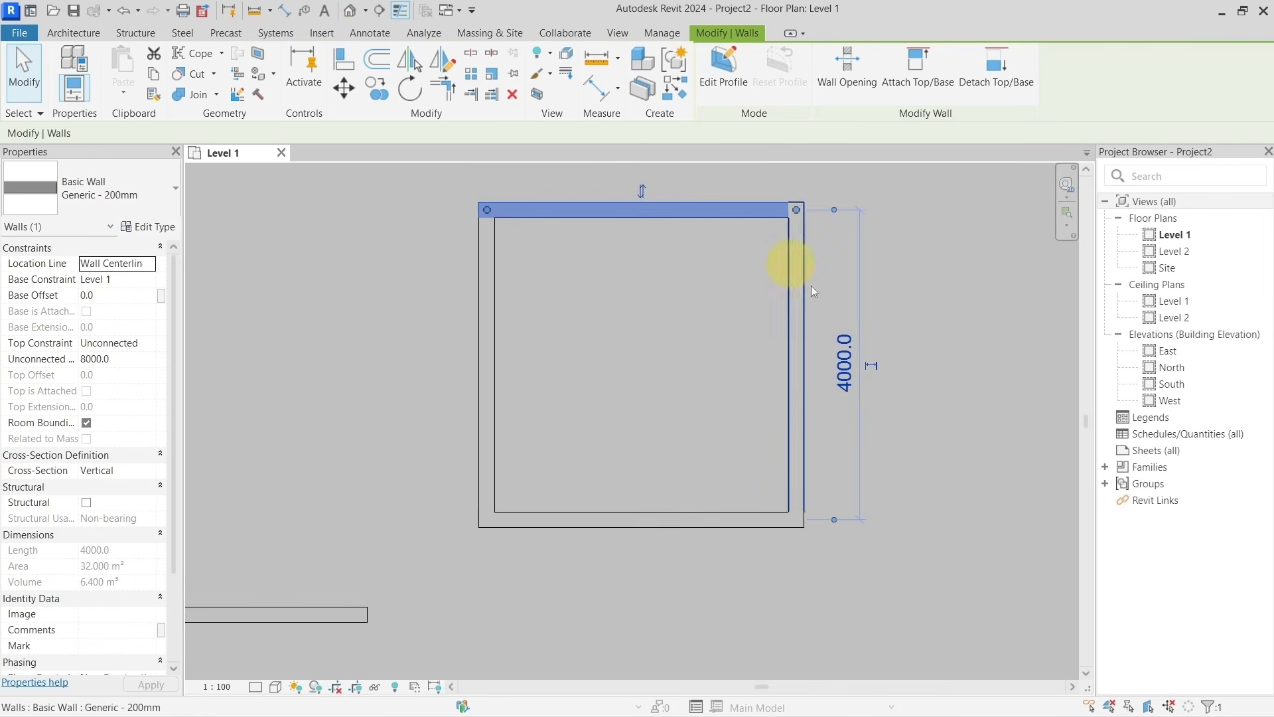
left_click(676, 386)
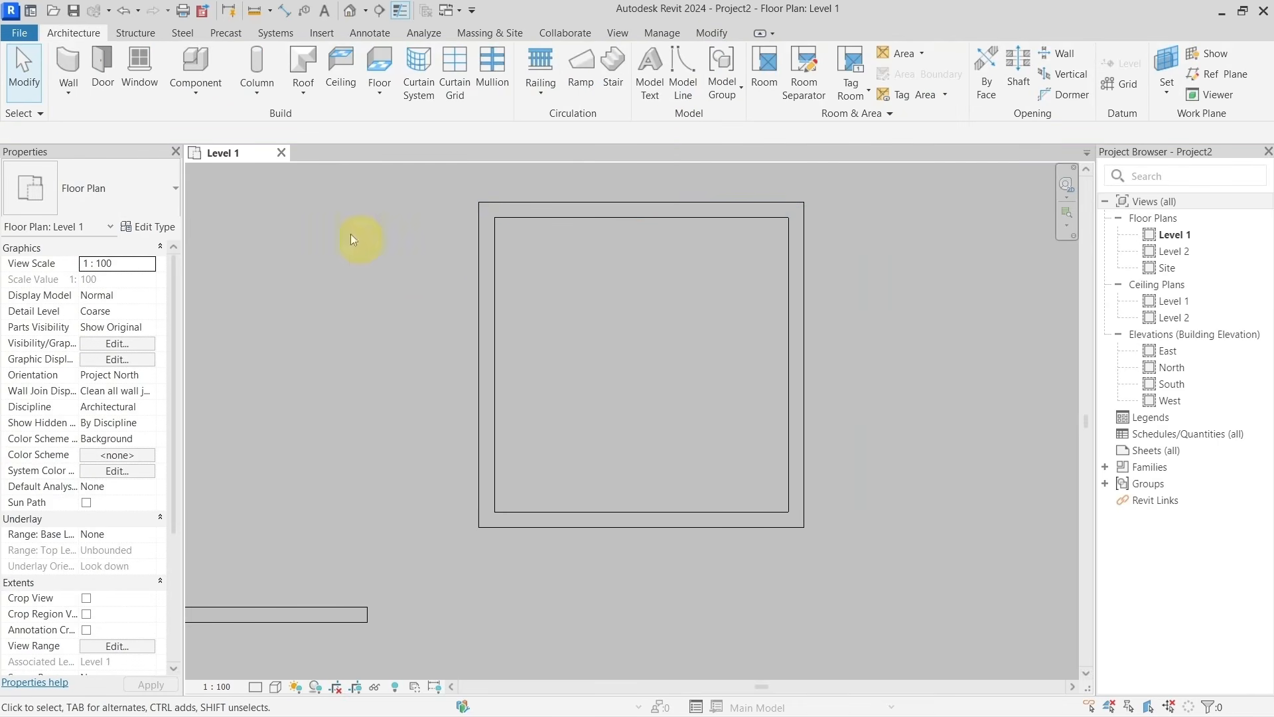
Start an inscribed polygon wall in the empty area beyond the square room and set its number of sides to 5.
left_click(69, 67)
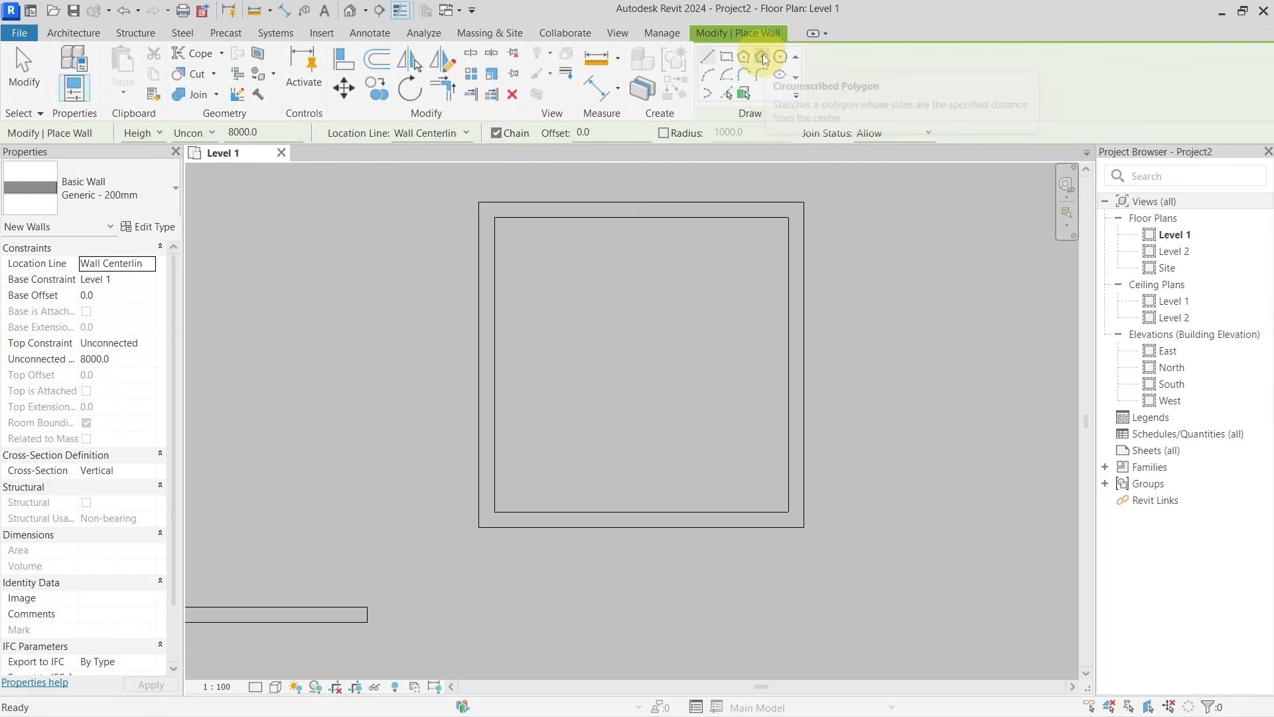
scroll(774, 329, "down", 4)
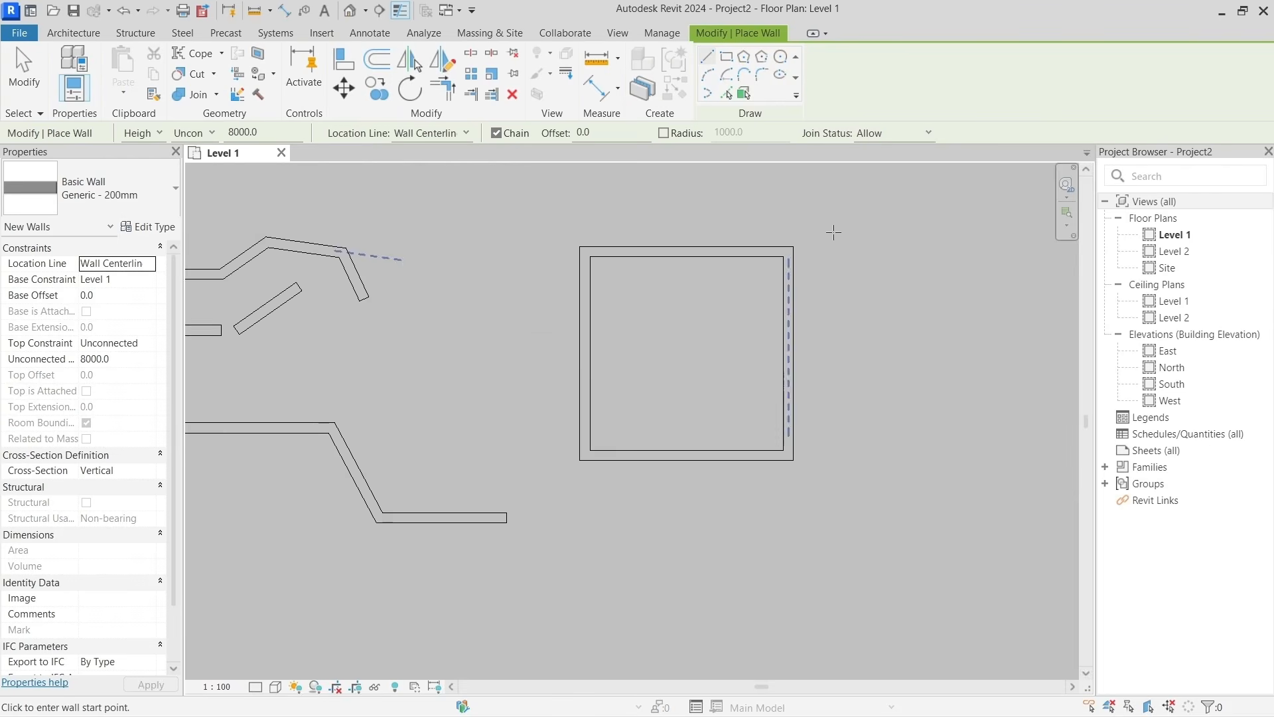
middle_click_drag(802, 257, 520, 382)
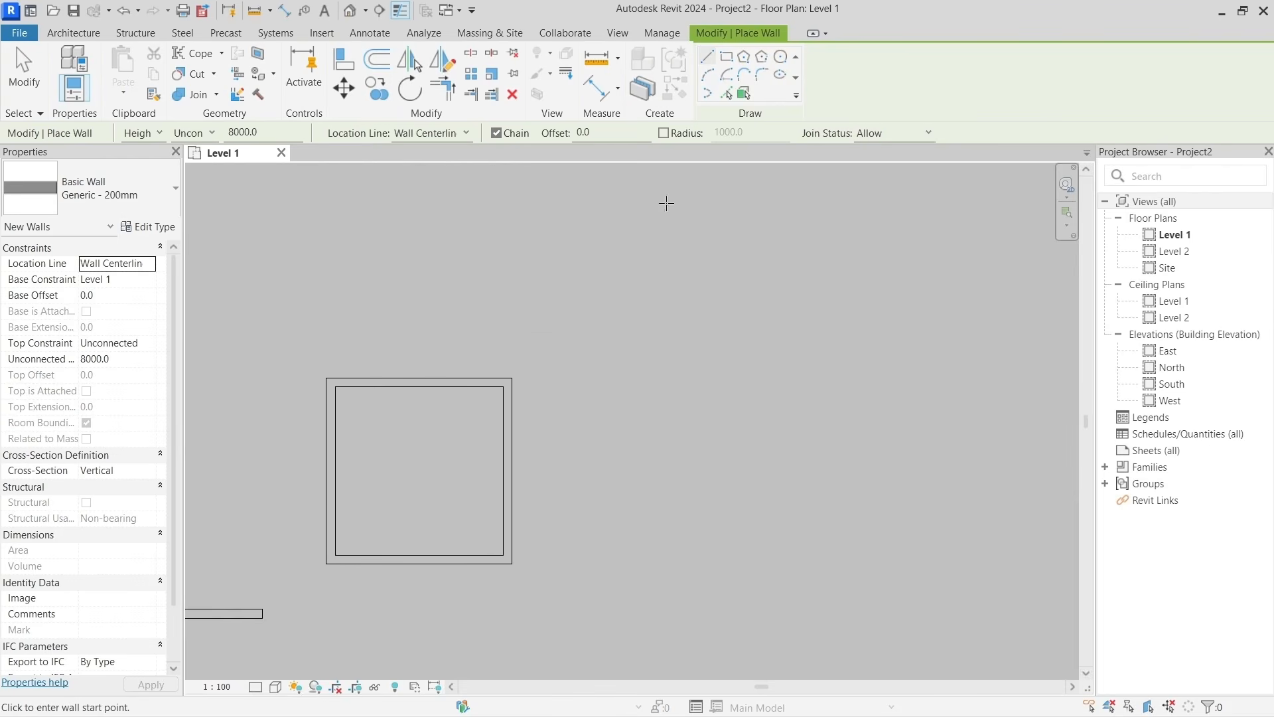
left_click(743, 57)
left_click(692, 321)
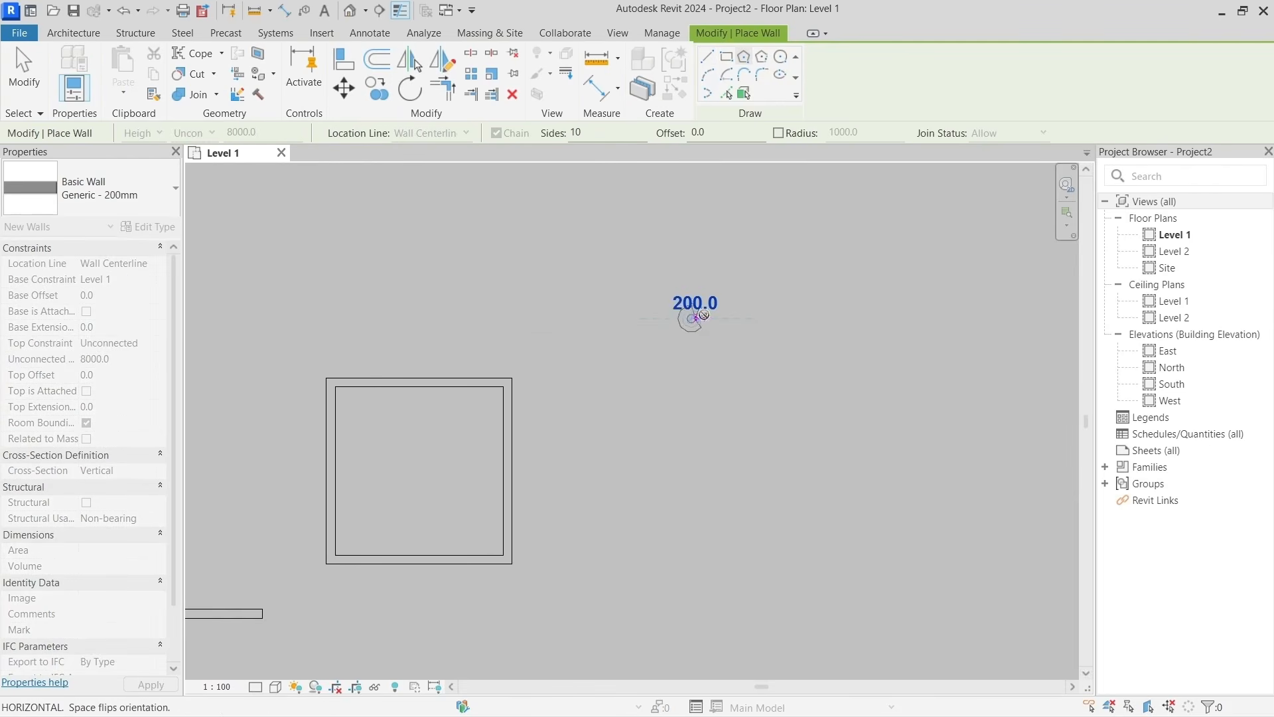
scroll(703, 316, "up", 2)
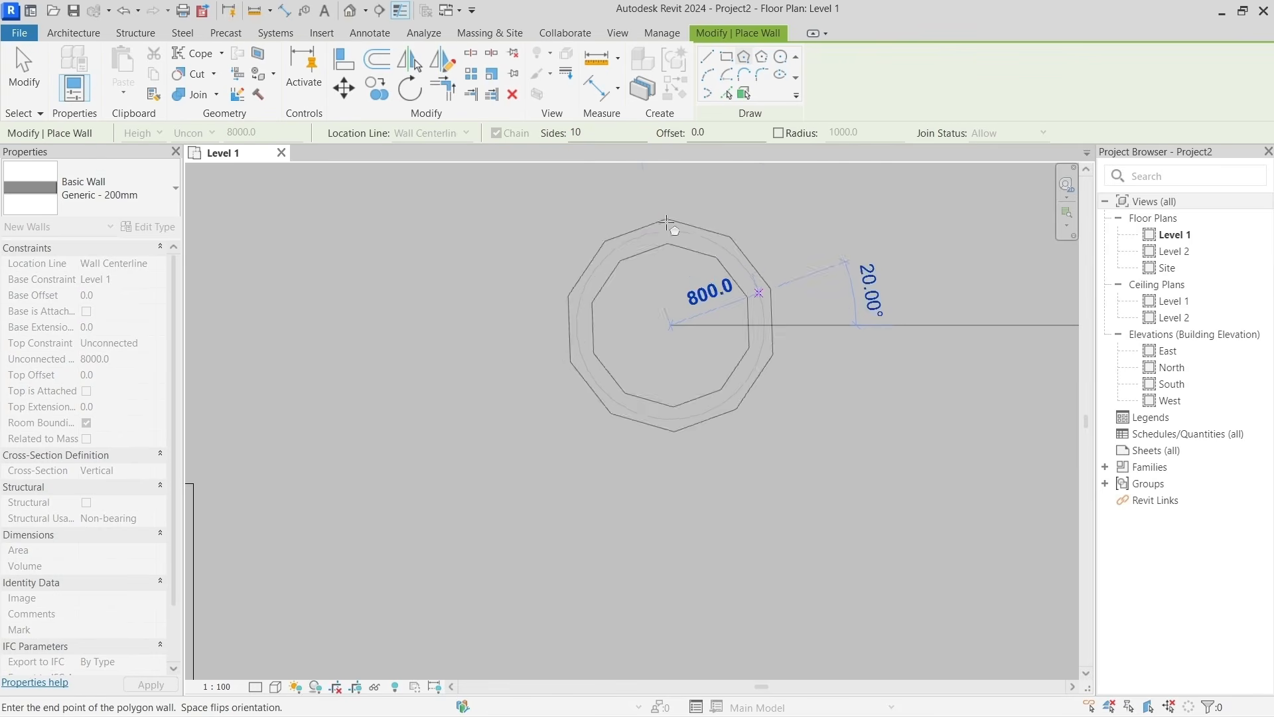
double_click(600, 133)
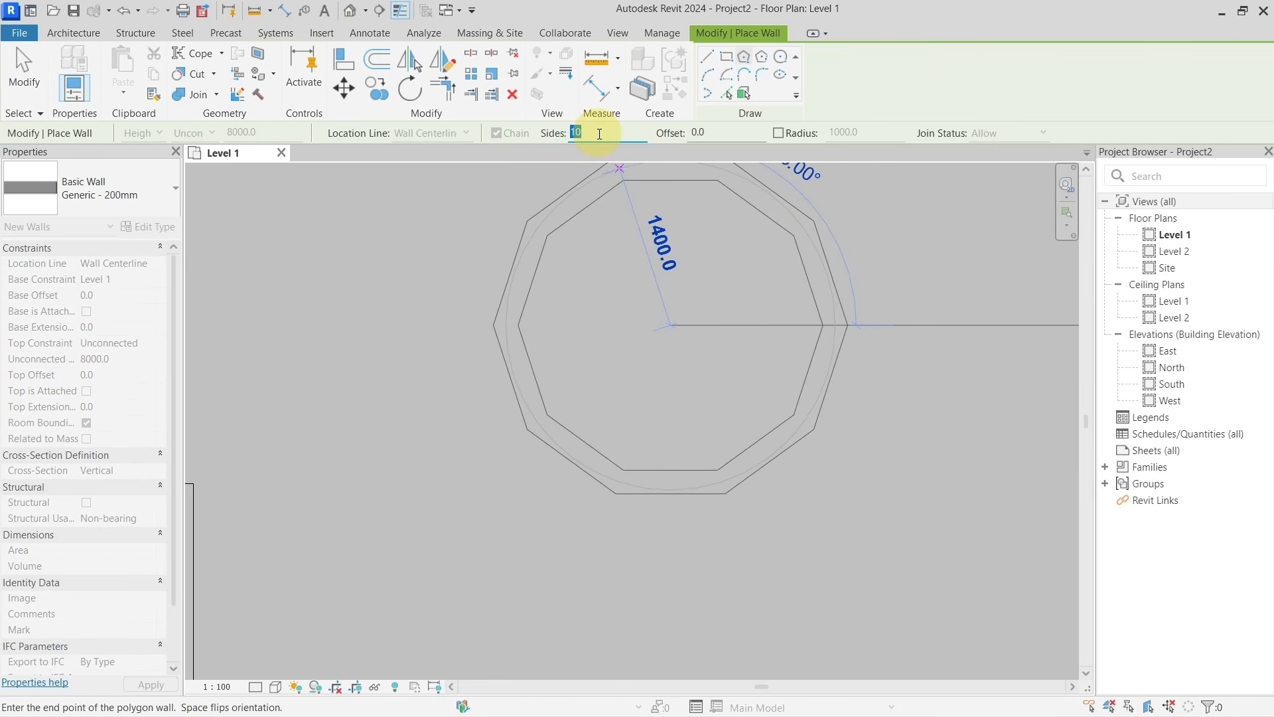
type("5")
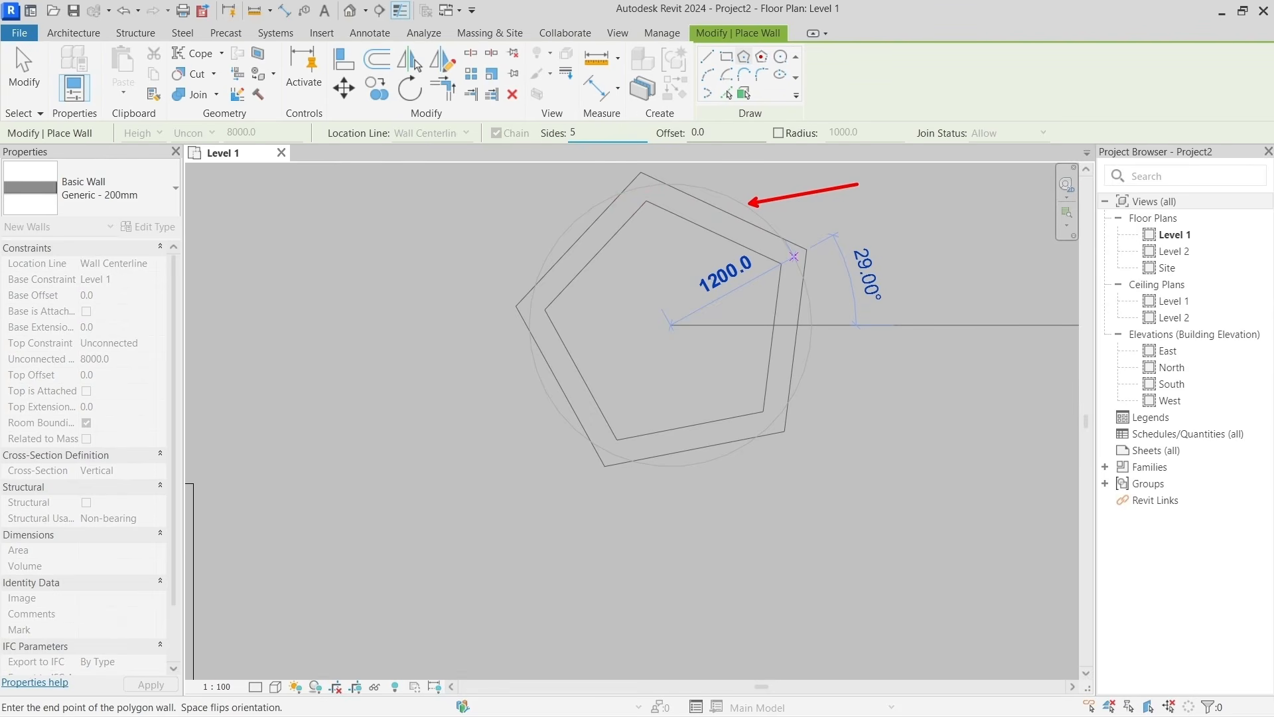
Switch to a circumscribed polygon and place a five-sided ring of walls in the empty area.
left_click(761, 57)
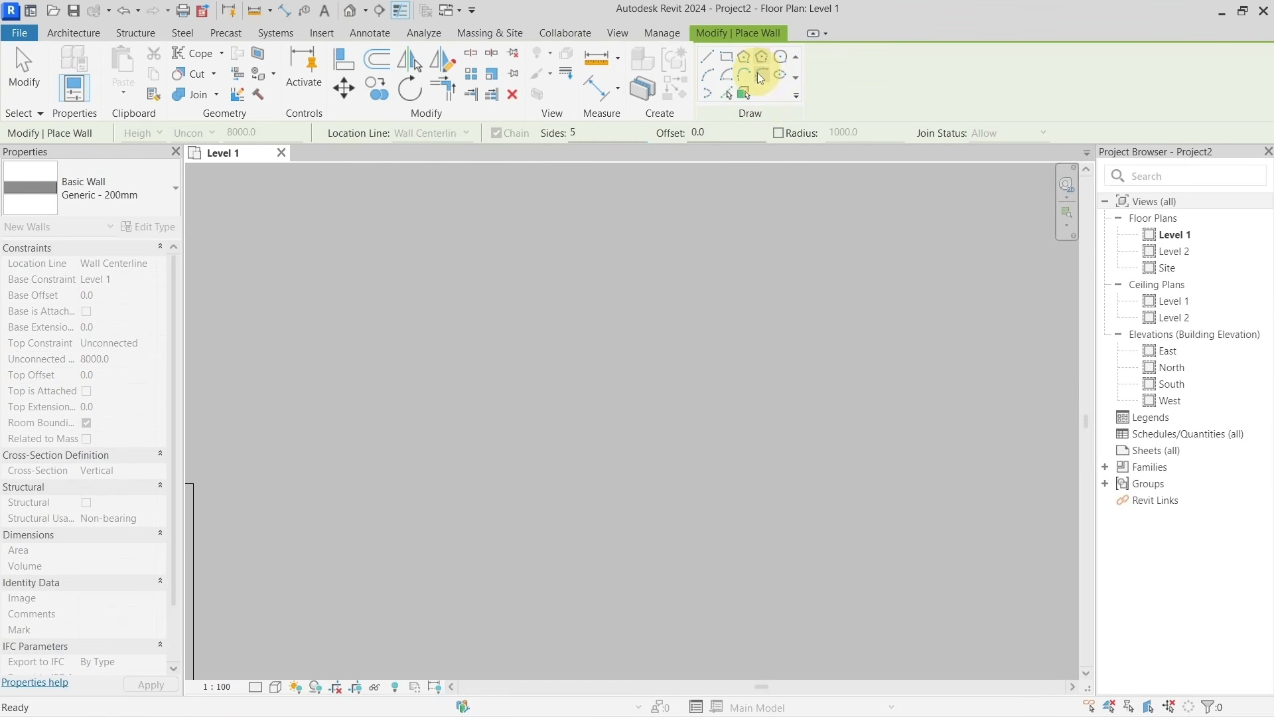
key("Escape")
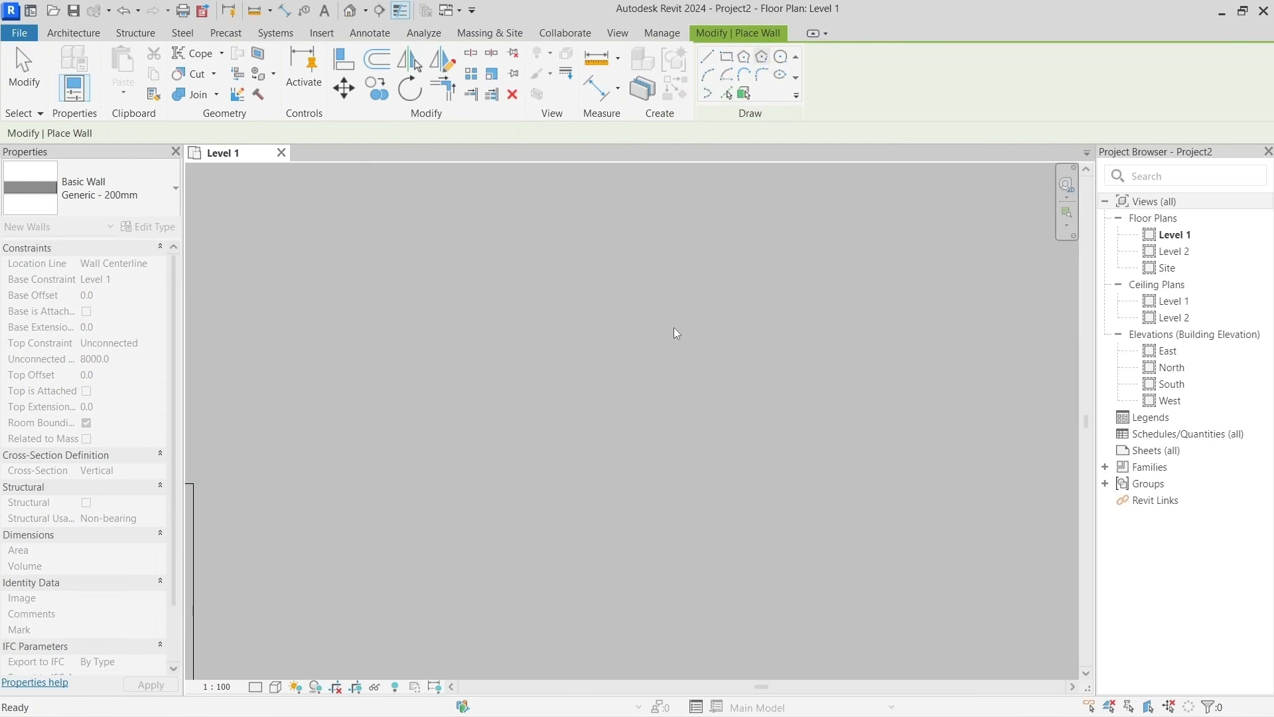
left_click(648, 361)
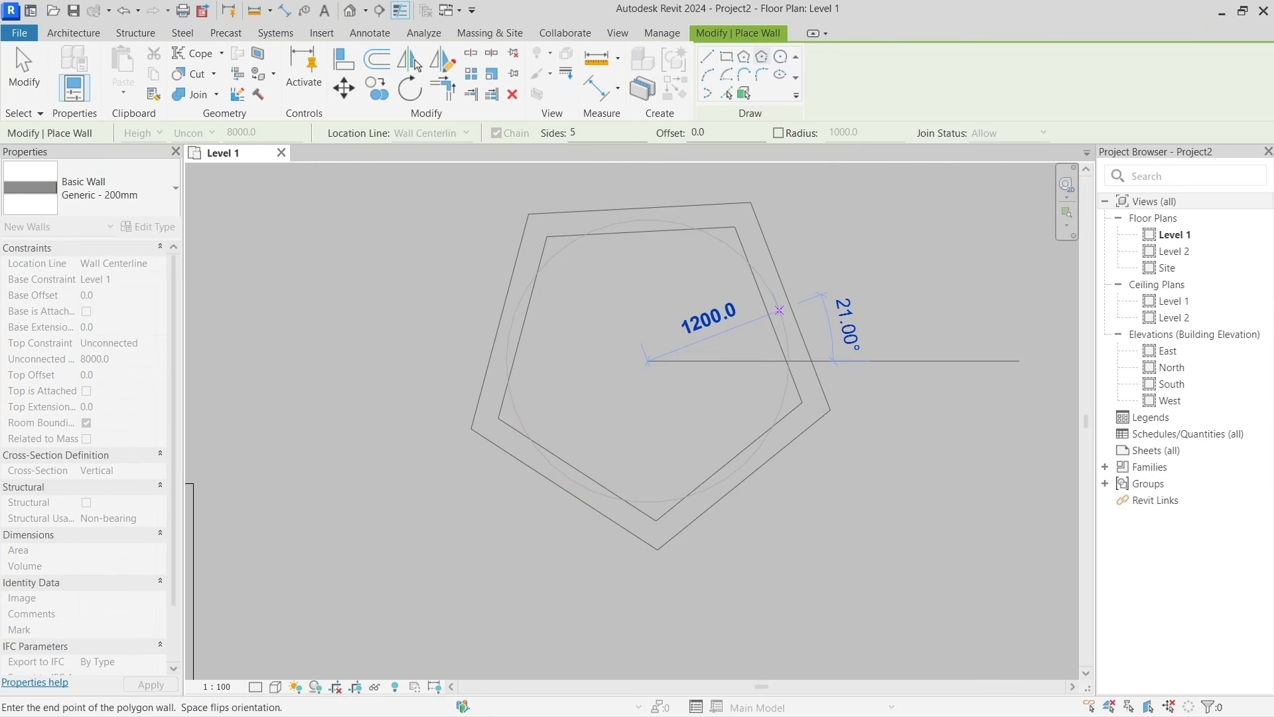
left_click(754, 318)
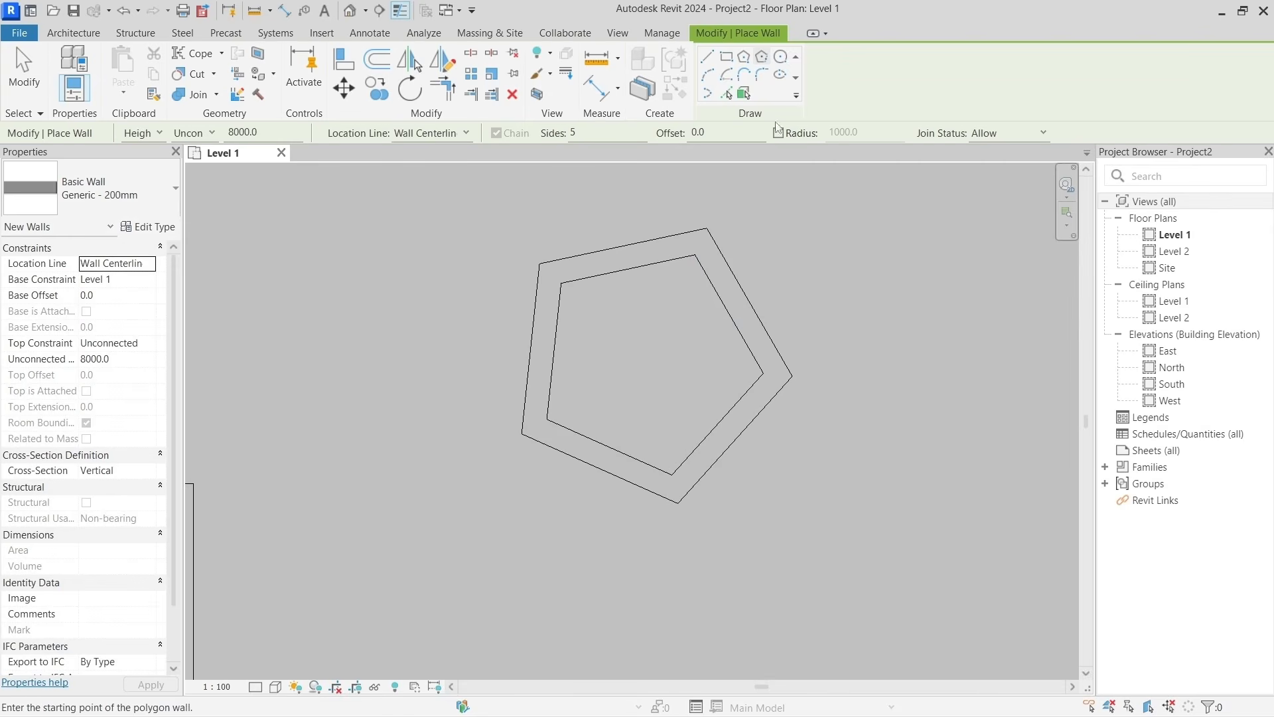
Draw a circular wall with a radius of about 900 mm to the right of the pentagon.
left_click(780, 56)
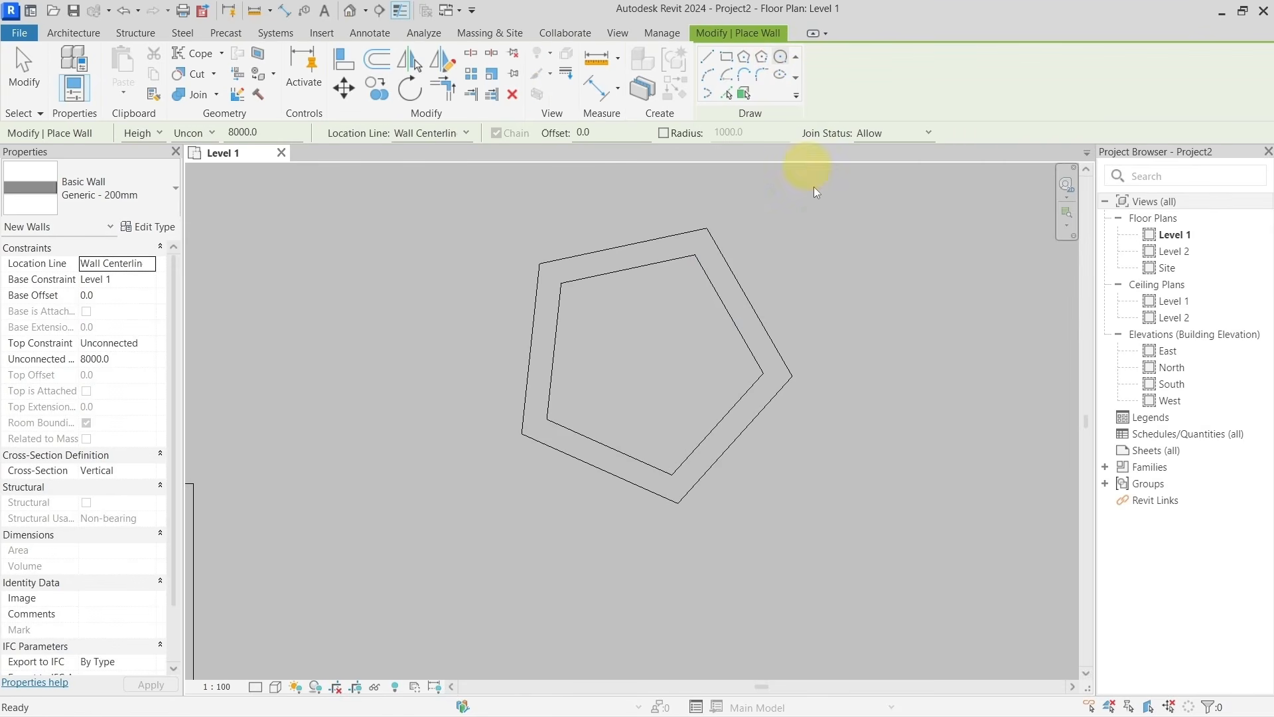
left_click(923, 341)
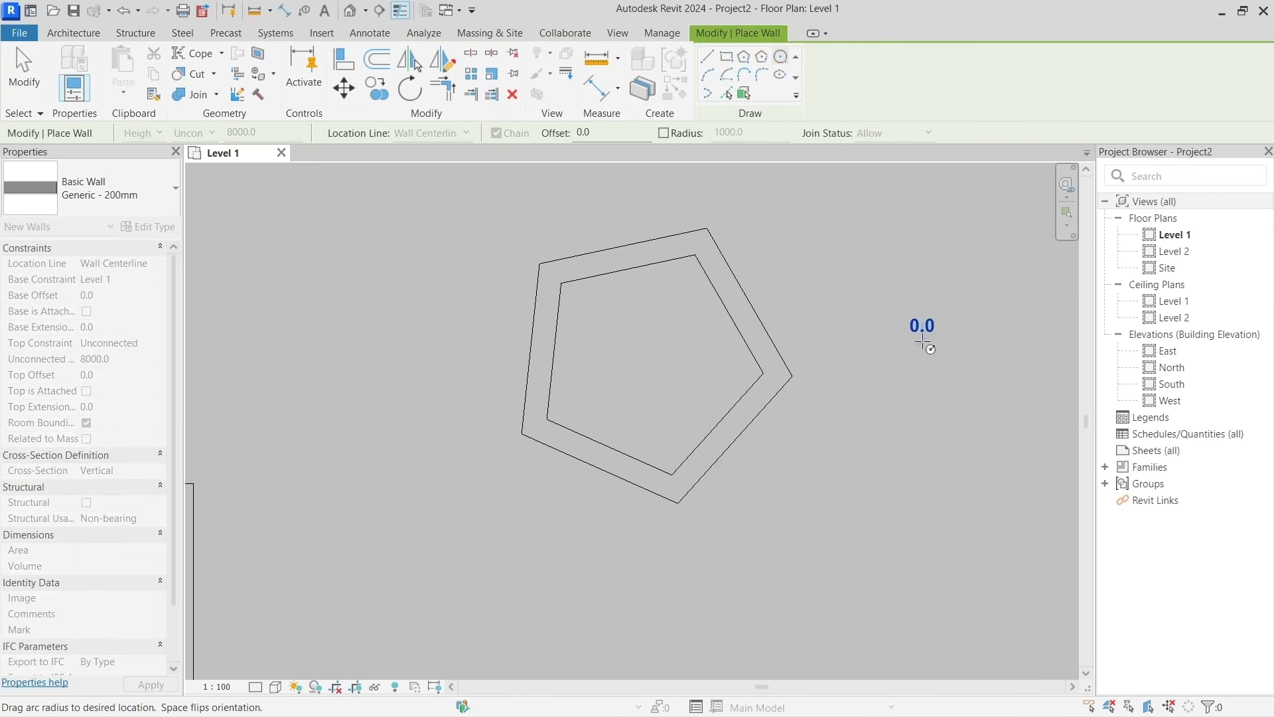
middle_click_drag(932, 337, 641, 340)
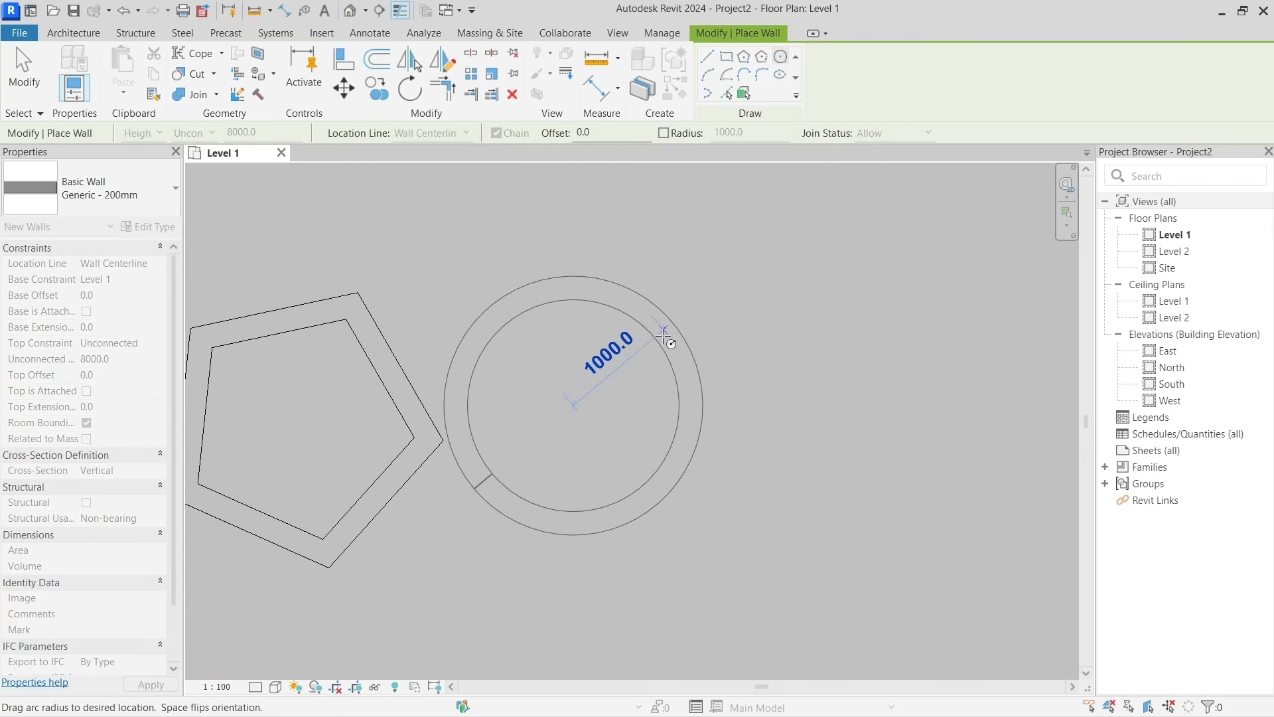
left_click(663, 343)
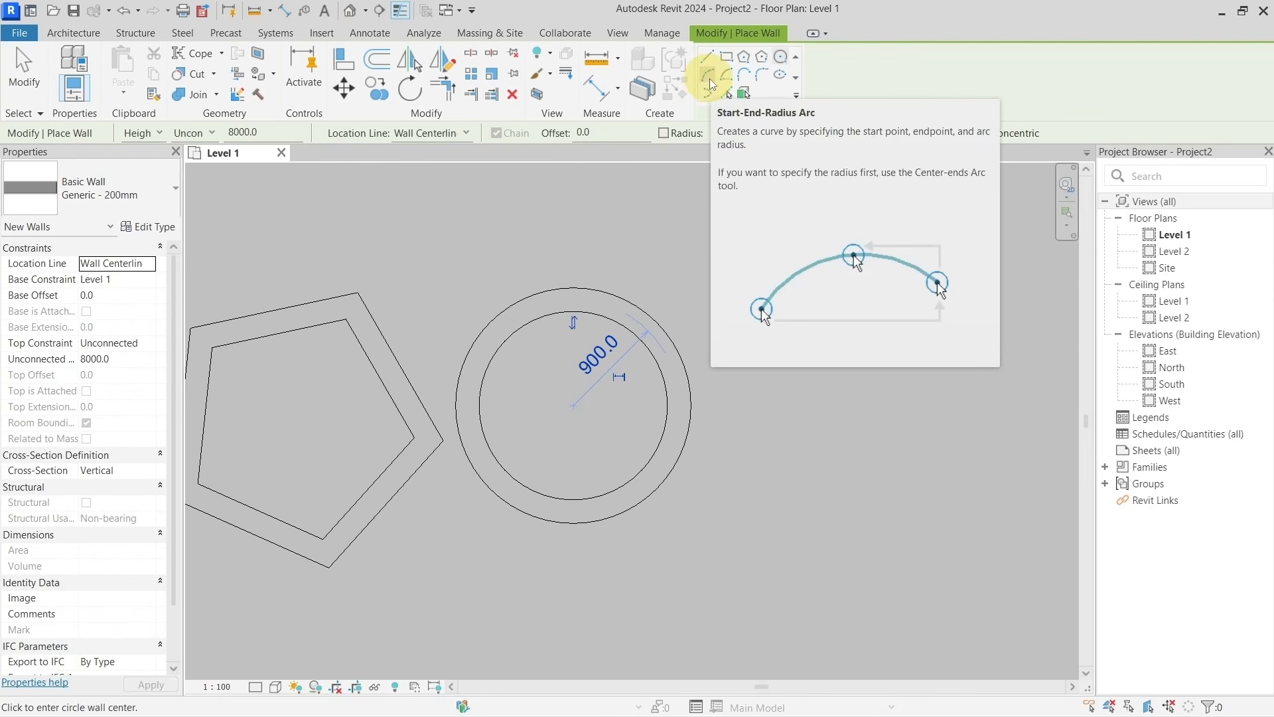
scroll(726, 380, "down", 3)
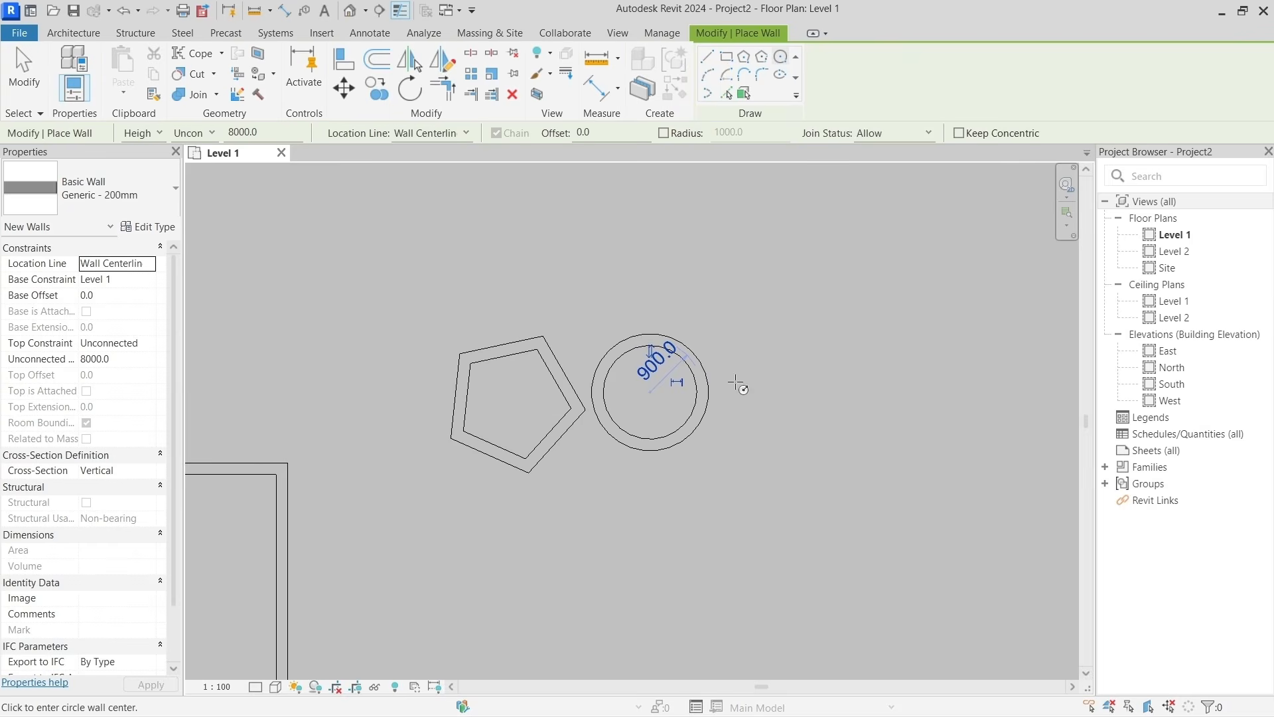
left_click(712, 83)
middle_click_drag(785, 333, 594, 328)
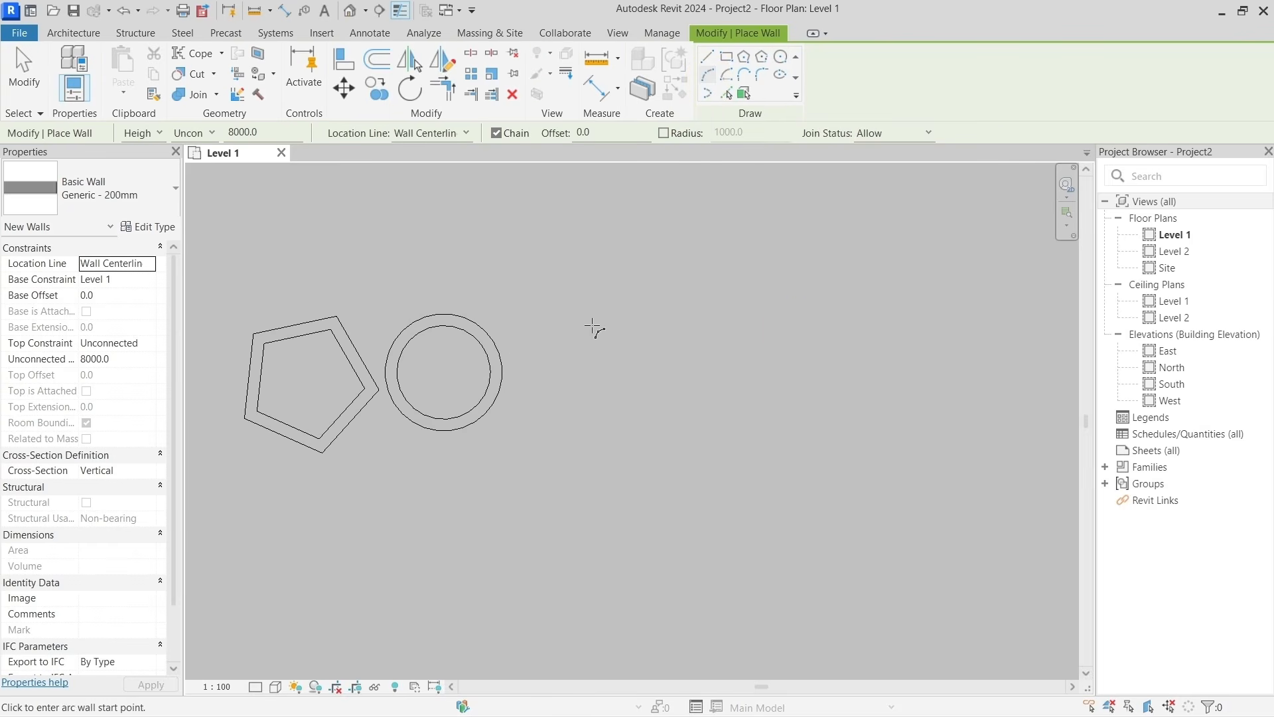
key("Escape")
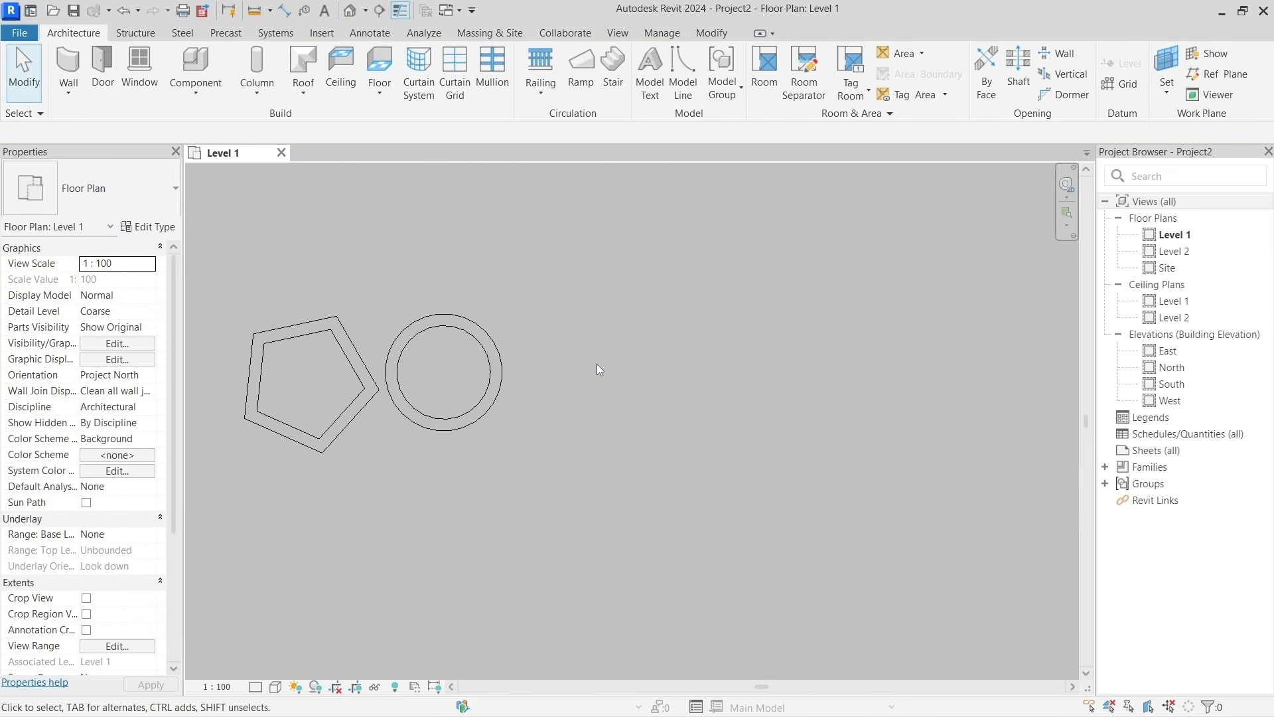
Draw a straight horizontal wall about 1900 mm long to the right of the circular wall and end the chain.
left_click(69, 63)
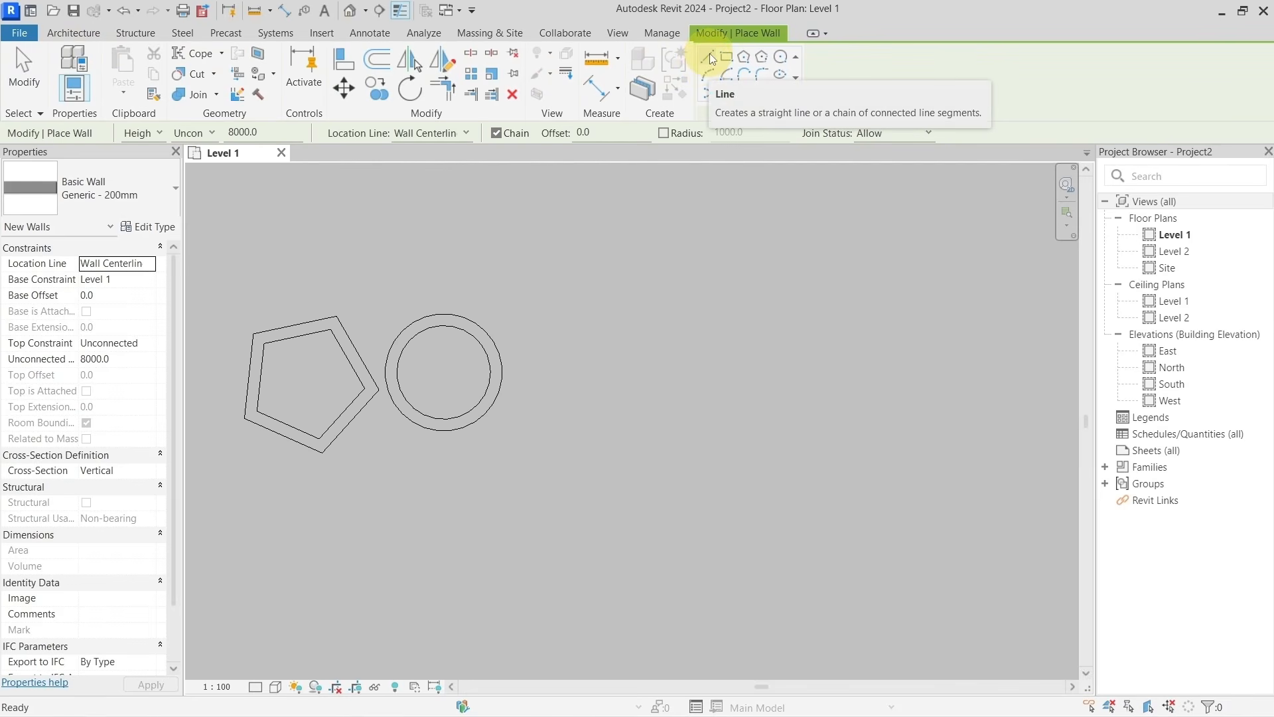
left_click(709, 57)
left_click(692, 376)
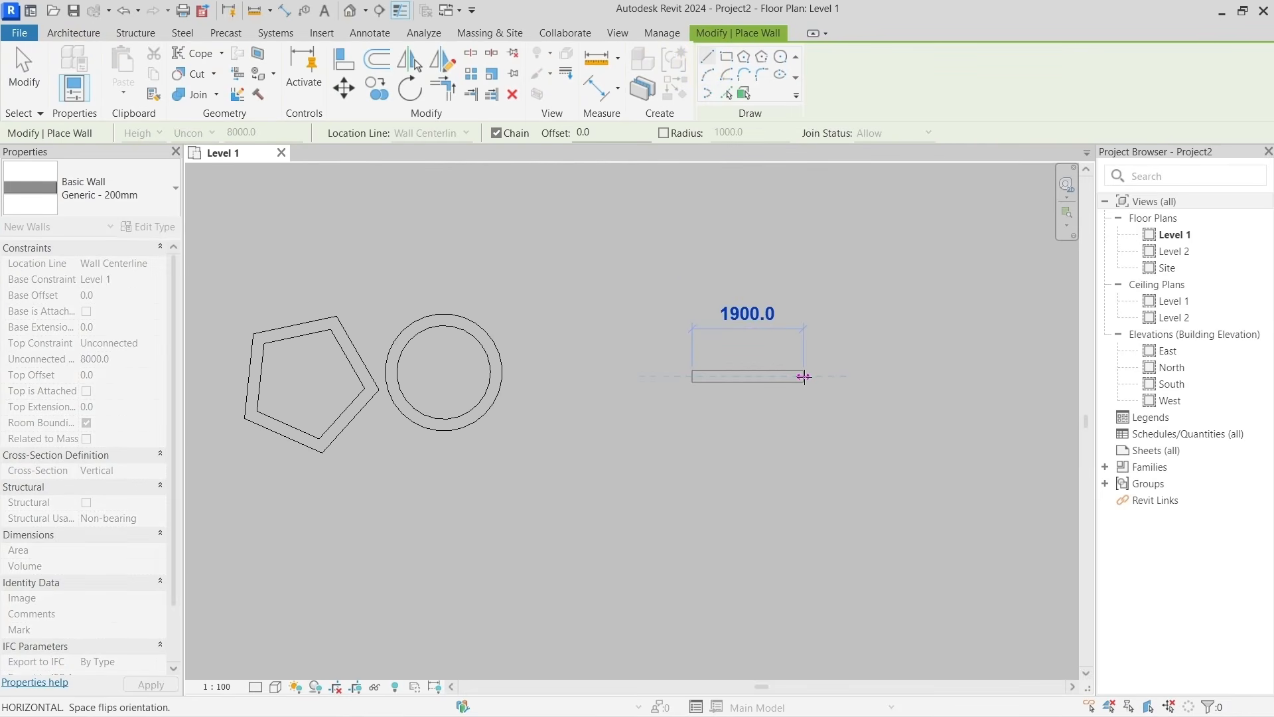
left_click(803, 376)
right_click(843, 358)
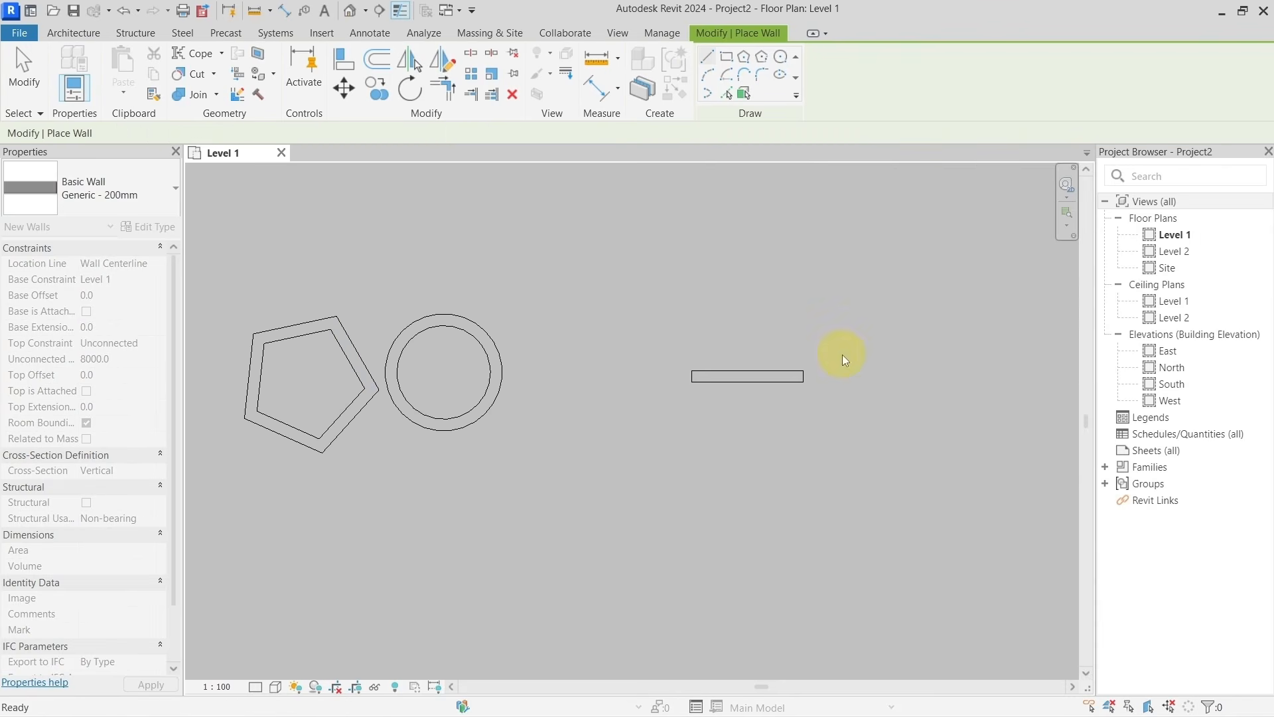
Draw a separate vertical wall about 2000 mm long, starting above and to the right of the horizontal wall.
left_click(859, 340)
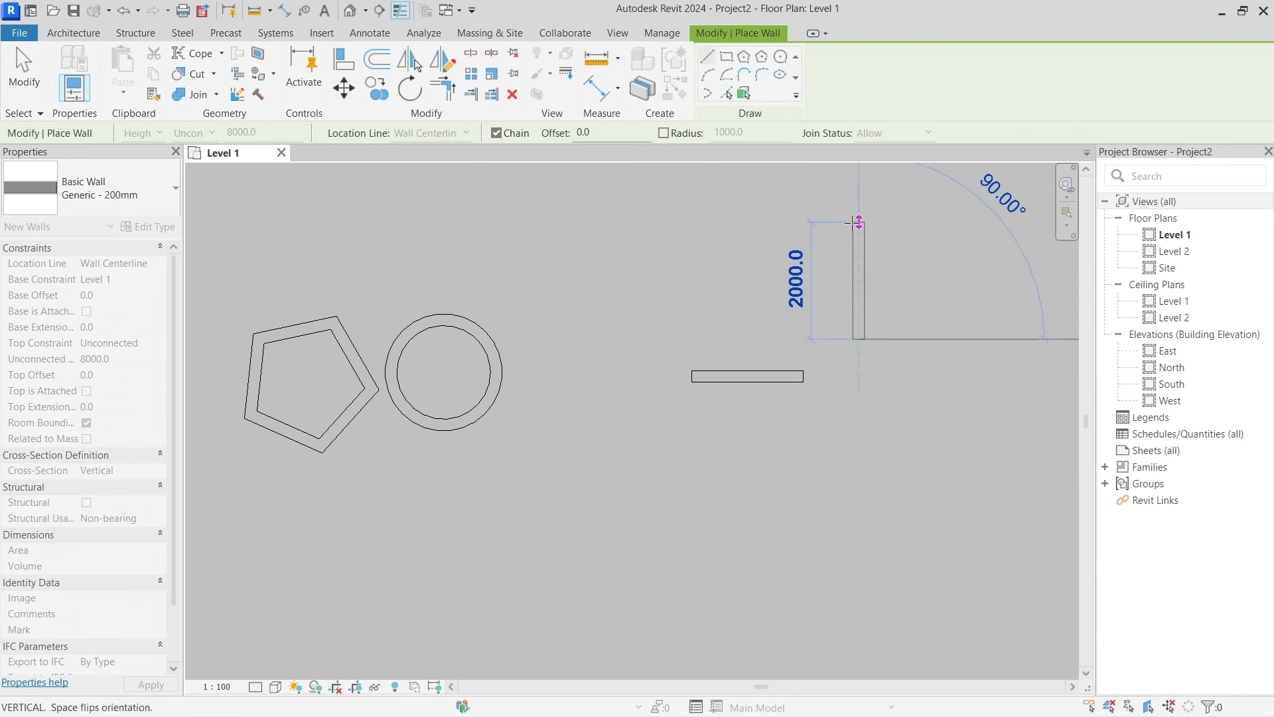
left_click(859, 223)
key("Escape")
Join the horizontal wall's right end to the vertical wall's lower end with a start-end-radius arc wall of radius 1000 mm and finish the wall command.
middle_click_drag(867, 296, 679, 352)
scroll(648, 398, "up", 4)
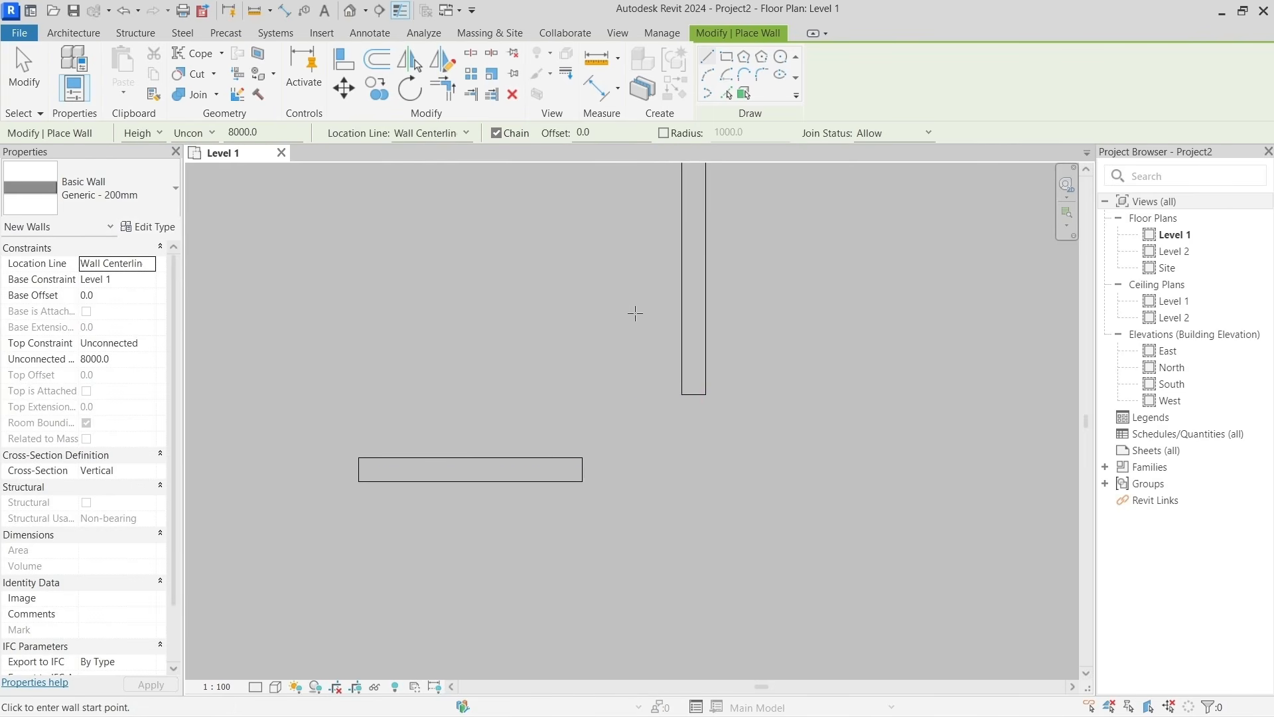
left_click(709, 79)
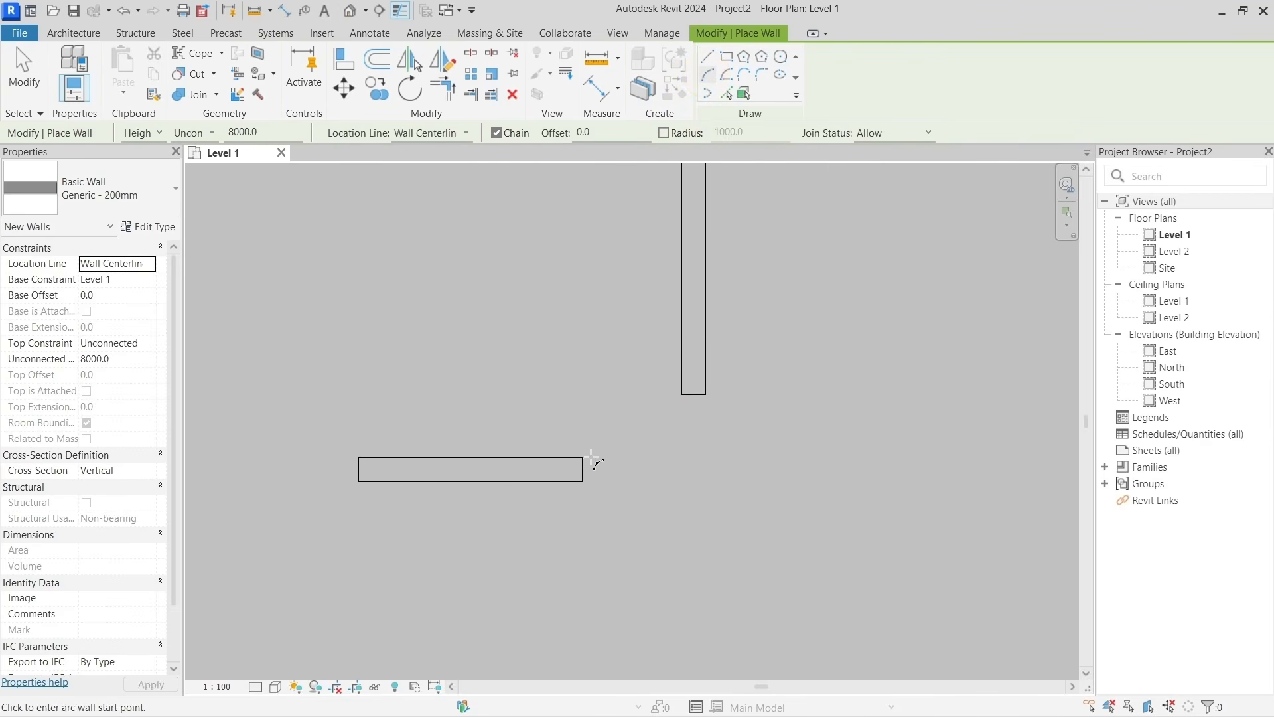
left_click(583, 470)
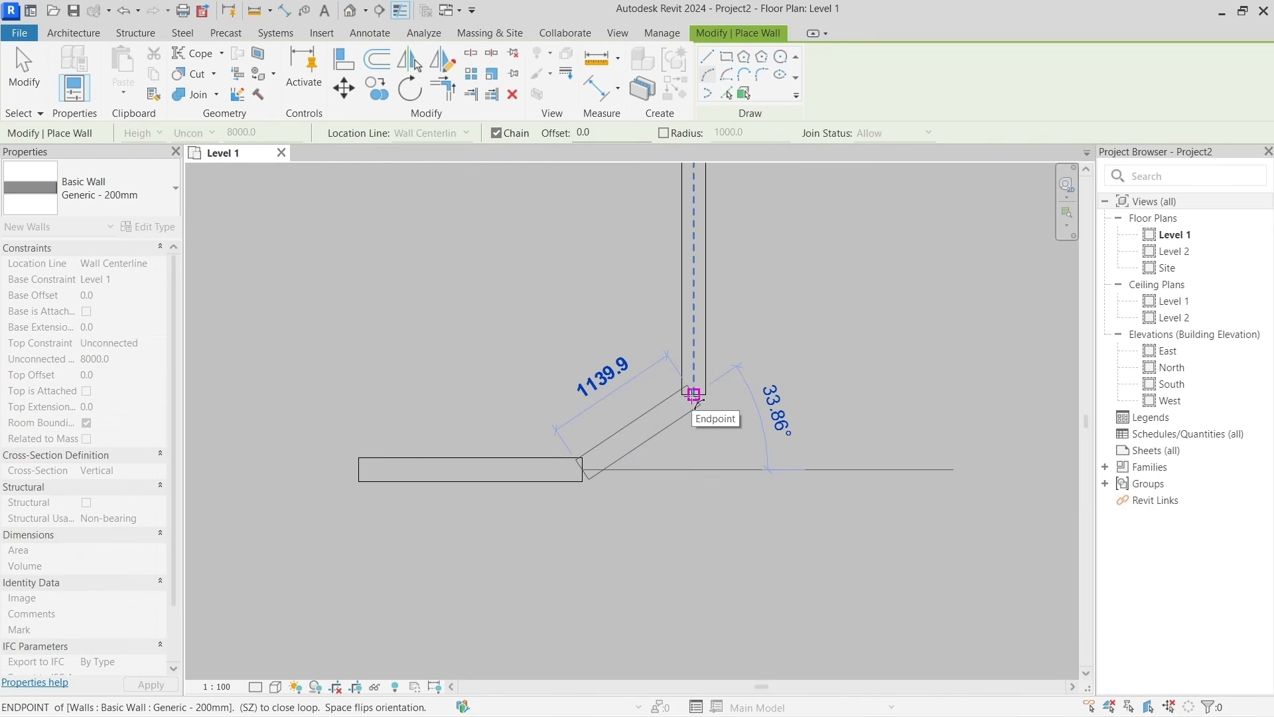
left_click(693, 395)
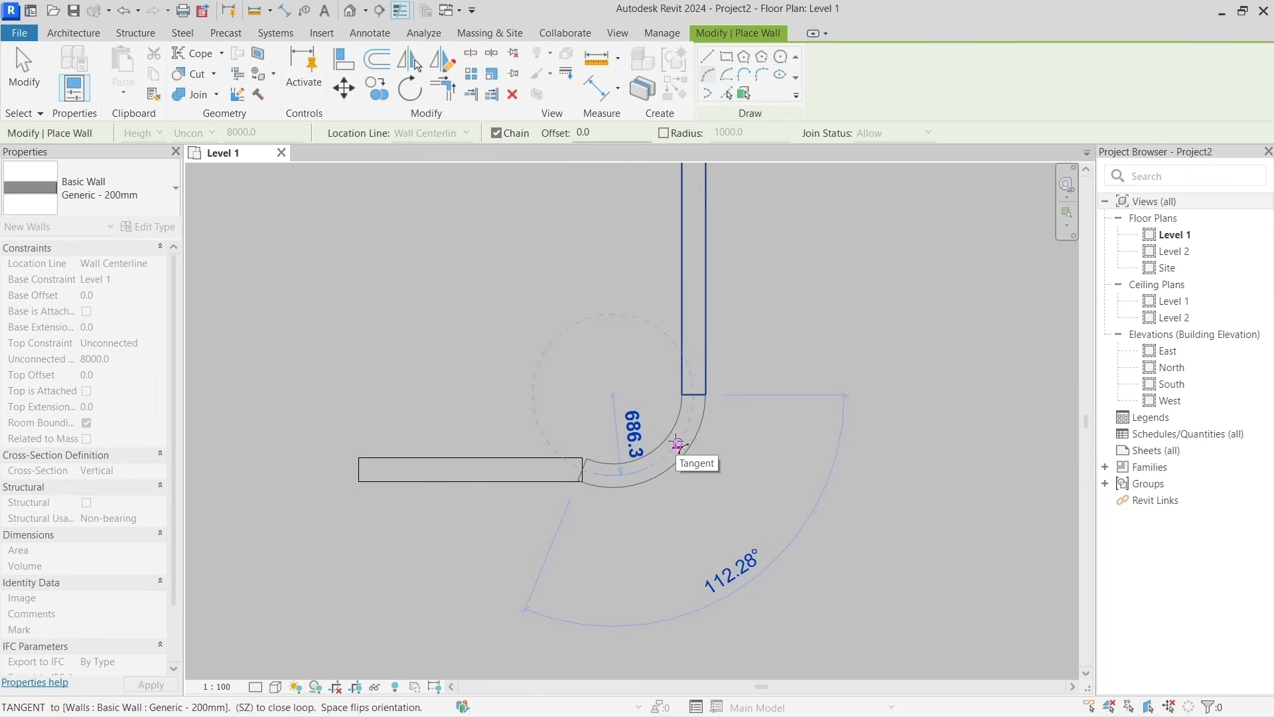
type("1000")
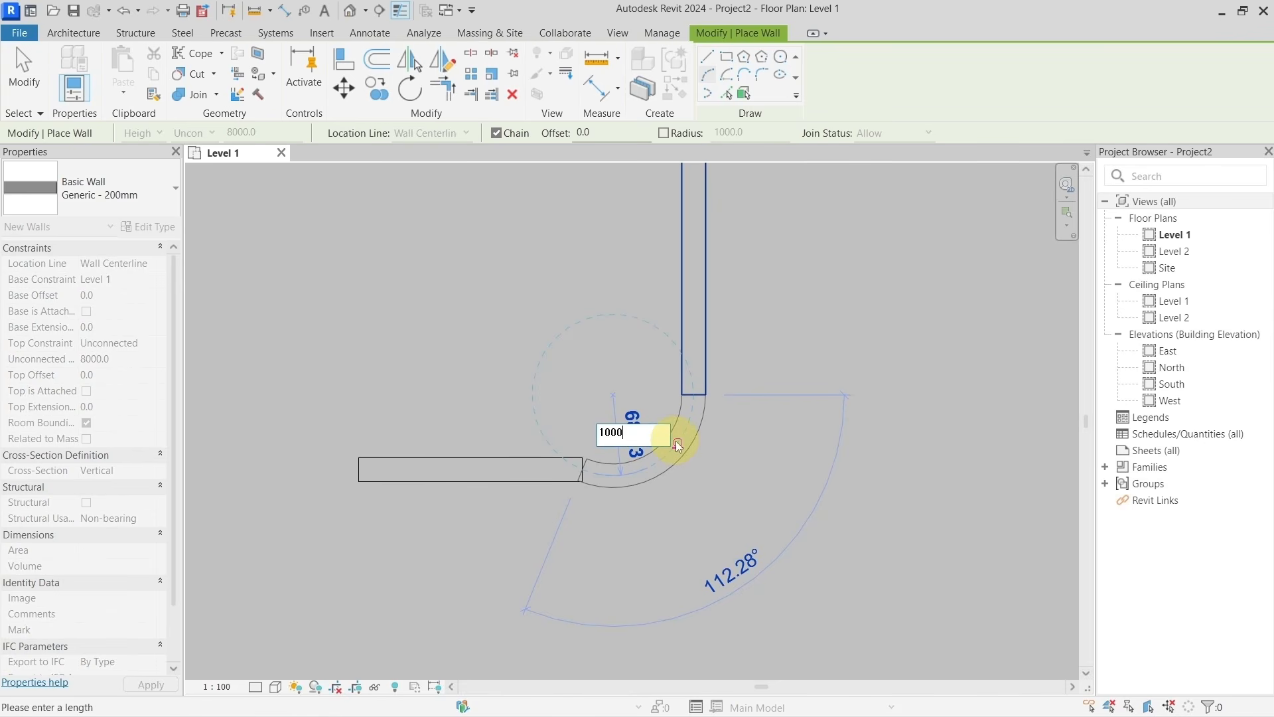
key("Return")
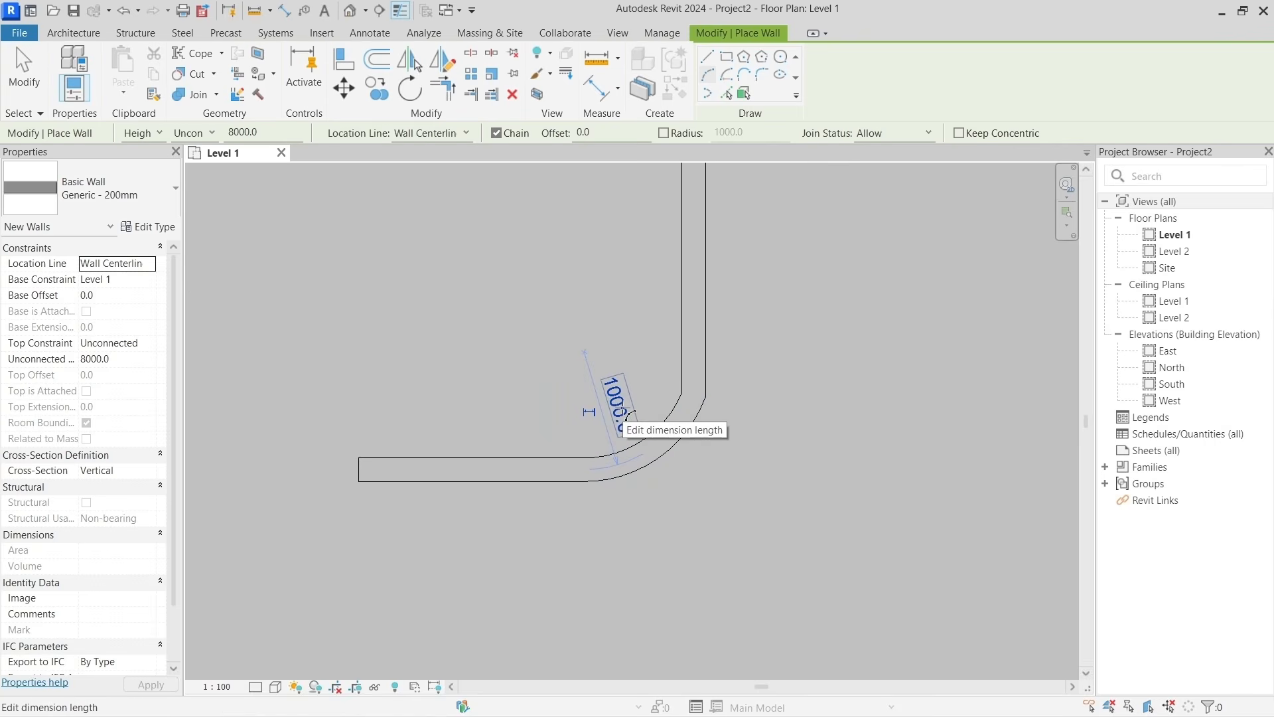
key("Escape")
key("Escape")
Set the radius of the arc wall joining the horizontal and vertical walls to 1500 mm and deselect it.
left_click(675, 428)
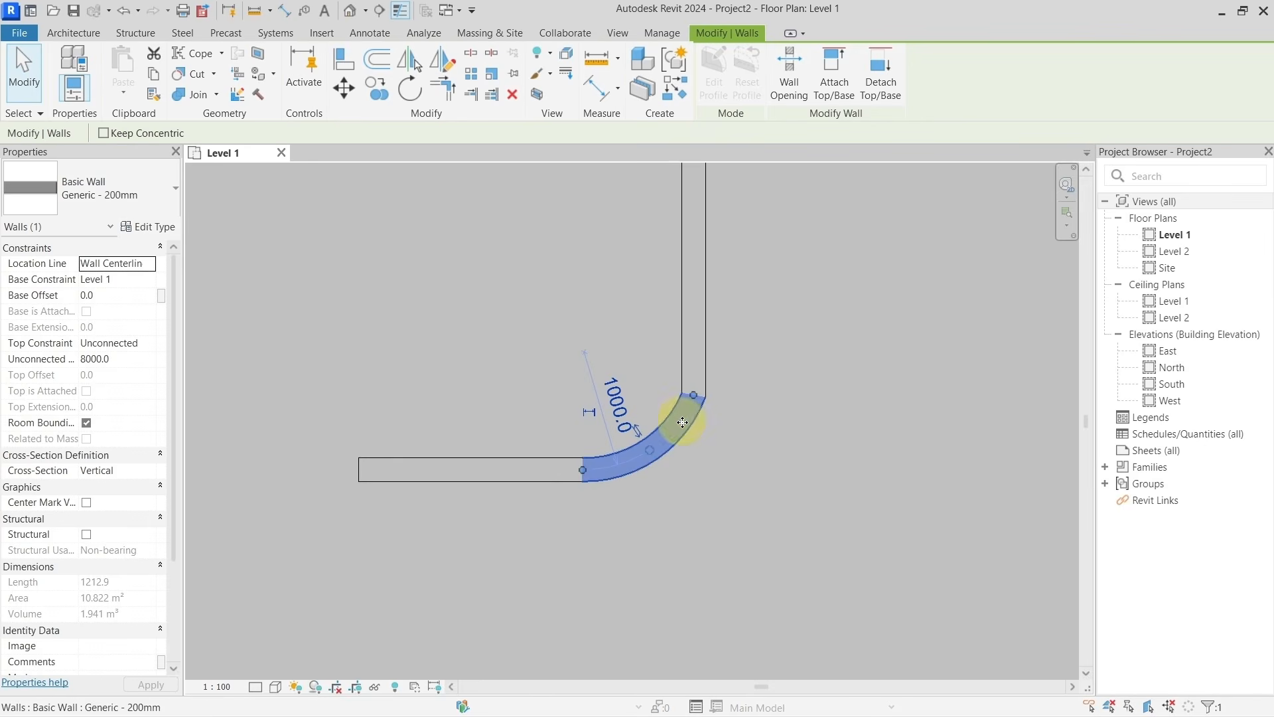
mouse_move(583, 470)
left_mouse_down()
mouse_move(541, 470)
mouse_move(584, 467)
left_mouse_up()
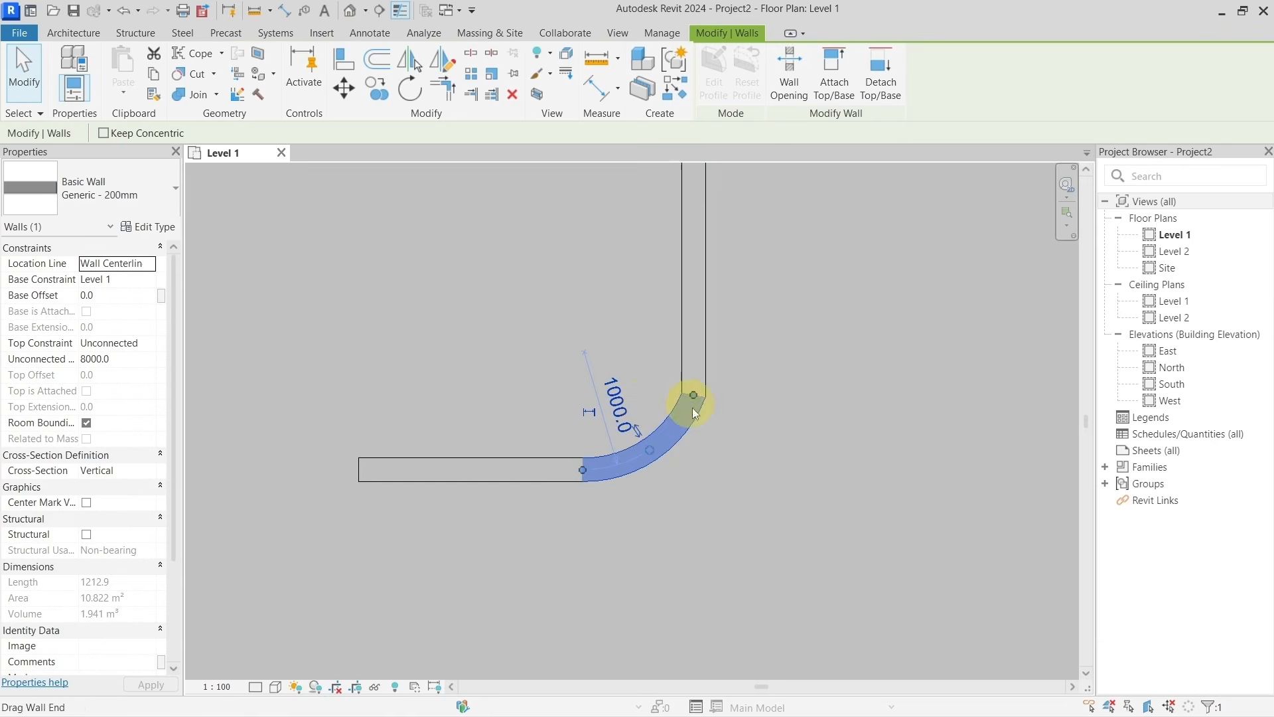
left_click(628, 399)
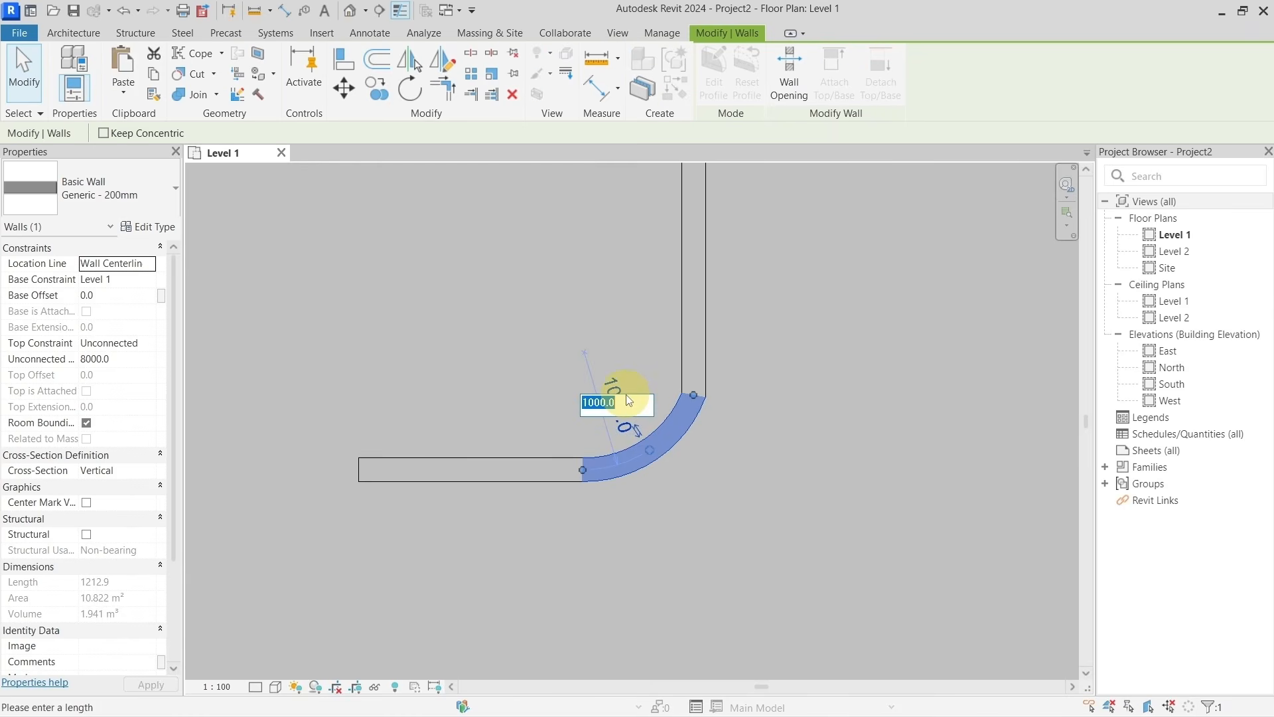
type("1500")
key("Return")
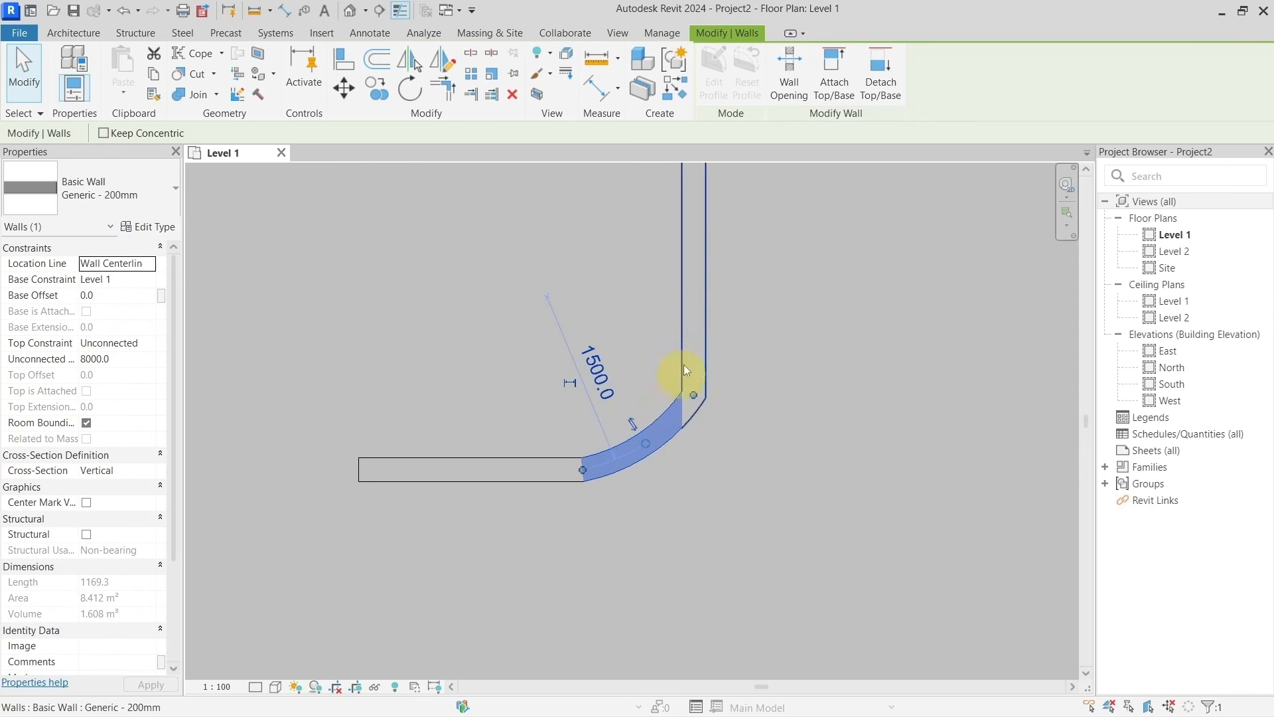
left_click(642, 357)
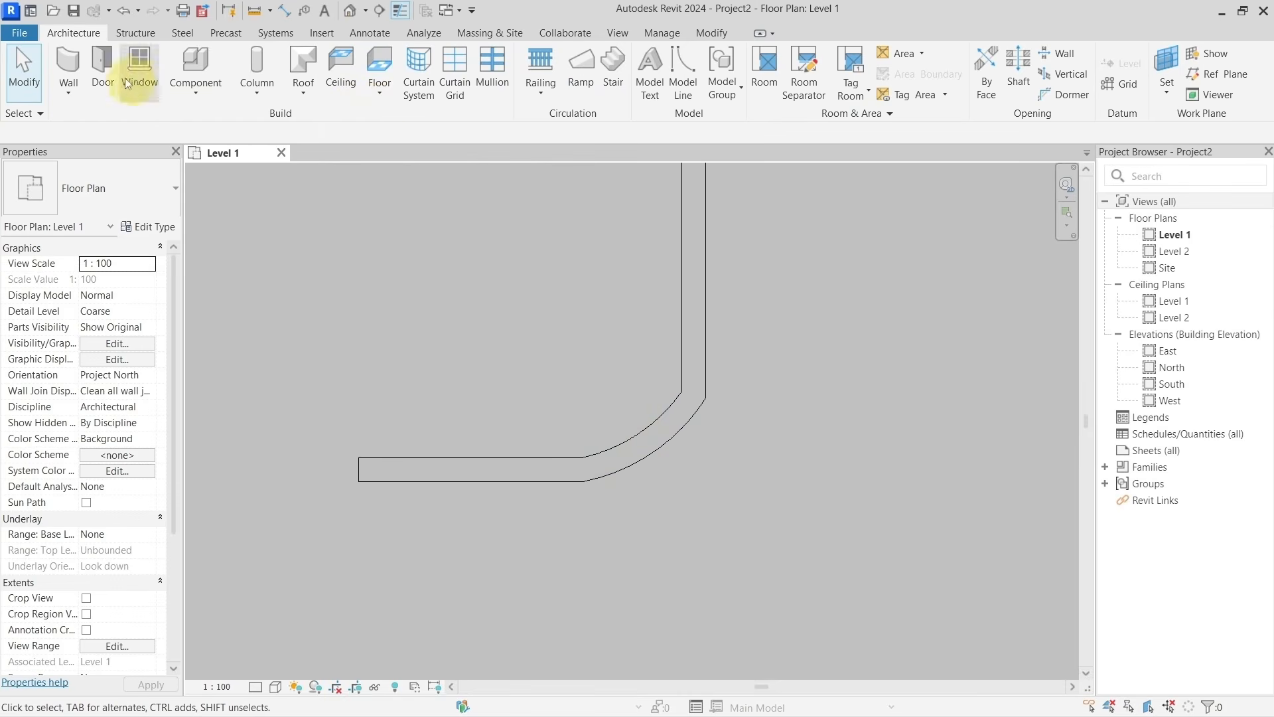
Draw a separate center-ends arc wall with a radius of about 906 mm and a sweep of about 118° right of the joined walls.
left_click(69, 63)
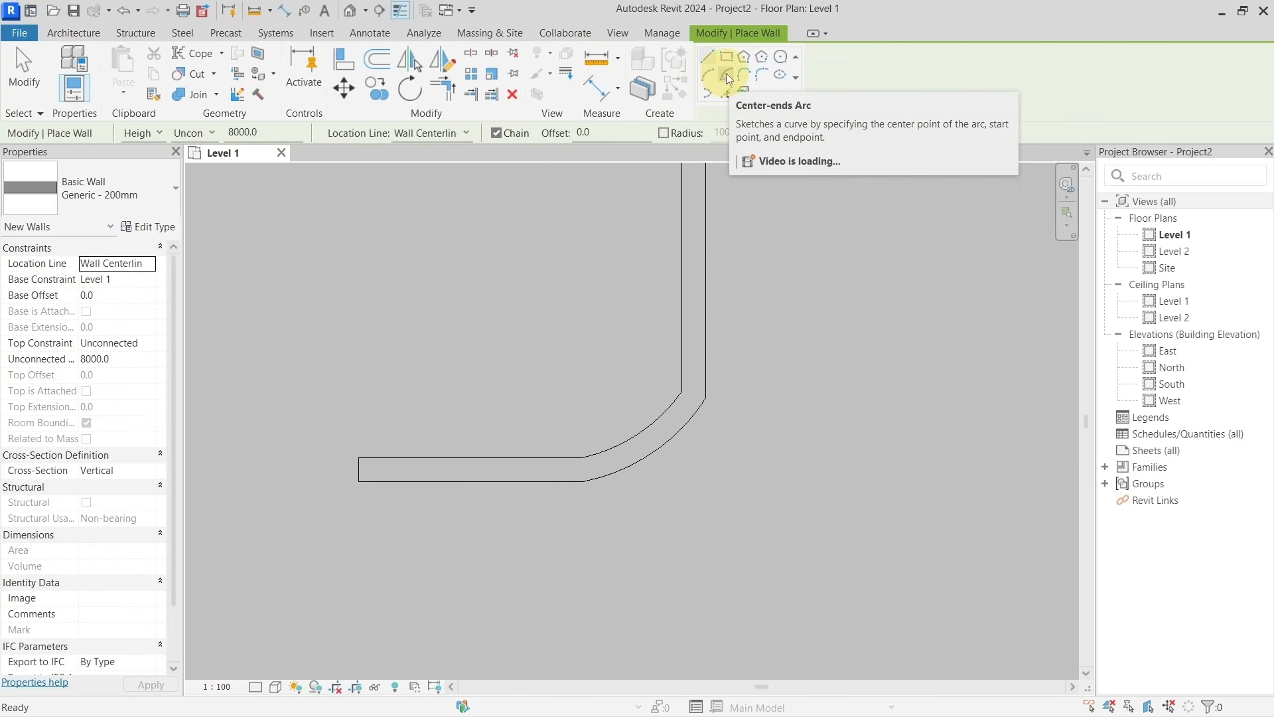
left_click(730, 78)
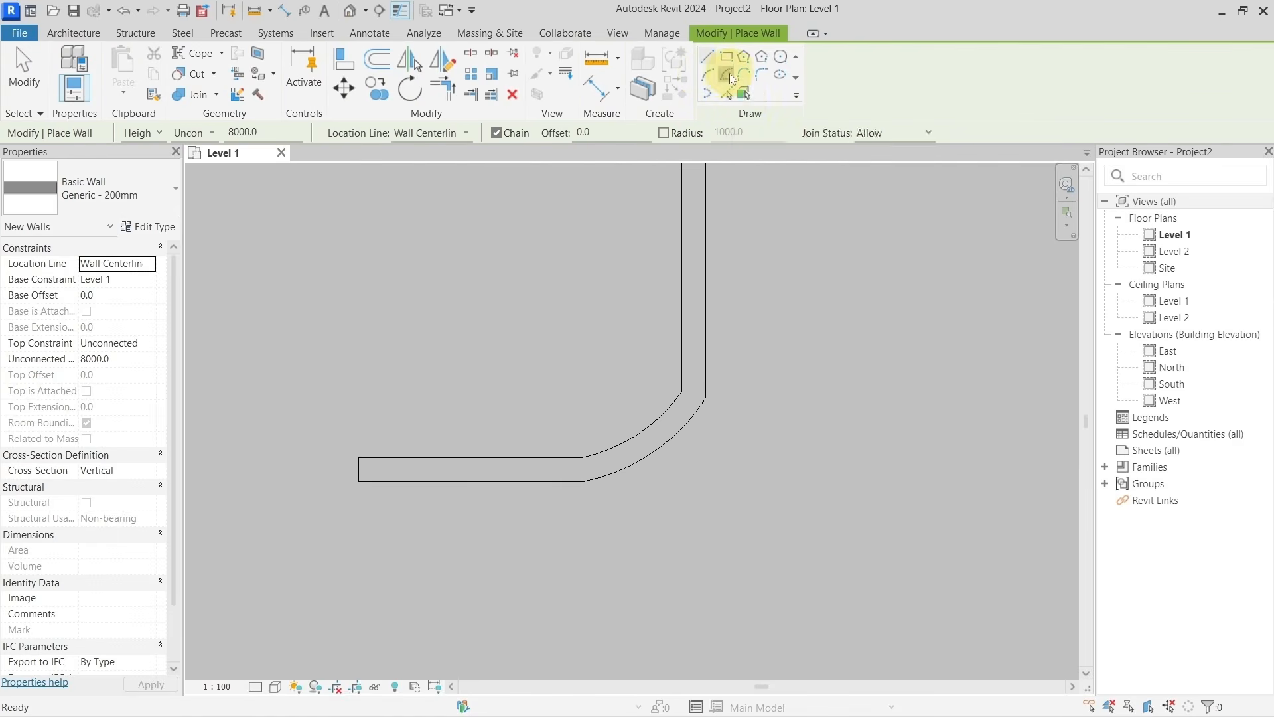
left_click(884, 398)
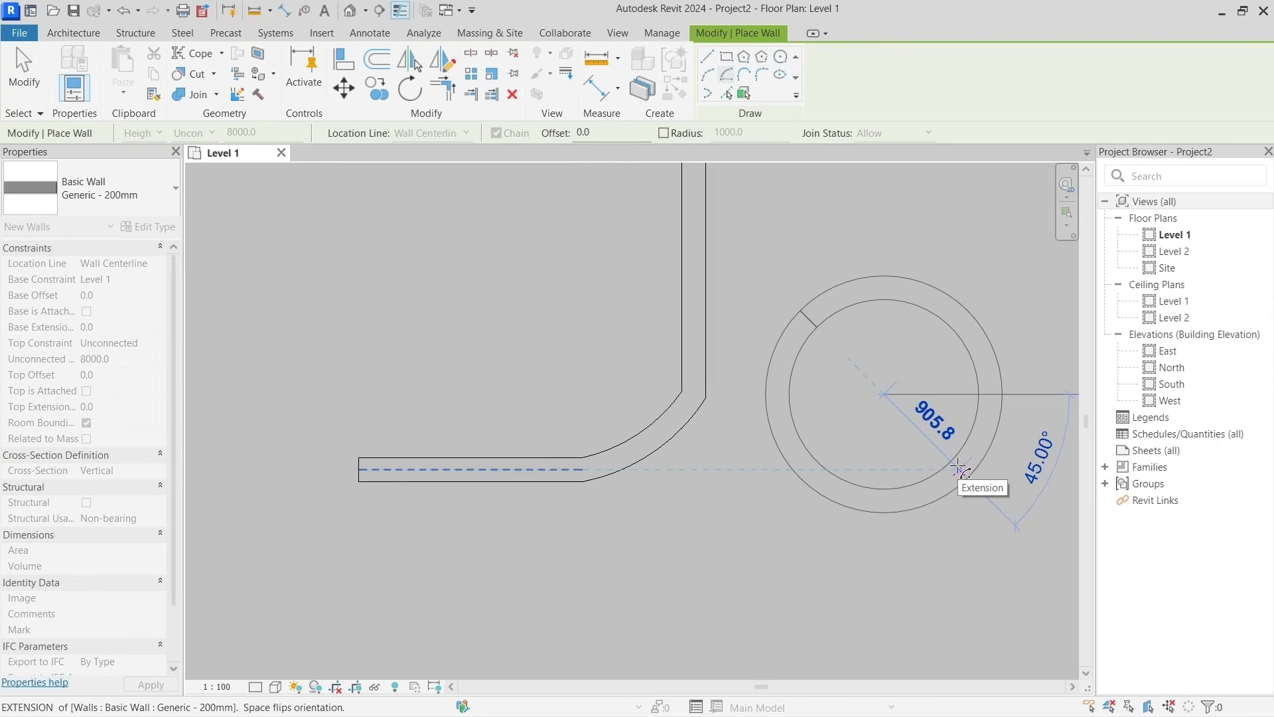
left_click(958, 468)
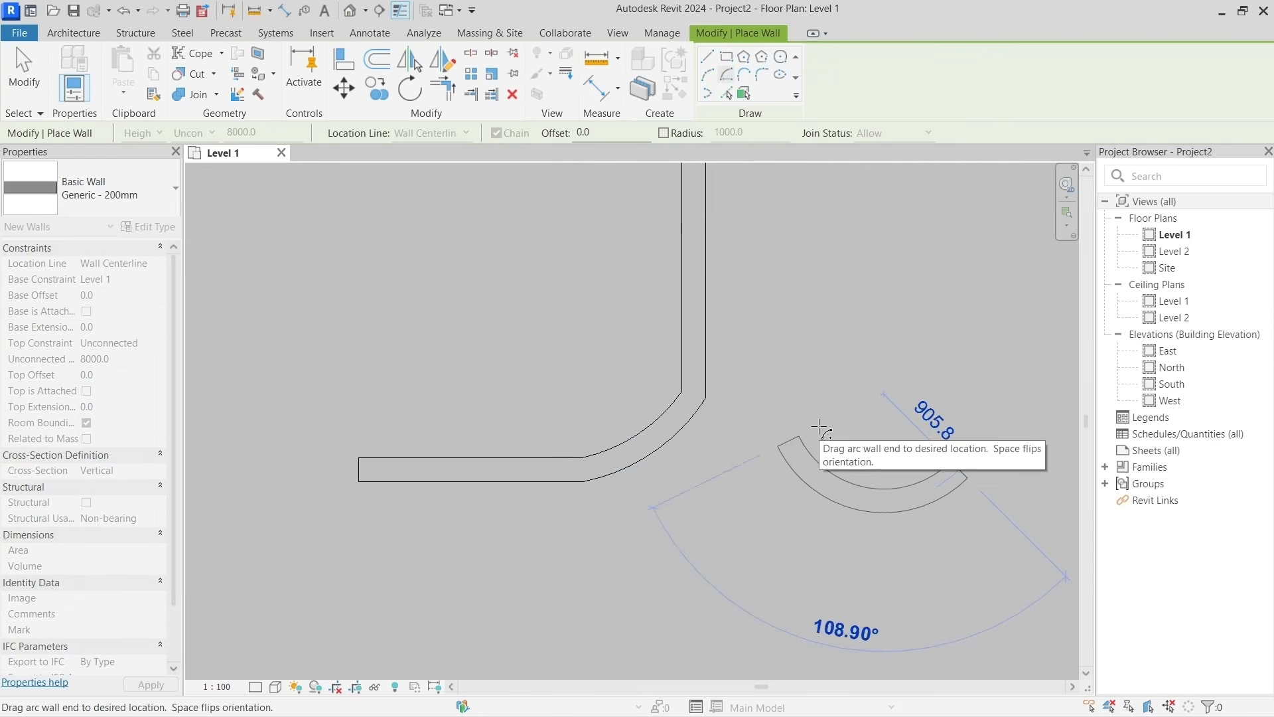
left_click(783, 426)
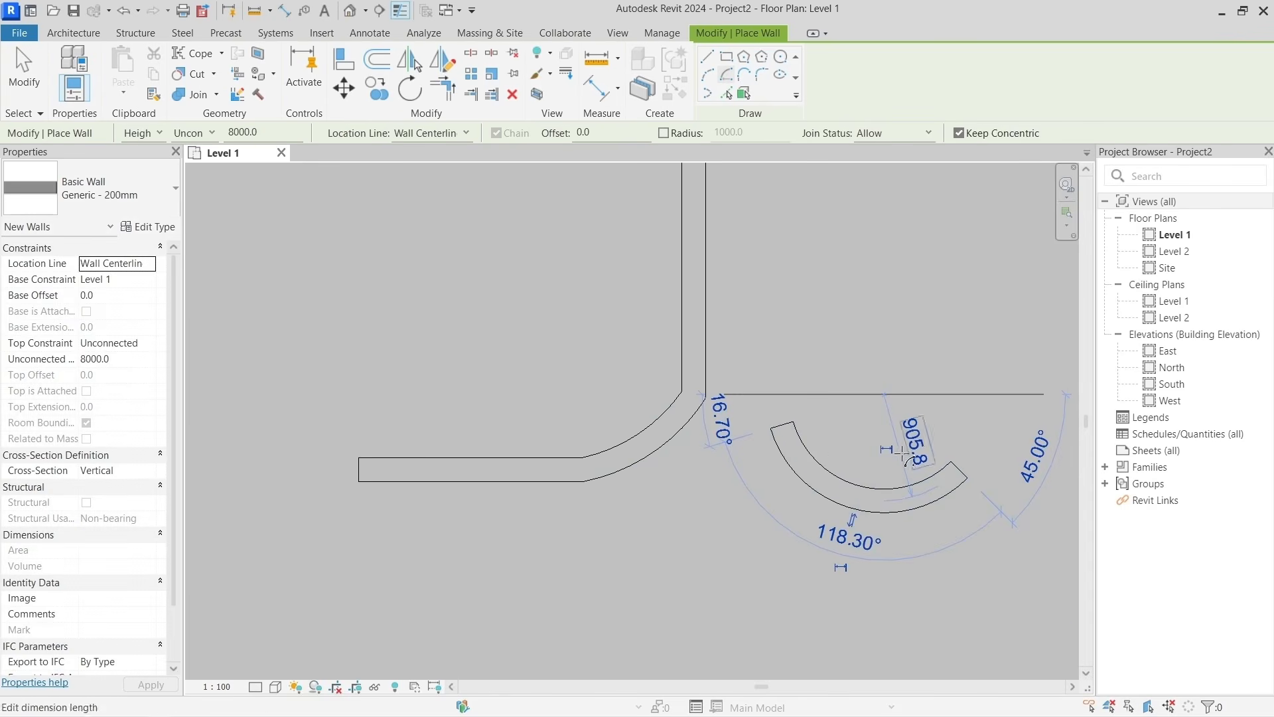
key("Escape")
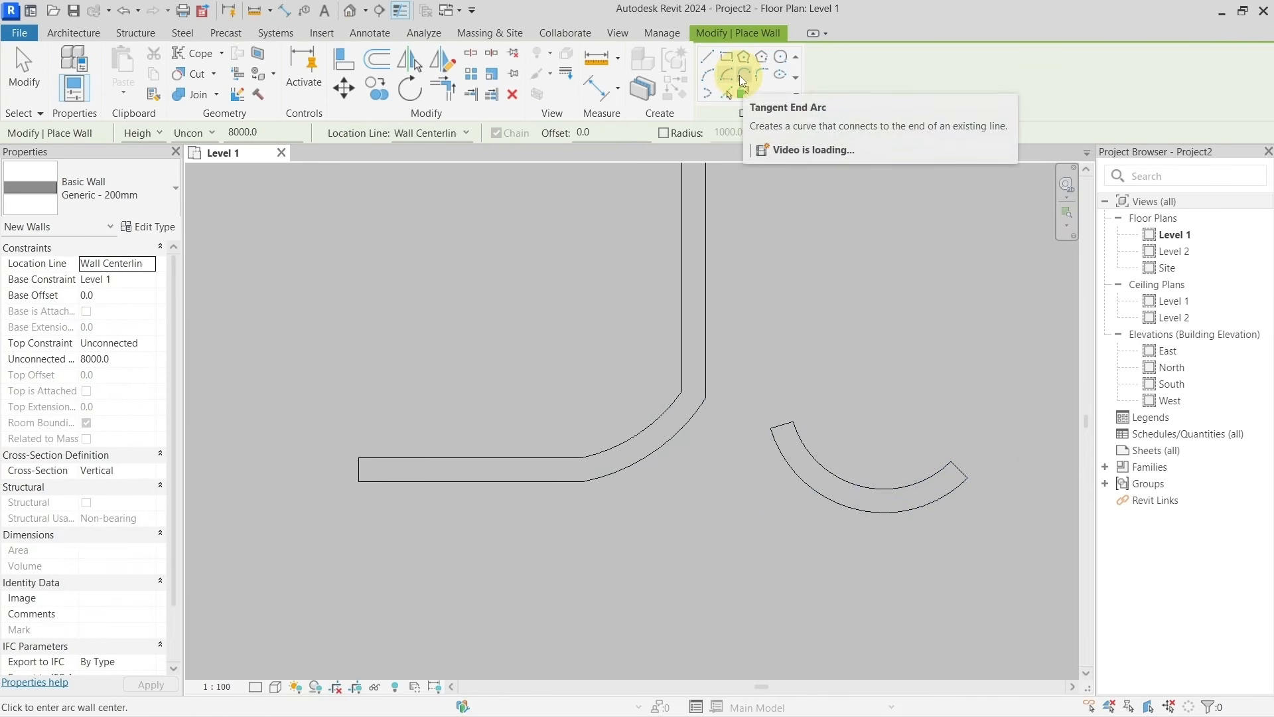
Draw a straight horizontal wall to the right of the separate arc wall and end the chain.
scroll(789, 325, "down", 2)
middle_click_drag(789, 327, 538, 340)
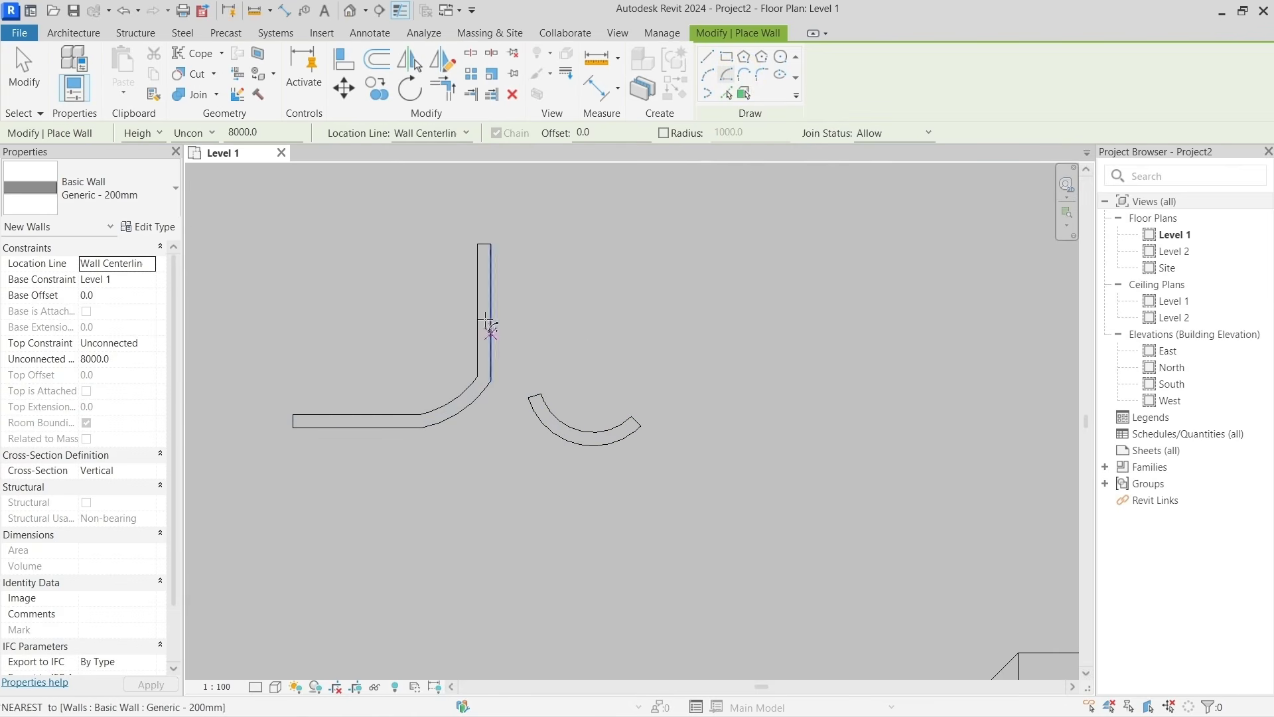
left_click(707, 58)
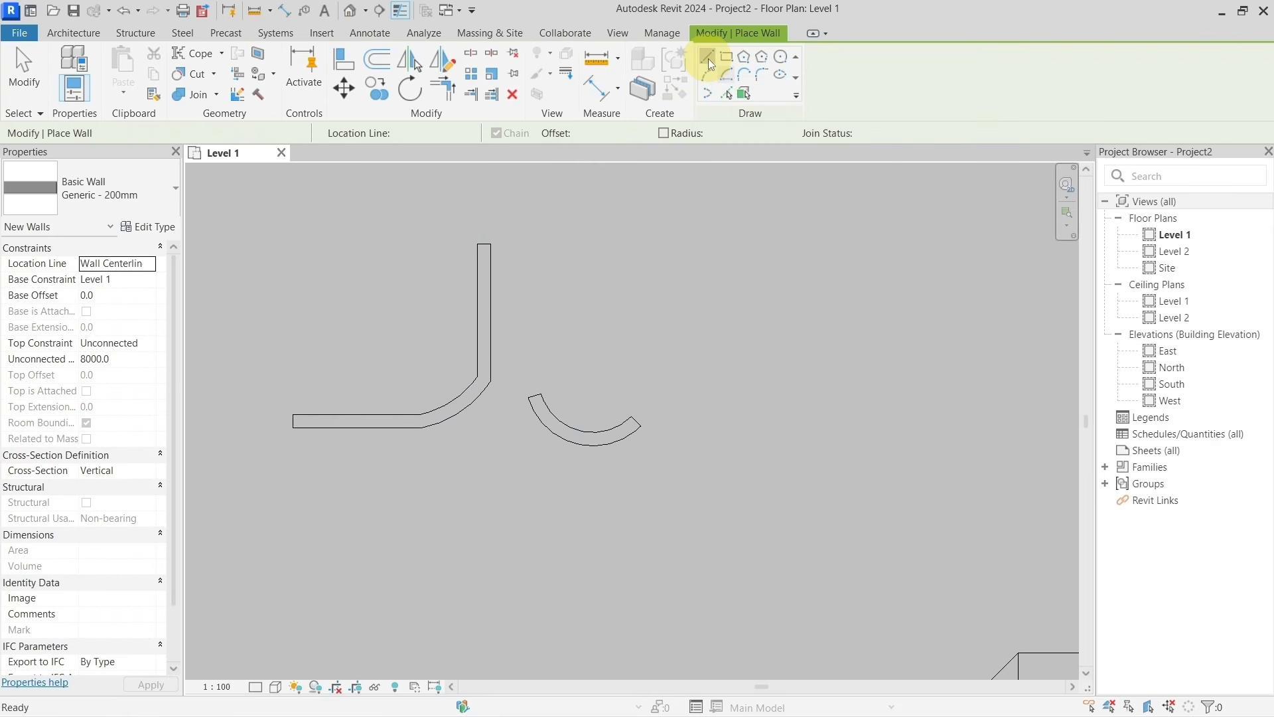
left_click(779, 438)
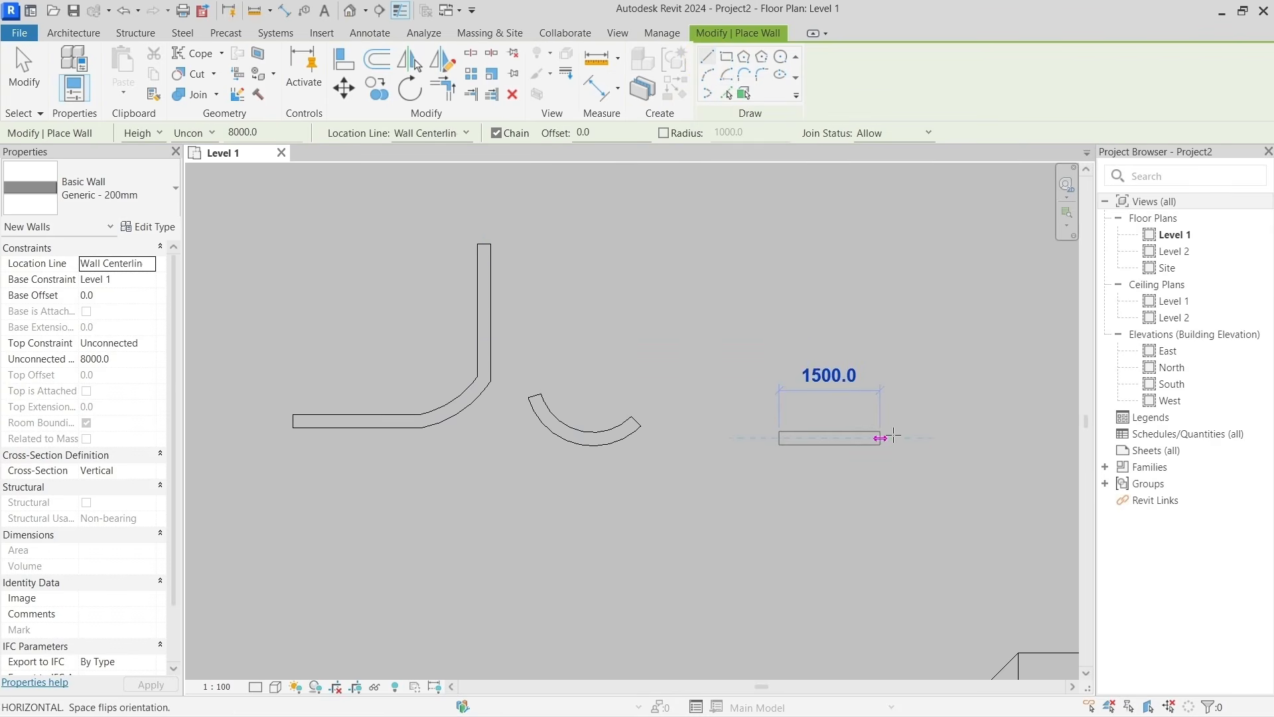
left_click(934, 438)
key("Escape")
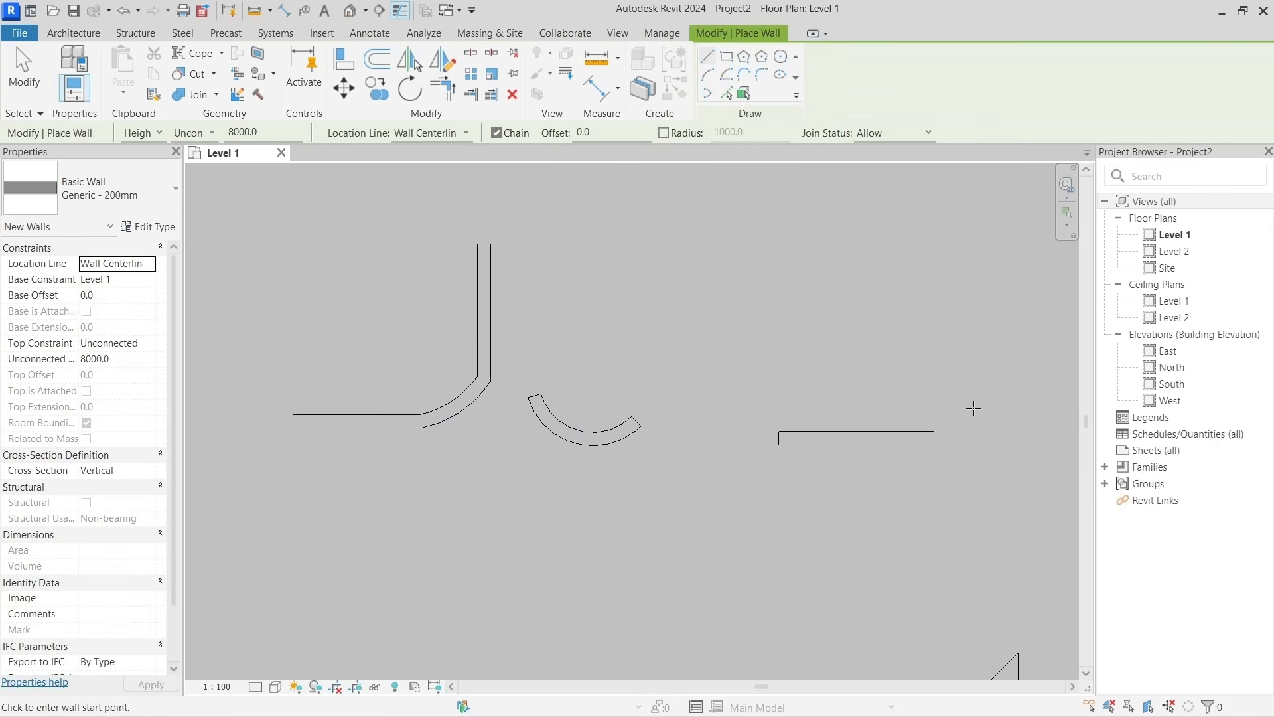
Draw a separate vertical wall about 2500 mm long, starting above and to the right of the new horizontal wall.
left_click(997, 391)
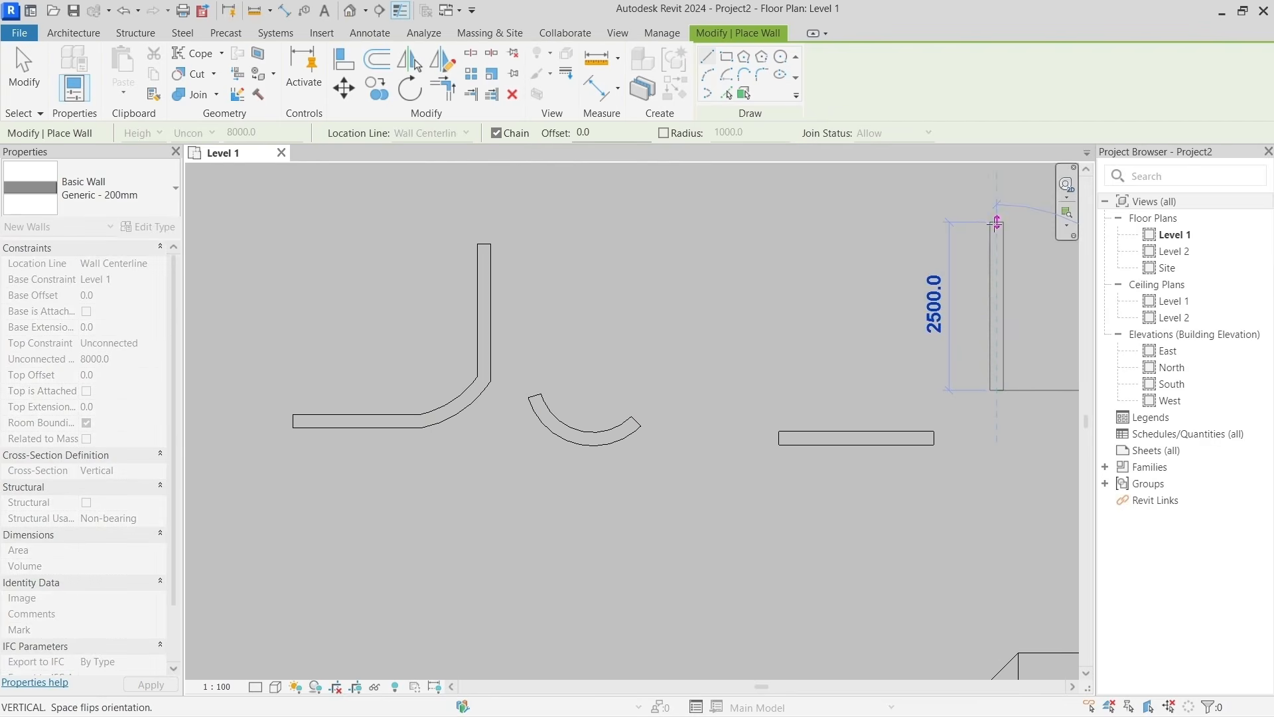
left_click(995, 225)
key("Escape")
Join the horizontal wall's right end to the 2500 mm vertical wall's lower end with a tangent end arc wall and finish the wall command.
middle_click_drag(825, 251, 558, 261)
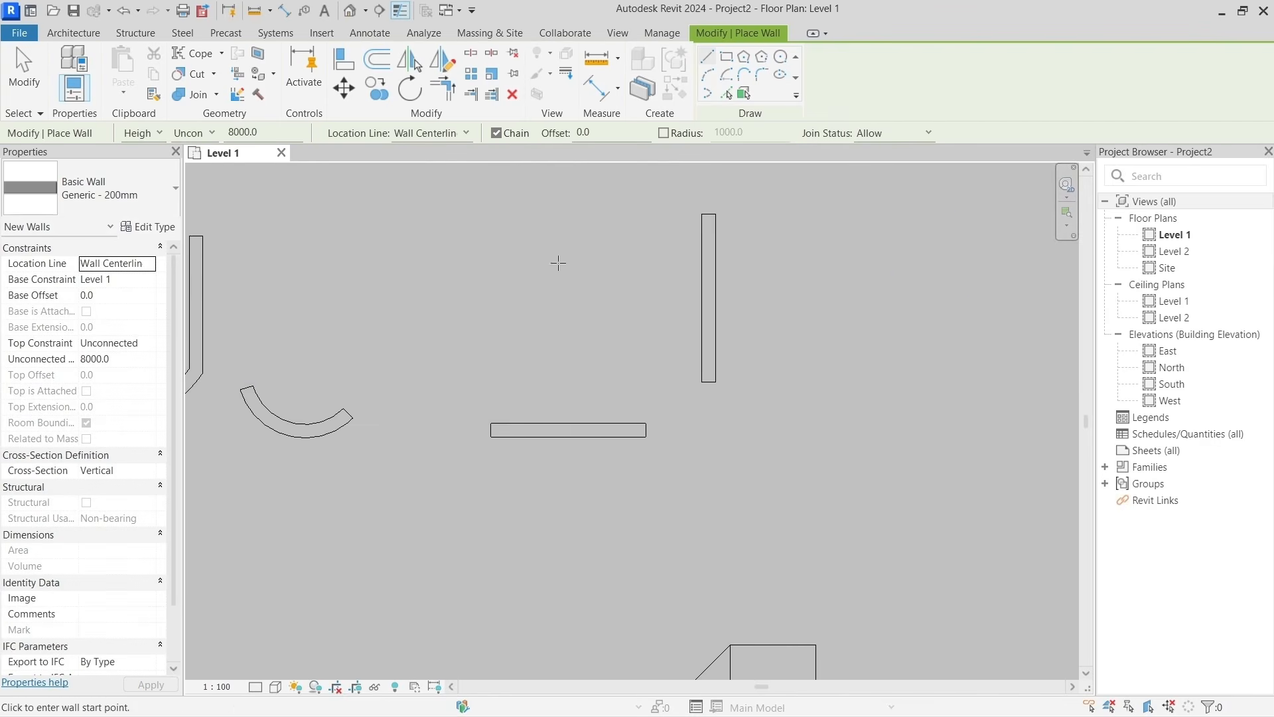
scroll(636, 325, "up", 1)
scroll(636, 324, "up", 1)
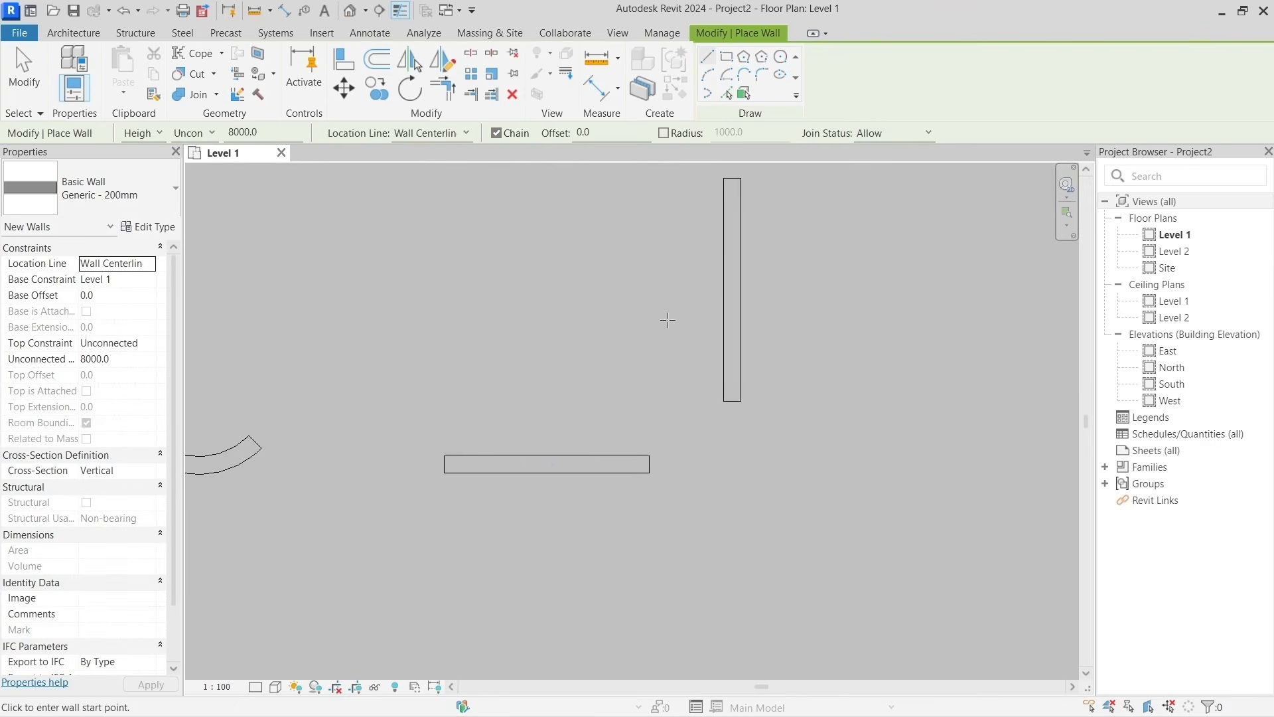
left_click(744, 77)
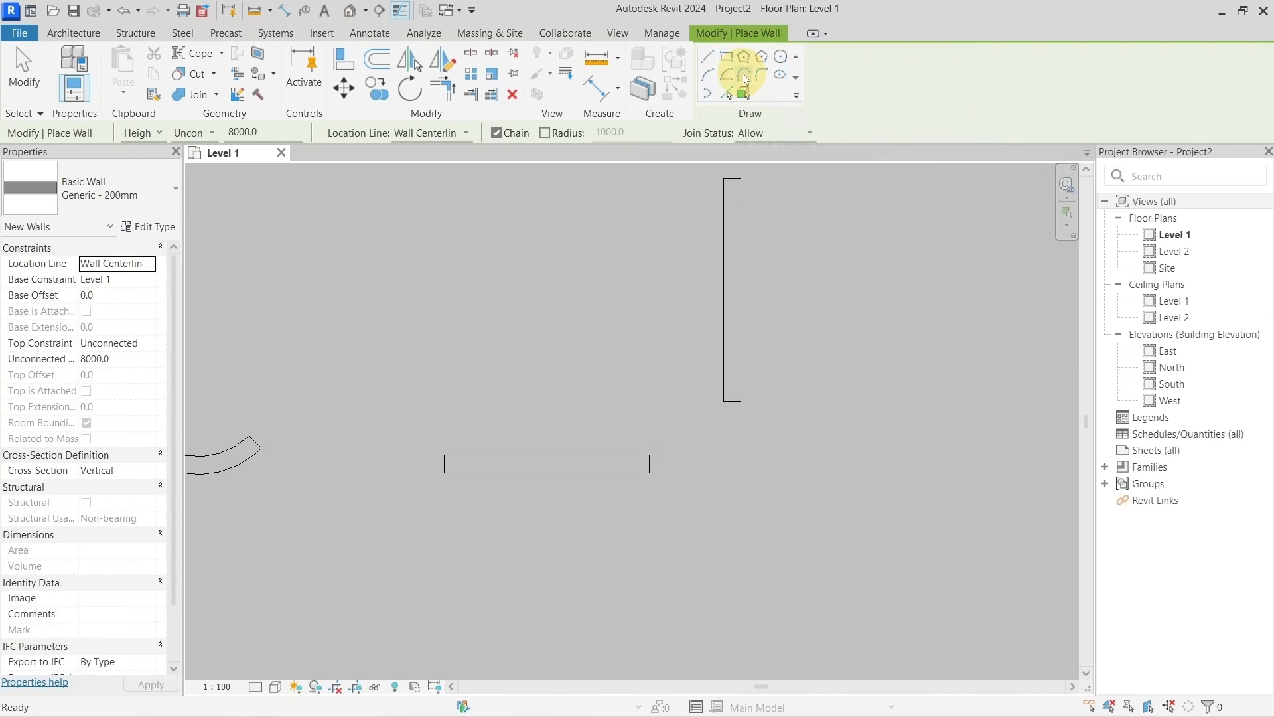
left_click(649, 464)
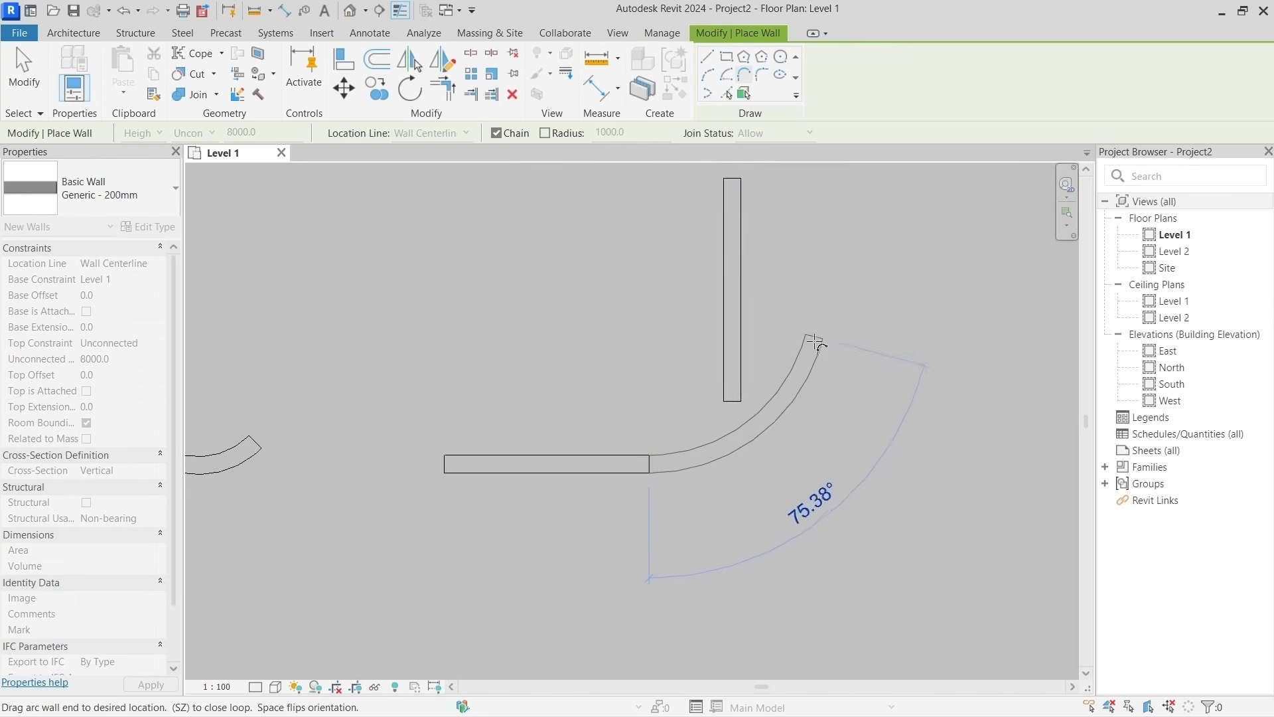
left_click(733, 403)
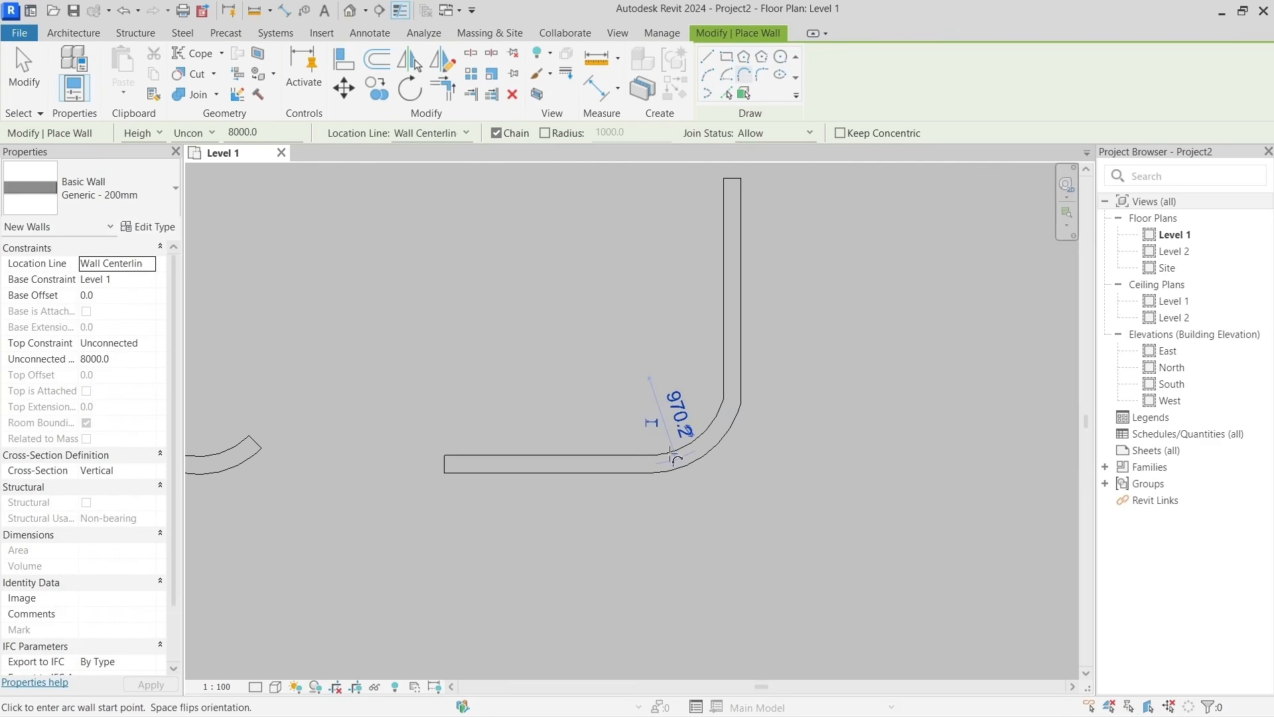
key("Escape")
key("Escape")
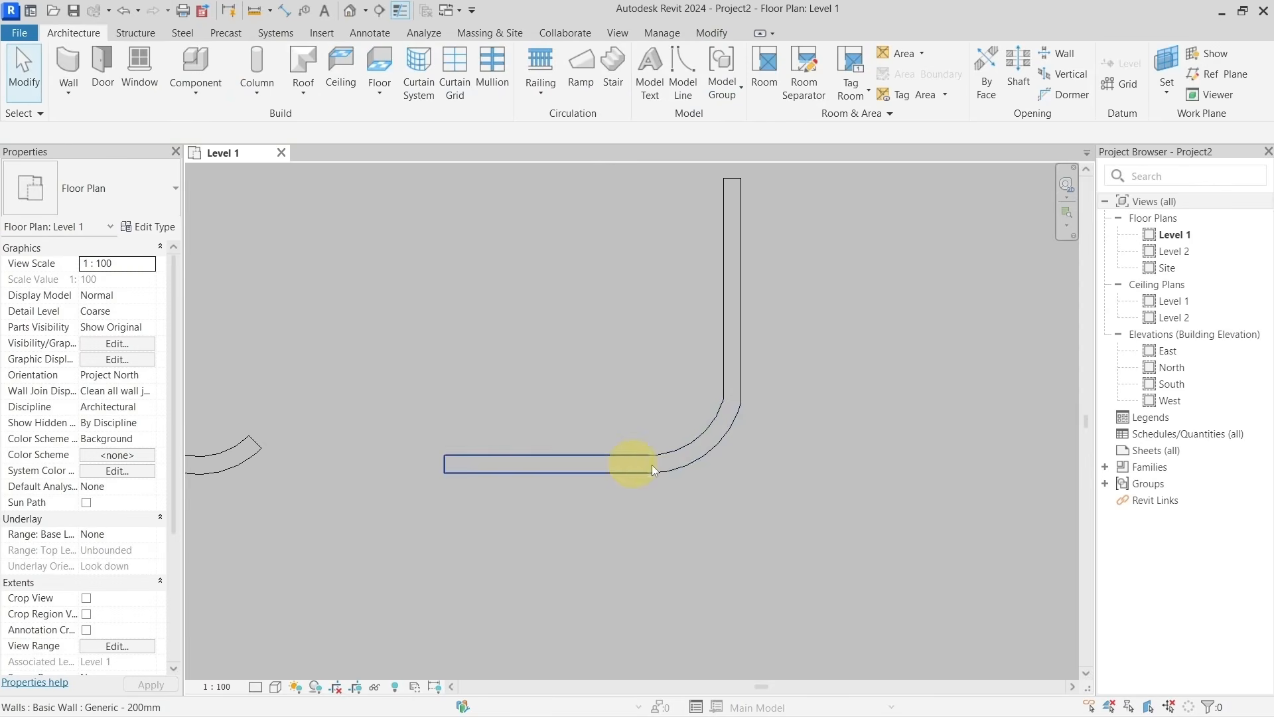
Draw another straight horizontal wall about 1700 mm long to the right of the tangent-arc walls and end the chain.
left_click(71, 60)
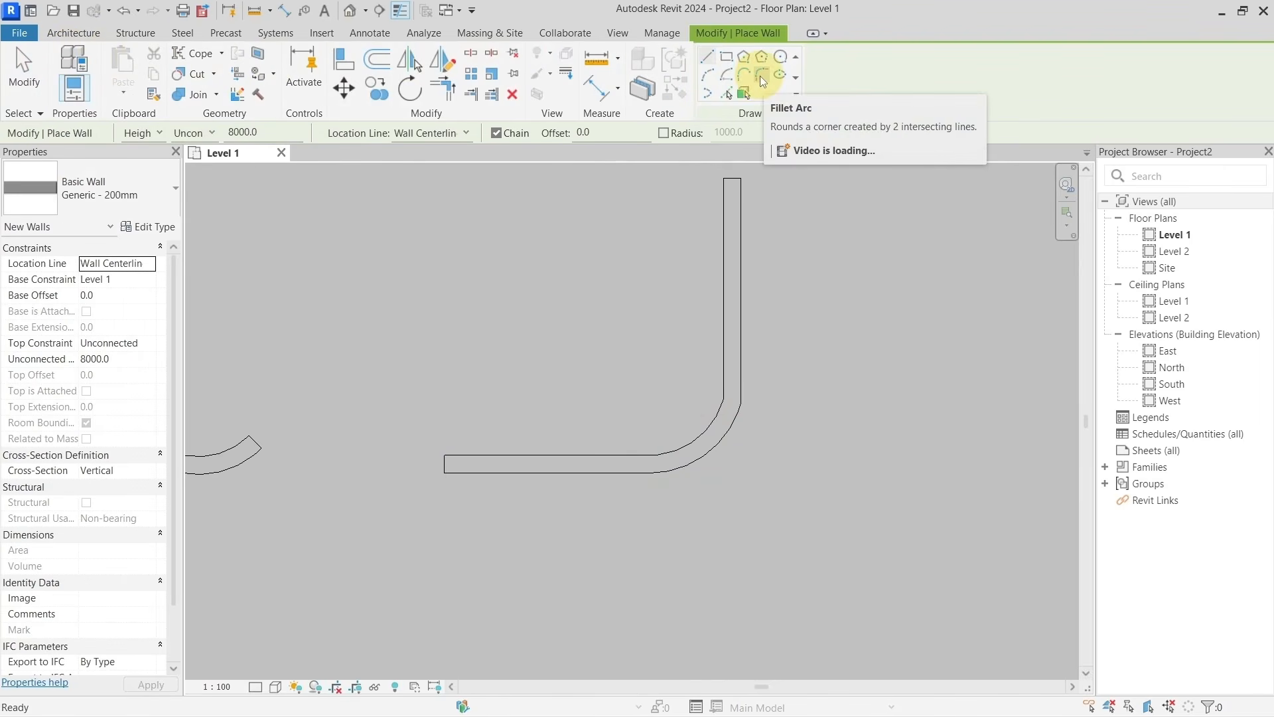
left_click(723, 334)
left_click(705, 58)
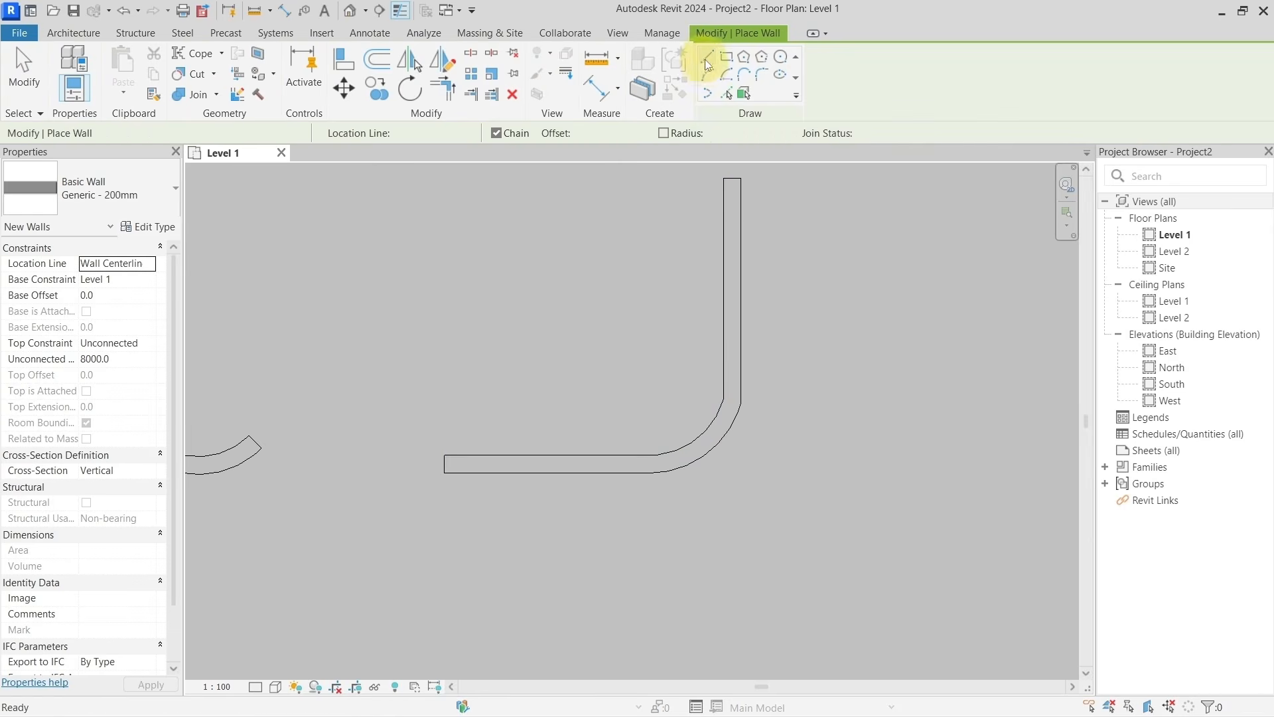
scroll(863, 351, "down", 3)
middle_click_drag(896, 355, 601, 351)
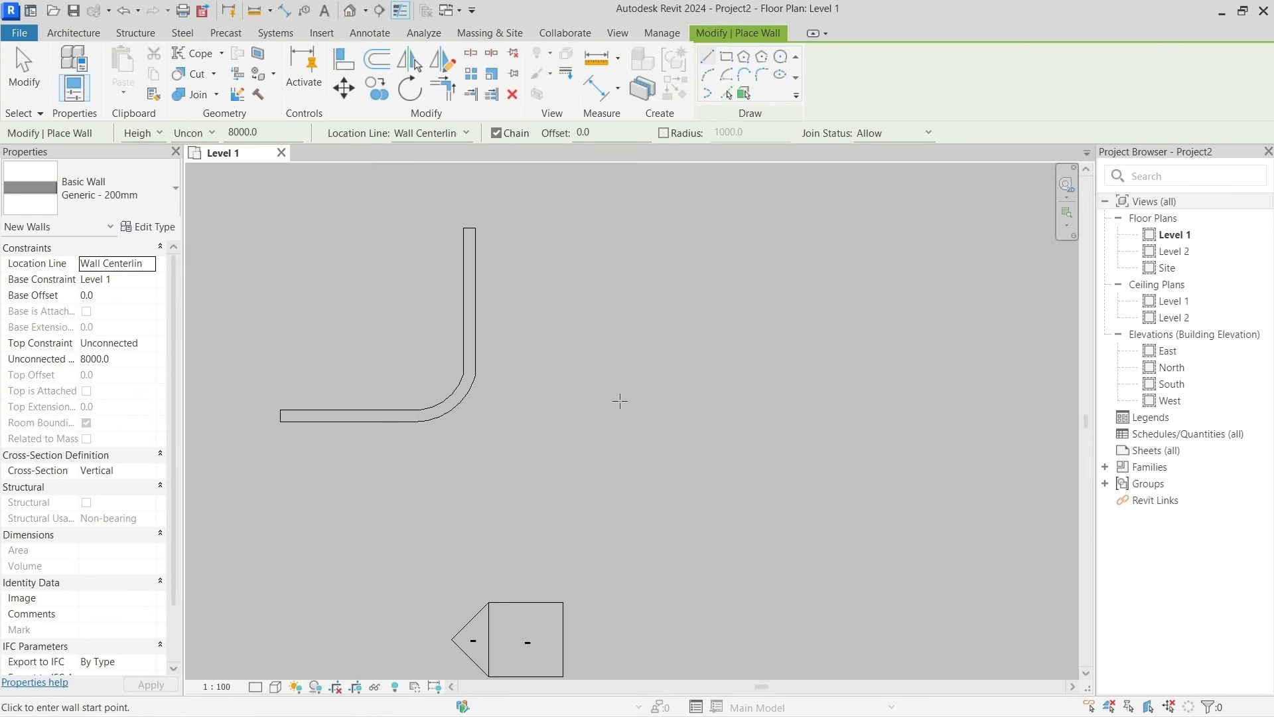
left_click(616, 416)
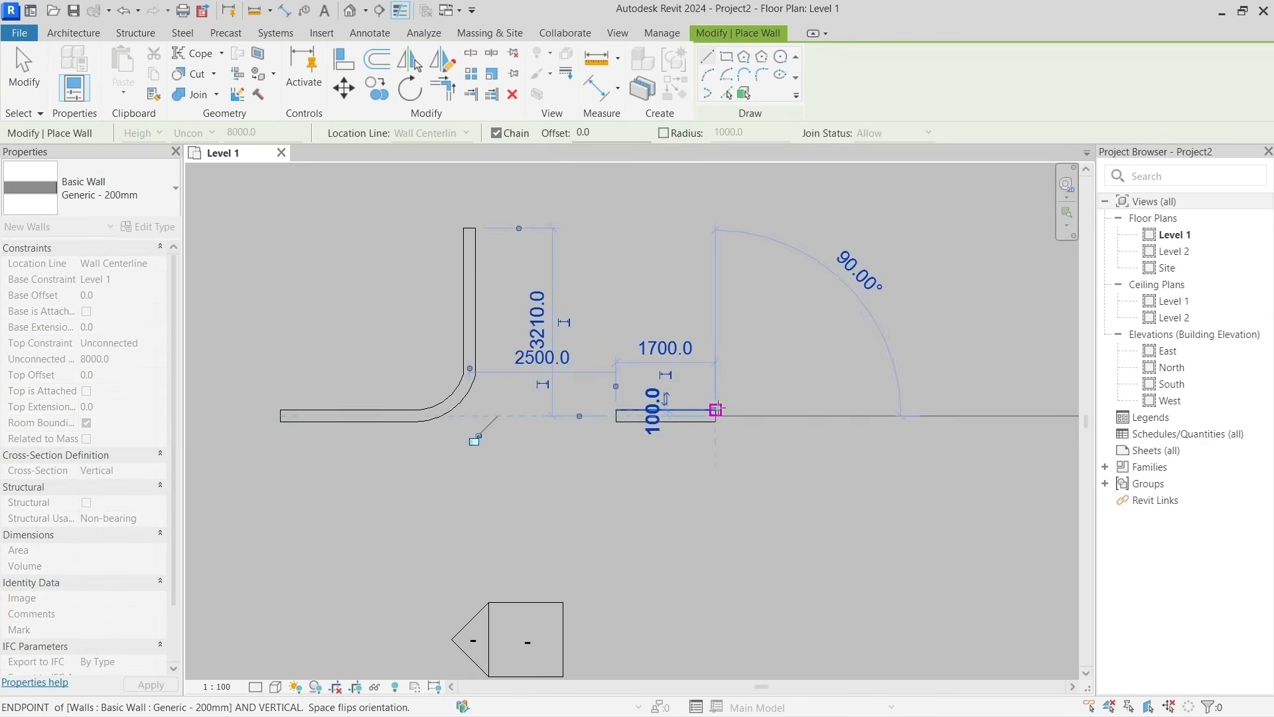
left_click(716, 409)
key("Escape")
Draw a separate vertical wall about 2200 mm long, starting above and to the right of the 1700 mm horizontal wall.
left_click(760, 383)
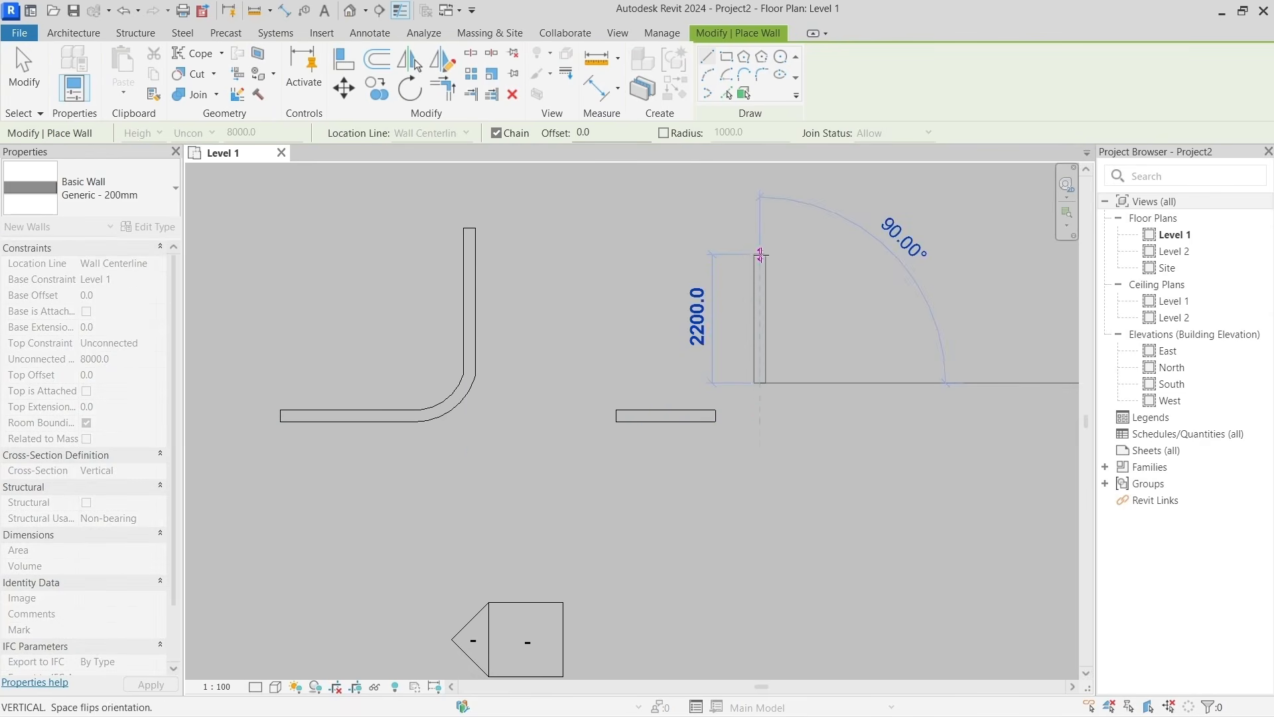
left_click(760, 254)
key("Escape")
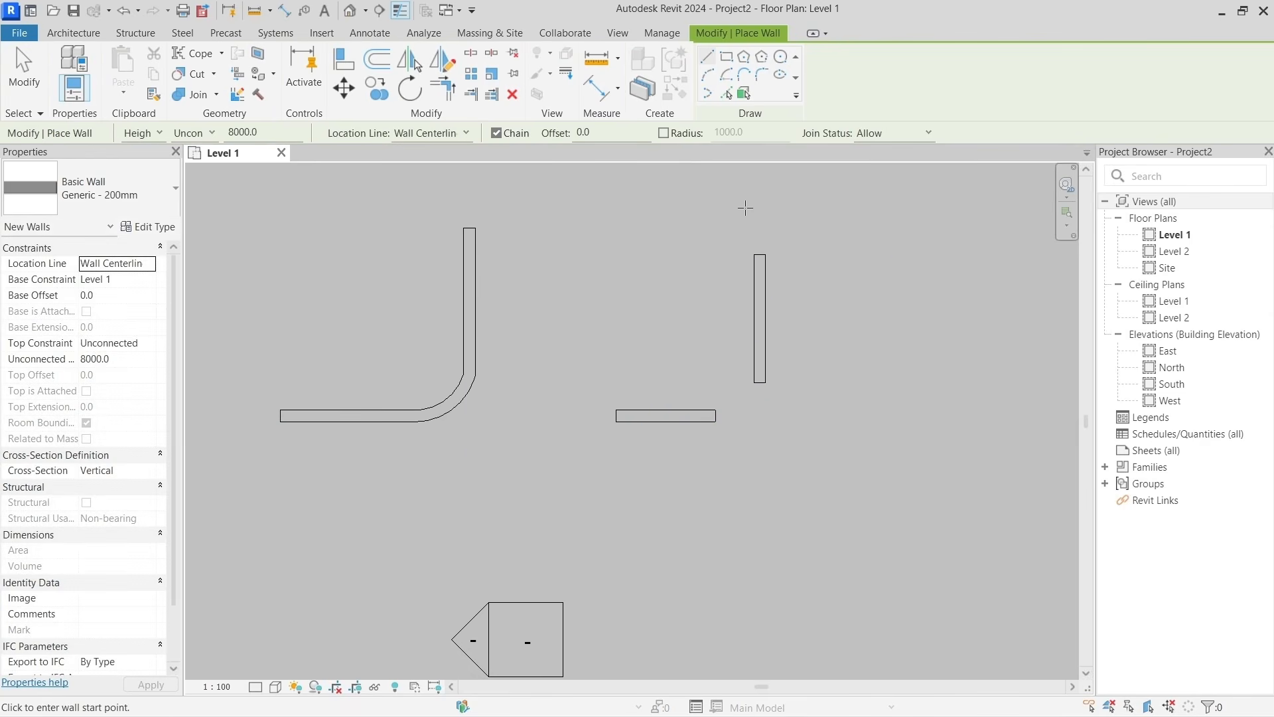
Connect the 1700 mm horizontal wall and the 2200 mm vertical wall with a fillet arc wall of about 1000 mm radius.
left_click(765, 70)
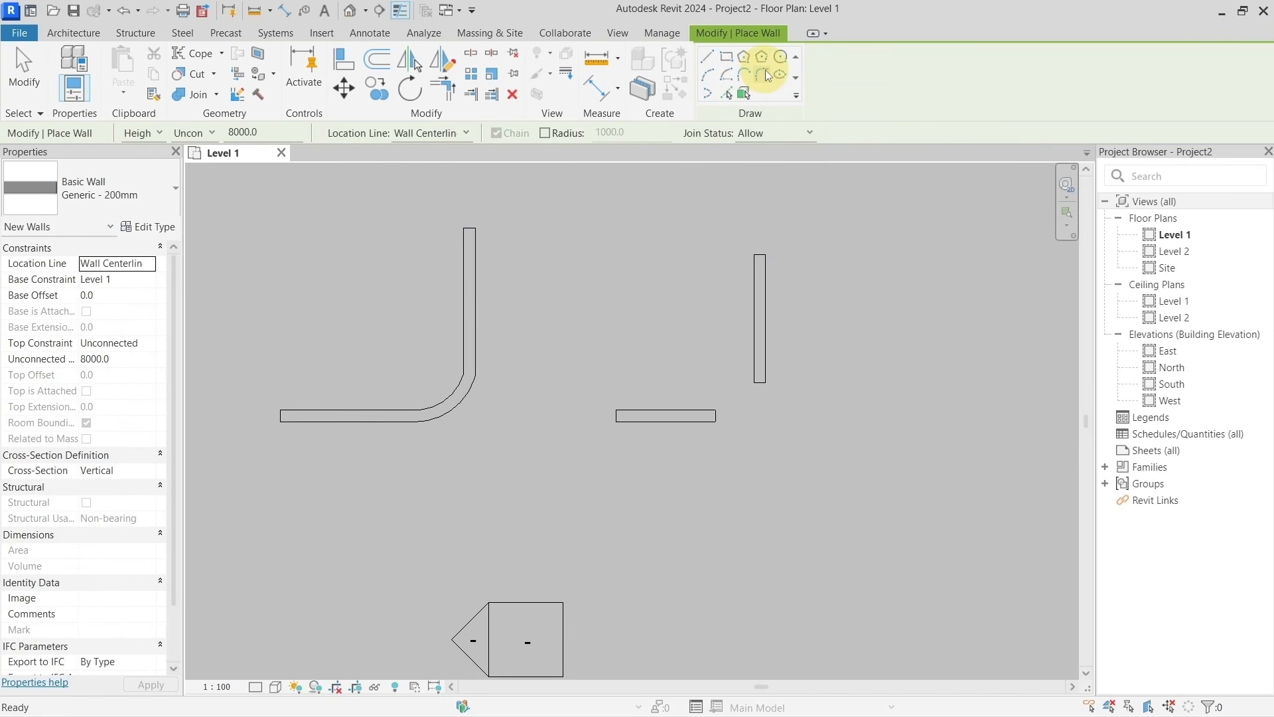
scroll(810, 391, "up", 3)
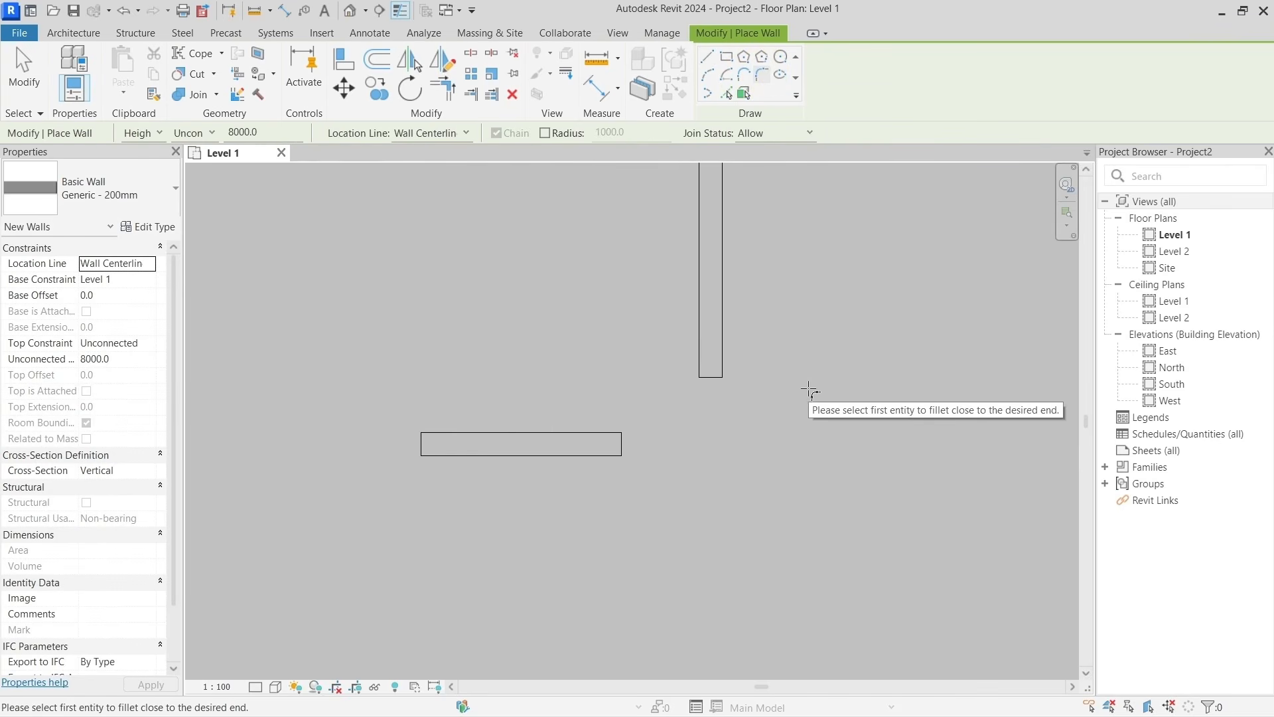
left_click(609, 444)
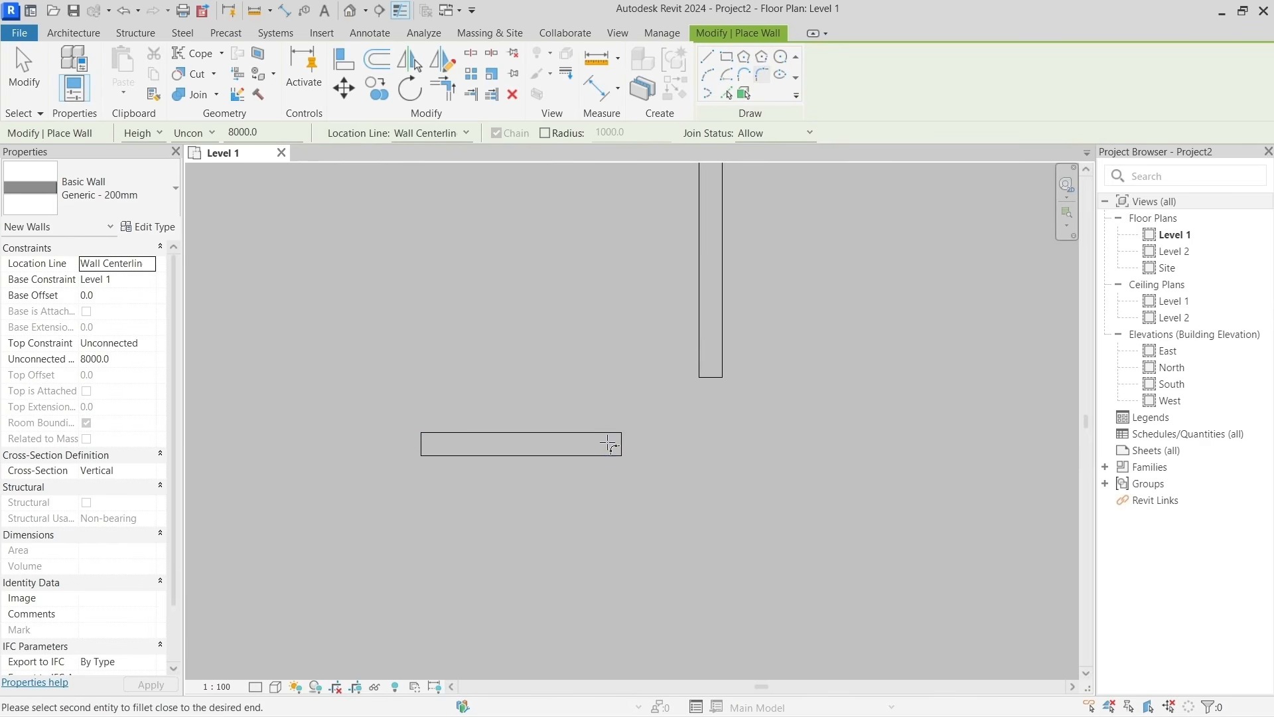
left_click(715, 374)
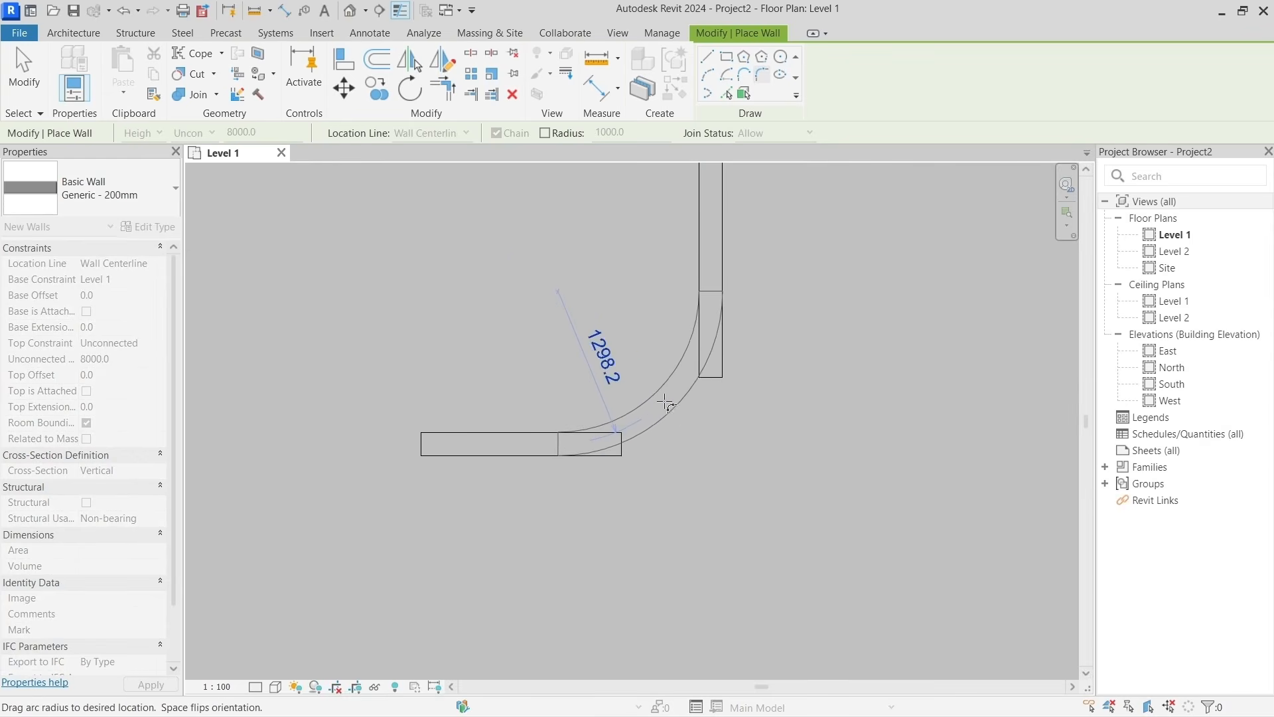
left_click(675, 415)
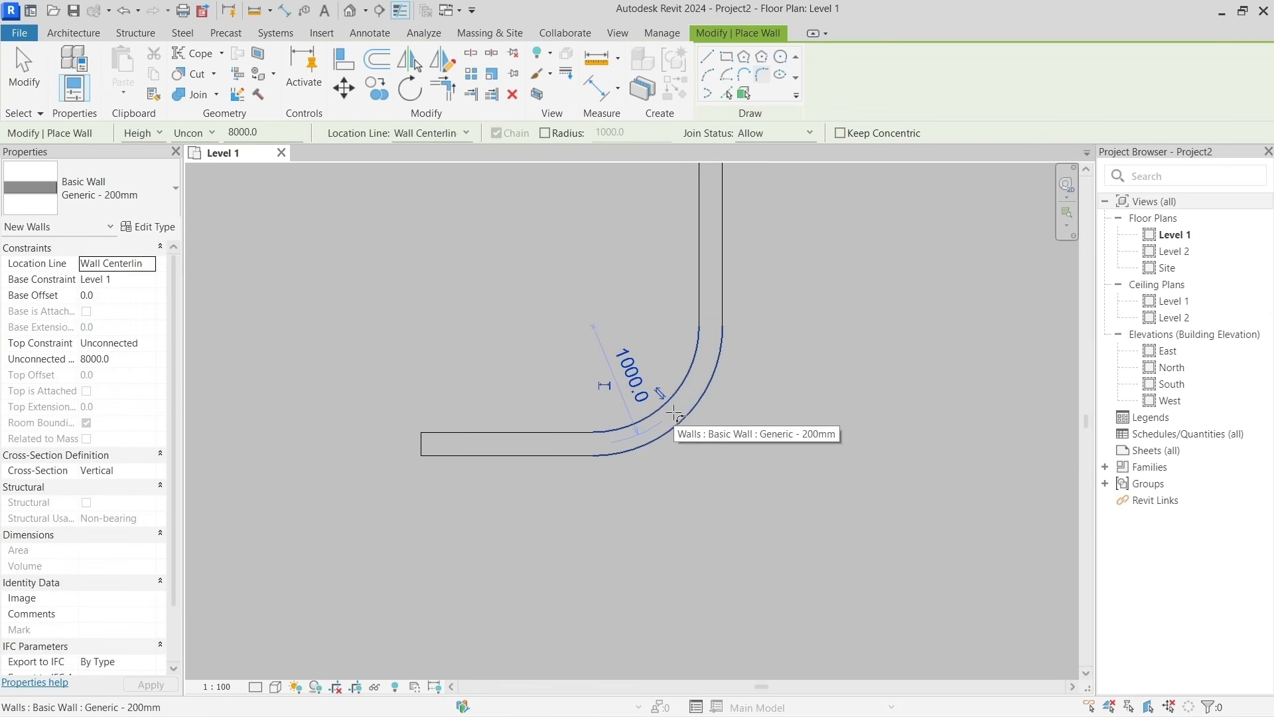
Undo the fillet arc between the newest horizontal and vertical walls.
scroll(673, 413, "down", 2)
scroll(672, 412, "down", 1)
middle_click_drag(776, 387, 754, 393)
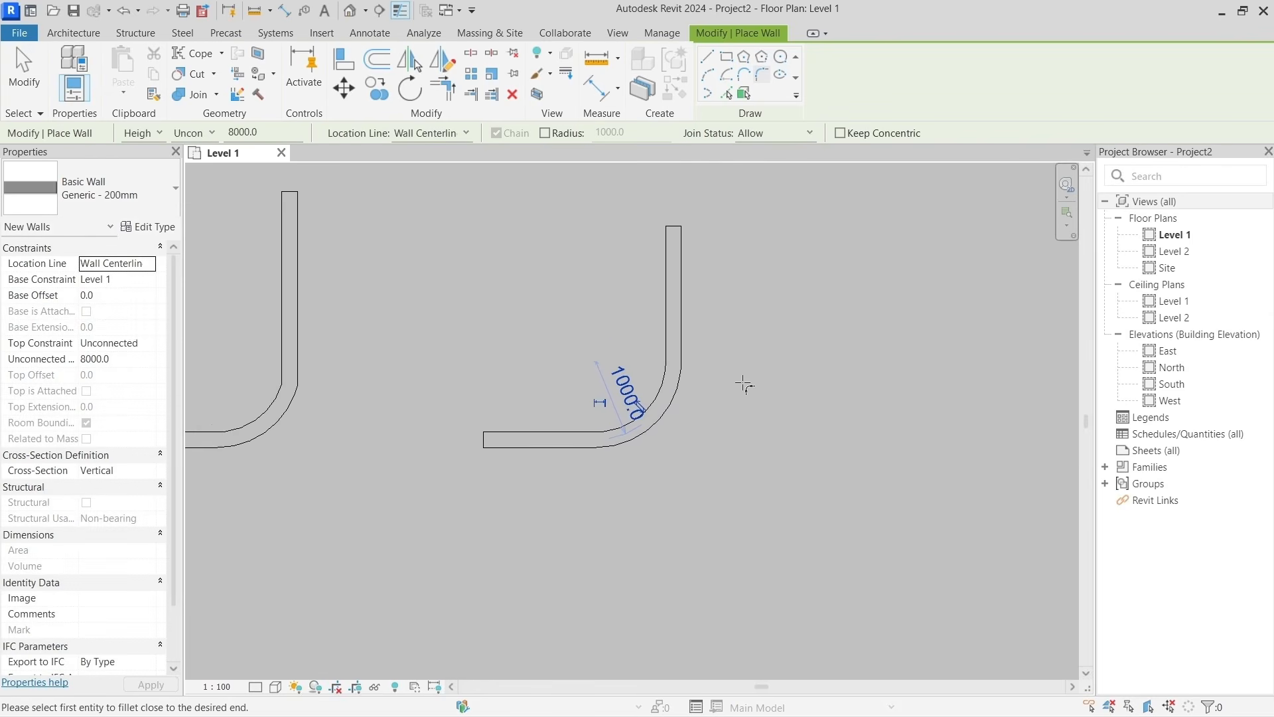
left_click(125, 11)
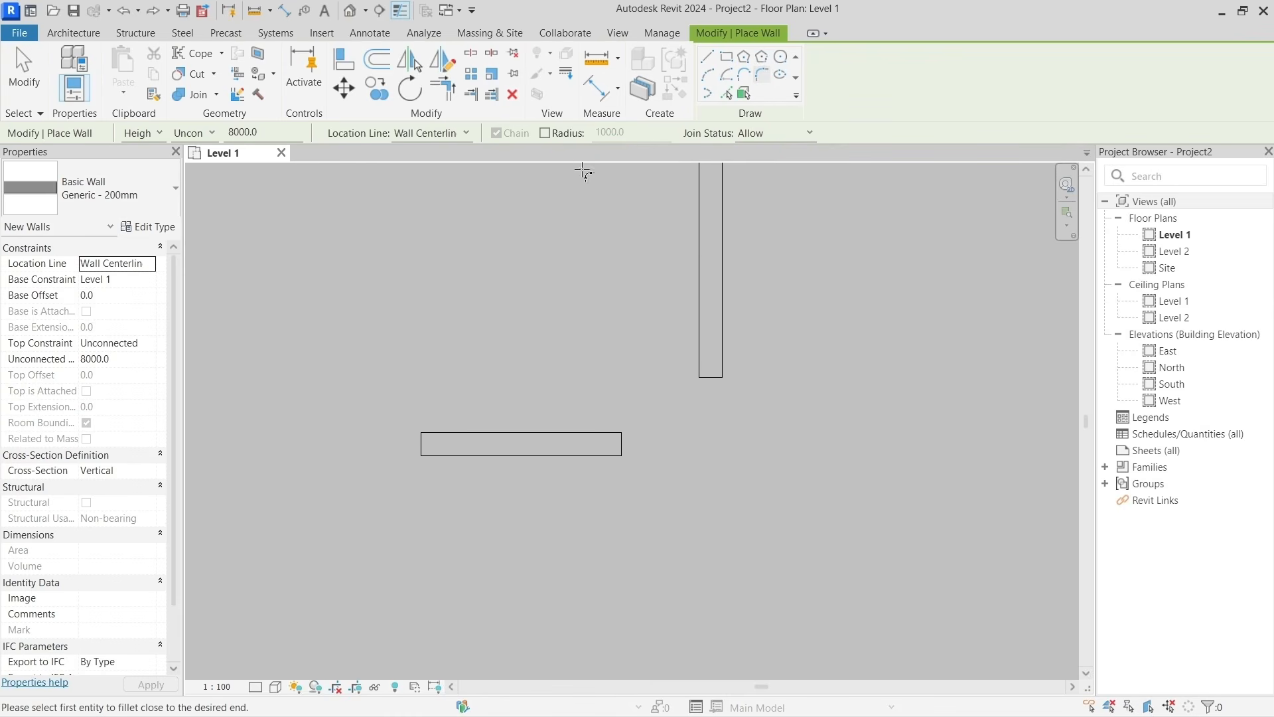
Join the newest horizontal and vertical walls with a fillet arc wall at a fixed radius of 1000 mm, and deselect the arc.
left_click(545, 132)
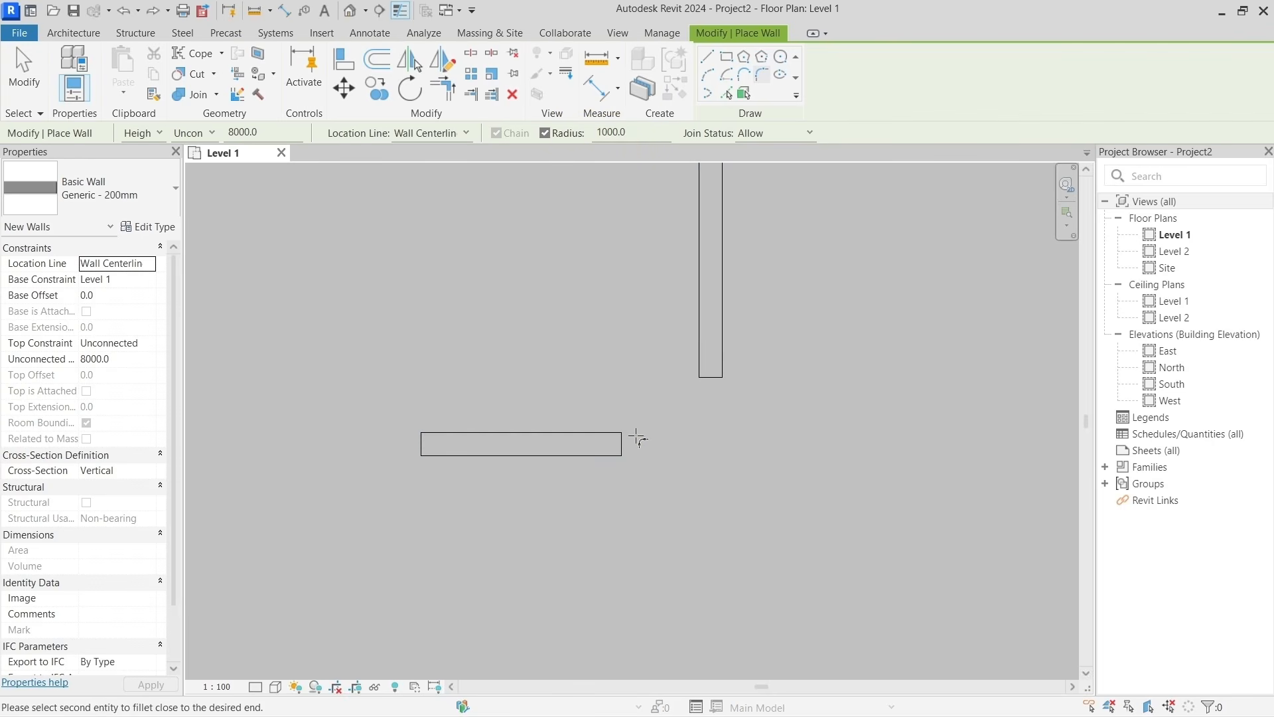
left_click(703, 350)
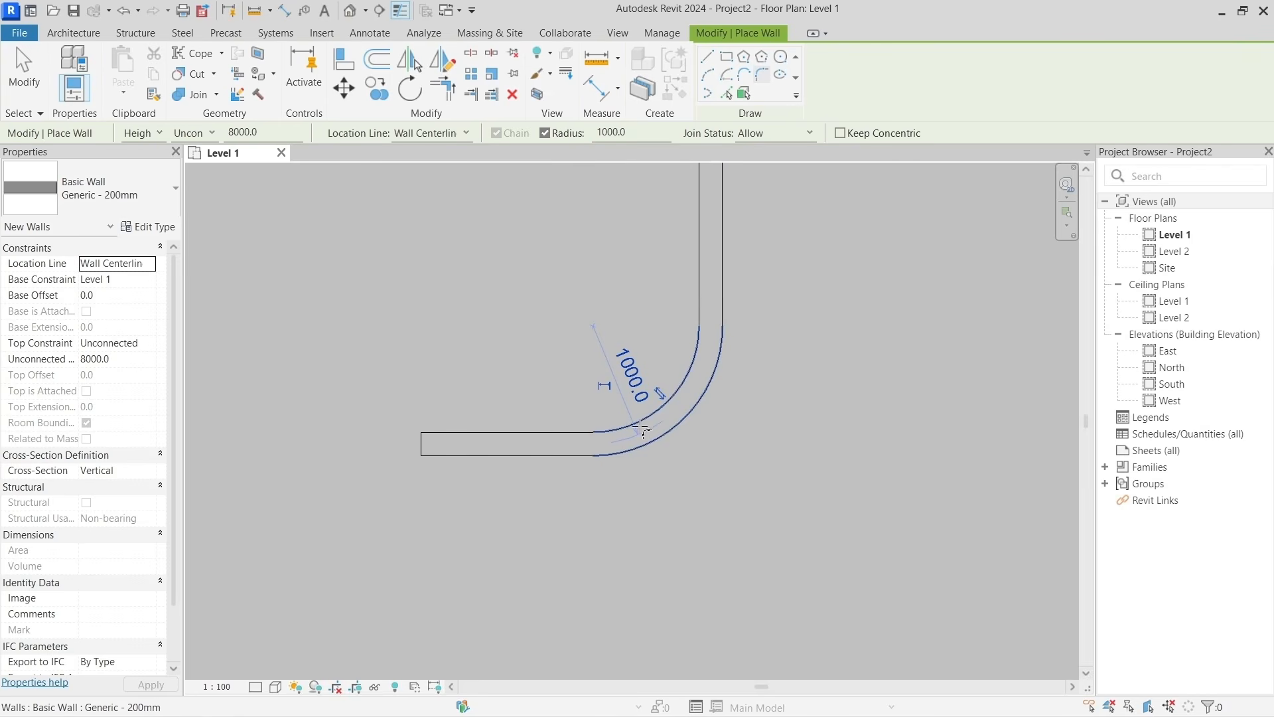
scroll(656, 422, "down", 4)
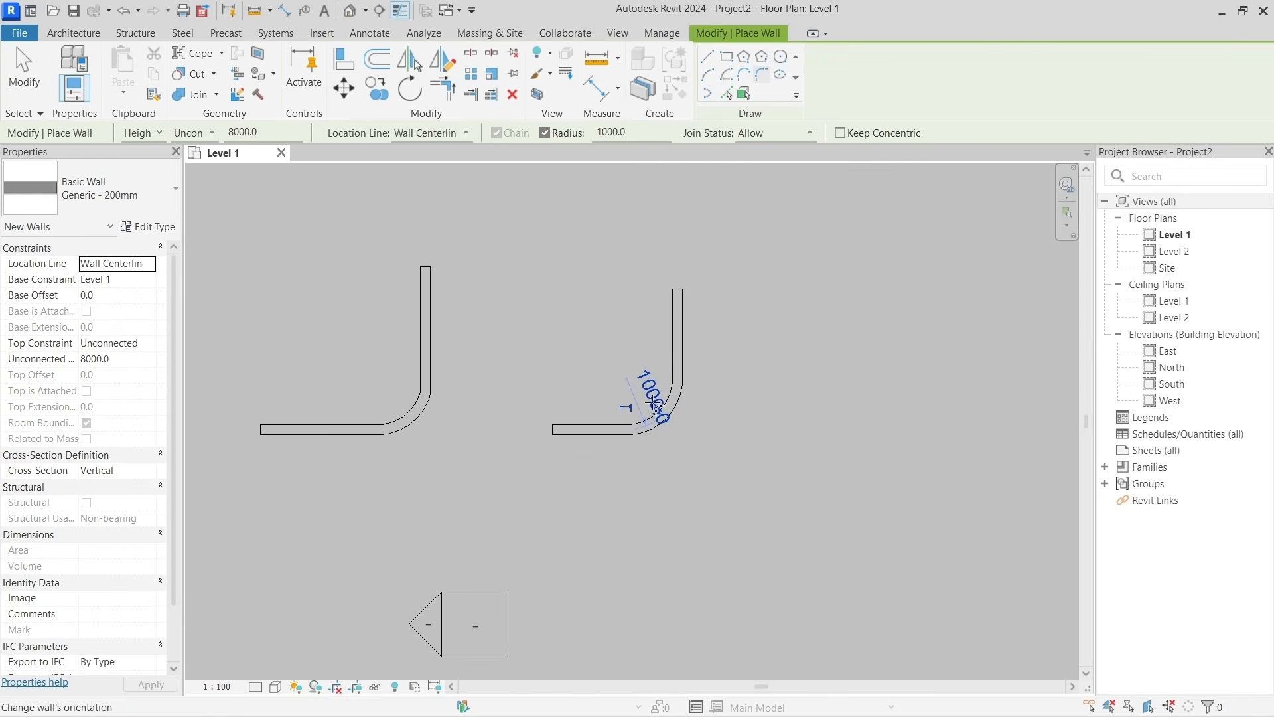
scroll(656, 408, "up", 2)
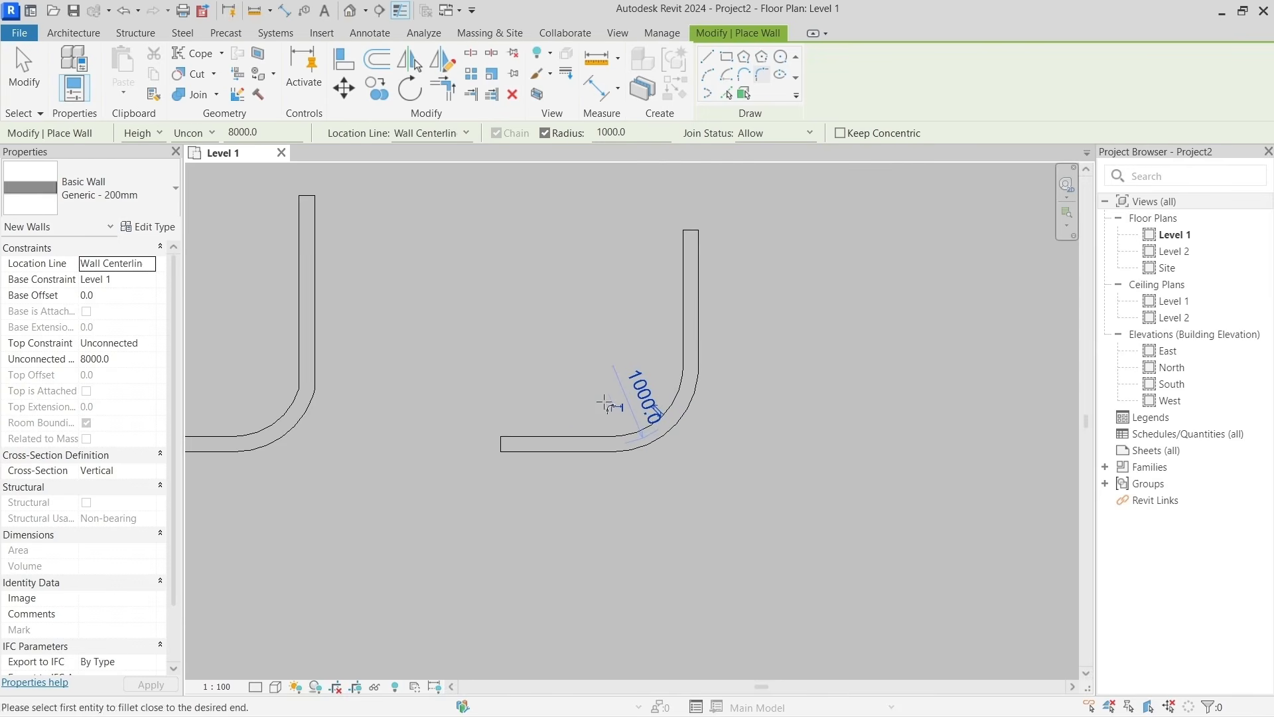
left_click(615, 135)
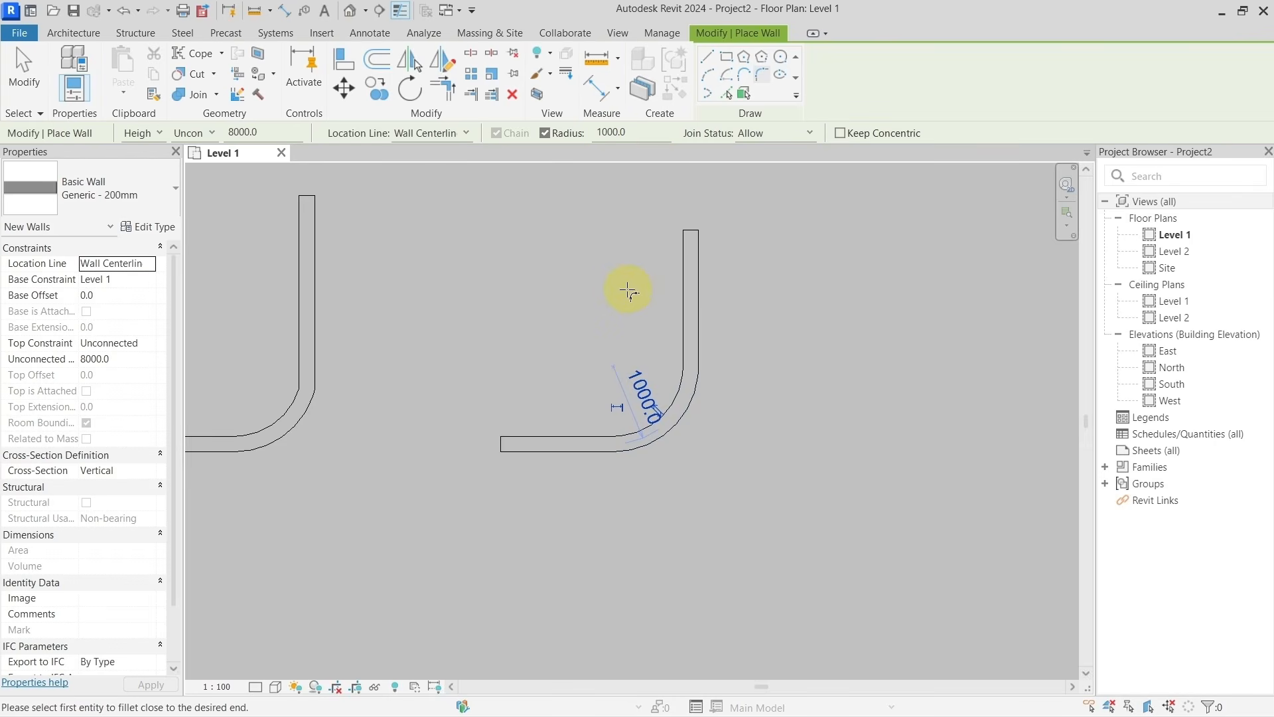
right_click(598, 292)
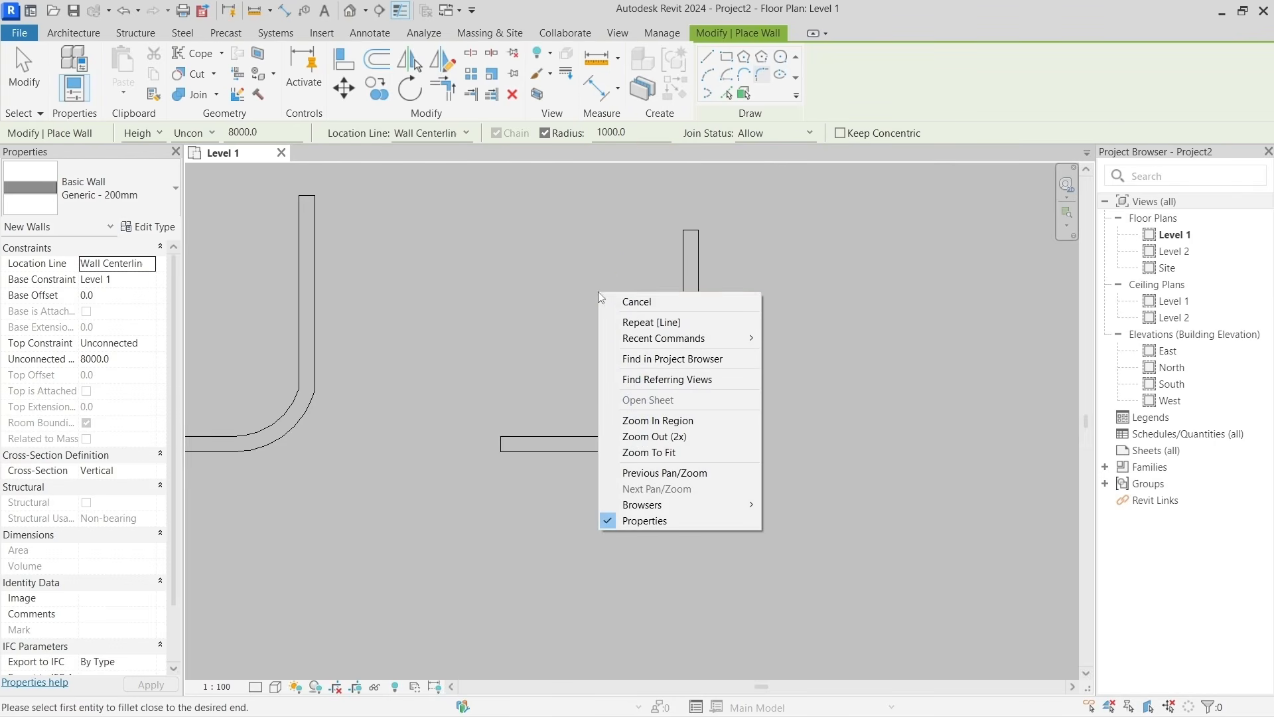
left_click(608, 298)
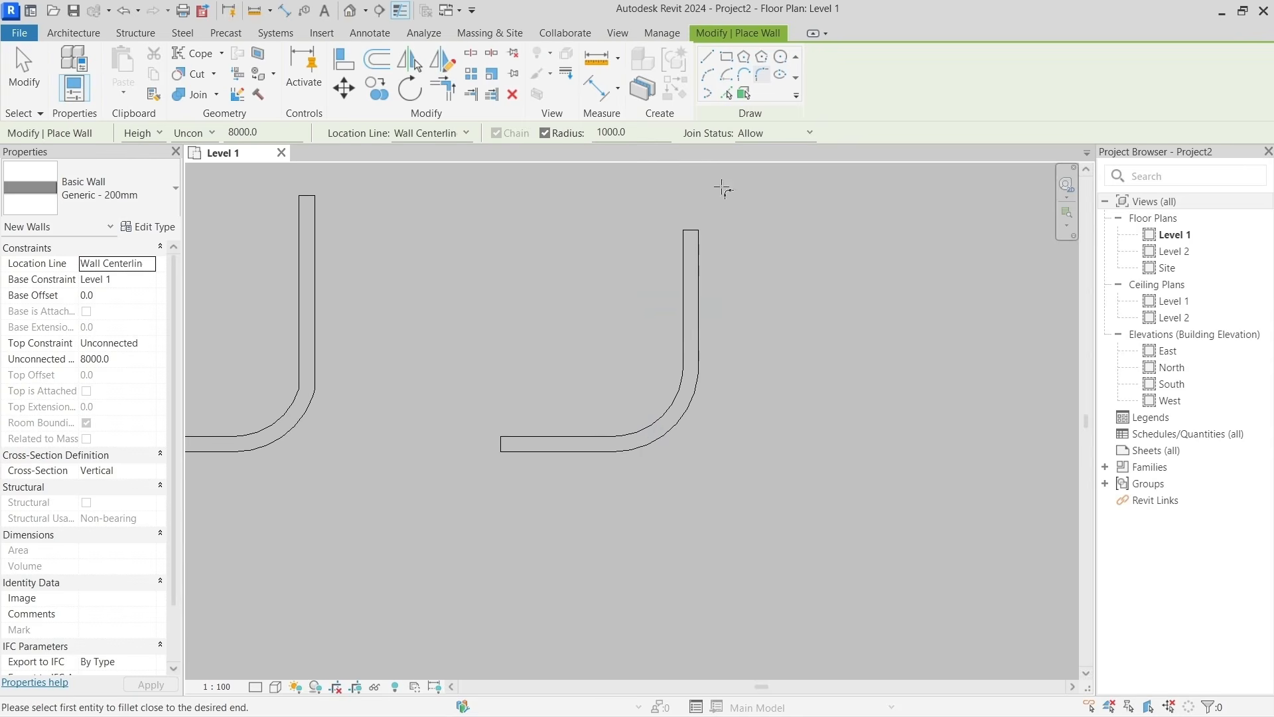
Draw a full ellipse wall to the right of the filleted walls, with half-axes of about 2600 mm horizontally and 800 mm vertically.
left_click(778, 75)
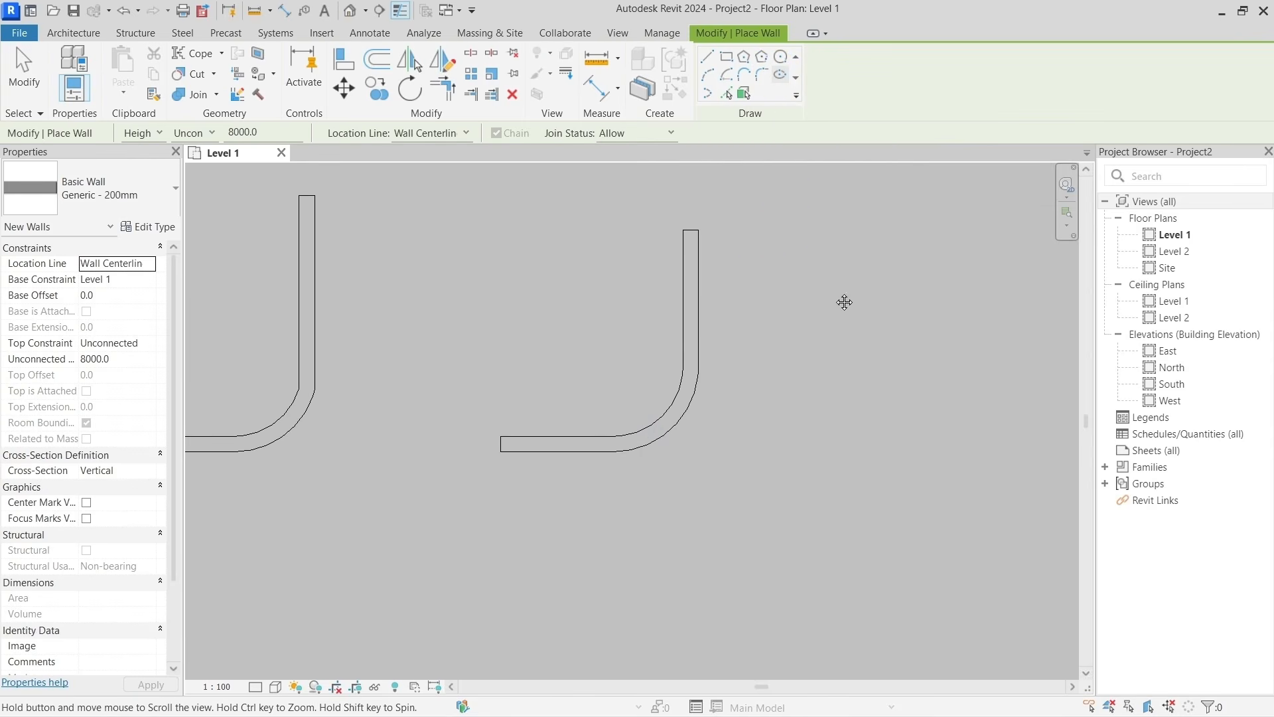
middle_click_drag(862, 304, 506, 309)
left_click(586, 323)
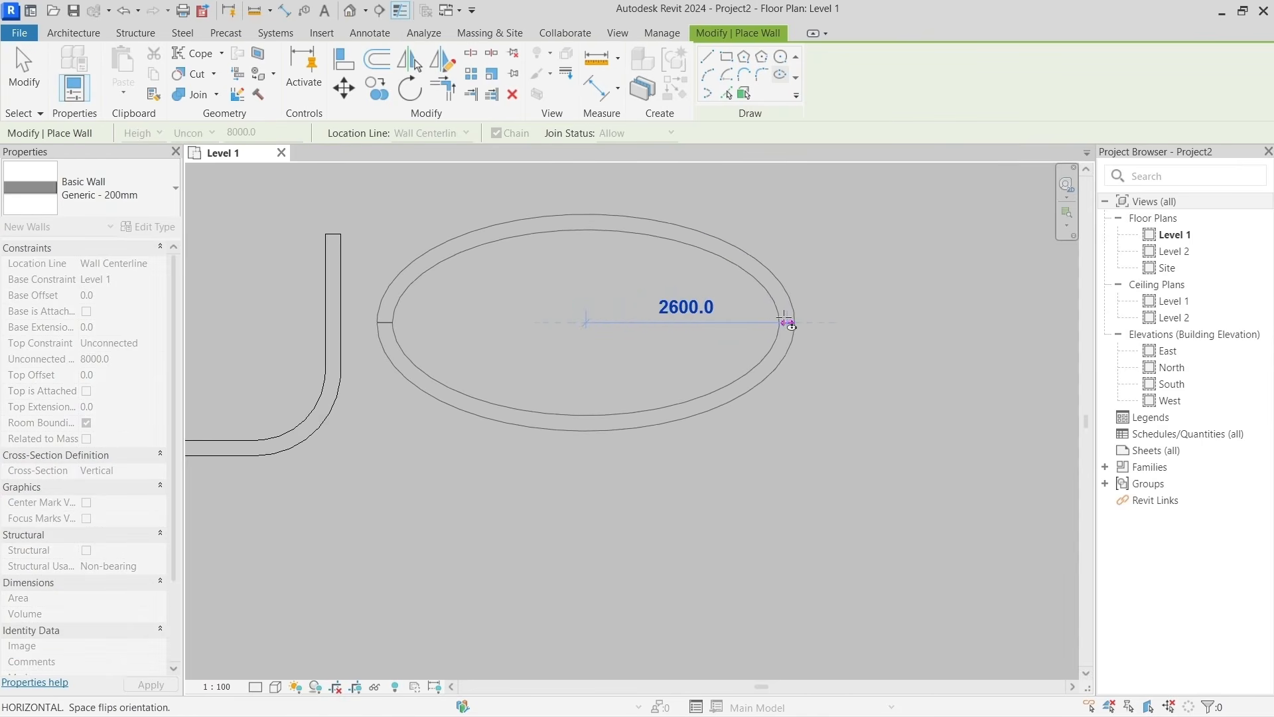
left_click(786, 322)
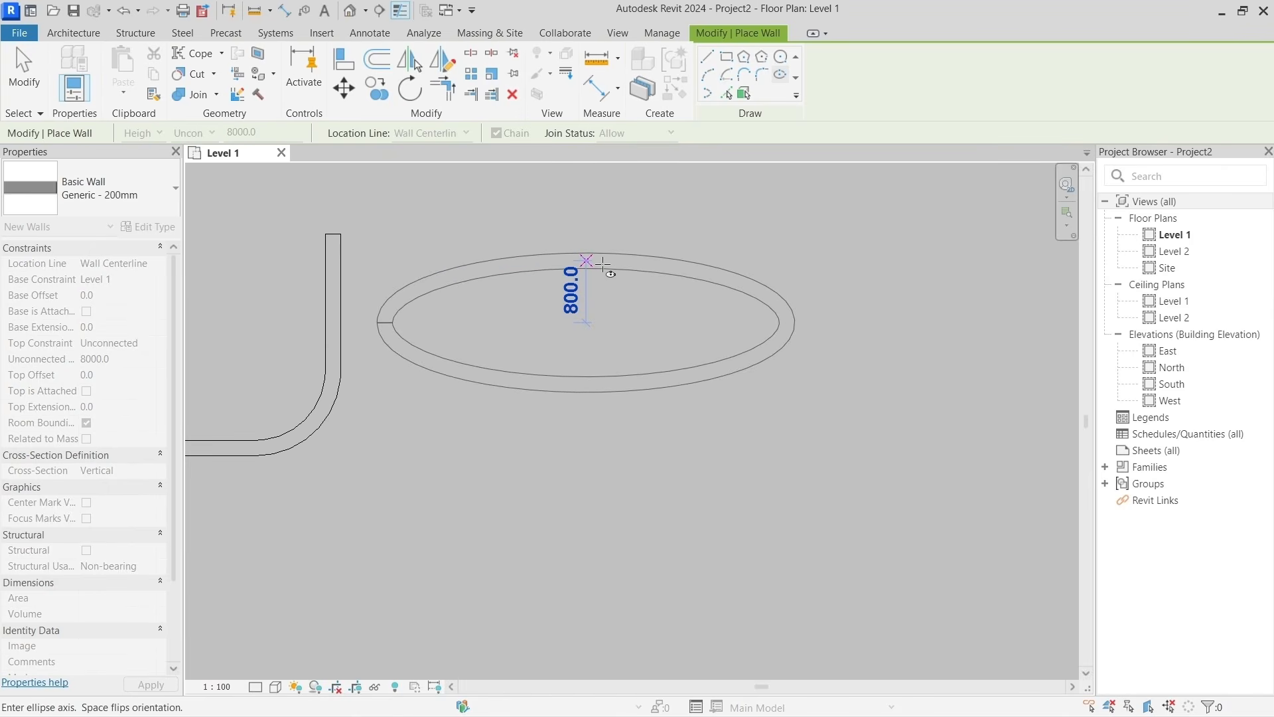
left_click(603, 266)
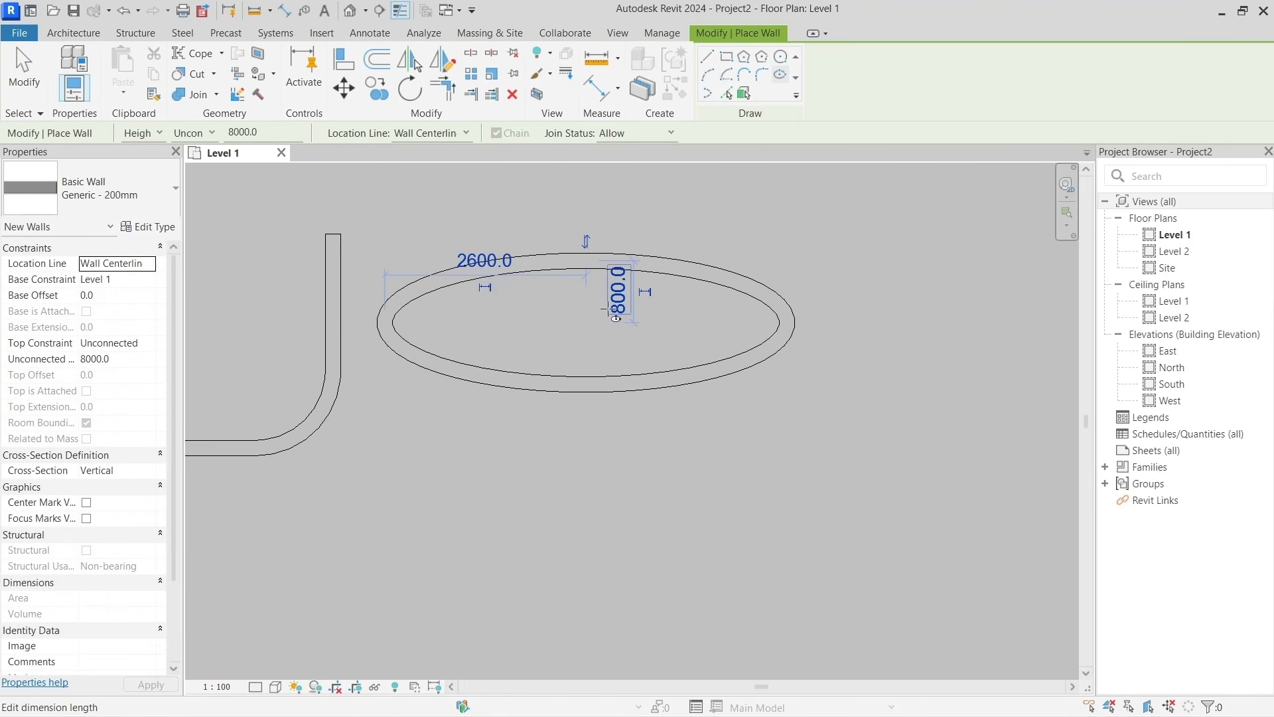
Draw a partial-ellipse wall arching upward to the right of the full ellipse, and end its placement.
left_click(709, 94)
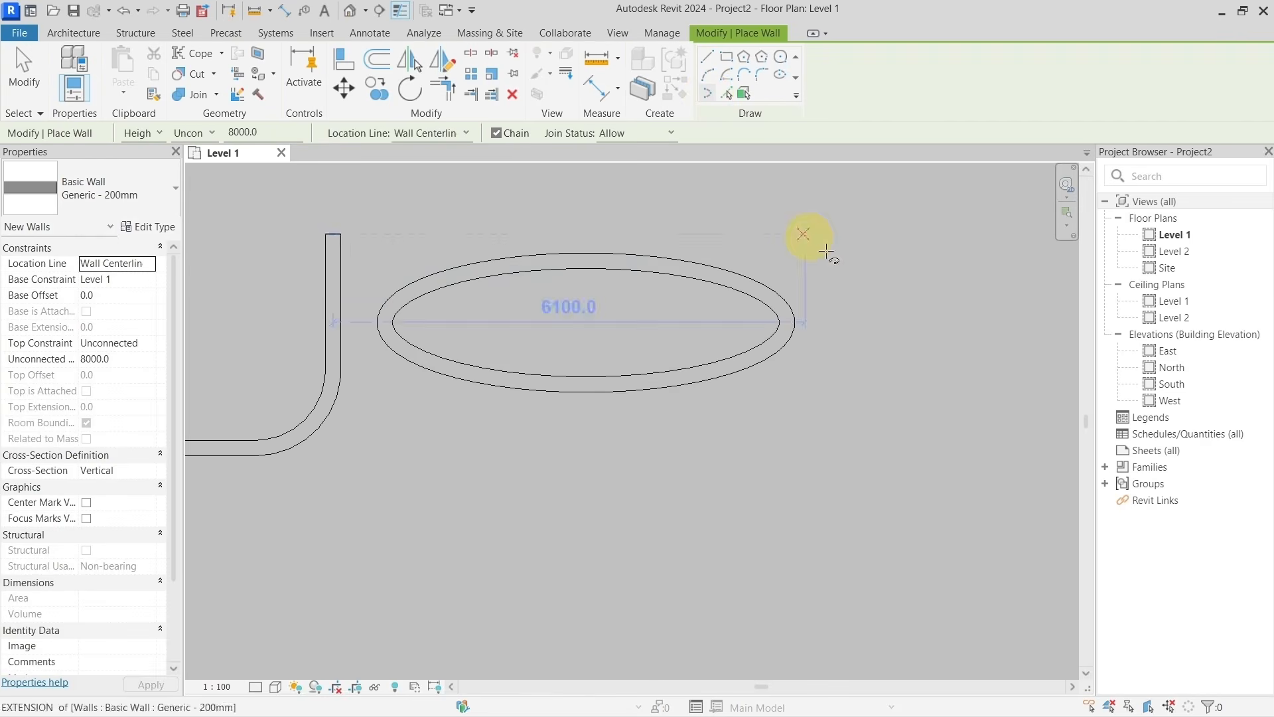
middle_click_drag(784, 289, 468, 311)
left_click(671, 290)
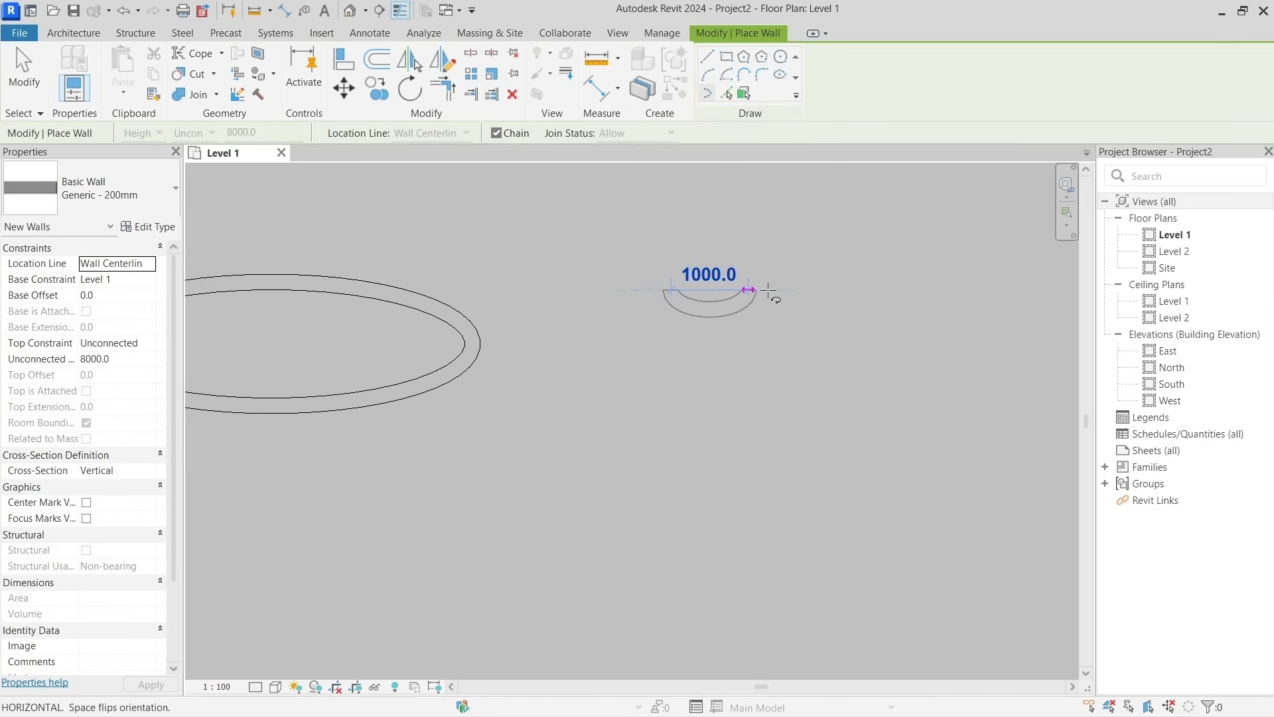
left_click(841, 290)
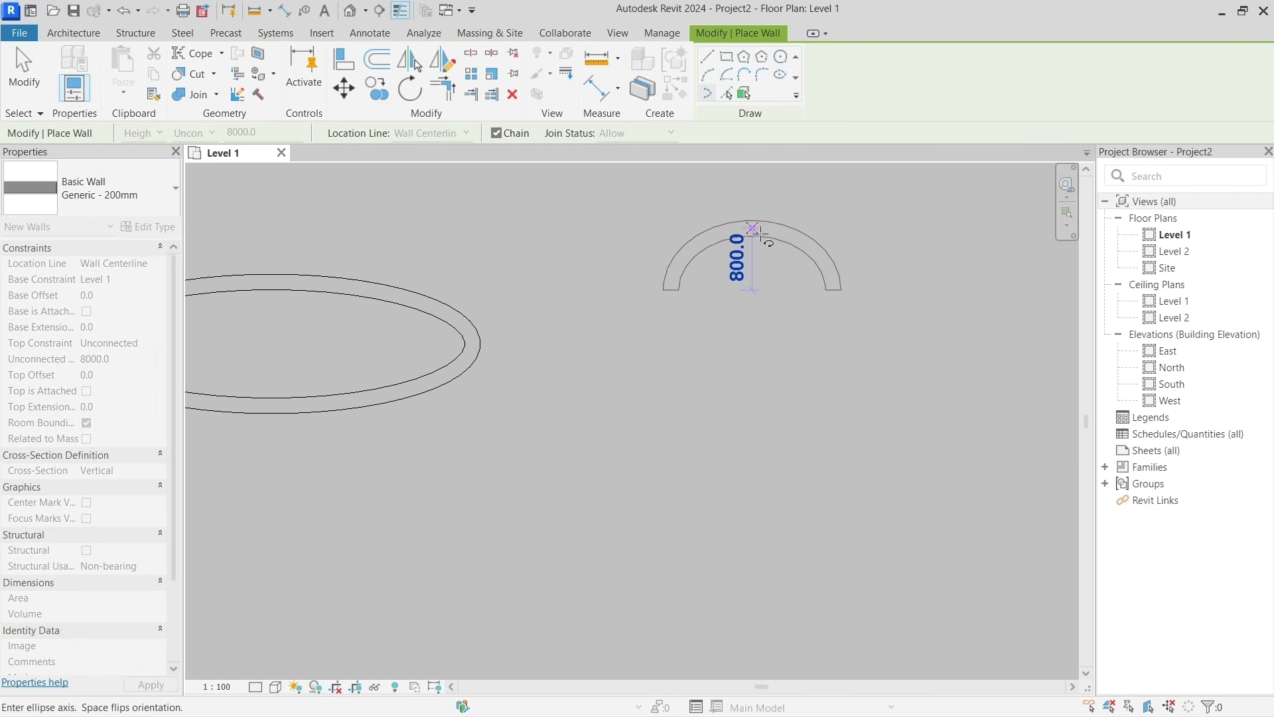
left_click(753, 236)
key("Escape")
key("Escape")
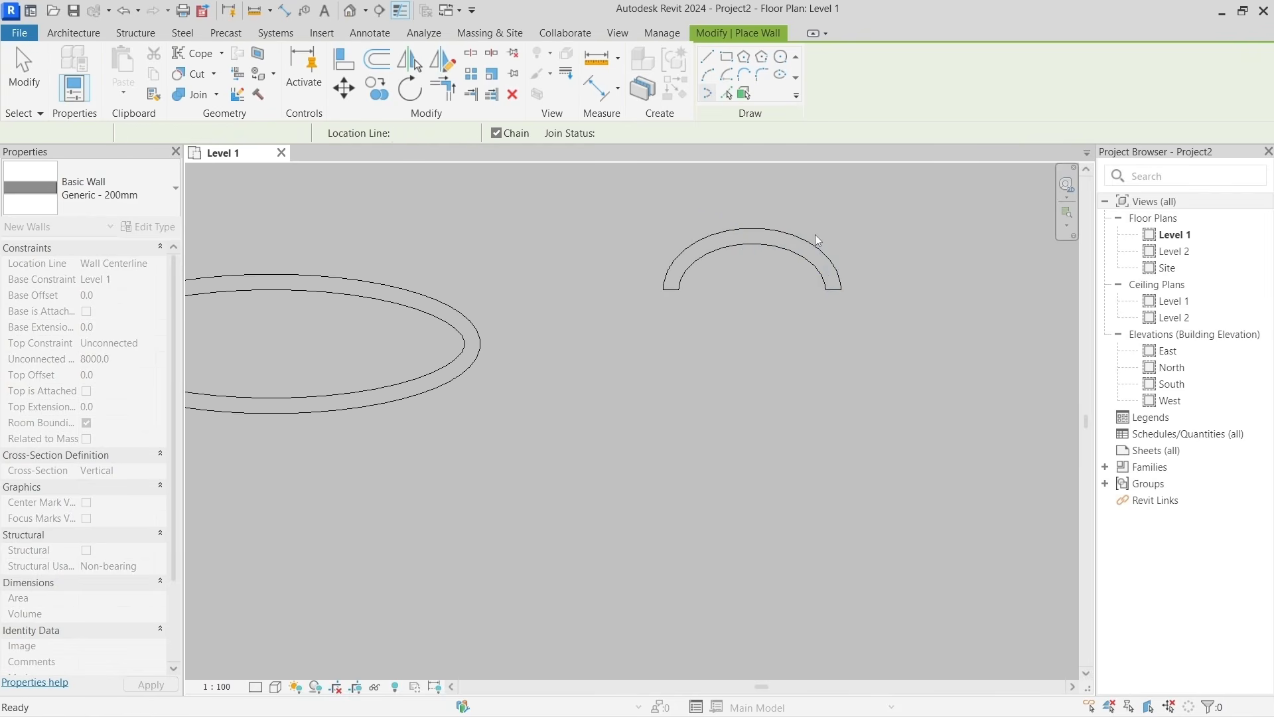
Review the walls drawn so far across the plan, and leave the wall command at the empty area above the square wall.
scroll(816, 239, "down", 1)
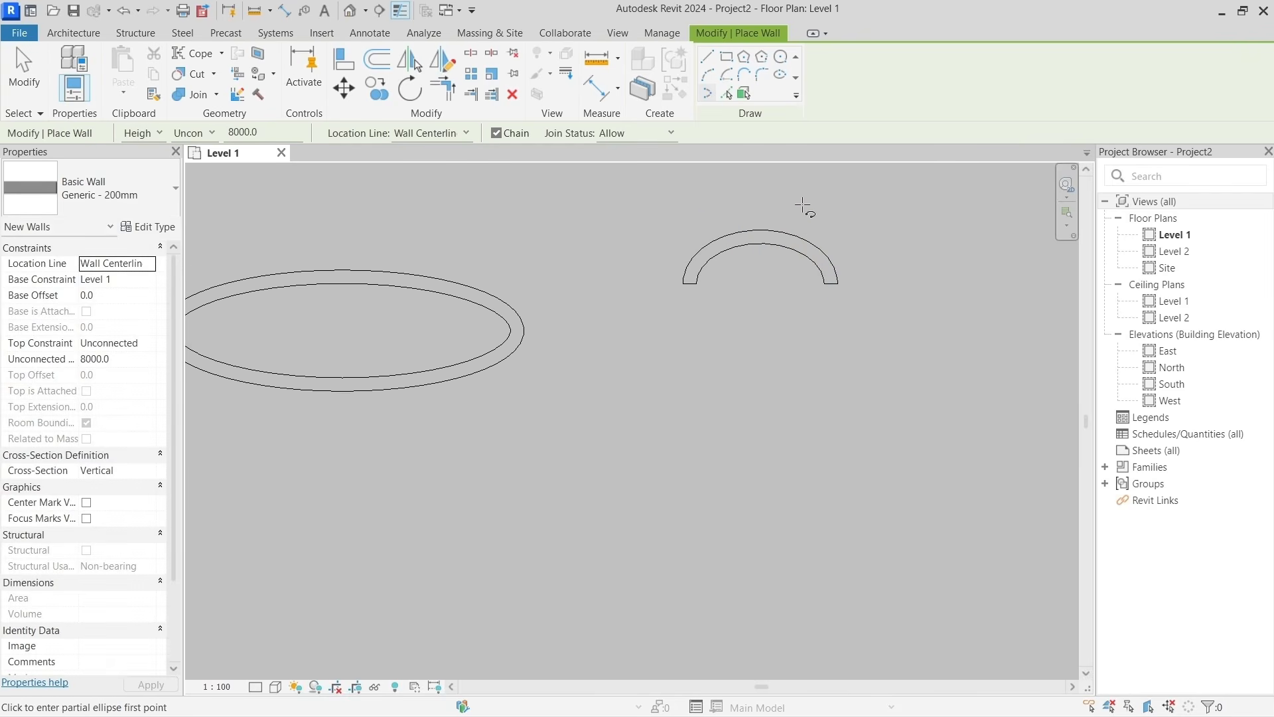
middle_click_drag(805, 208, 778, 250)
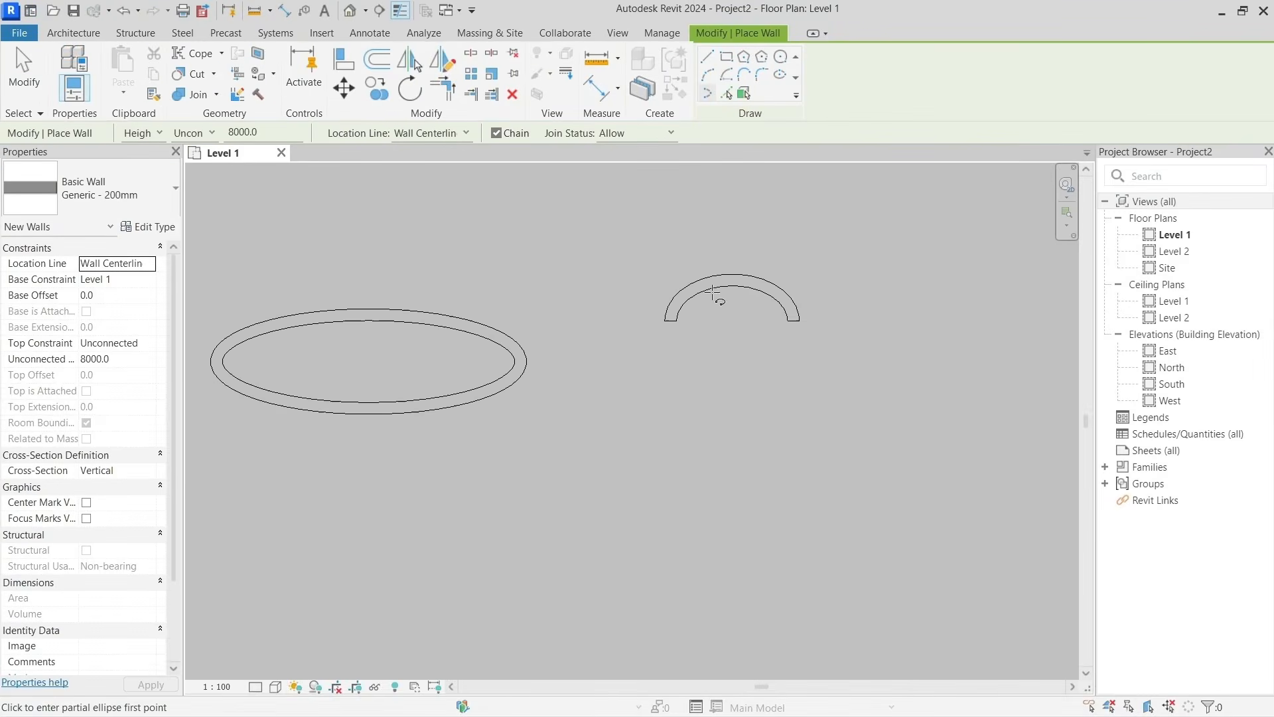
scroll(714, 292, "down", 3)
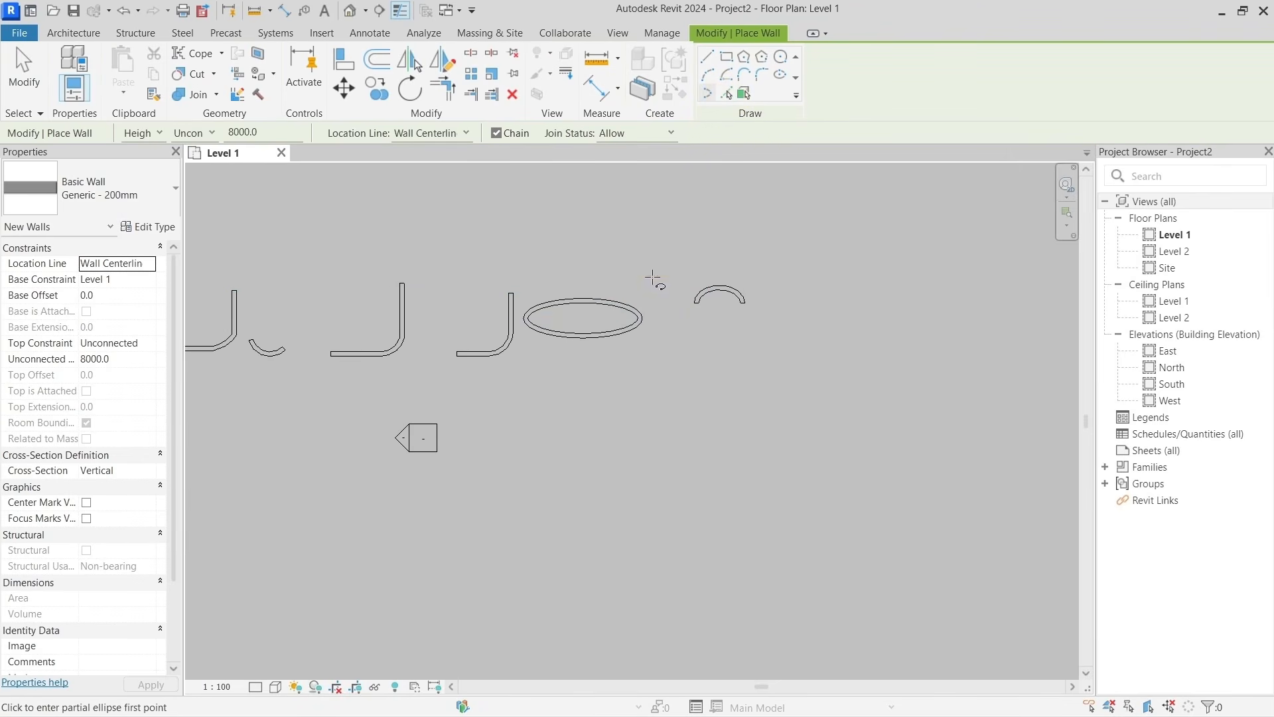
middle_click_drag(420, 372, 869, 379)
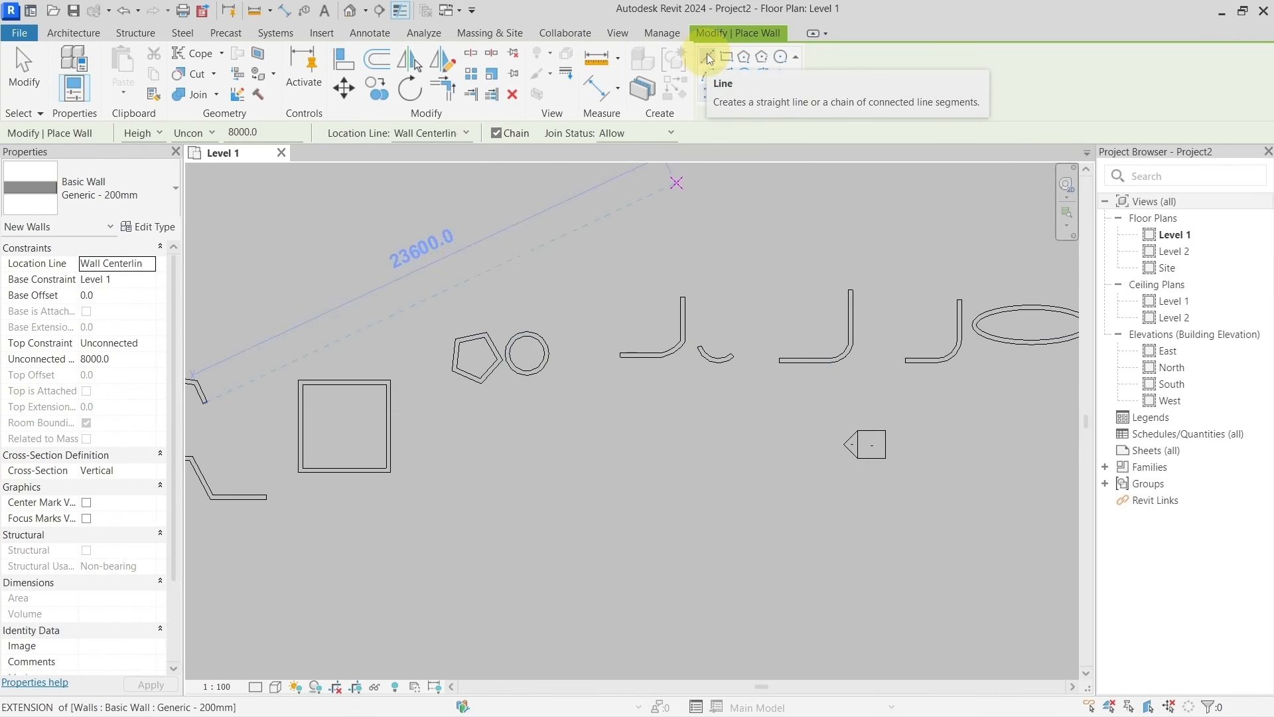
left_click(707, 93)
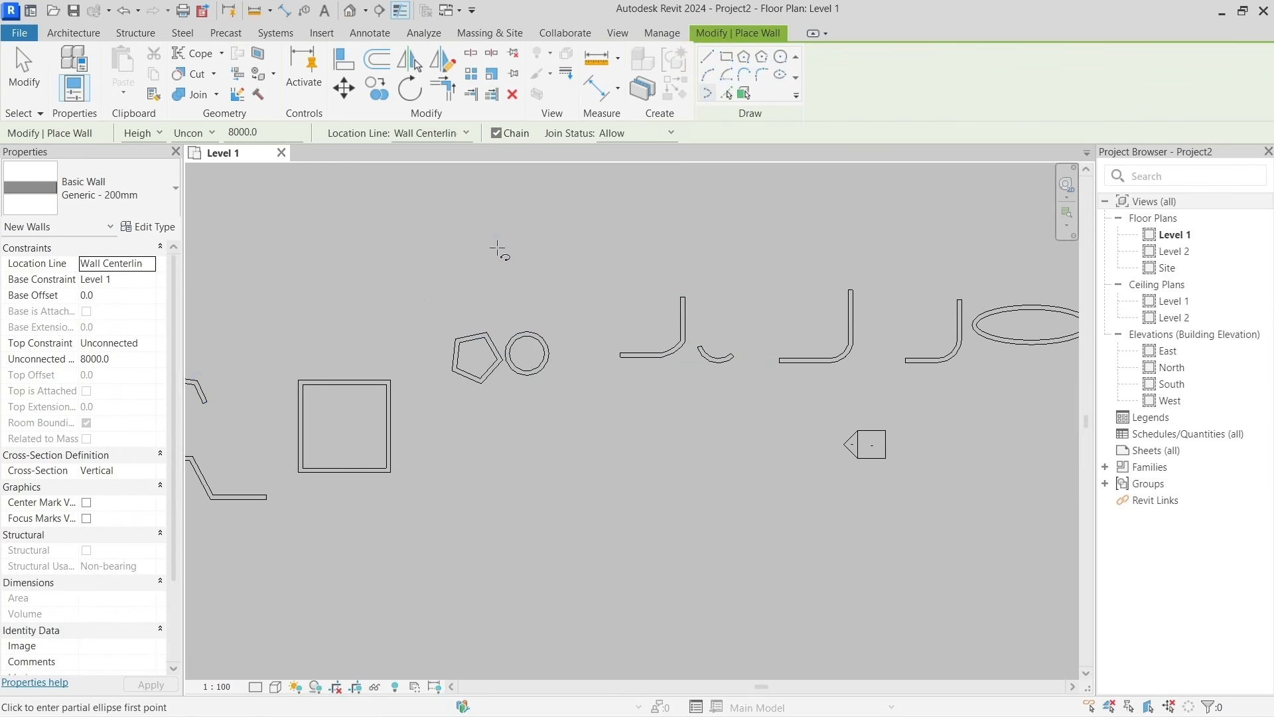
middle_click_drag(425, 266, 816, 316)
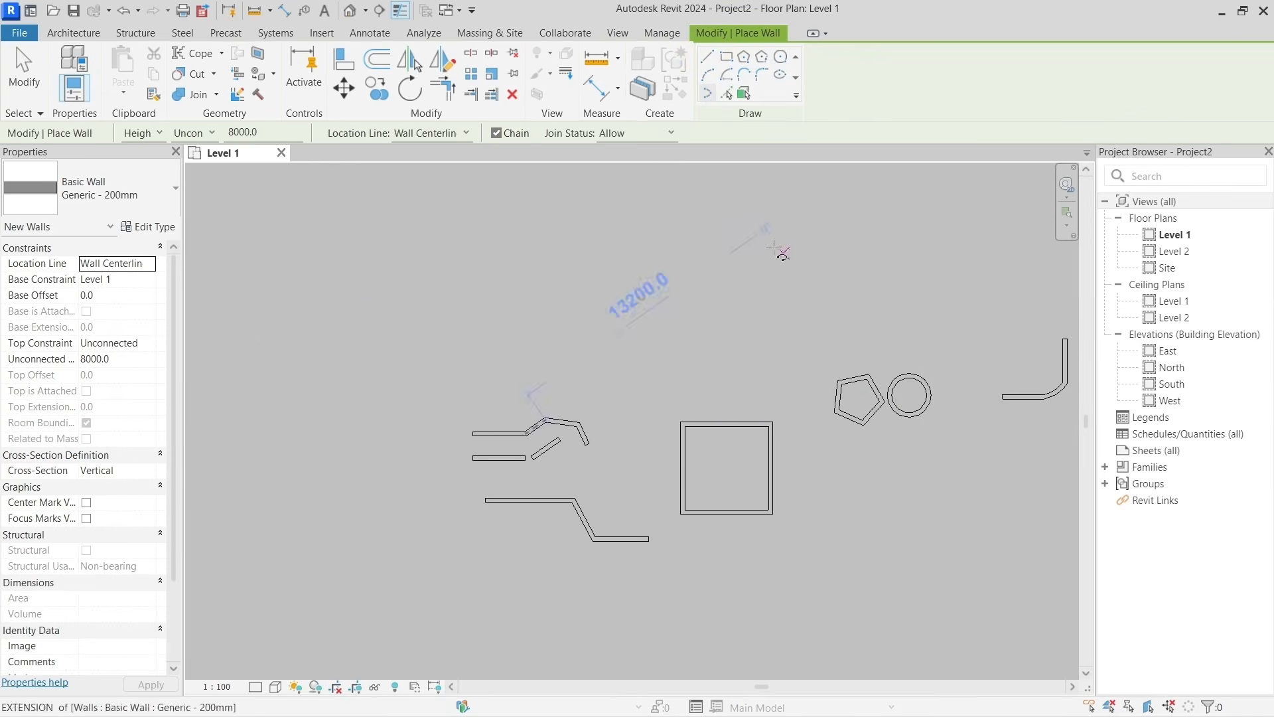
middle_click_drag(771, 248, 631, 361)
scroll(607, 374, "up", 3)
key("Escape")
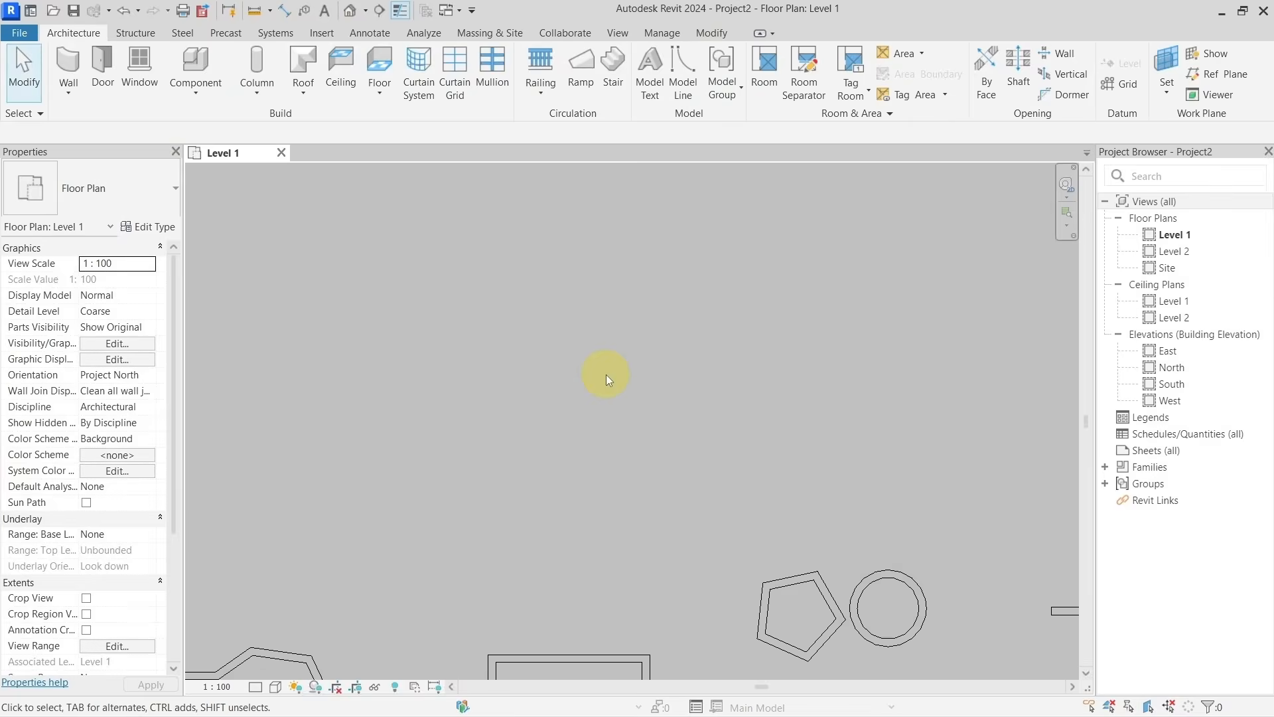
Chain four thin straight detail lines in the empty area above the square wall, the first about 1900 mm at 48° and the third about 1800 mm.
left_click(363, 33)
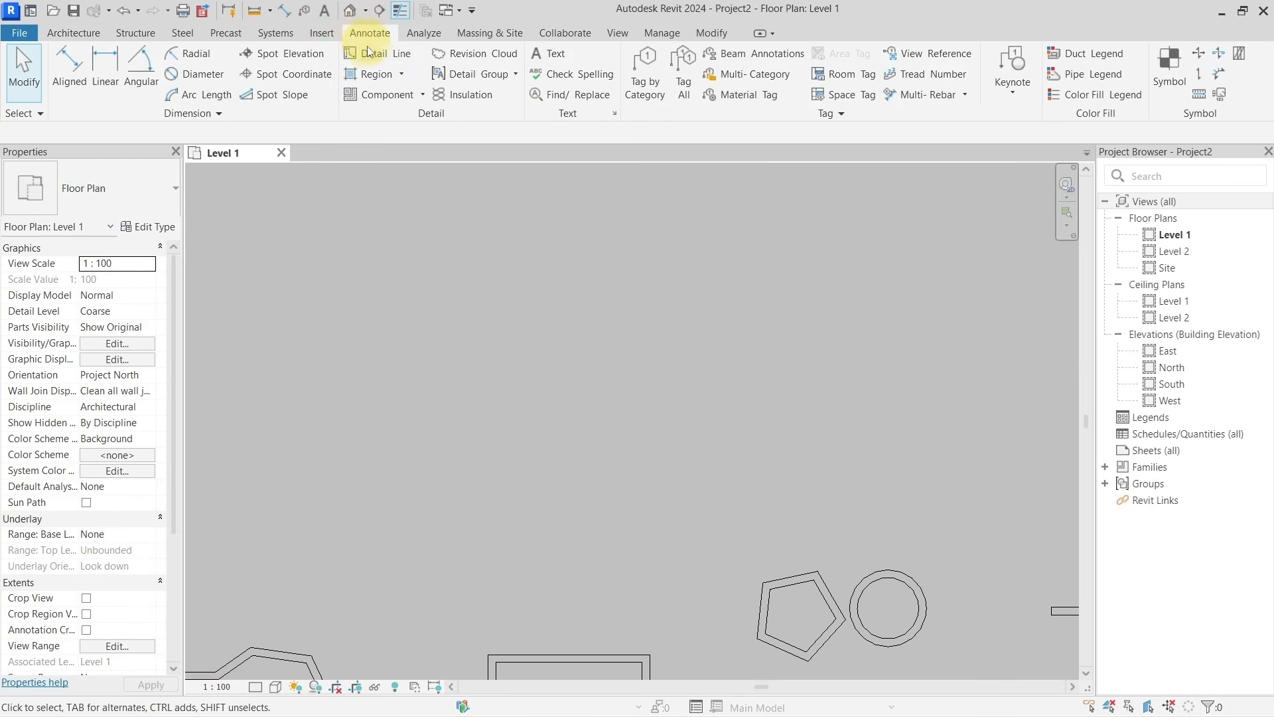
left_click(369, 51)
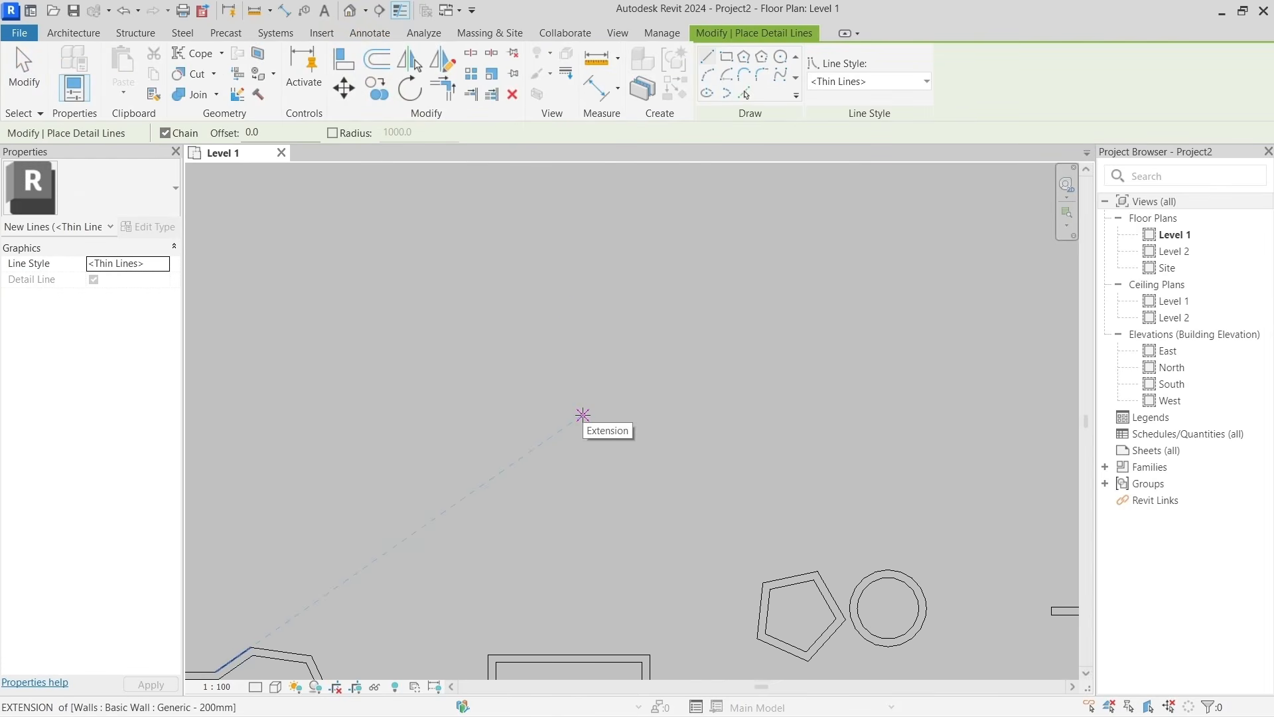
left_click(726, 73)
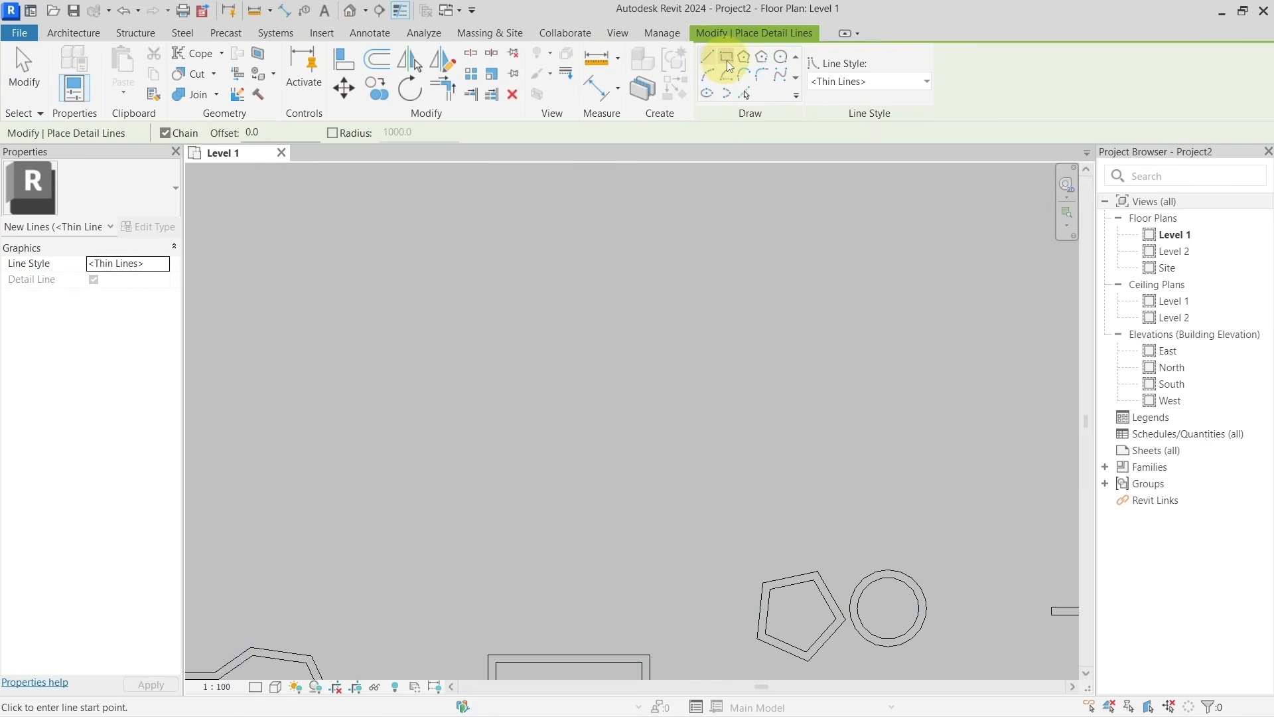
left_click(708, 59)
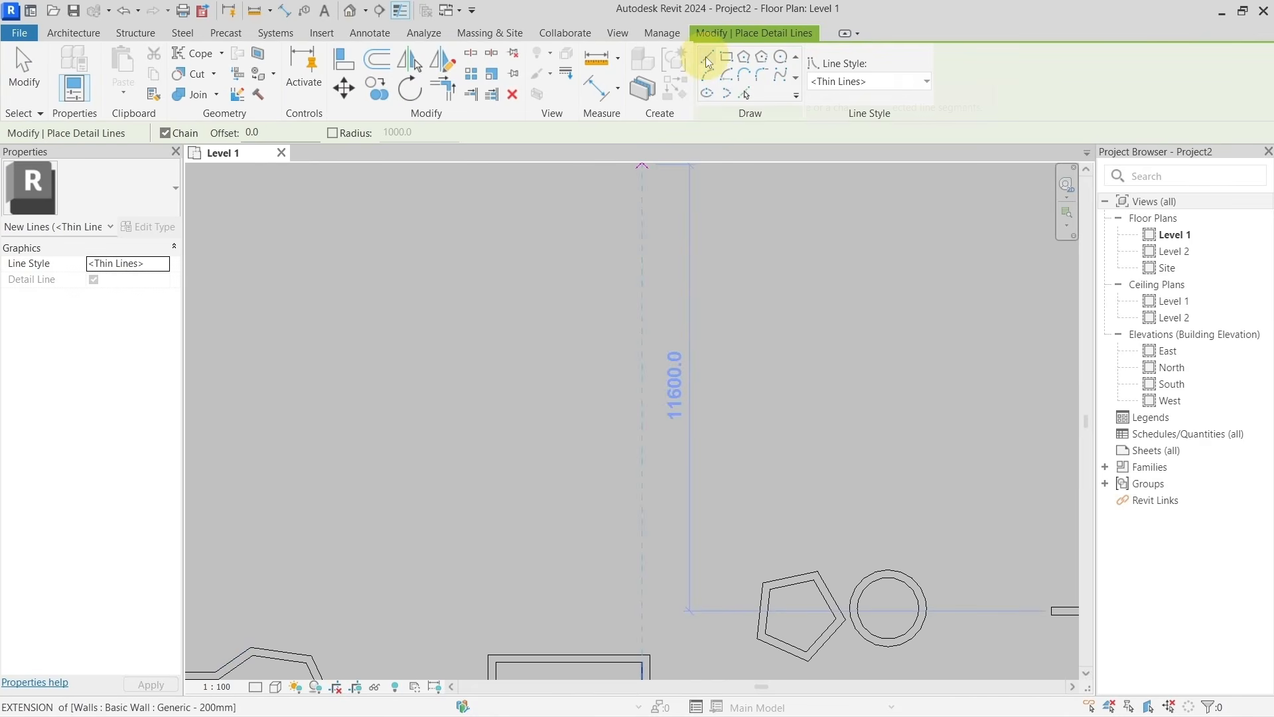
left_click(165, 133)
left_click(434, 358)
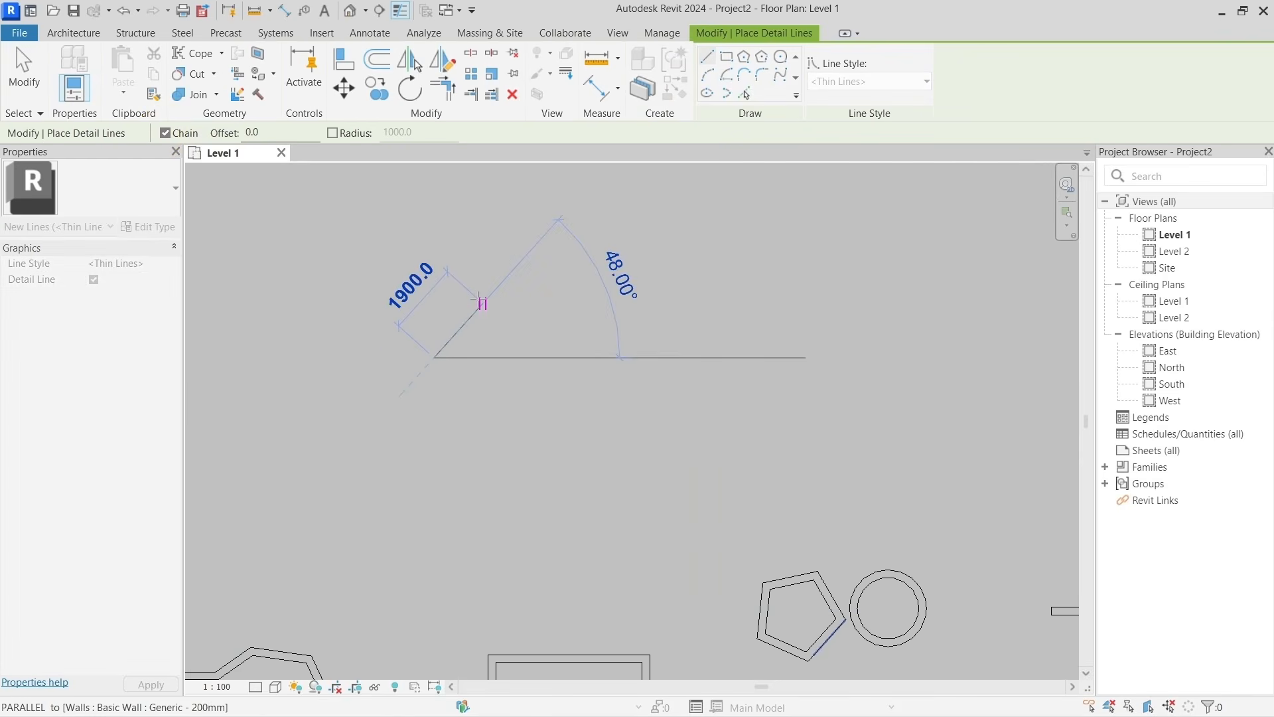
left_click(482, 304)
left_click(543, 319)
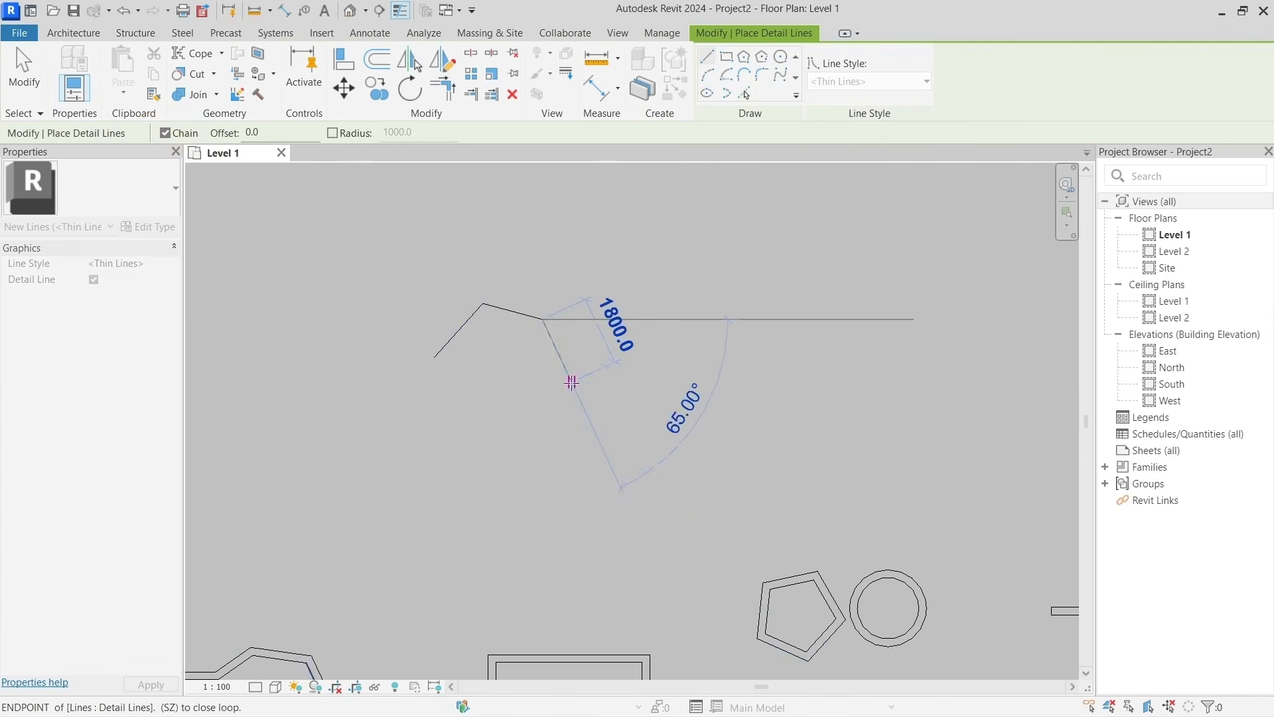
left_click(572, 382)
left_click(526, 428)
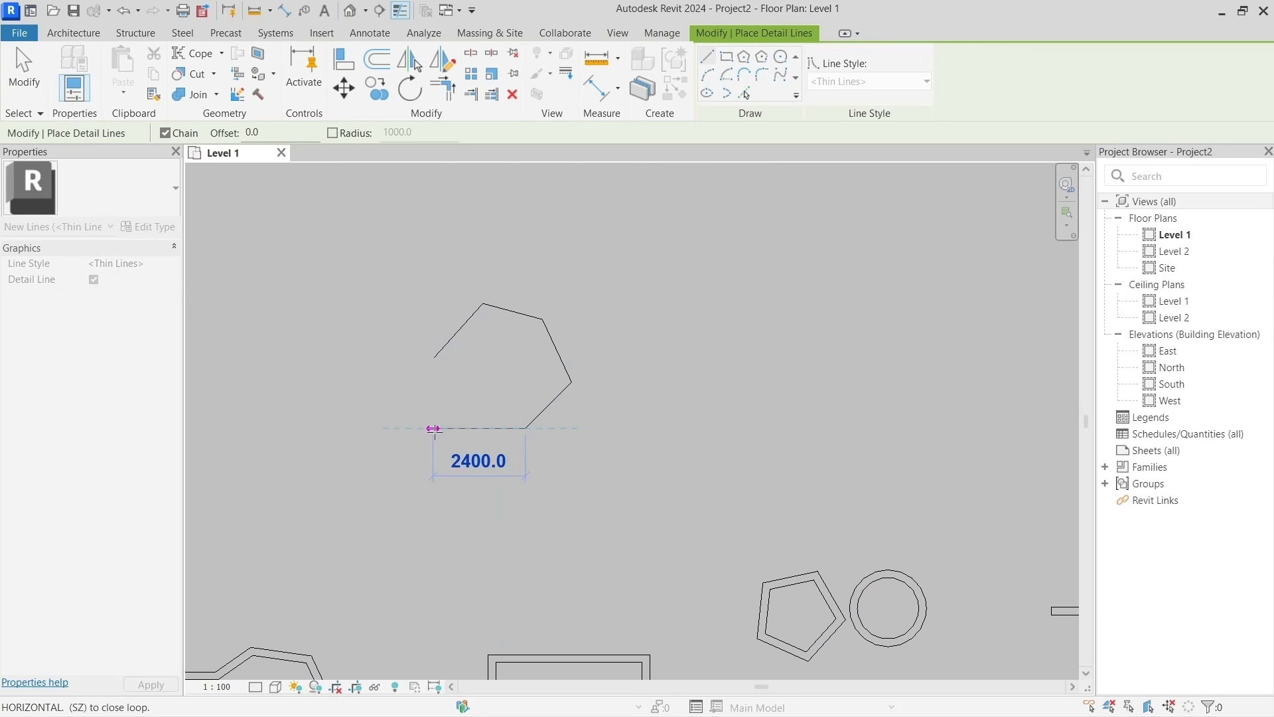
Continue the detail-line chain with a horizontal segment about 2400 mm long and further sloped segments, closing the irregular outline at its start point.
left_click(349, 417)
left_click(308, 353)
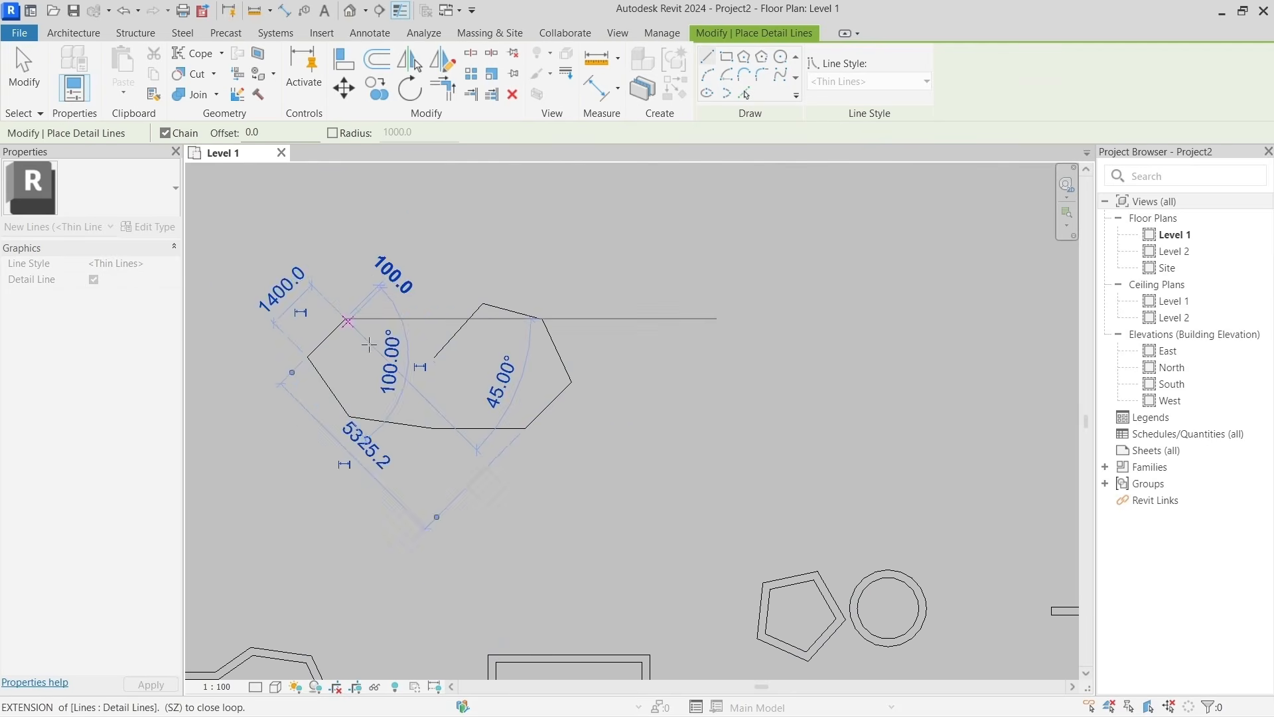
left_click(345, 320)
left_click(389, 362)
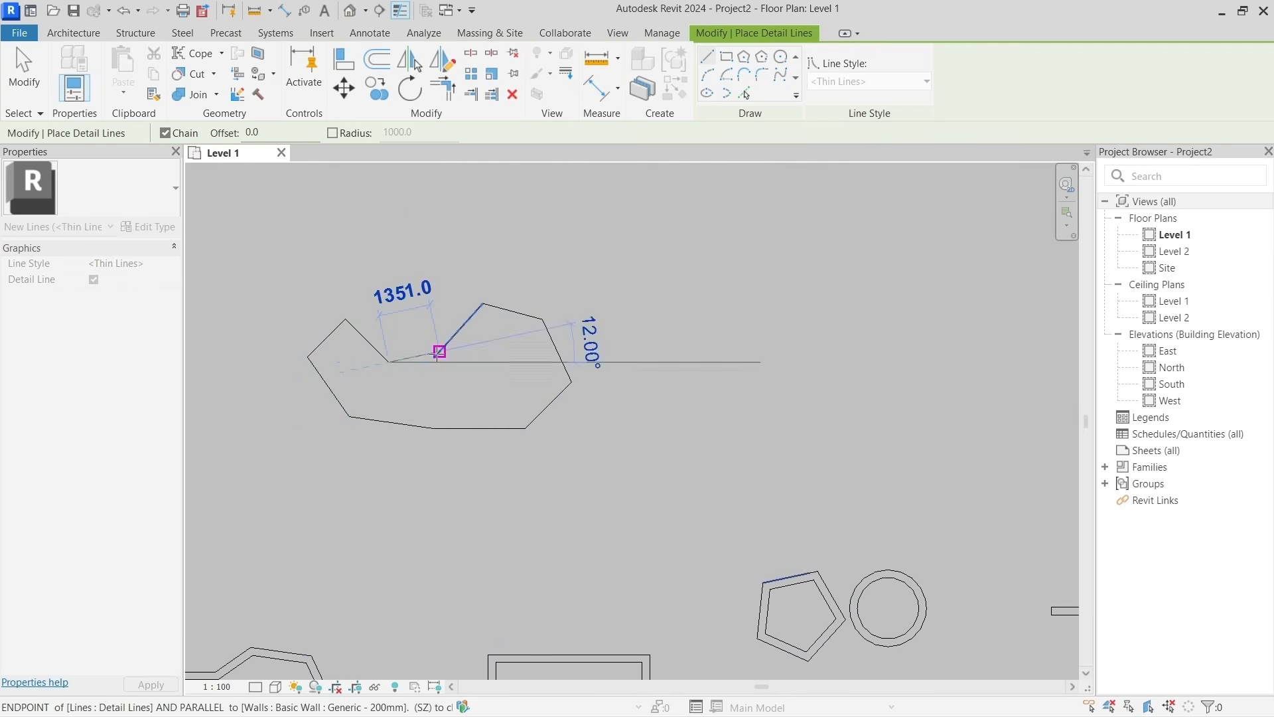
scroll(437, 359, "up", 3)
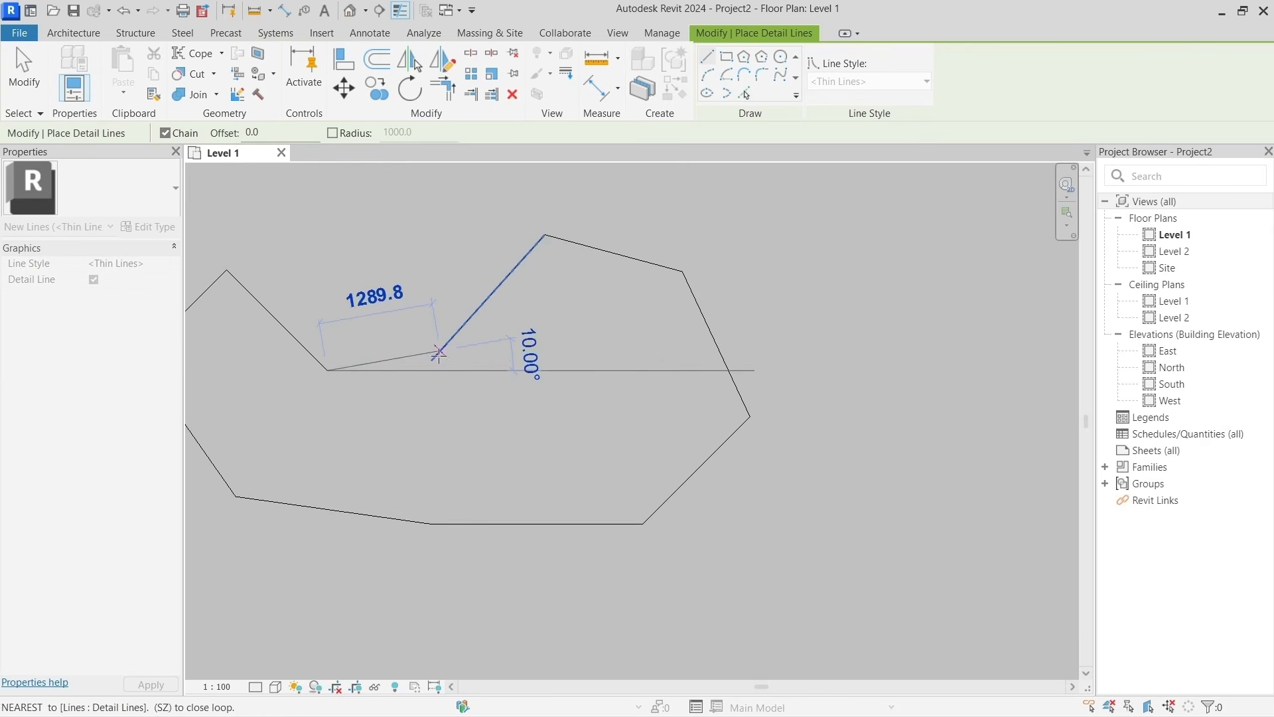
left_click(430, 362)
scroll(586, 379, "down", 2)
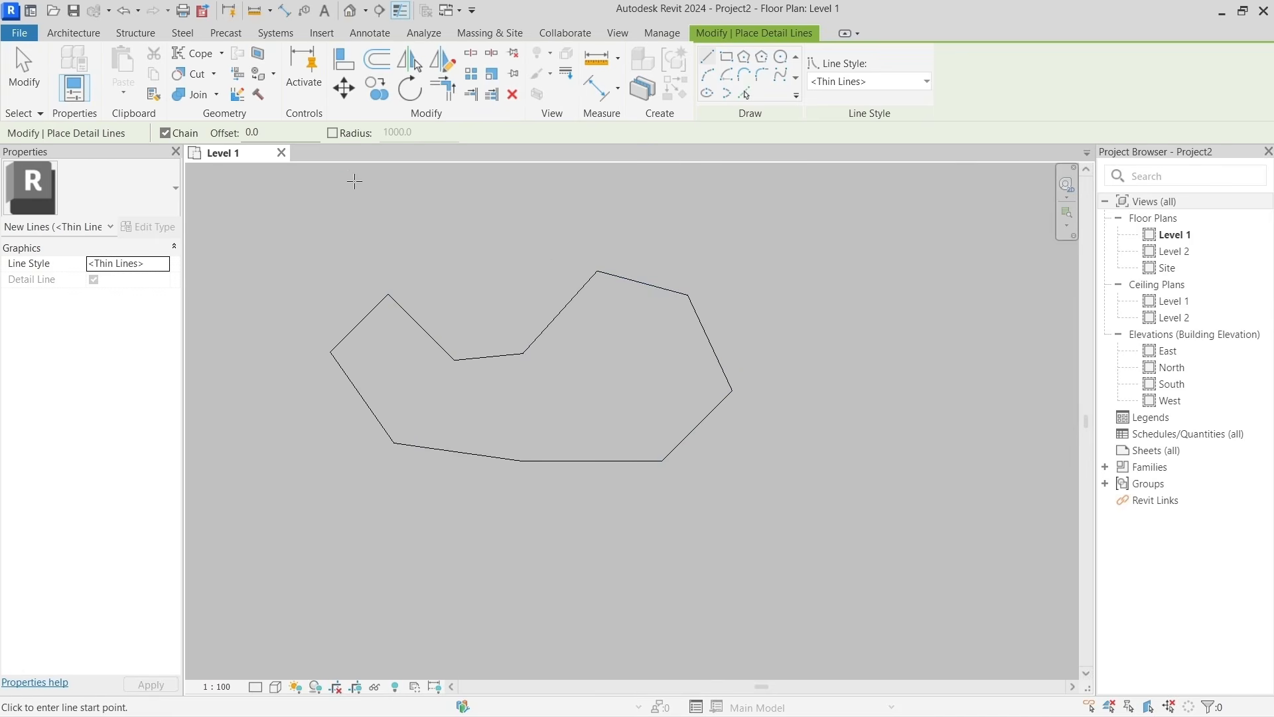
key("Escape")
key("Escape")
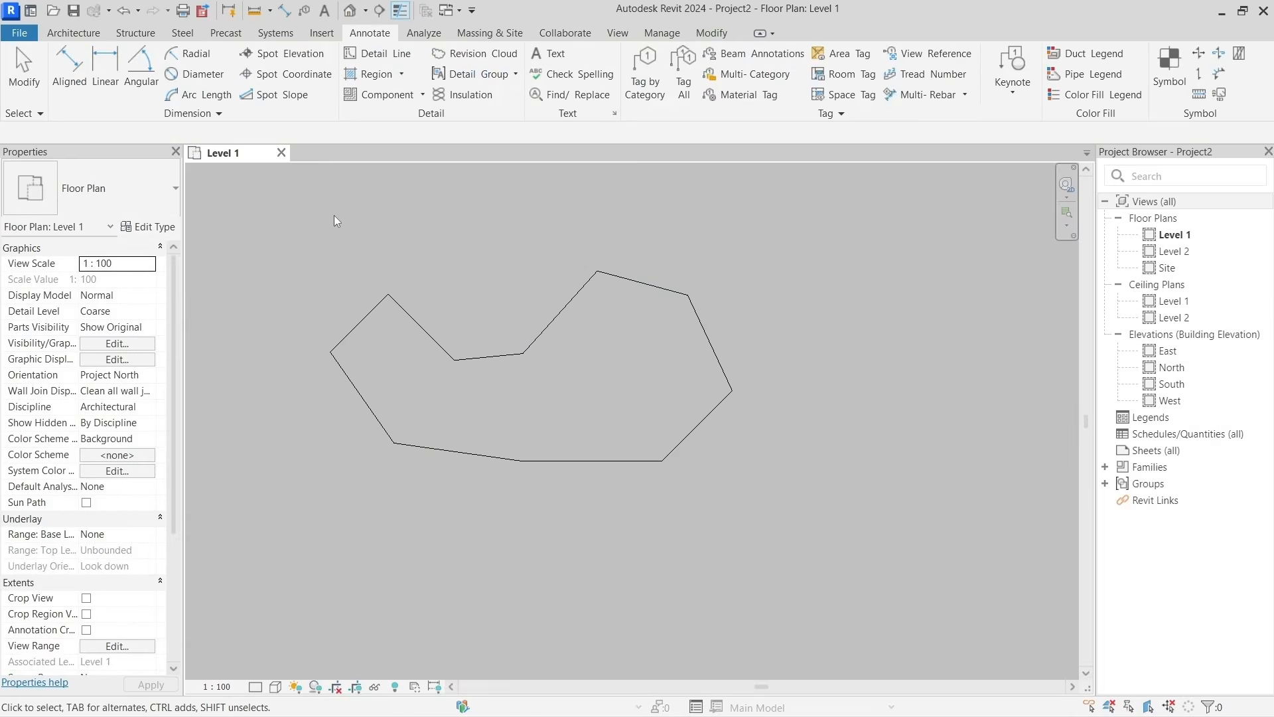
Chain three Generic - 200mm walls along the detail outline's upper edges, from the upper-left peak through the notch to the upper-right peak.
left_click(83, 35)
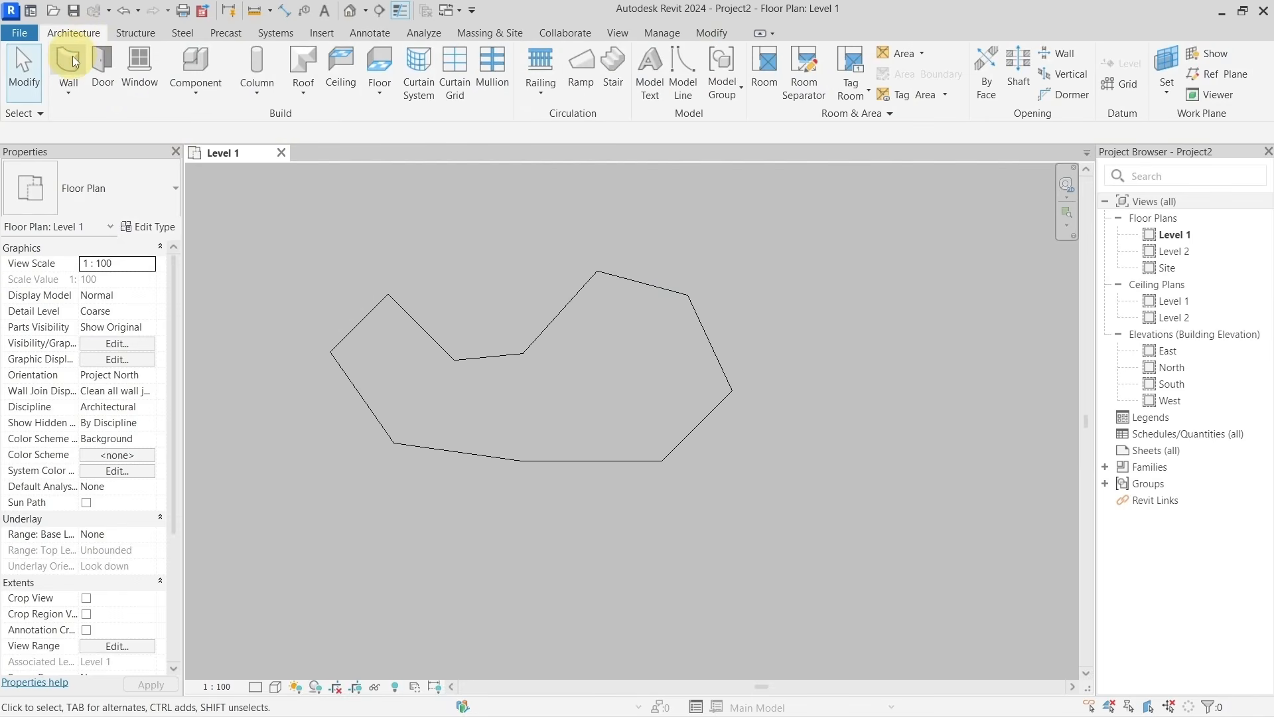
left_click(71, 61)
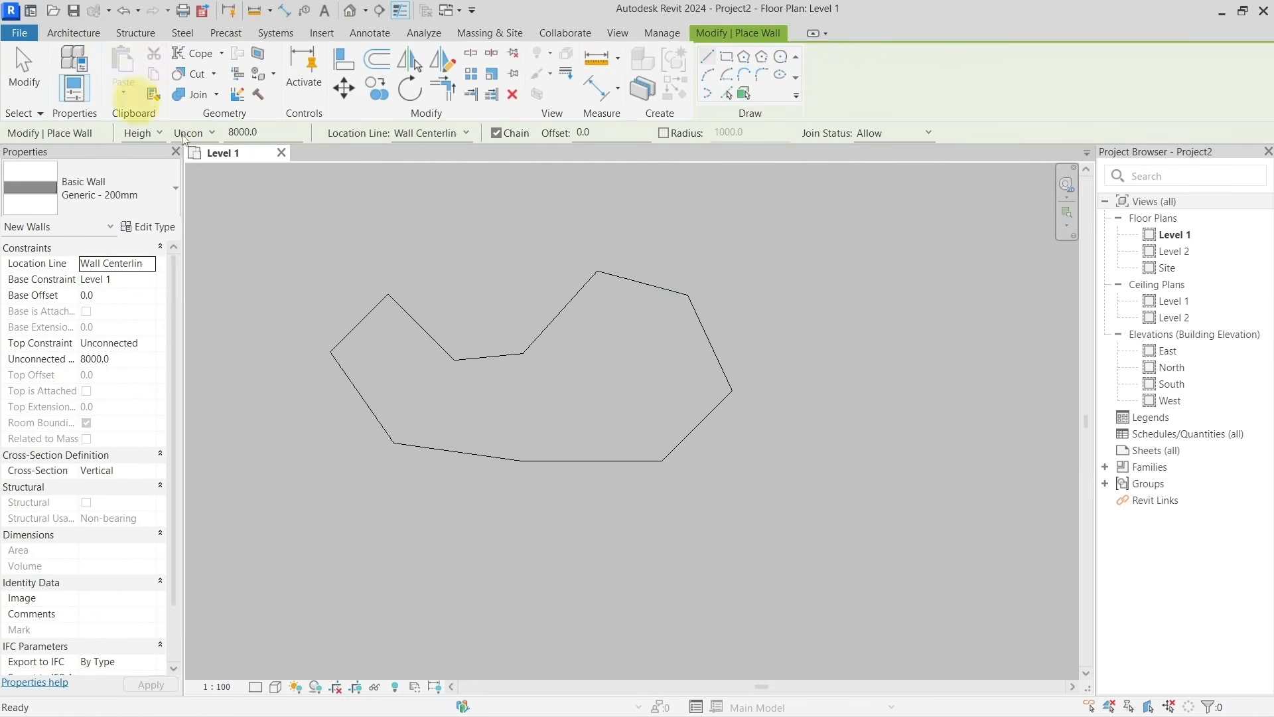
left_click(389, 292)
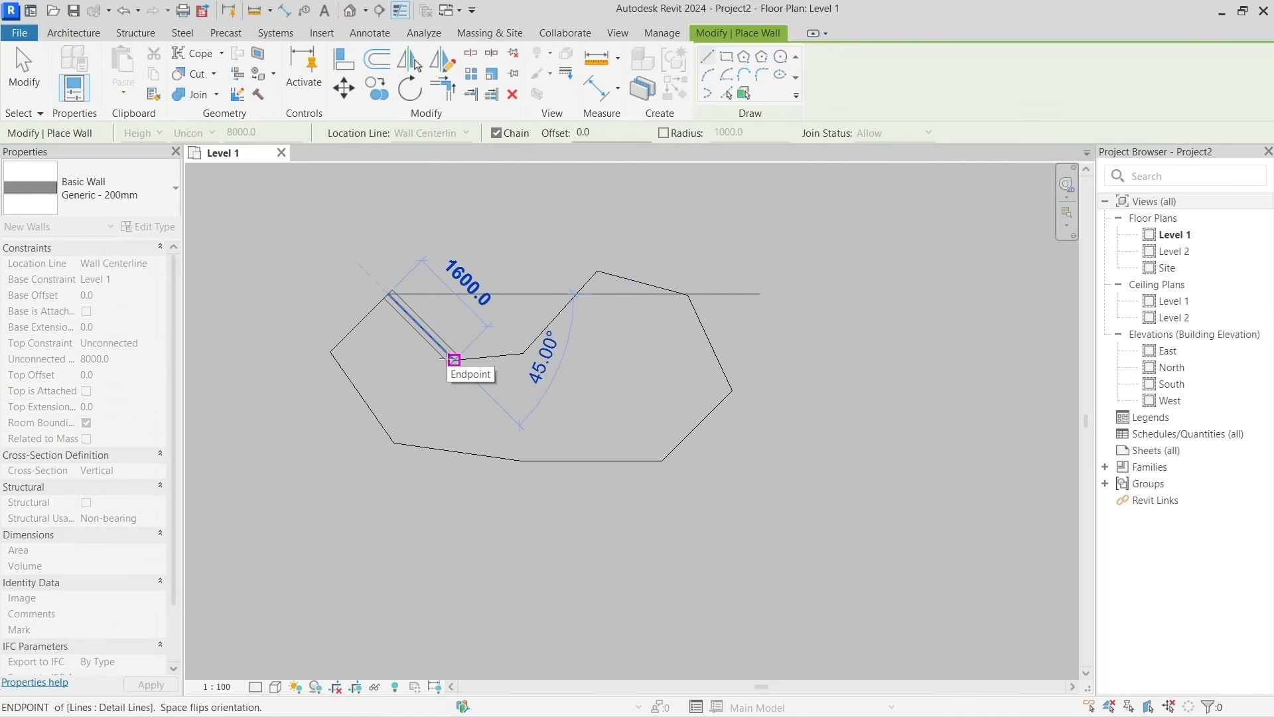
left_click(454, 359)
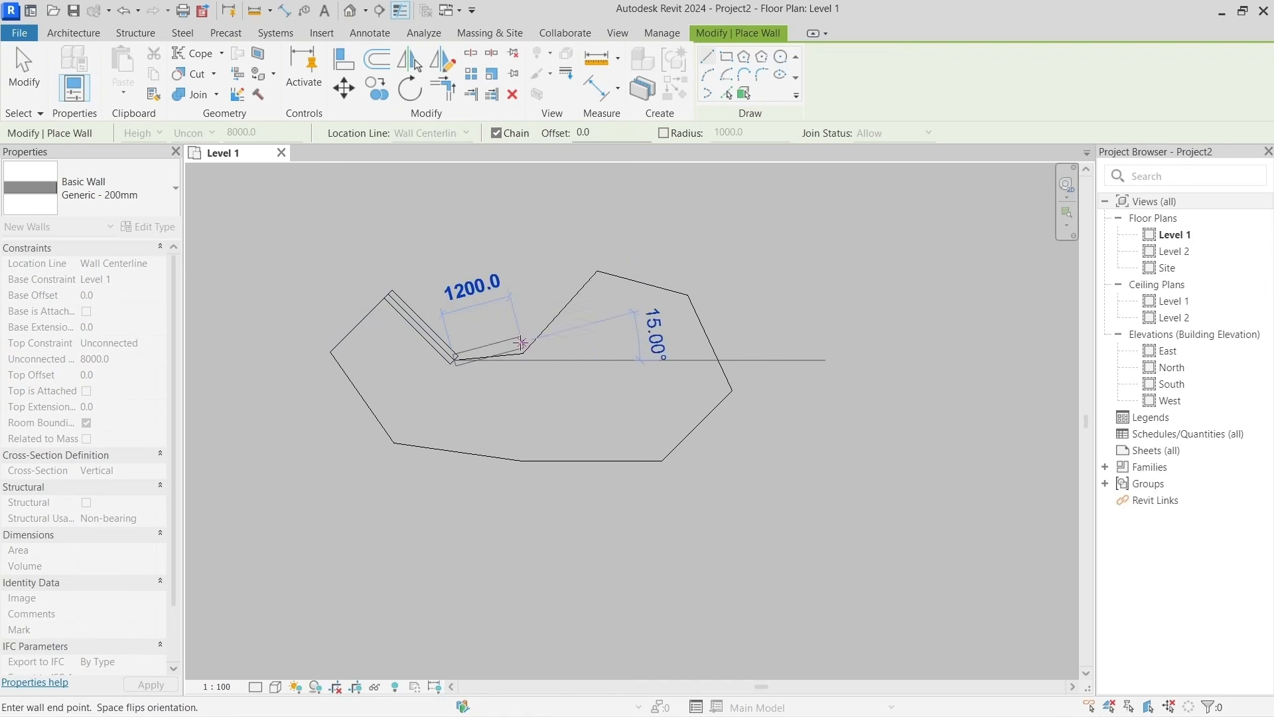
left_click(522, 352)
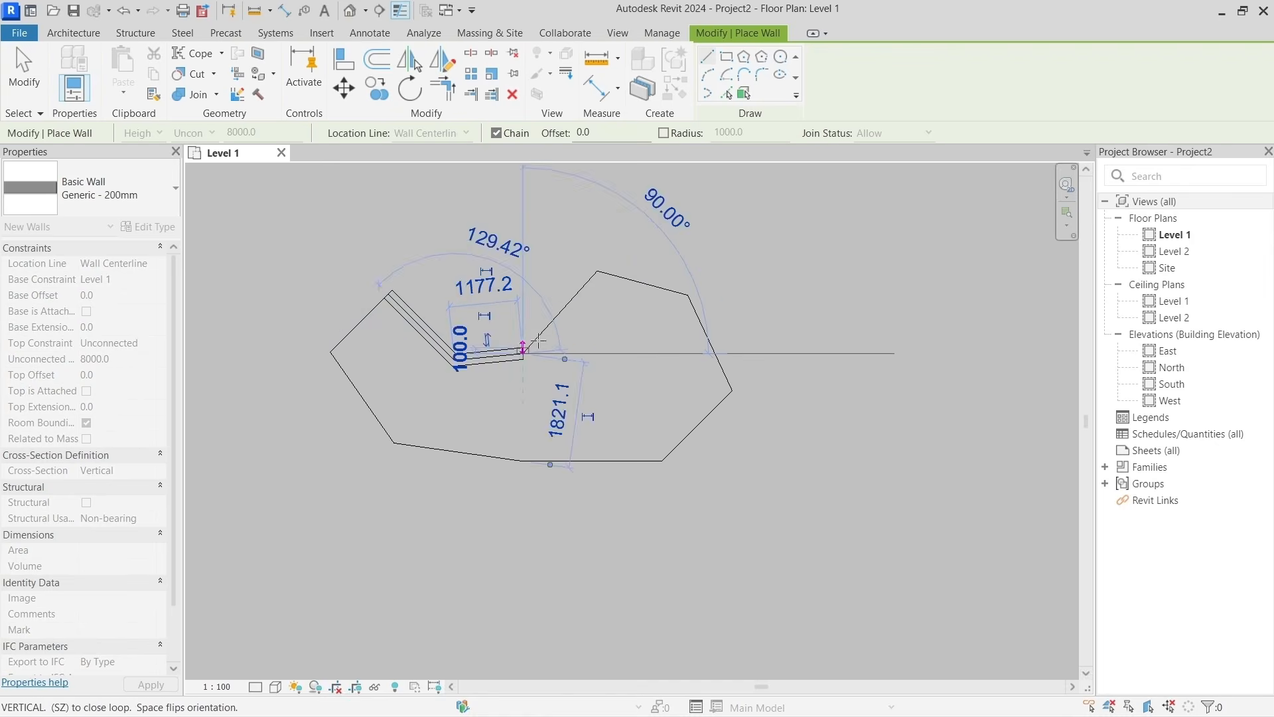
left_click(597, 271)
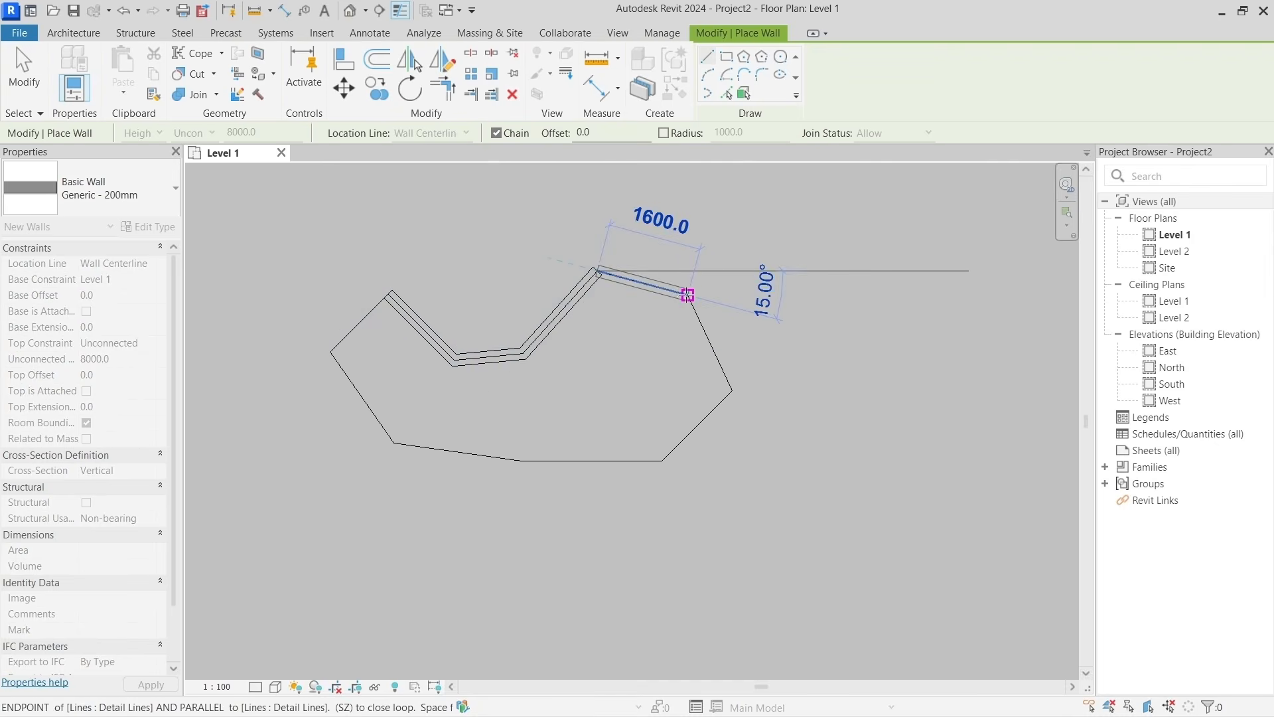
key("Escape")
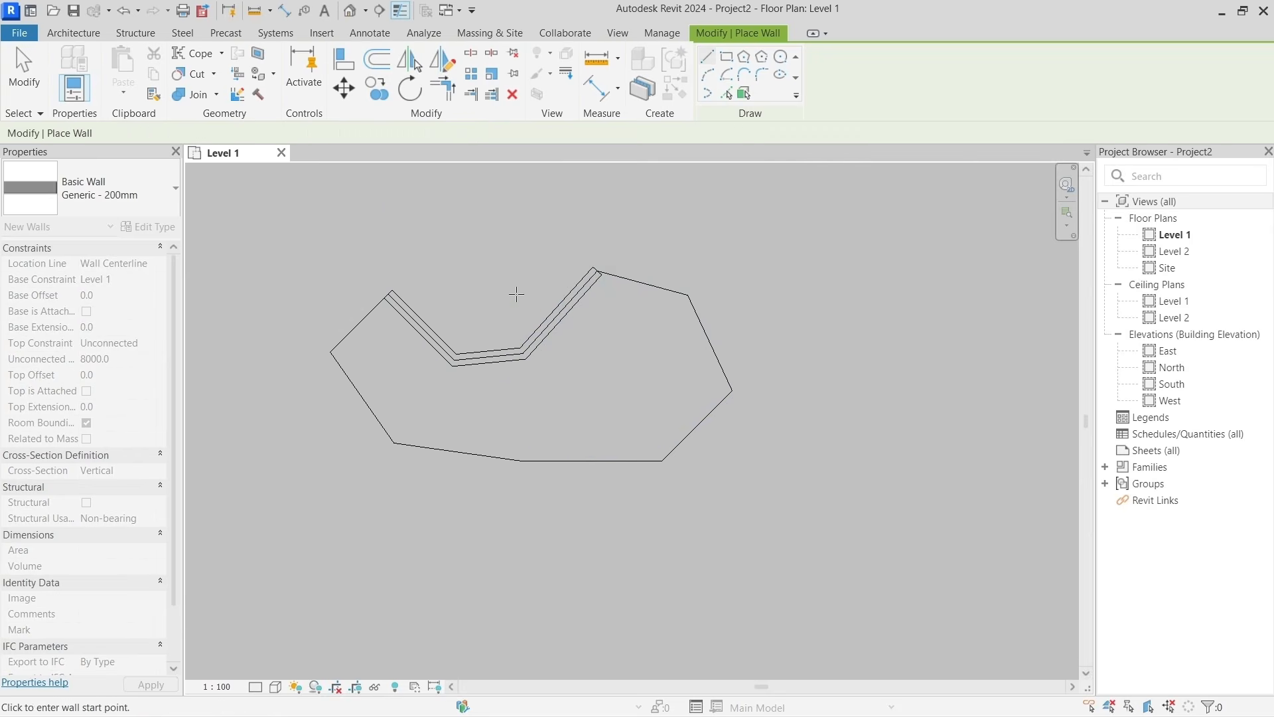
Undo the three walls traced over the detail outline.
left_click(123, 11)
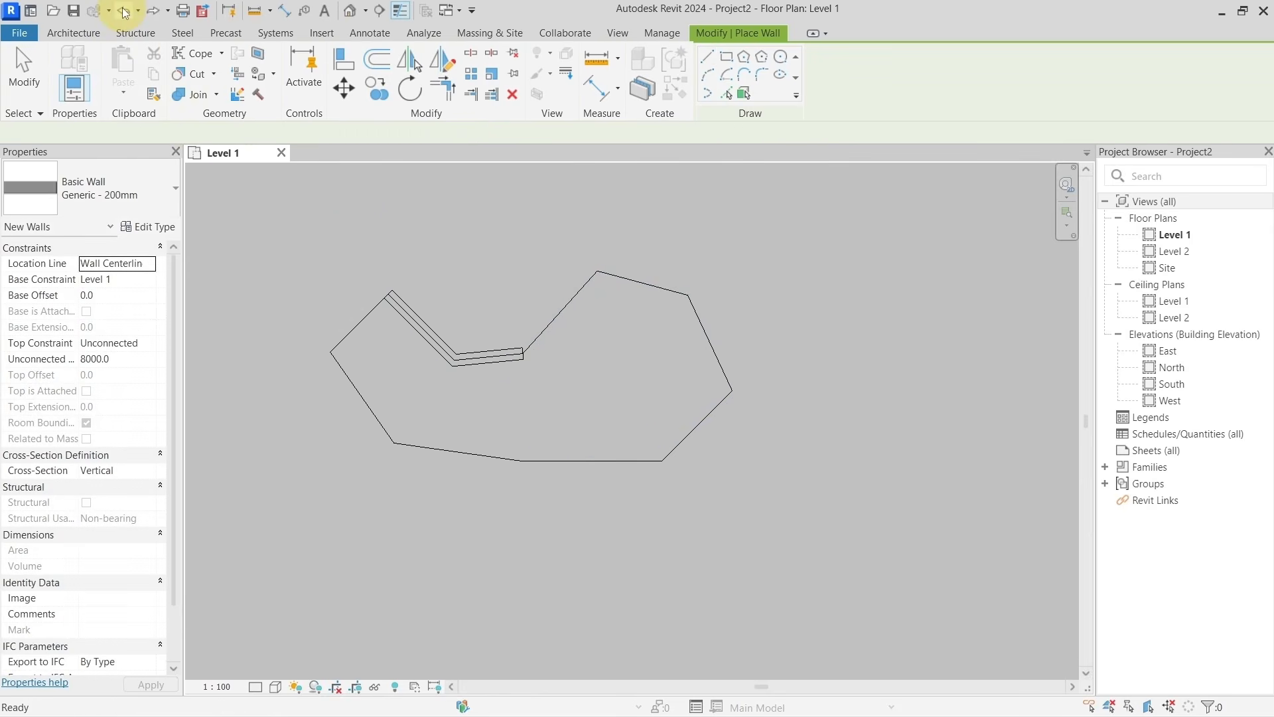
left_click(123, 11)
left_click(124, 10)
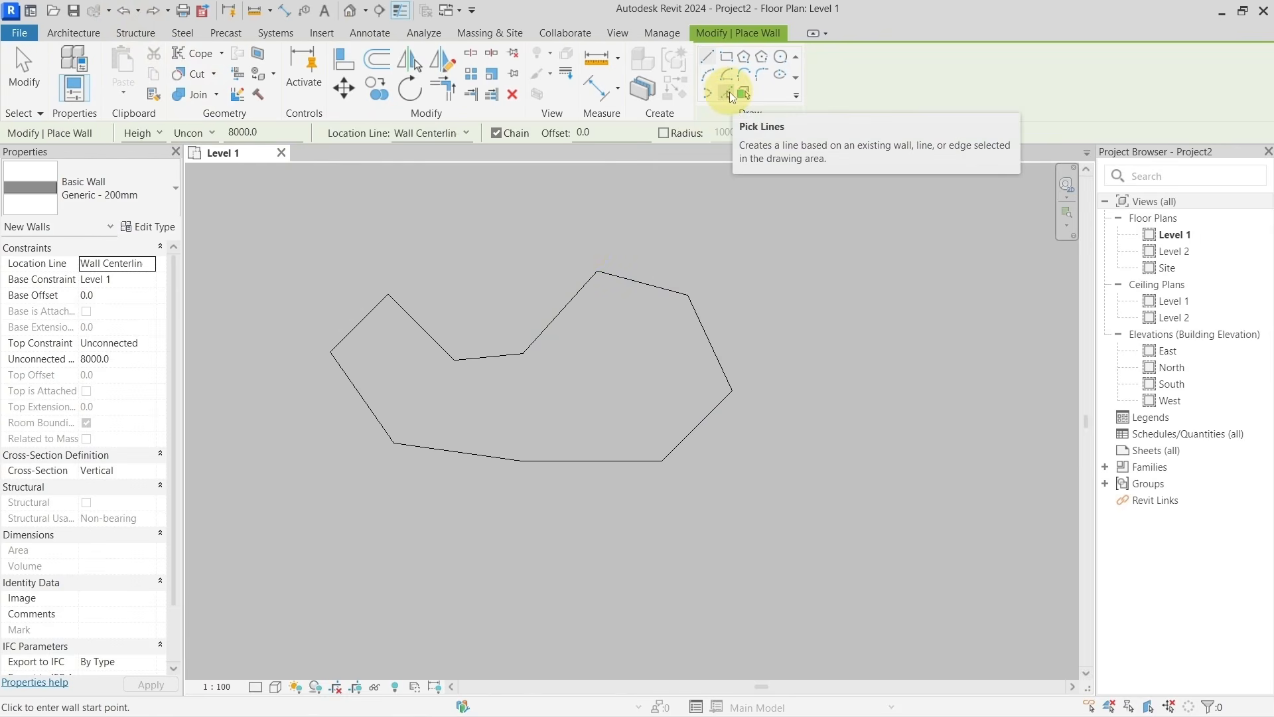
Use Pick Lines to create Generic - 200mm walls on the three detail lines between the outline's upper-left and upper-right peaks.
left_click(730, 90)
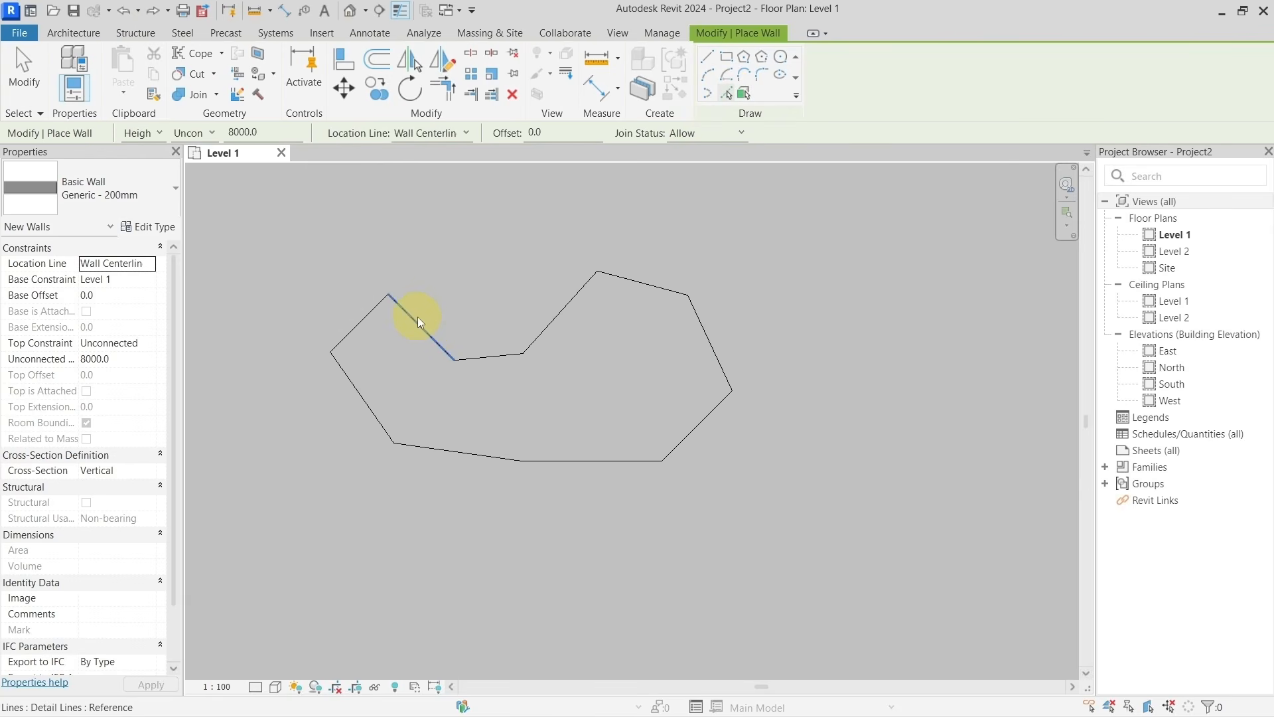
scroll(418, 321, "up", 5)
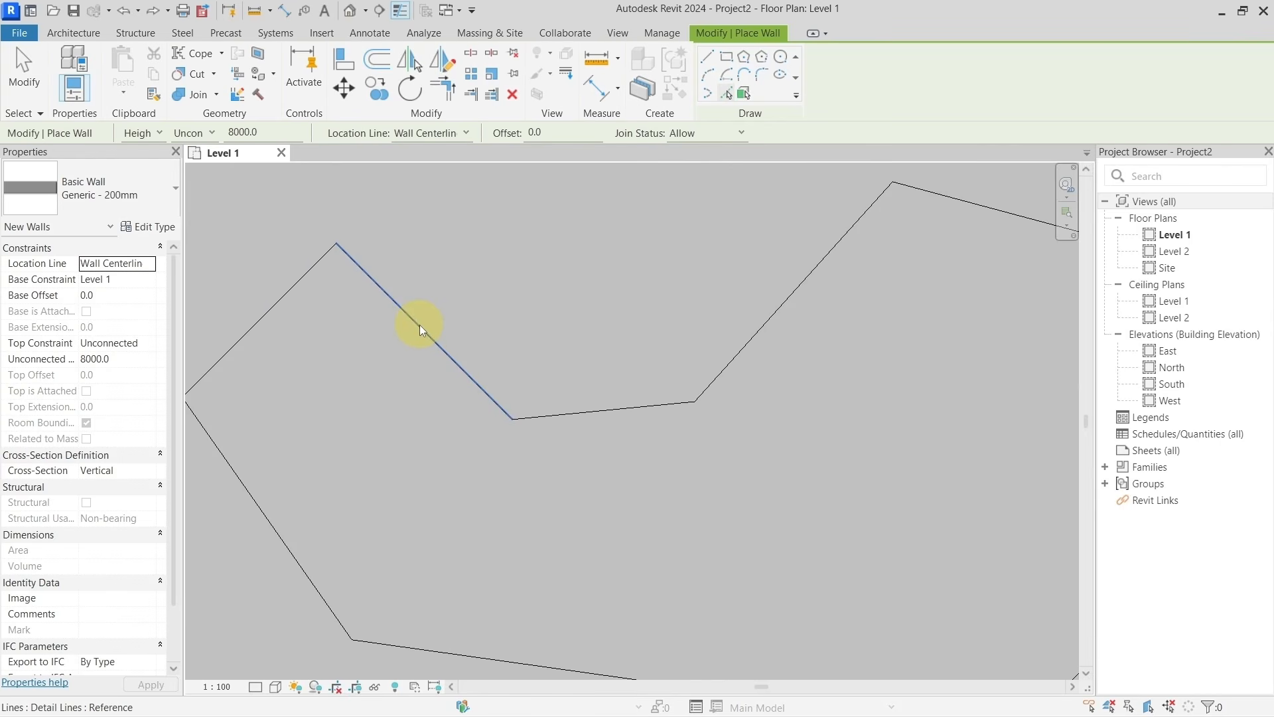
left_click(461, 367)
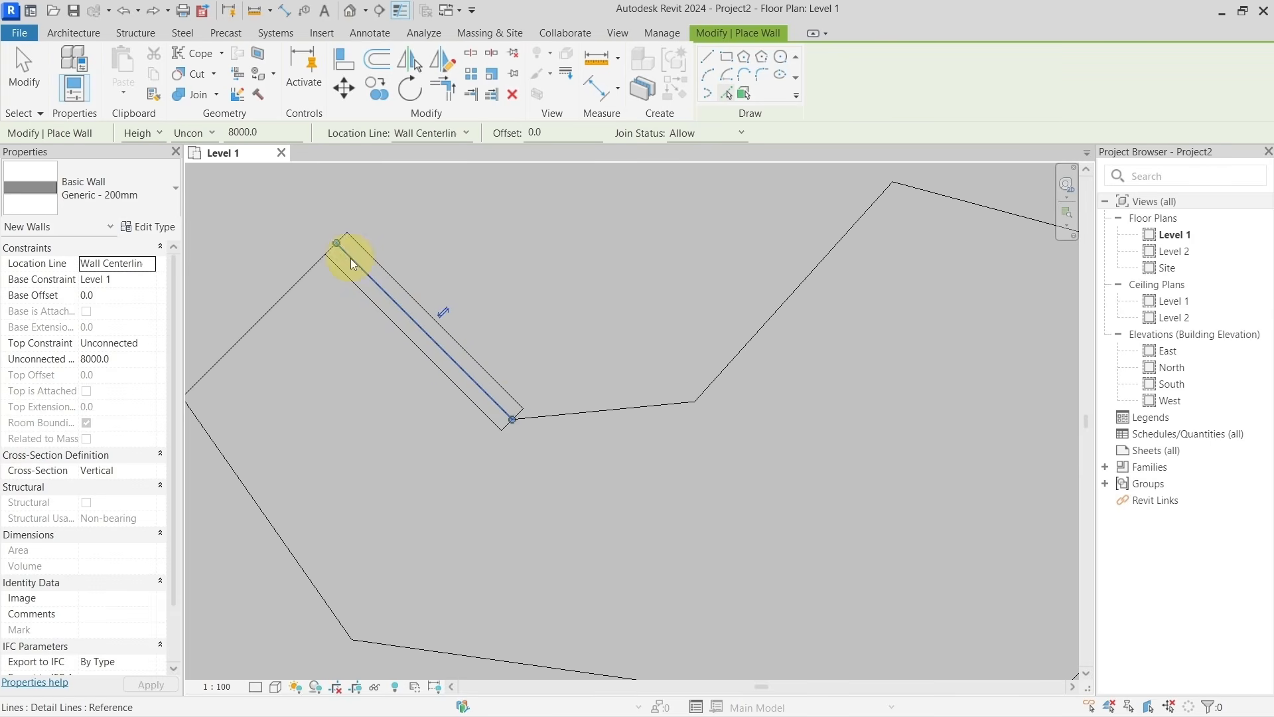
left_click(580, 413)
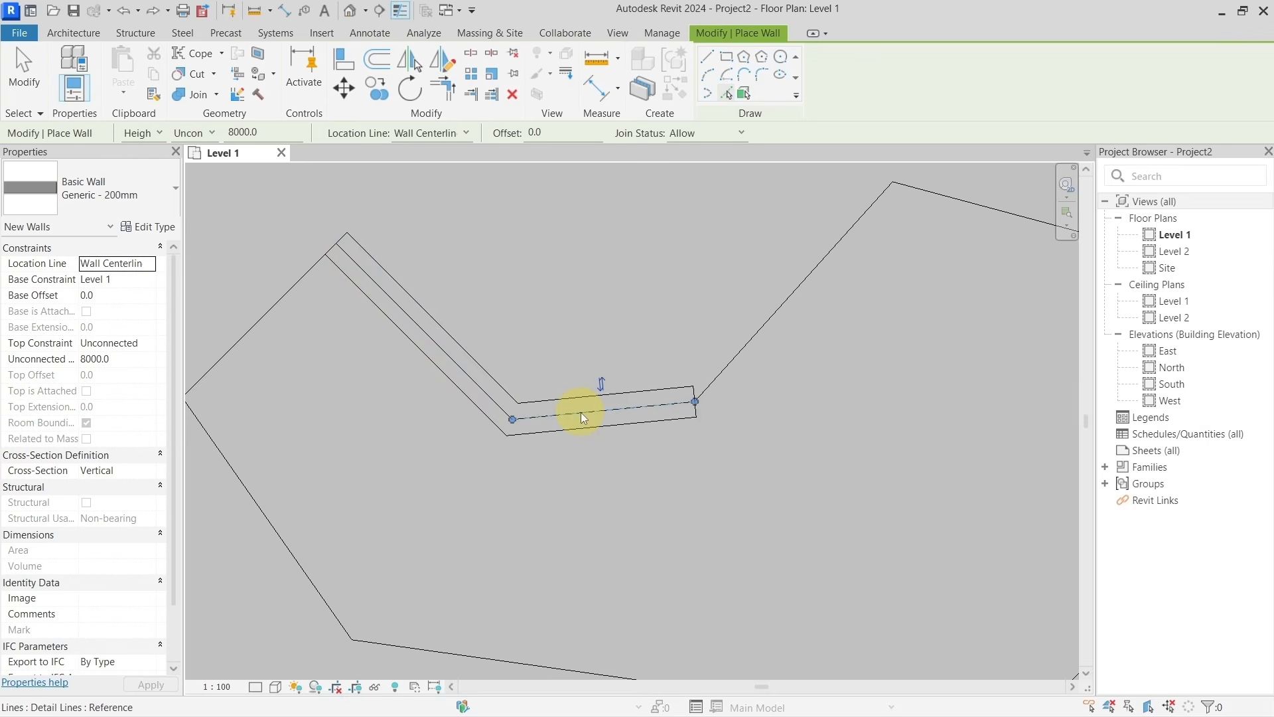
left_click(728, 361)
Create two more walls by picking the outline's sloped upper-right line and the steep line along its right side.
middle_click_drag(782, 364, 592, 421)
left_click(775, 291)
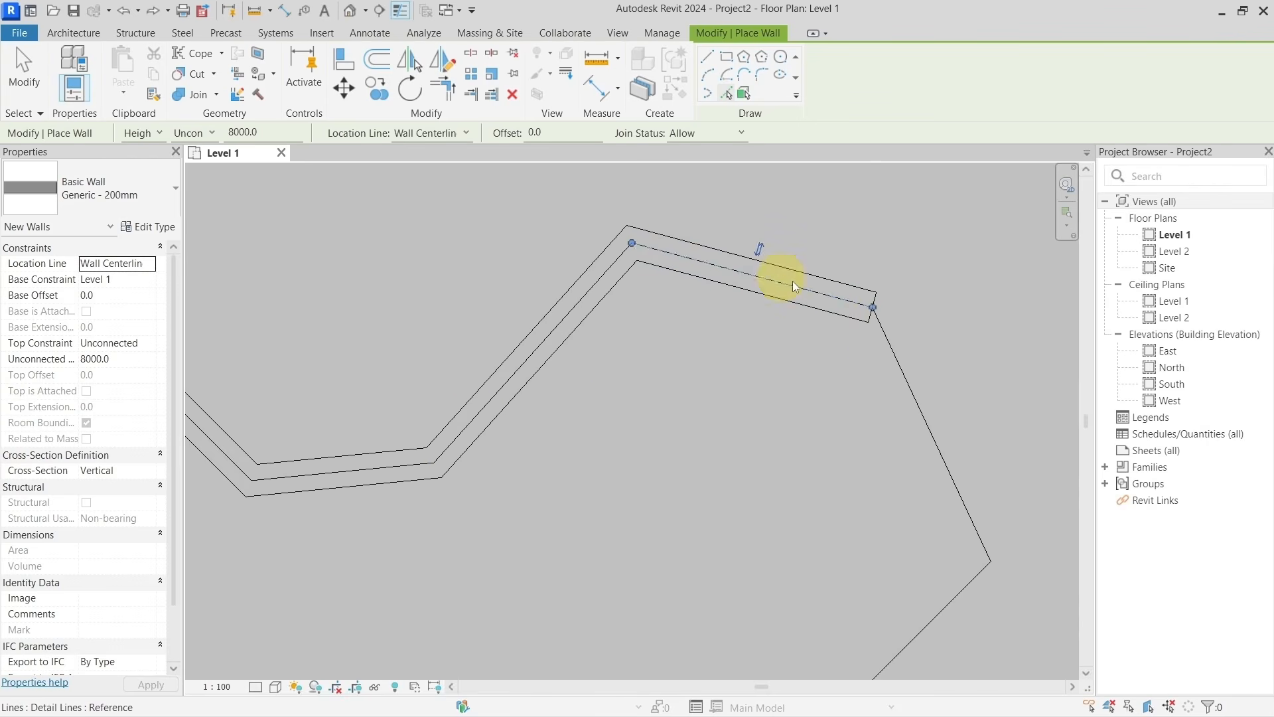
left_click(908, 388)
scroll(857, 419, "down", 2)
scroll(858, 419, "down", 2)
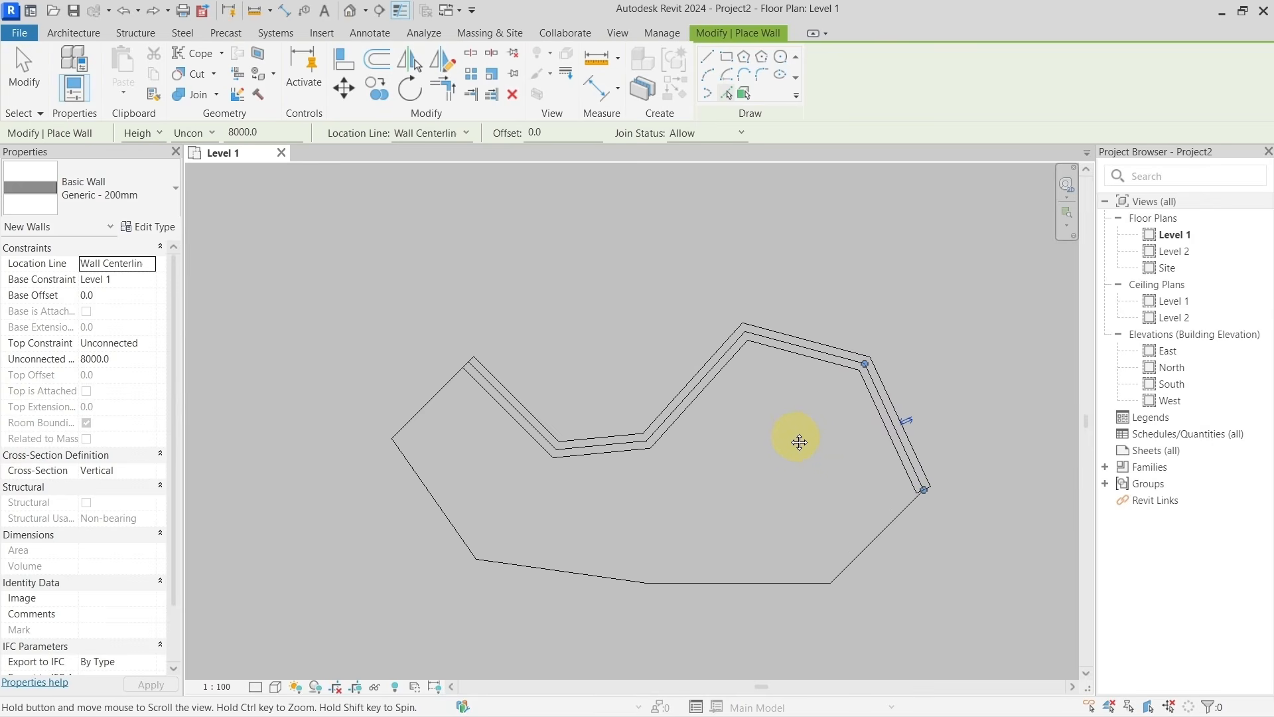
middle_click_drag(801, 448, 747, 396)
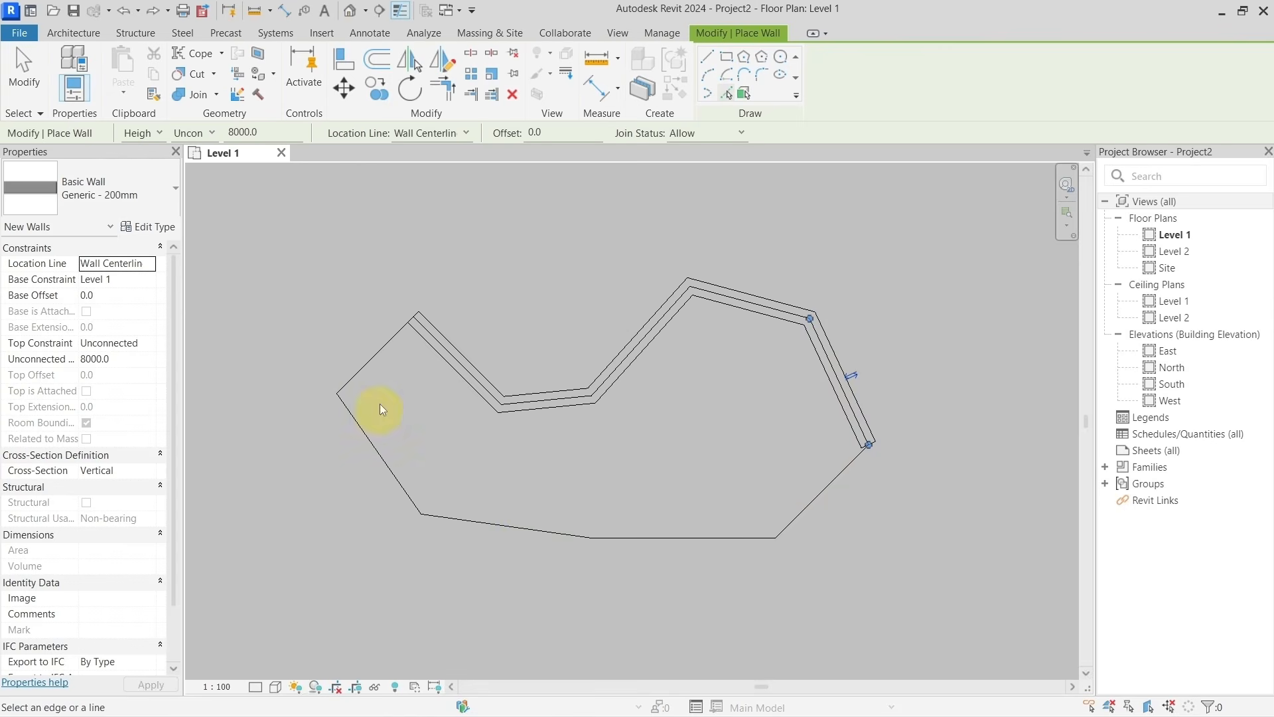
right_click(754, 384)
left_click(756, 386)
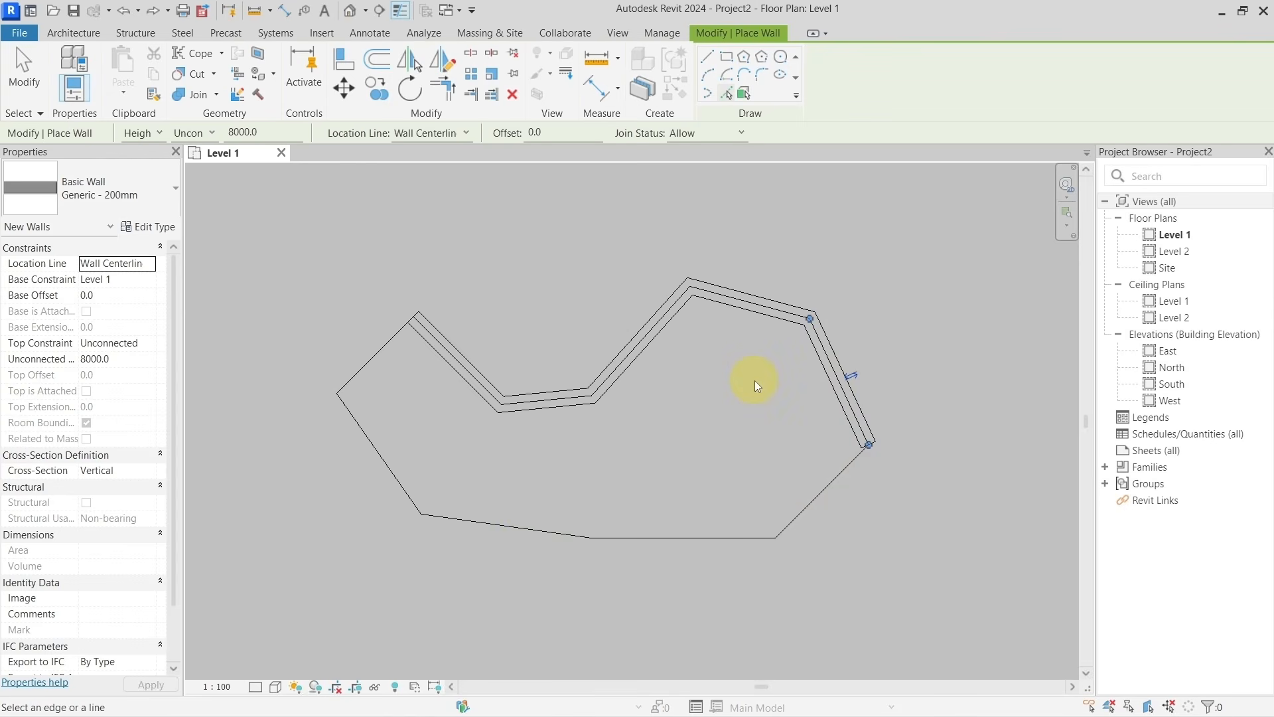
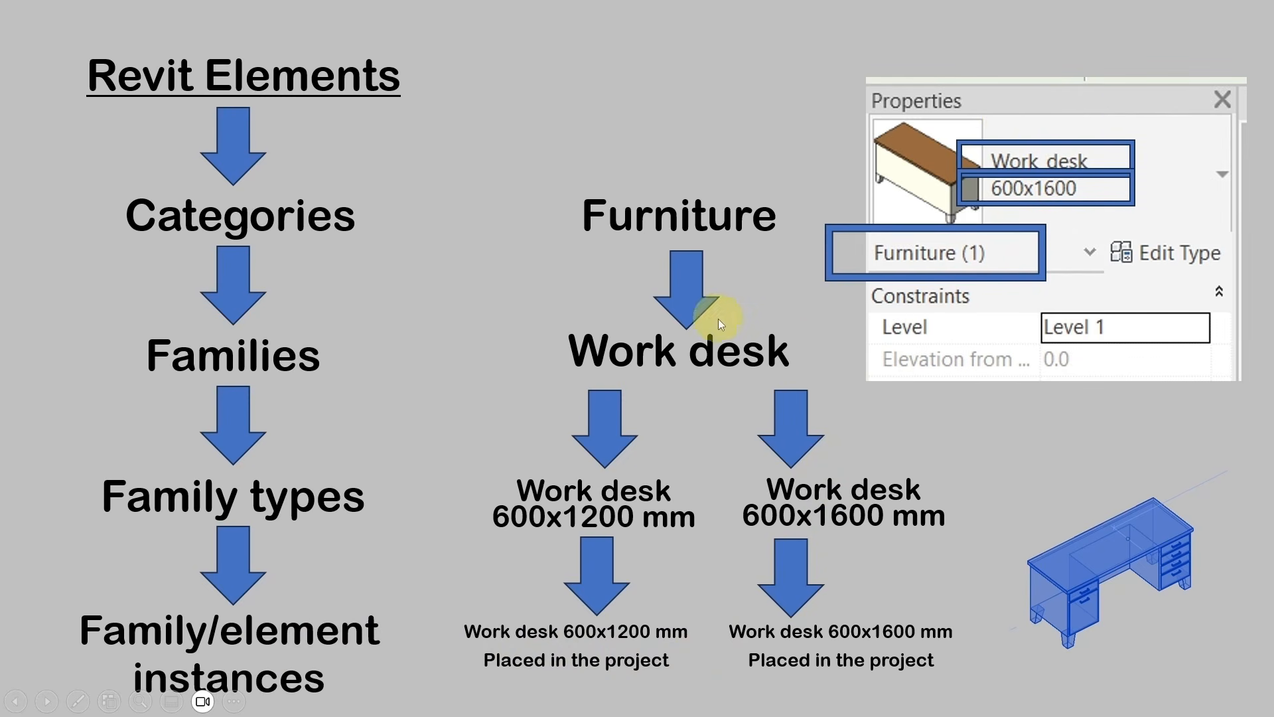
Switch from the slides back to Revit and leave the wall command.
key("alt+Tab")
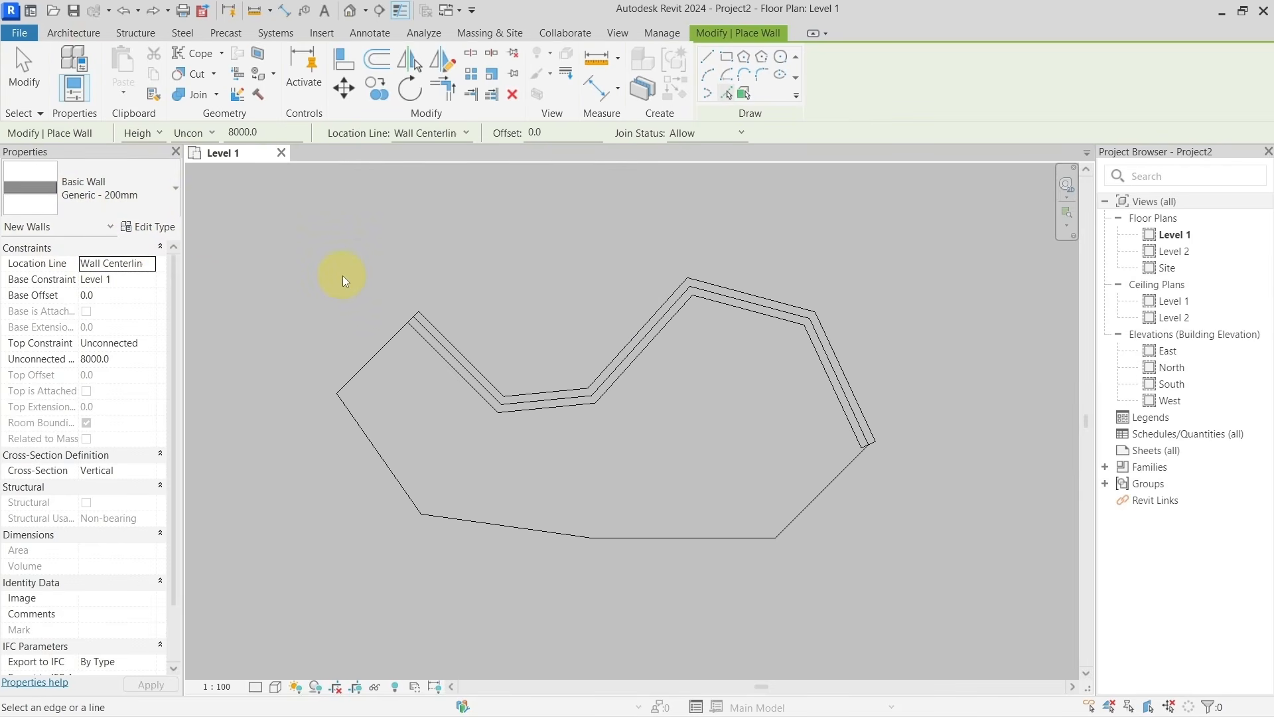
right_click(408, 262)
left_click(376, 265)
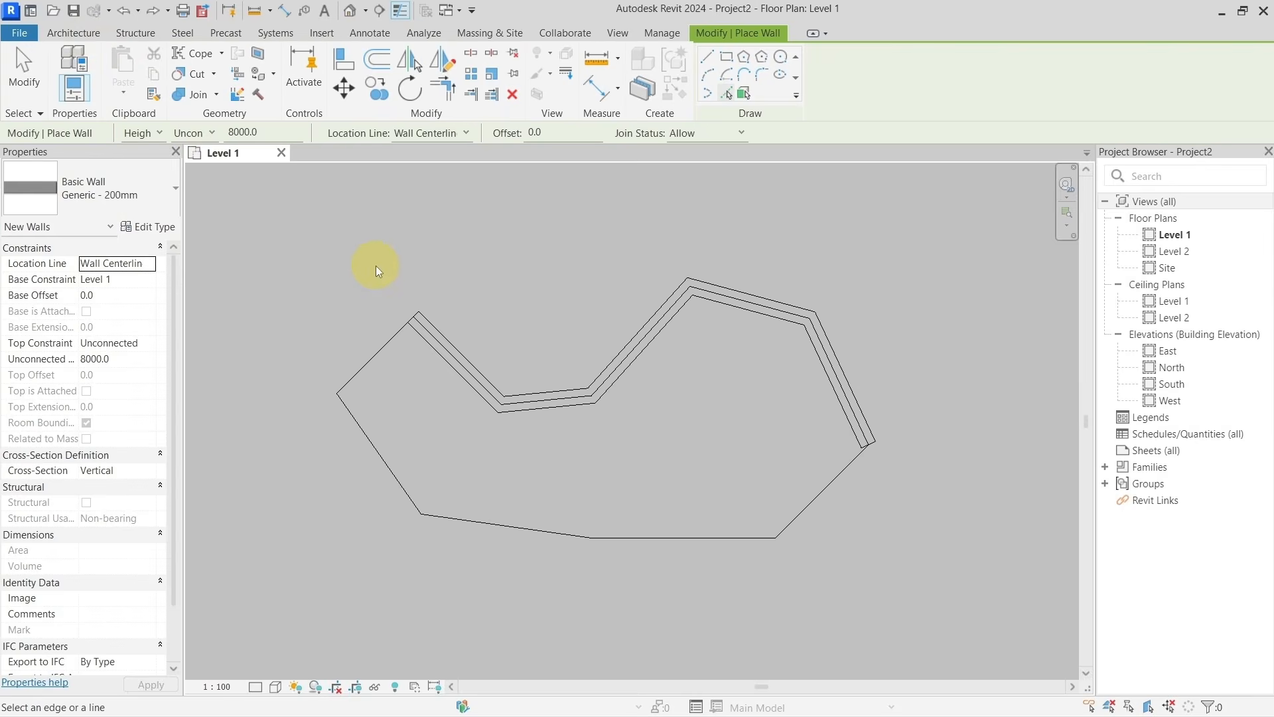
key("Escape")
Select the single 2400 mm horizontal wall and examine the basic, curtain and stacked wall types available for it, keeping its type.
scroll(376, 265, "down", 3)
middle_click_drag(385, 418, 727, 259)
middle_click_drag(591, 451, 544, 253)
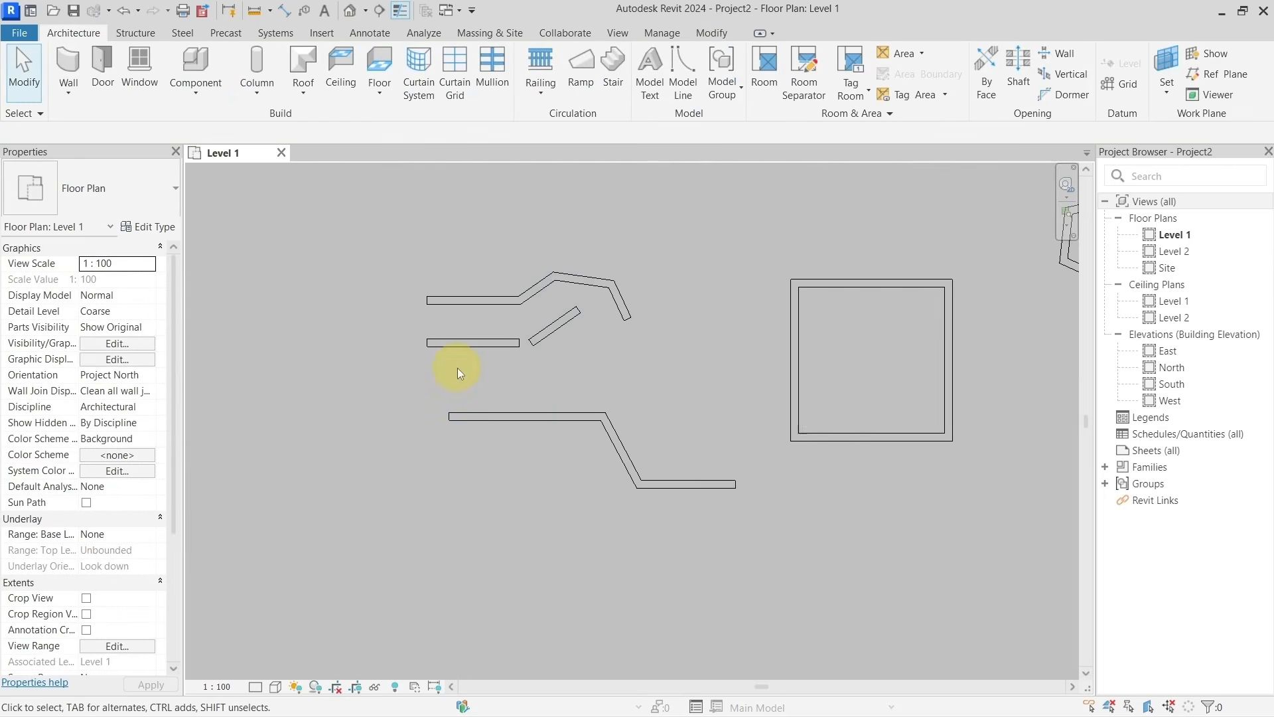
scroll(457, 368, "up", 3)
left_click(456, 311)
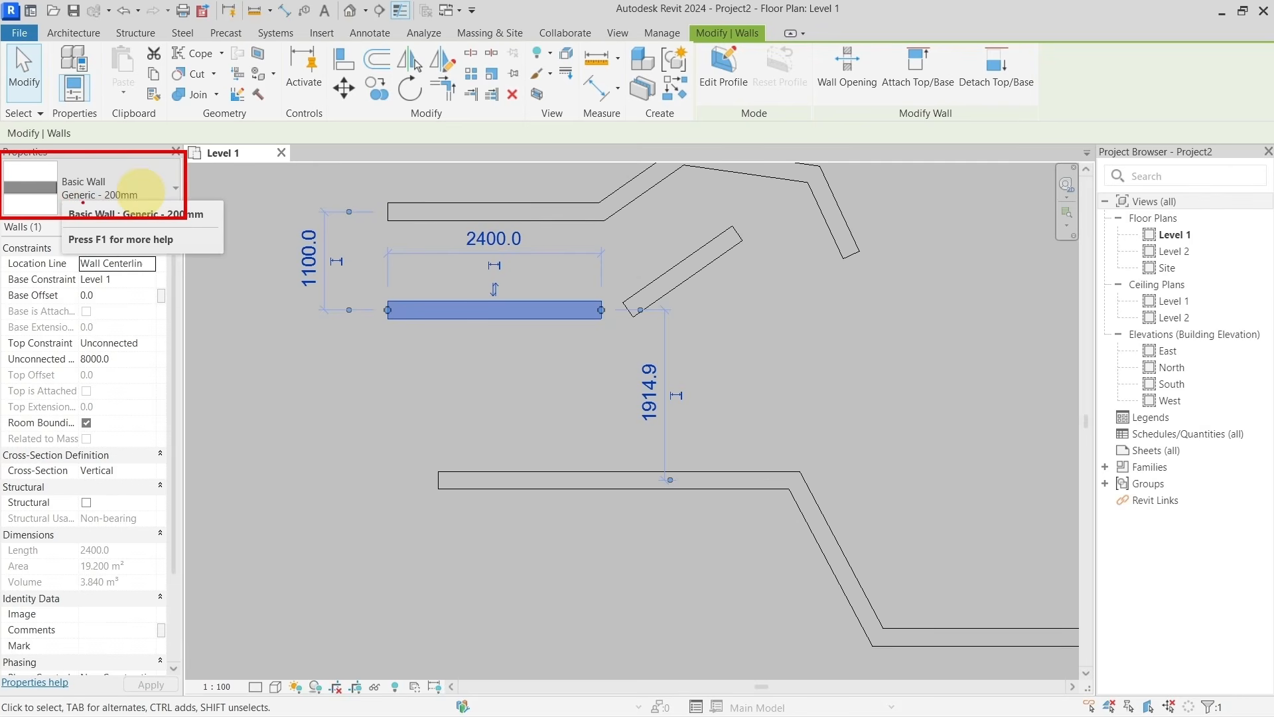
left_click(162, 190)
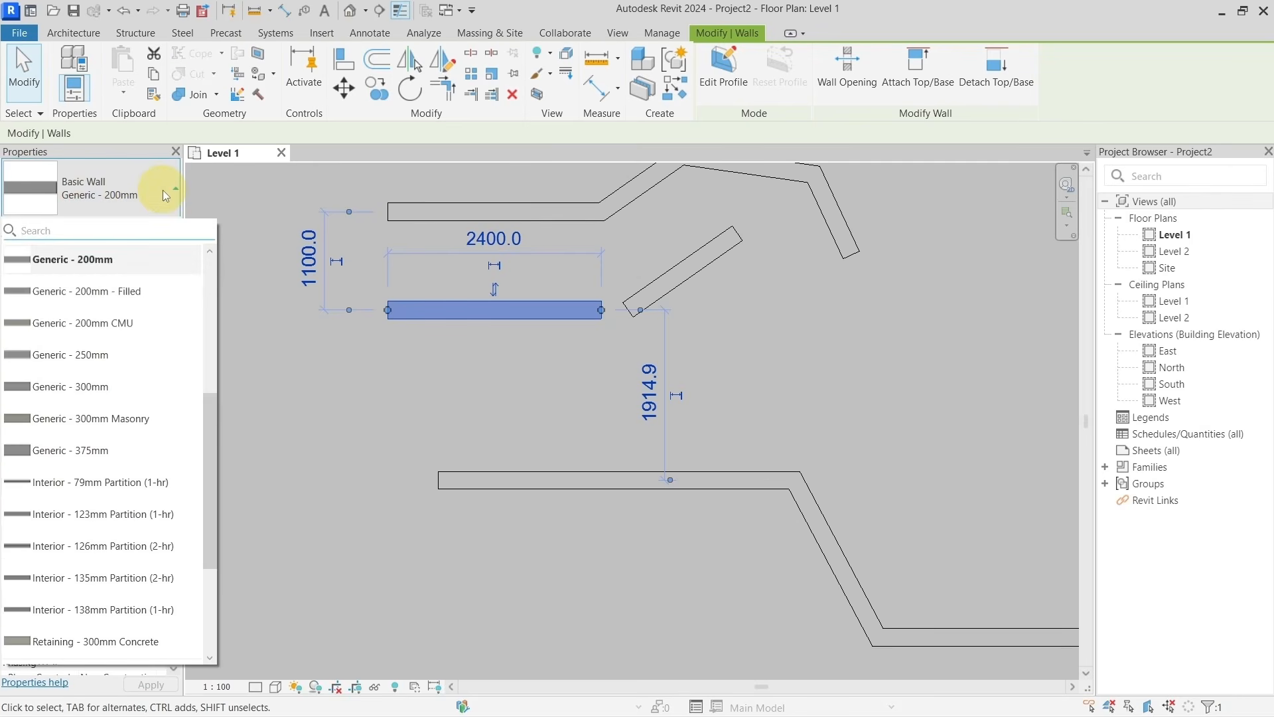
mouse_move(109, 422)
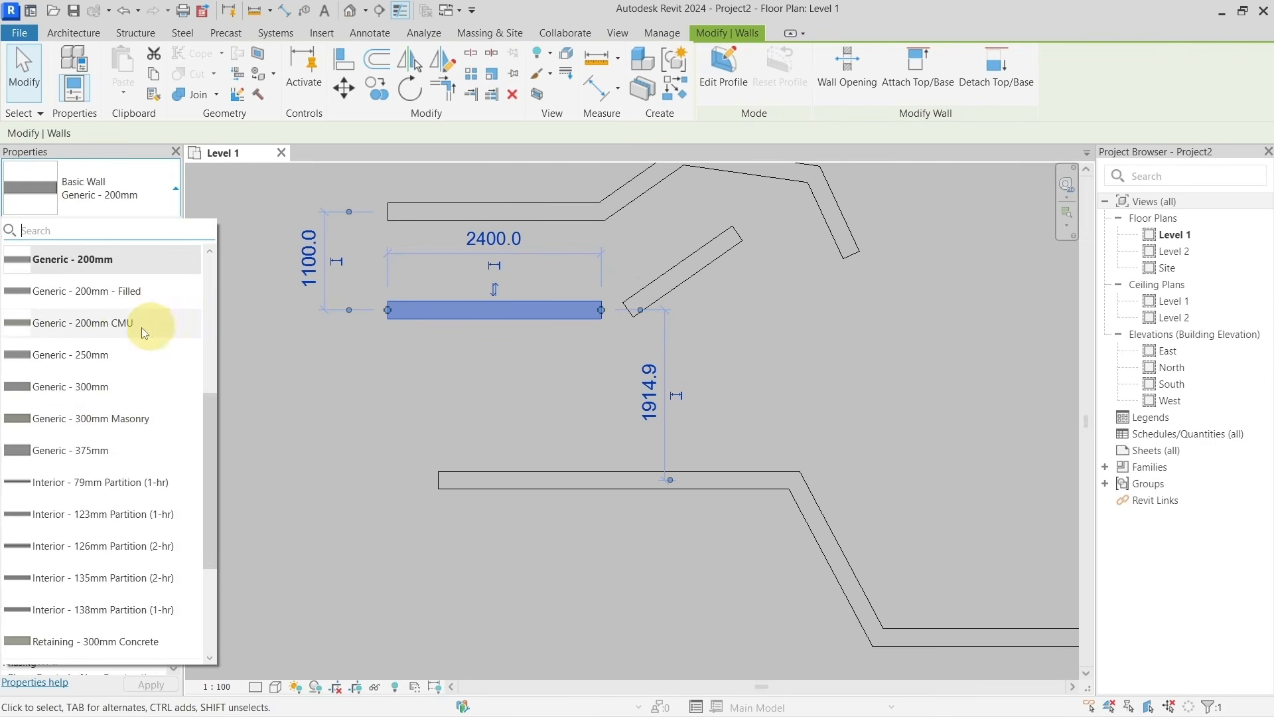
mouse_move(93, 264)
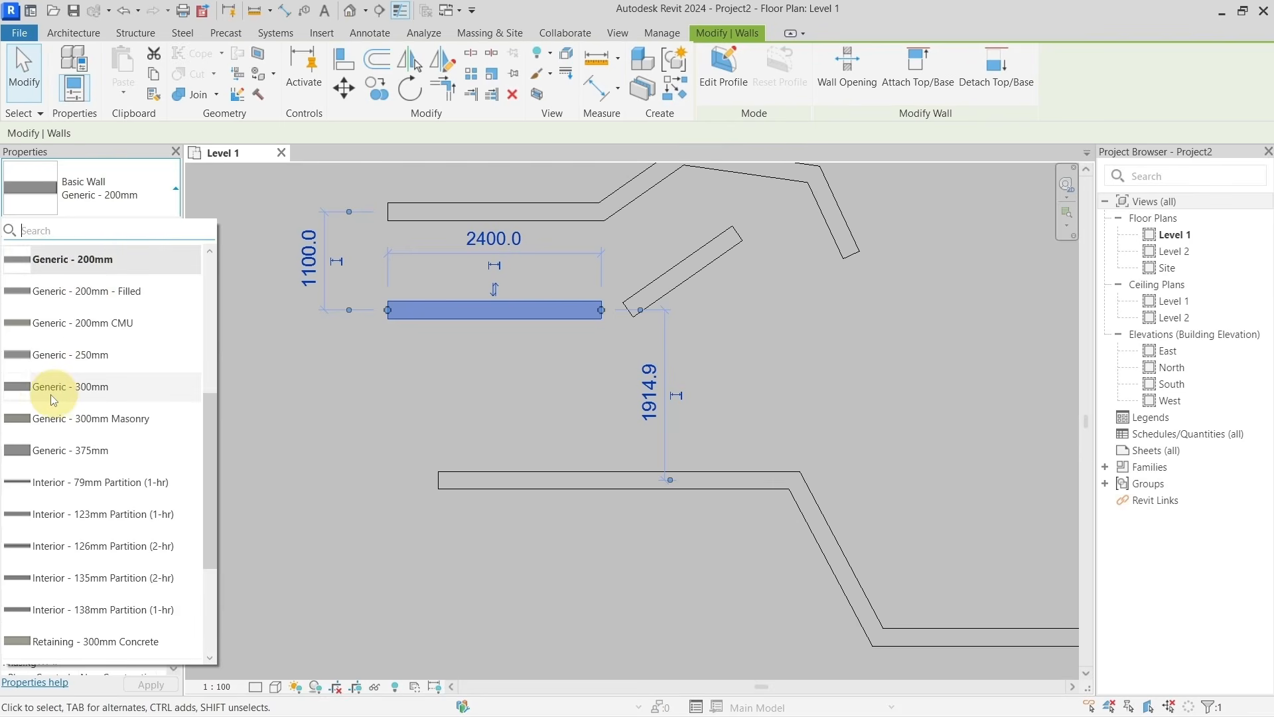
mouse_move(73, 391)
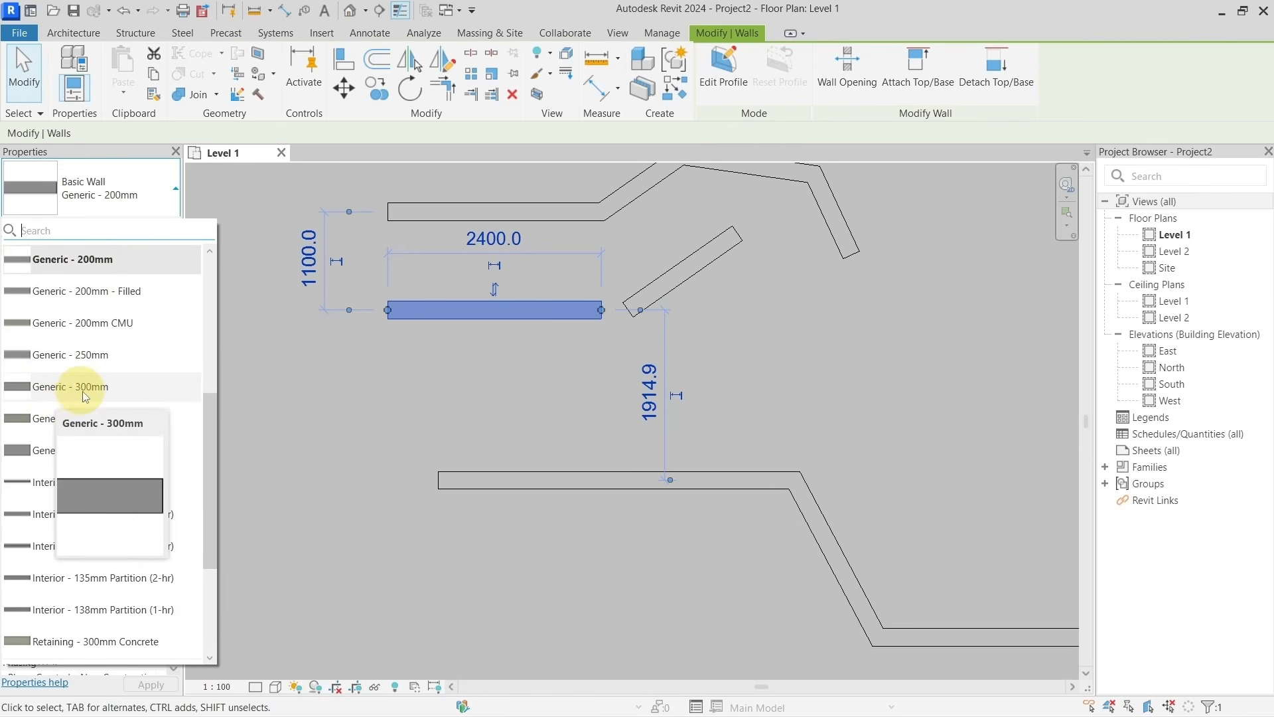
scroll(156, 502, "down", 2)
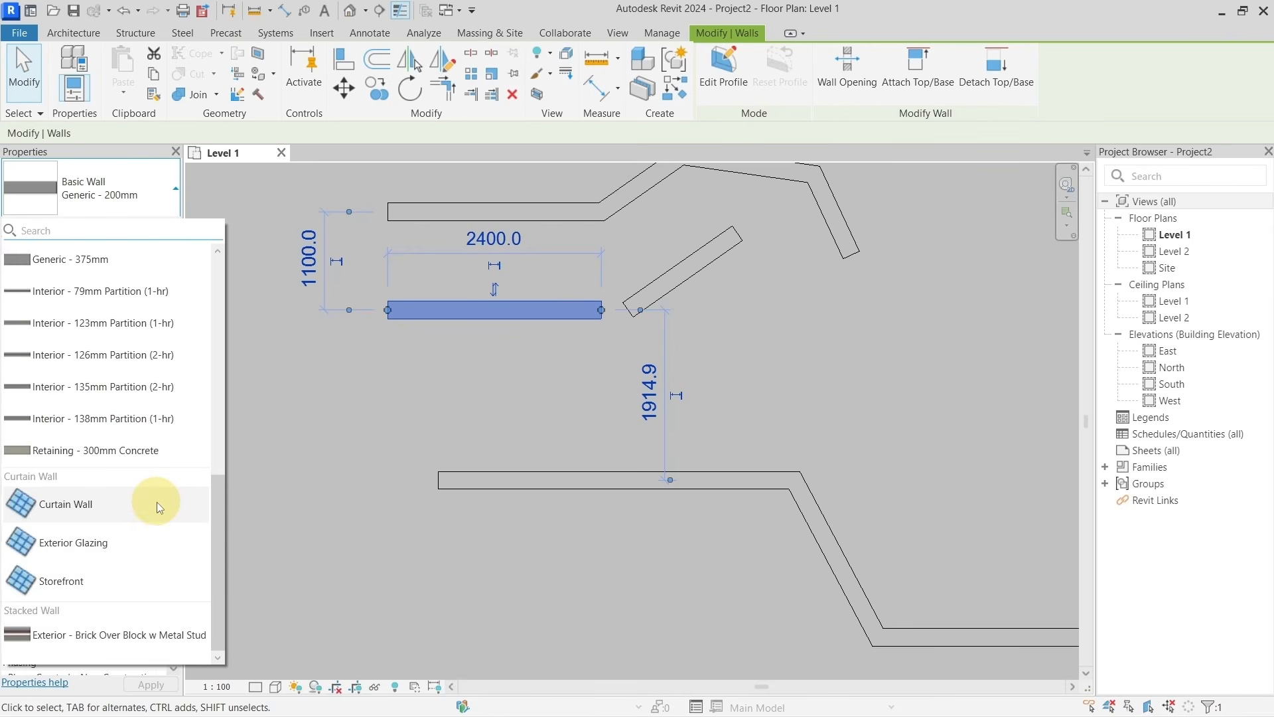
mouse_move(156, 502)
scroll(157, 501, "up", 3)
scroll(156, 502, "down", 3)
scroll(157, 501, "up", 4)
key("Escape")
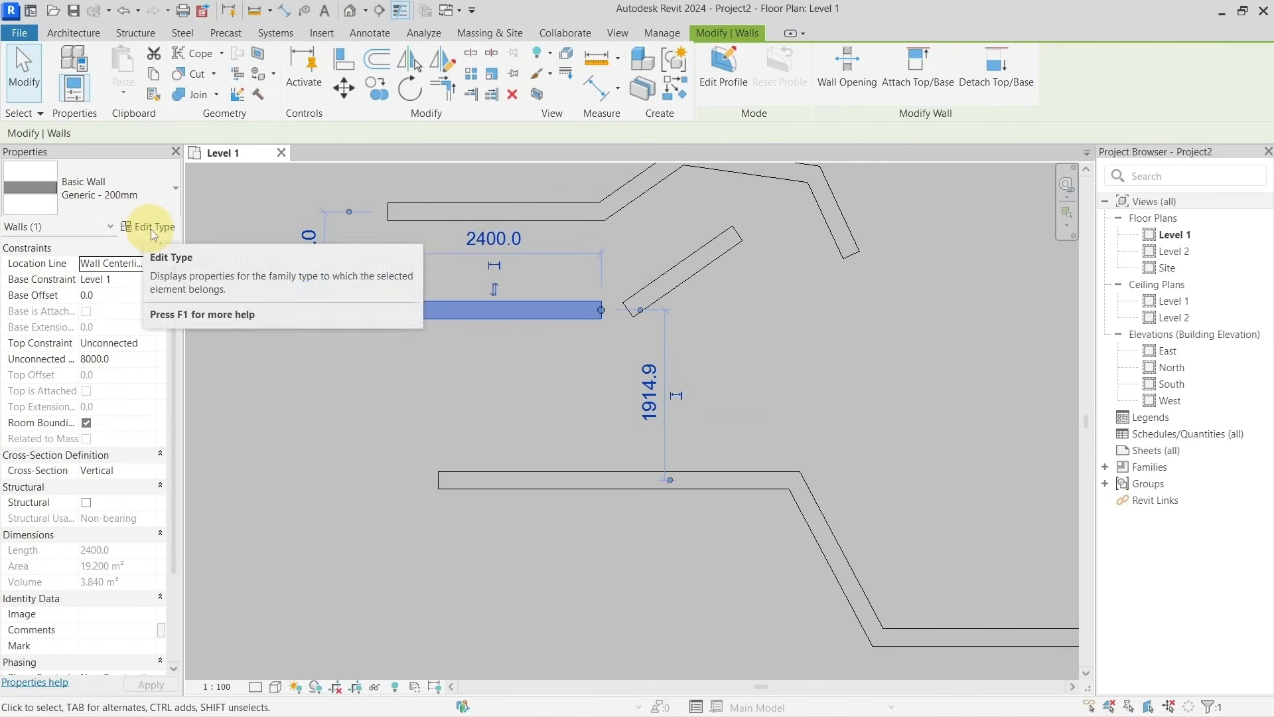
Examine the type properties of the selected wall's Generic - 200mm type, close them without changes, and deselect the wall.
left_click(150, 228)
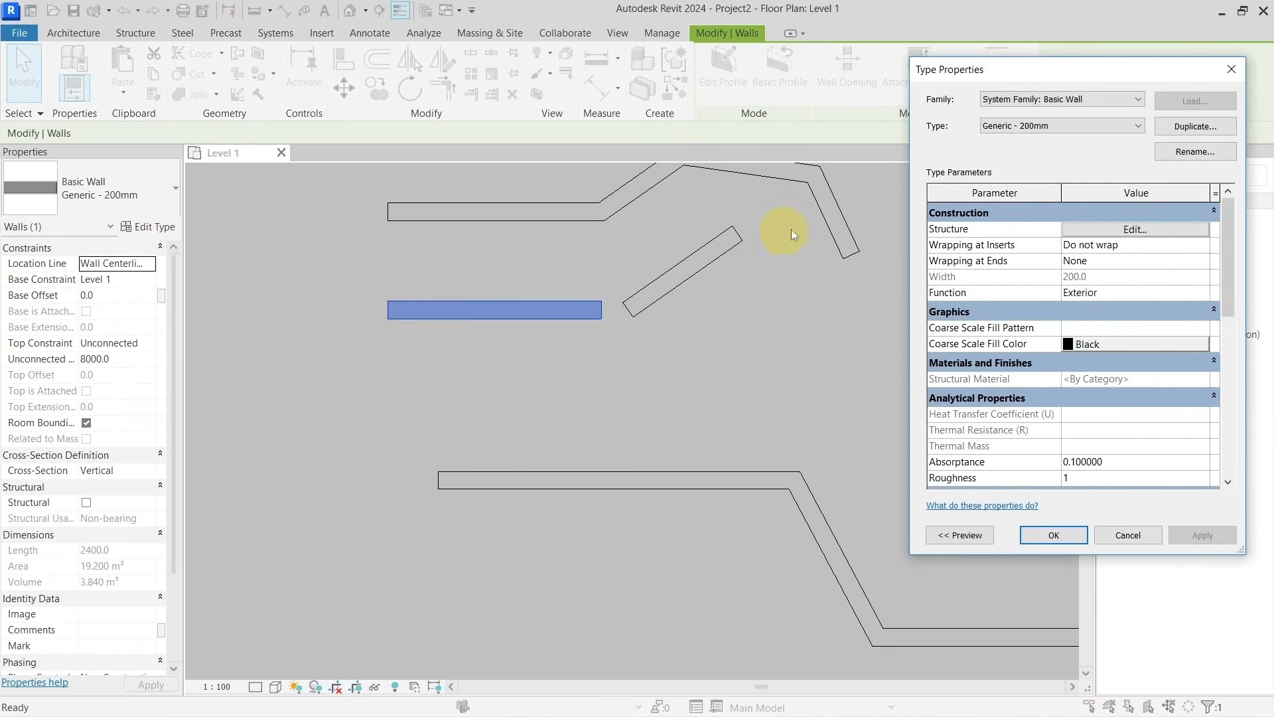
left_click_drag(988, 77, 743, 89)
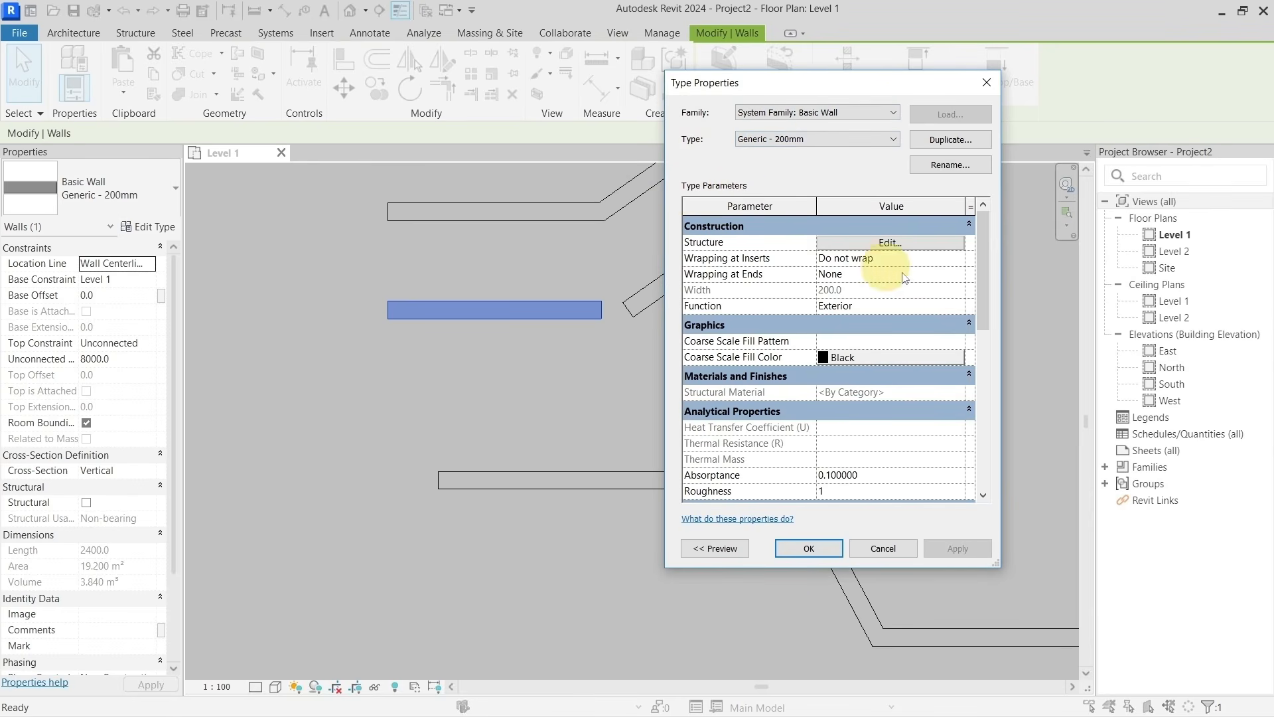
scroll(917, 275, "down", 2)
scroll(919, 277, "down", 5)
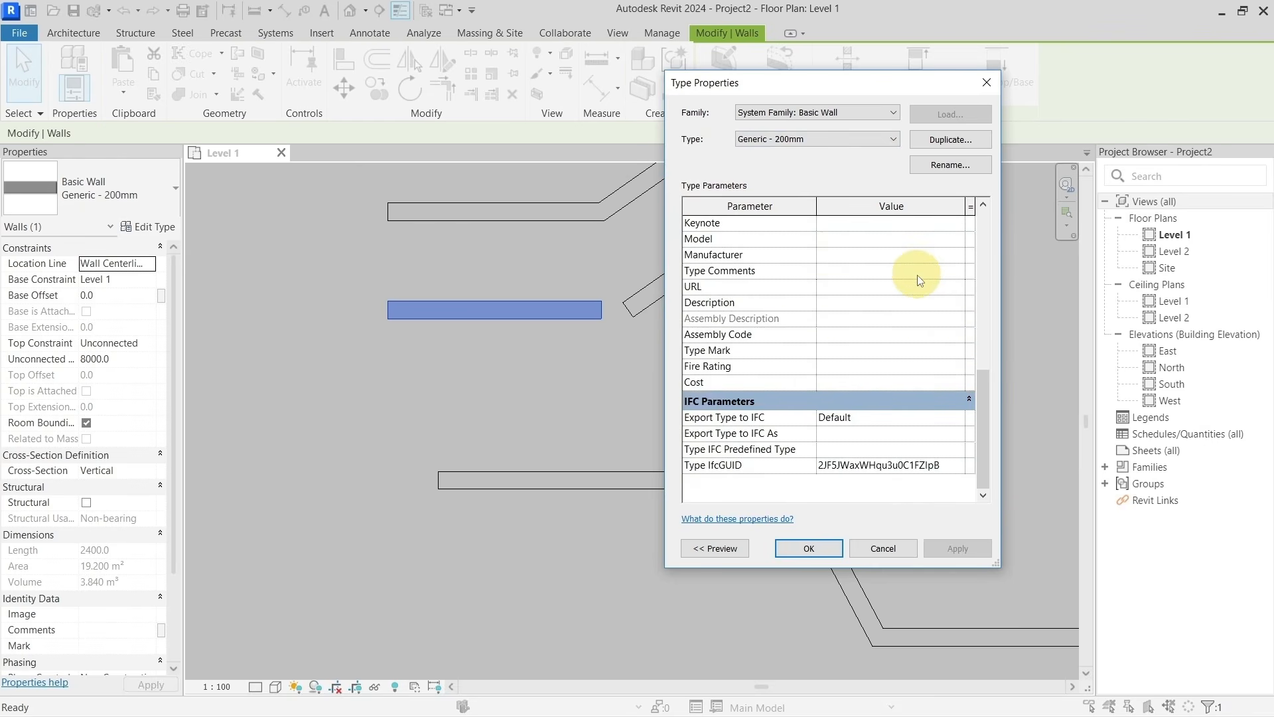
scroll(919, 278, "up", 4)
scroll(890, 318, "up", 3)
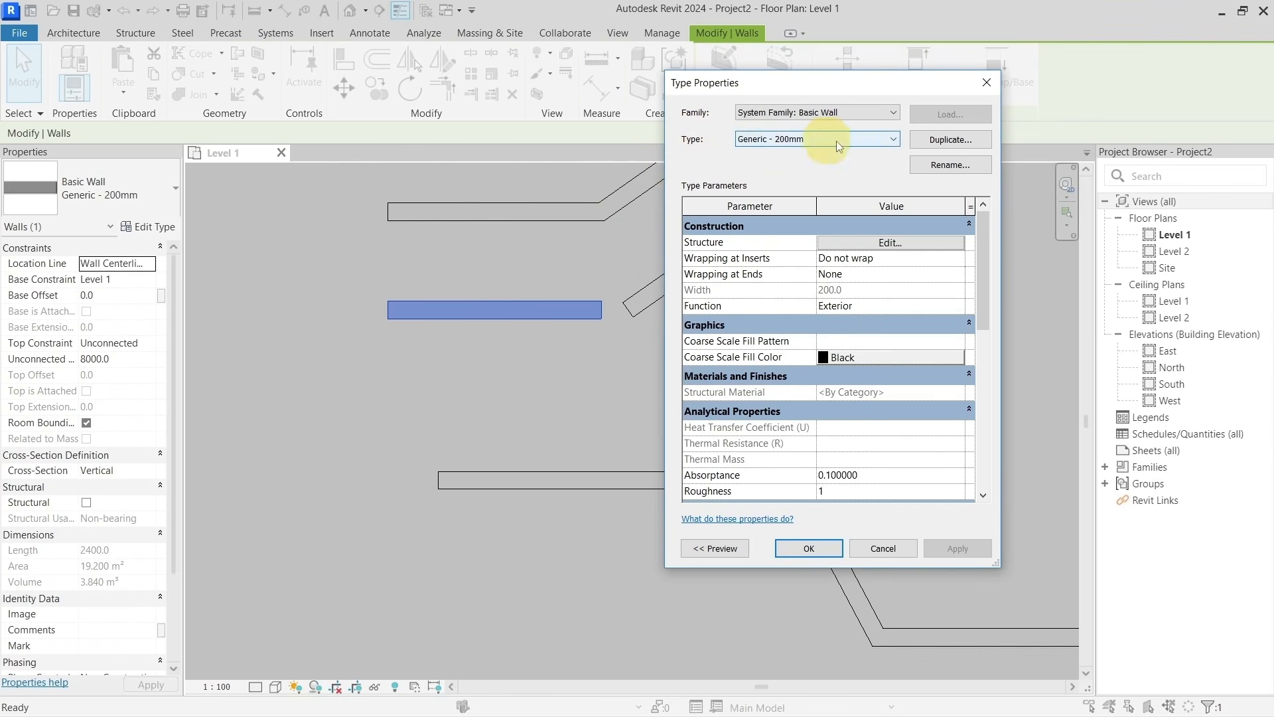
left_click(986, 83)
scroll(542, 334, "down", 2)
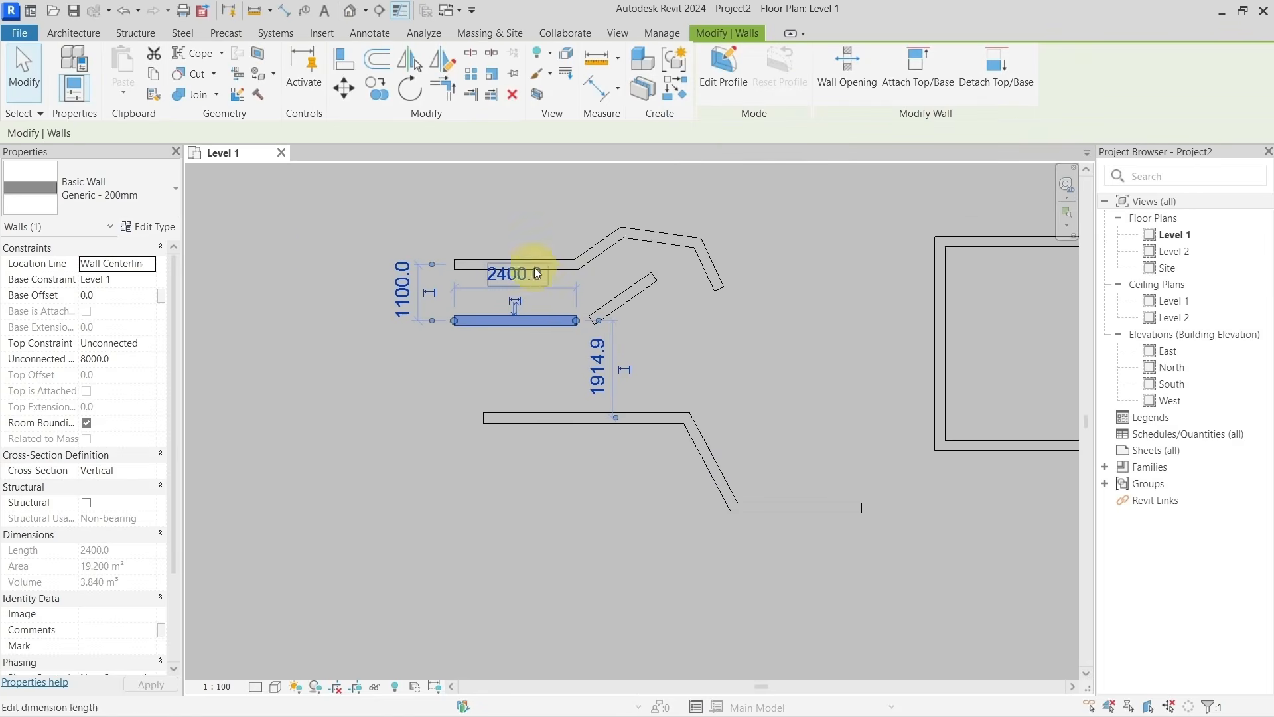
middle_click_drag(537, 273, 513, 318)
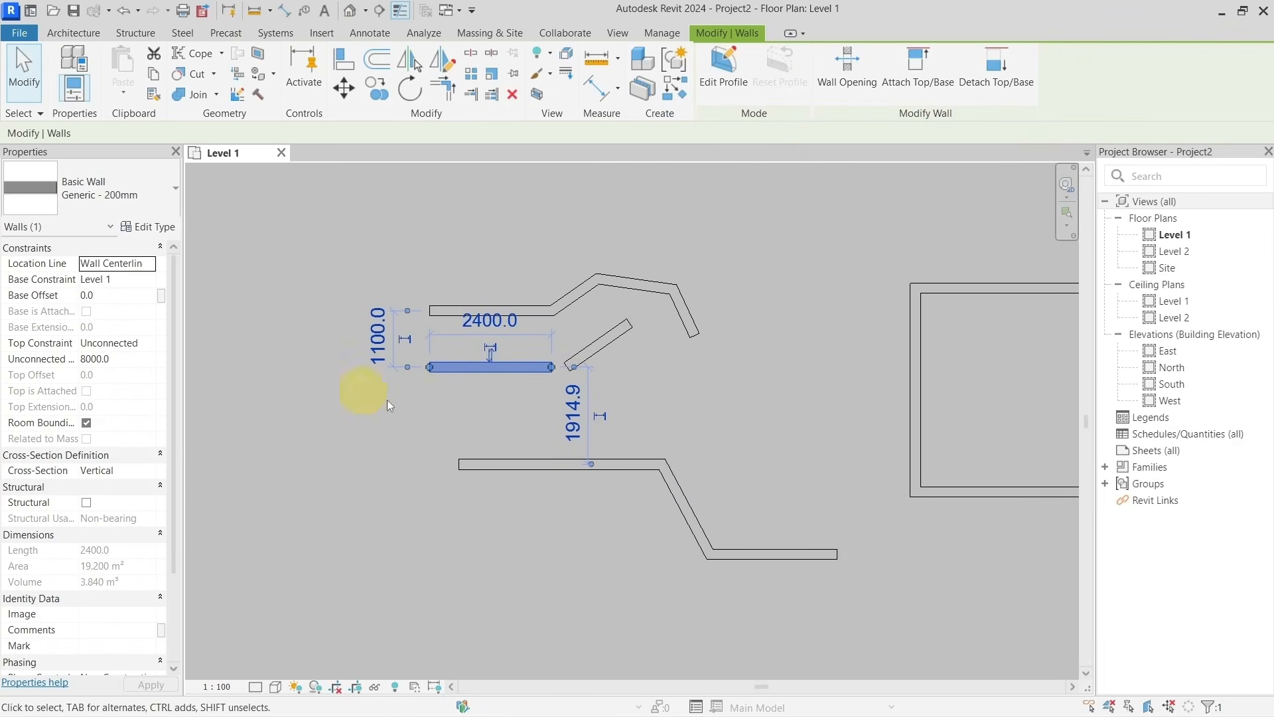
middle_click_drag(427, 411, 481, 363)
scroll(531, 319, "up", 2)
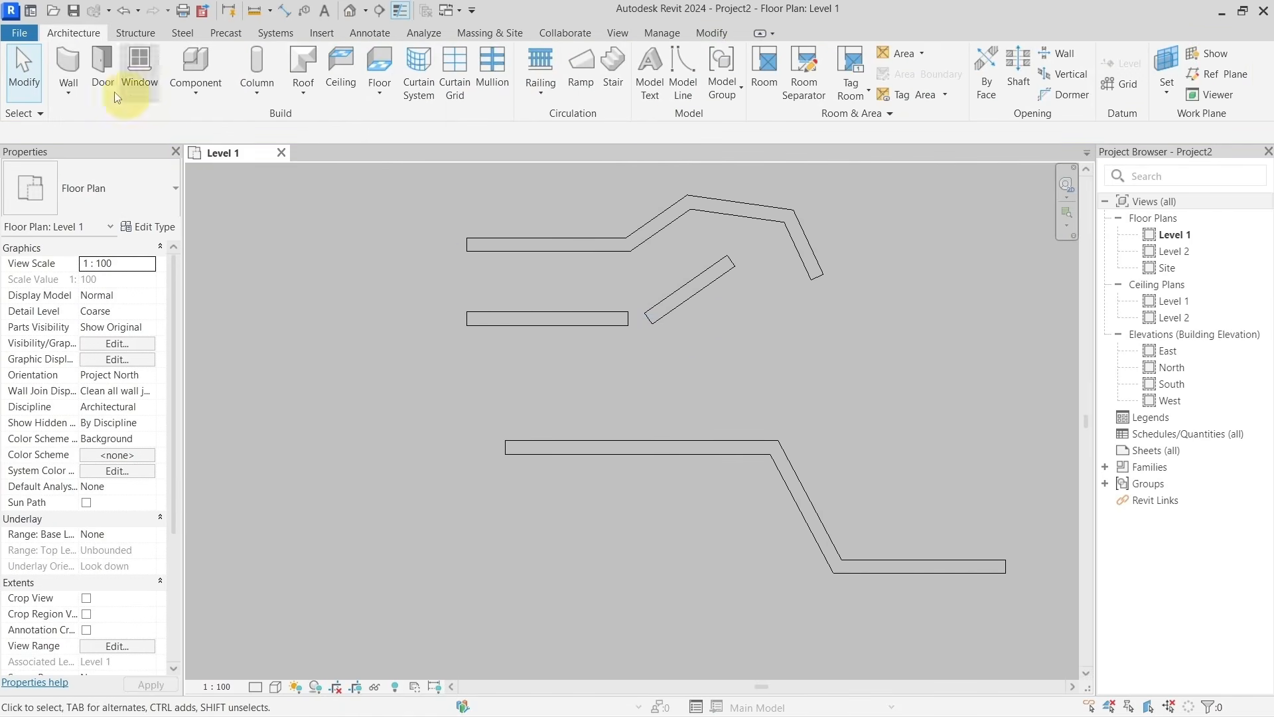
Draw a horizontal Generic - 300mm wall about 3636 mm long below the start of the lower bent wall.
left_click(75, 66)
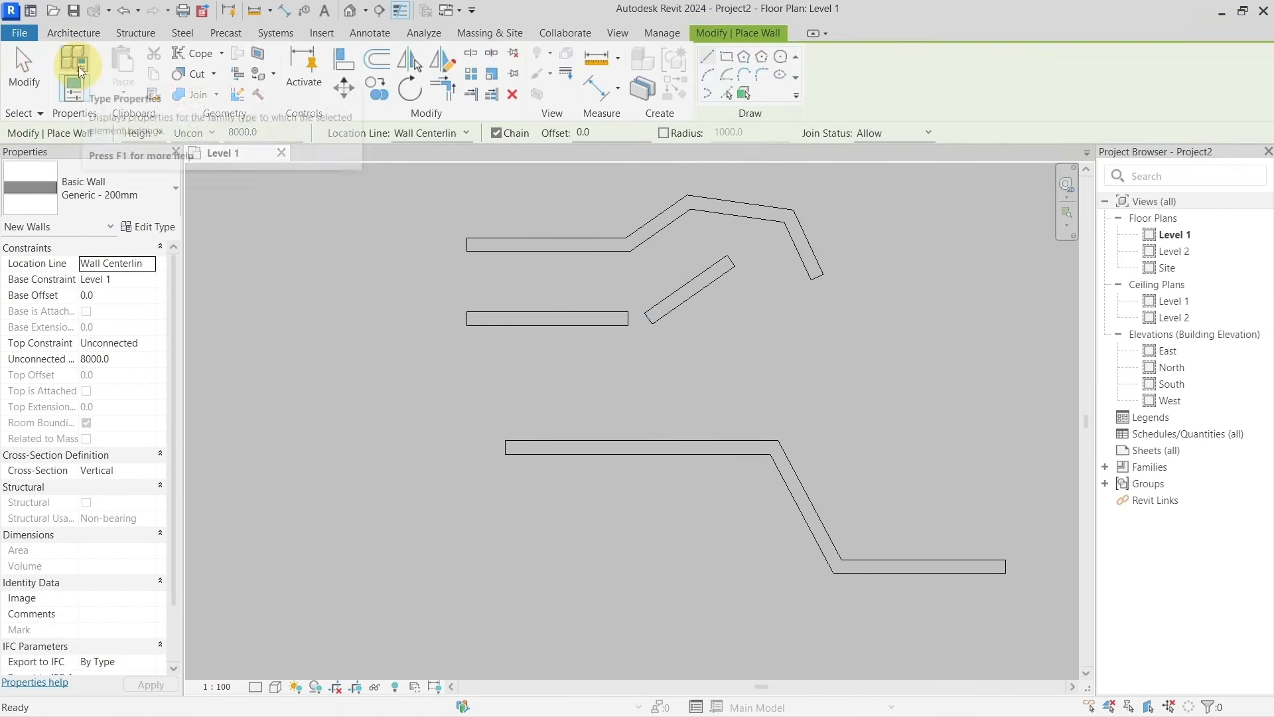
left_click(127, 194)
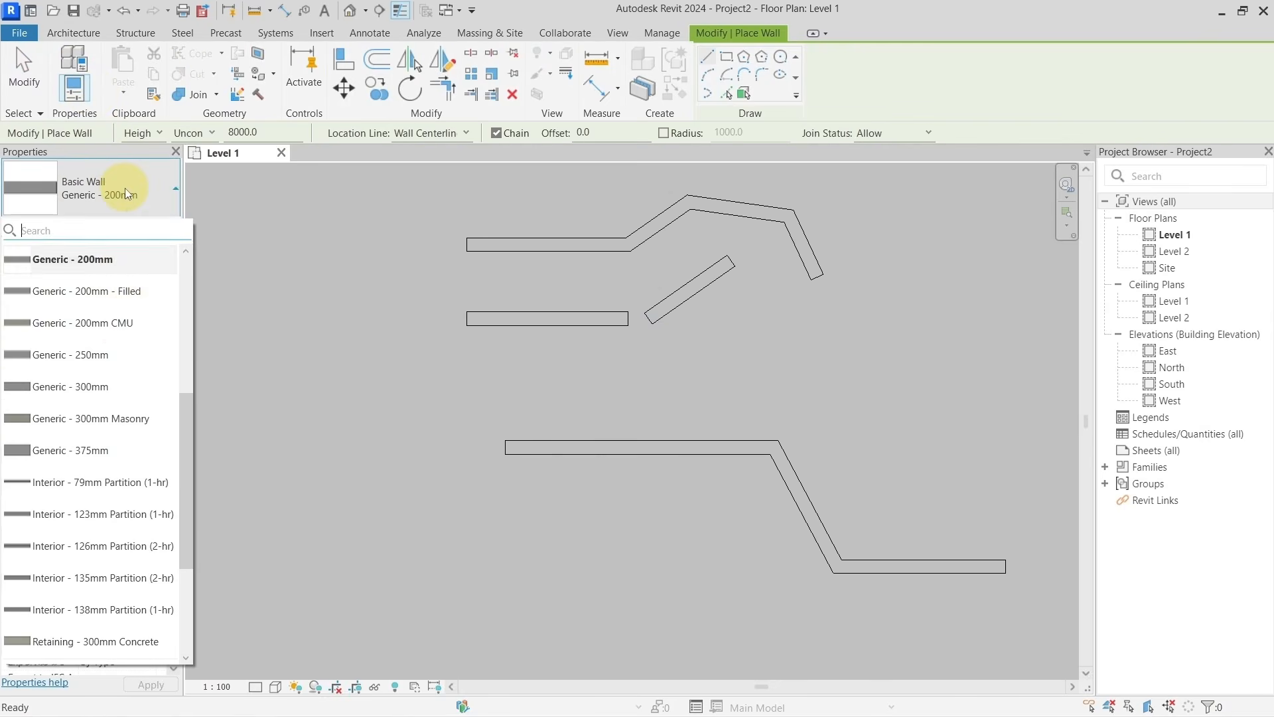
left_click(122, 392)
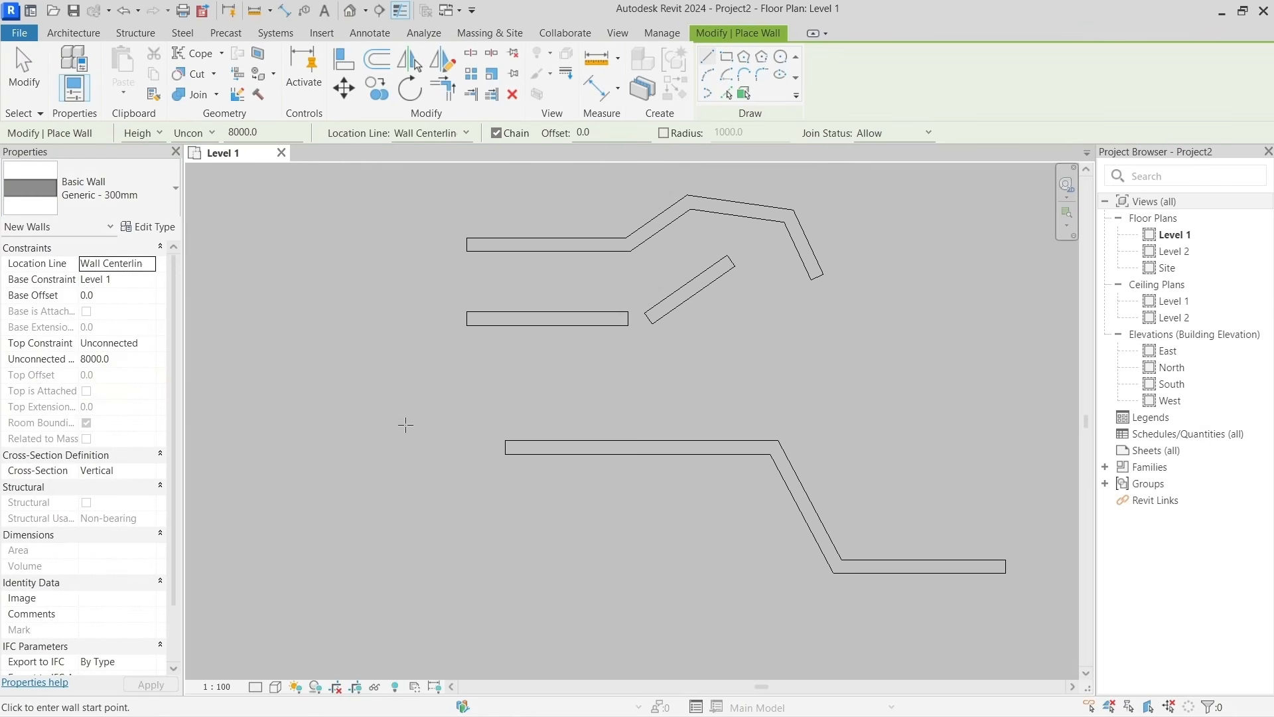
middle_click_drag(404, 407, 426, 313)
left_click(404, 431)
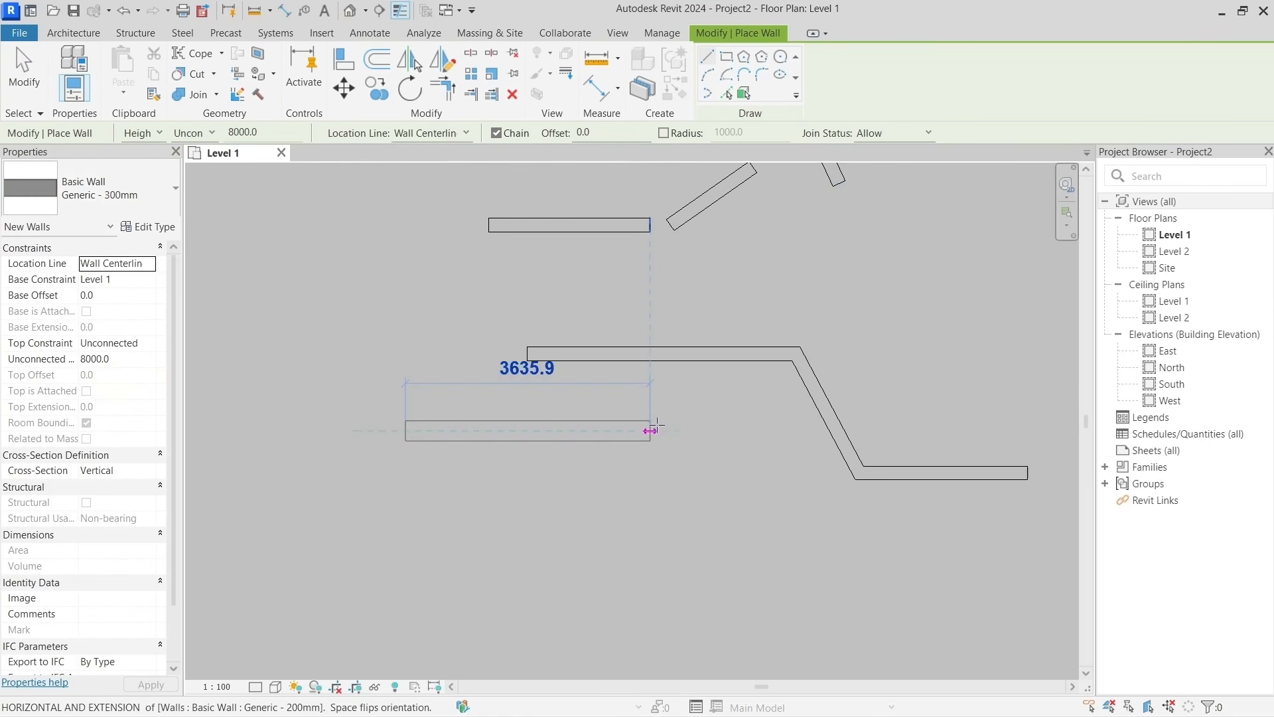
left_click(651, 431)
key("Escape")
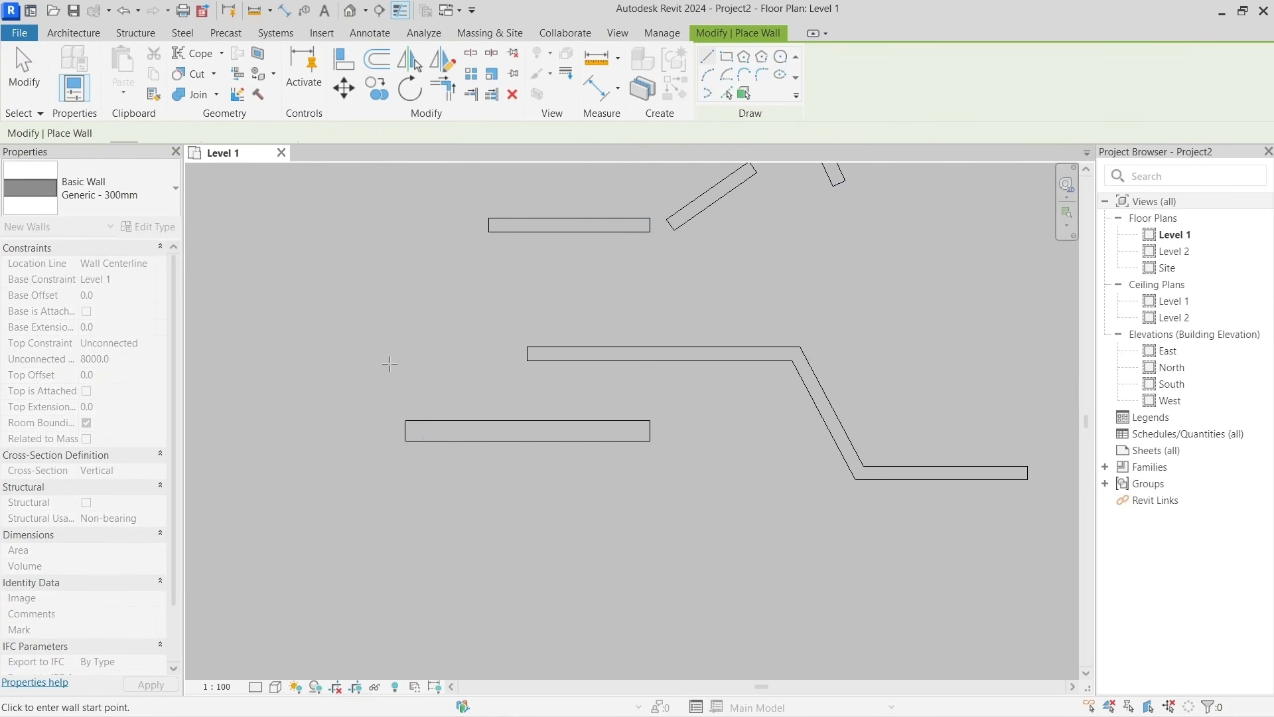
Draw two connected angled Generic - 300mm walls about 2600 mm and 3100 mm long, left of the existing walls, and end the wall command.
left_click(390, 362)
left_click(340, 190)
middle_click_drag(341, 190, 401, 375)
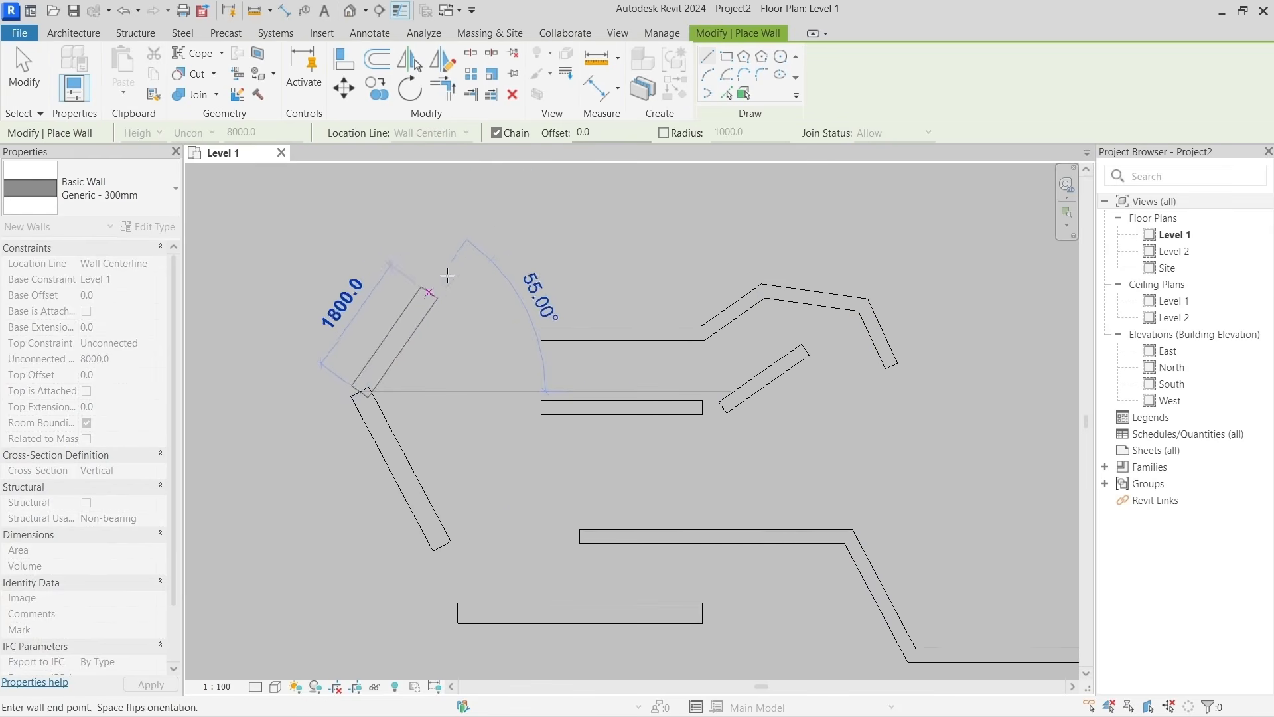
key("Escape")
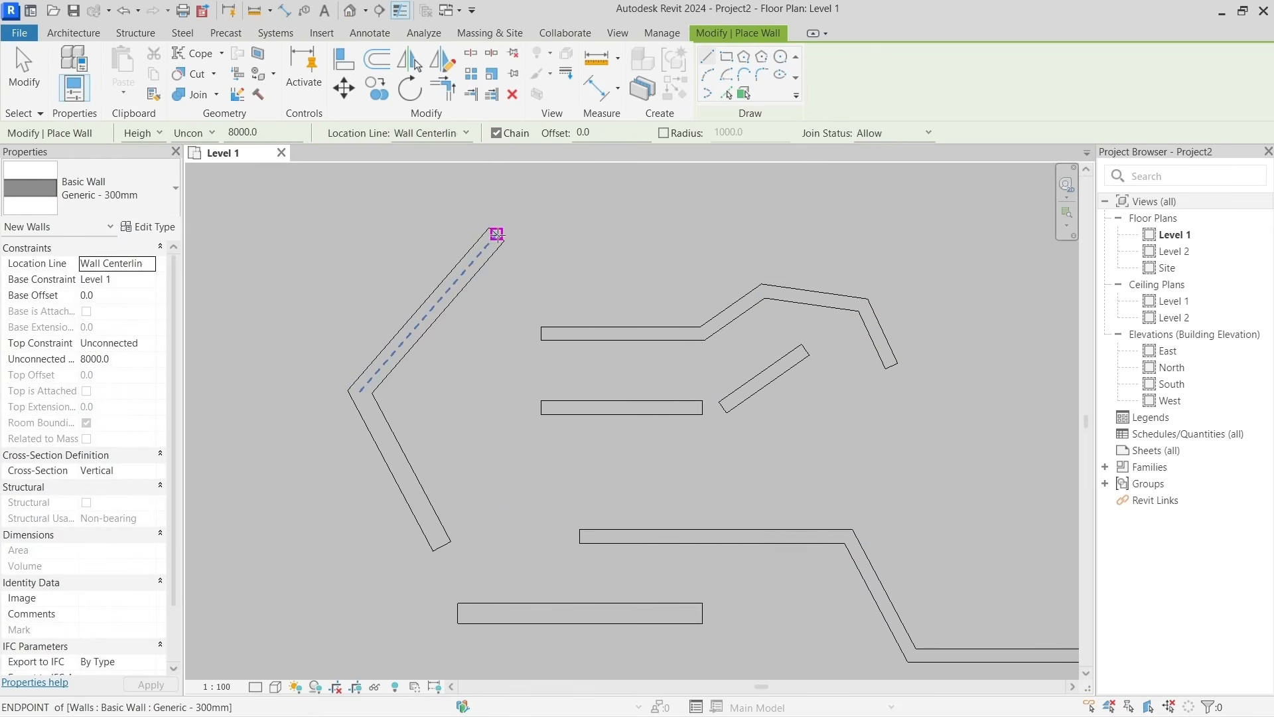
key("Escape")
middle_click_drag(561, 384, 472, 339)
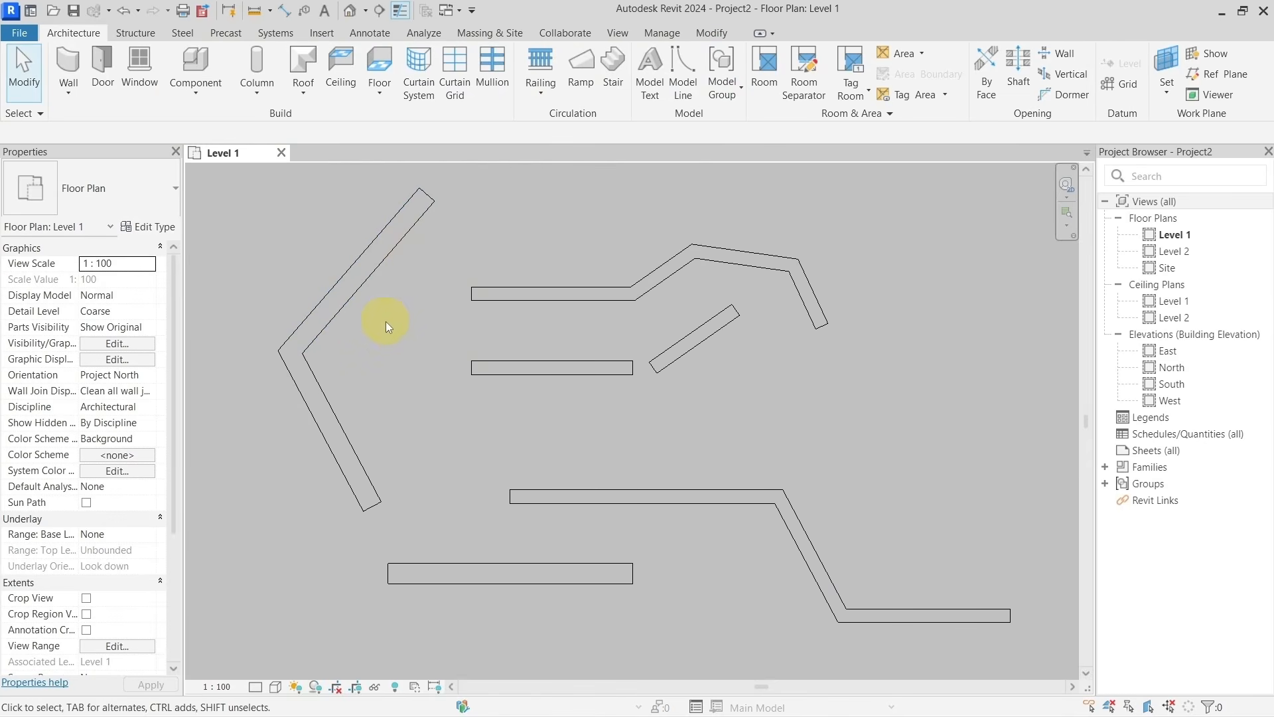
Set the coarse scale fill pattern of the upper angled wall's Generic - 300mm type to Solid fill.
left_click(324, 300)
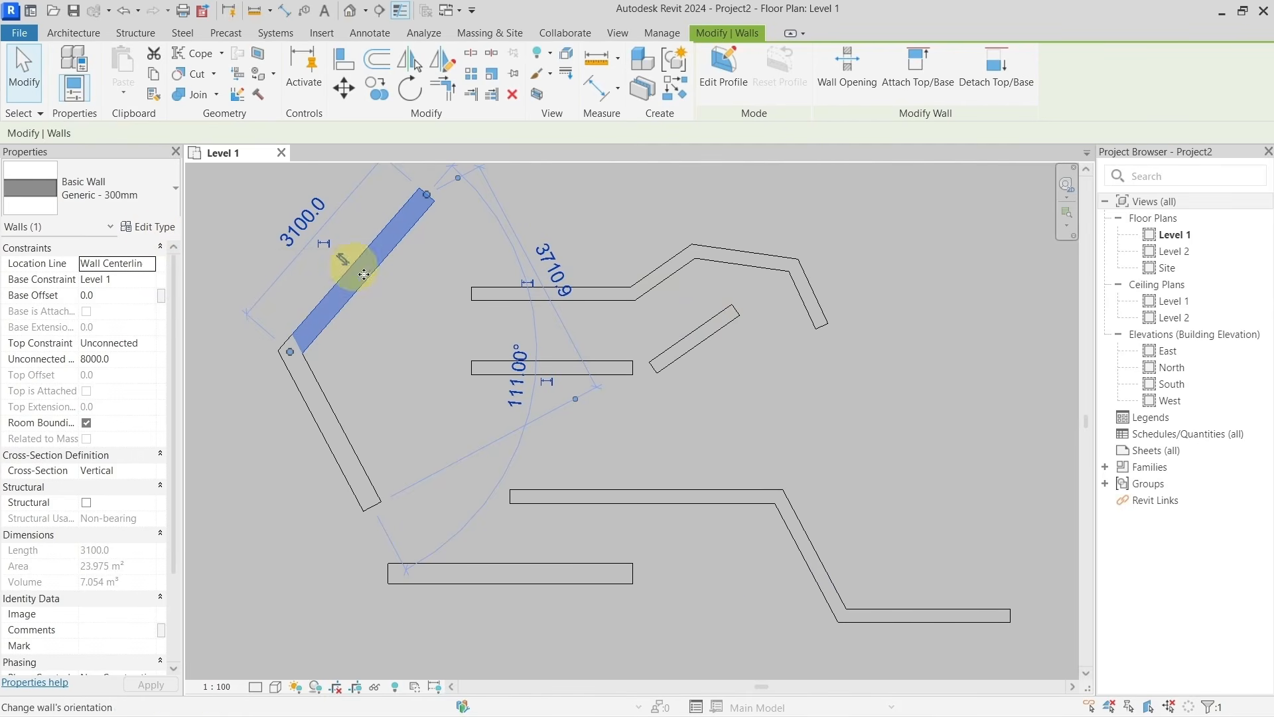
left_click(143, 229)
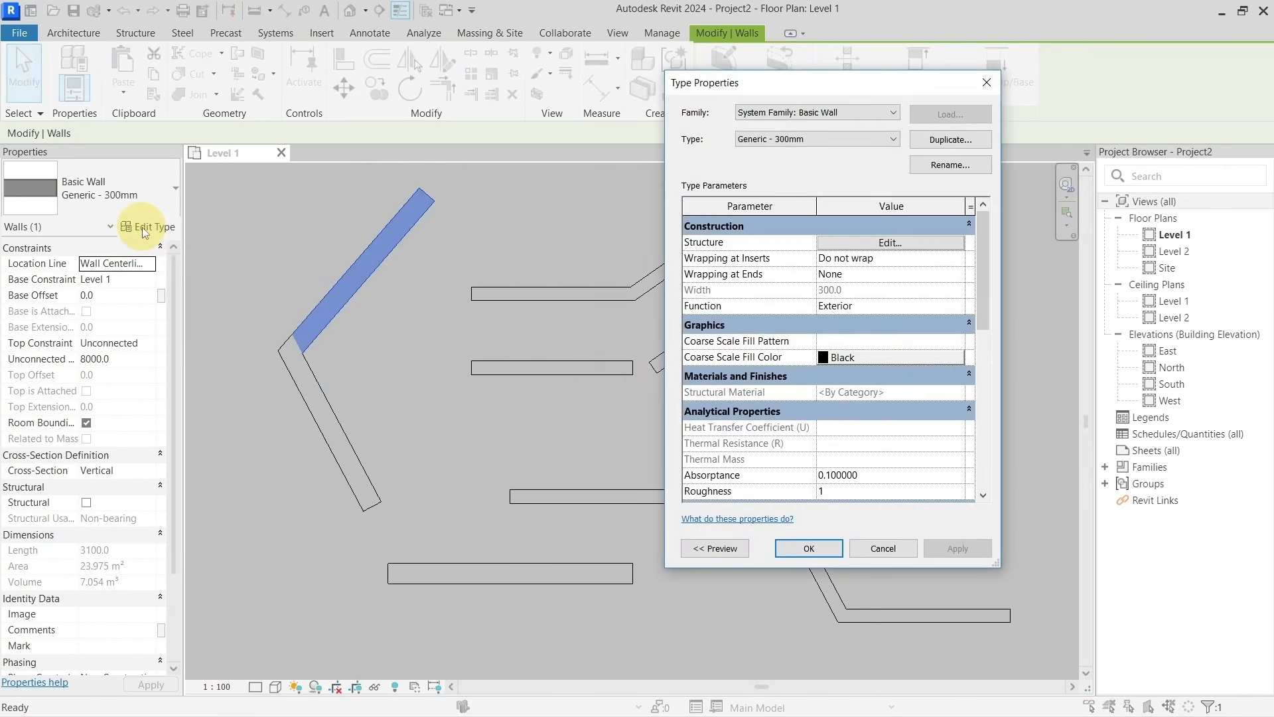
left_click(931, 341)
left_click(959, 341)
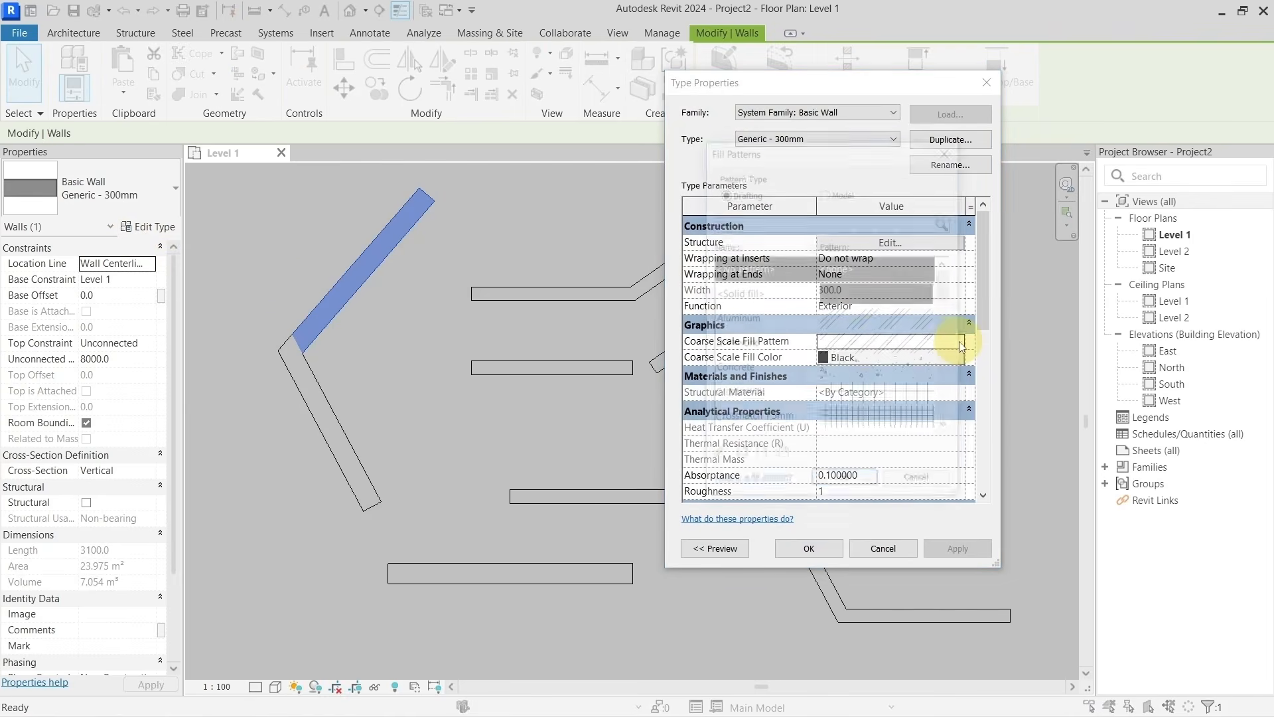
left_click(845, 482)
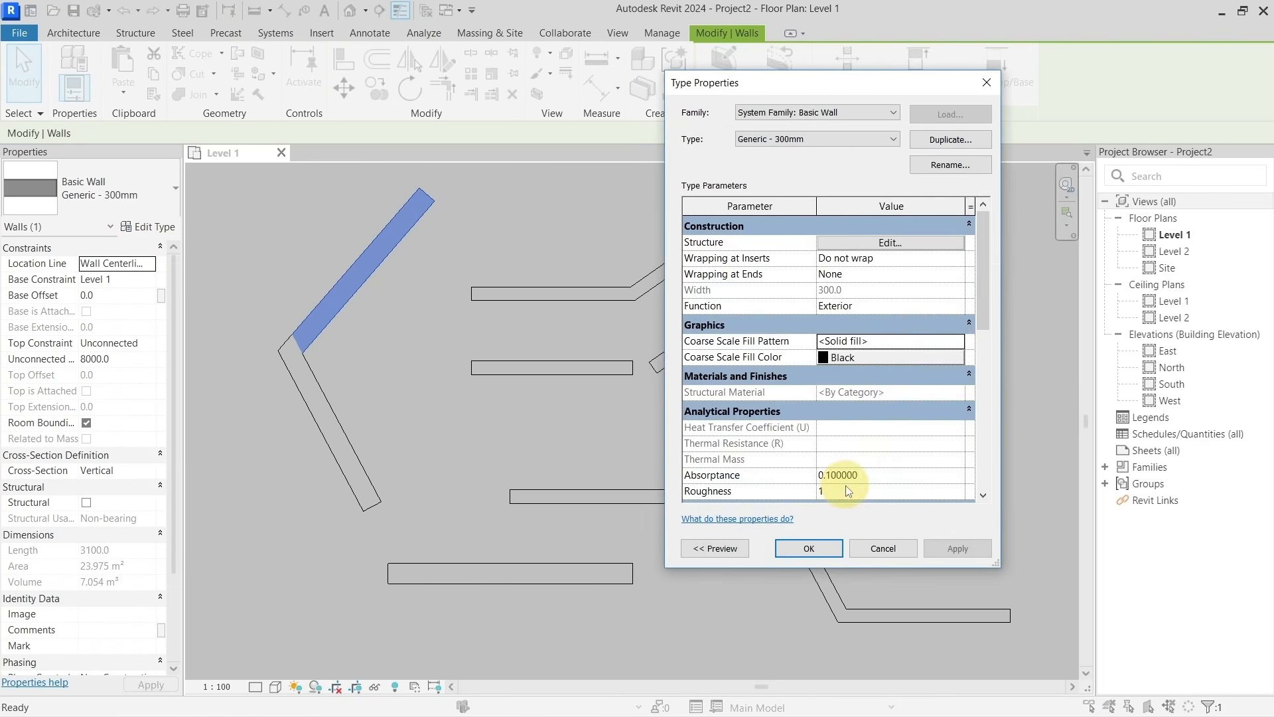
Set the Generic - 300mm type's coarse scale fill color to Red, accept the type properties, and deselect the wall.
left_click(894, 365)
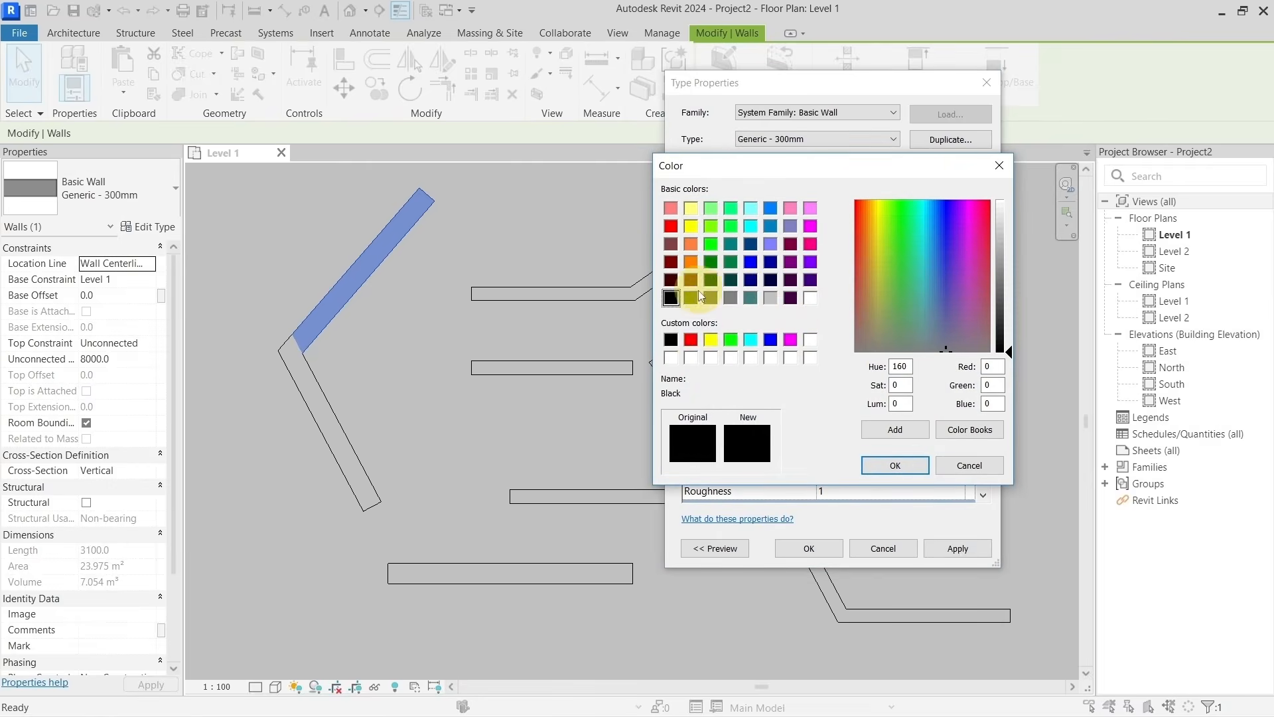
left_click(691, 340)
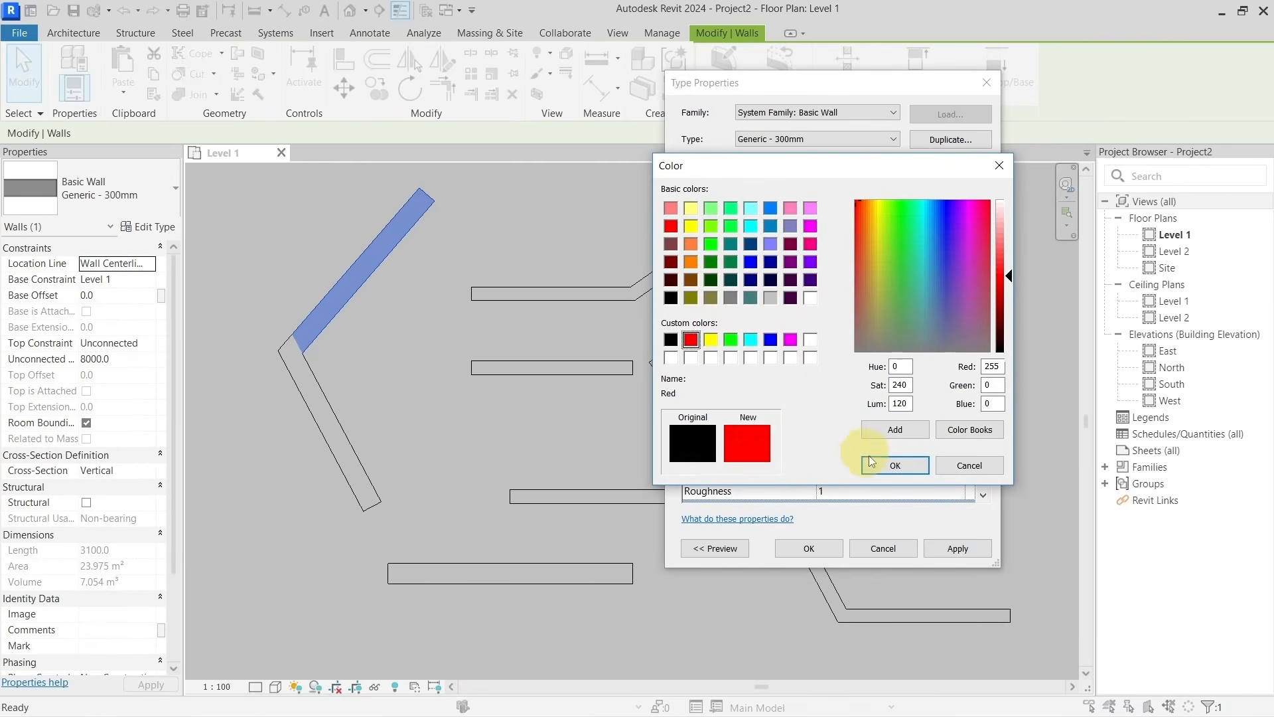
left_click(890, 465)
left_click(829, 550)
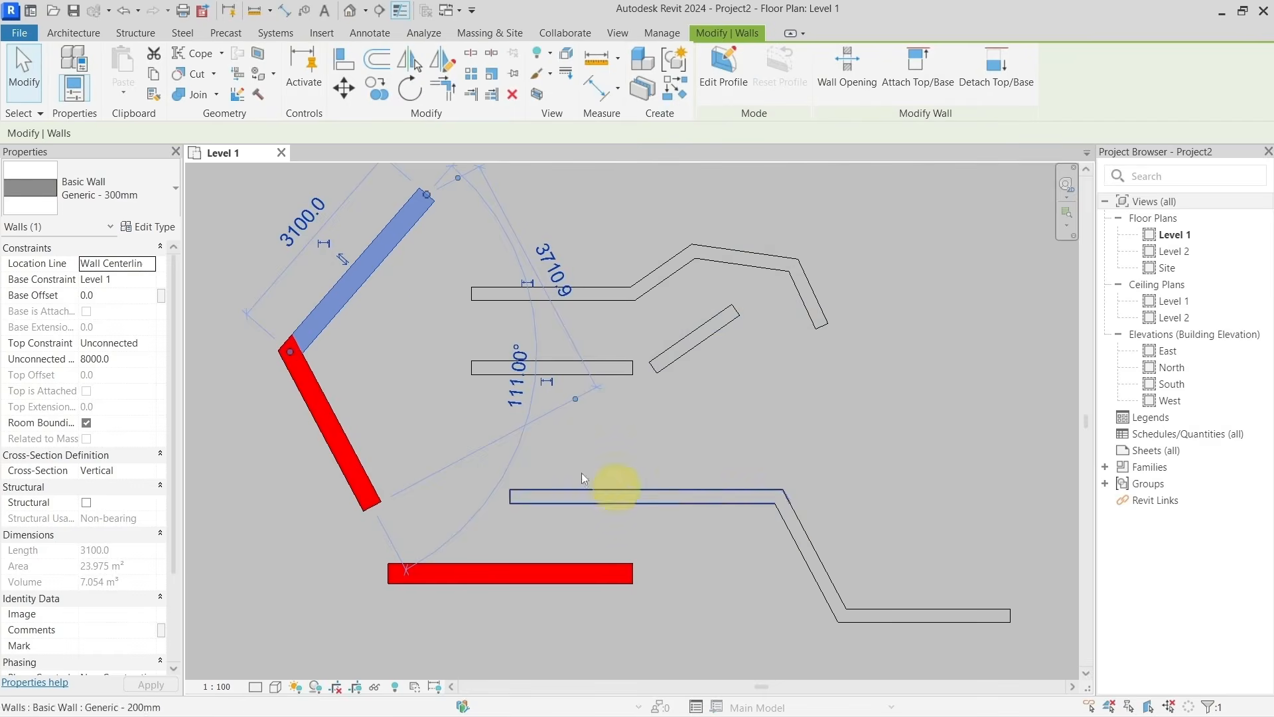
left_click(398, 348)
Set the coarse scale fill pattern of the uppermost horizontal wall's Generic - 200mm type to Solid fill.
left_click(469, 297)
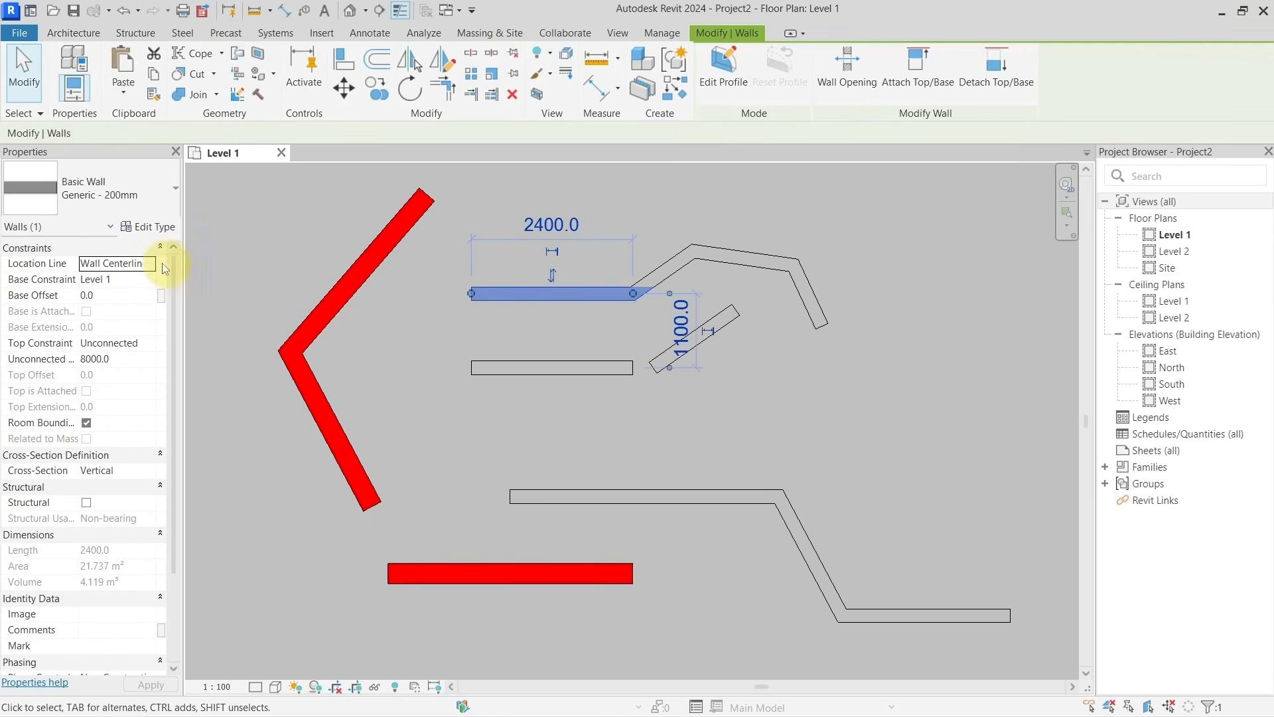
left_click(149, 226)
left_click(863, 340)
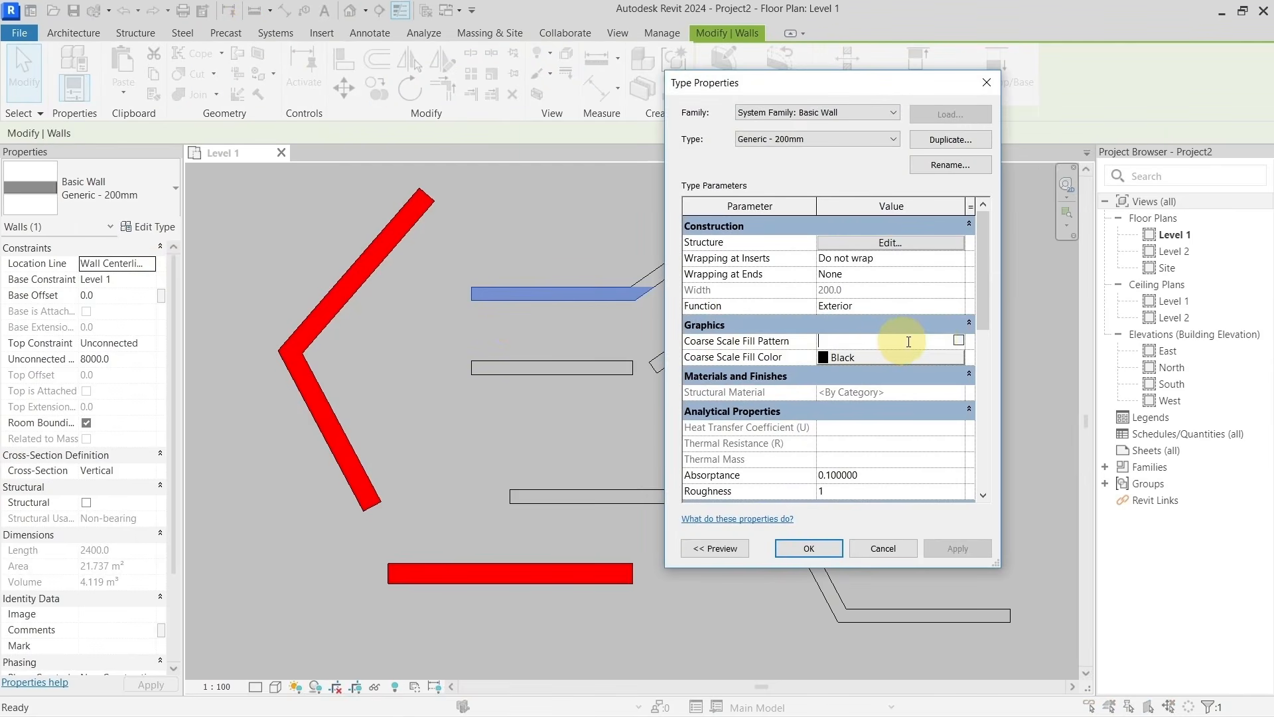
left_click(956, 341)
left_click(871, 296)
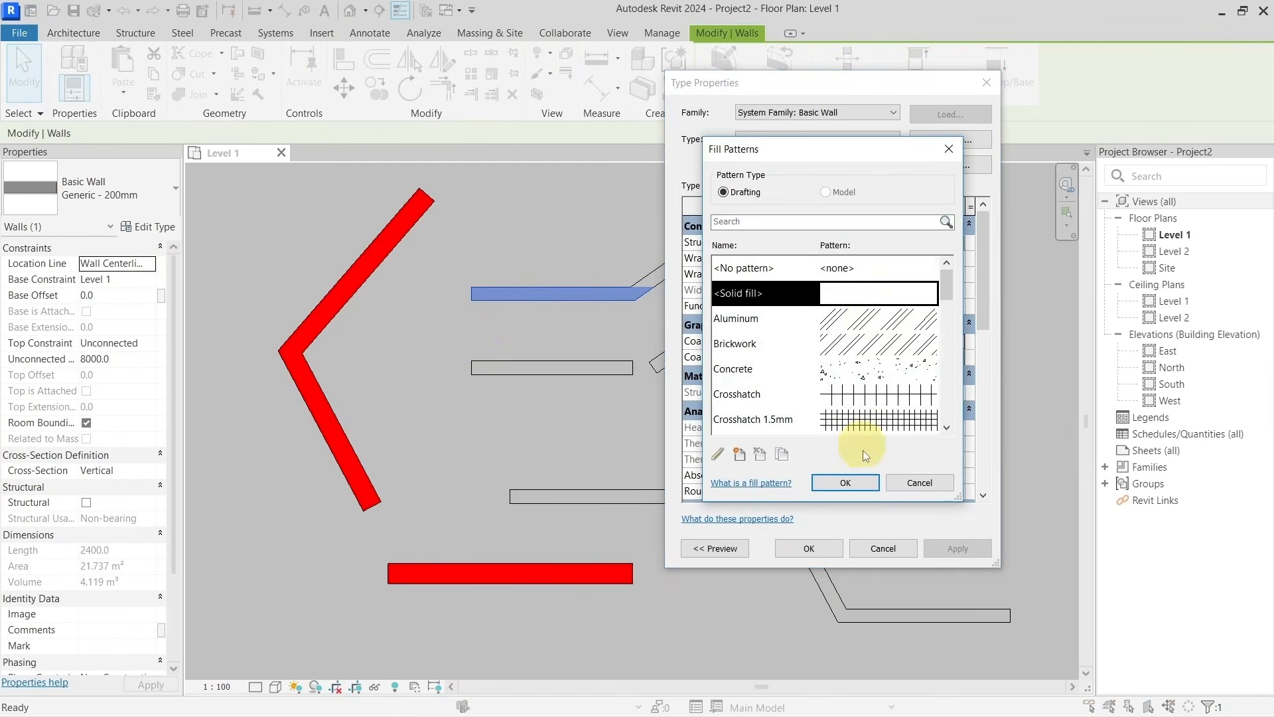
left_click(857, 480)
Set the Generic - 200mm type's coarse scale fill color to Green, apply the type properties, and deselect the wall.
left_click(909, 357)
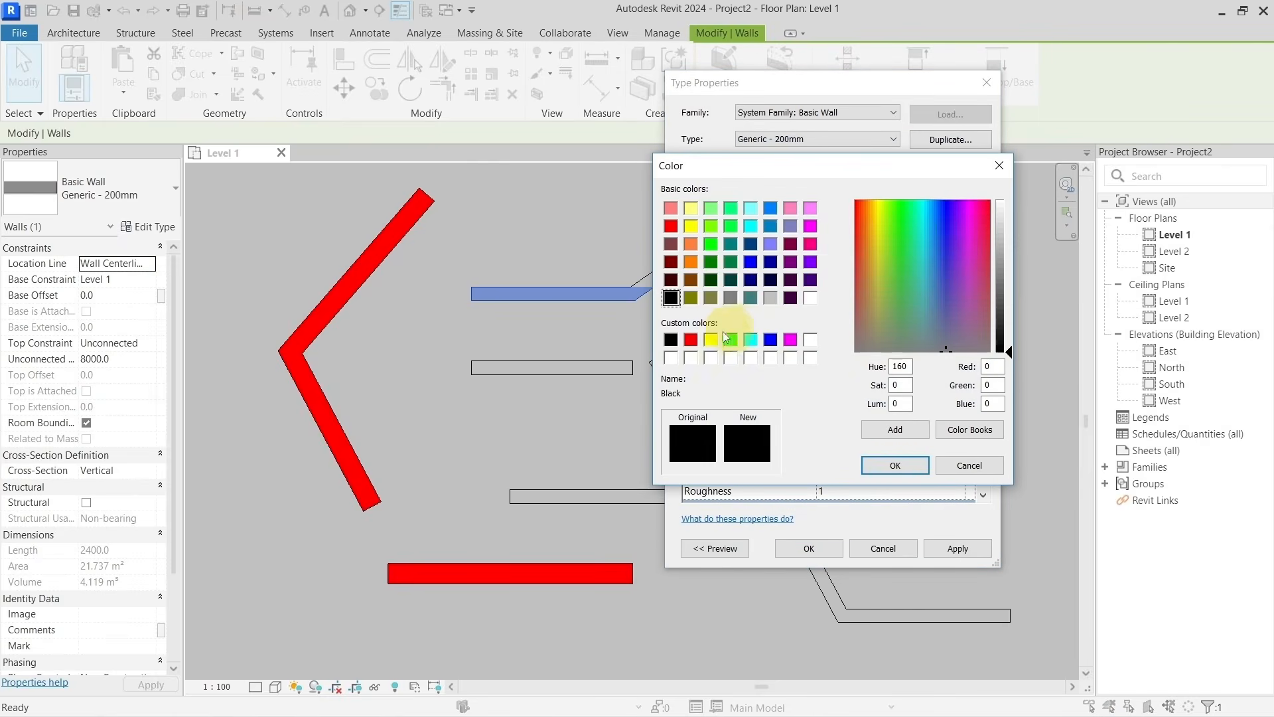
left_click(731, 340)
left_click(893, 462)
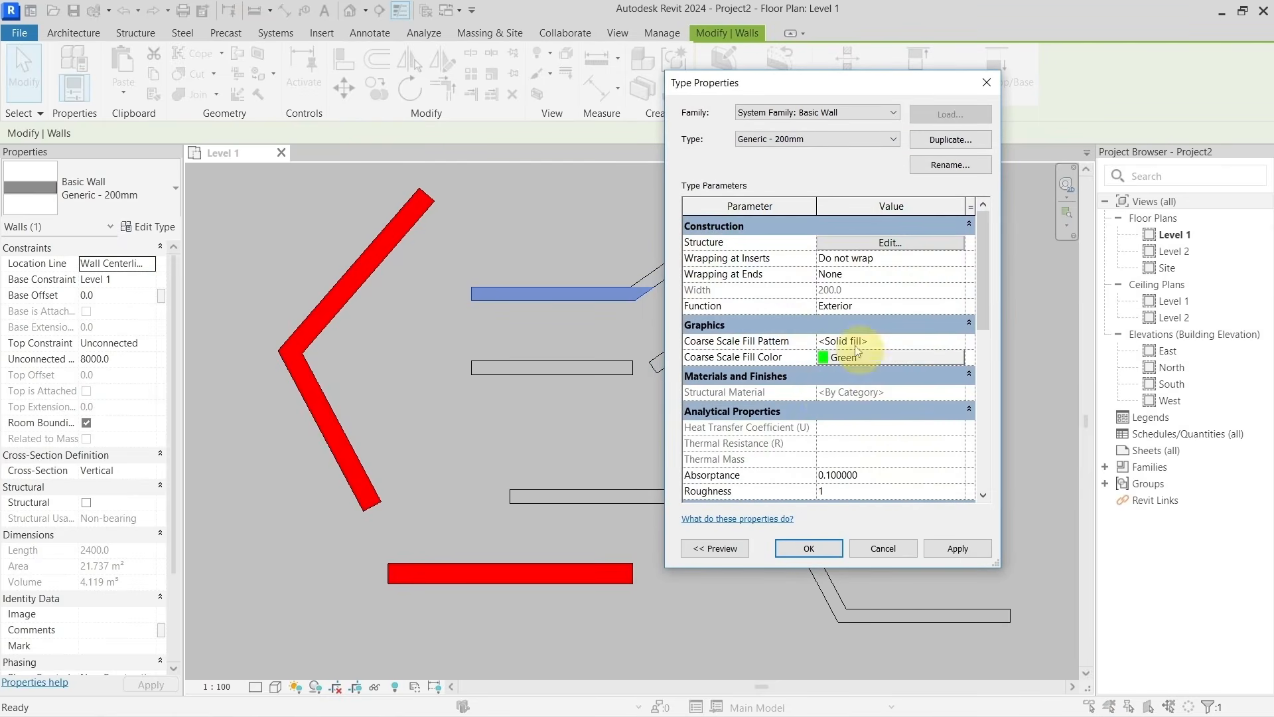
left_click(956, 548)
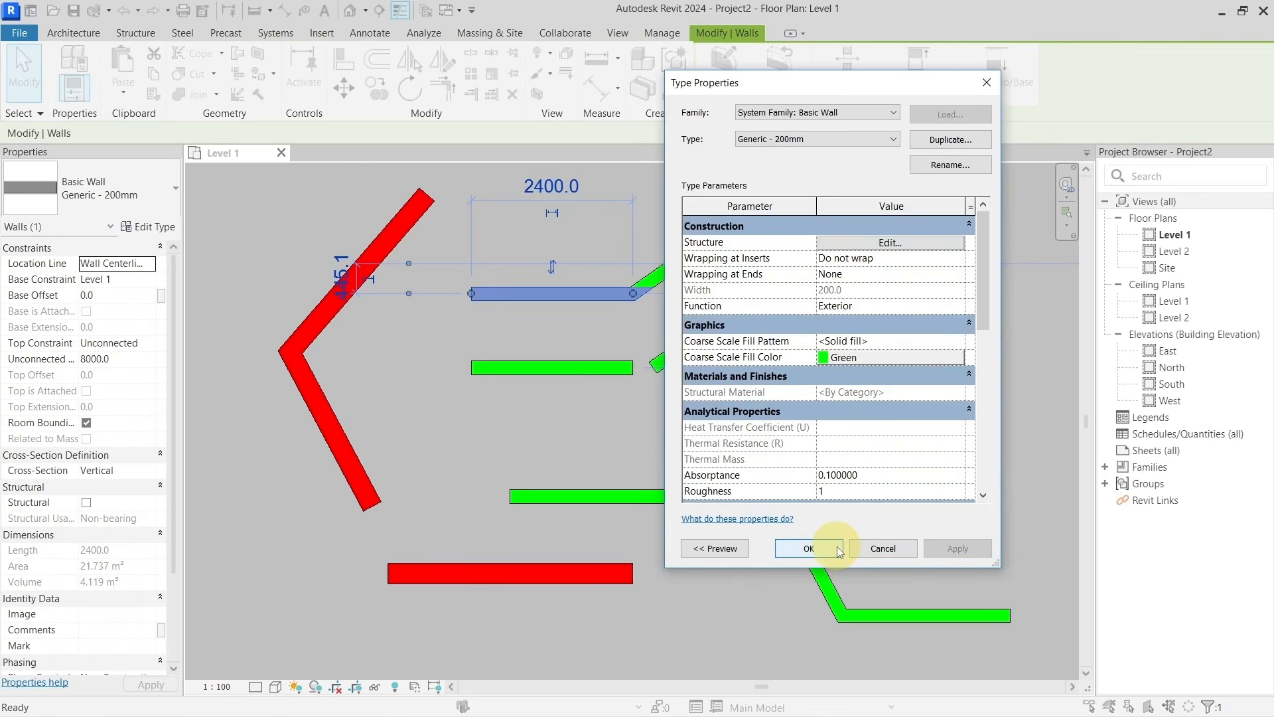
left_click(809, 548)
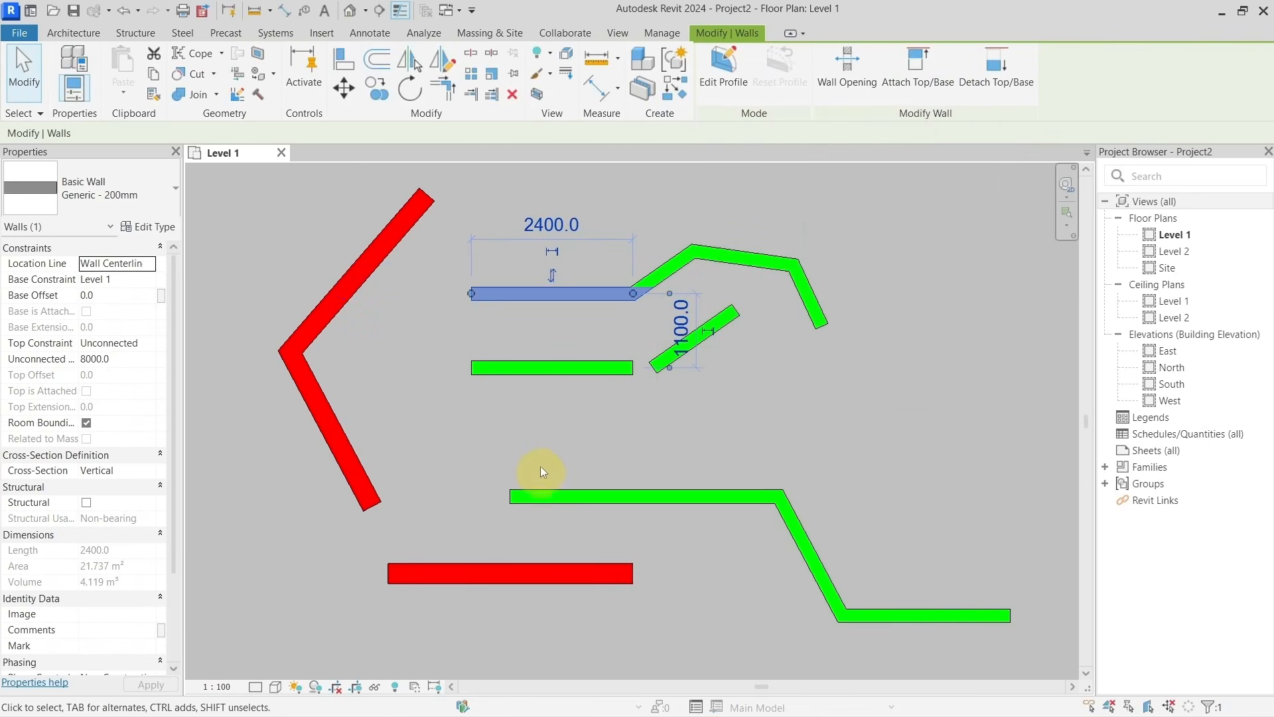
left_click(537, 460)
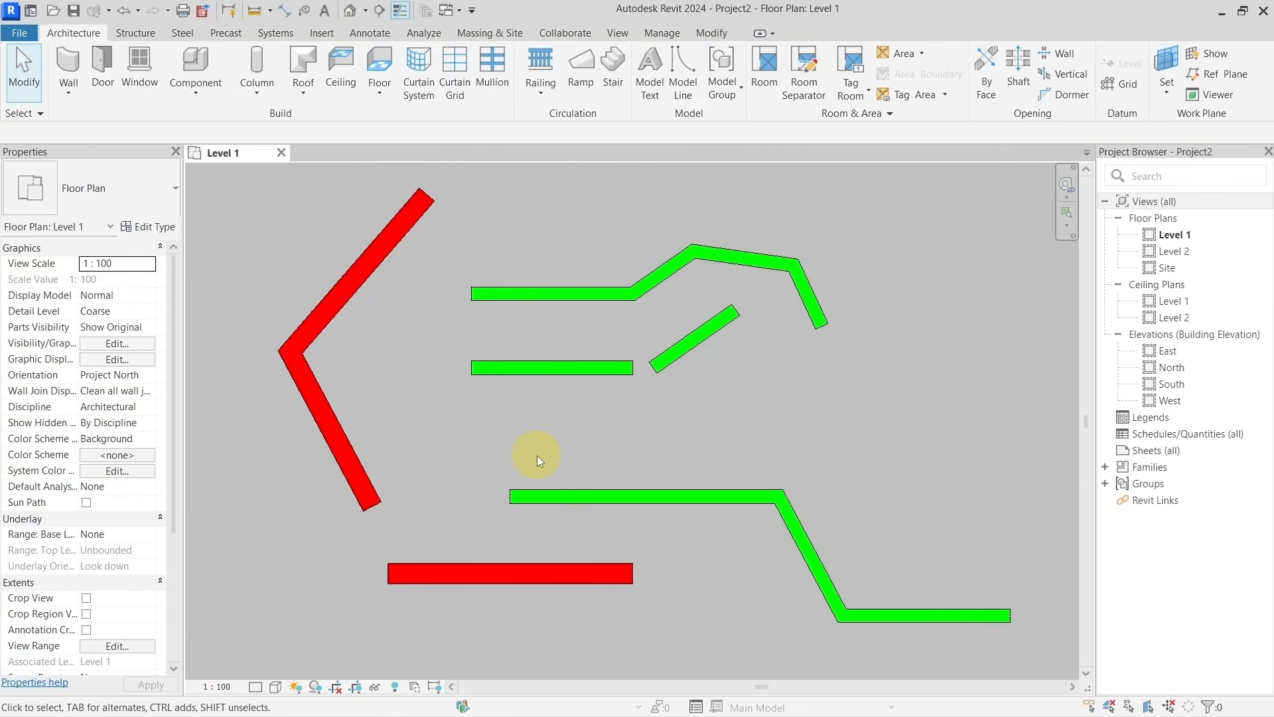
Compare the types of the lower angled red wall and the uppermost horizontal green wall, and inspect the horizontal red wall's instance properties.
left_click(348, 445)
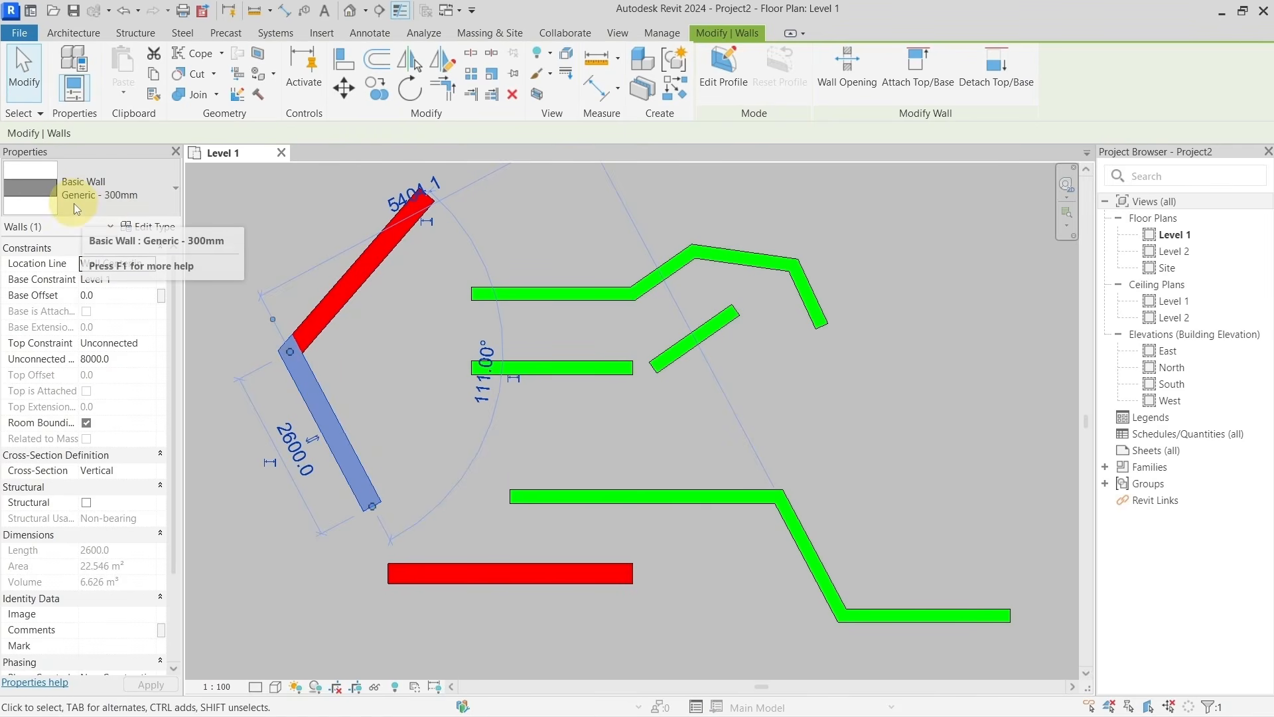
left_click(563, 254)
left_click(554, 296)
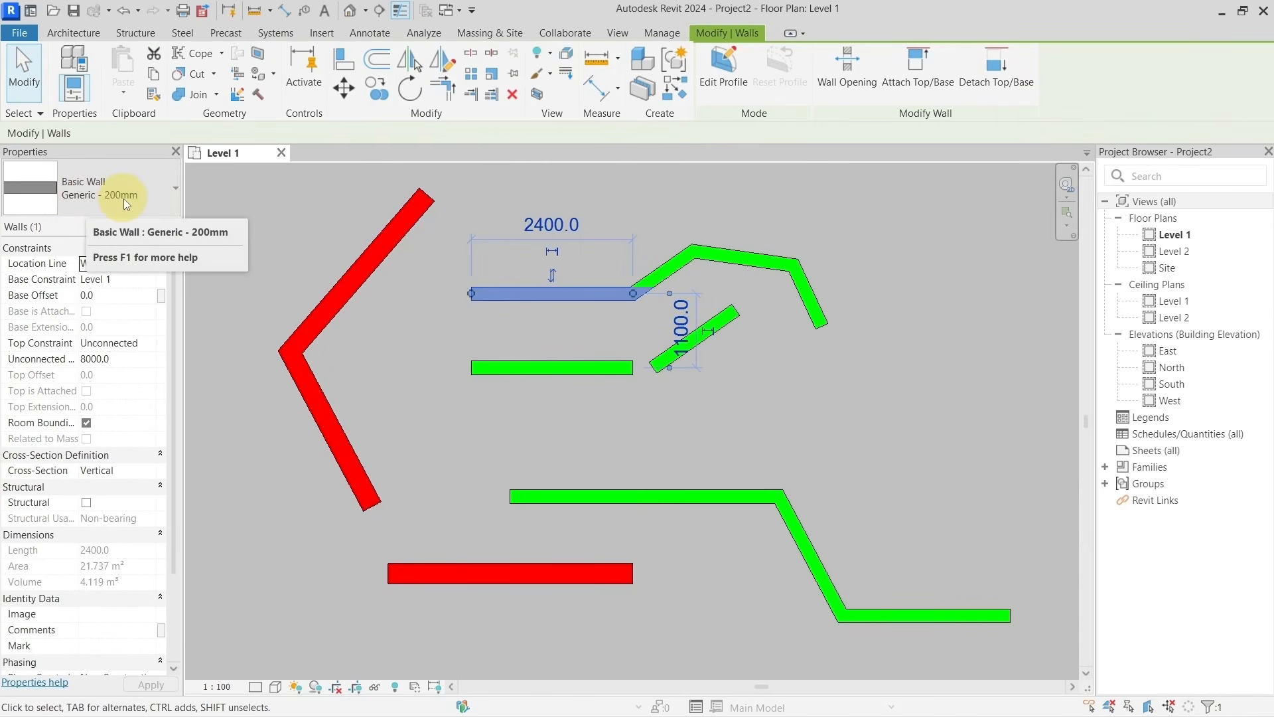
left_click(376, 345)
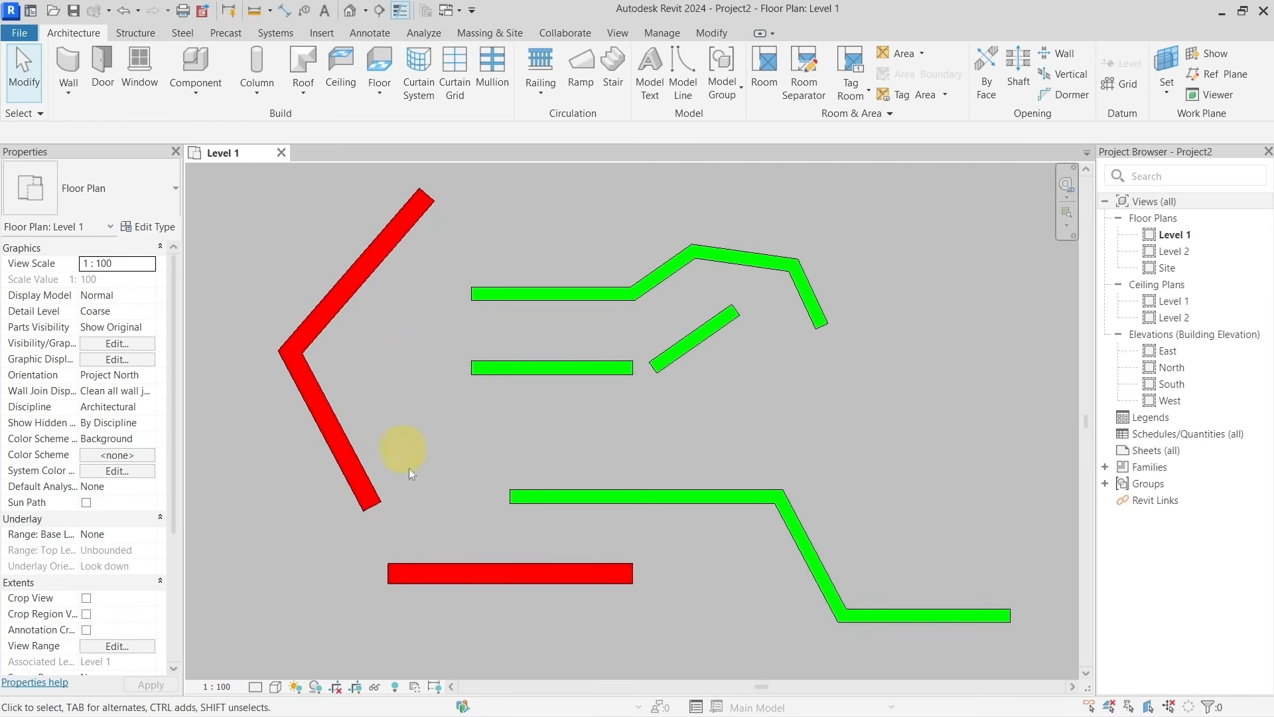
left_click(407, 575)
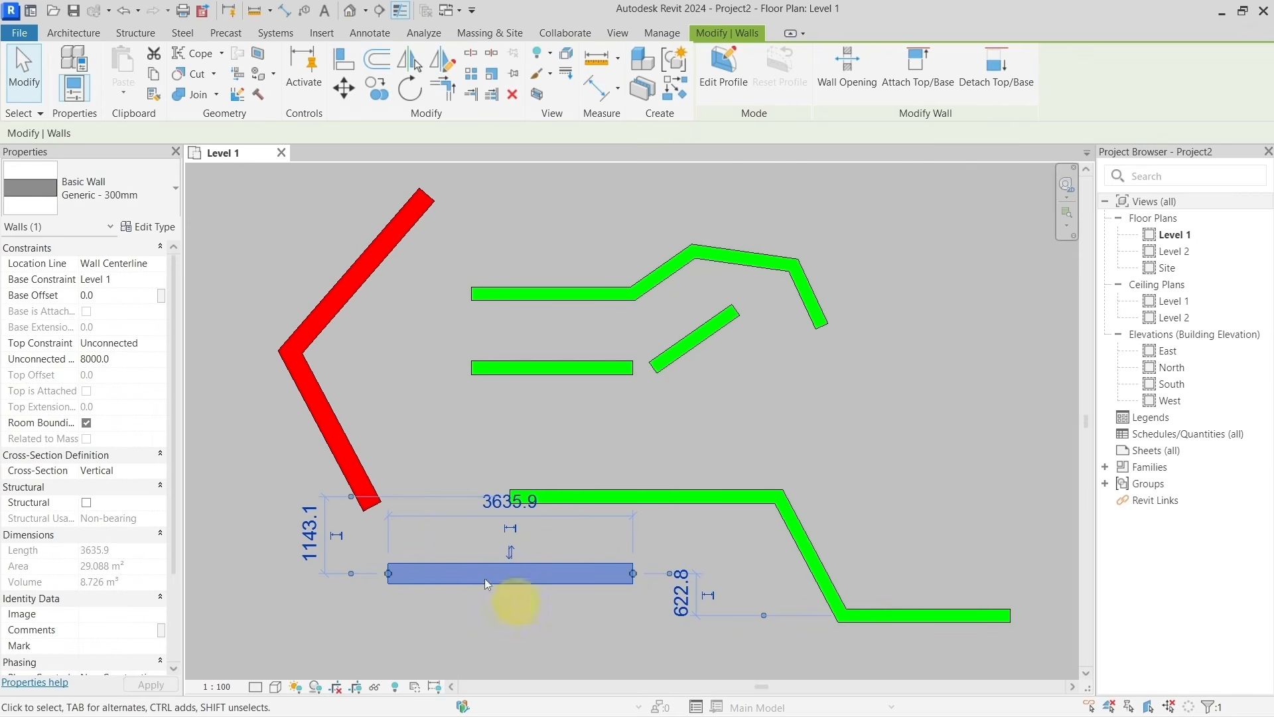
left_click(100, 263)
left_click(382, 413)
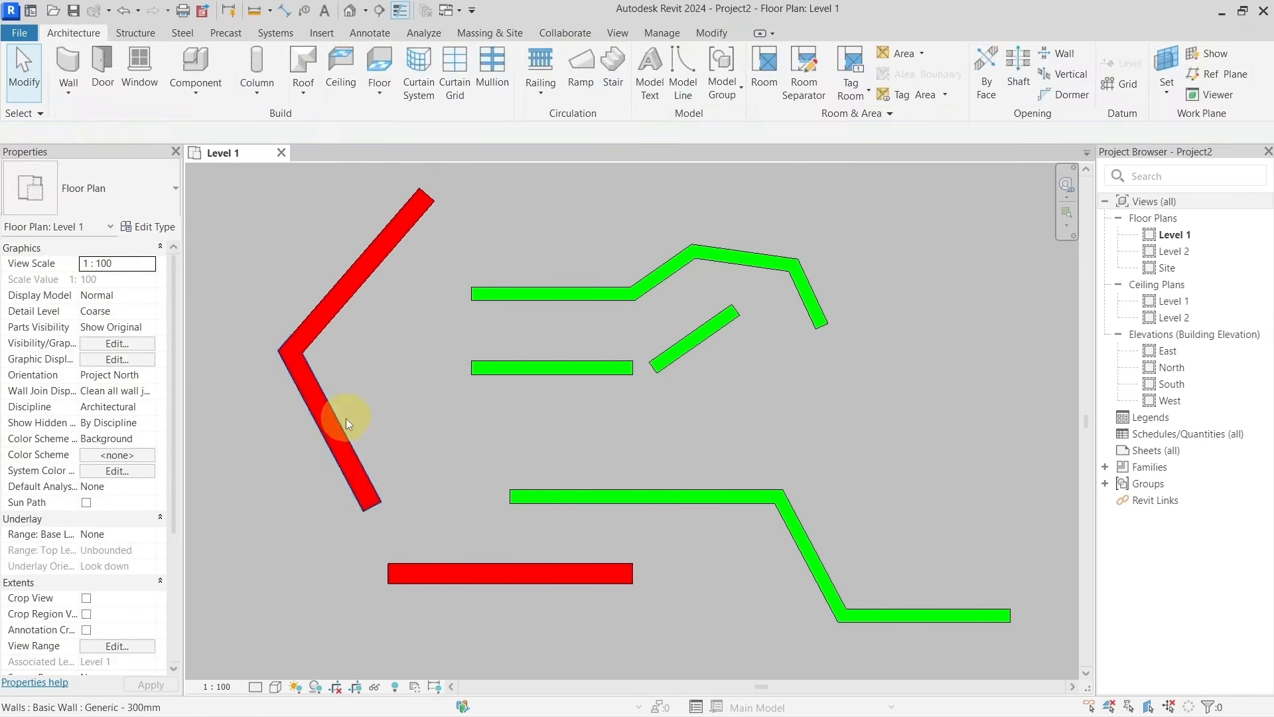
Select both connected angled red walls together.
left_click(335, 422)
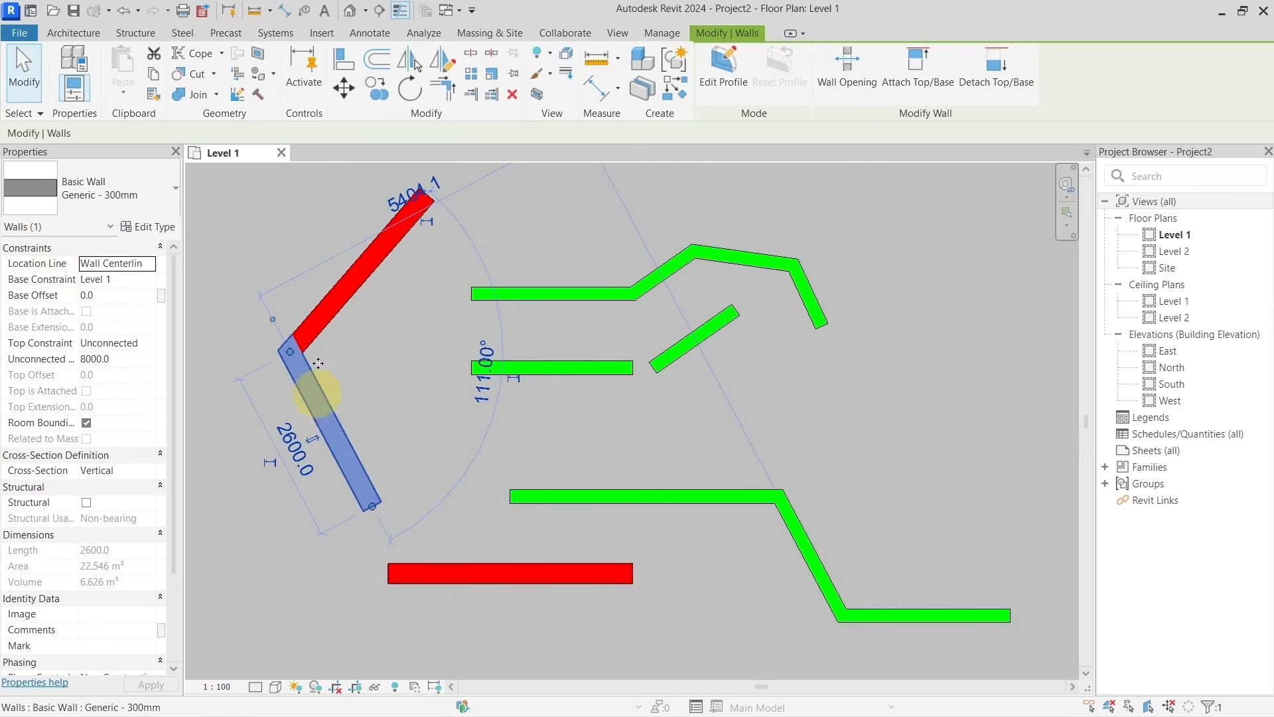
left_click(336, 301)
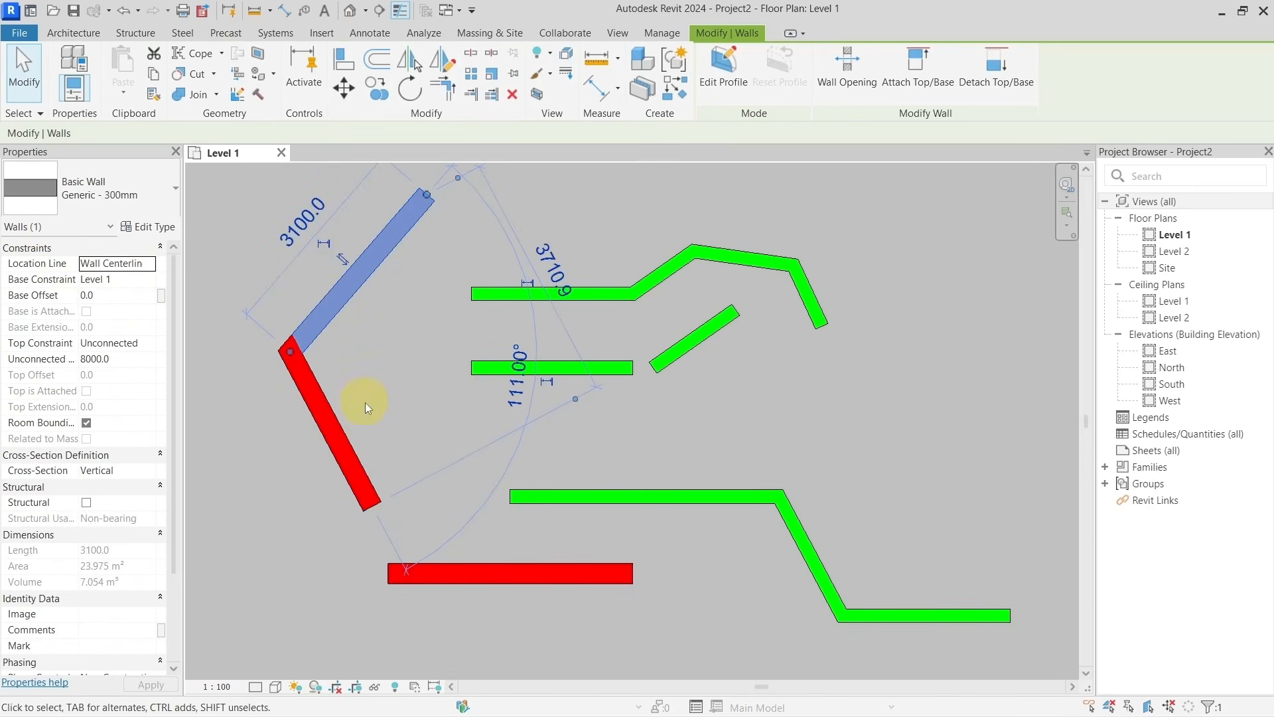
left_click(320, 395, "ctrl")
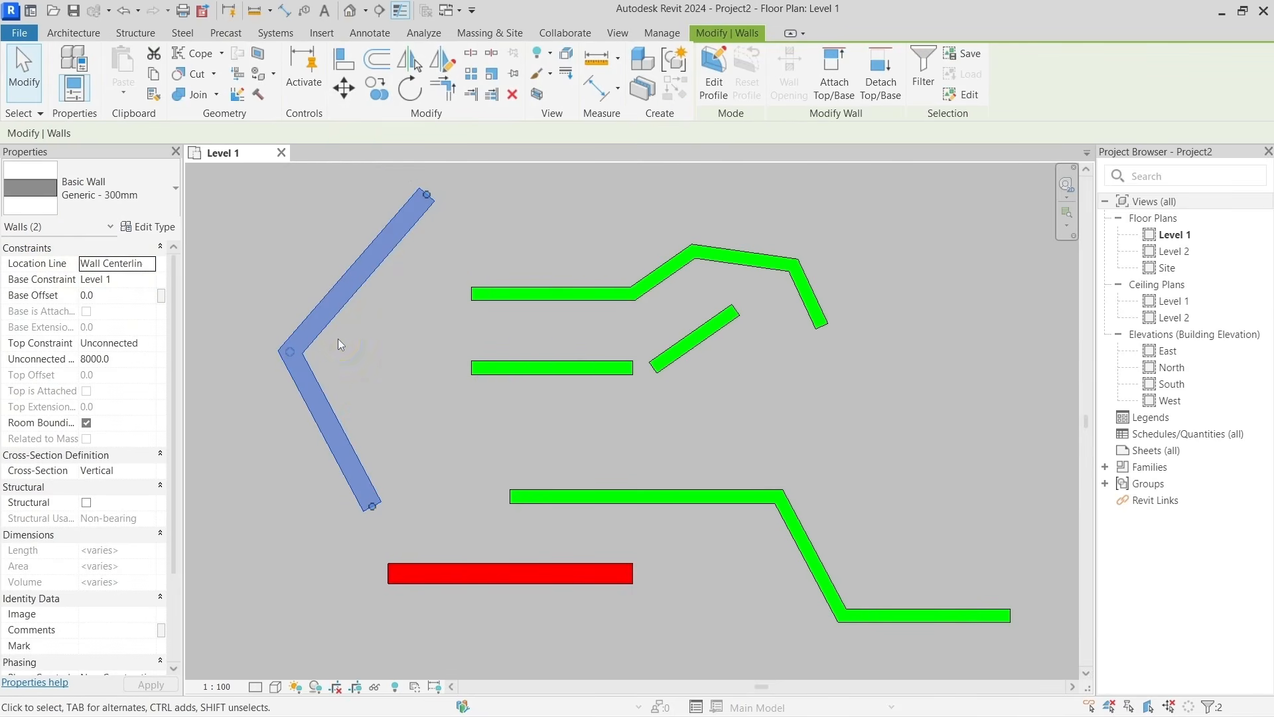
Set the structure layer thickness of the red walls' Generic - 300mm type to 600 mm and apply it.
left_click(434, 569, "ctrl")
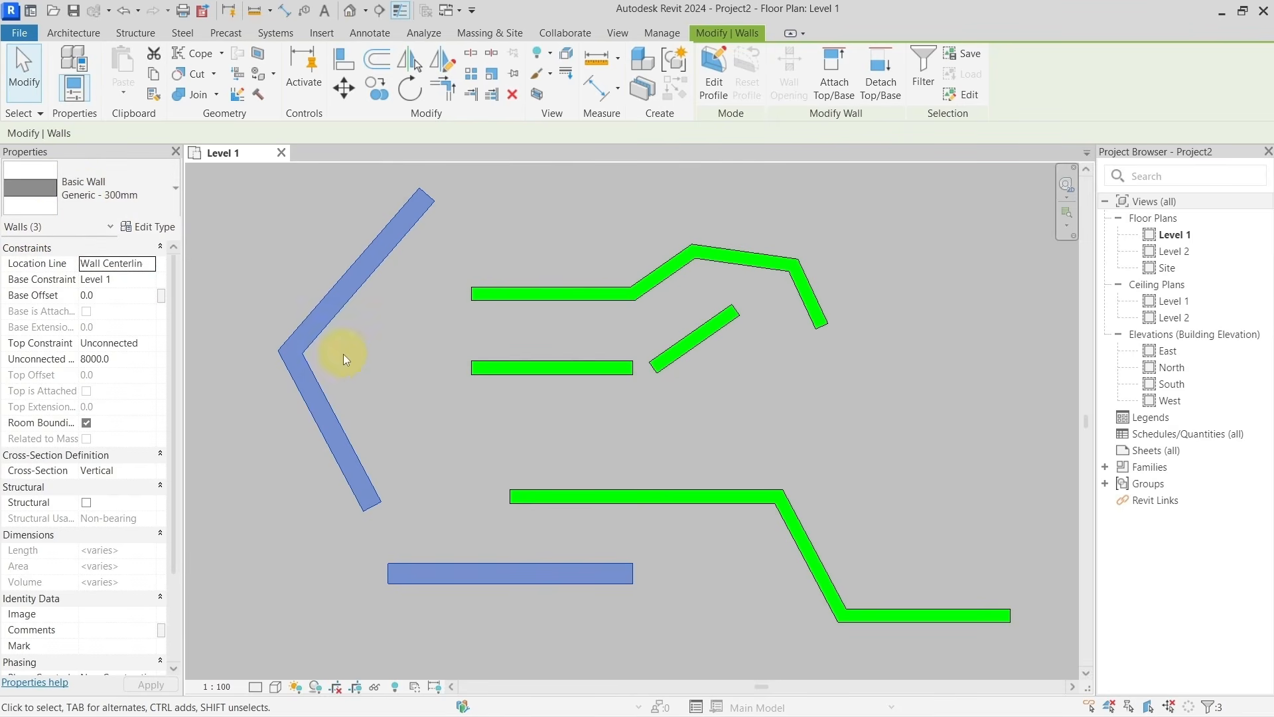
left_click(265, 274)
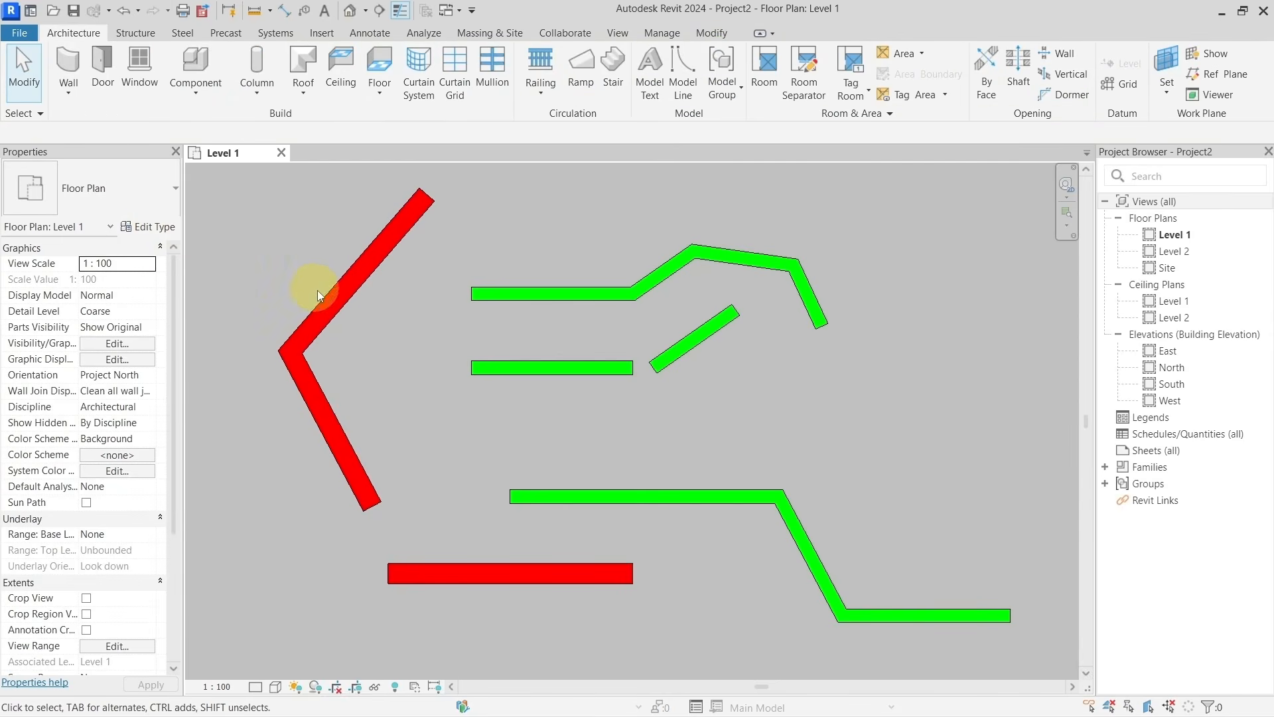
left_click(324, 305)
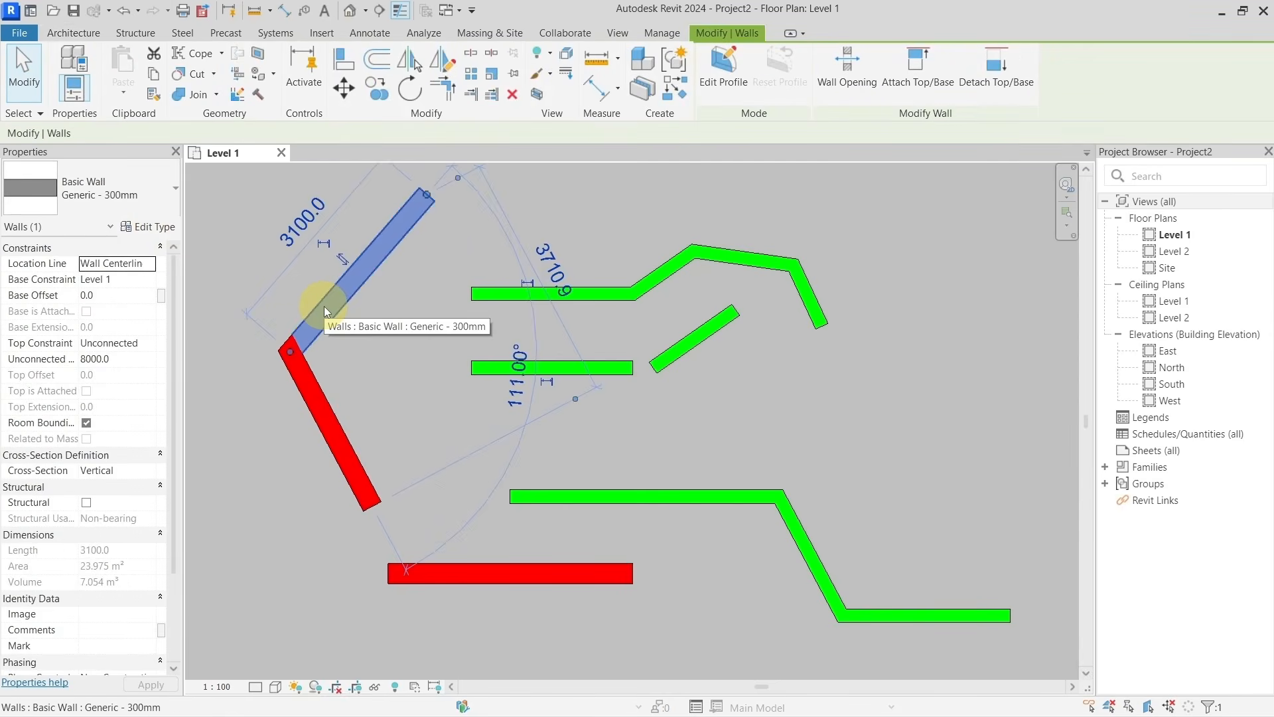
left_click(166, 227)
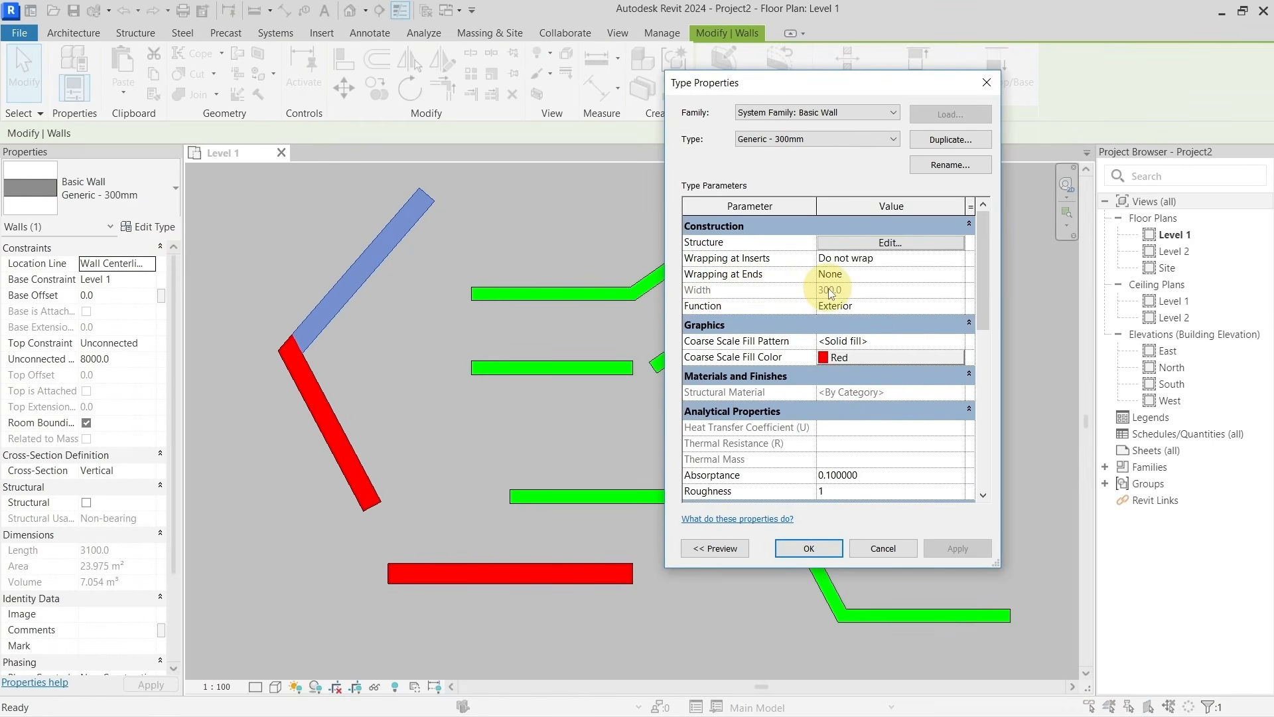
left_click(837, 241)
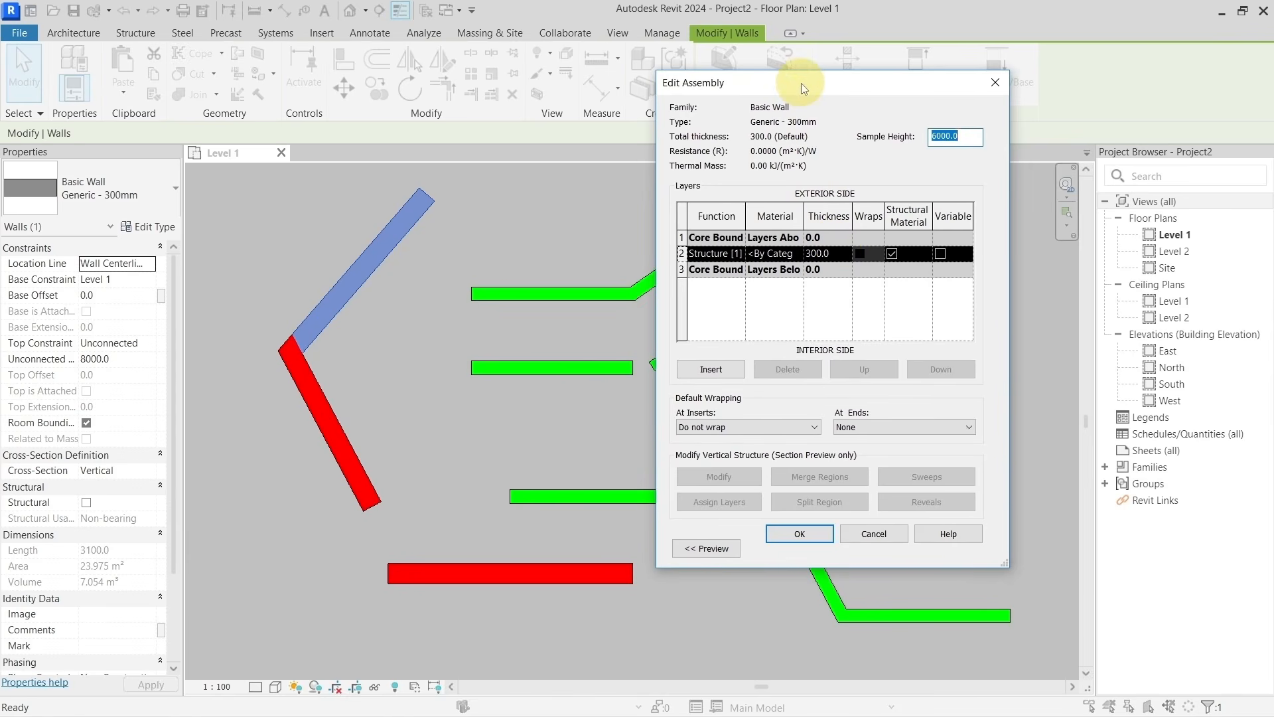
left_click_drag(802, 82, 848, 77)
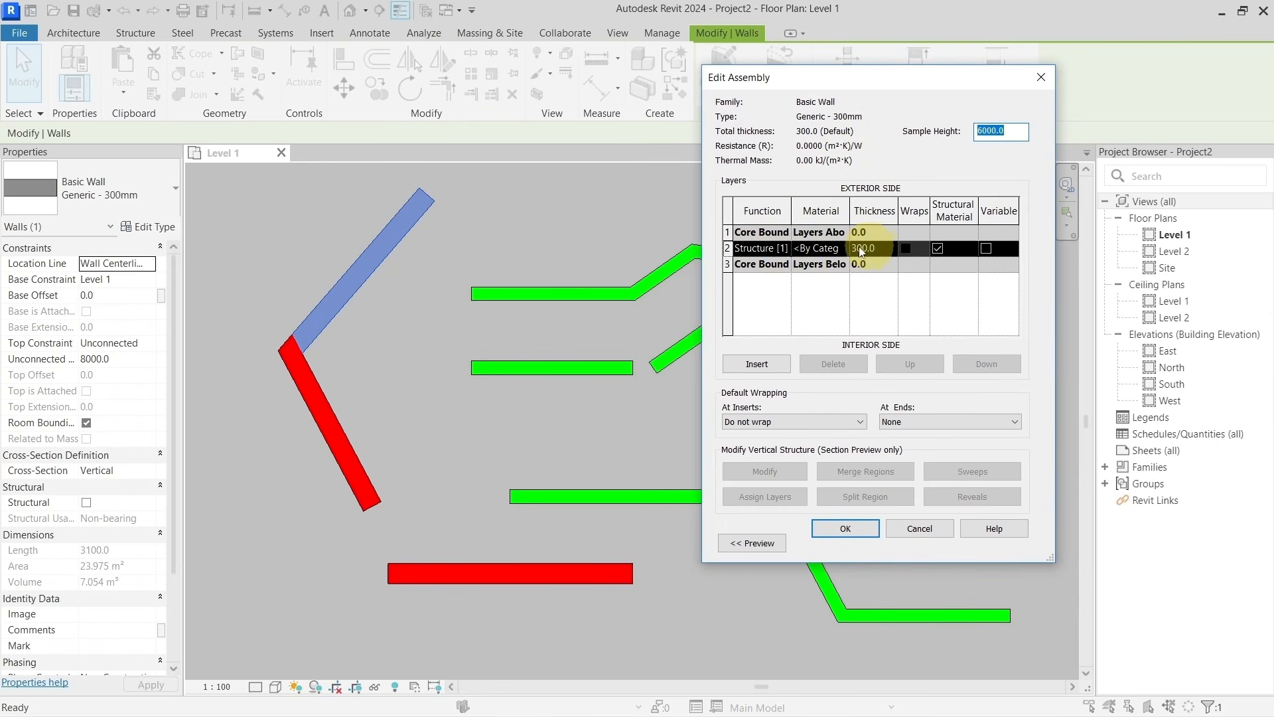
left_click(884, 247)
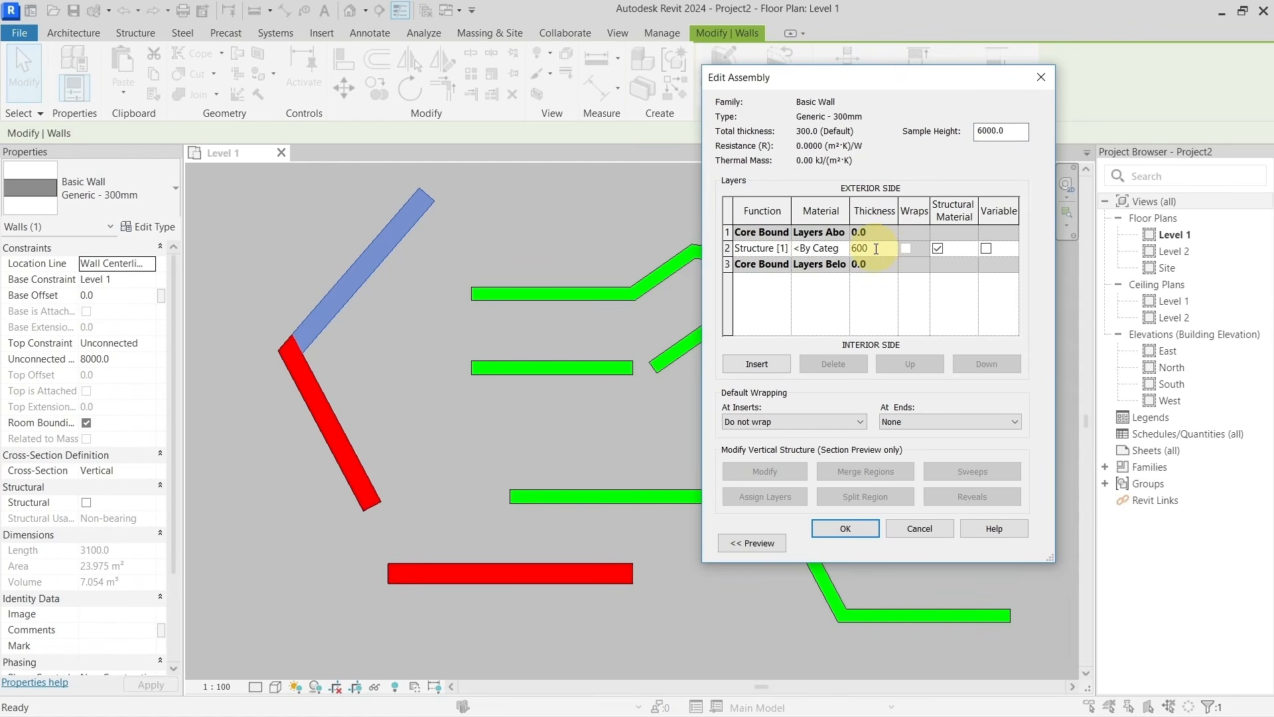
left_click(860, 526)
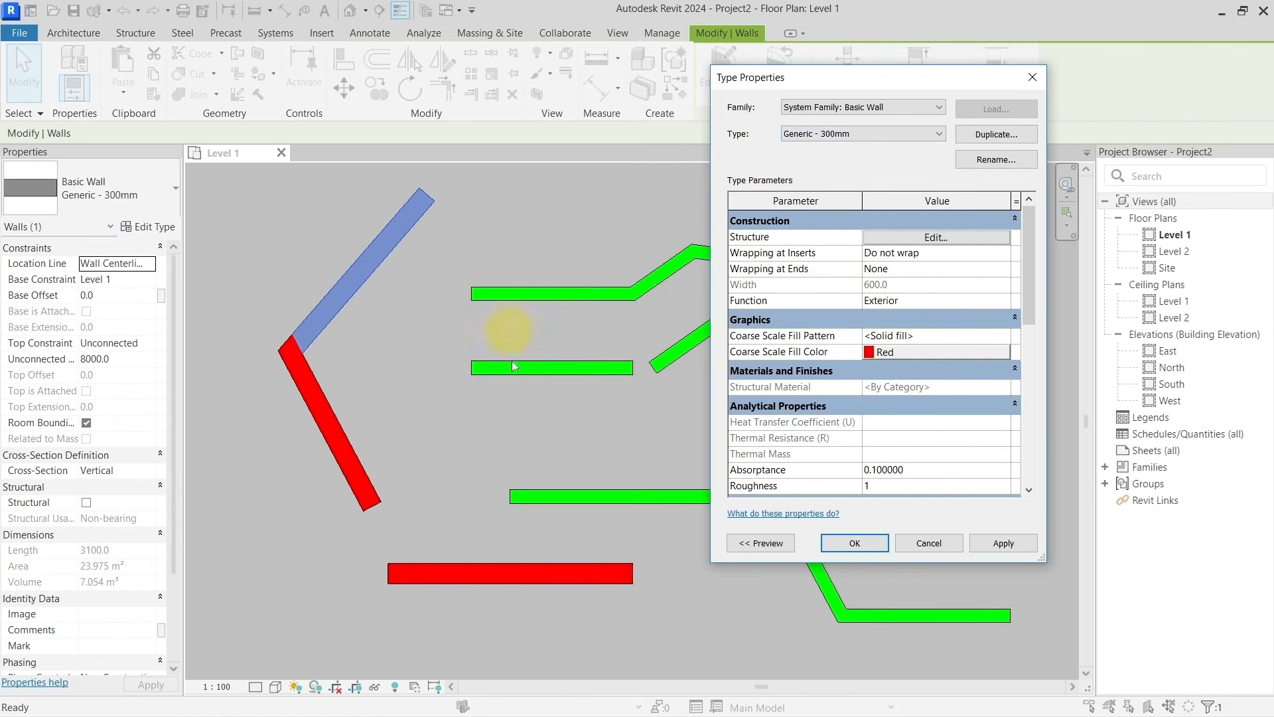
left_click(1004, 543)
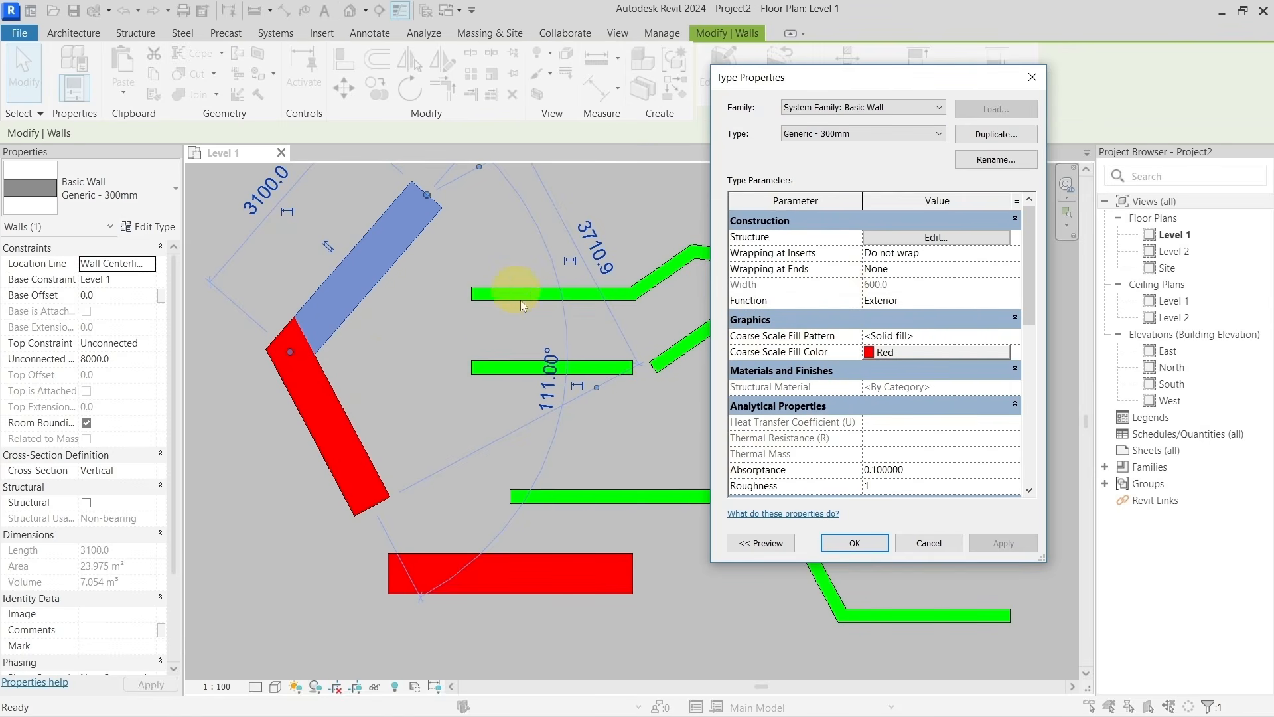
left_click(853, 543)
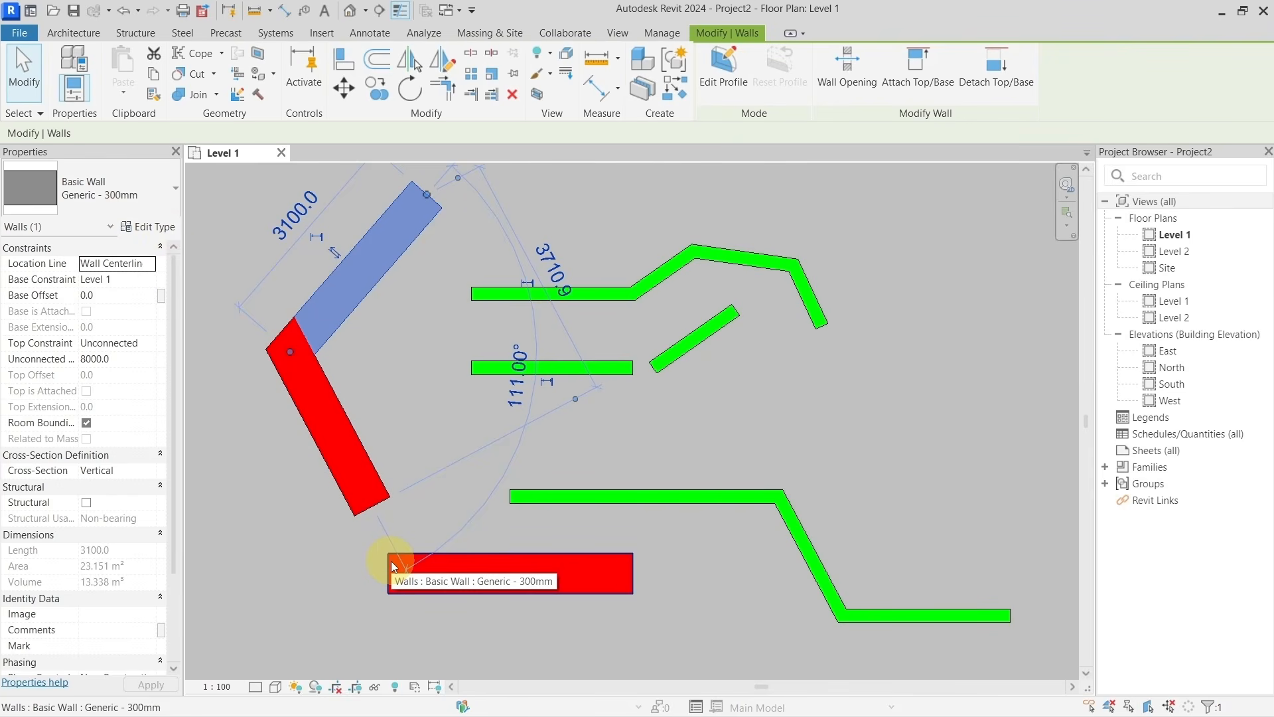
left_click(421, 427)
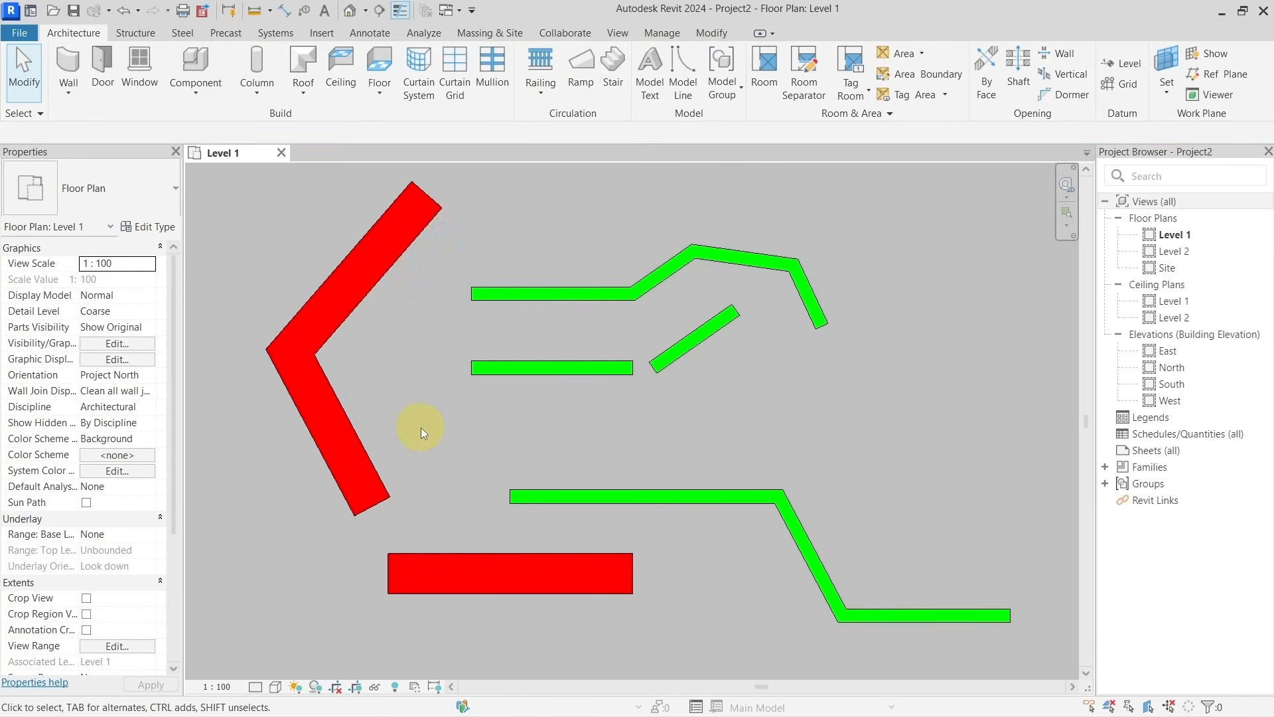
Open the default 3D view and tile it beside the Level 1 floor plan, framing the three thick walls.
left_click(332, 317)
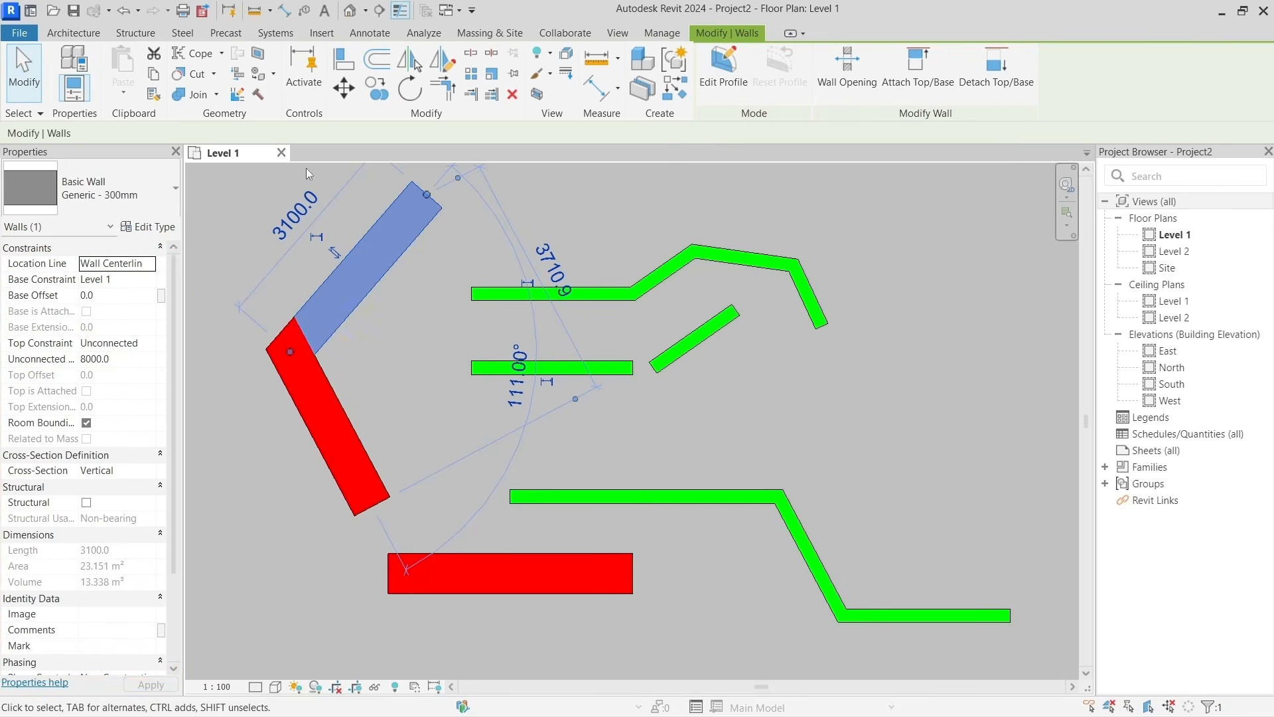
left_click(350, 12)
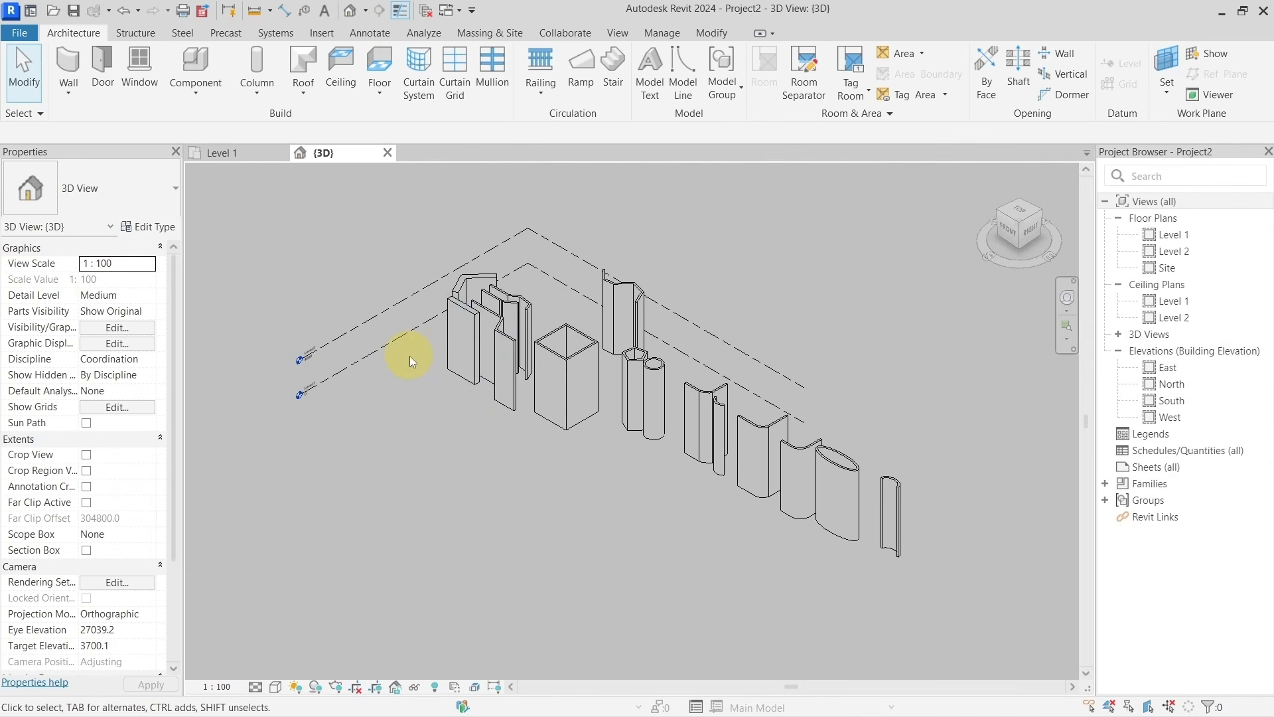
middle_click_drag(394, 351, 648, 411, "shift")
middle_click_drag(507, 561, 644, 421)
left_click(606, 385)
scroll(608, 383, "up", 5)
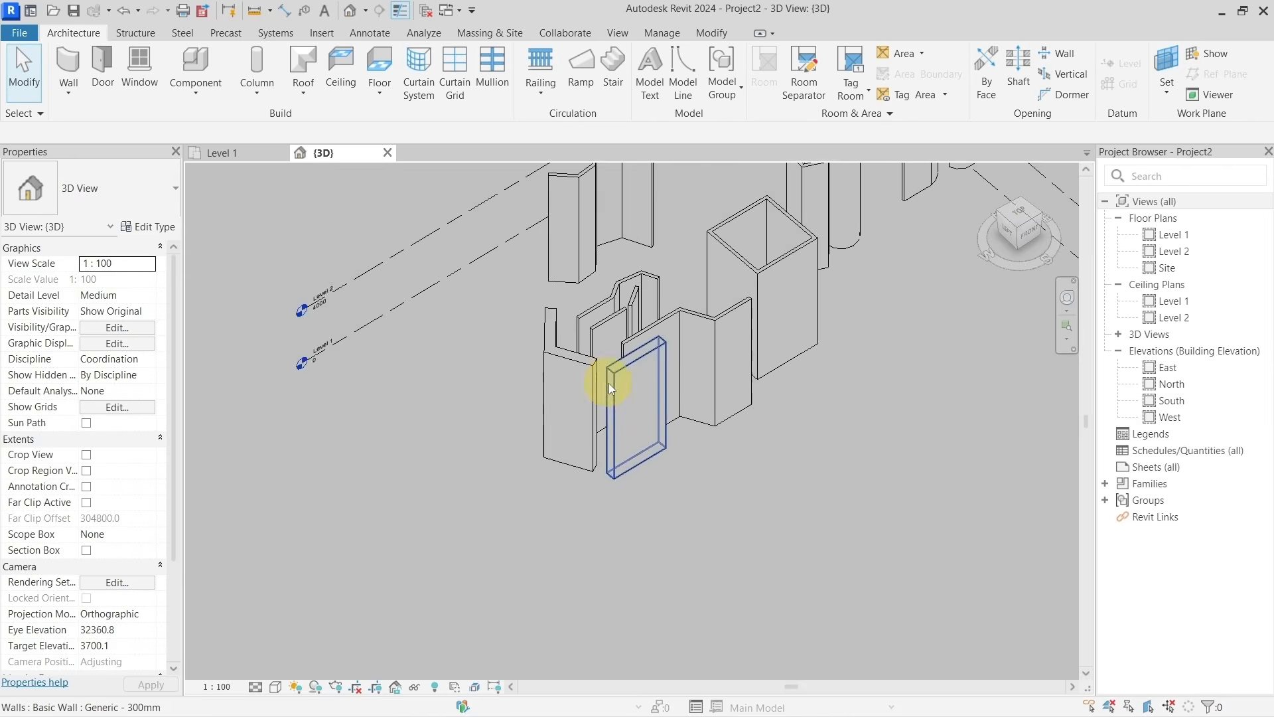
scroll(608, 383, "up", 2)
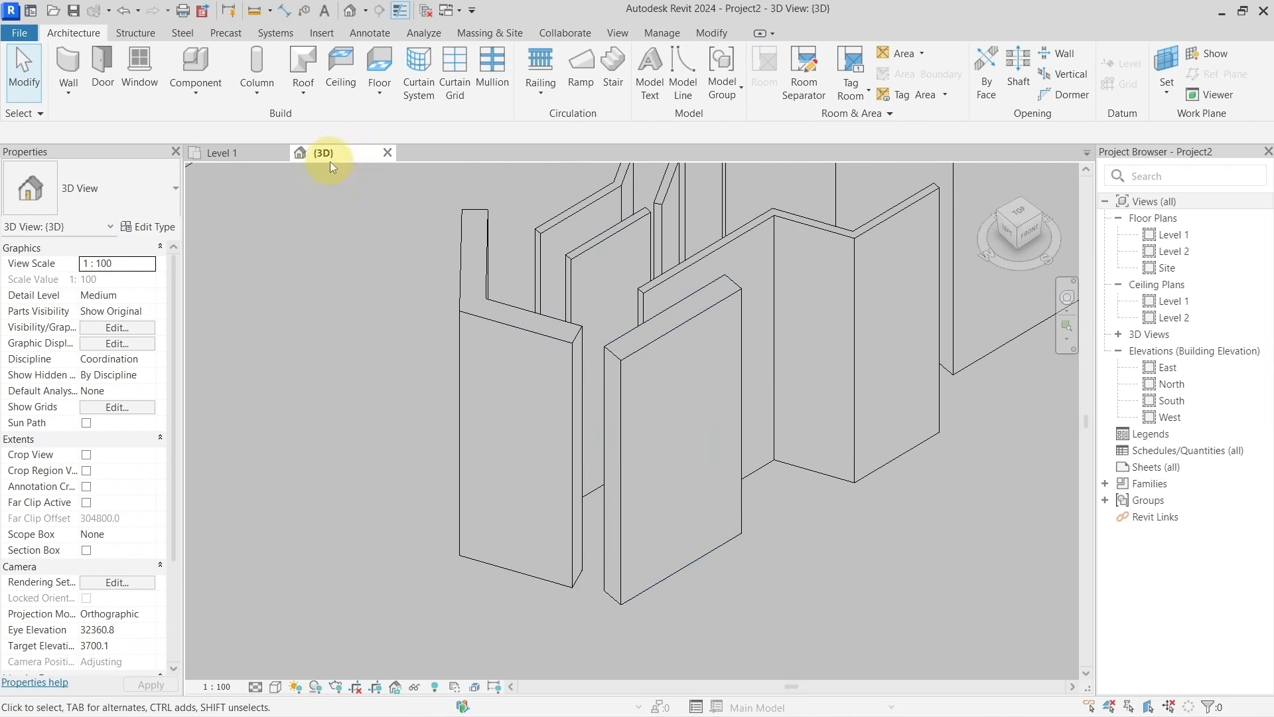
left_click_drag(332, 166, 1085, 202)
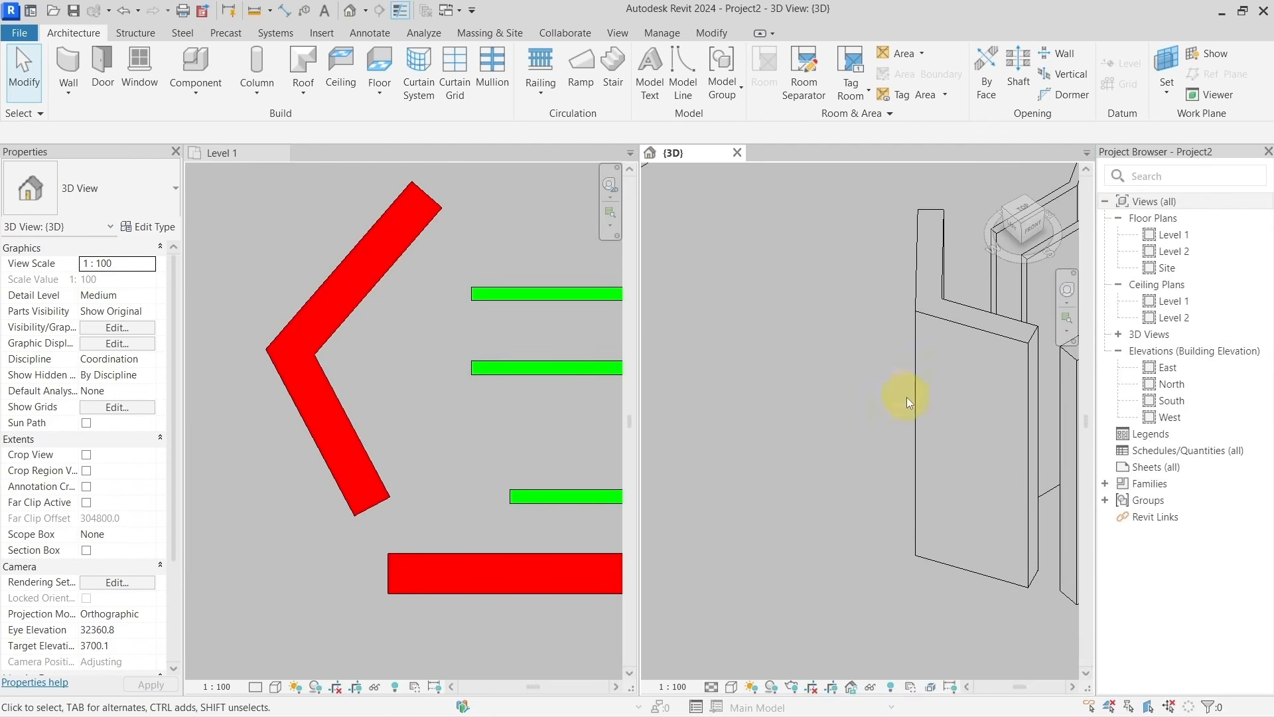
middle_click_drag(906, 397, 715, 412)
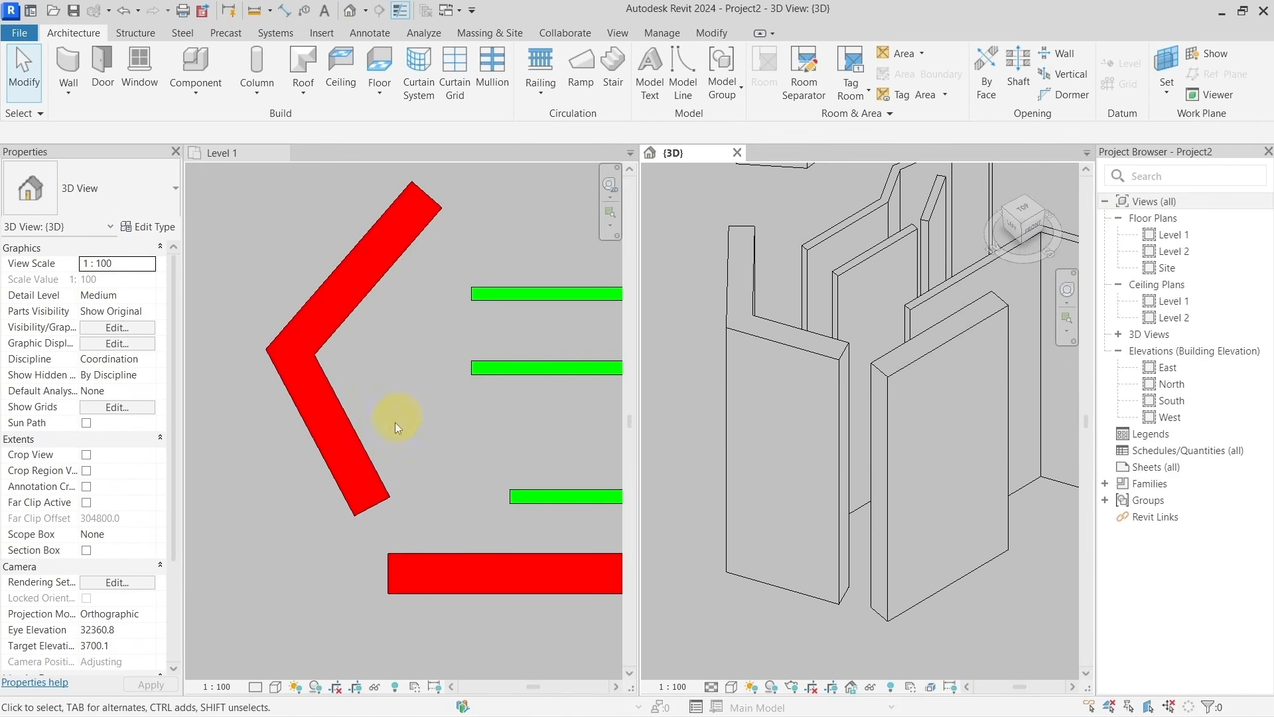
Select the three red walls in the plan one by one and then together to match them with the 3D view.
left_click(352, 450)
left_click(348, 454)
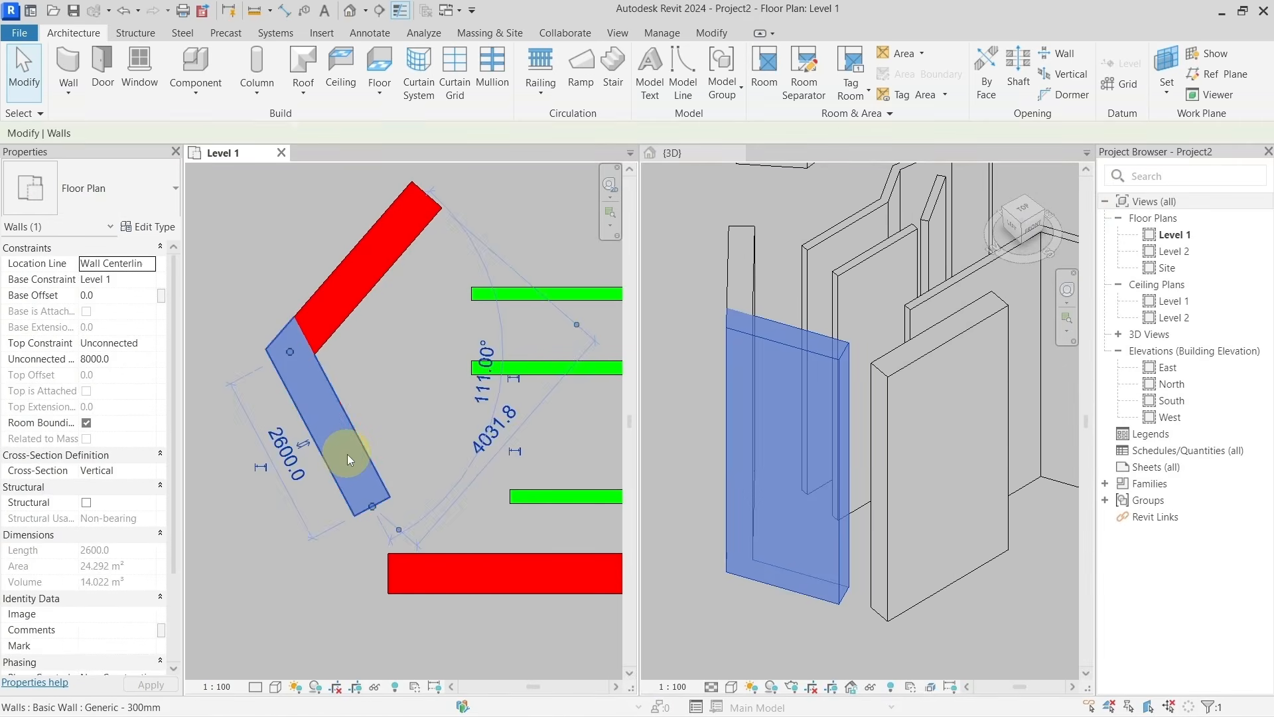
left_click(446, 580)
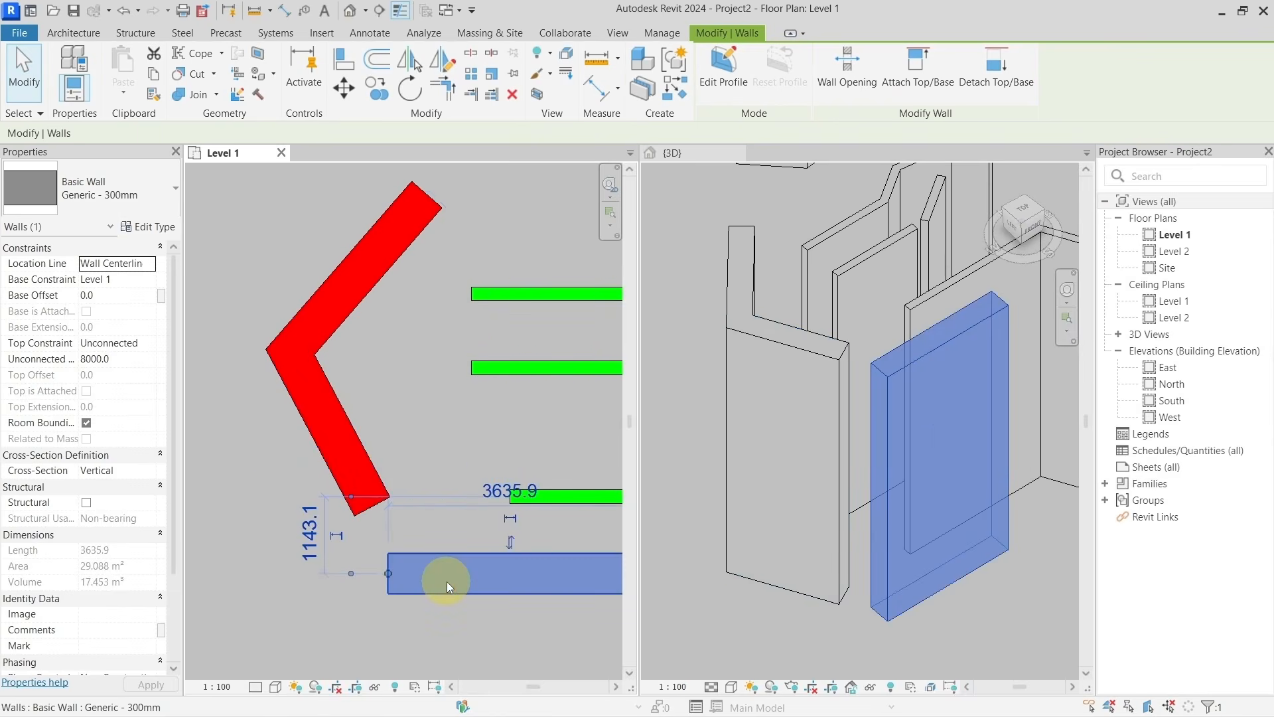
left_click(353, 286)
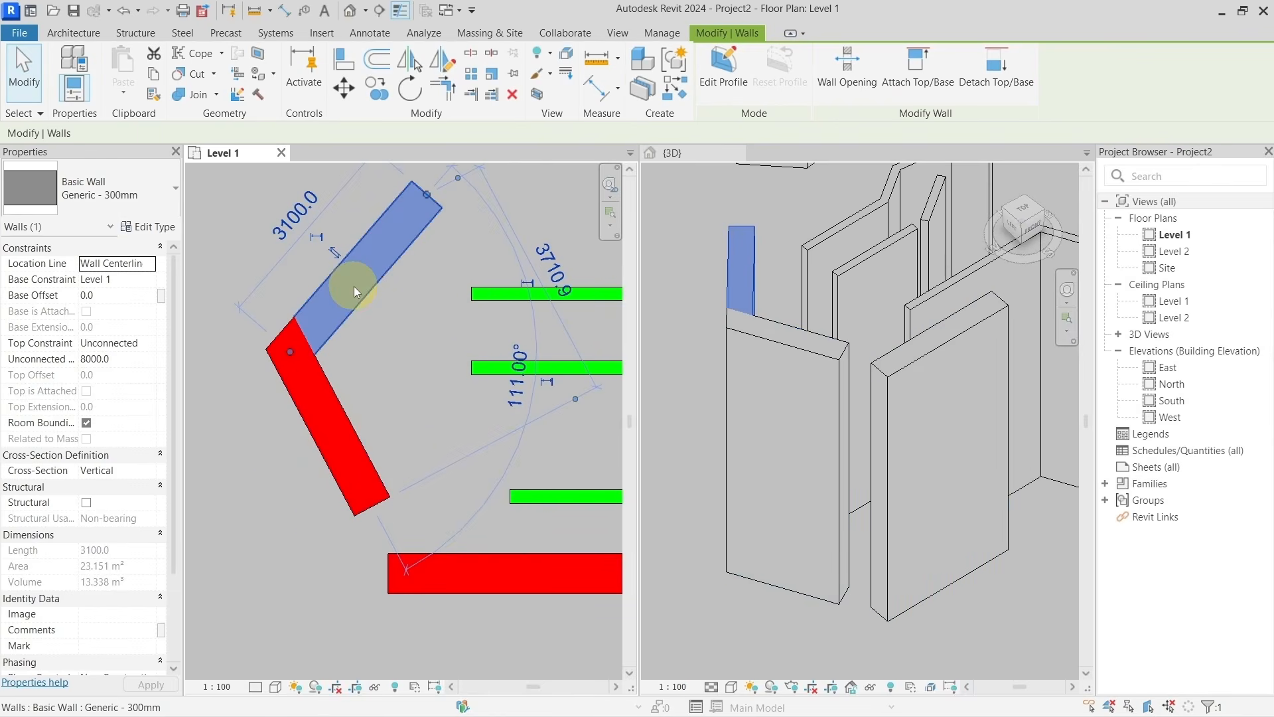
left_click(354, 444)
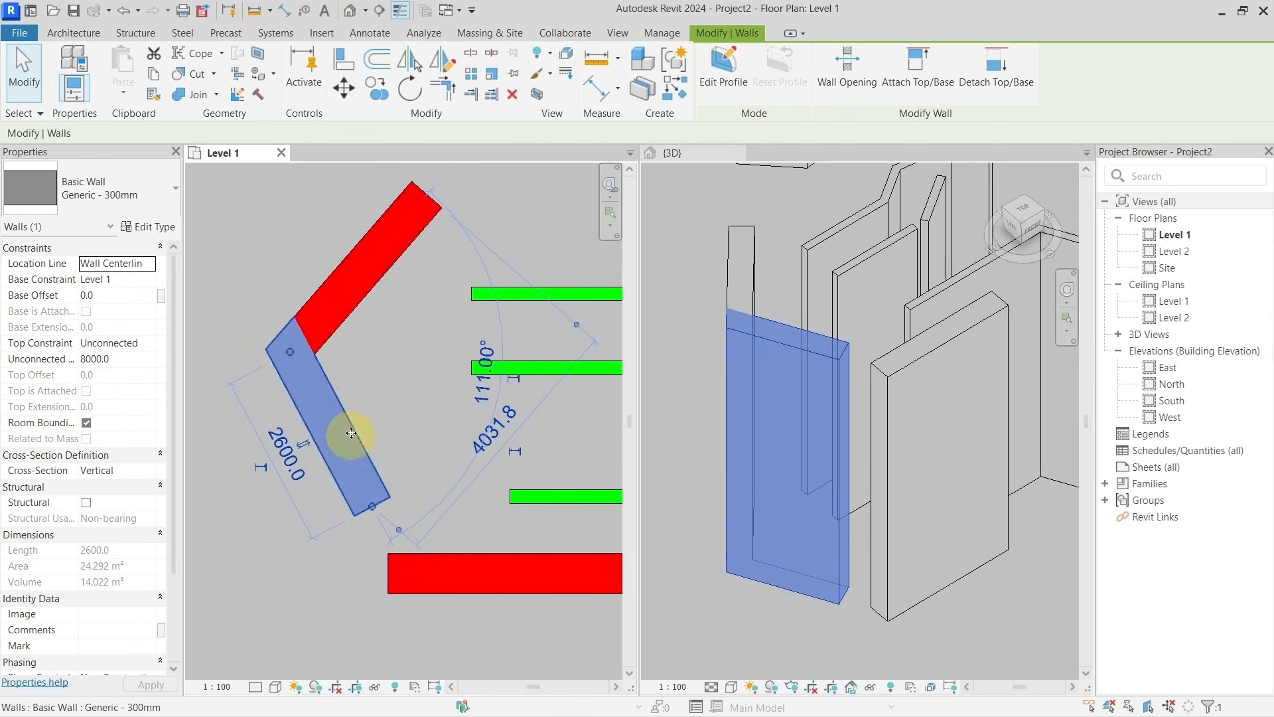
left_click(340, 300)
left_click(438, 572, "ctrl")
left_click(353, 480, "ctrl")
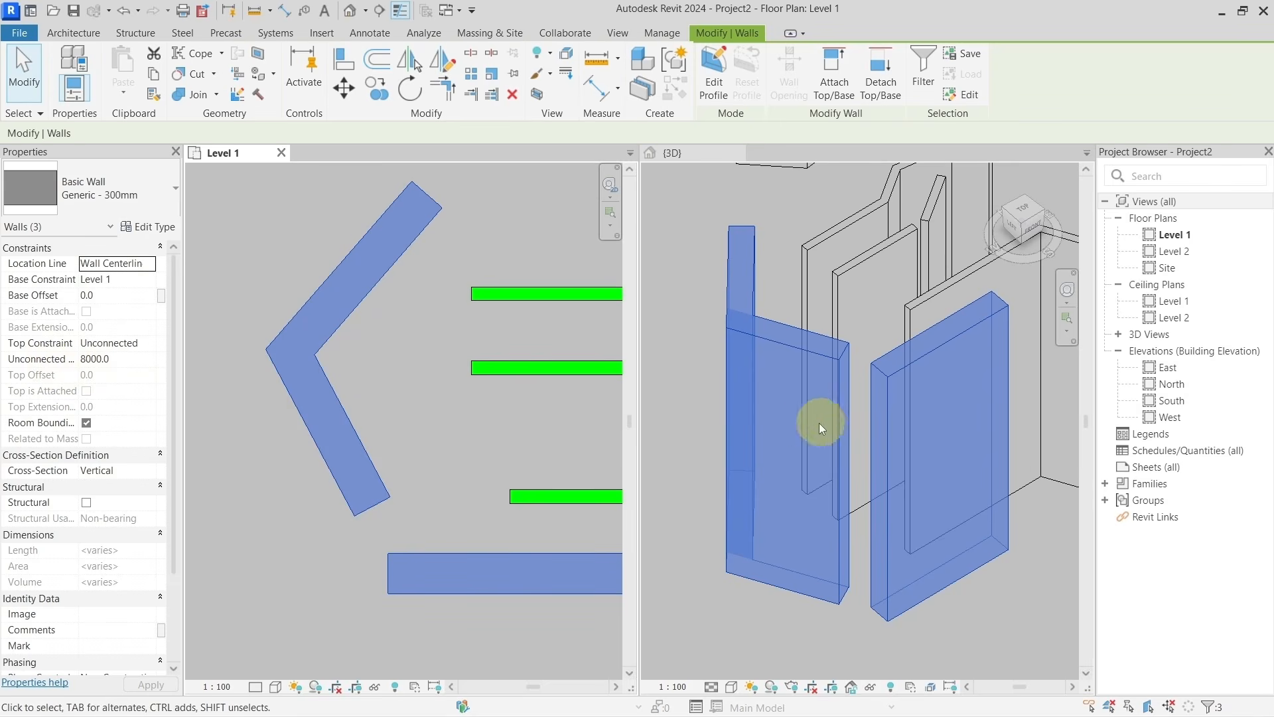
Set the unconnected height of the lower diagonal red wall to 6000 mm.
left_click(378, 472)
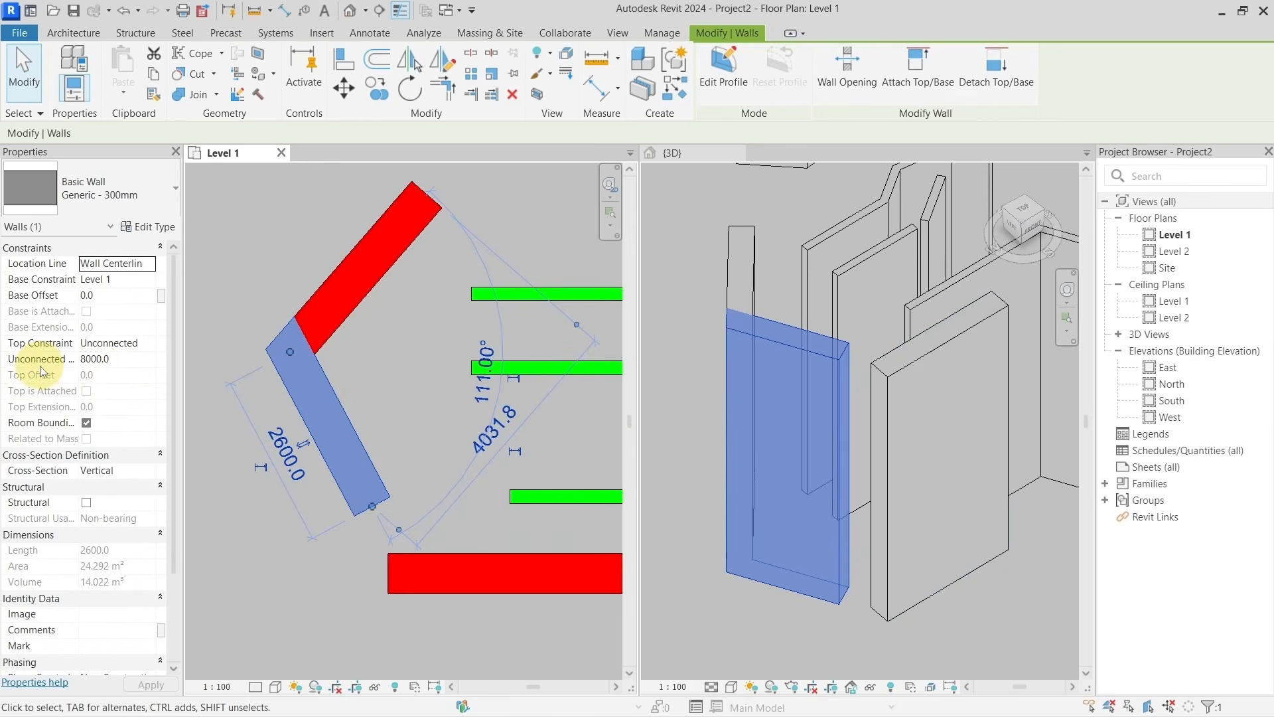
left_click(132, 361)
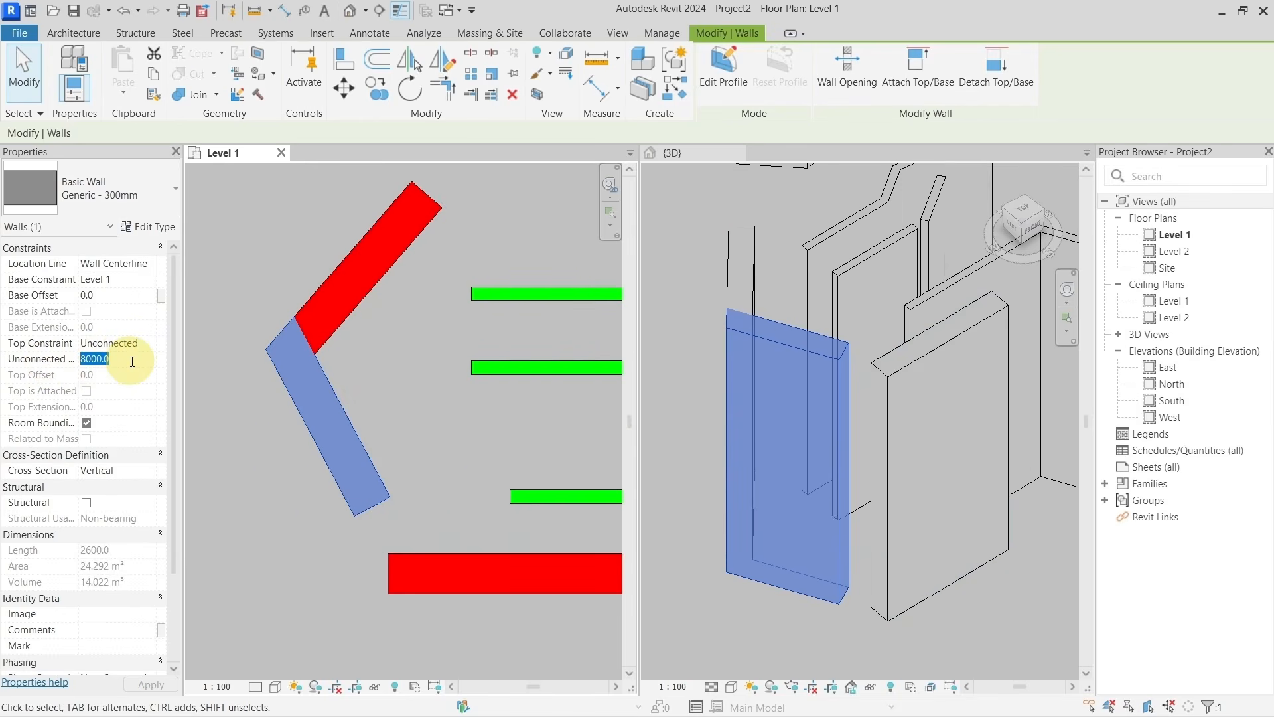
type("600")
mouse_move(316, 415)
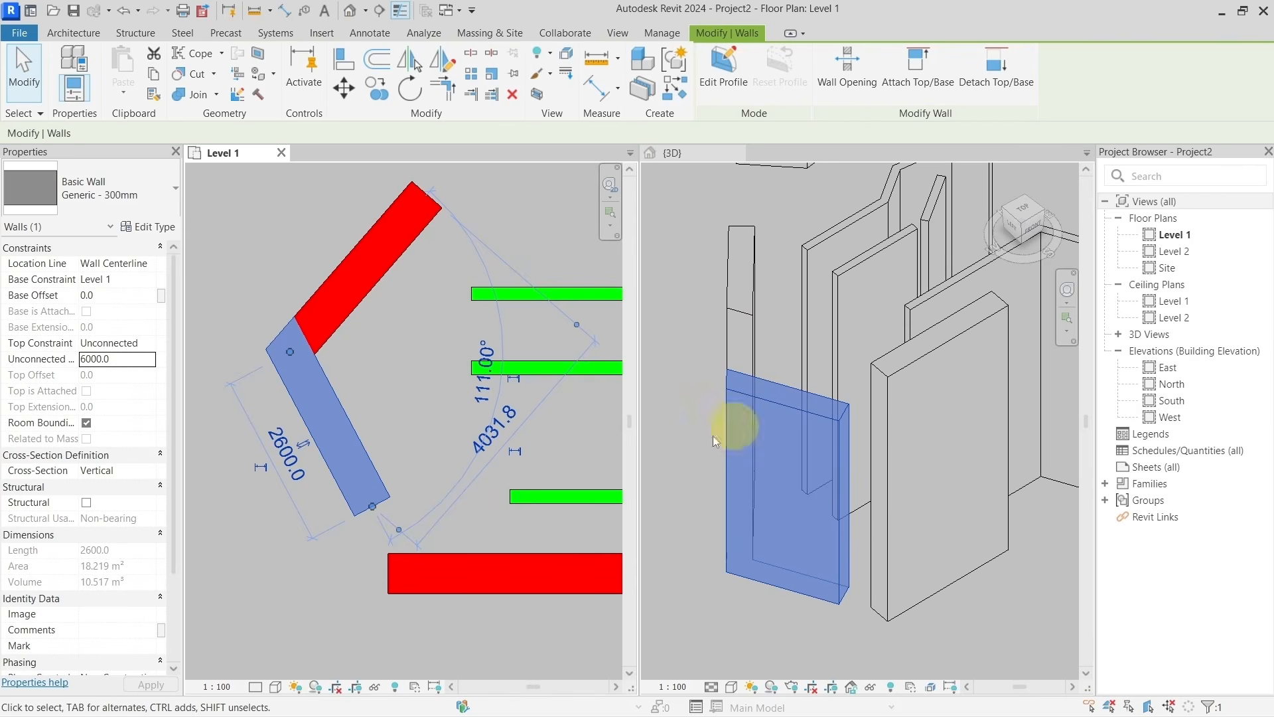
Set the unconnected height of the horizontal red wall to 4000 mm and clear the selection.
left_click(504, 571)
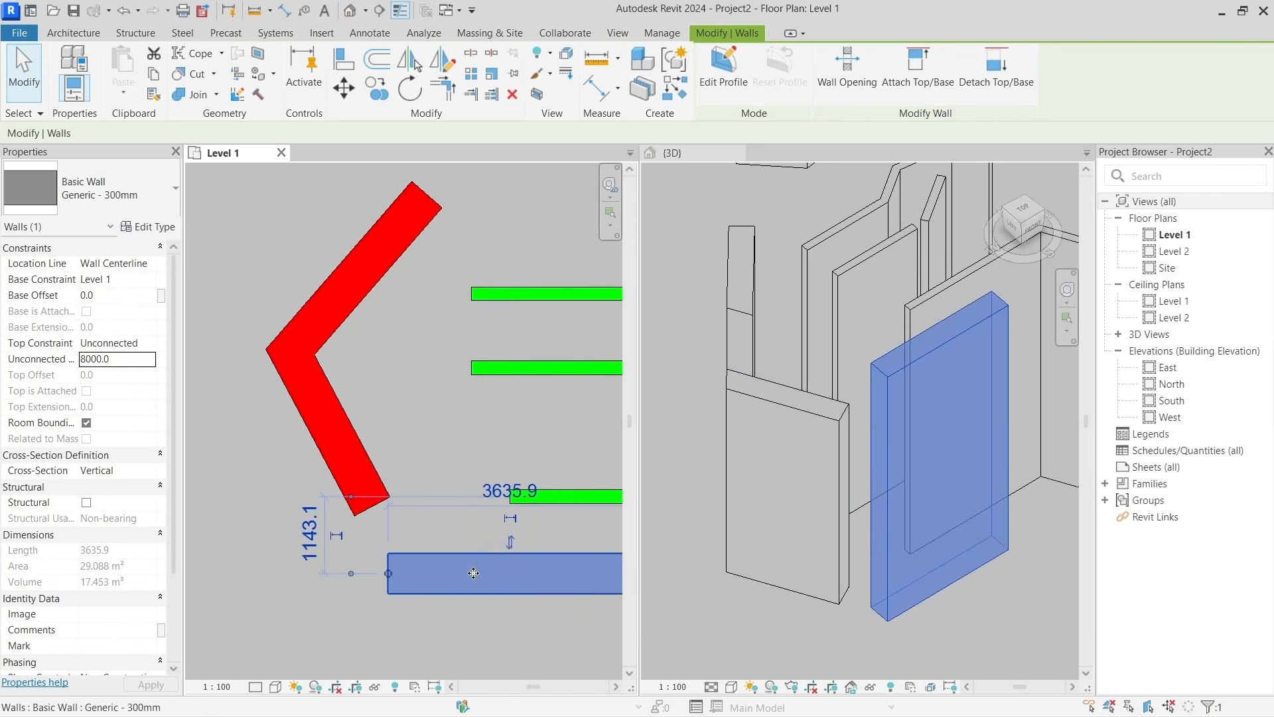
left_click(137, 358)
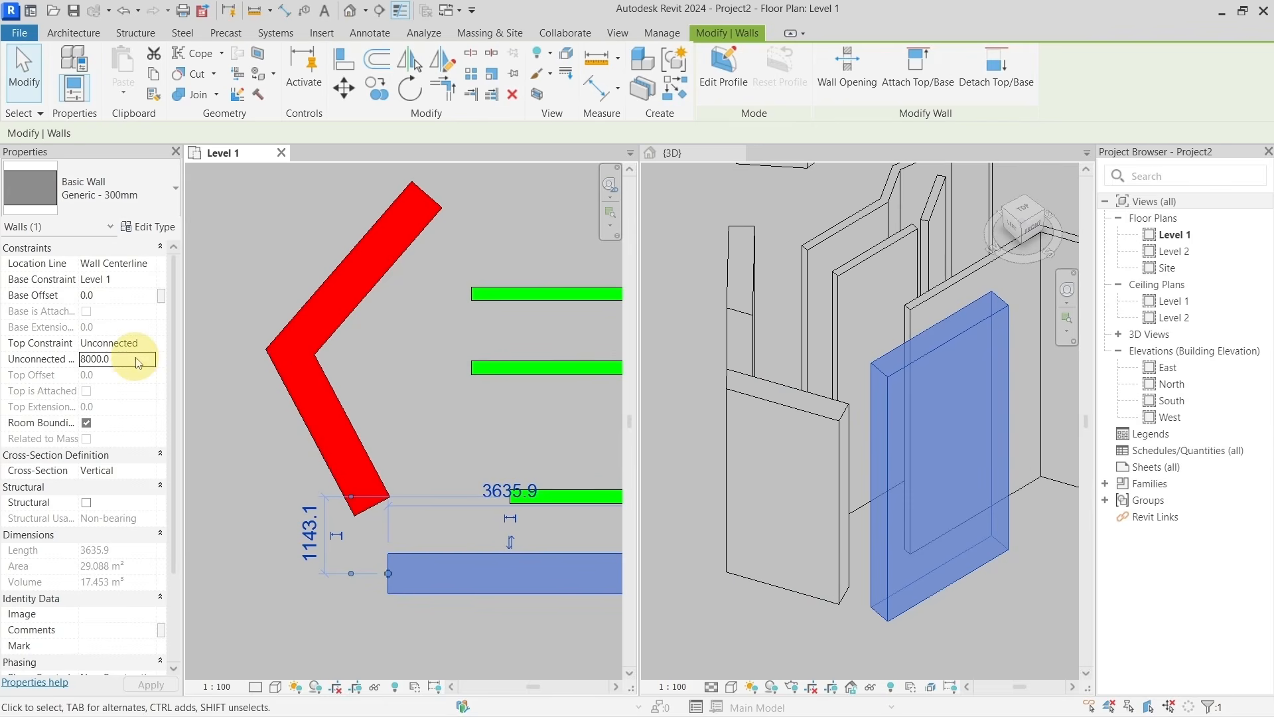
type("4000")
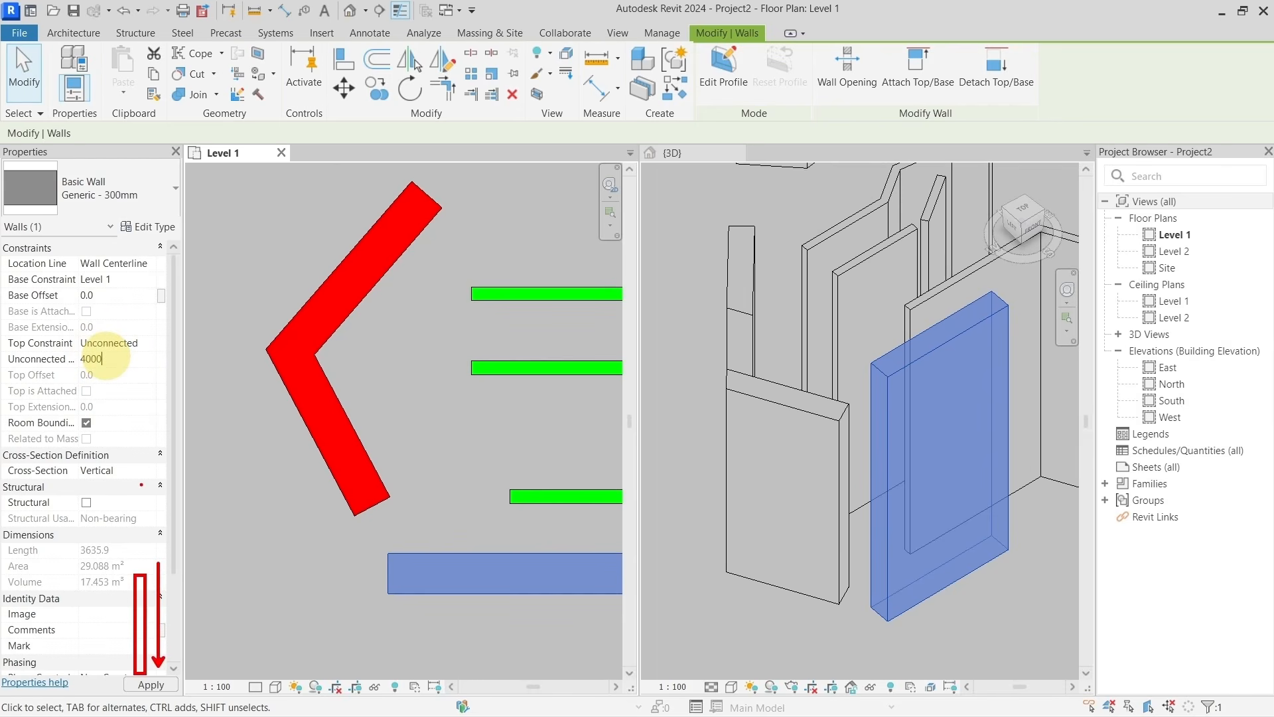
key("Return")
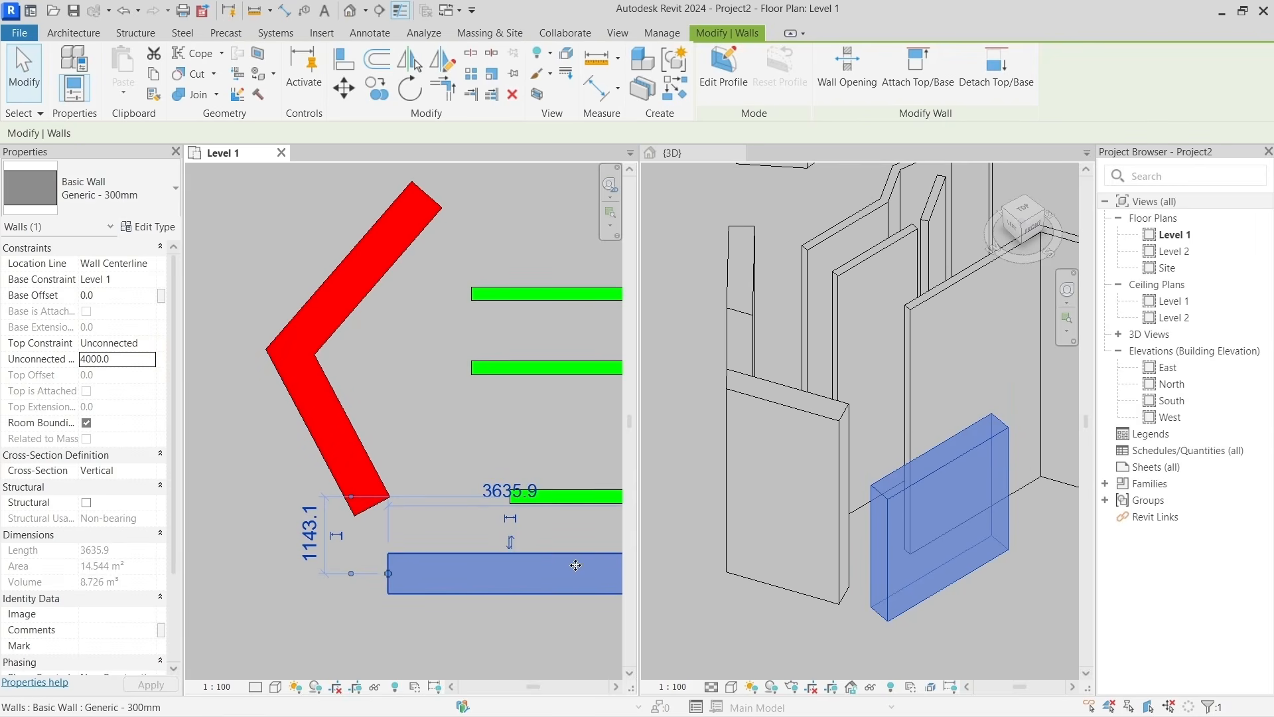
left_click(780, 537)
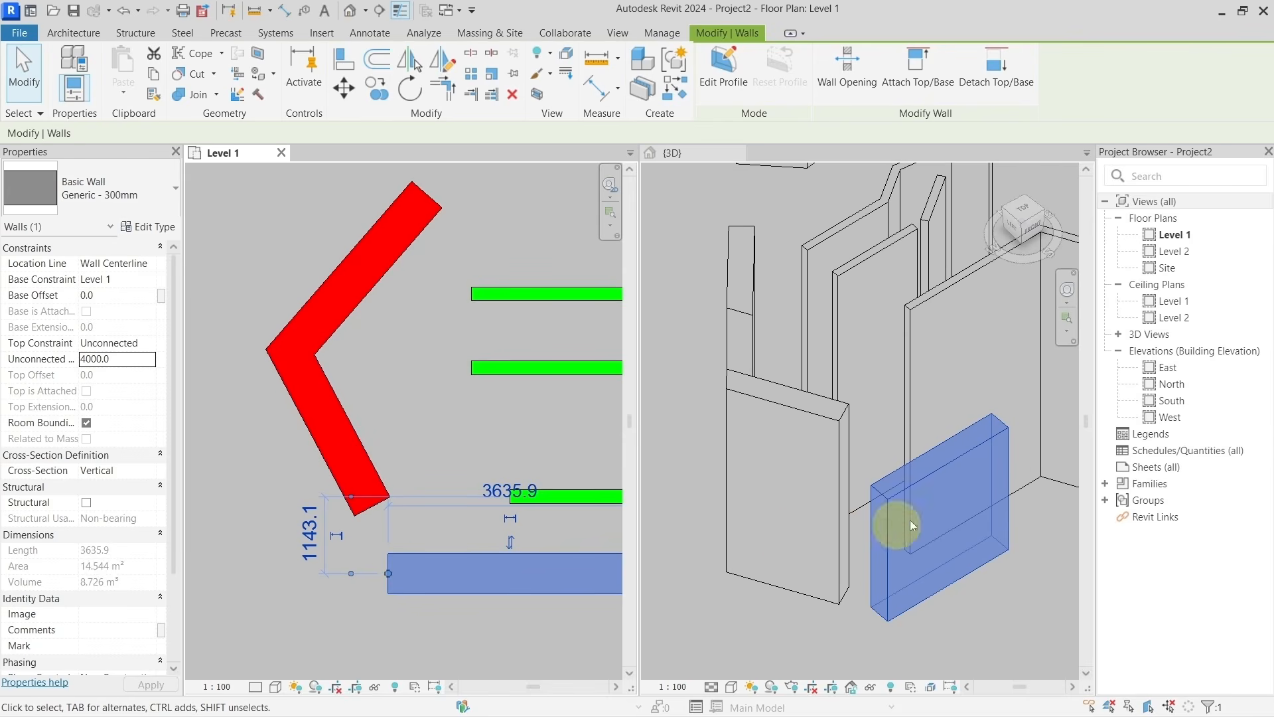
left_click(400, 417)
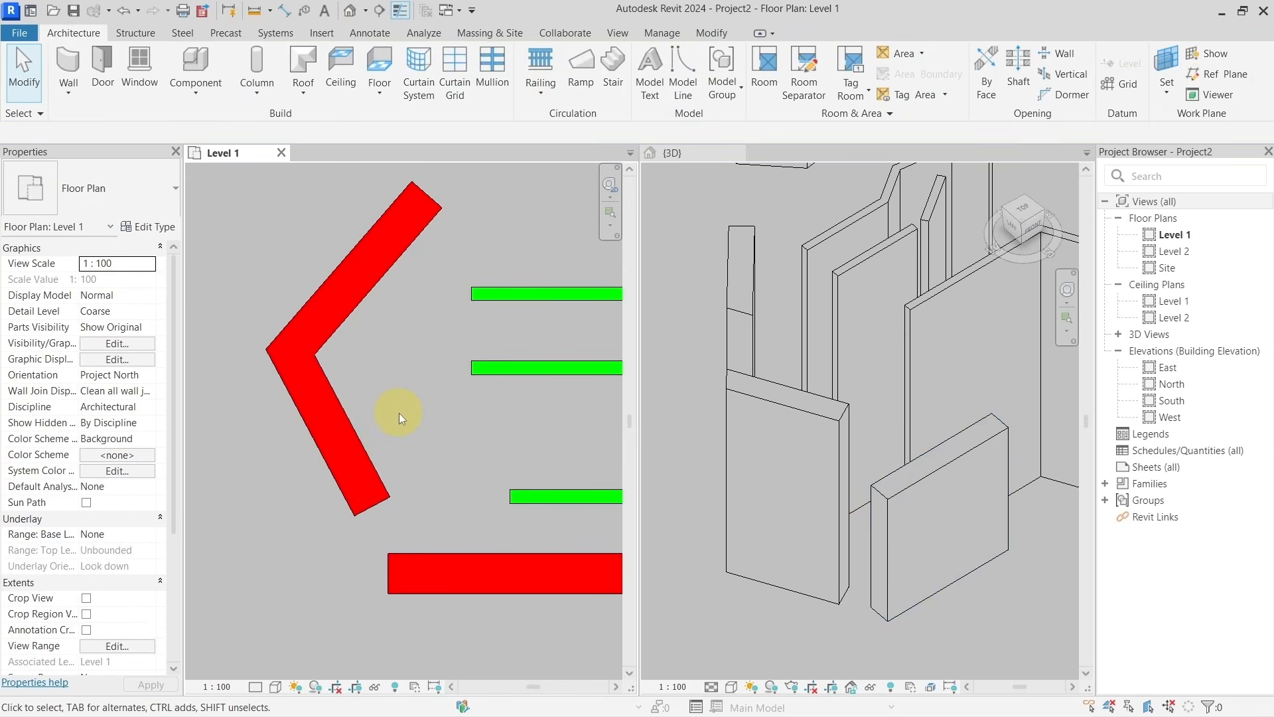
Select the three red walls one after another in the plan, ending on the upper diagonal wall, to compare them in 3D.
left_click(349, 279)
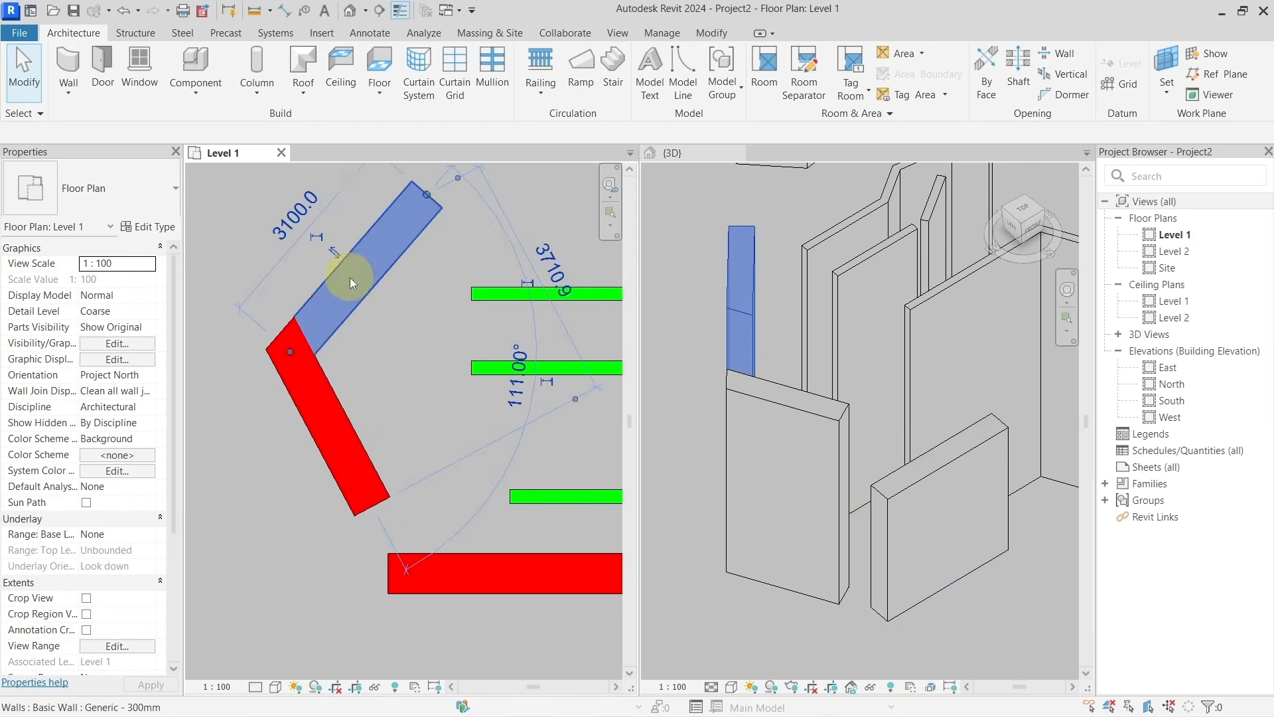
left_click(325, 413)
left_click(443, 565)
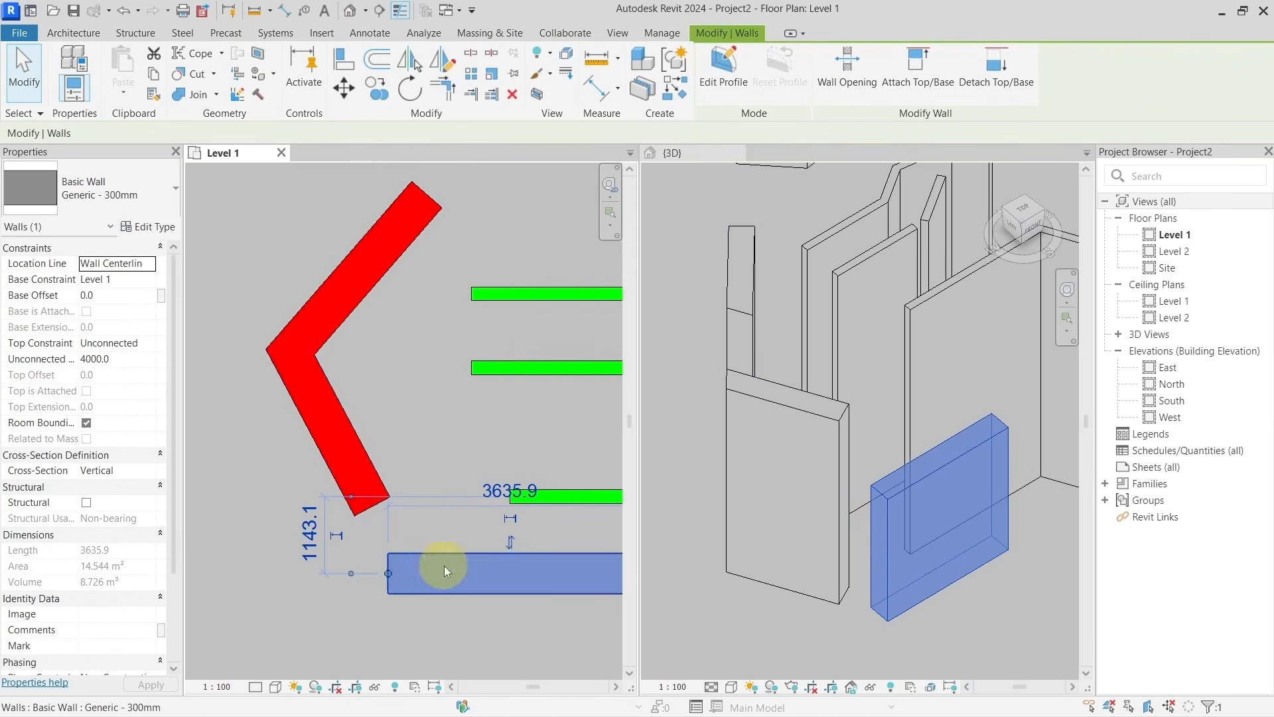
left_click(301, 384)
left_click(336, 313)
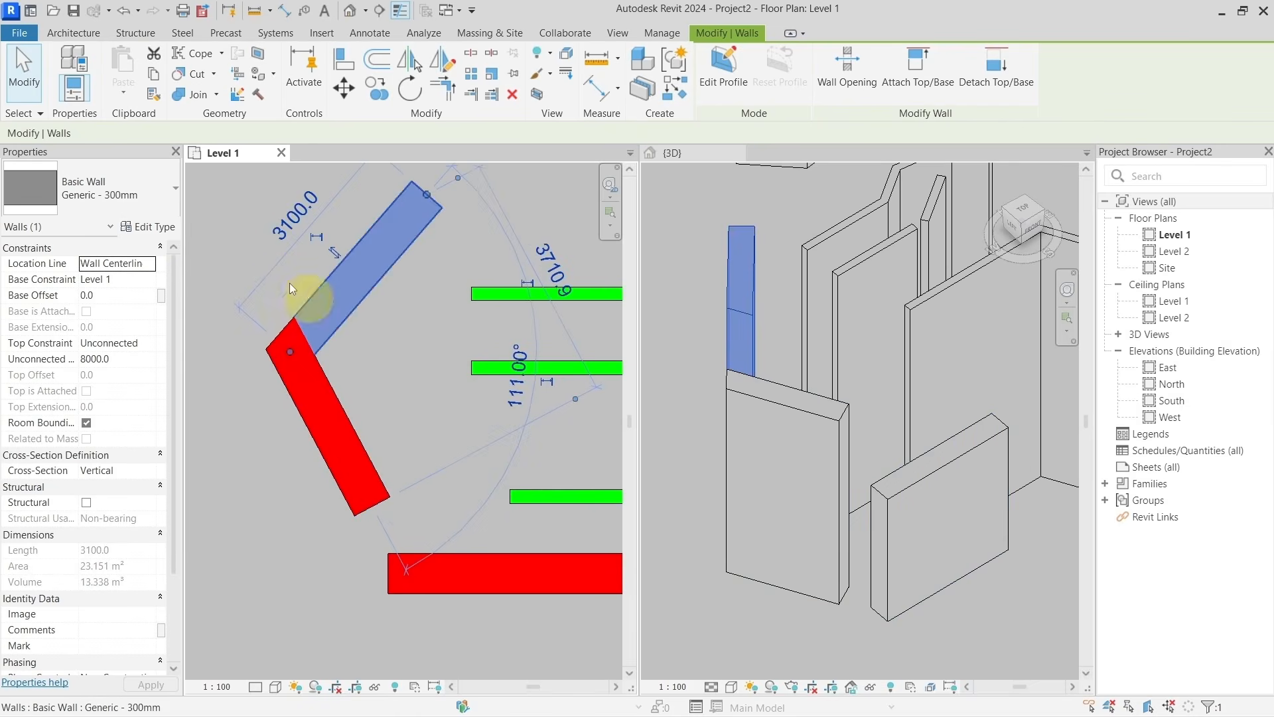
Check the upper diagonal red wall's type properties, and compare its unconnected height with those of the other two red walls.
left_click(159, 227)
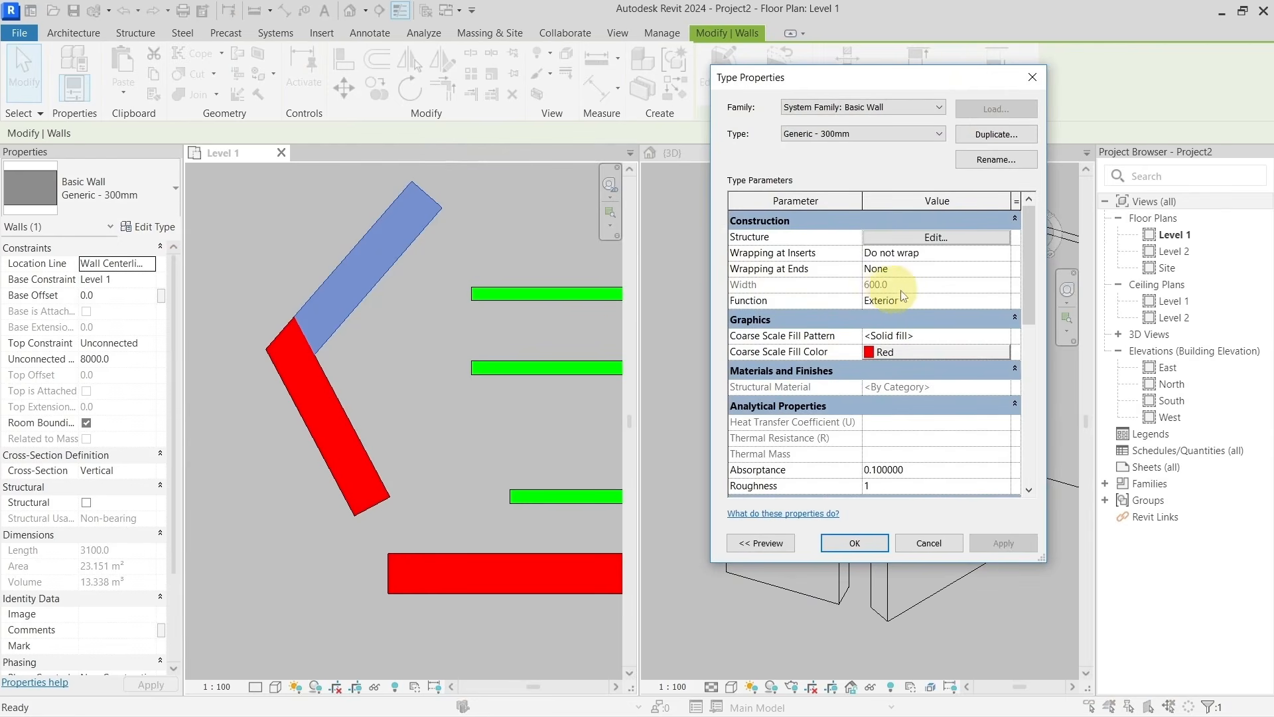
left_click(1032, 77)
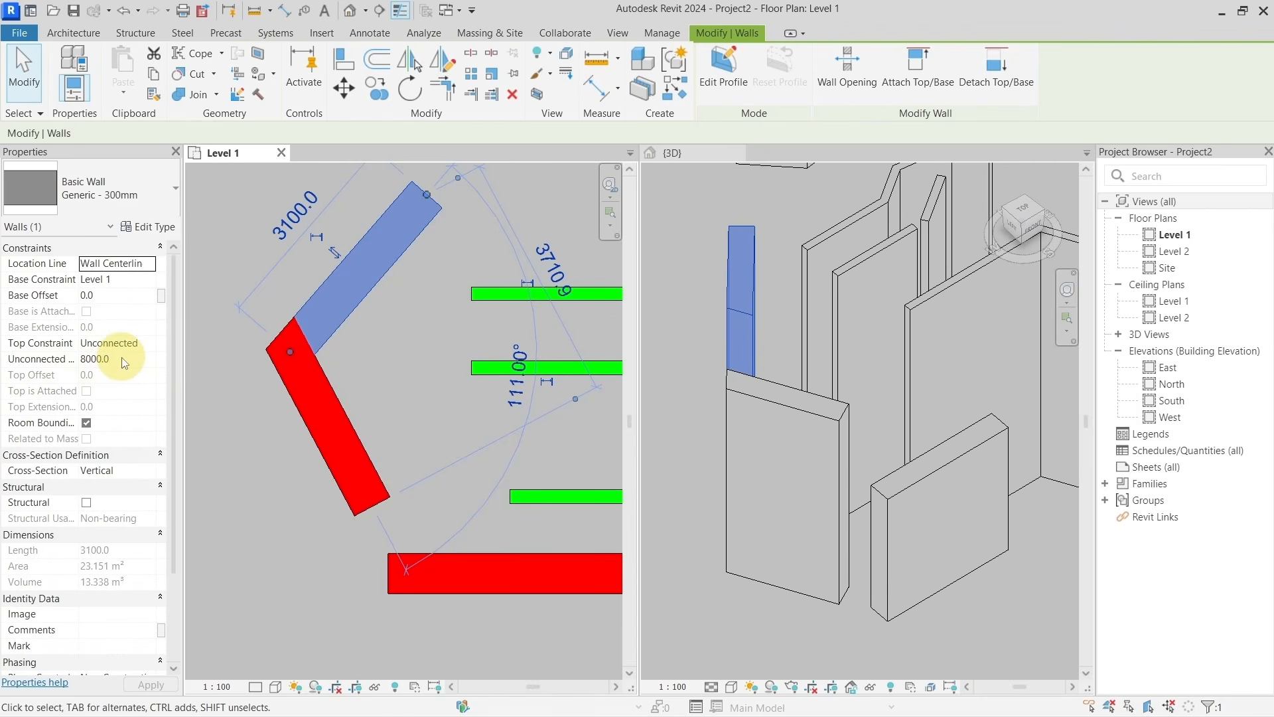
left_click(310, 401)
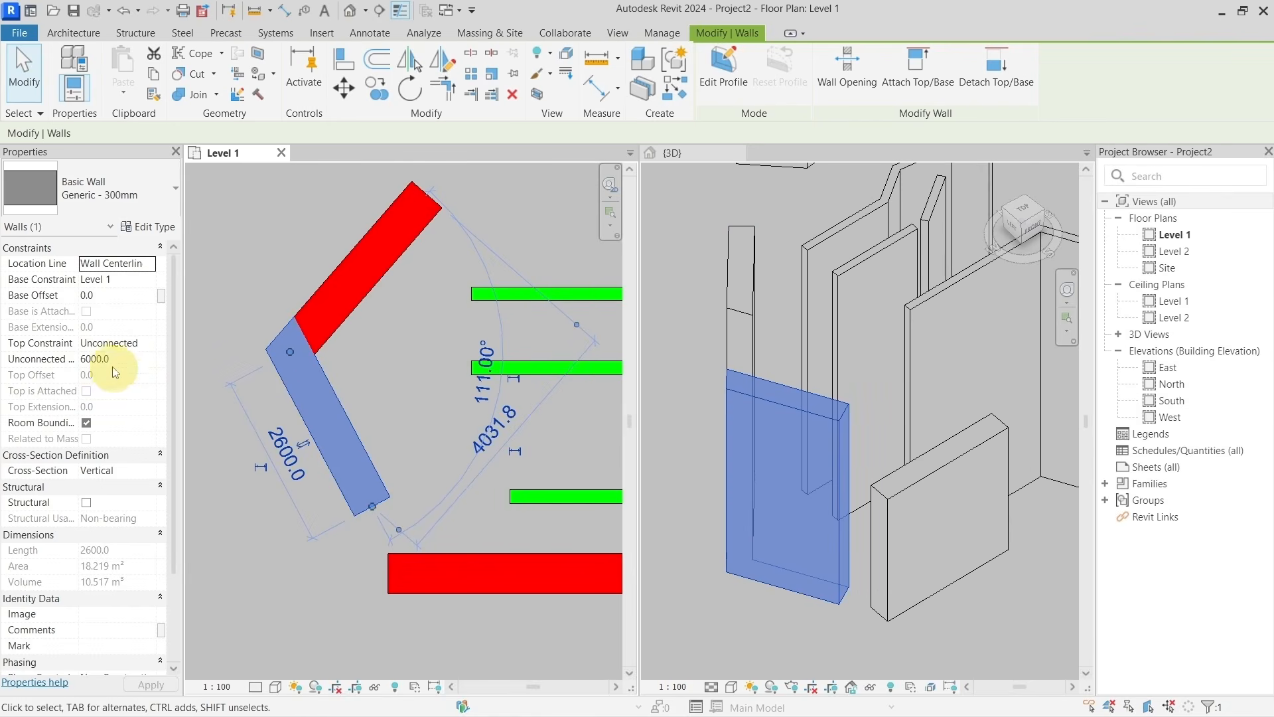
left_click(420, 572)
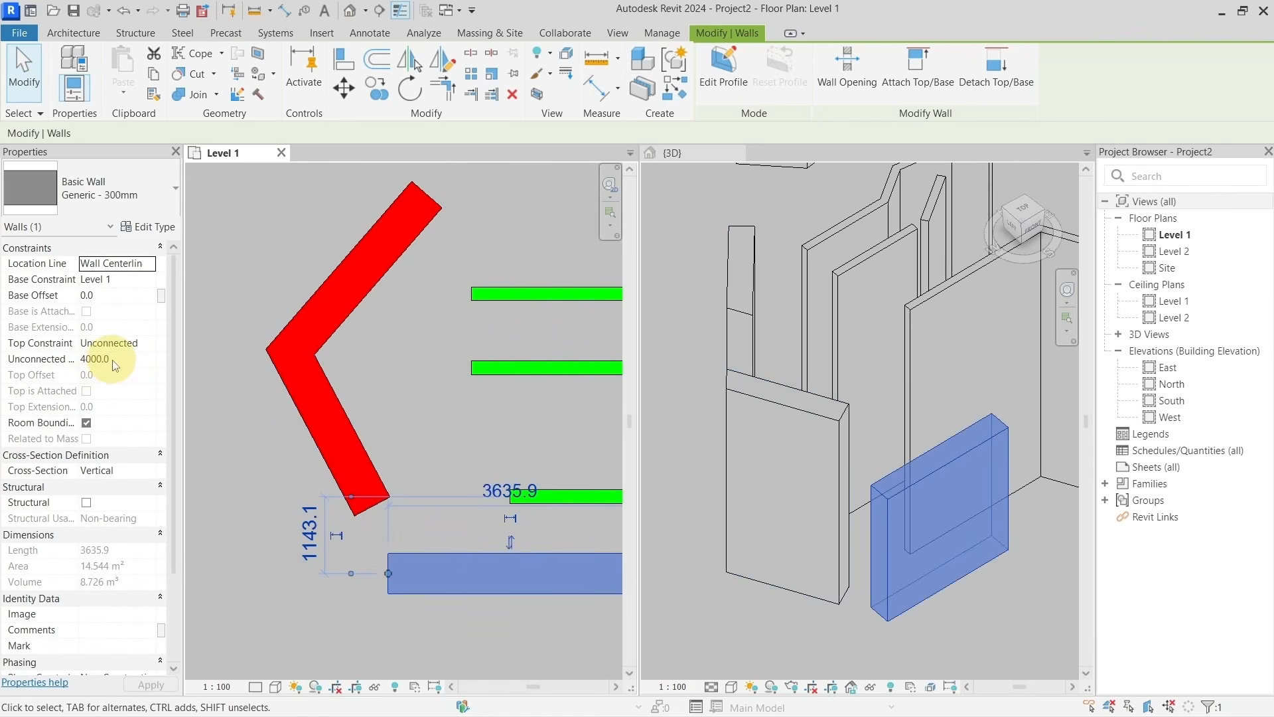
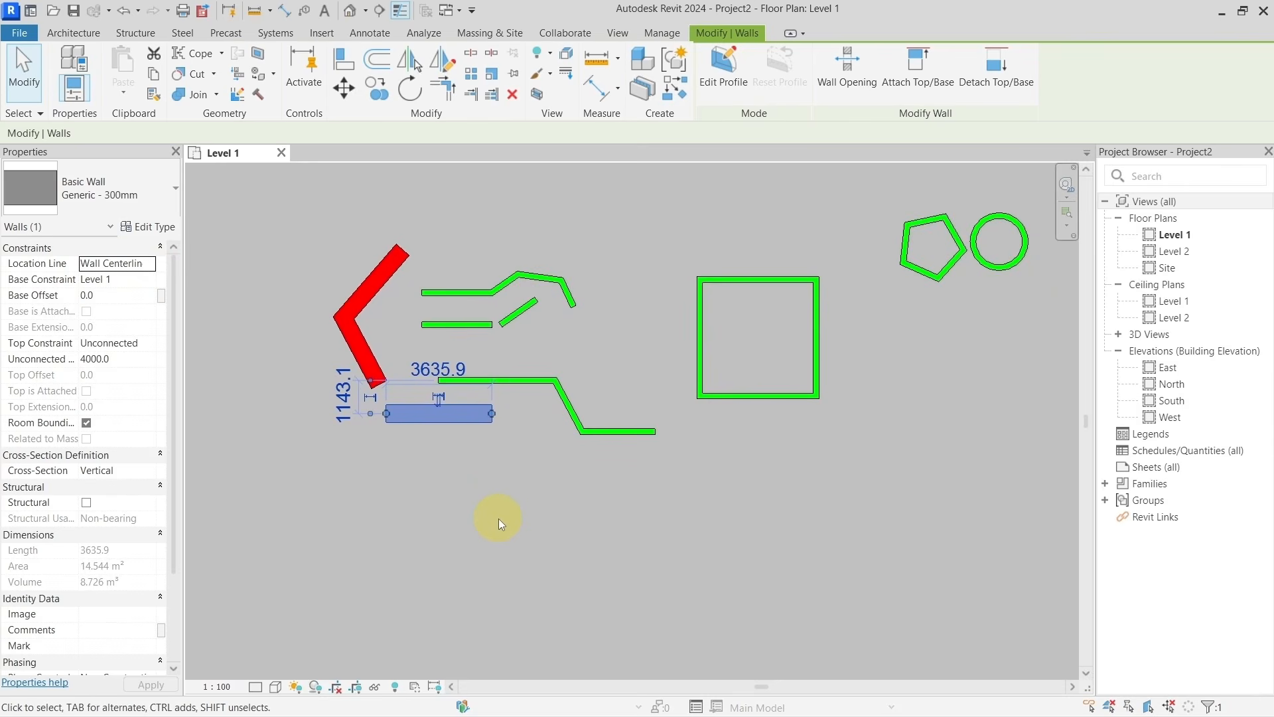
Draw a horizontal Generic - 200mm wall about 2000 mm long in the empty area below the existing walls.
scroll(505, 511, "up", 4)
scroll(521, 507, "up", 2)
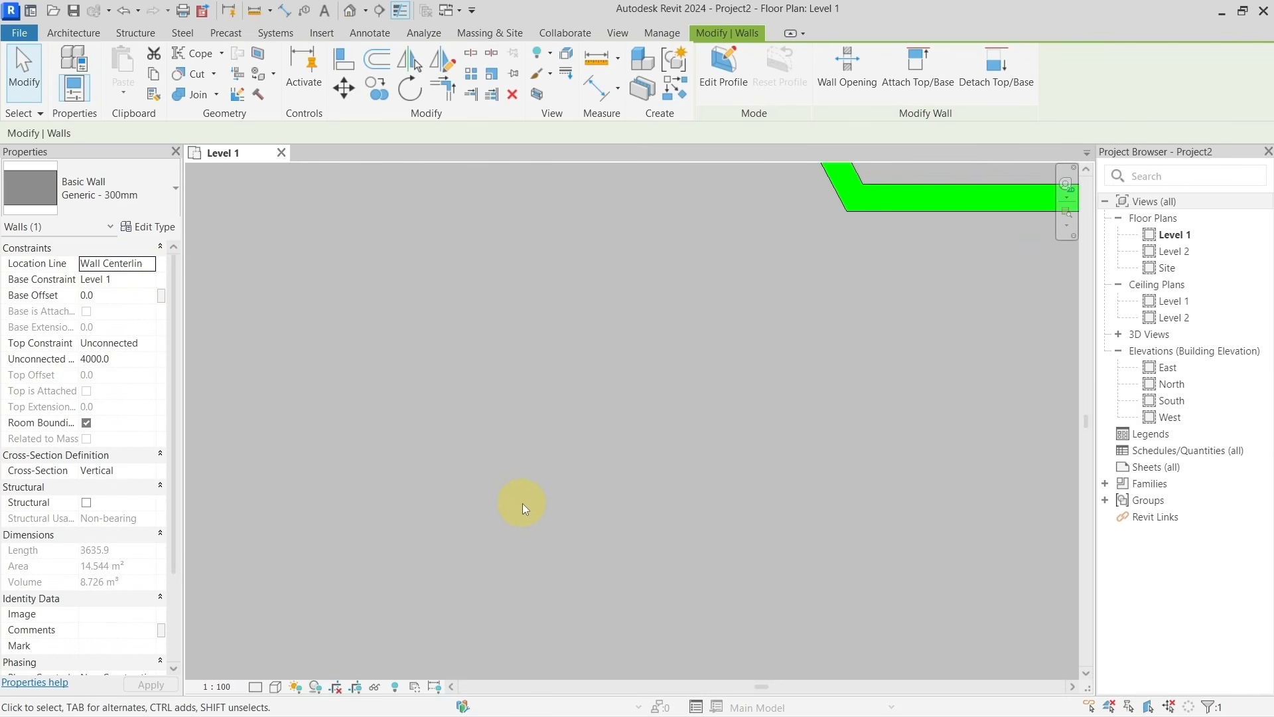
scroll(524, 505, "down", 1)
left_click(506, 469)
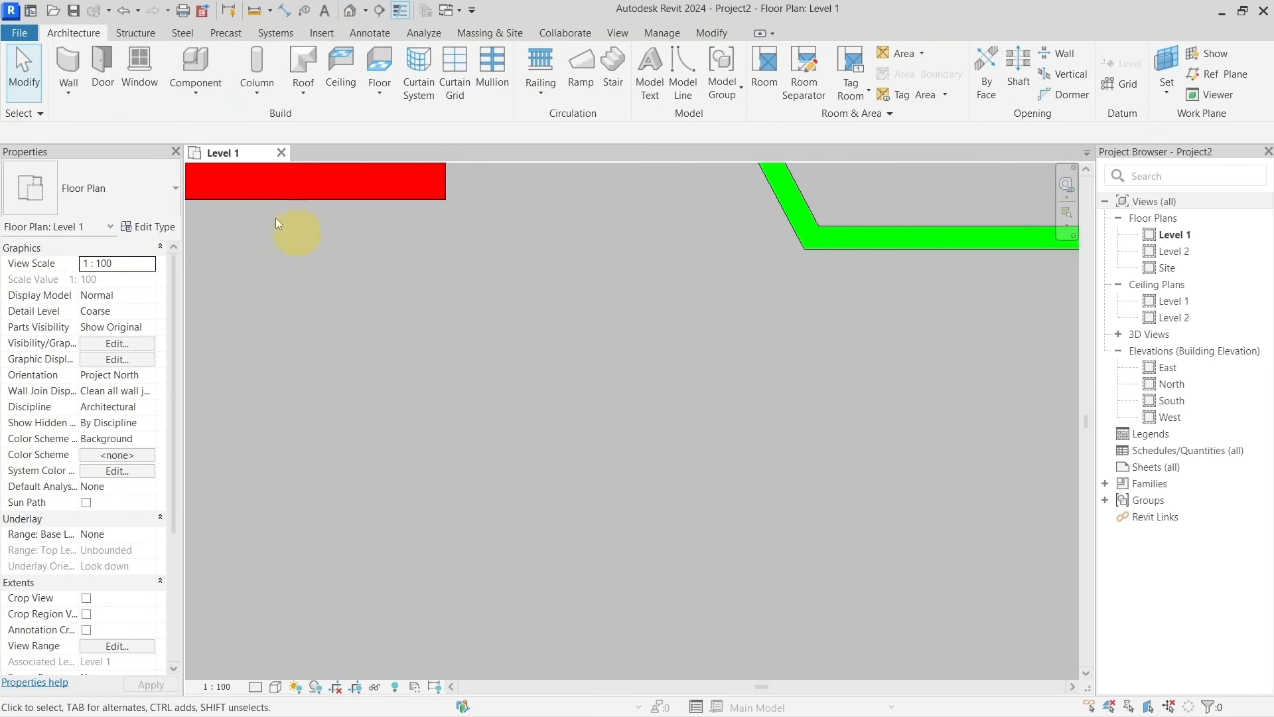
left_click(74, 67)
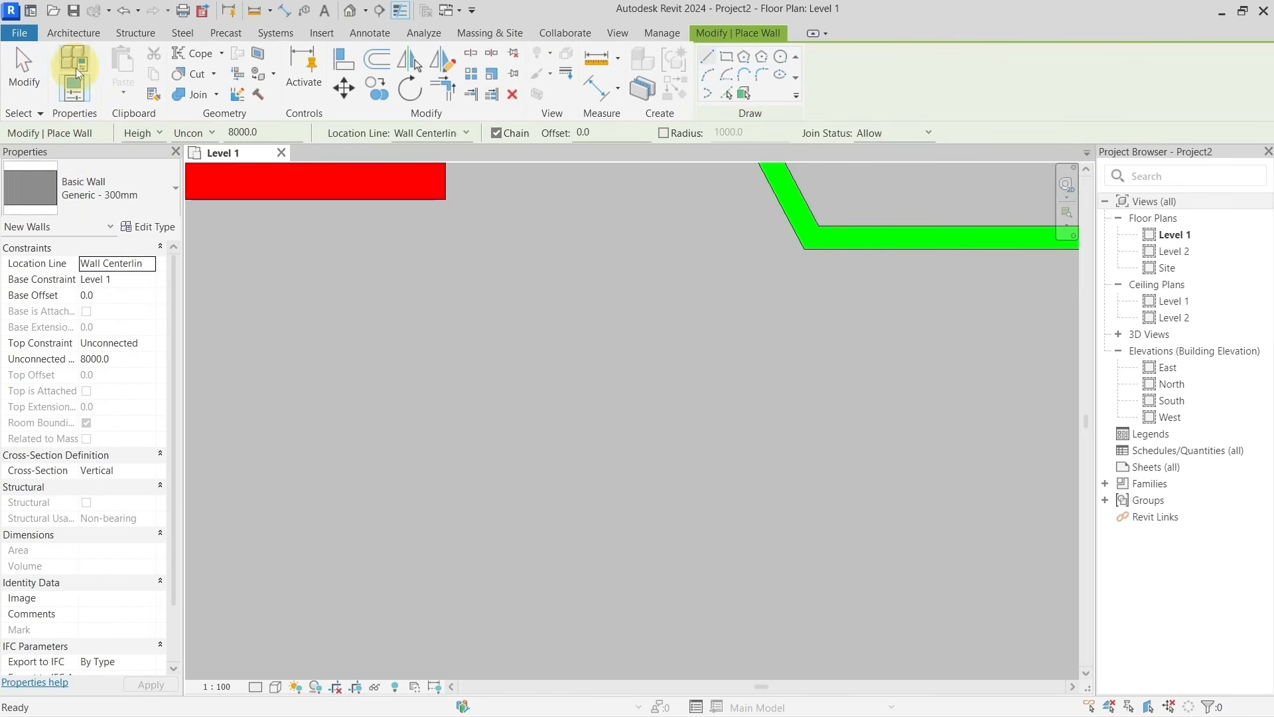
left_click(110, 183)
scroll(114, 310, "up", 2)
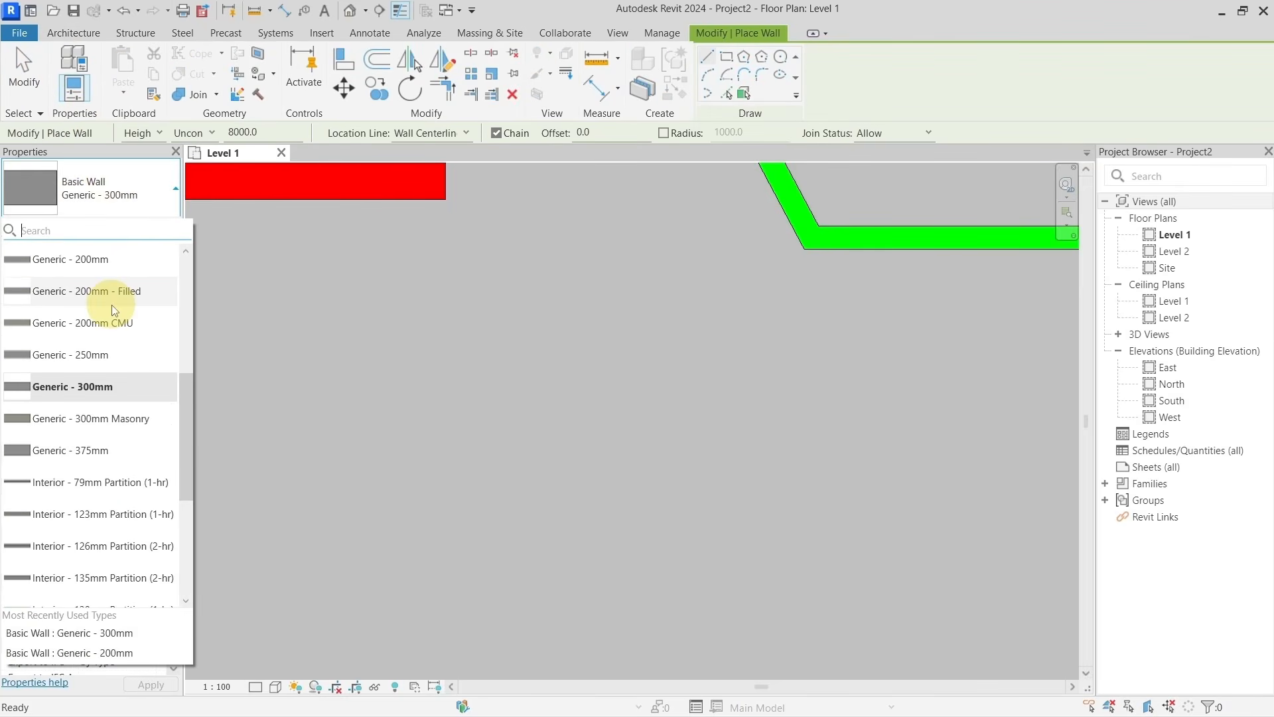
left_click(116, 264)
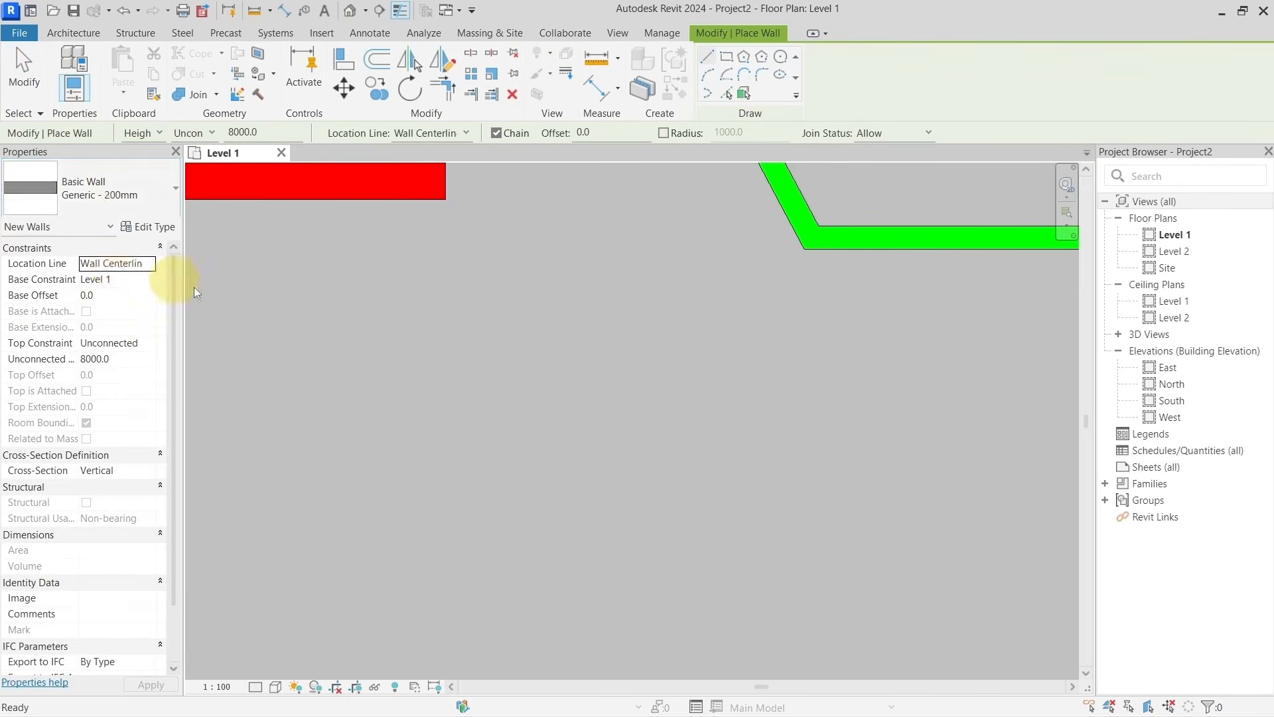
left_click(454, 396)
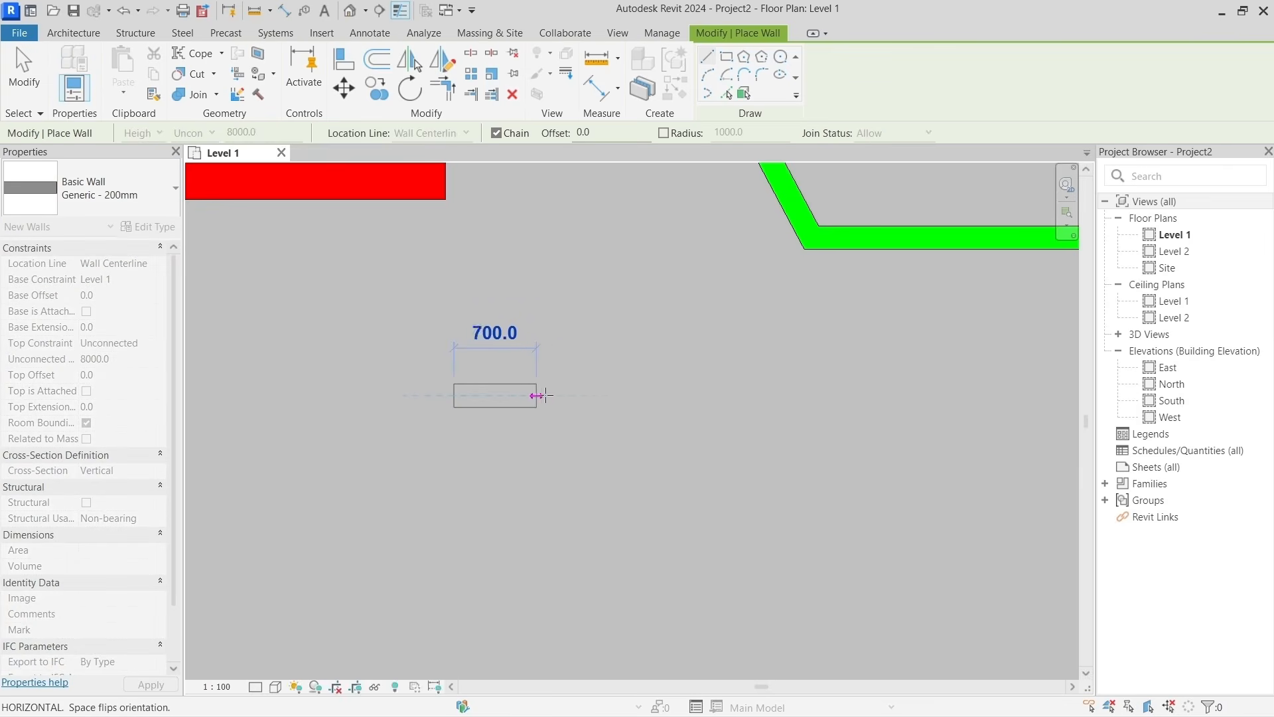
left_click(689, 395)
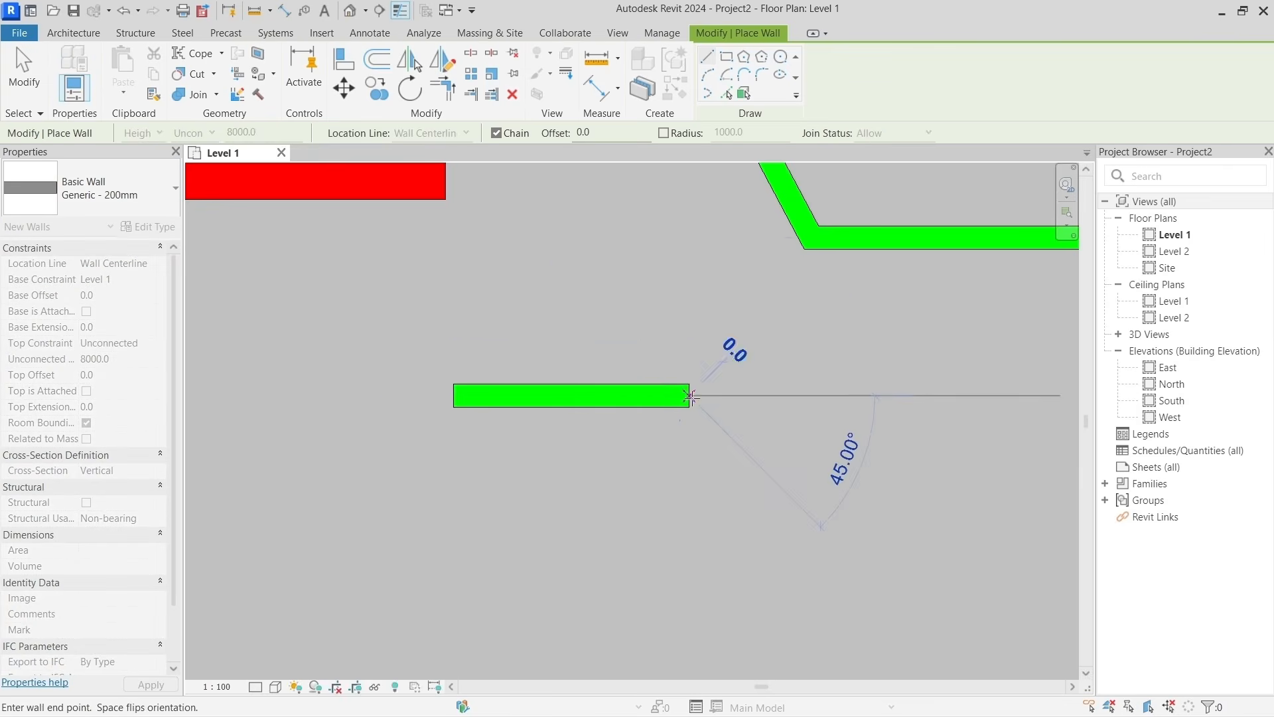
left_click(667, 384)
scroll(538, 391, "up", 2)
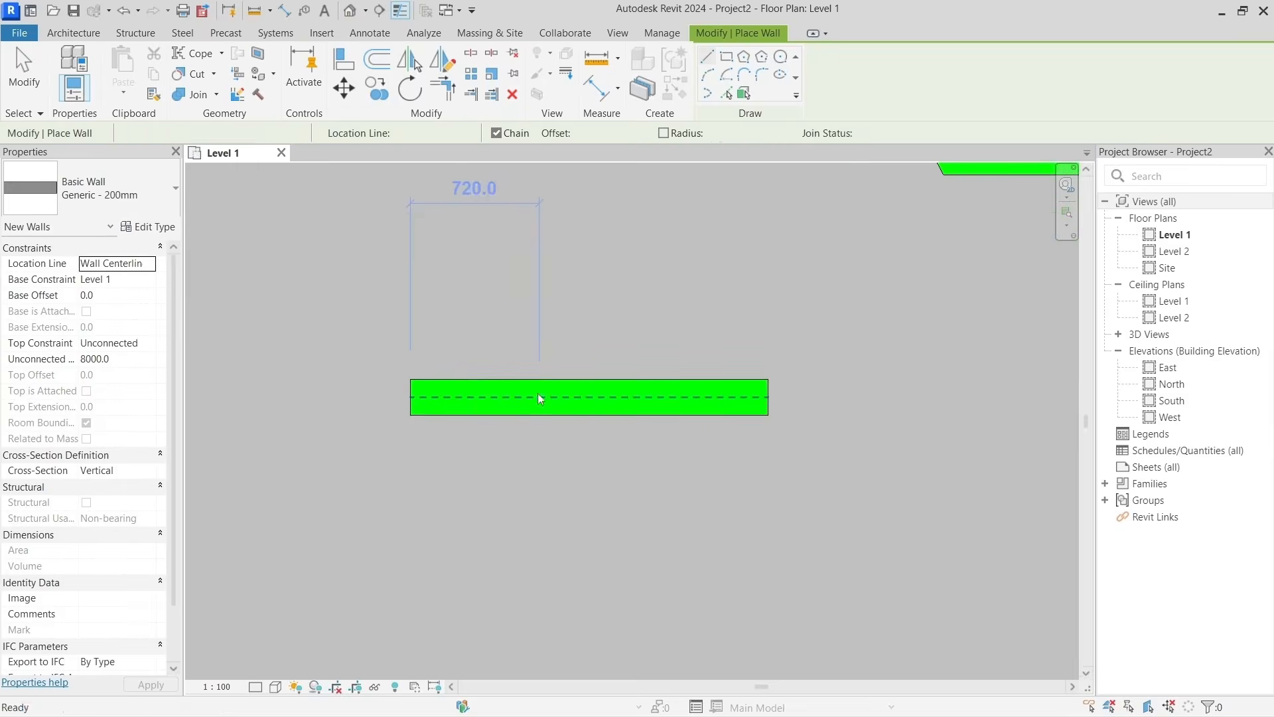
key("Escape")
key("Escape")
Draw a detail line about 700 mm long outward from the new wall's left end, in line with its centerline.
left_click(369, 33)
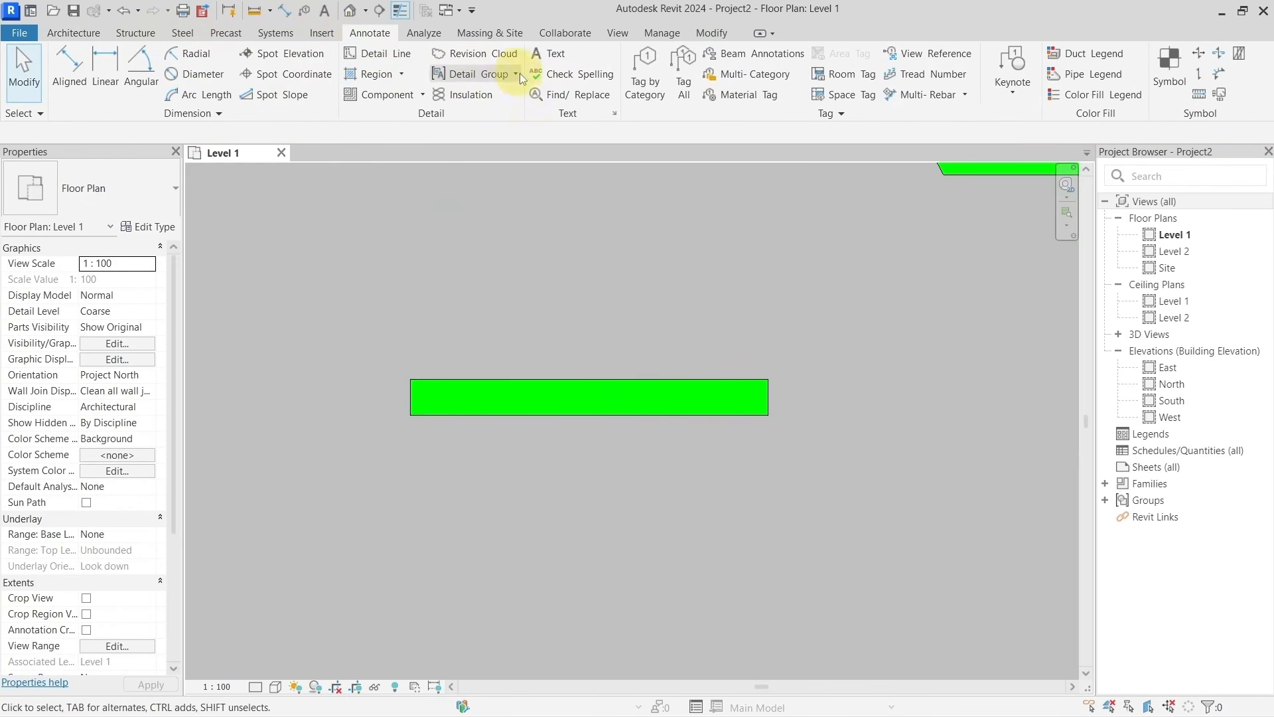
left_click(375, 57)
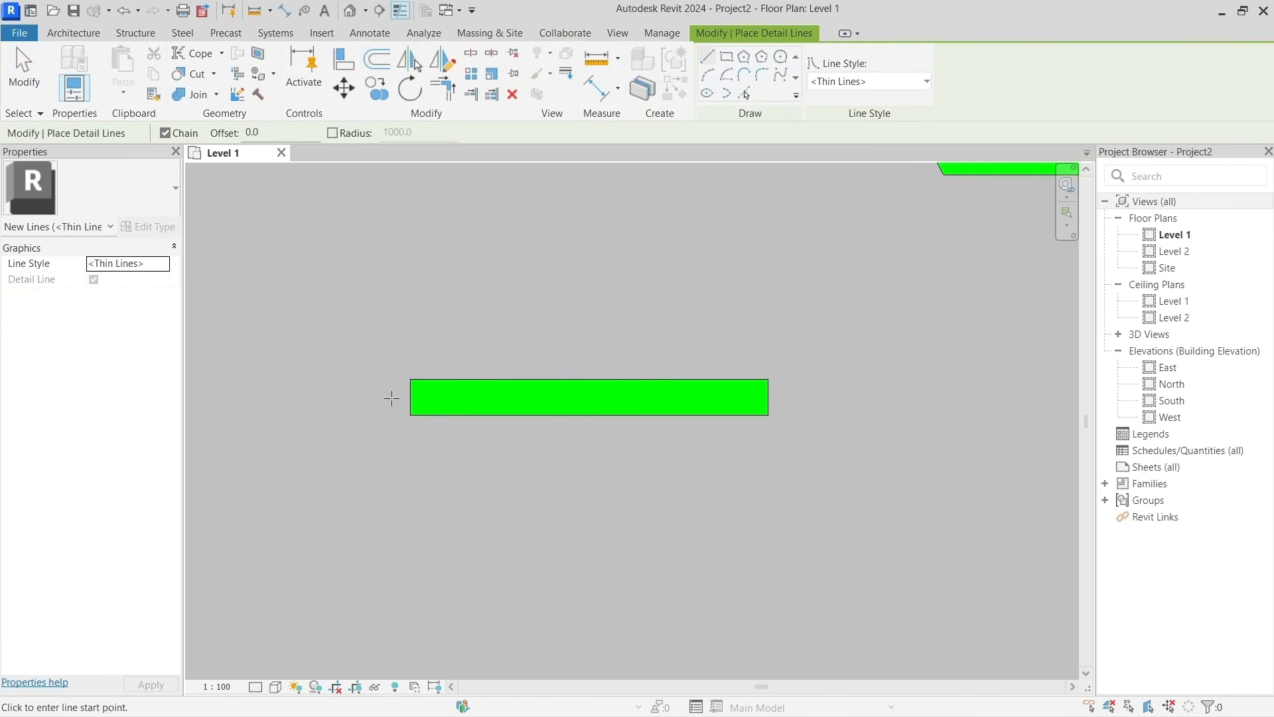
left_click(411, 397)
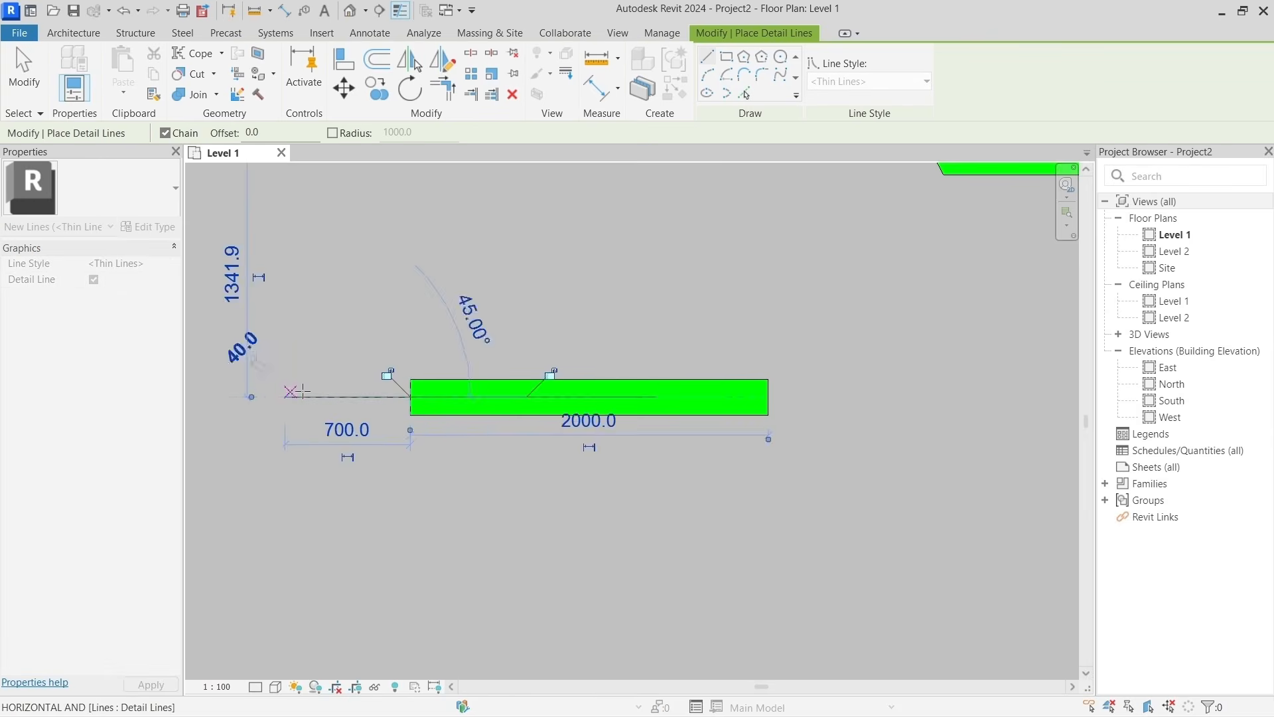
left_click(302, 393)
key("Escape")
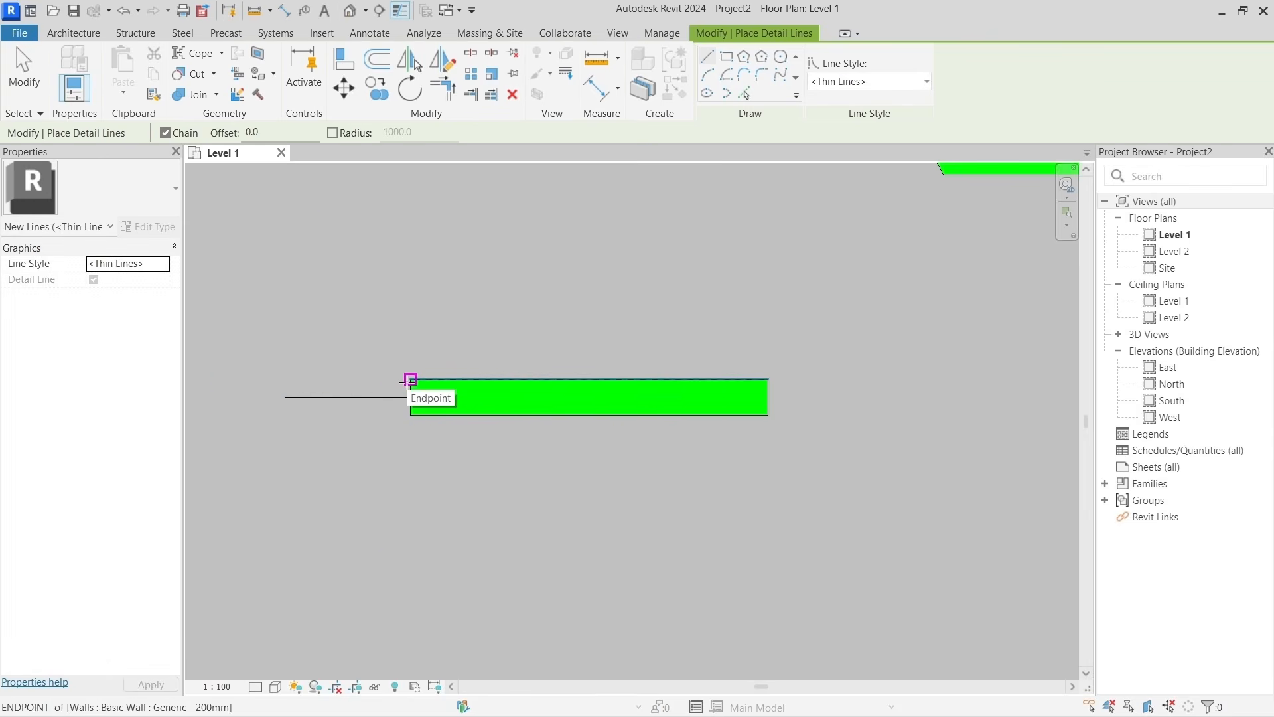
Draw two detail lines extending the new wall's faces past its left end, about 700 mm from the upper and 640 mm from the lower.
left_click(411, 380)
left_click(286, 379)
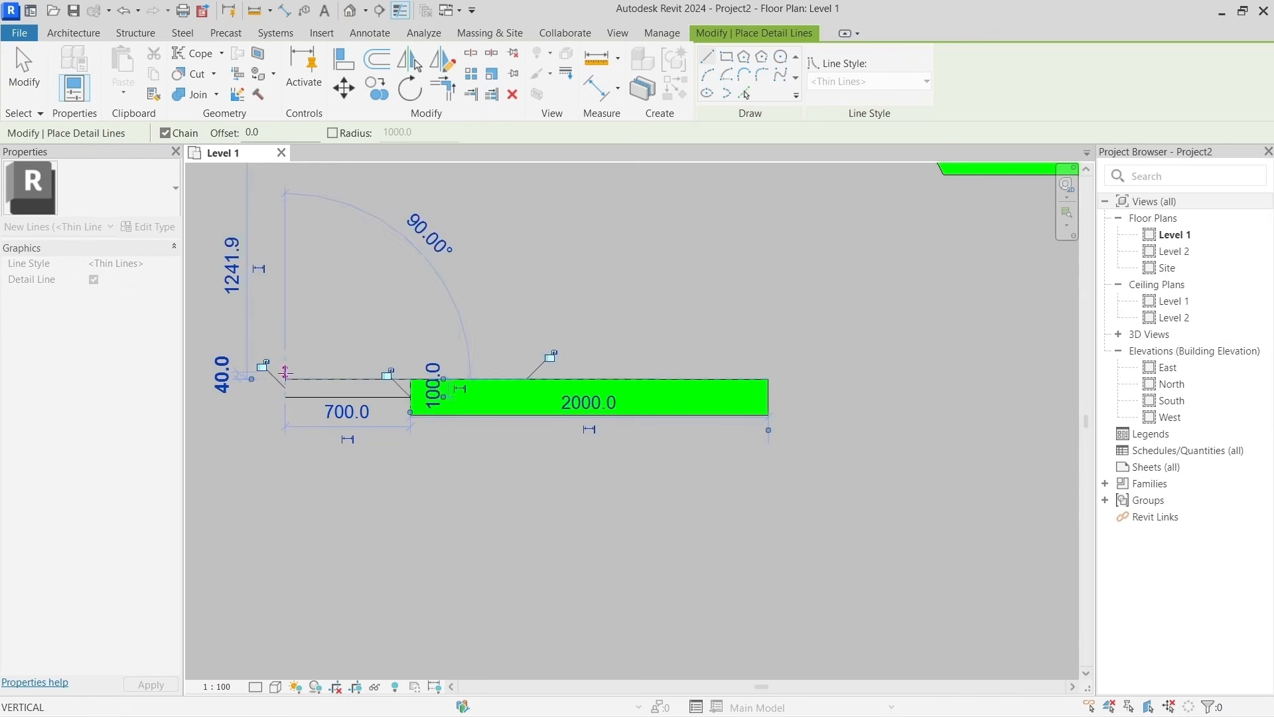
key("Escape")
left_click(410, 415)
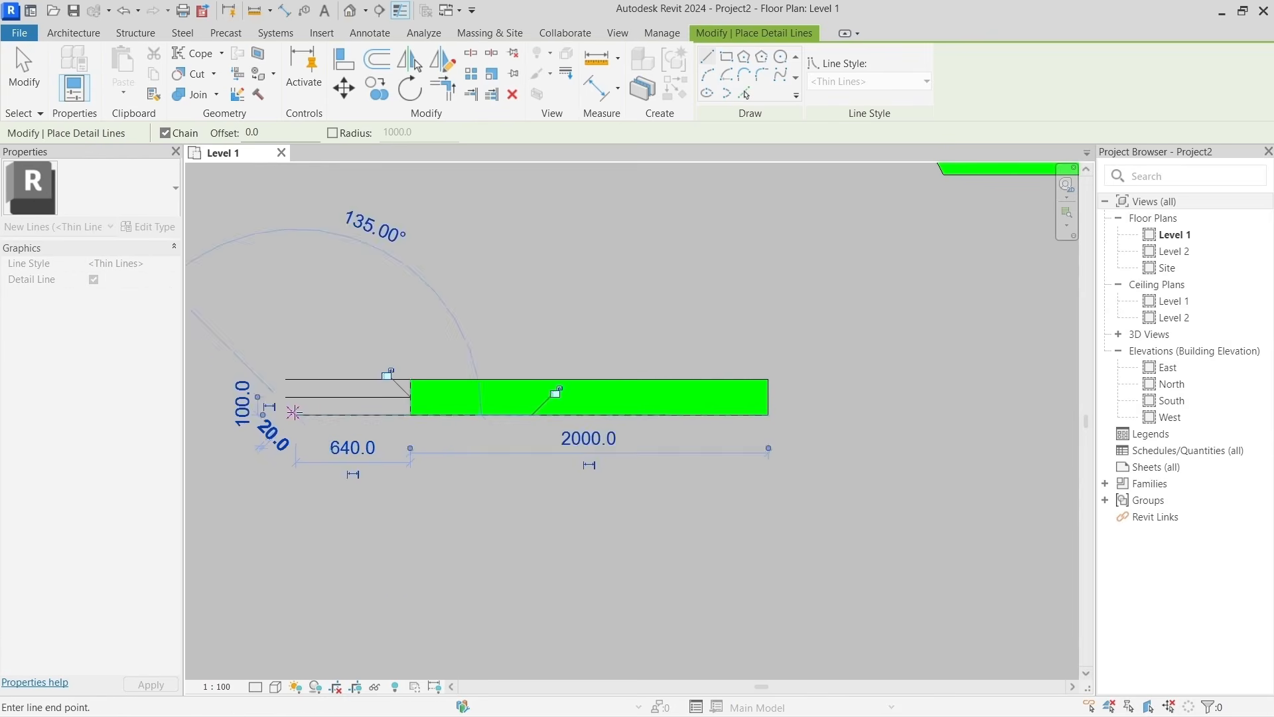
left_click(294, 412)
key("Escape")
key("Escape")
Select the new wall, review its available Location Line options without changing them, and clear the selection.
scroll(379, 424, "up", 1)
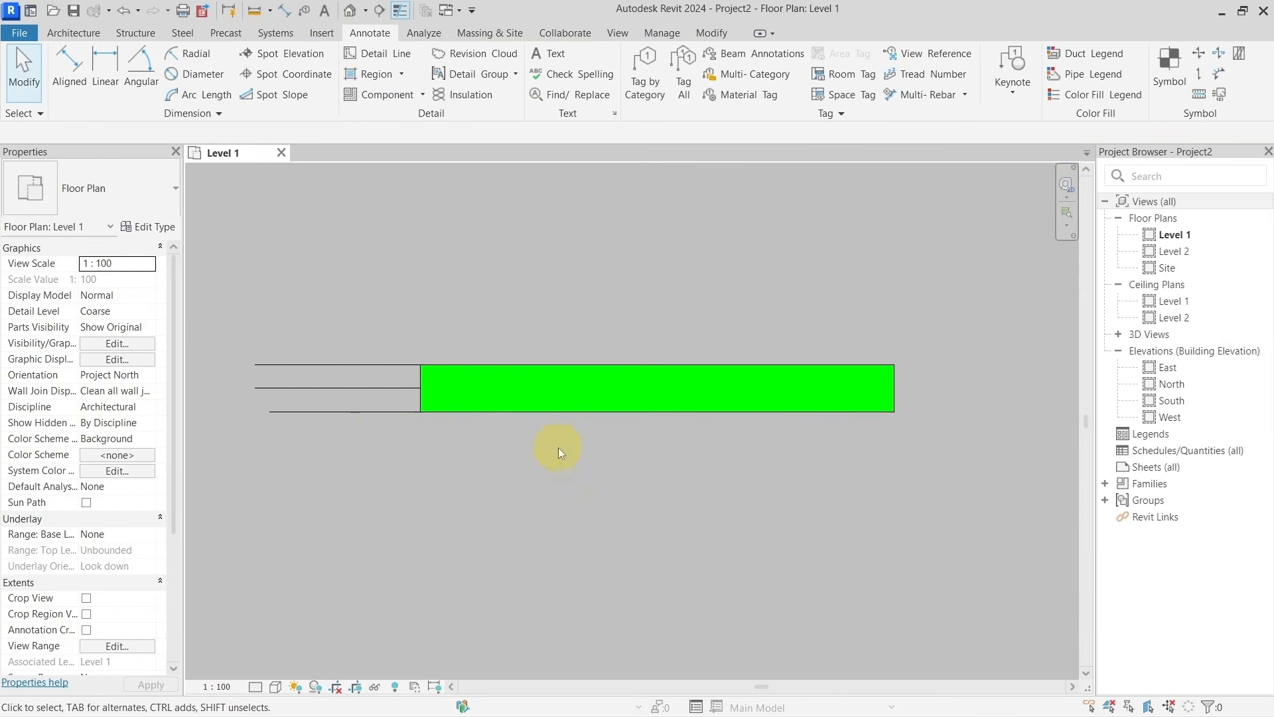
middle_click_drag(559, 451, 451, 453)
scroll(451, 453, "up", 1)
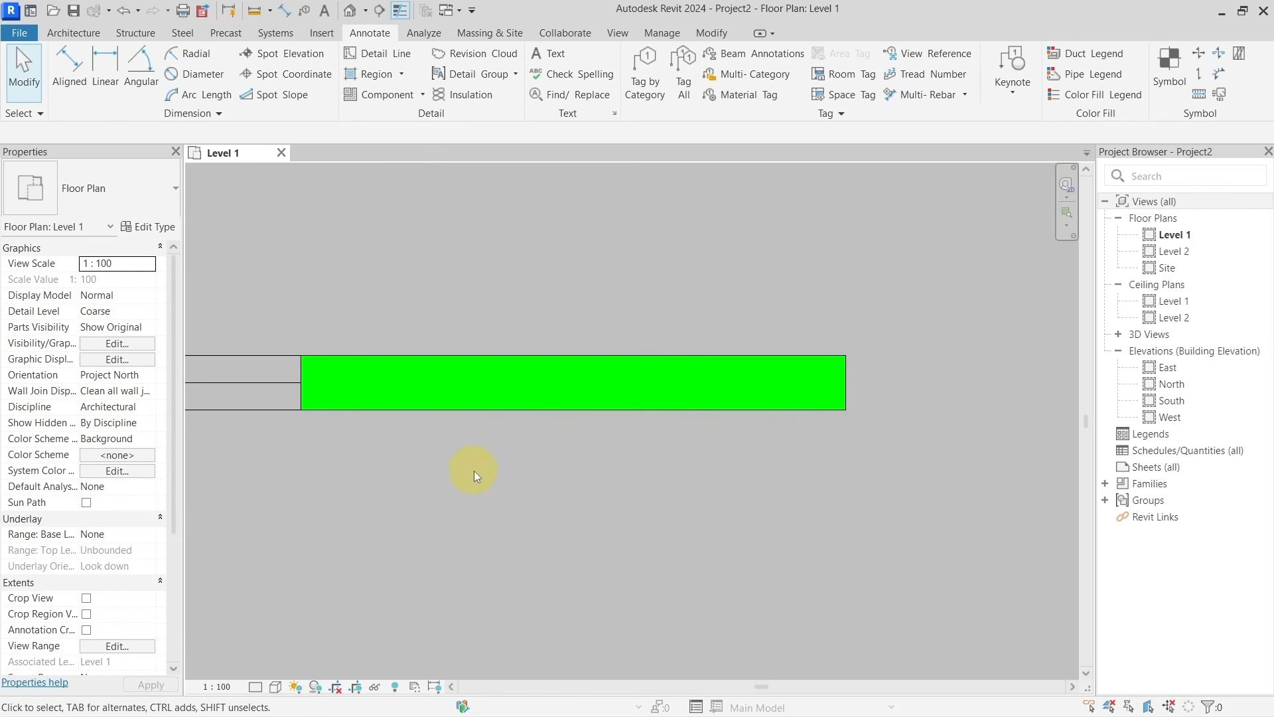
left_click(453, 392)
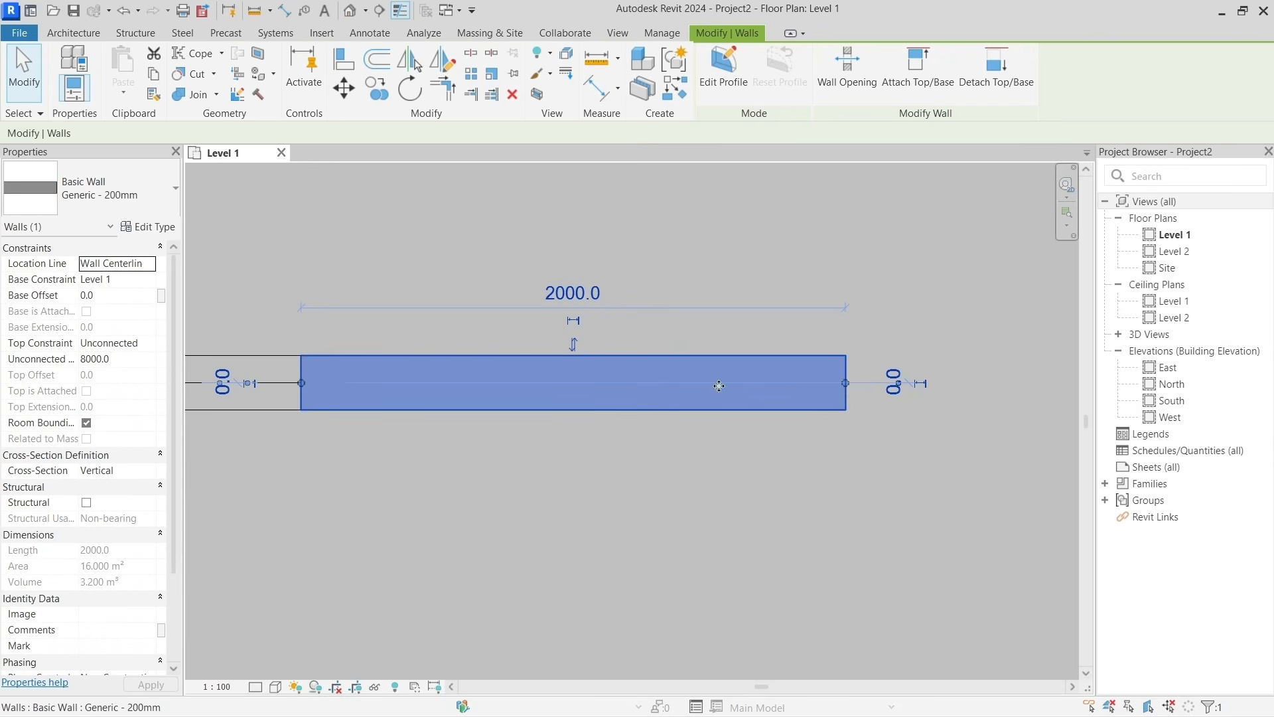
left_click(813, 380)
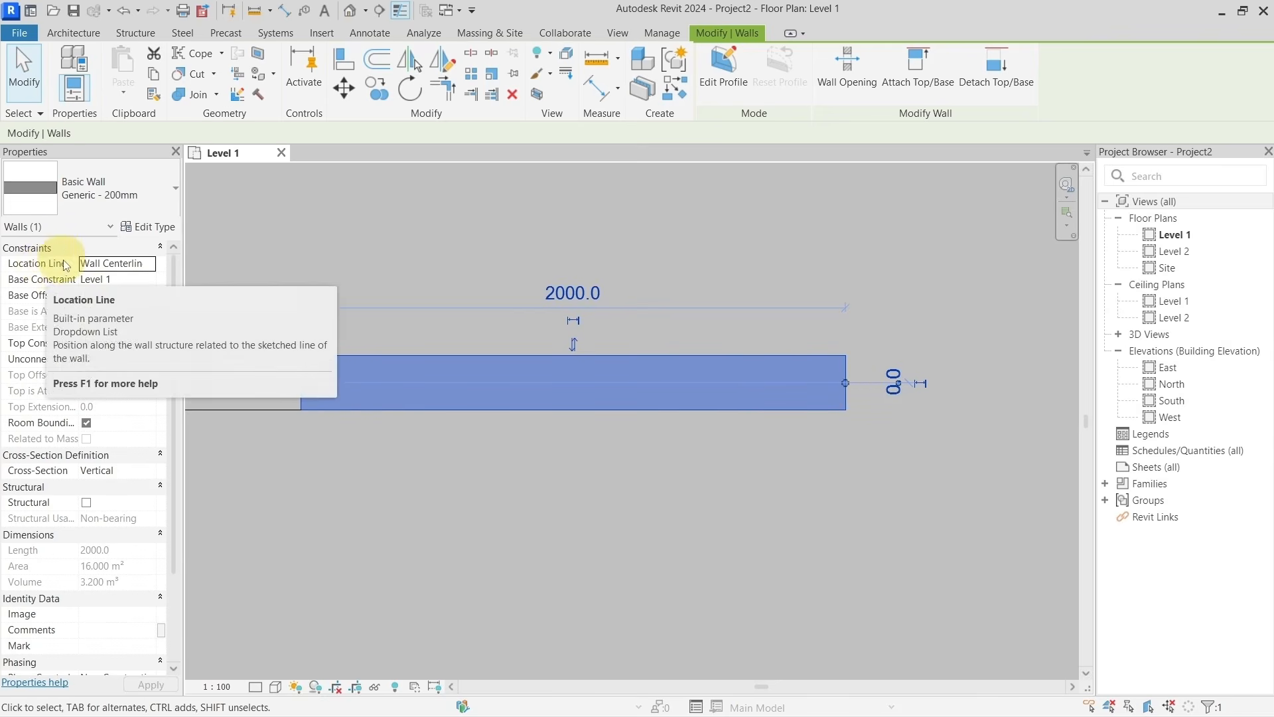
left_click(144, 263)
left_click(150, 266)
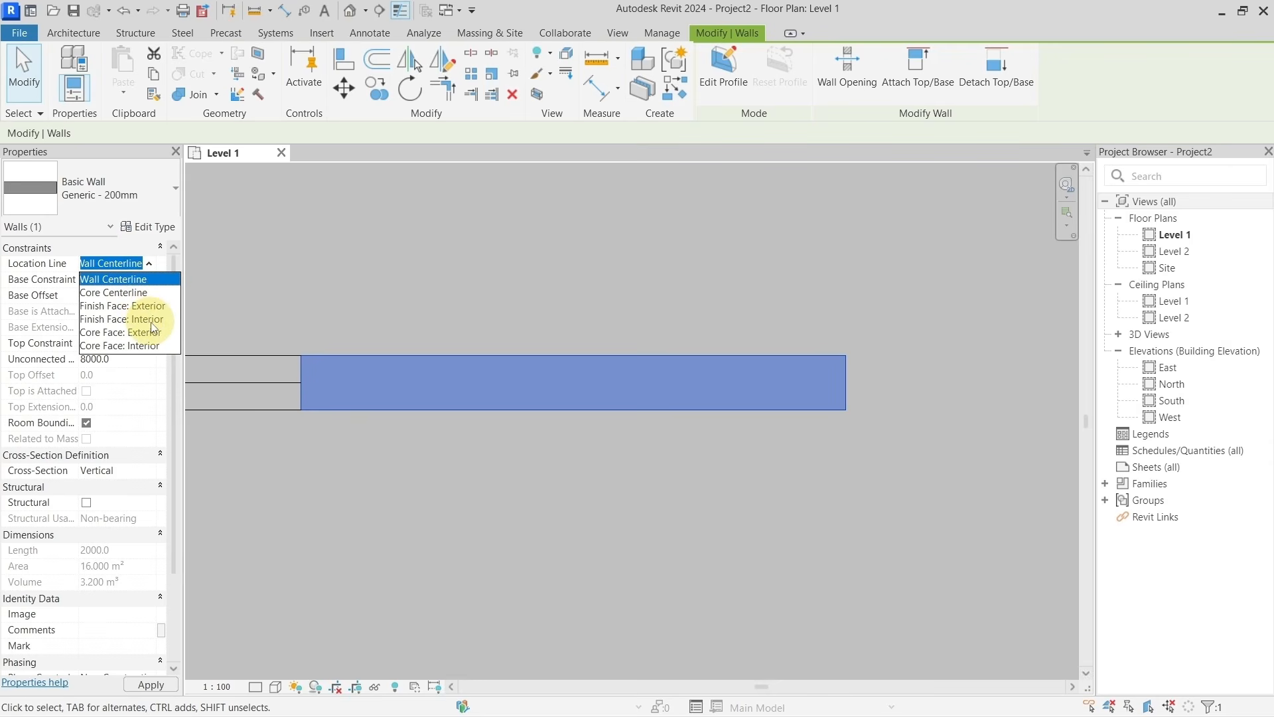
left_click(290, 294)
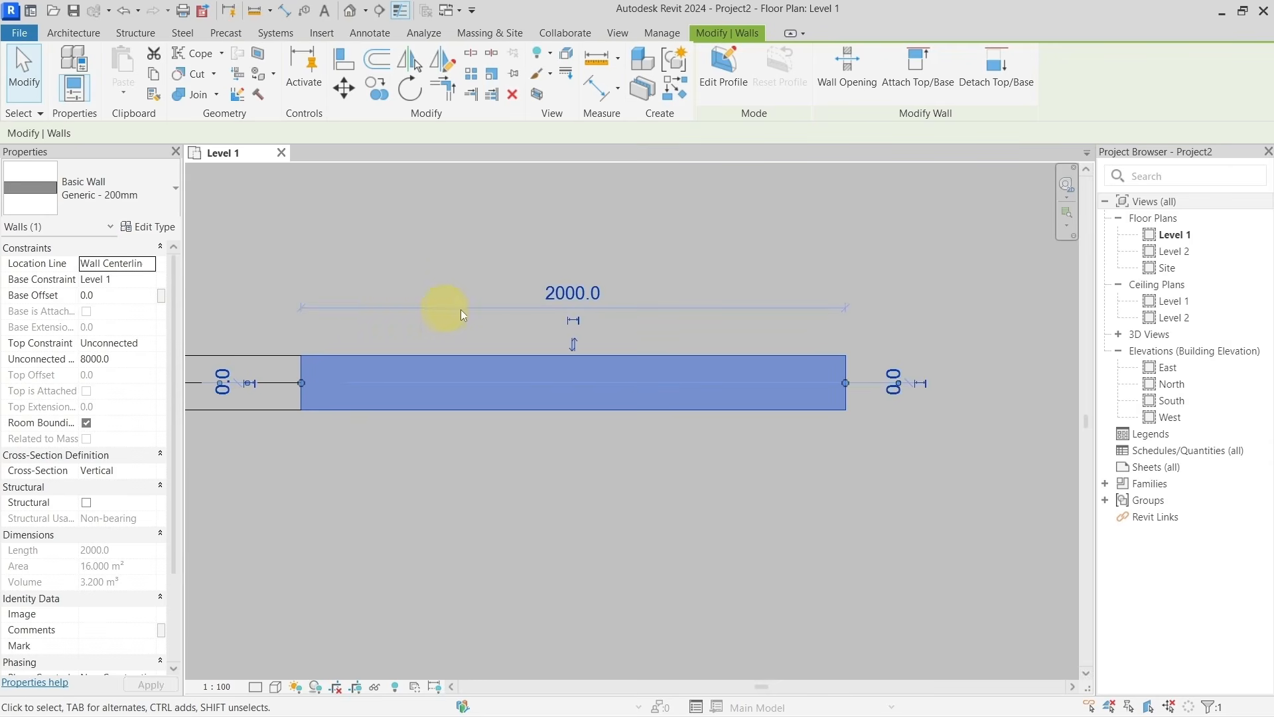
right_click(483, 312)
key("Escape")
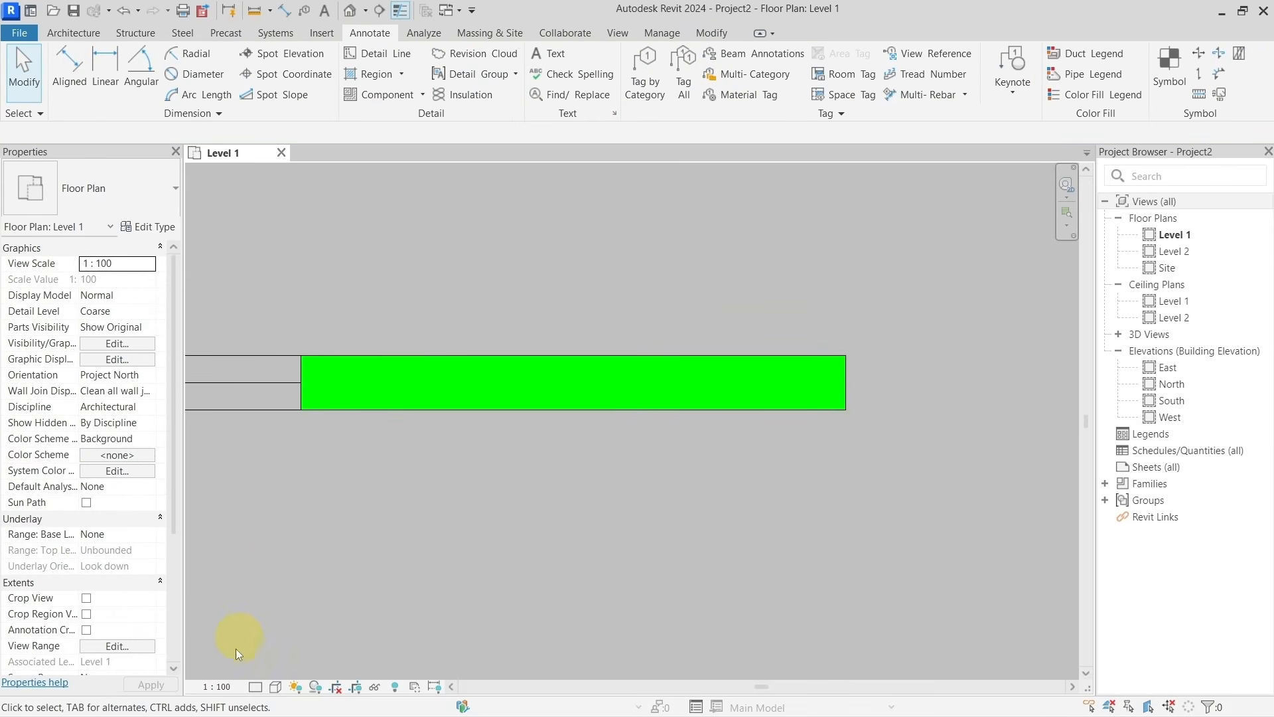
Set the view scale to 1 : 50 and place the text "exterior side" above the new wall.
left_click(227, 687)
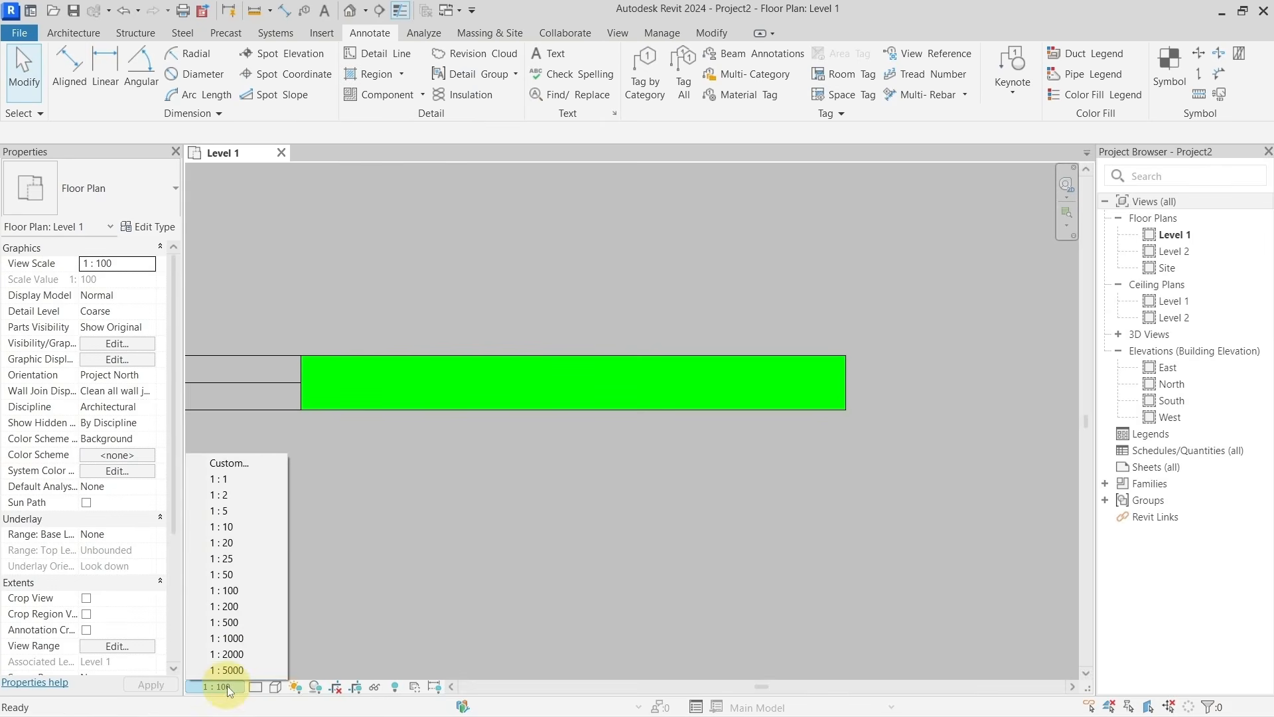
left_click(241, 577)
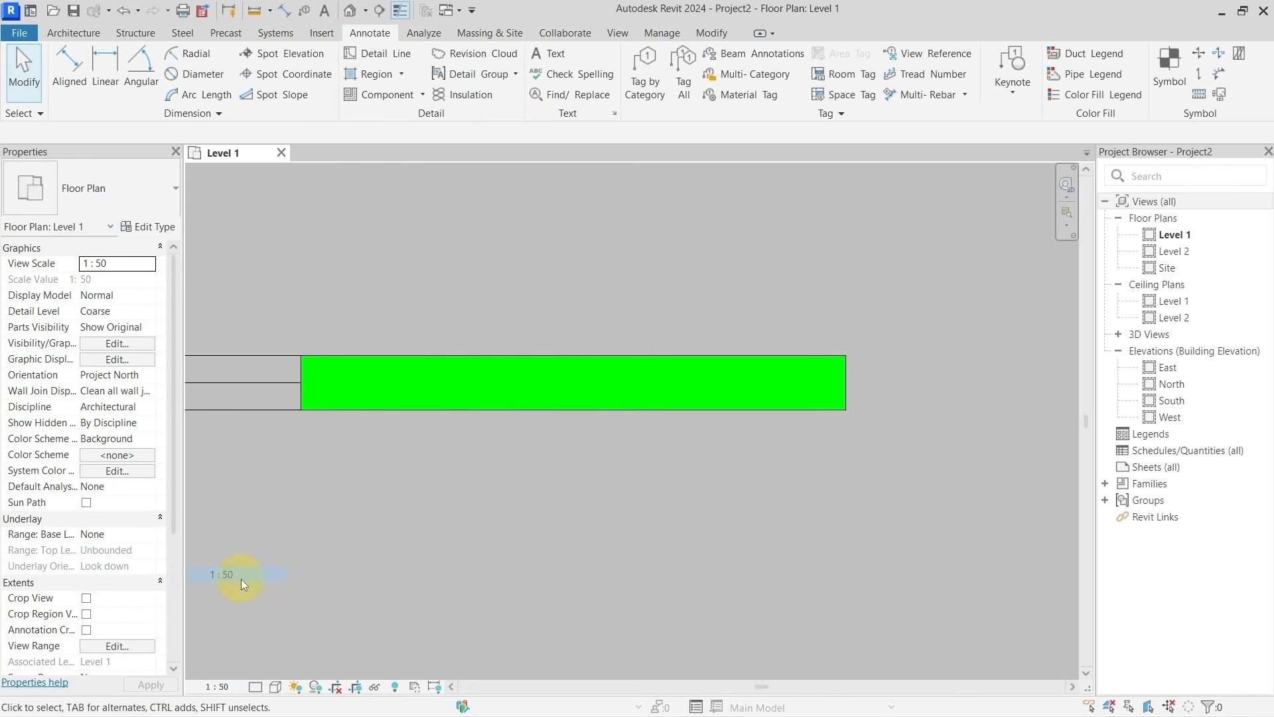
left_click(556, 52)
left_click(529, 256)
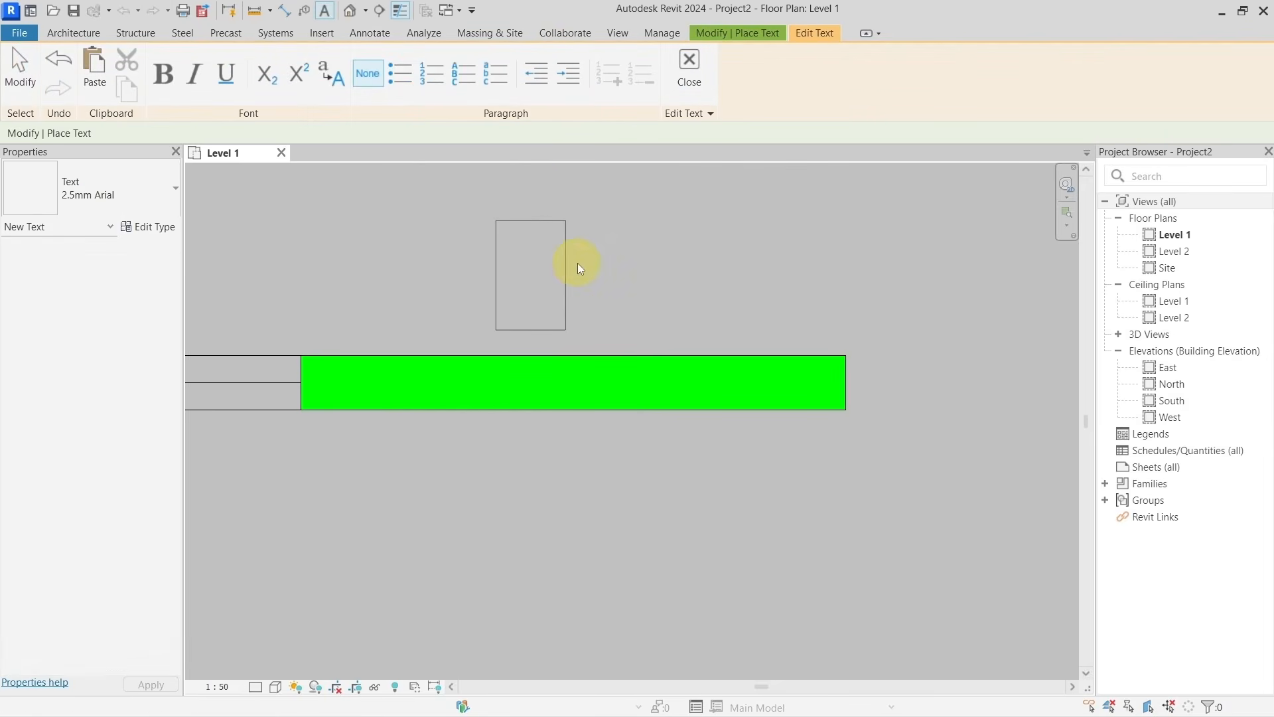
type("exterior")
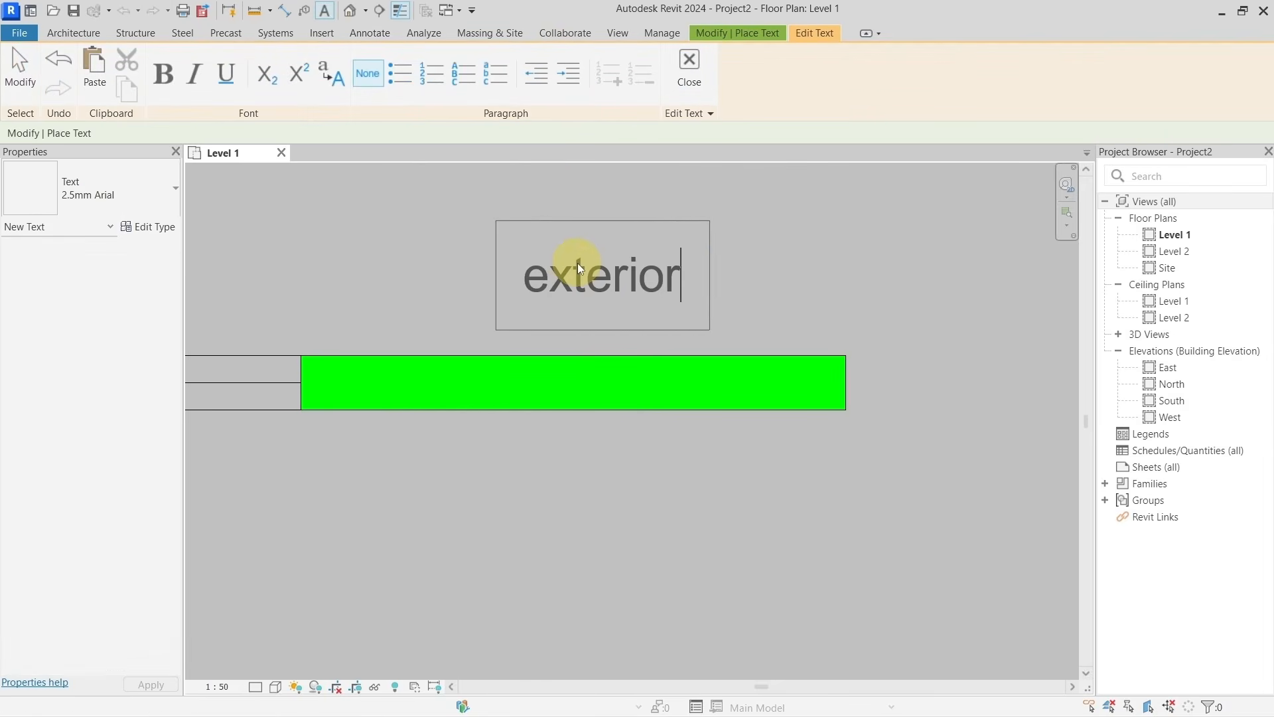
type(" side")
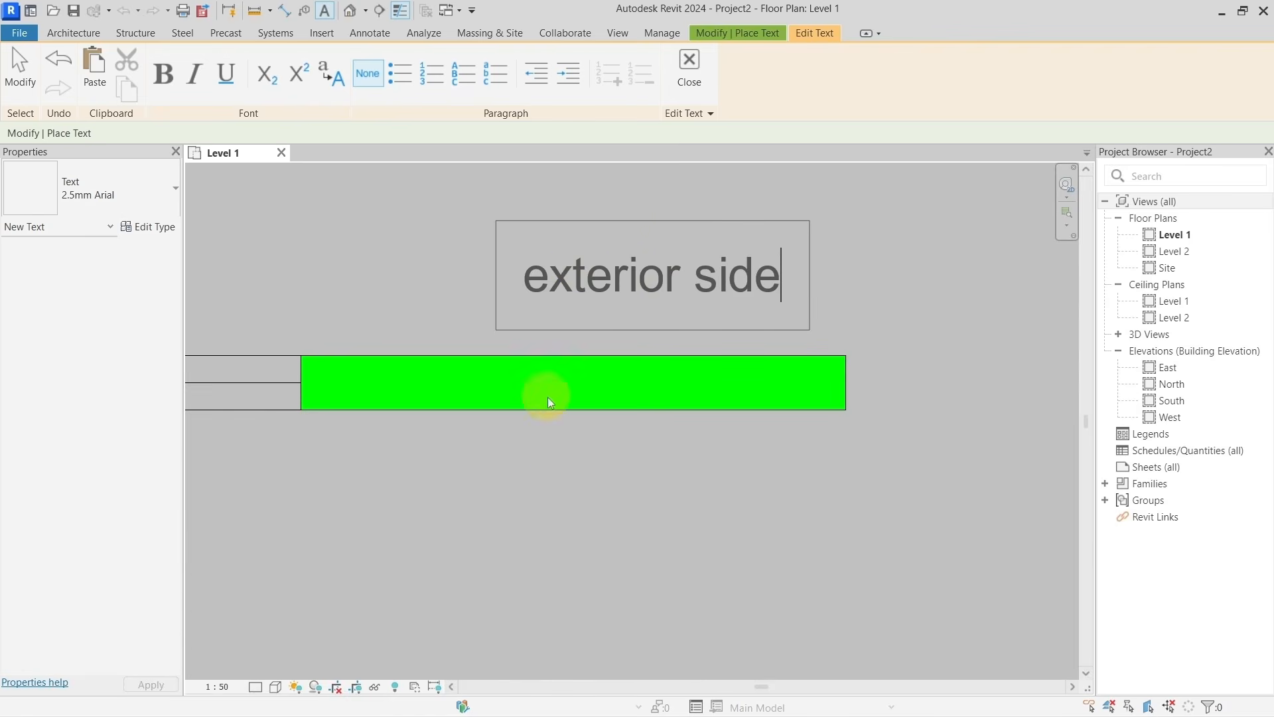
left_click(536, 500)
Place the text "interior side" below the wall and finish the Text command.
left_click(503, 492)
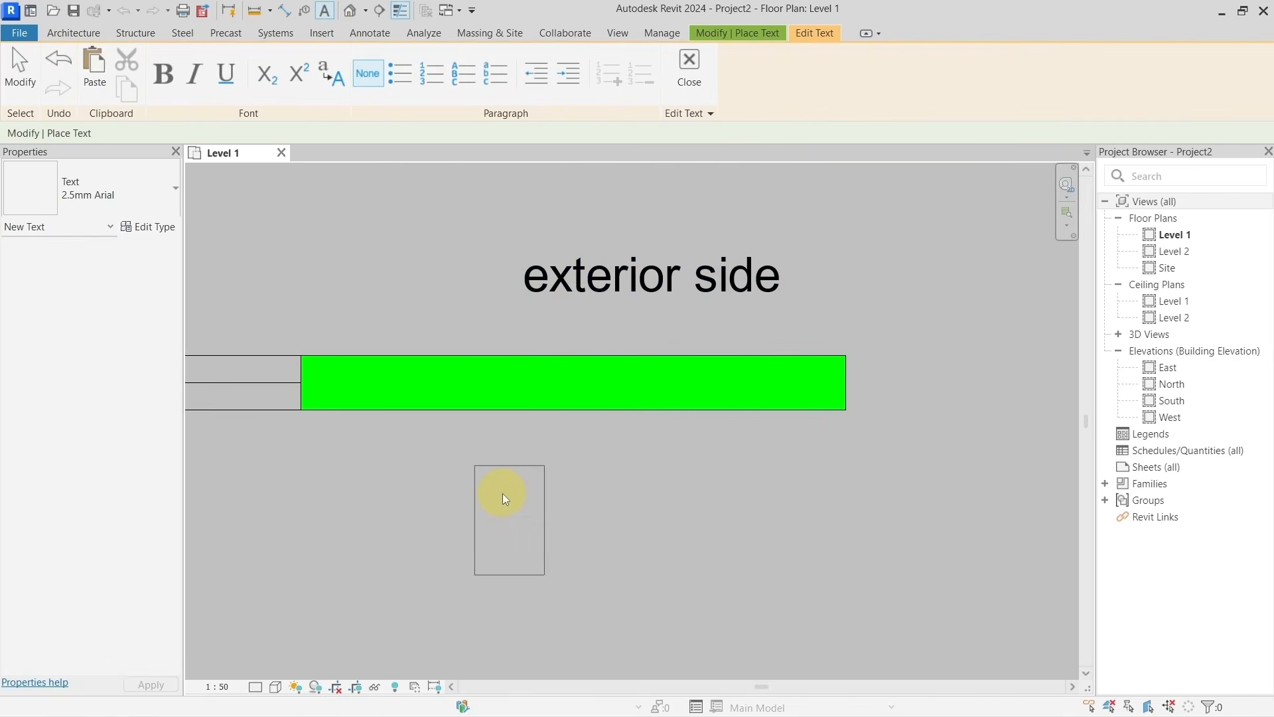
type("interior side")
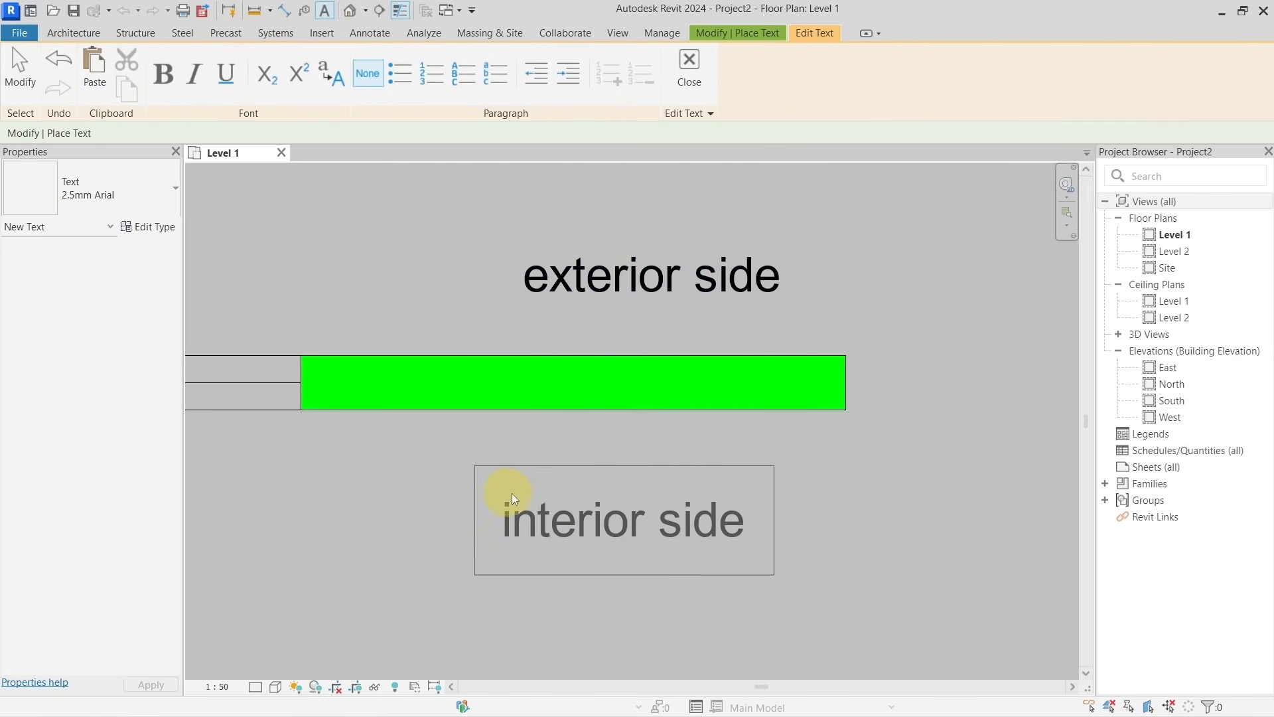
left_click(435, 479)
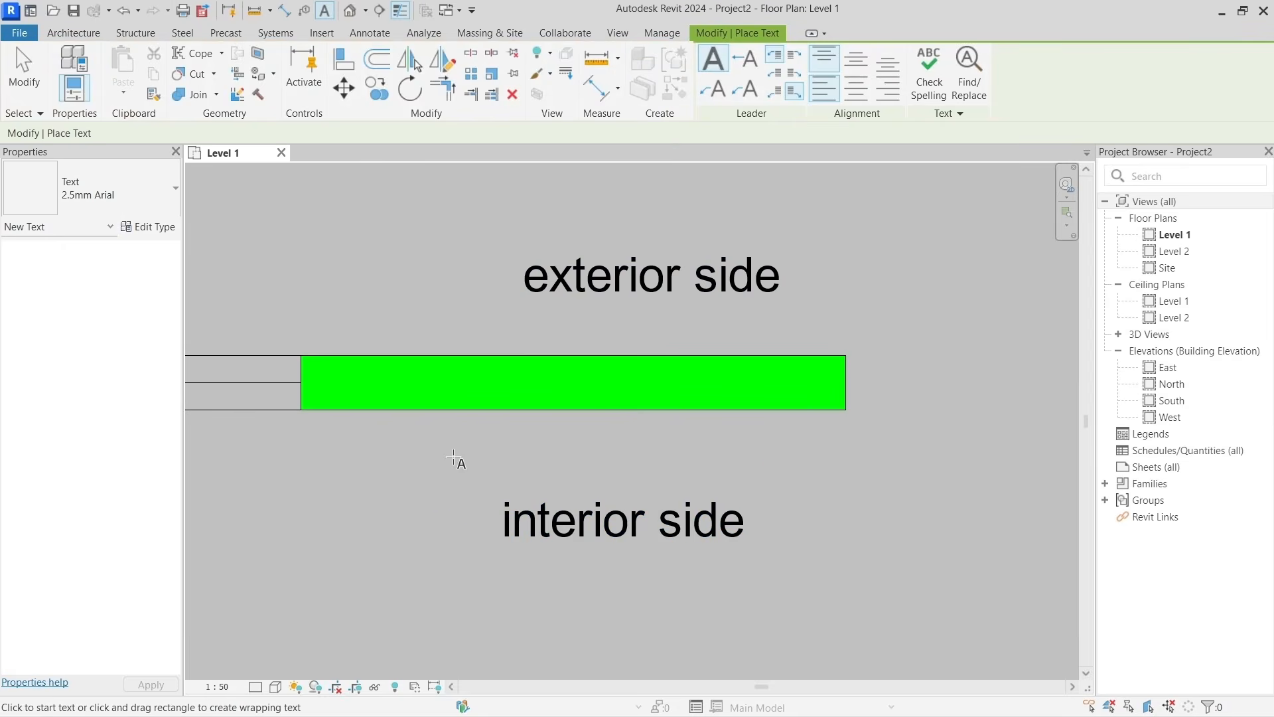
key("Escape")
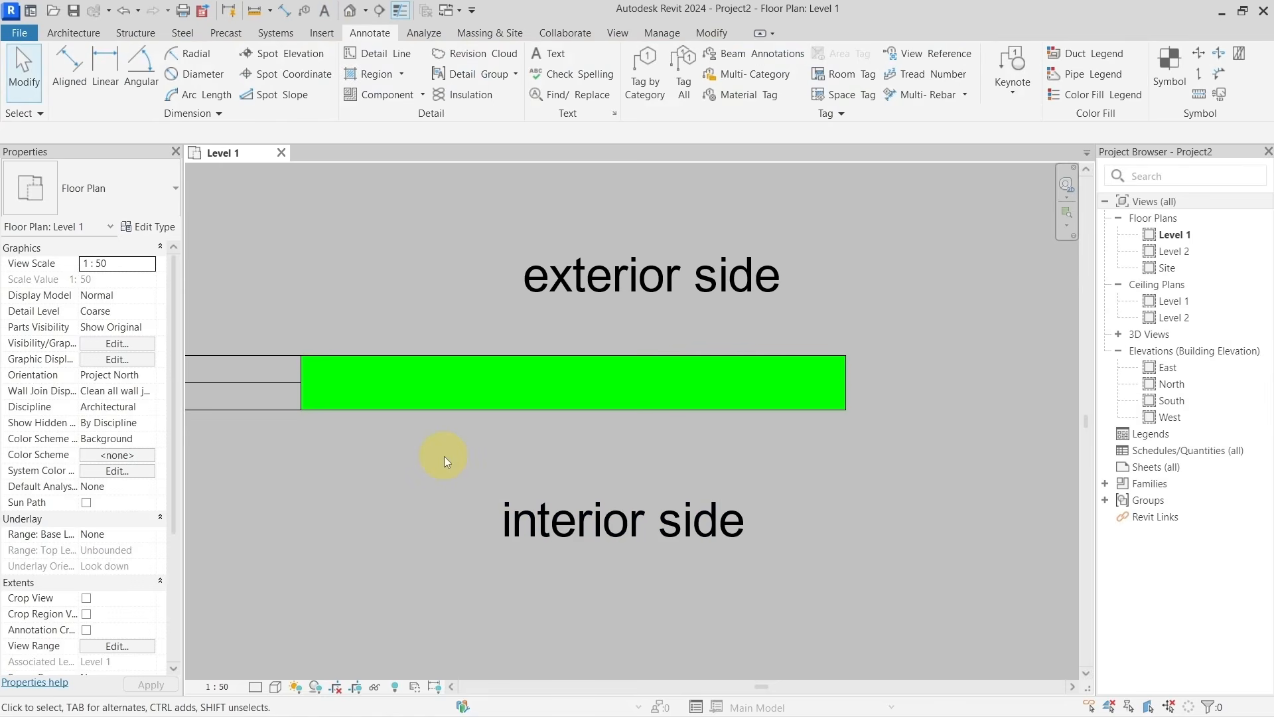
Switch the wall's Location Line to Finish Face: Exterior and Finish Face: Interior, and return it to Wall Centerline.
left_click(418, 386)
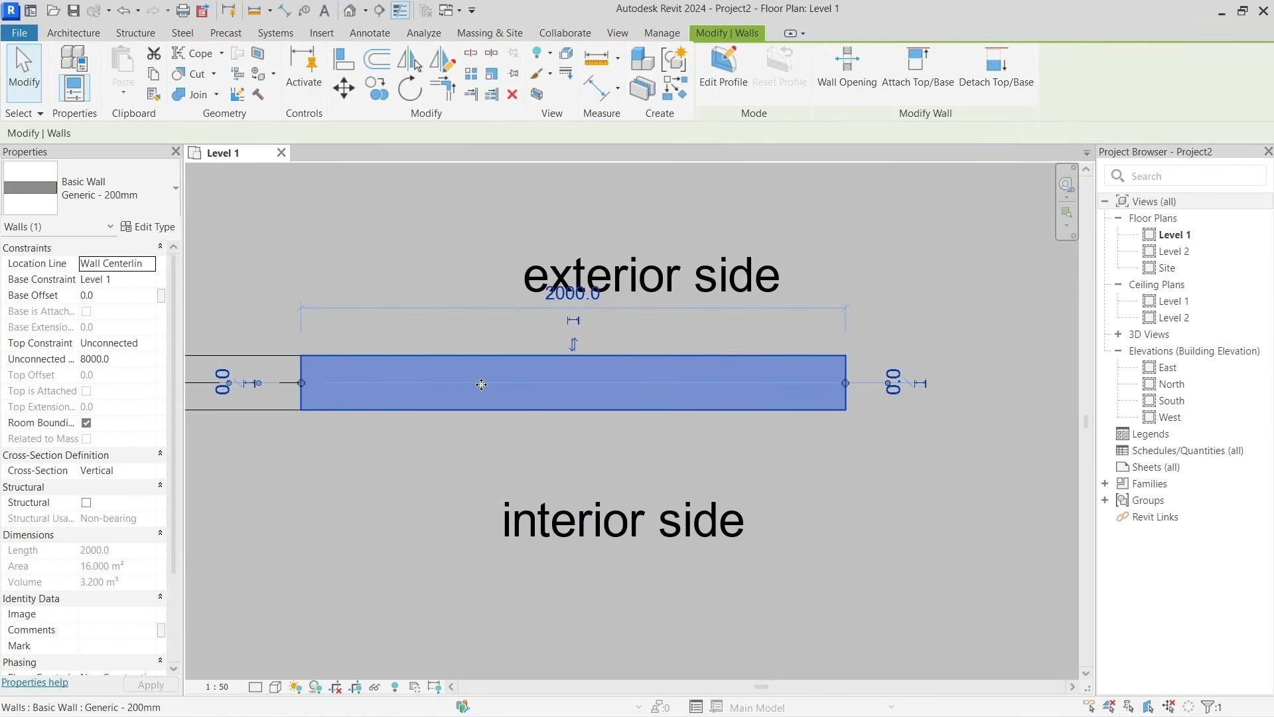
left_click(575, 345)
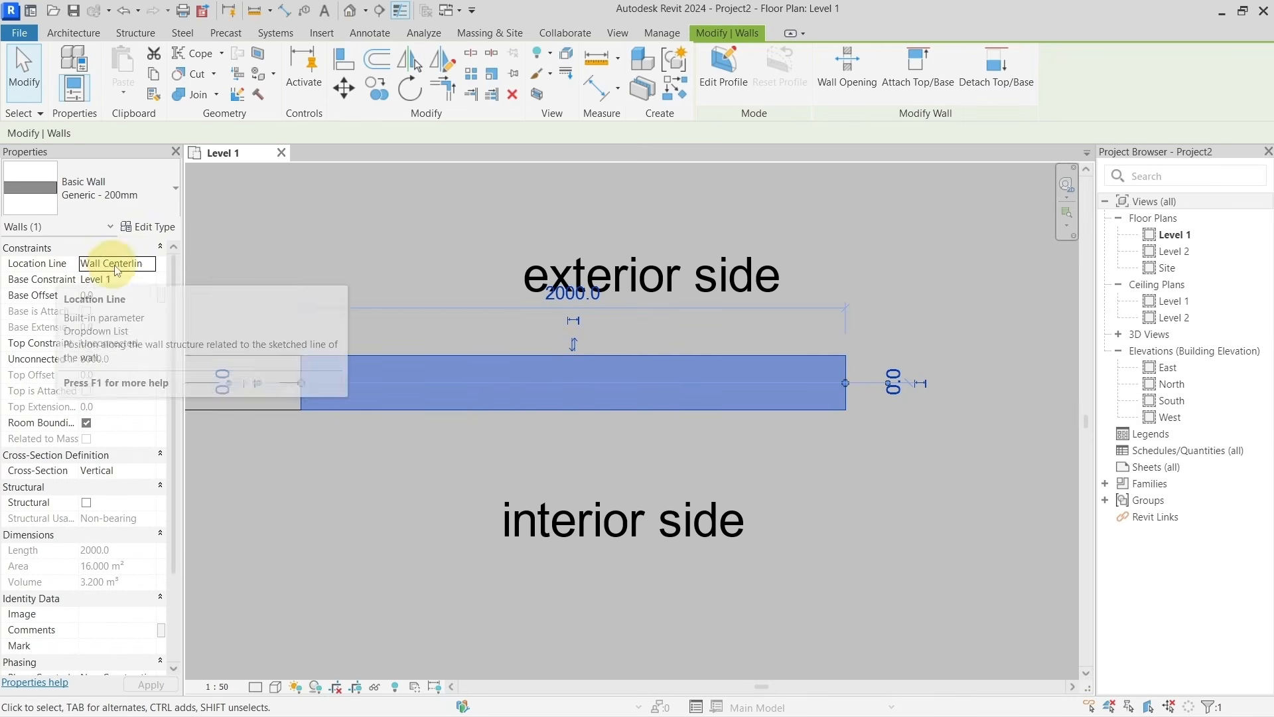
left_click(149, 268)
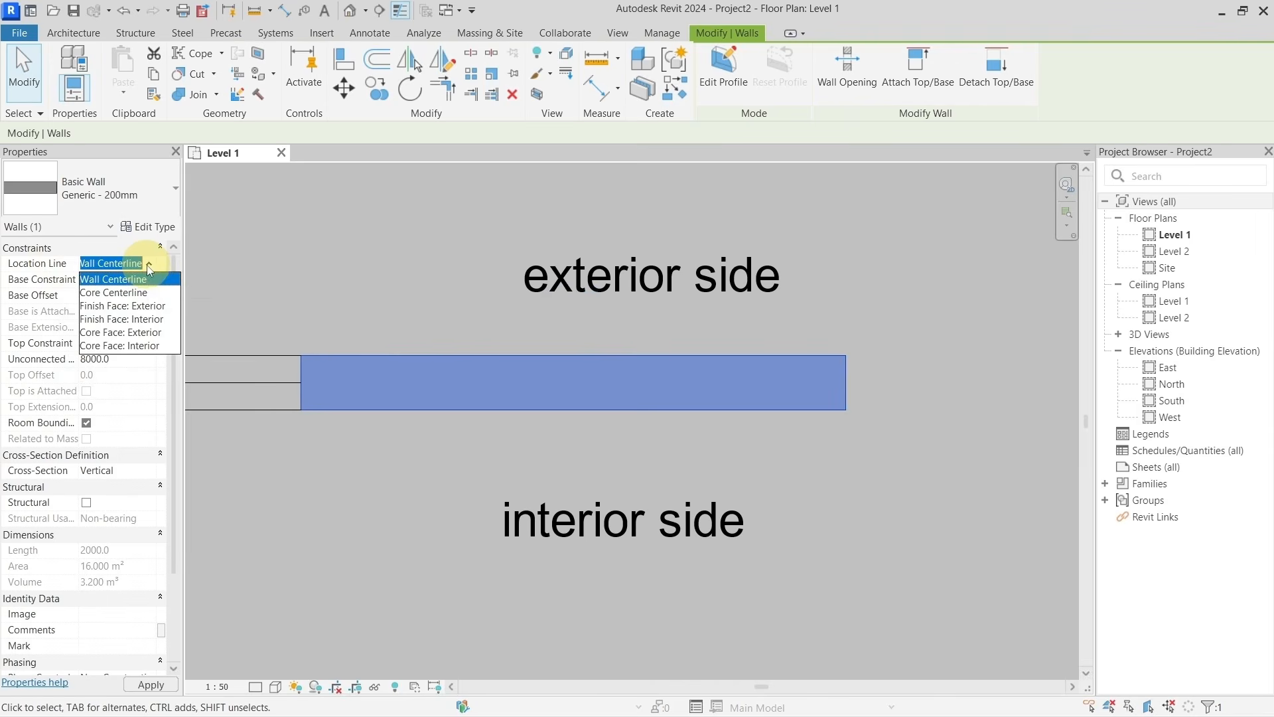
left_click(161, 306)
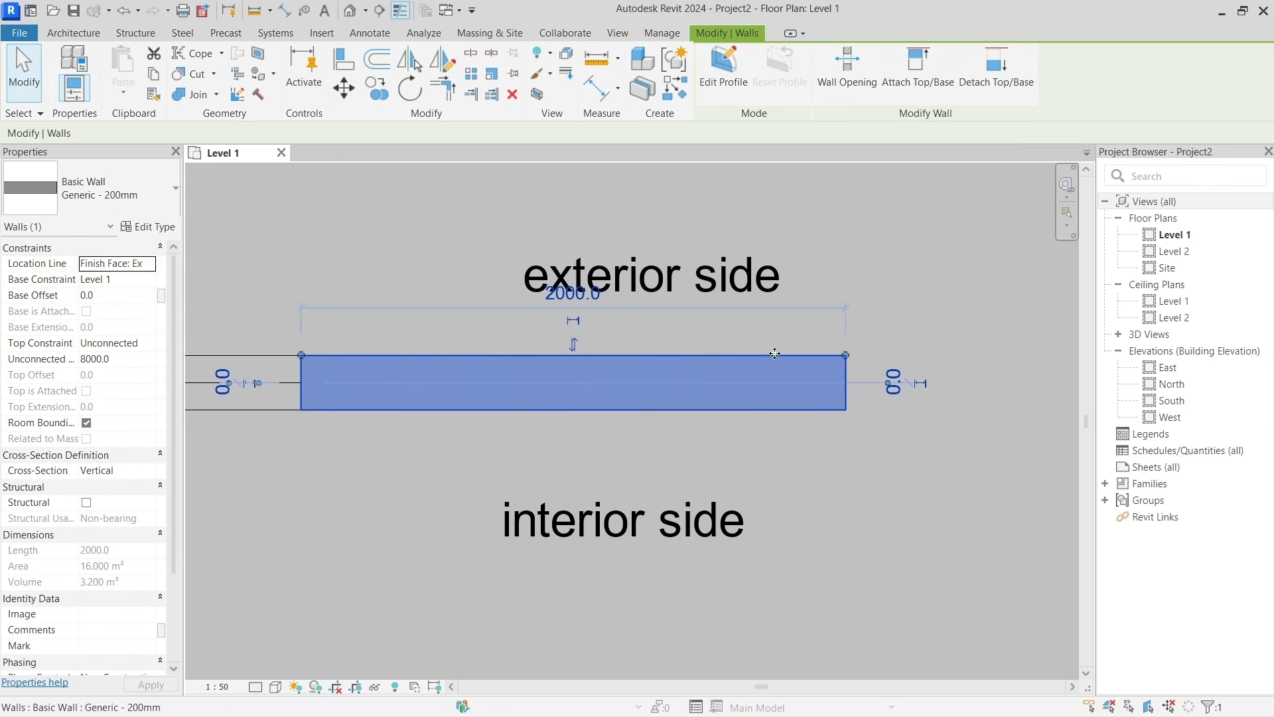
left_click(152, 266)
left_click(154, 307)
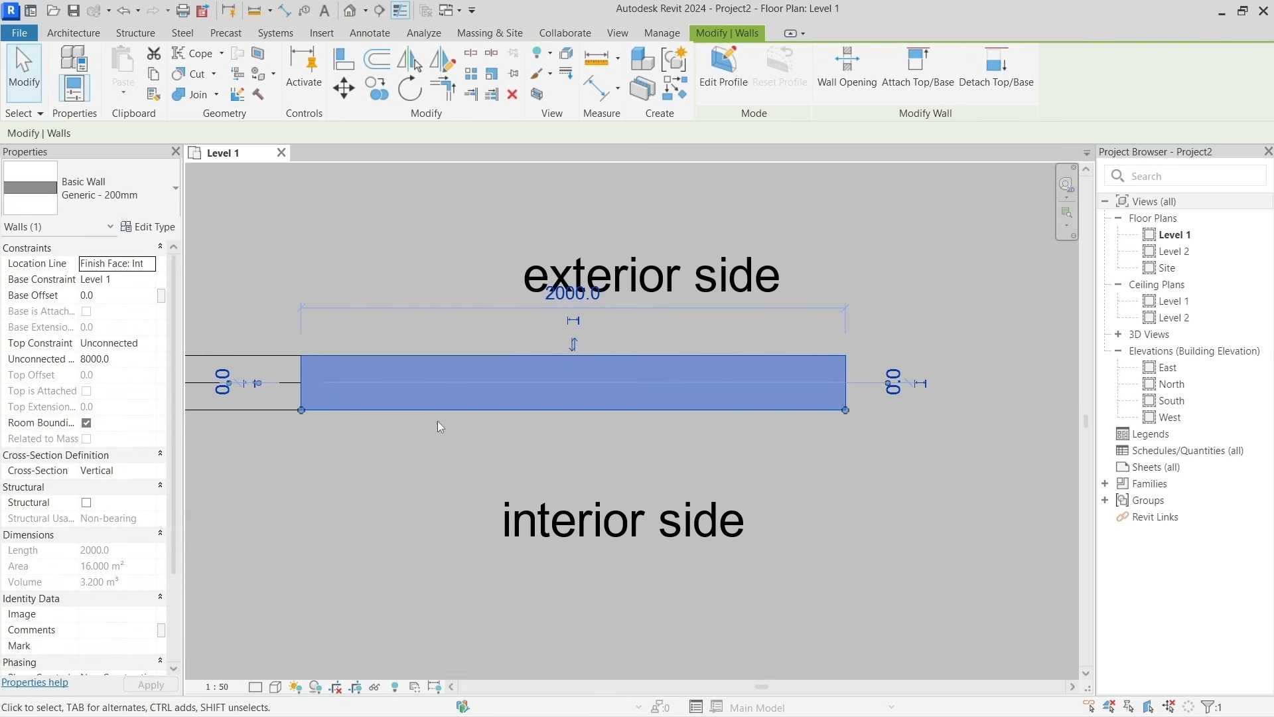
left_click(149, 265)
left_click(133, 279)
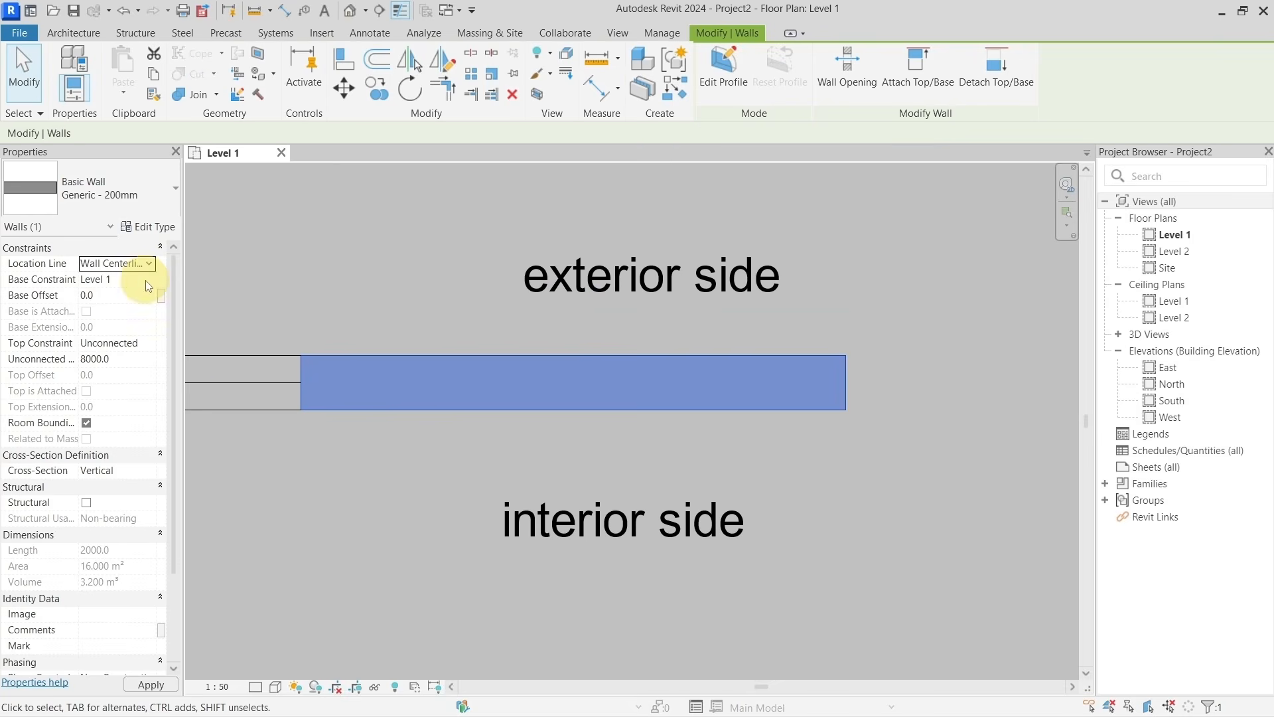
scroll(465, 408, "down", 2)
middle_click_drag(410, 426, 497, 420)
scroll(496, 410, "up", 2)
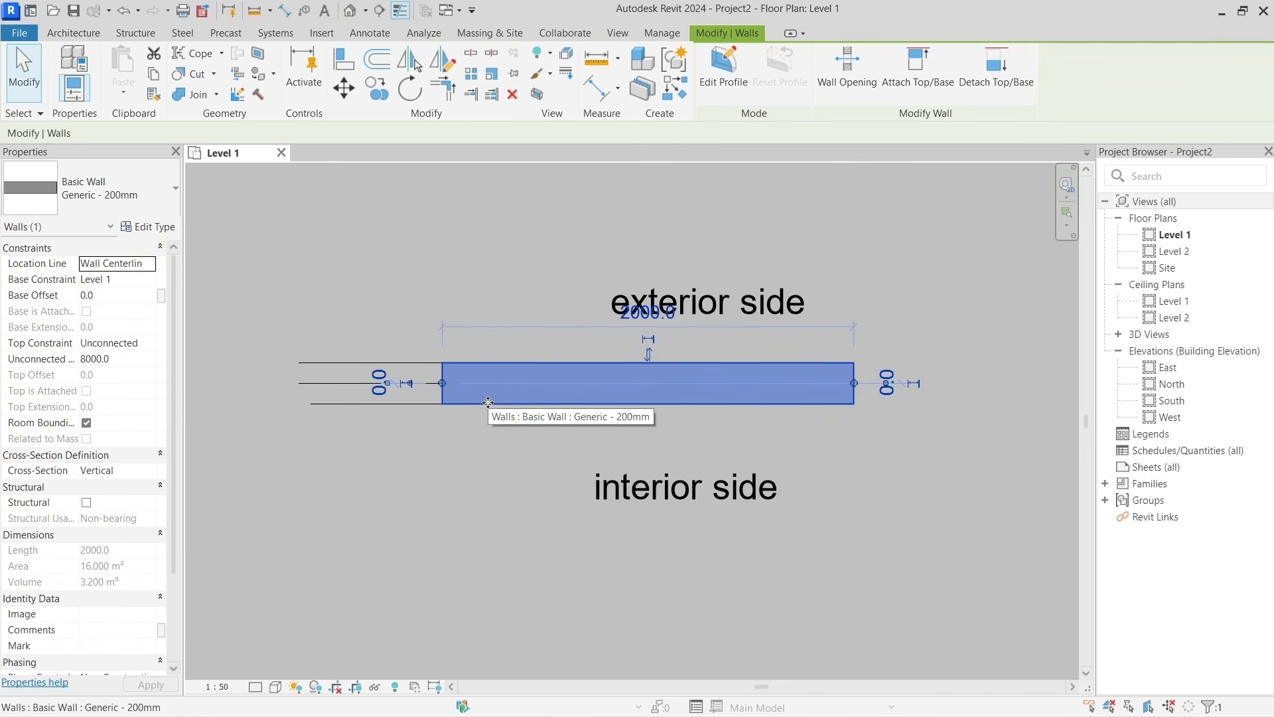
scroll(488, 402, "up", 2)
scroll(522, 420, "down", 1)
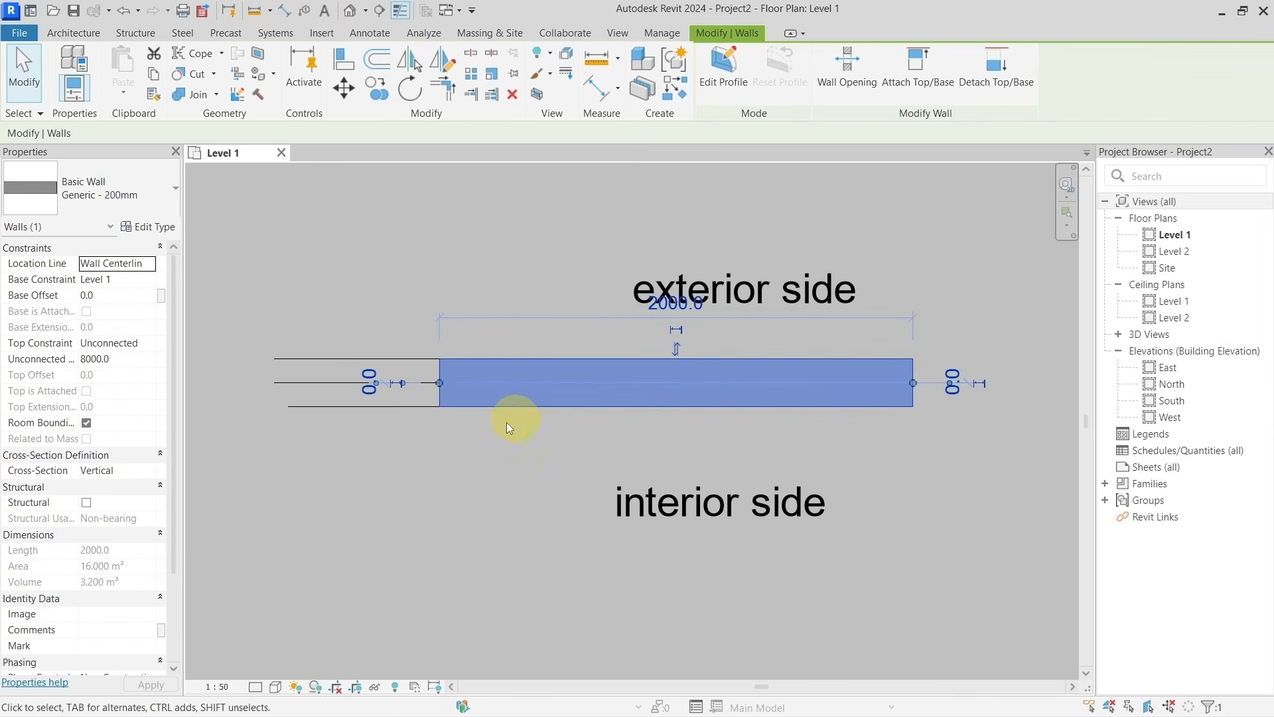
middle_click_drag(490, 436, 532, 436)
left_click(484, 414)
scroll(488, 395, "up", 1)
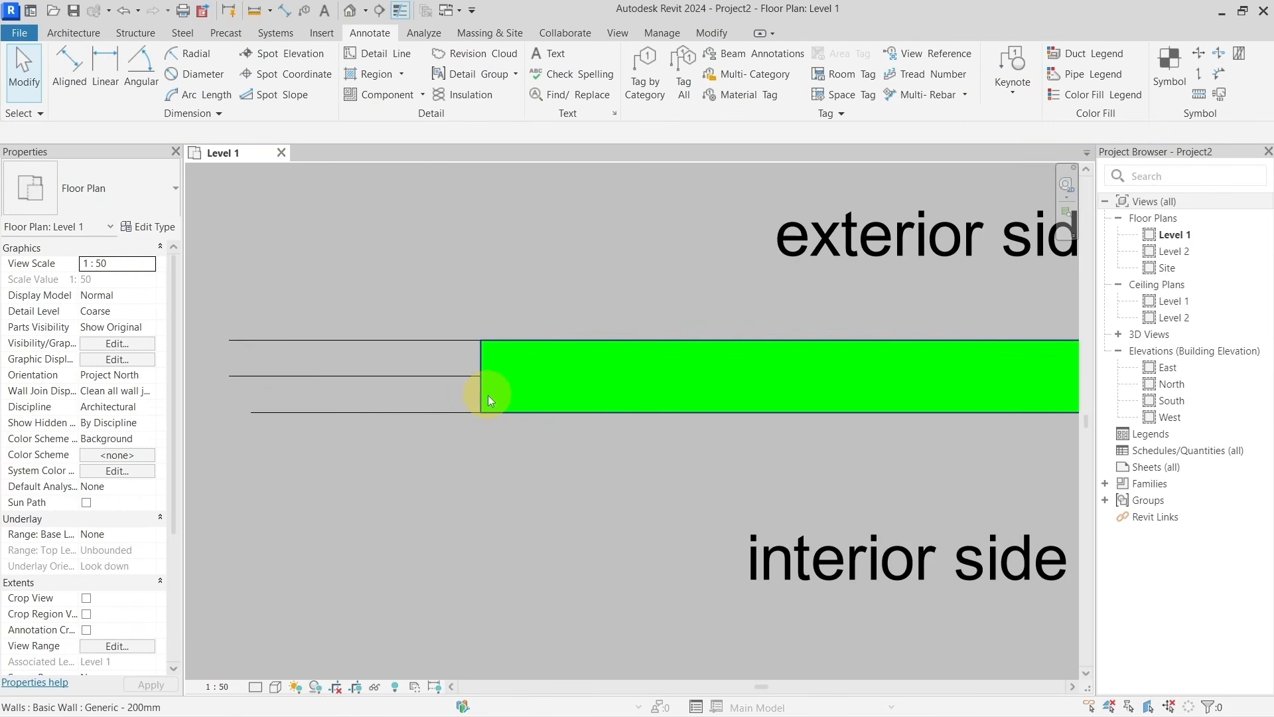
scroll(499, 384, "down", 1)
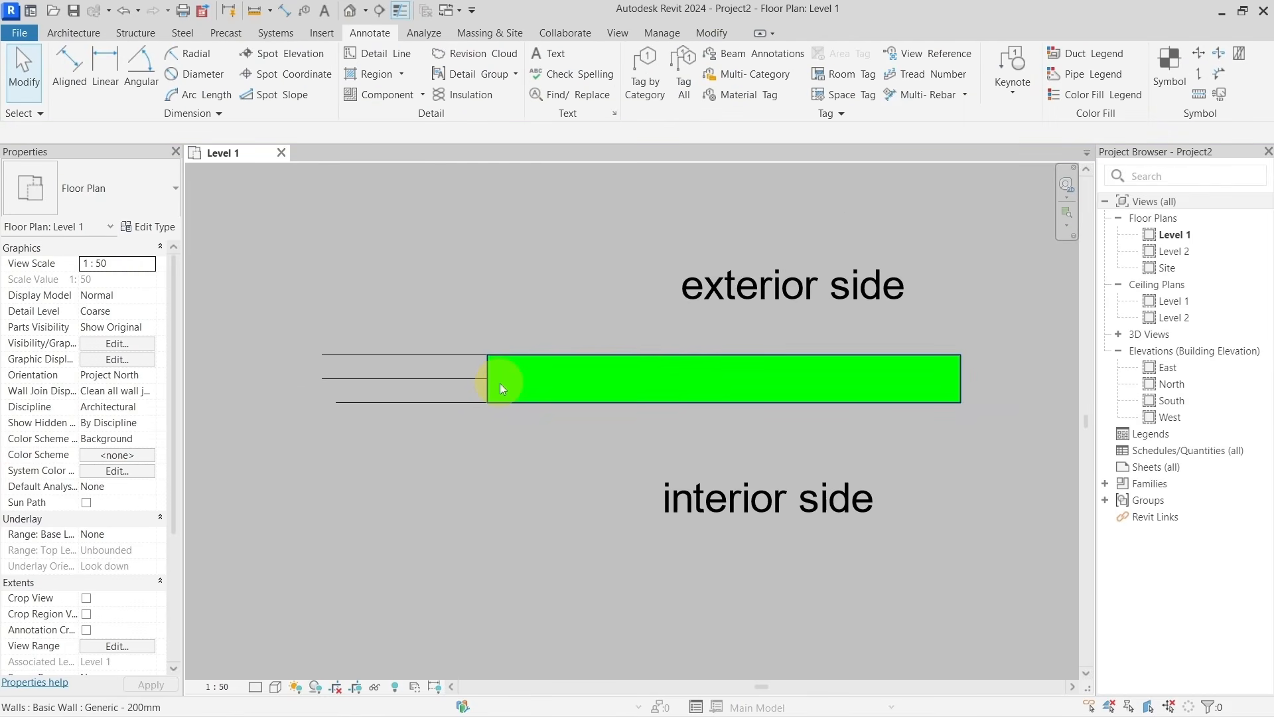
left_click(500, 384)
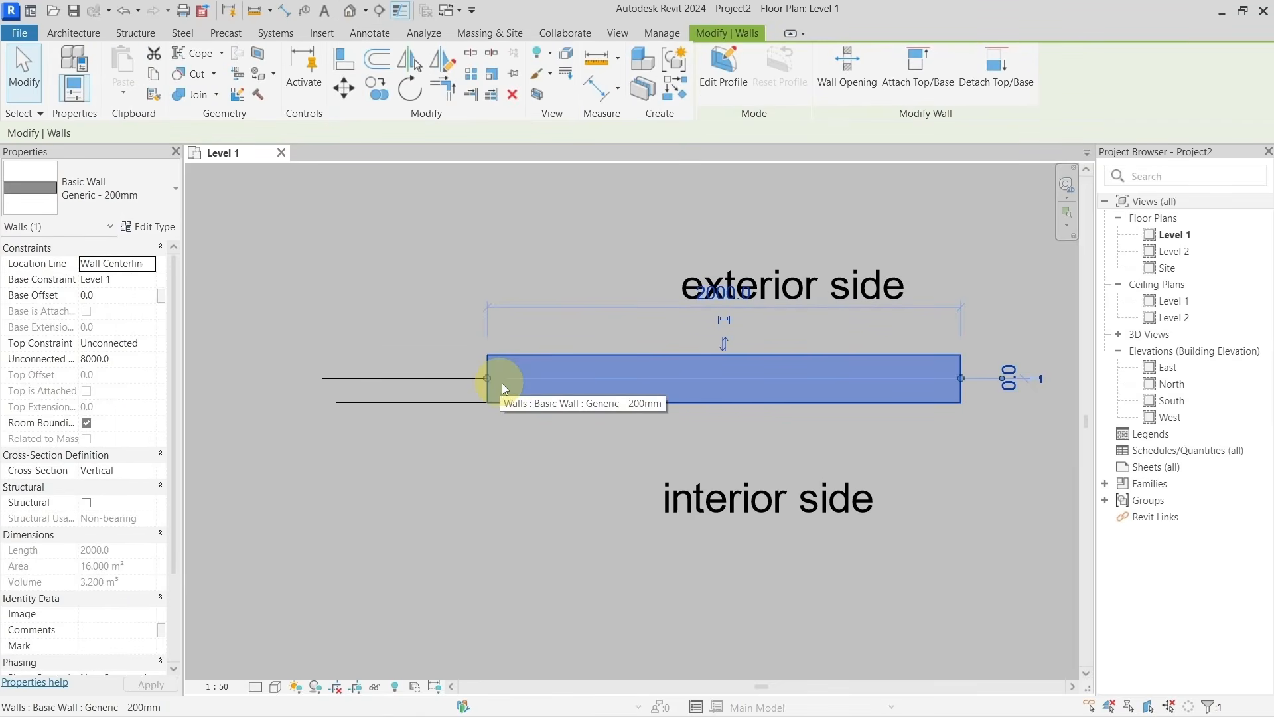
middle_click_drag(622, 390, 564, 390)
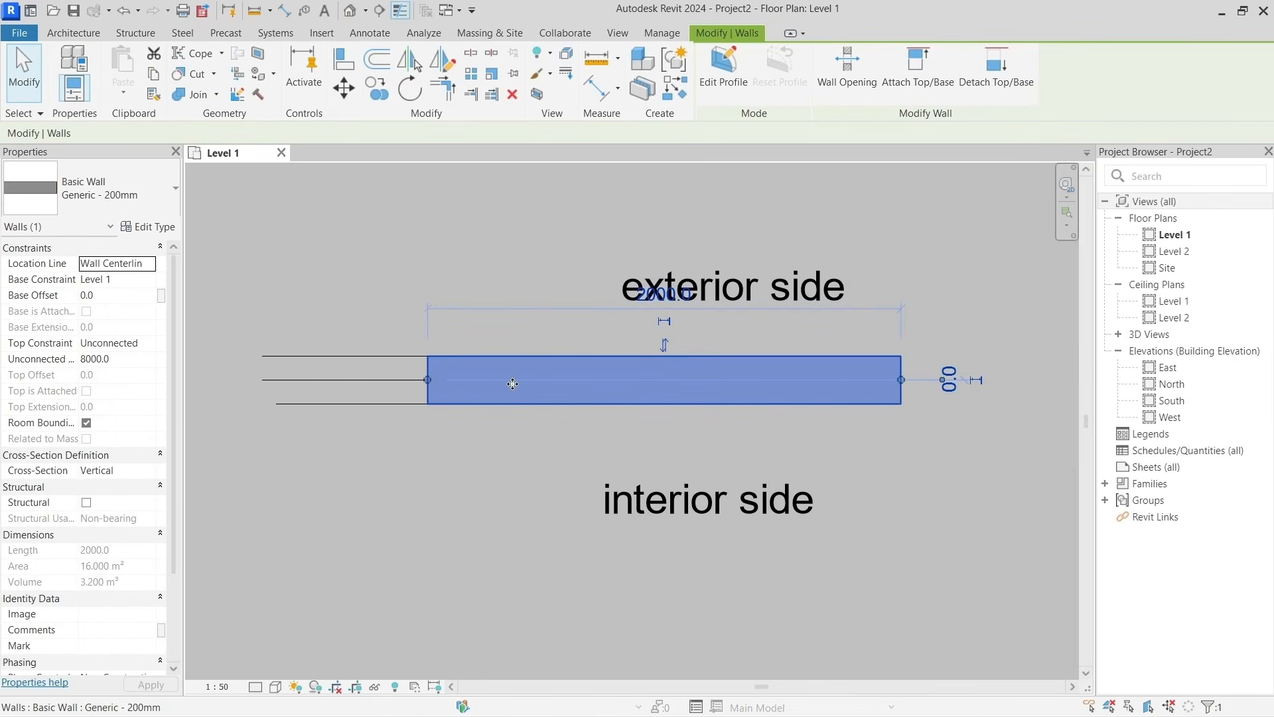
scroll(511, 385, "up", 1)
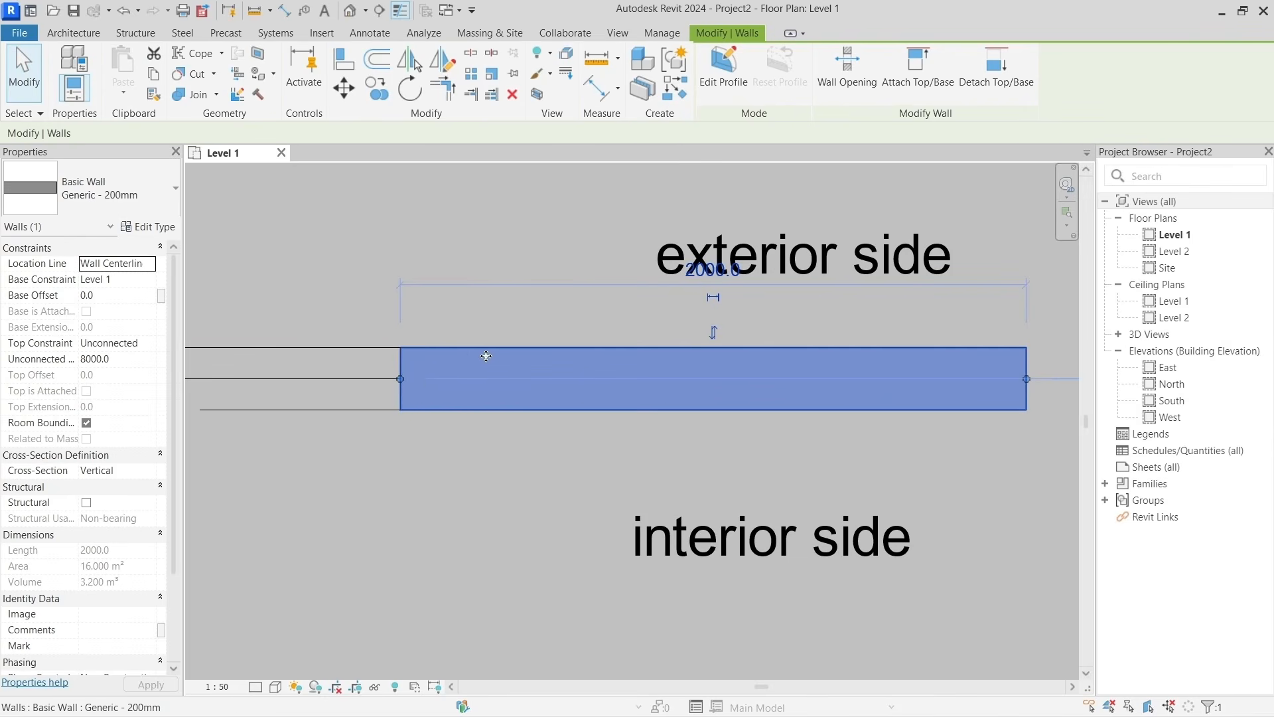
Clear the selection and place an aligned dimension between the lower and upper detail lines, beyond their left ends.
middle_click_drag(441, 389, 520, 384)
key("d")
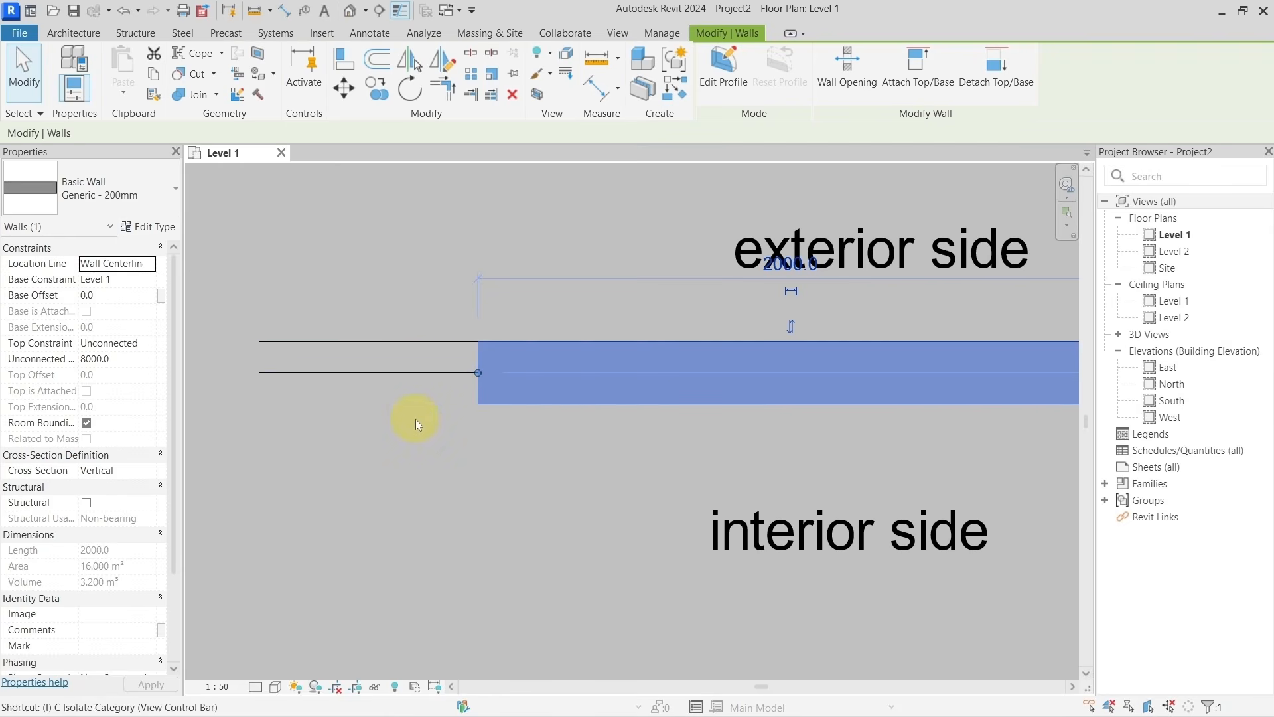
key("Escape")
key("d")
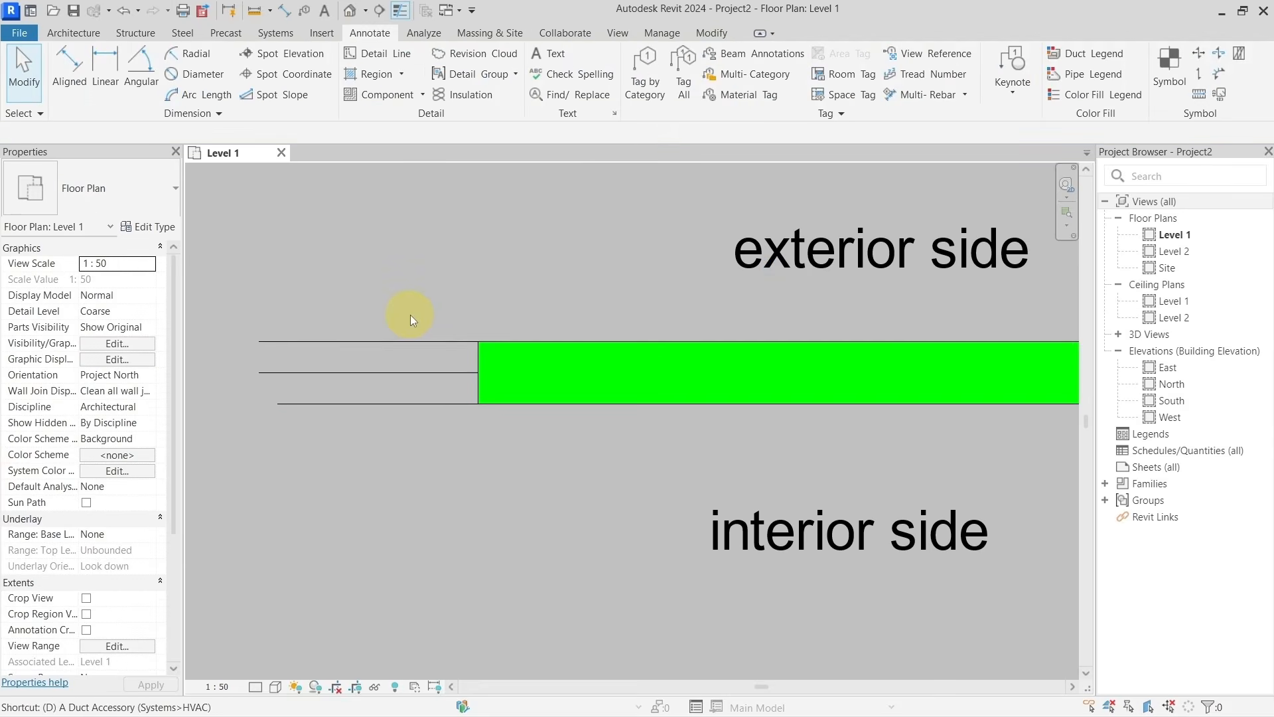
key("i")
left_click(410, 397)
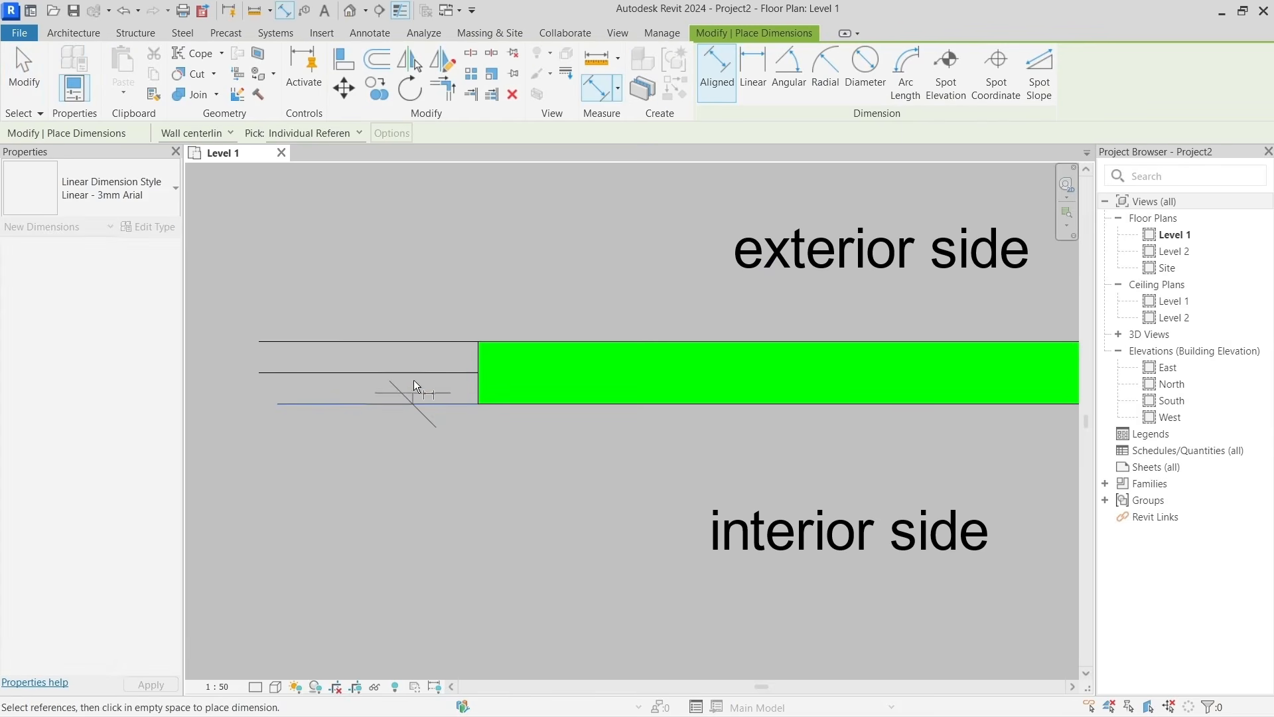
left_click(416, 343)
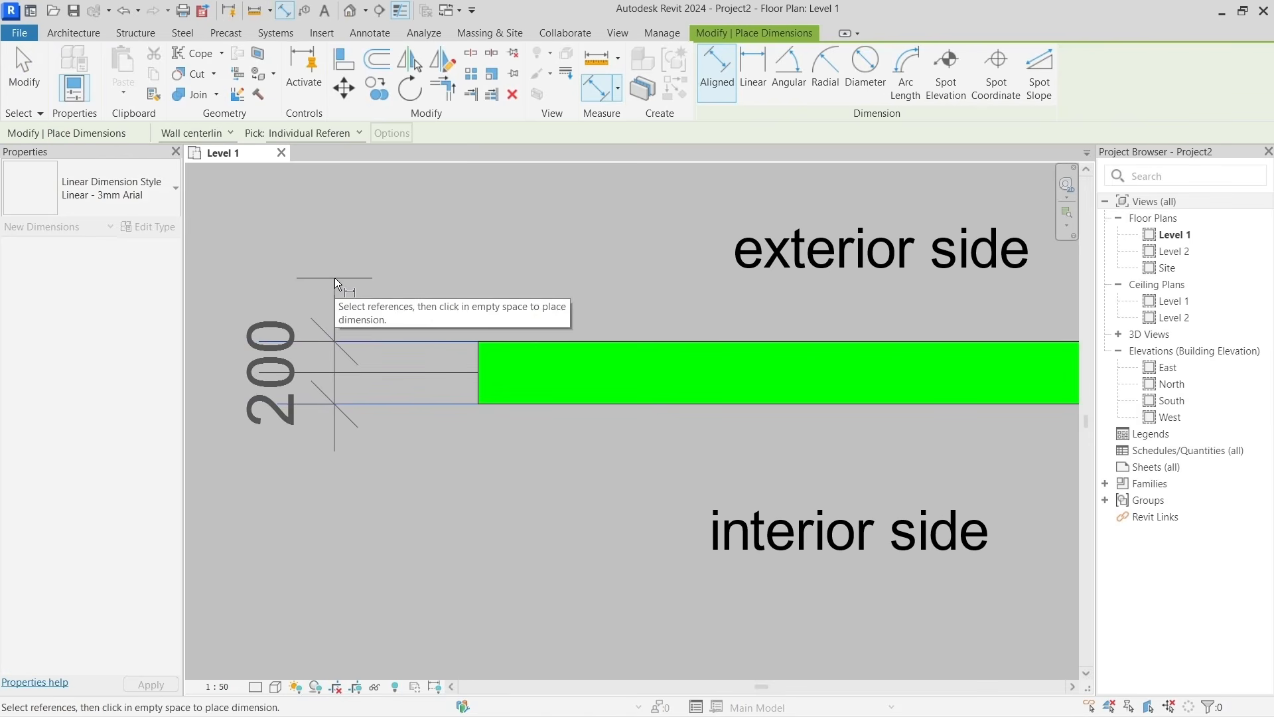
middle_click_drag(292, 278, 484, 270)
left_click(384, 272)
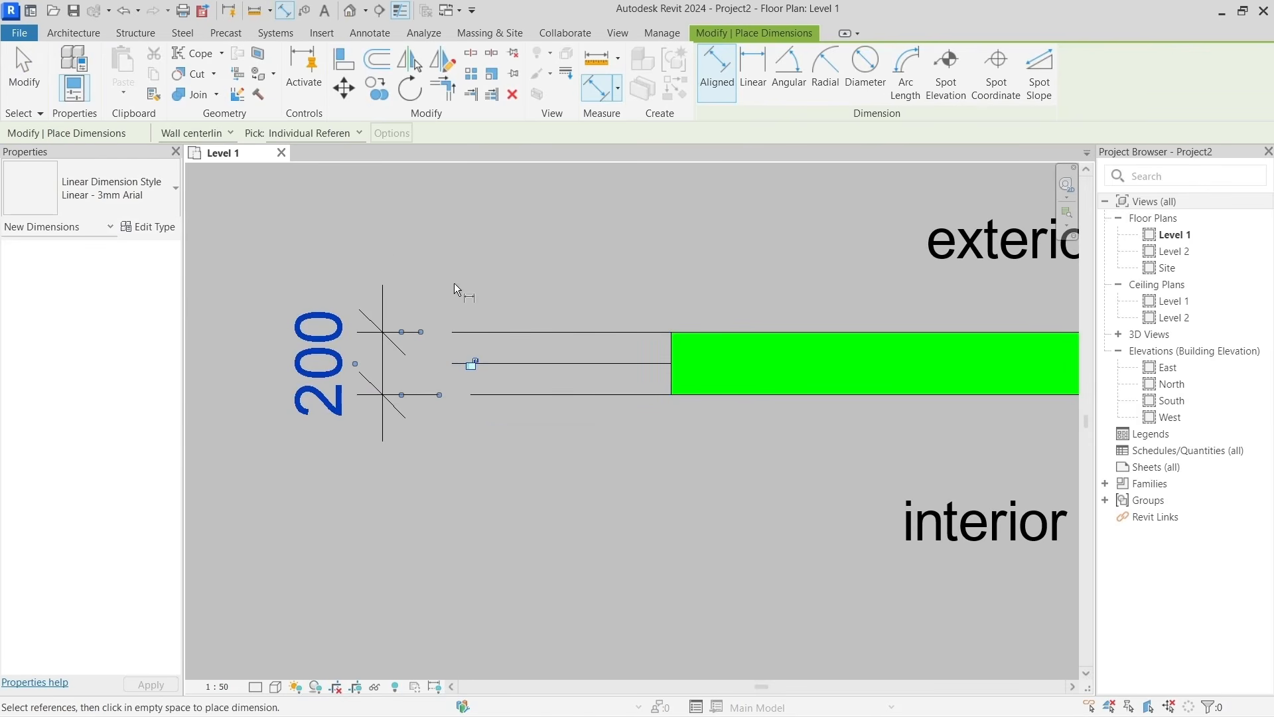
Add a chained aligned dimension across the three detail lines and move its two texts clear above and below the lines.
left_click(600, 367)
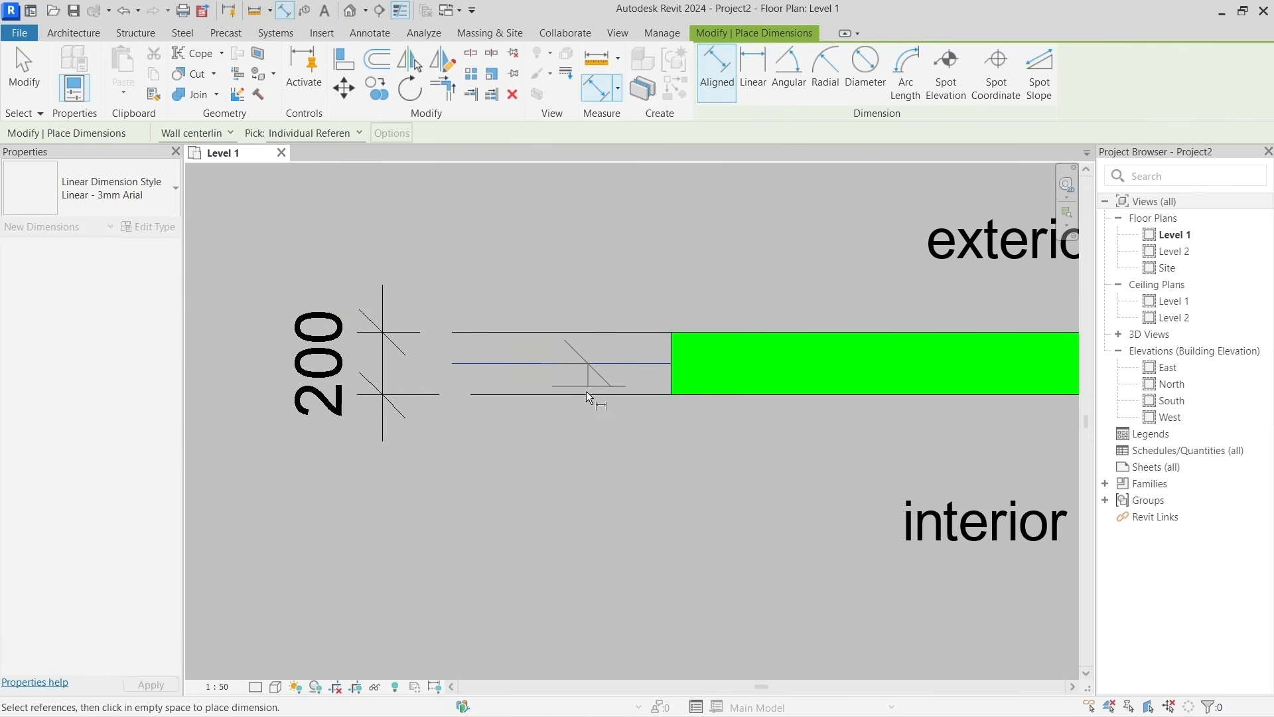
left_click(588, 394)
left_click(593, 334)
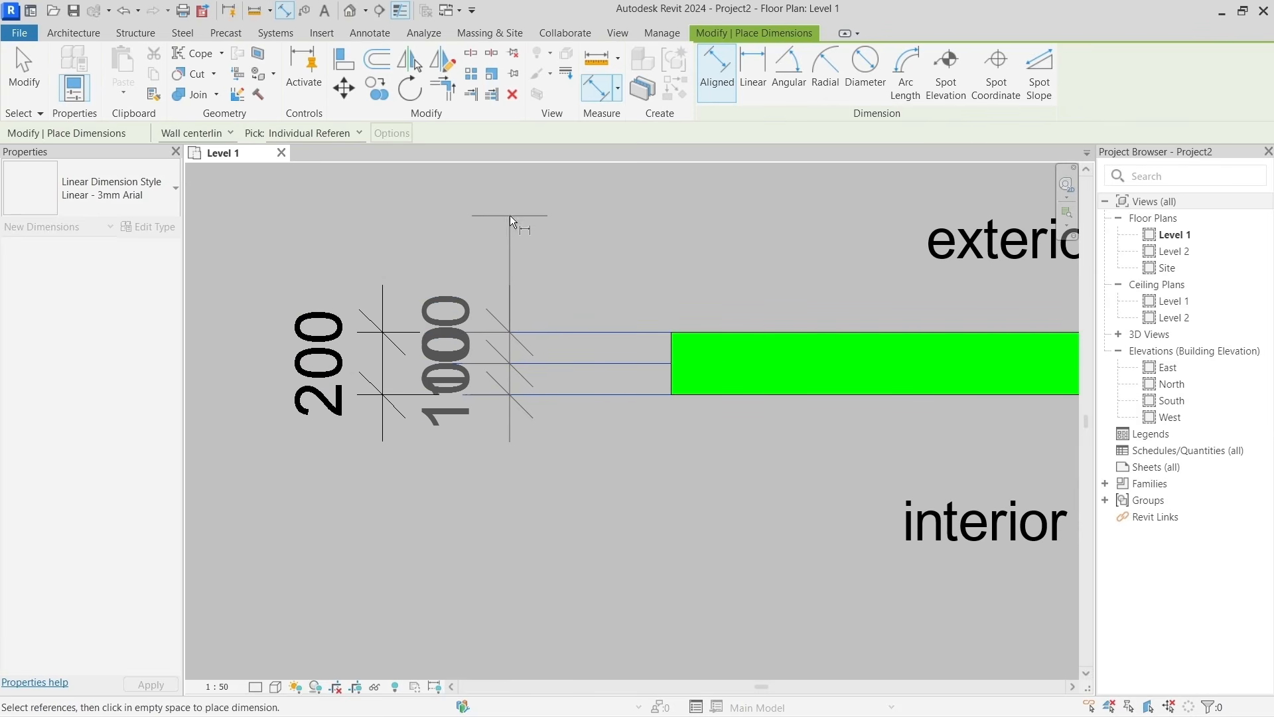
left_click(510, 349)
left_click_drag(482, 348, 476, 257)
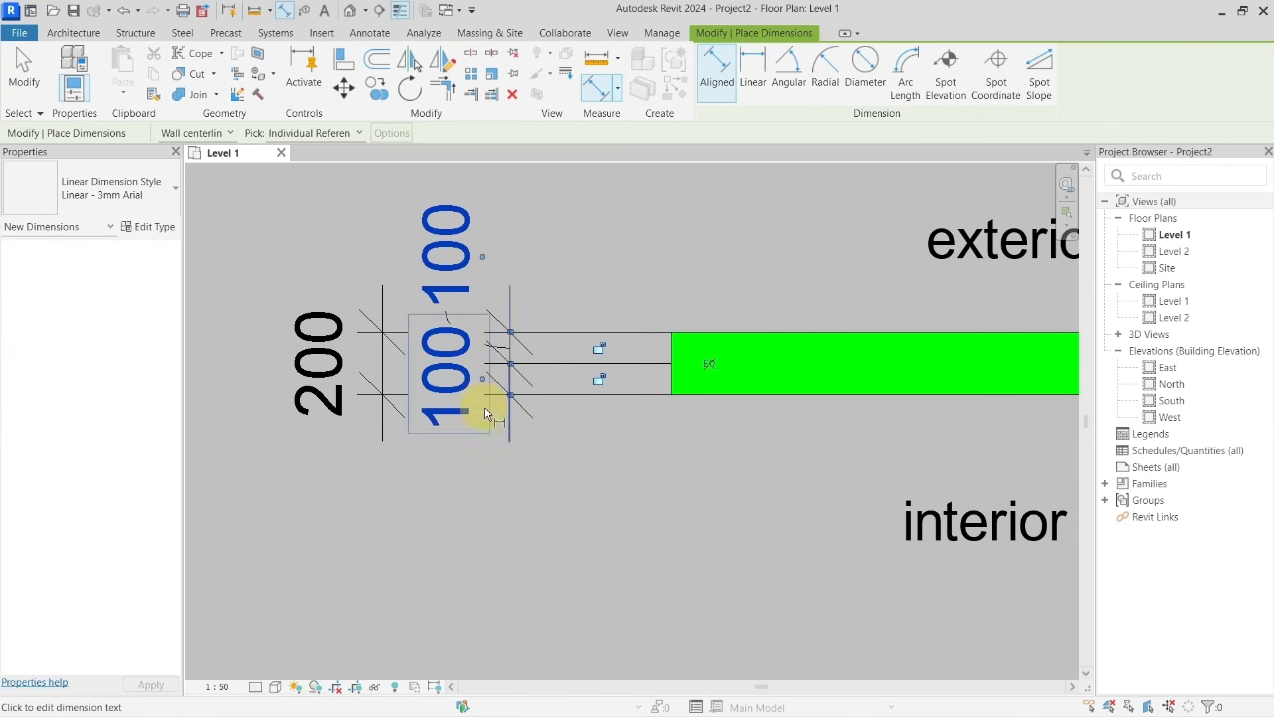
left_click_drag(483, 413, 481, 495)
scroll(482, 495, "down", 2)
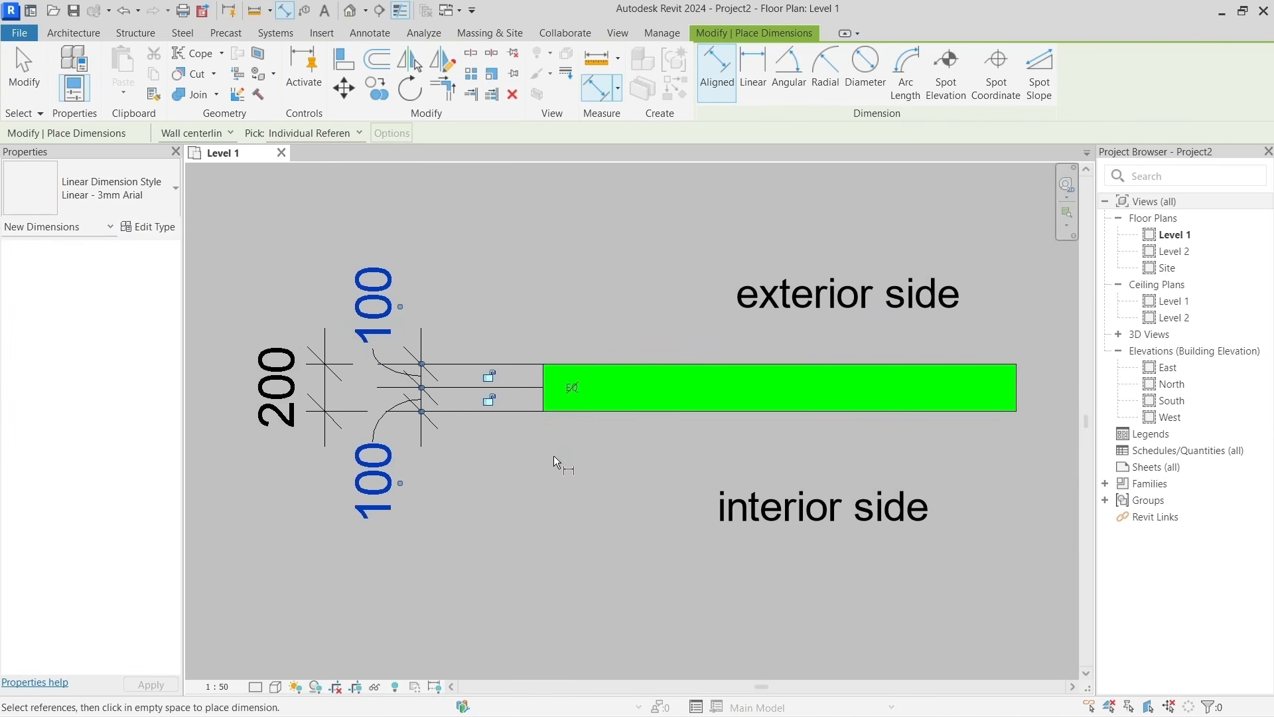
left_click(557, 461)
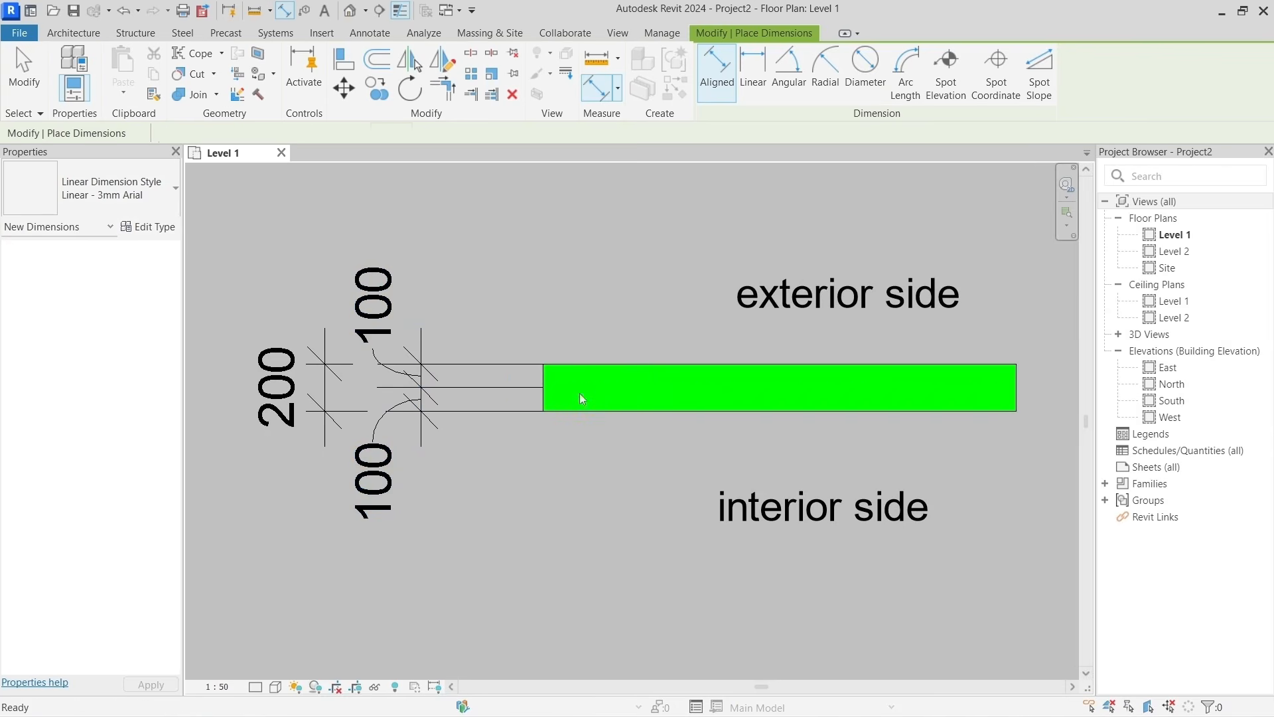
Change the wall's type to Generic - 300mm and clear the selection.
left_click(601, 388)
left_click(601, 387)
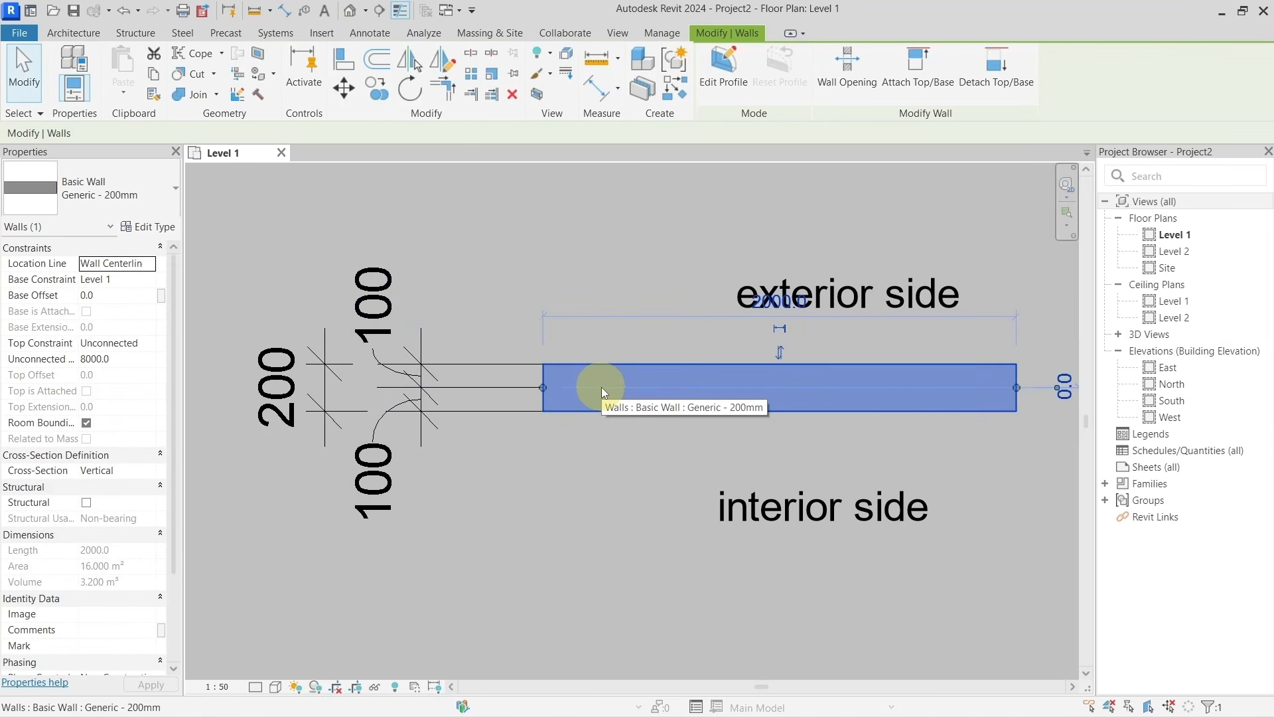
left_click(156, 188)
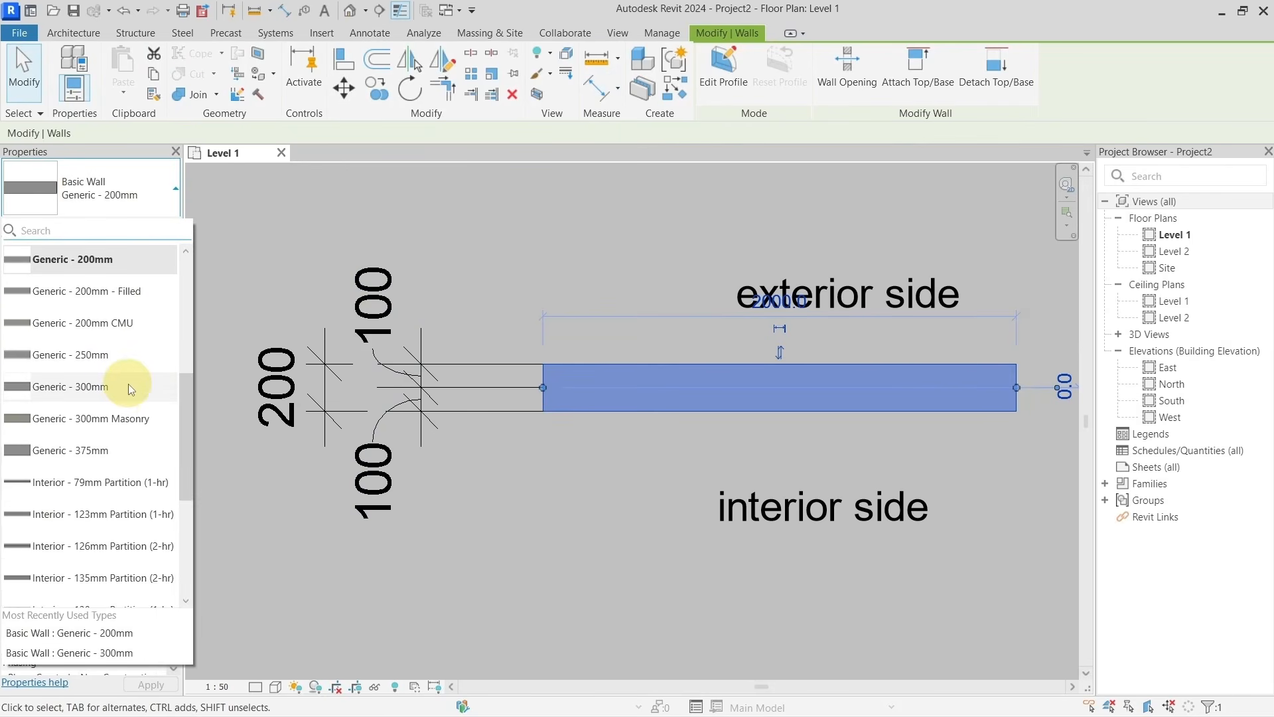
left_click(114, 385)
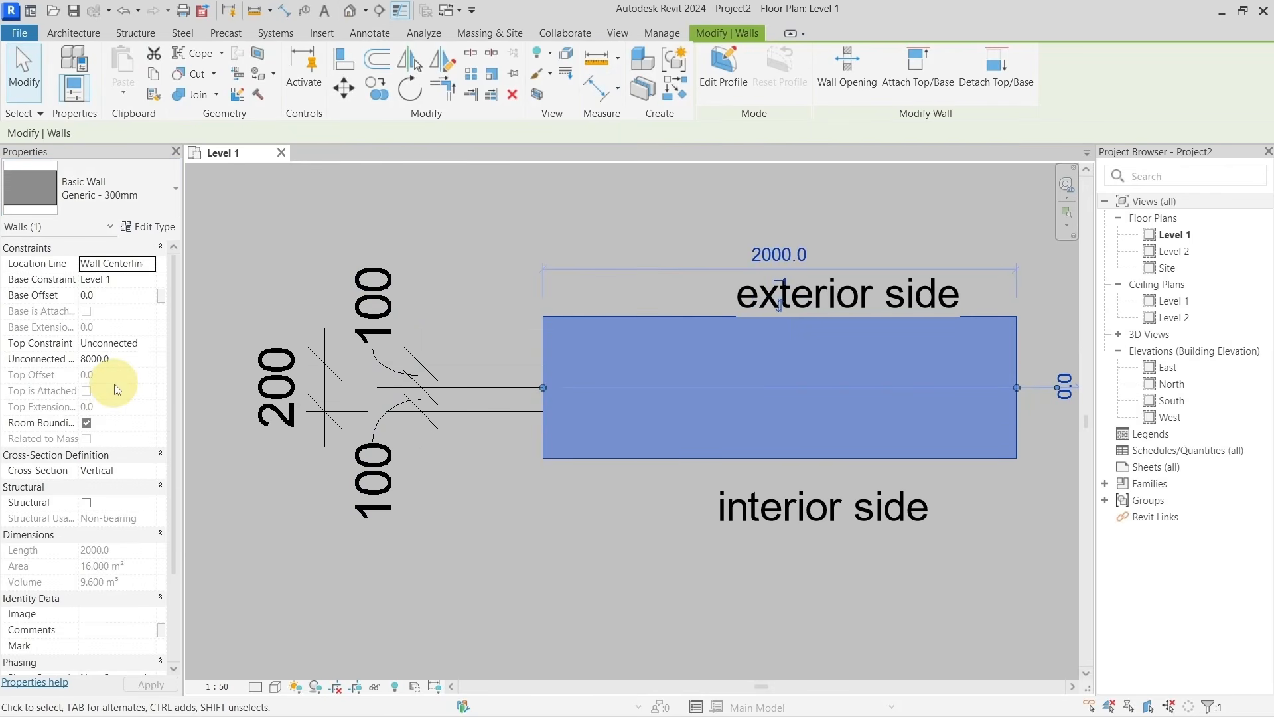
left_click(599, 387)
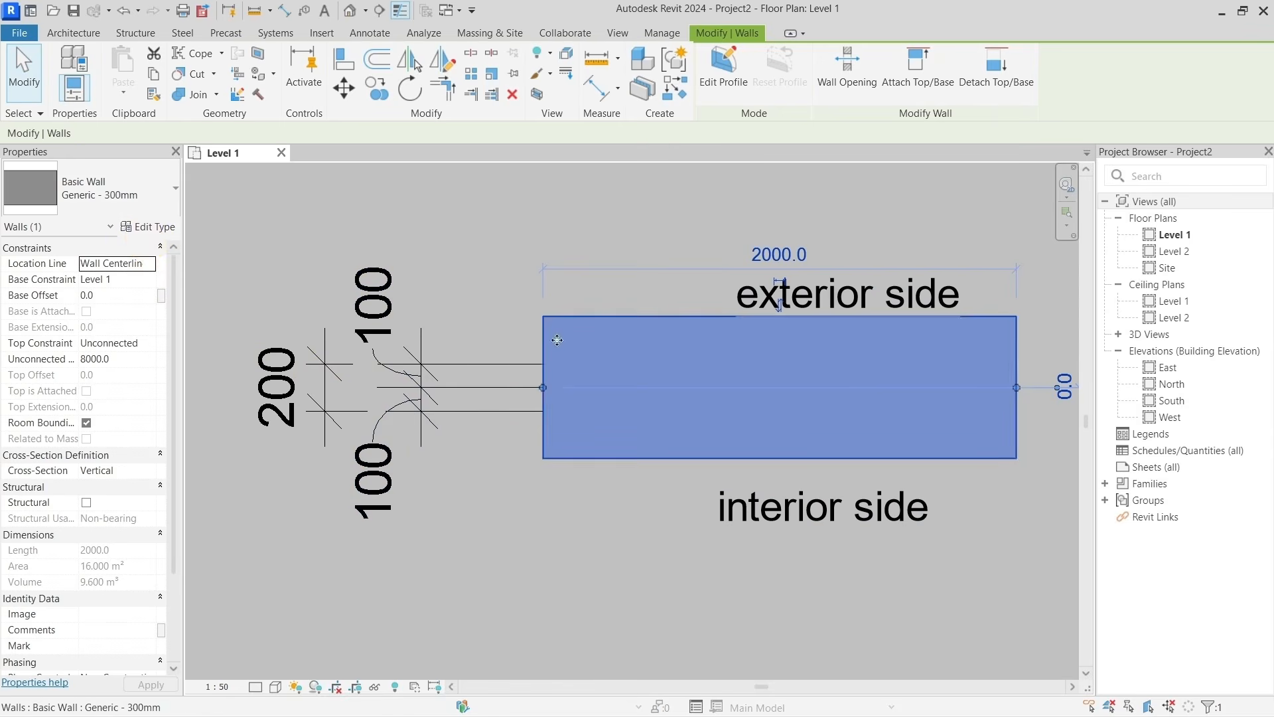
left_click(148, 229)
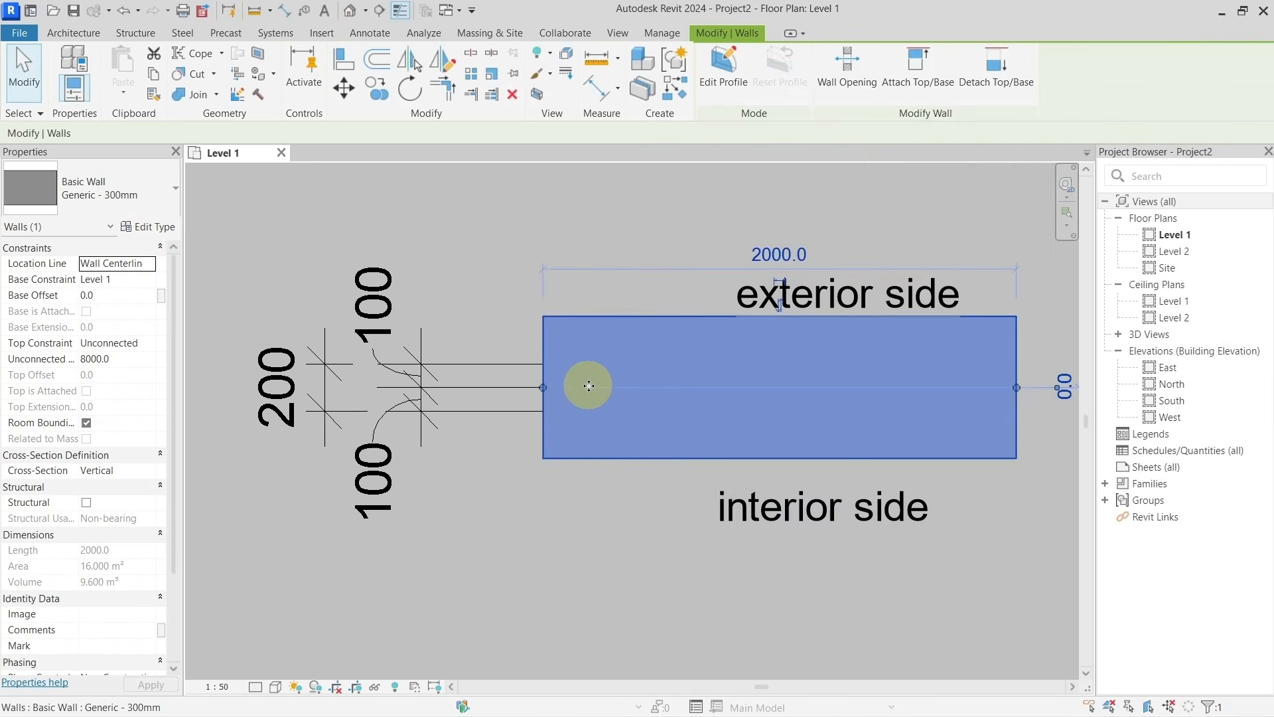
key("Escape")
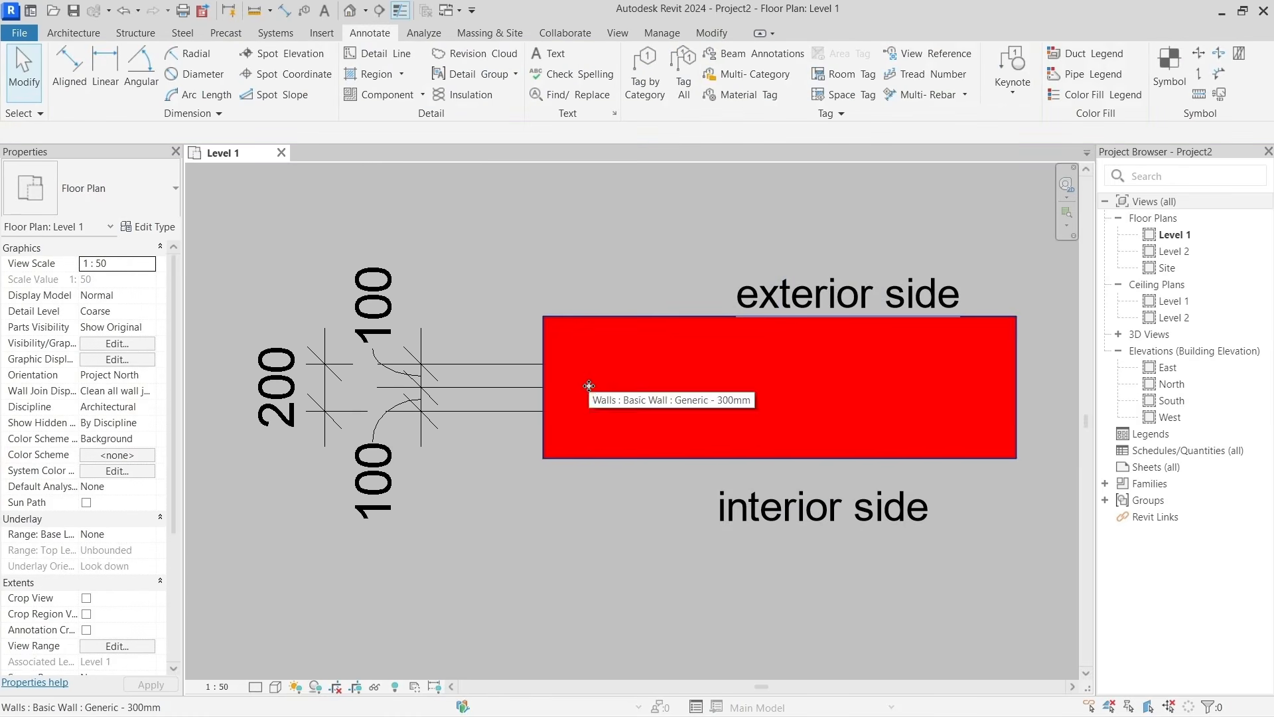
Preview an aligned dimension from the middle detail line to the wall's exterior and interior faces without placing it.
key("d")
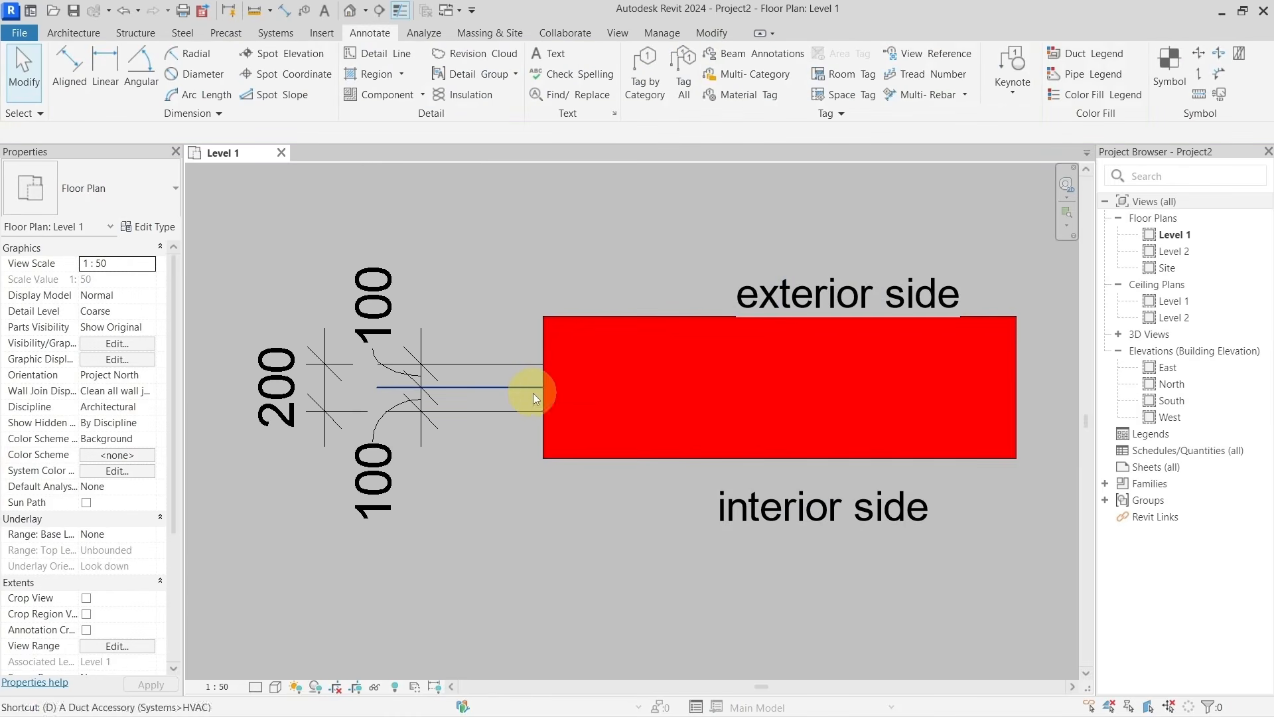
key("i")
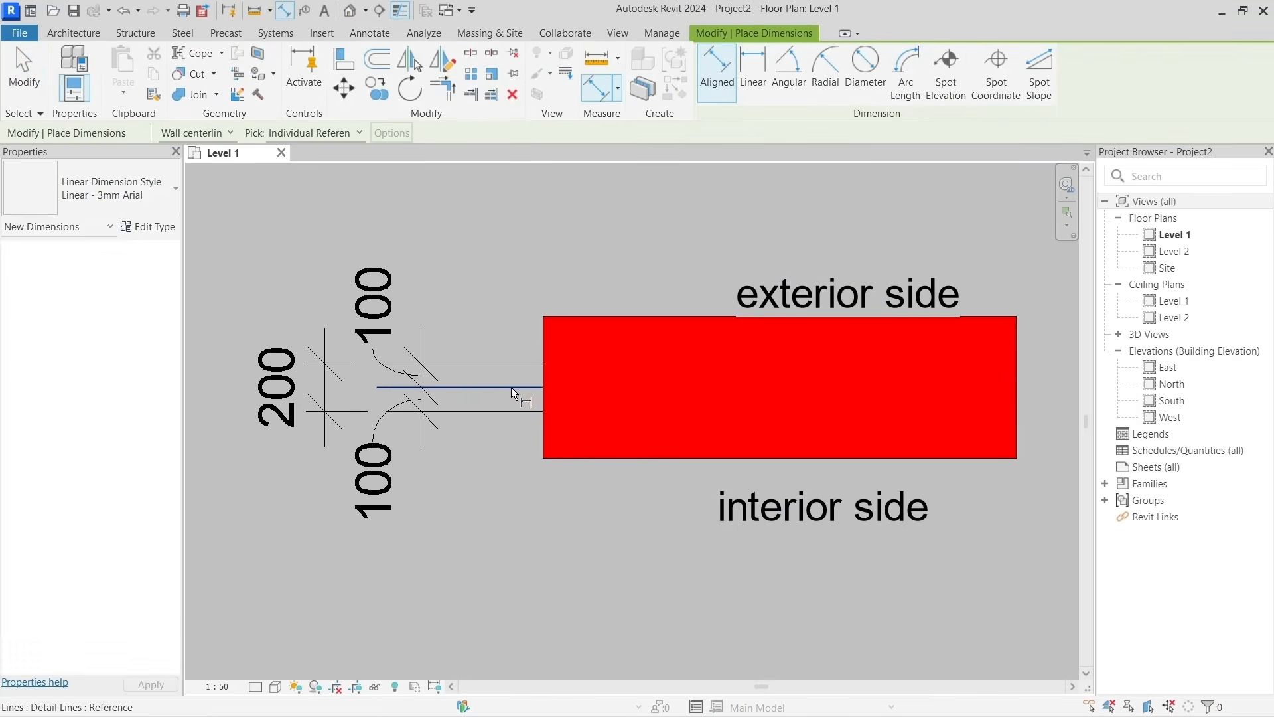
left_click(559, 314)
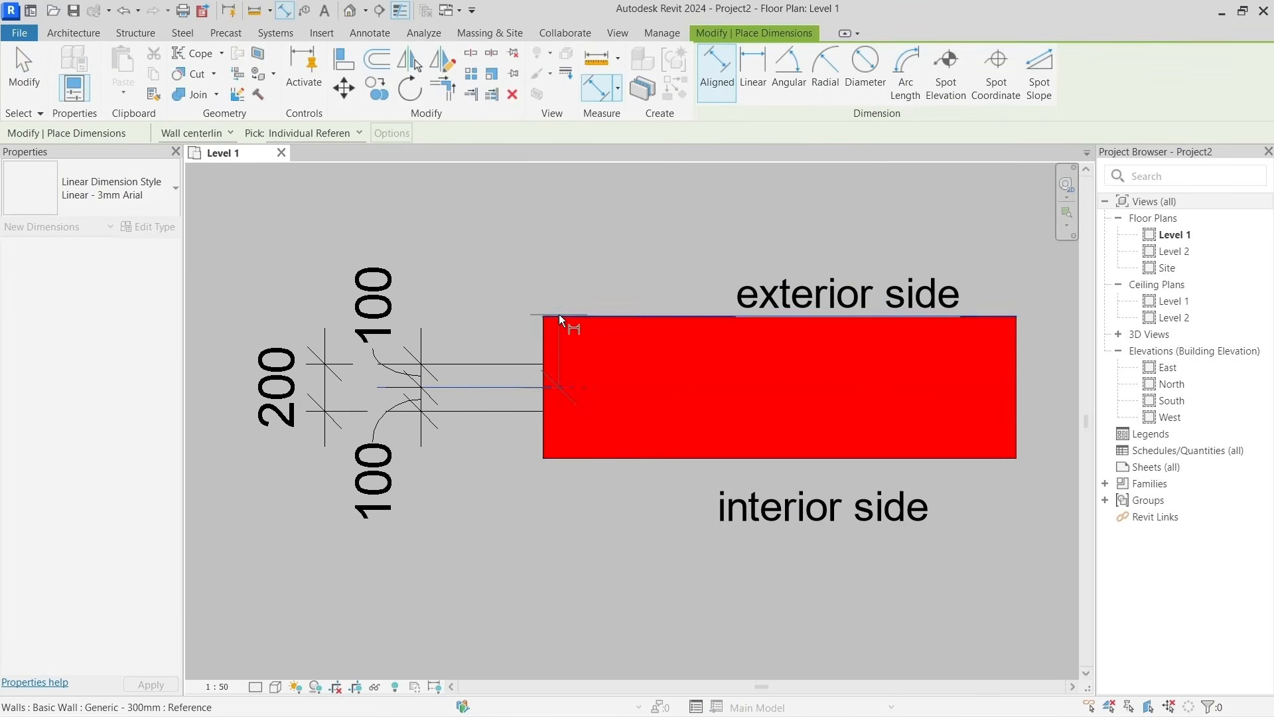
left_click(559, 460)
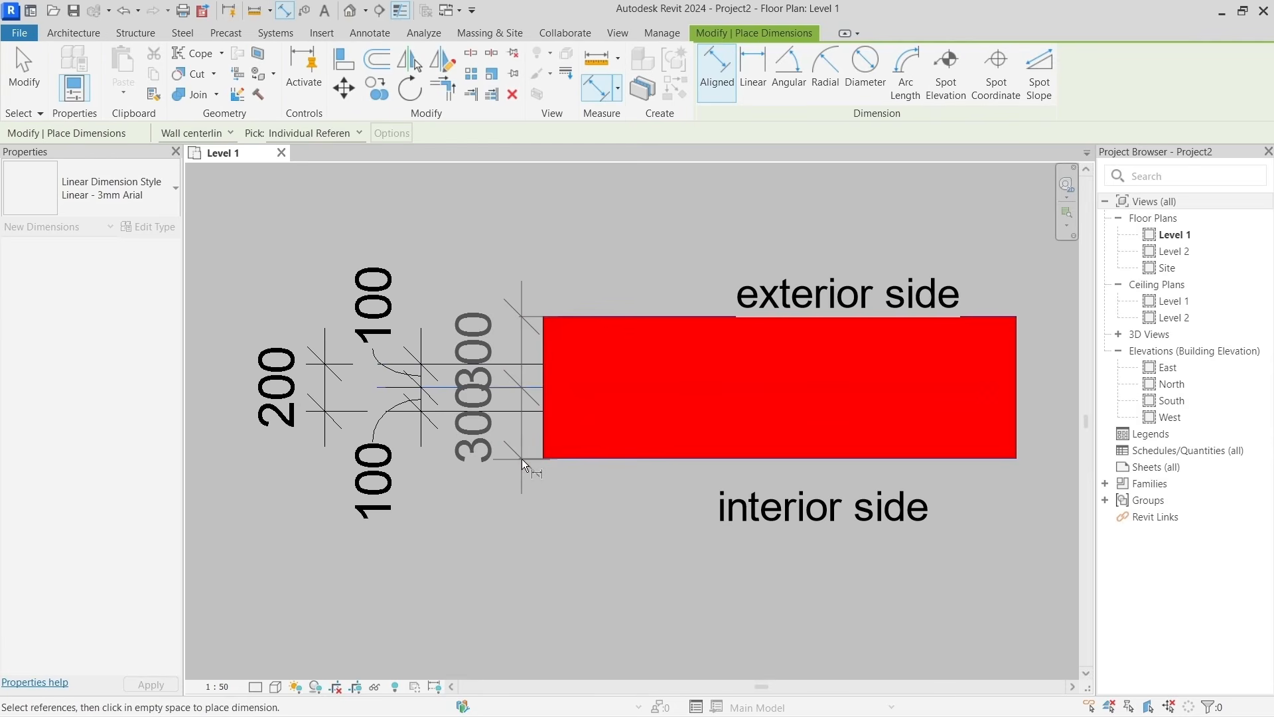
key("Escape")
key("Escape")
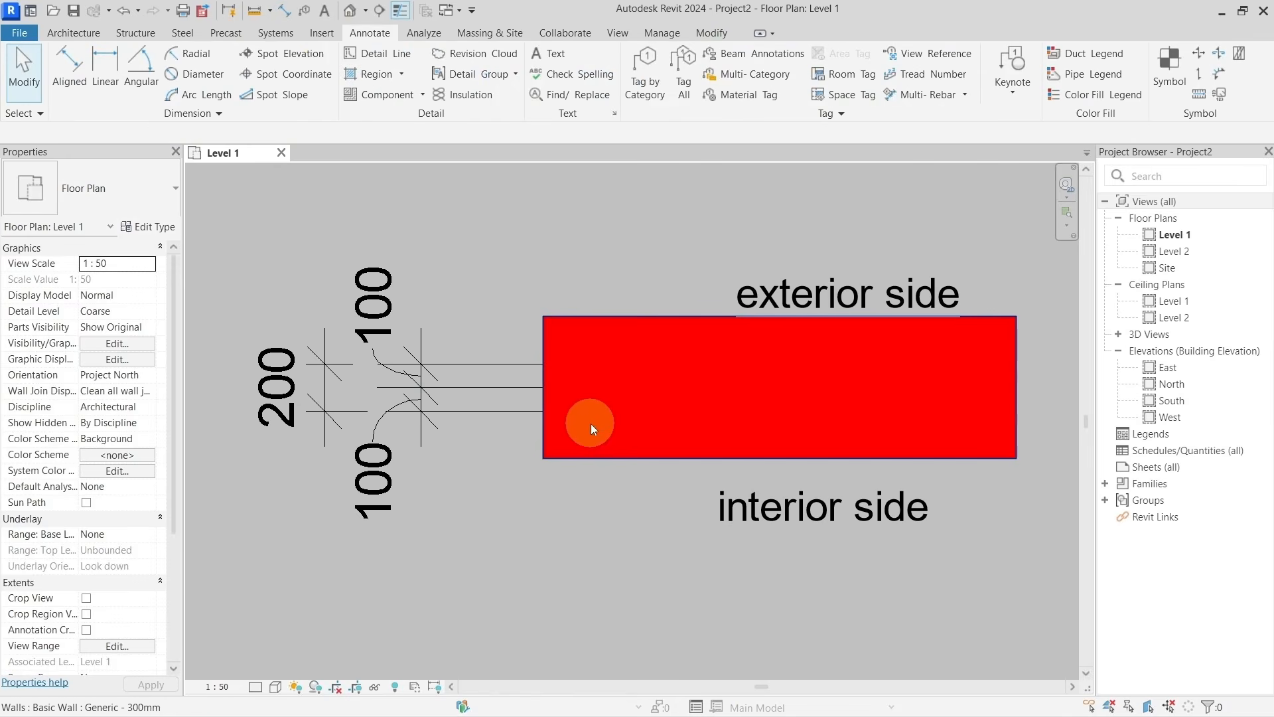
Undo the wall's type change and set its Location Line to Finish Face: Interior, matching the lower detail line.
left_click(129, 12)
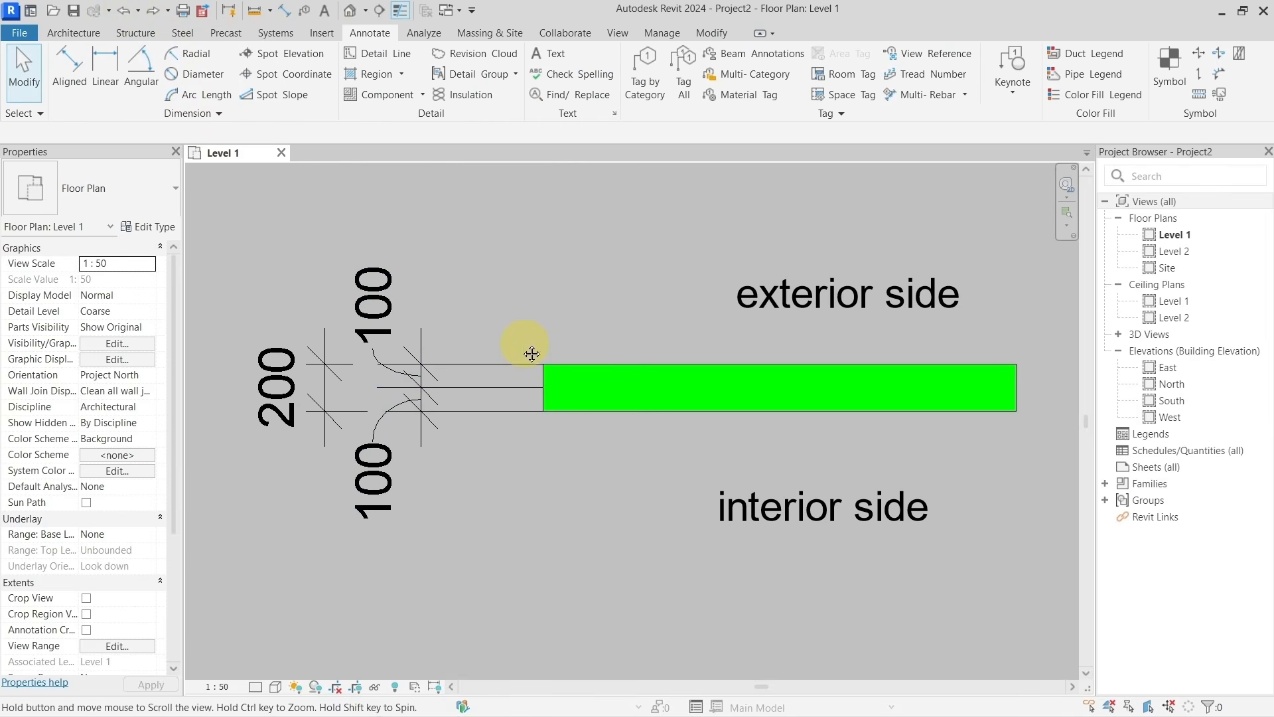
middle_click_drag(531, 343, 480, 353)
left_click(535, 384)
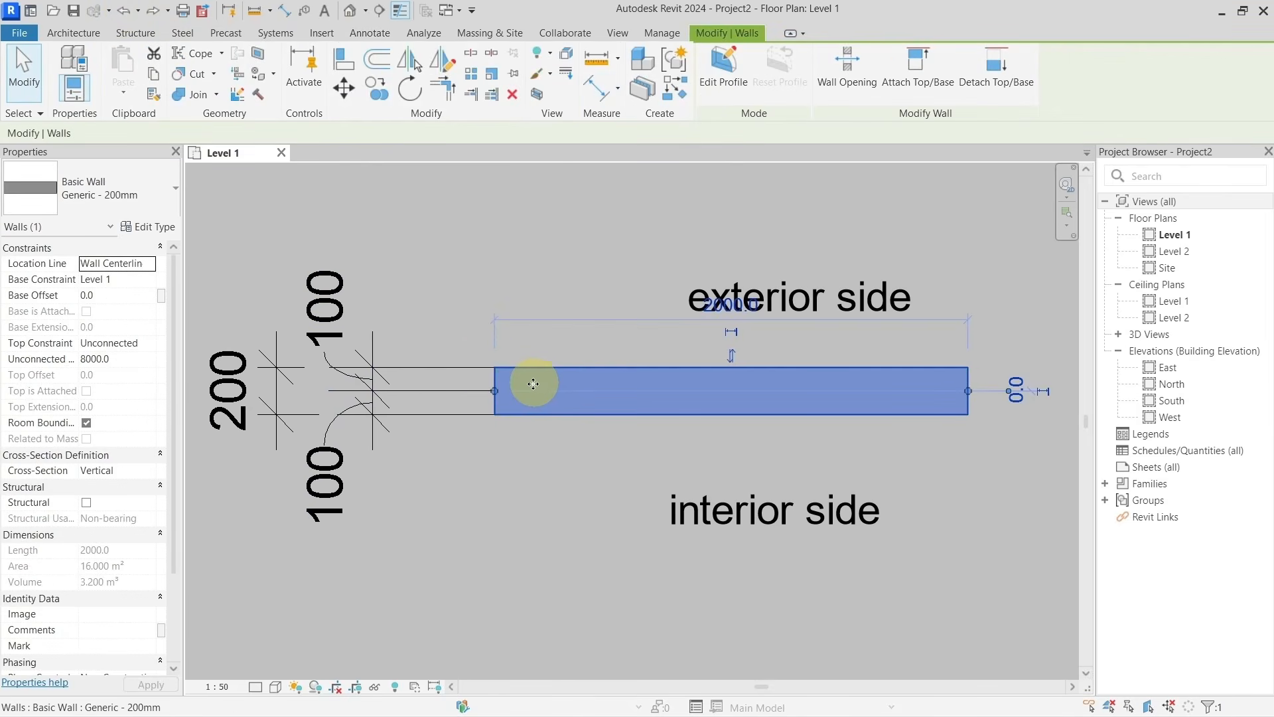
left_click(150, 264)
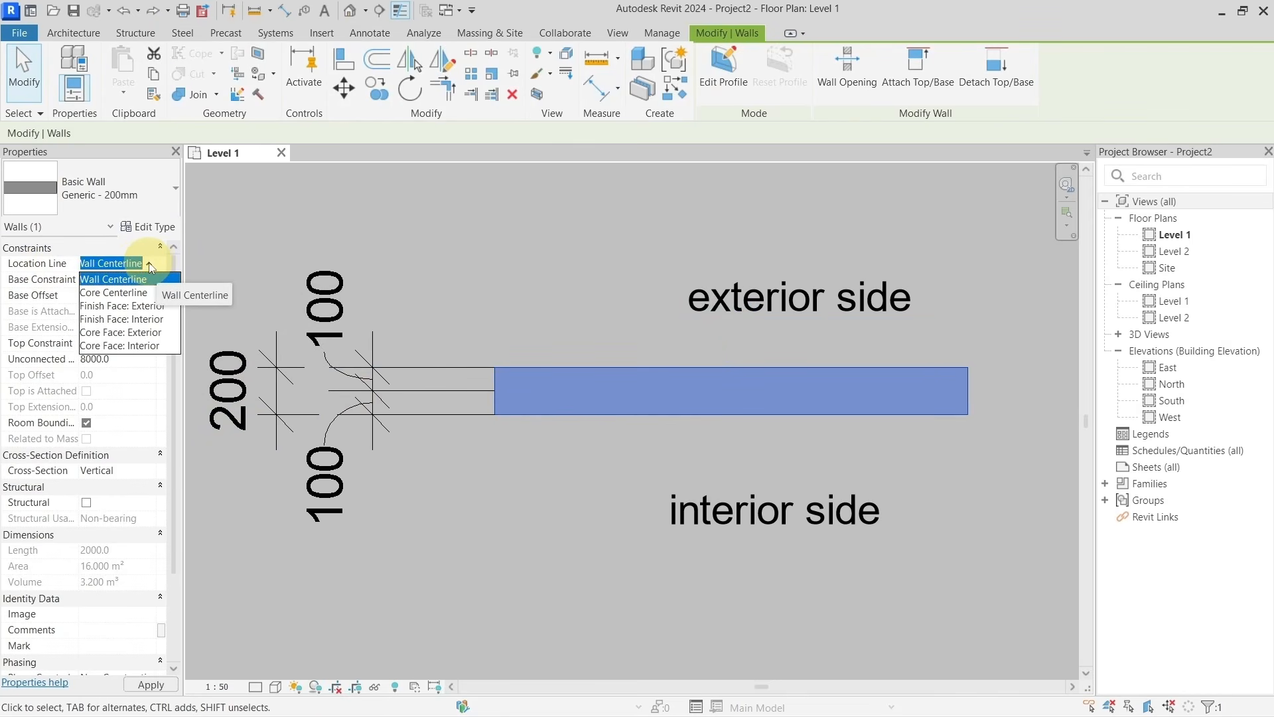
left_click(154, 319)
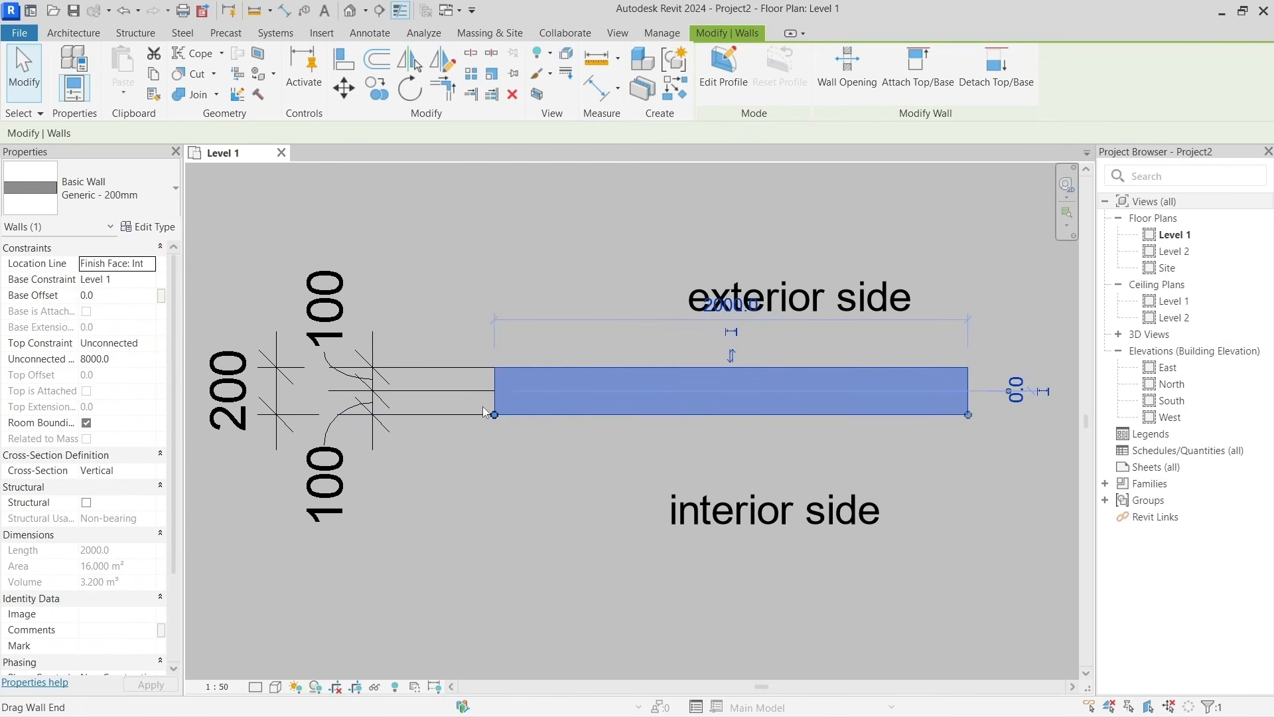
left_click(445, 418)
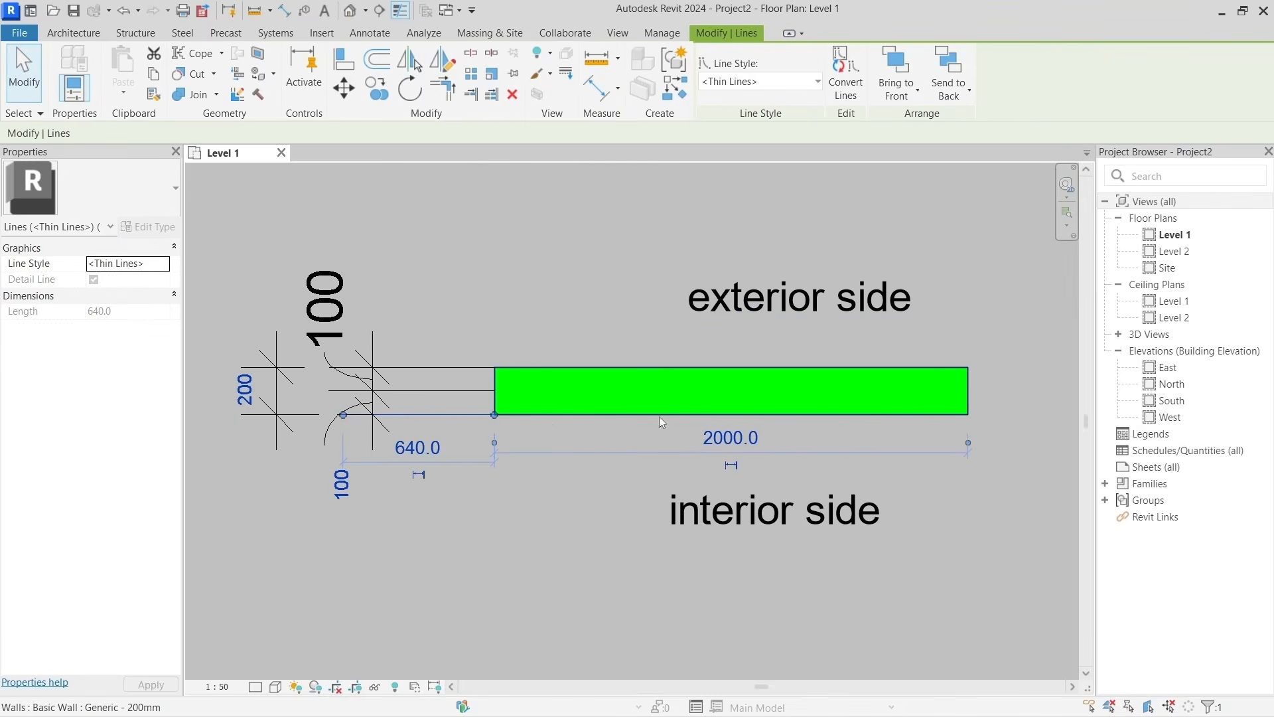
left_click(616, 515)
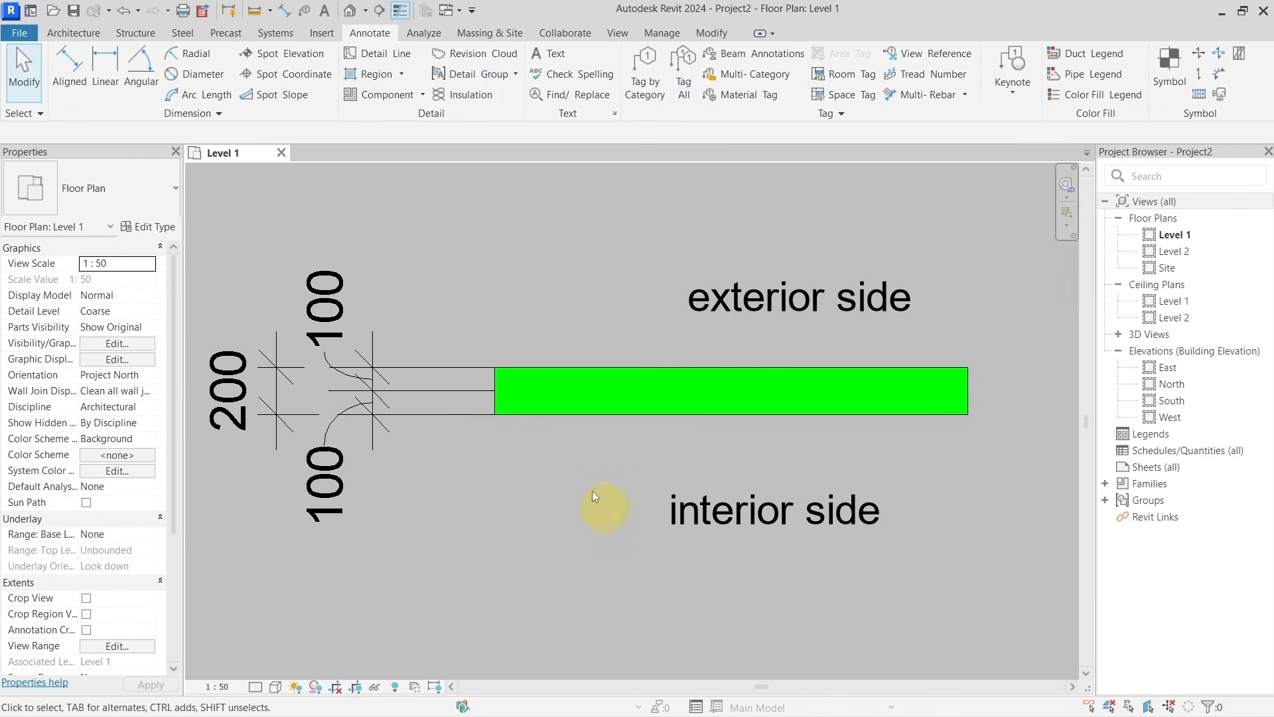
Change the interior-face-located wall's type to Generic - 300mm, and undo the change.
left_click(552, 400)
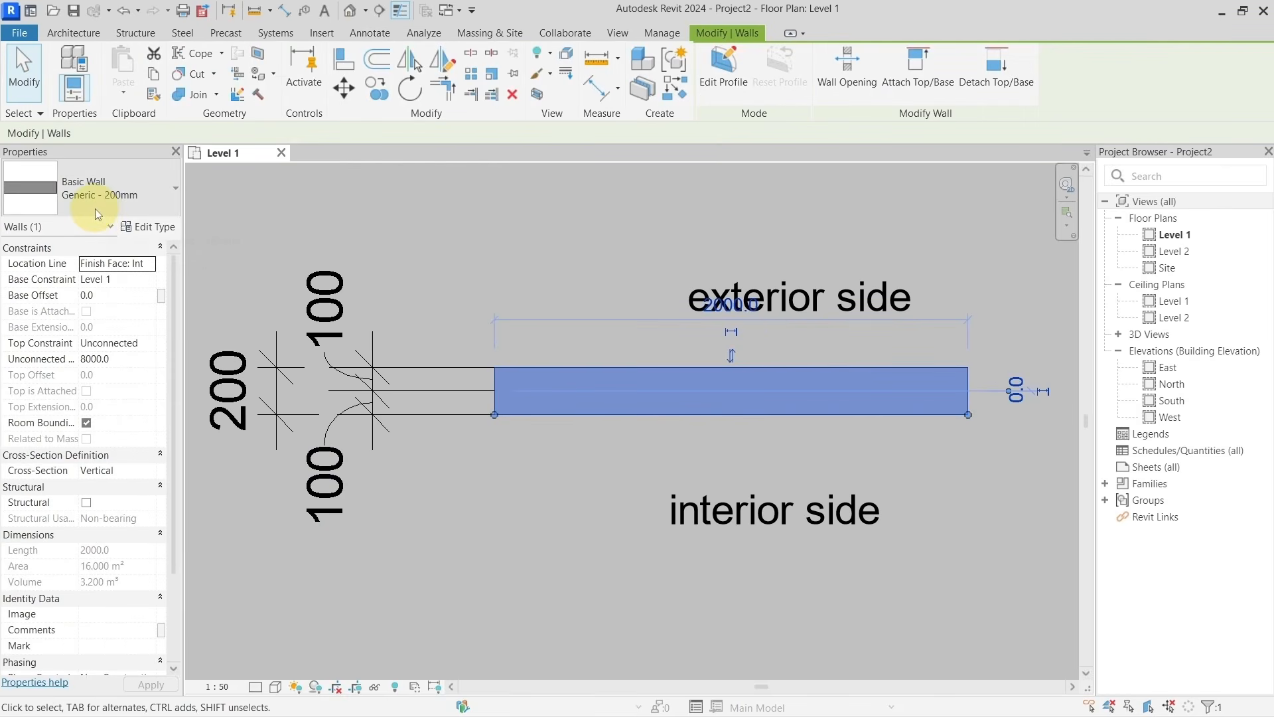
left_click(132, 196)
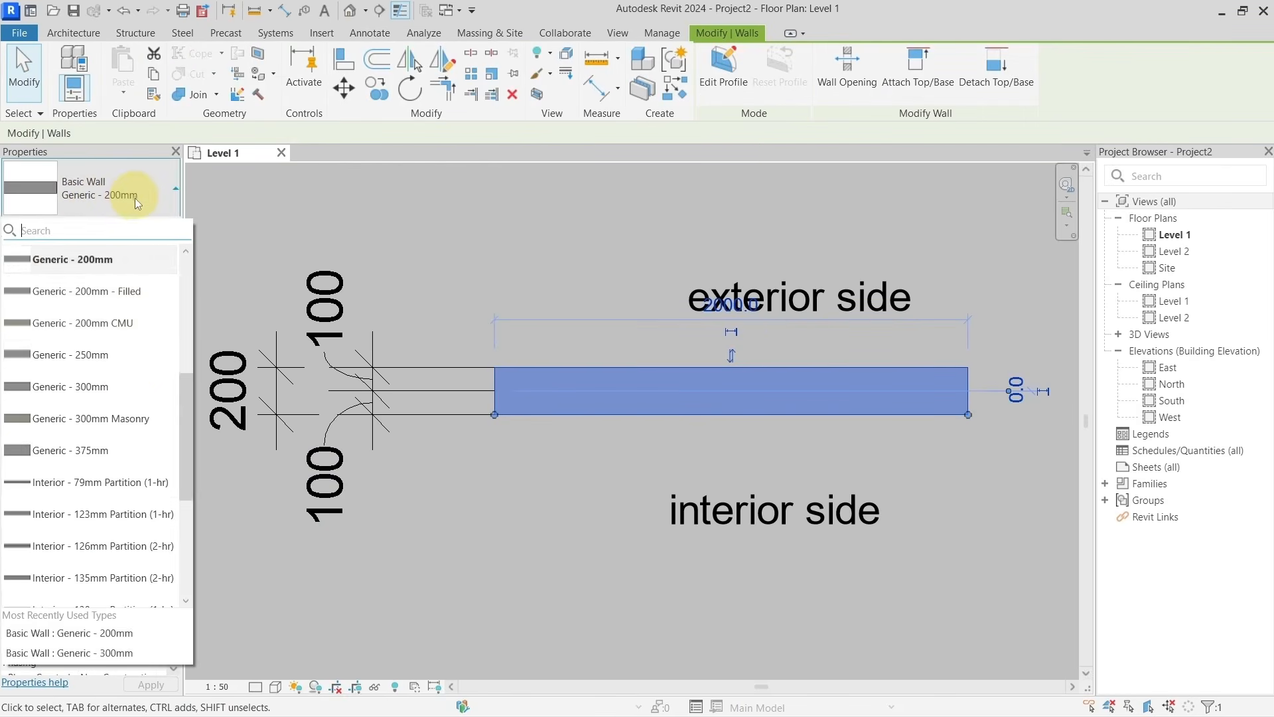
left_click(122, 390)
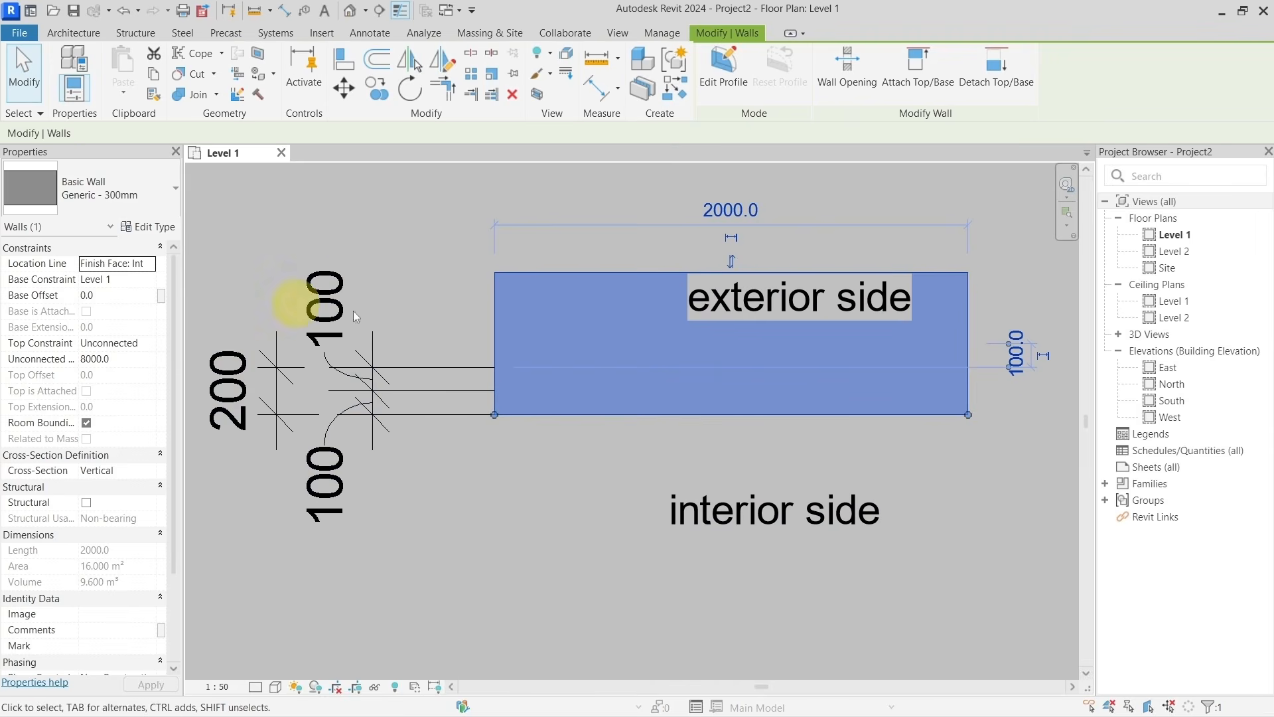
left_click(124, 18)
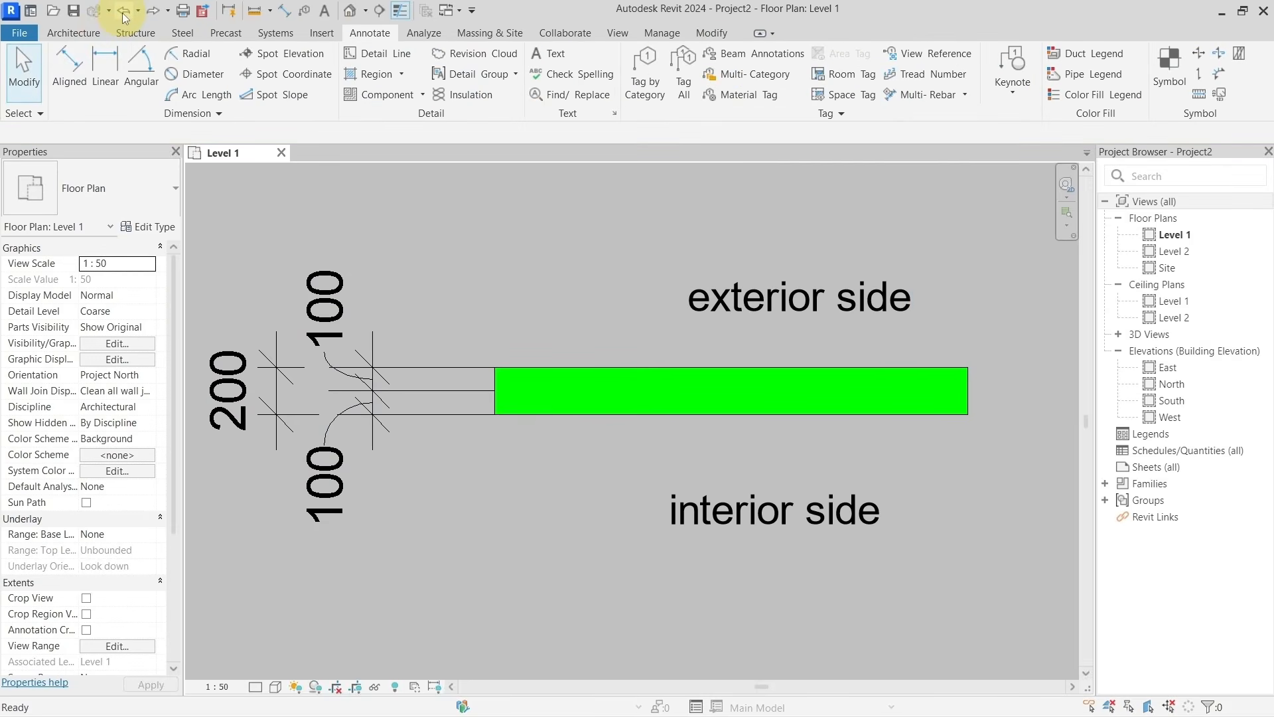
Set the wall's Location Line to Finish Face: Exterior and change its type to Generic - 300mm.
left_click(515, 381)
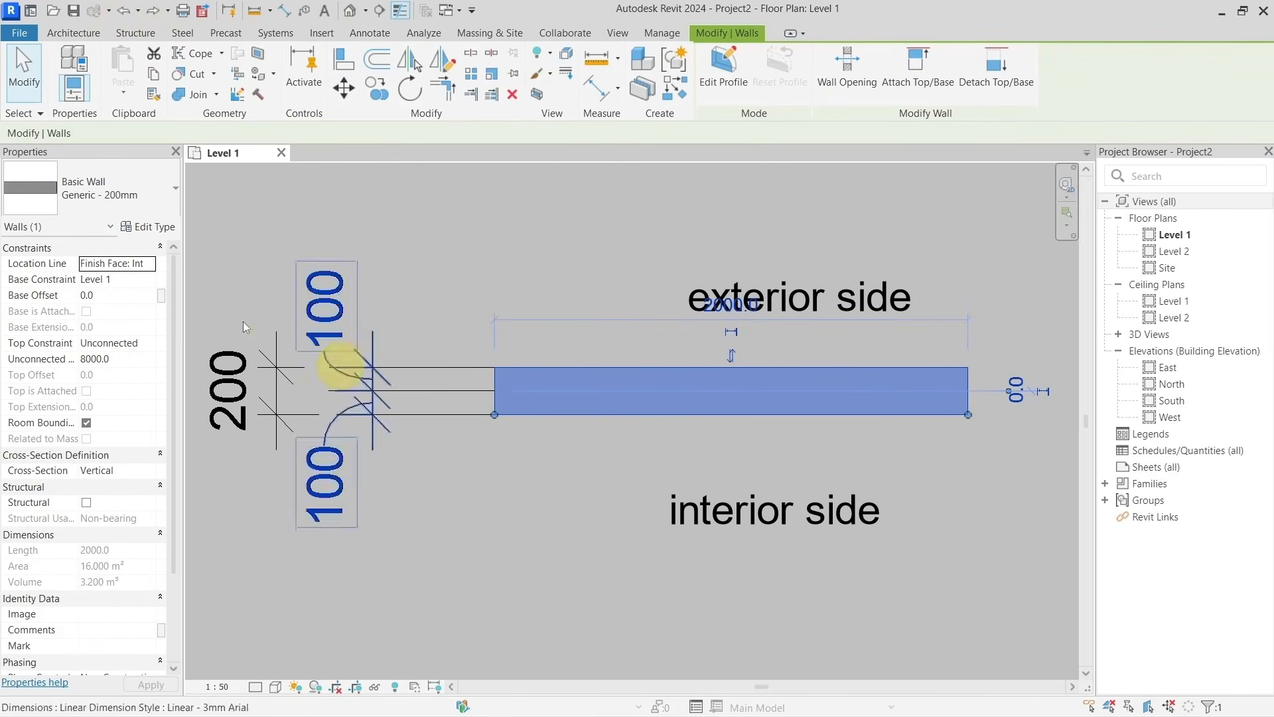
left_click(150, 263)
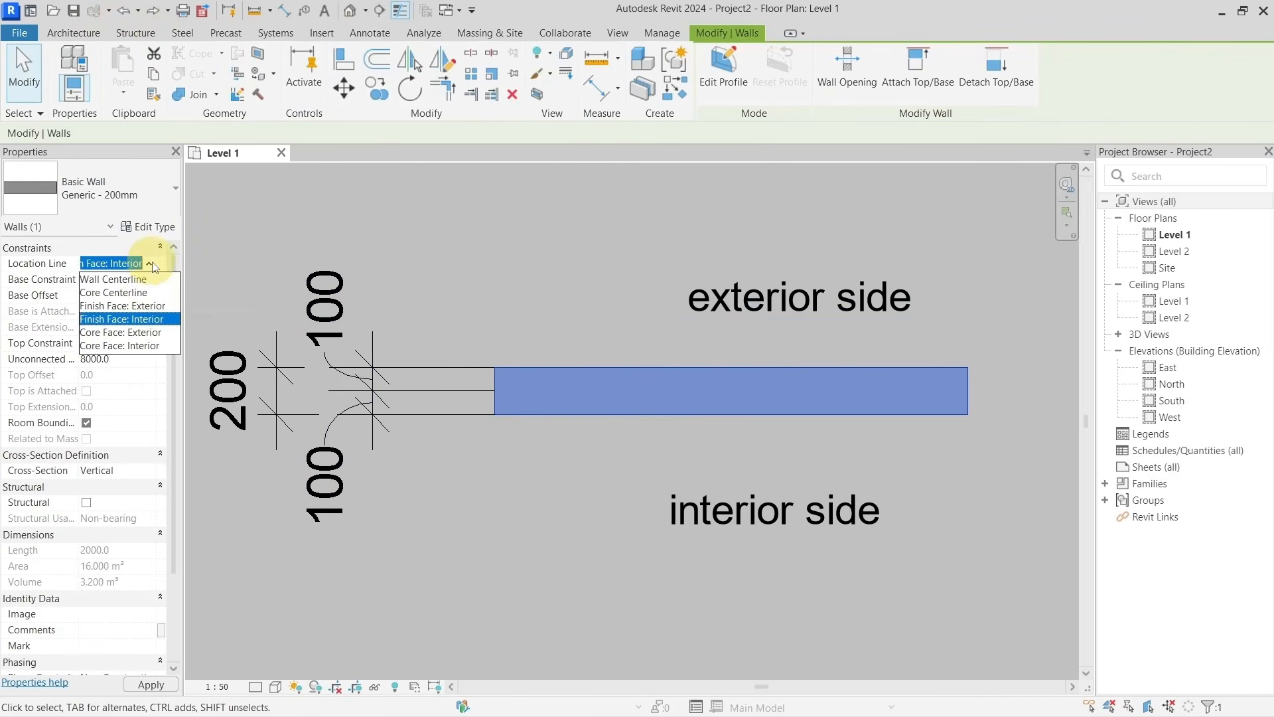
left_click(150, 306)
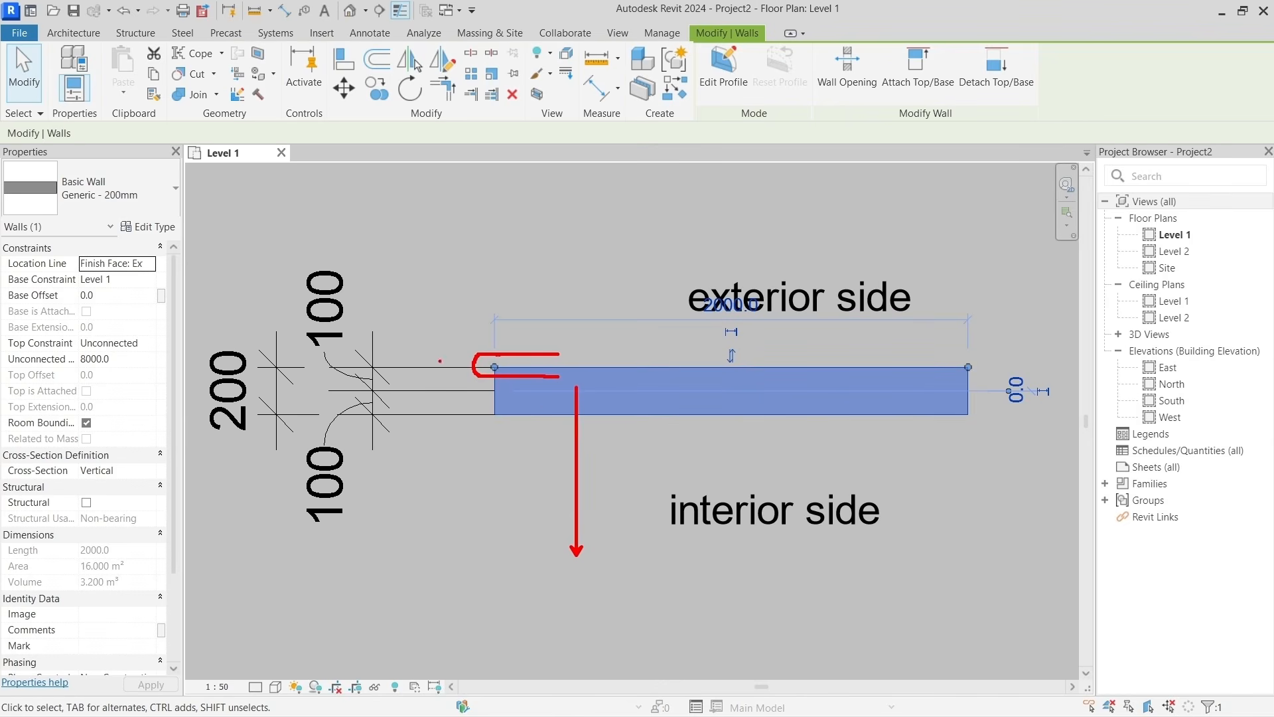
left_click(98, 206)
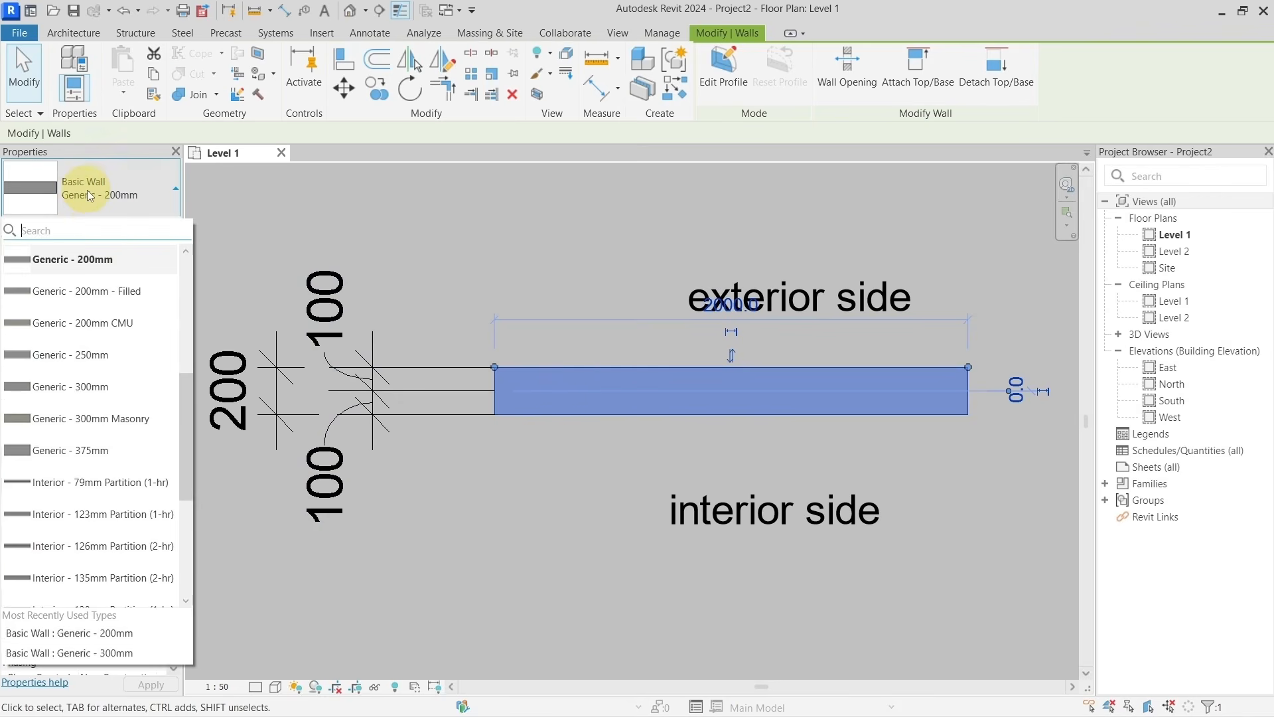
left_click(124, 385)
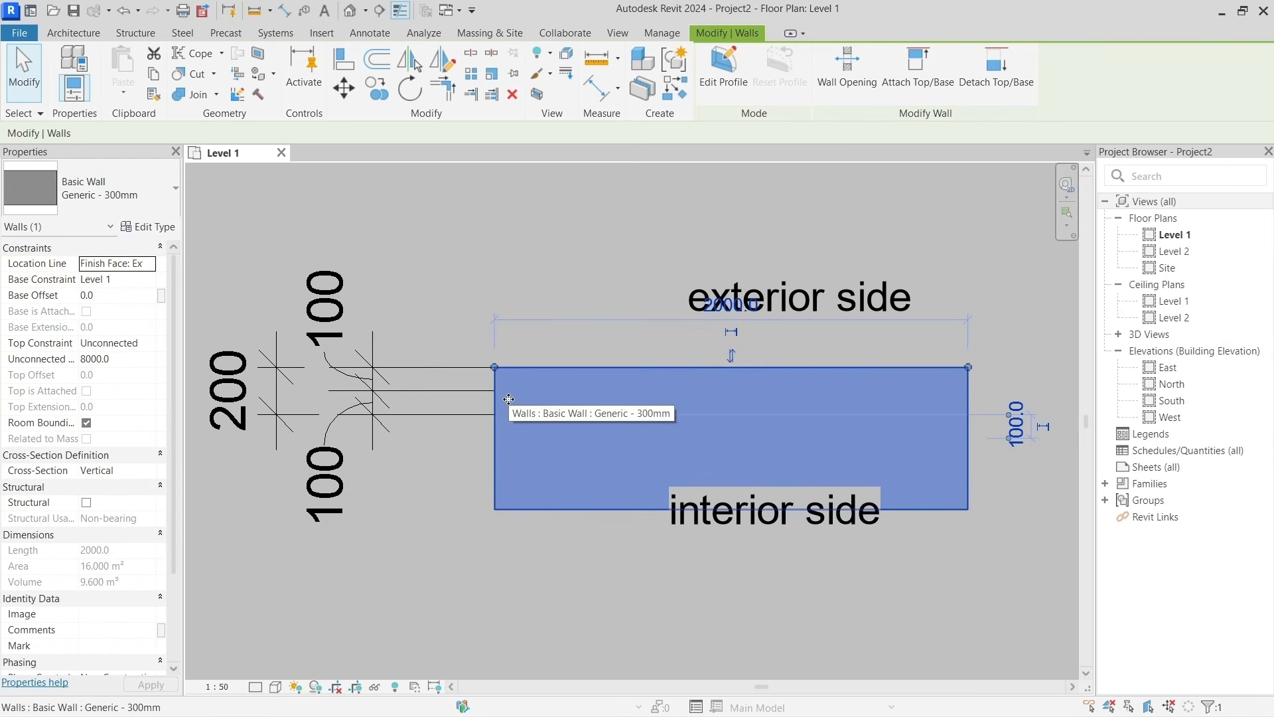
Draw a detail line rectangle about 3700 by 3200 mm in the empty area below the labelled wall.
scroll(508, 399, "down", 6)
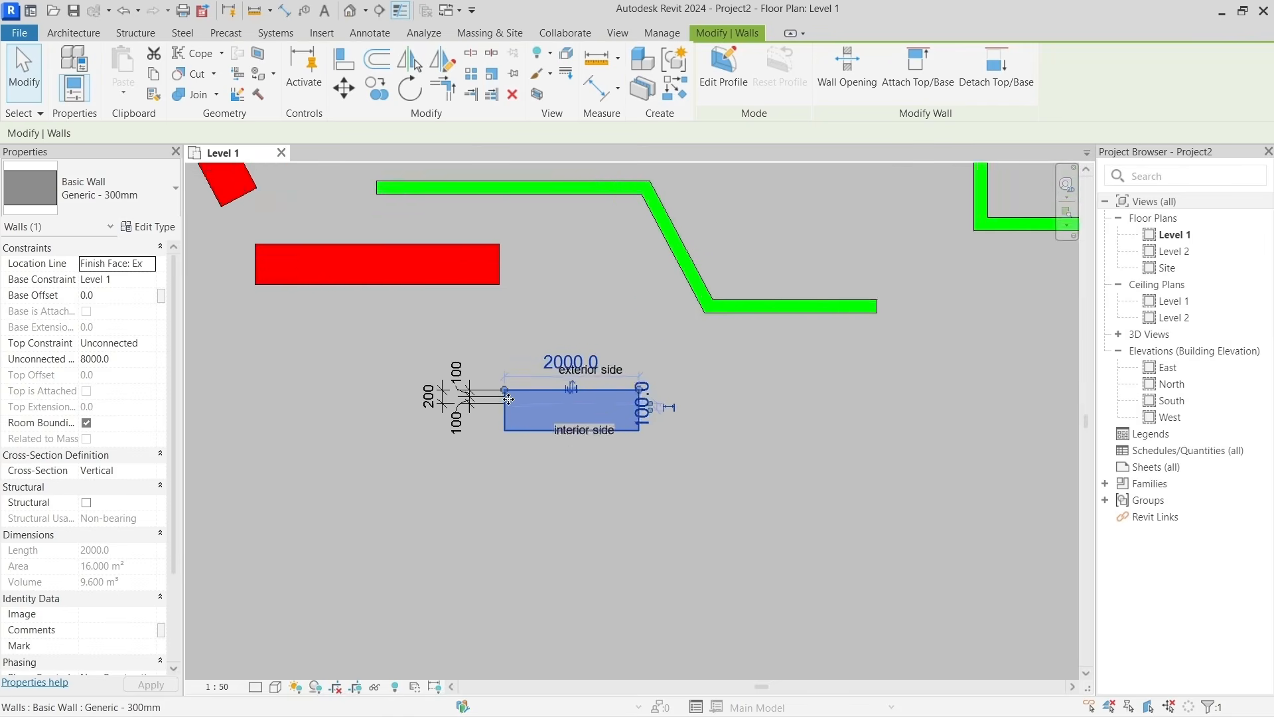
middle_click_drag(487, 433, 615, 266)
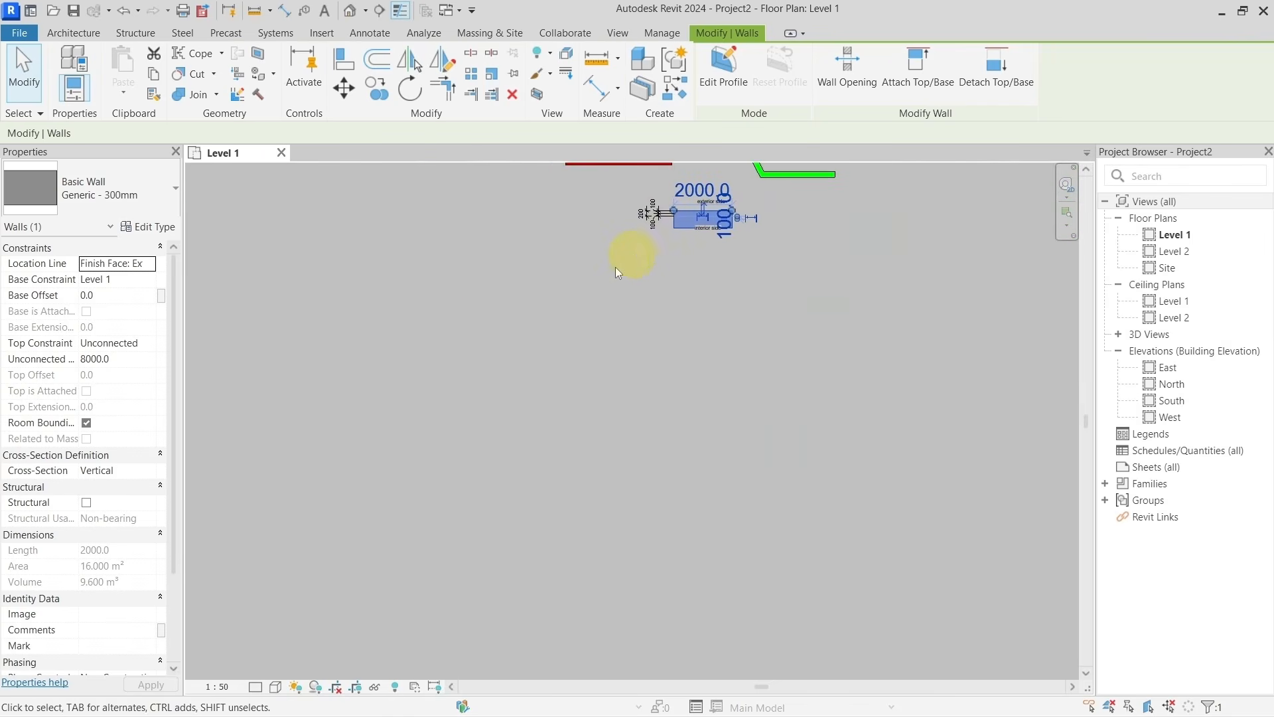
scroll(584, 289, "up", 3)
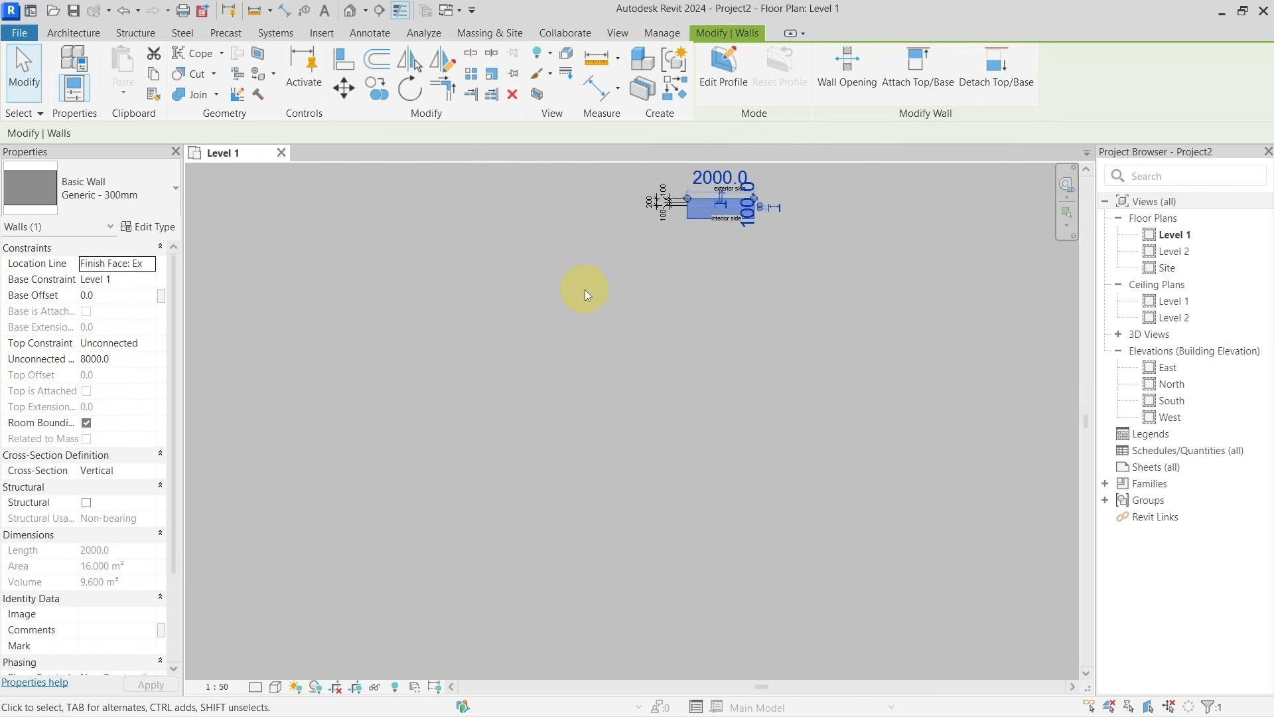
left_click(85, 37)
left_click(358, 34)
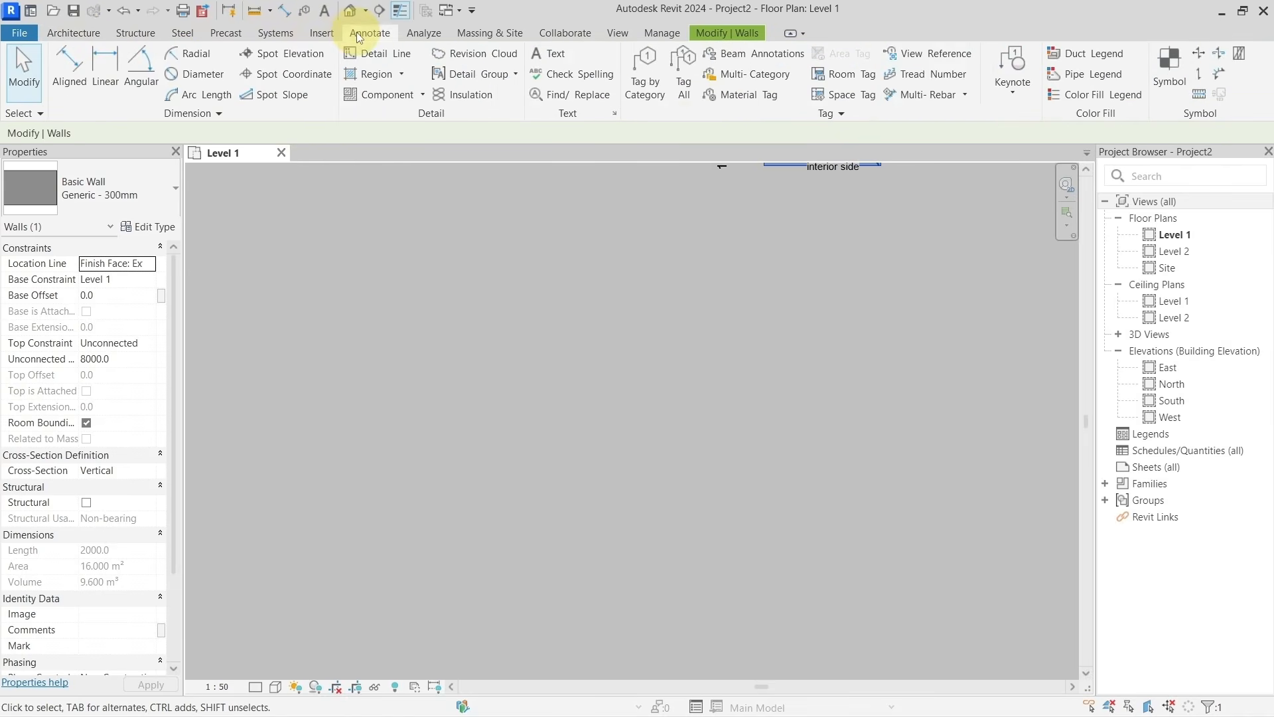
left_click(374, 52)
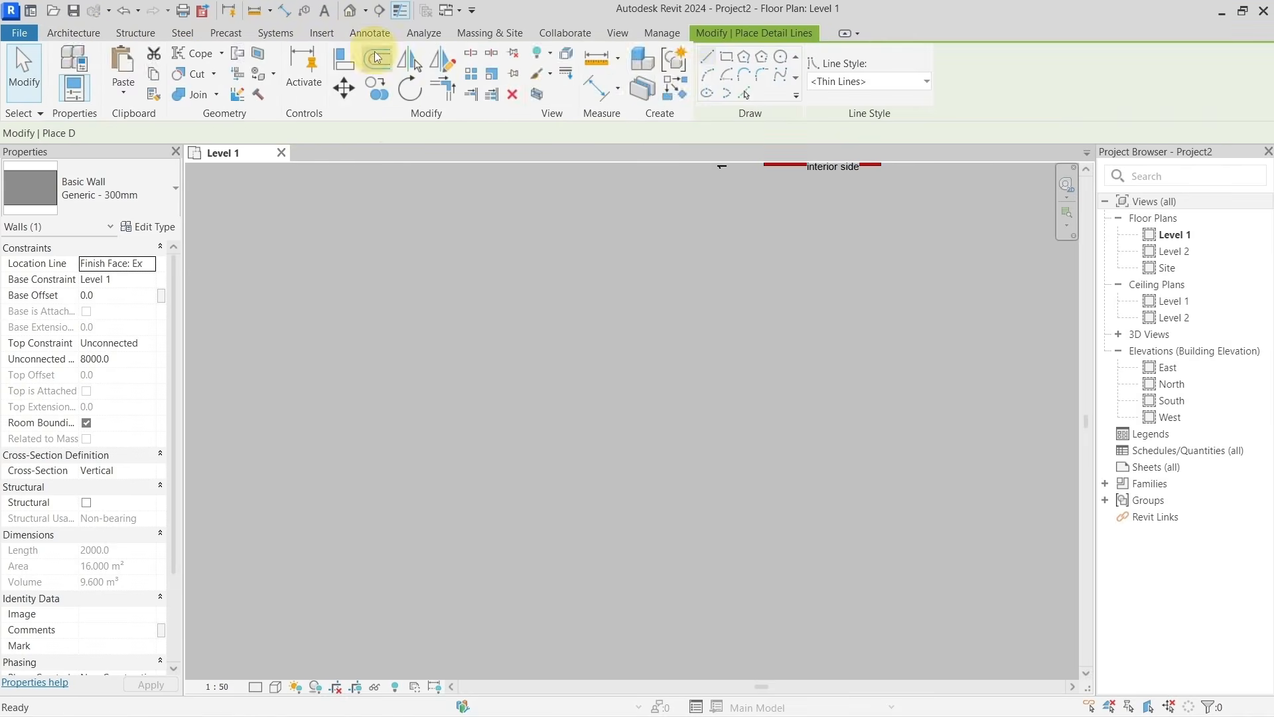
left_click(727, 56)
left_click(430, 343)
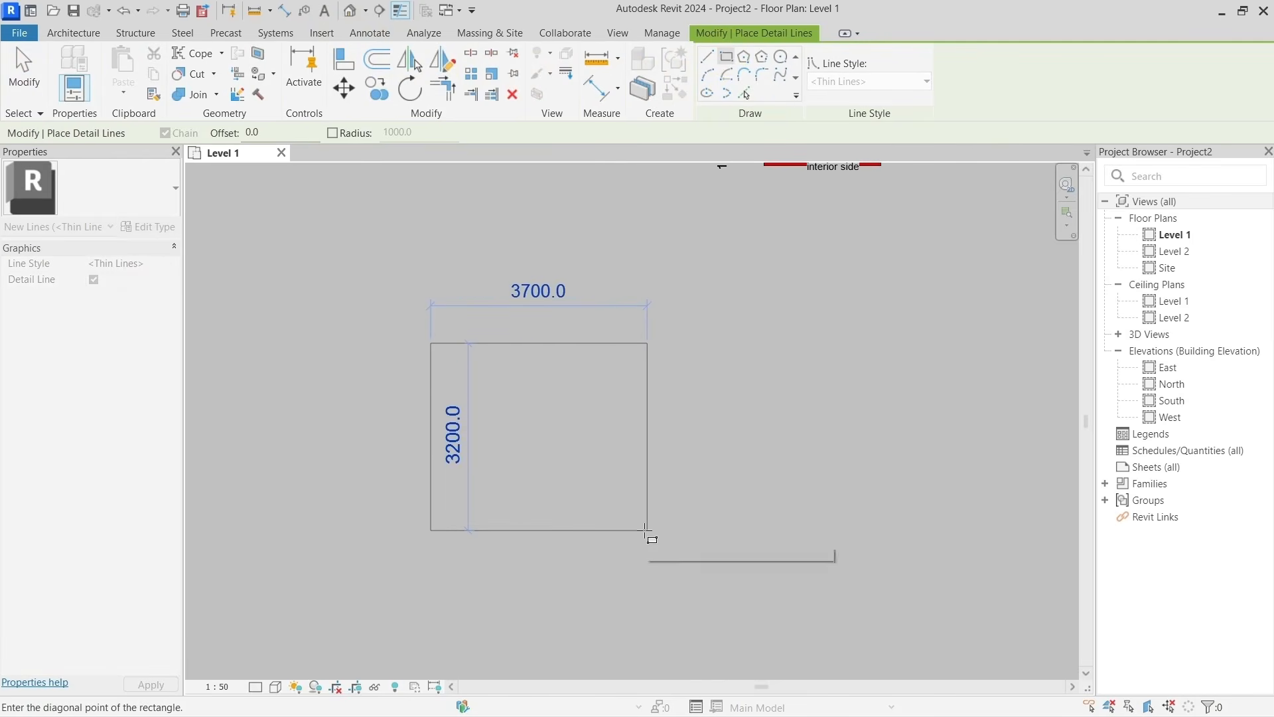
left_click(648, 531)
scroll(611, 529, "up", 1)
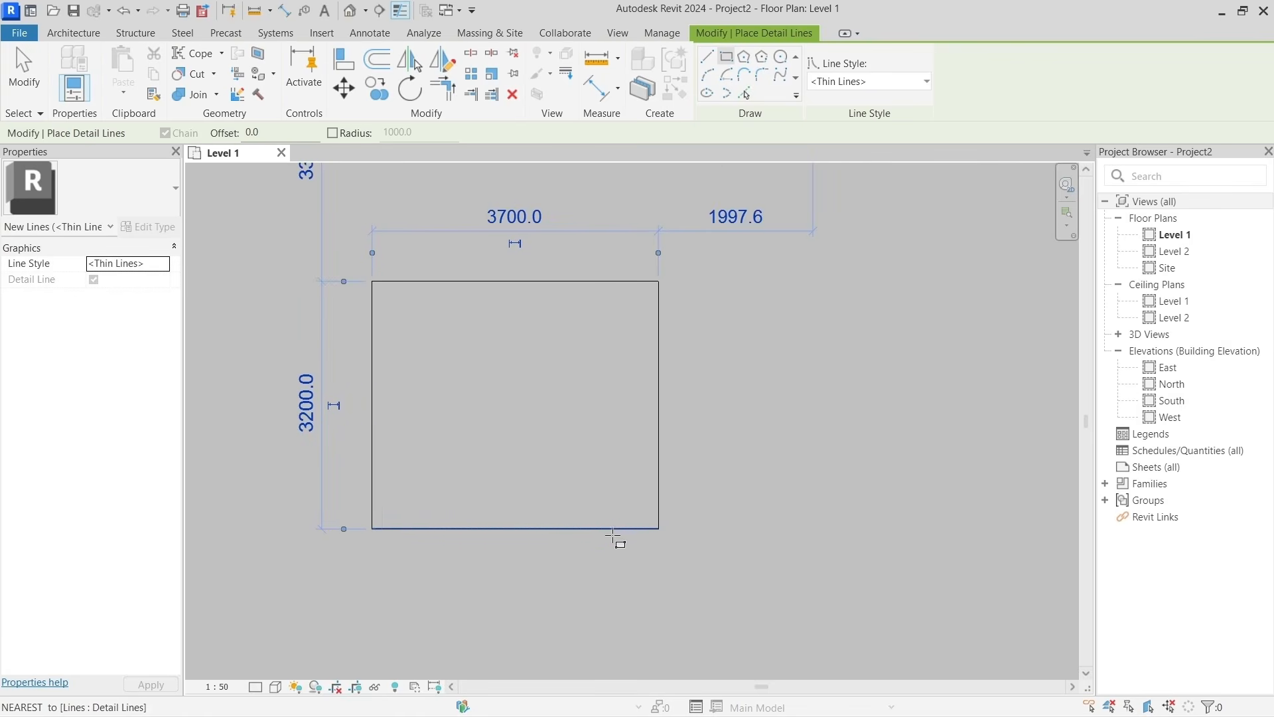
key("Escape")
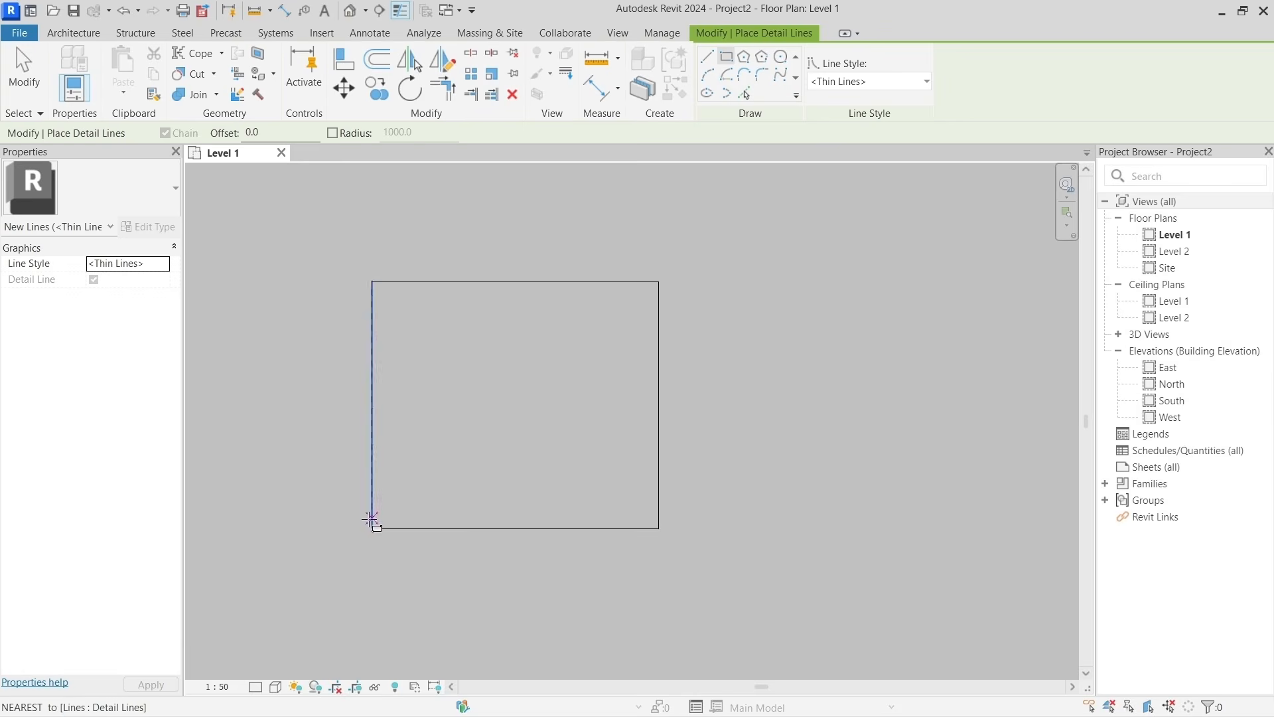
key("Escape")
left_click(511, 417)
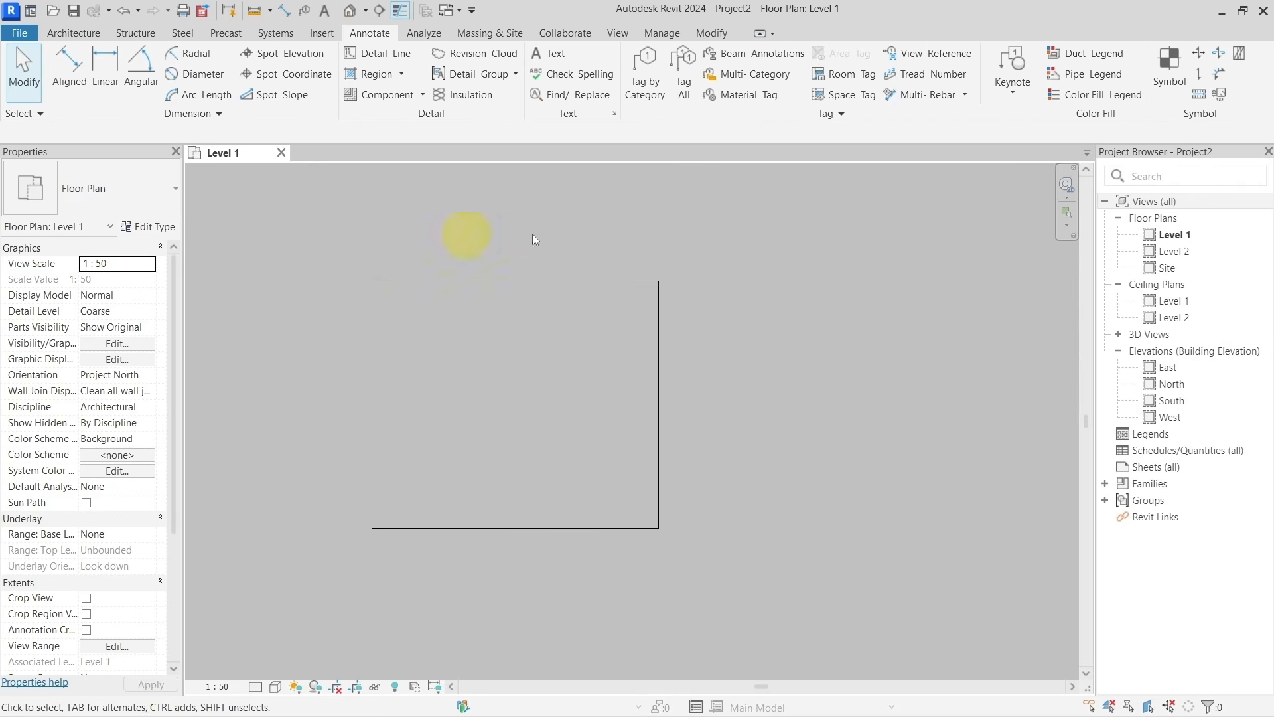
Start placing Generic - 200mm walls with the rectangle draw shape.
left_click(80, 33)
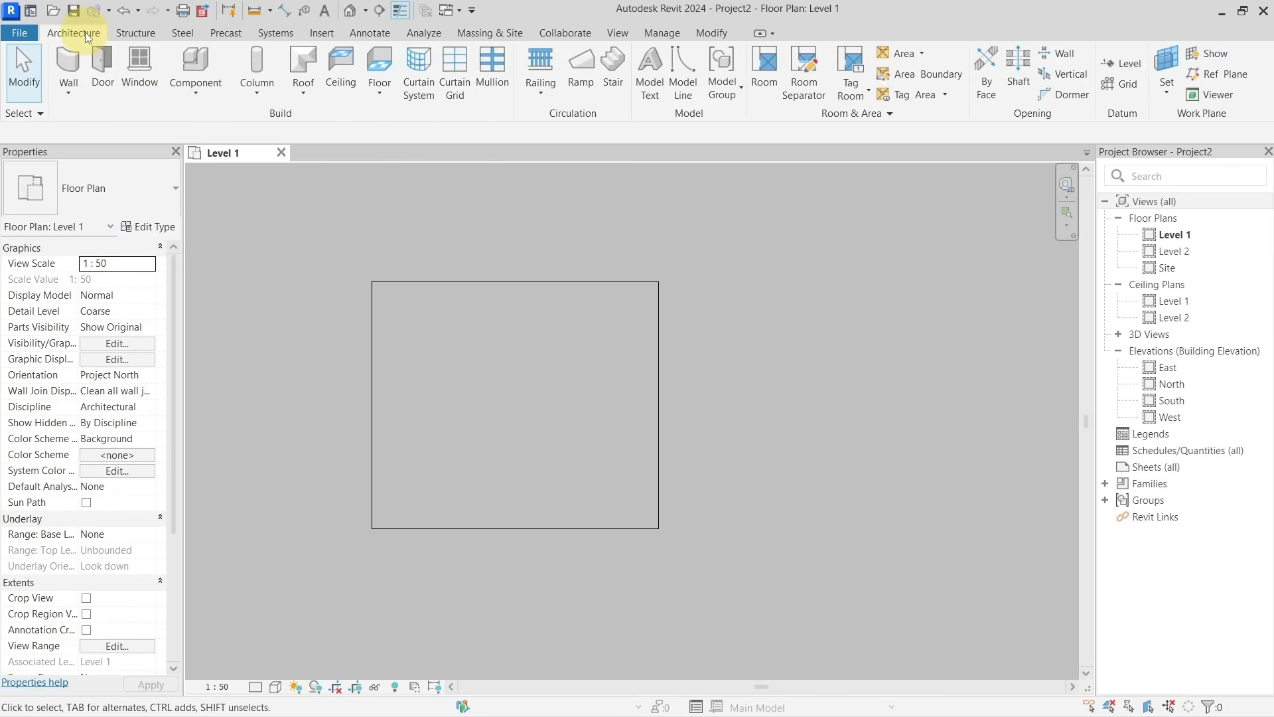
left_click(65, 64)
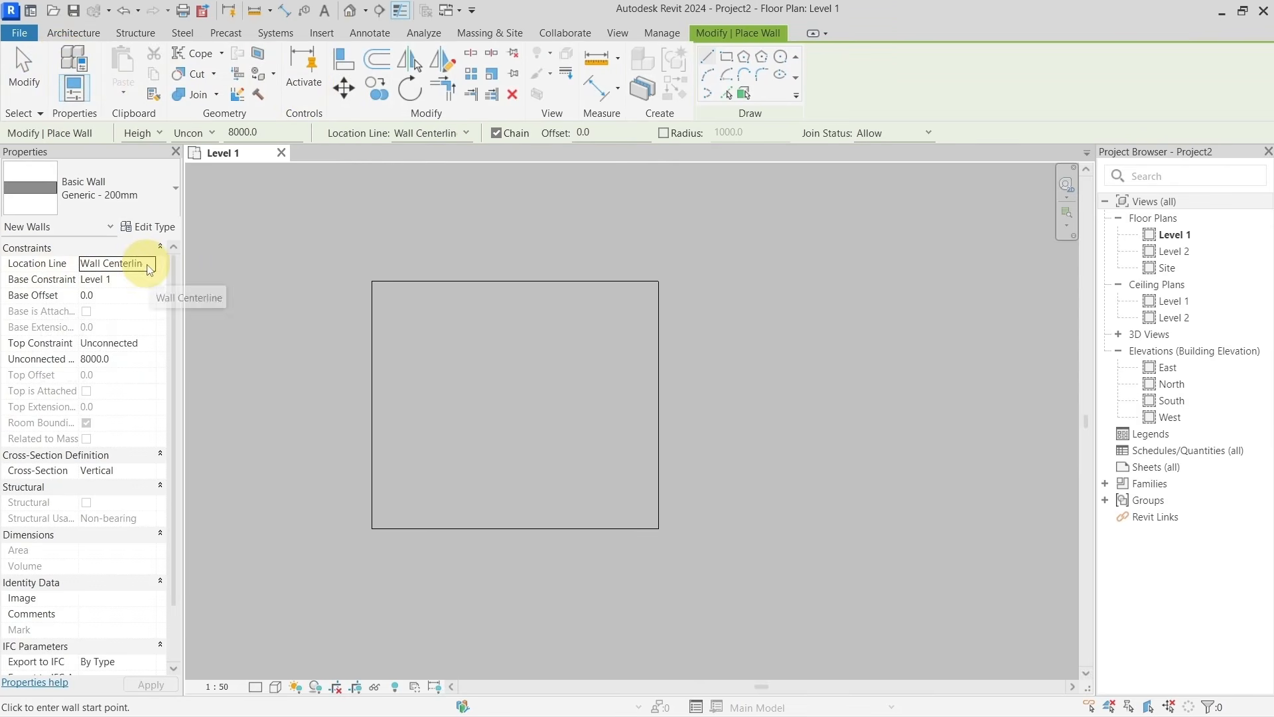
left_click(729, 58)
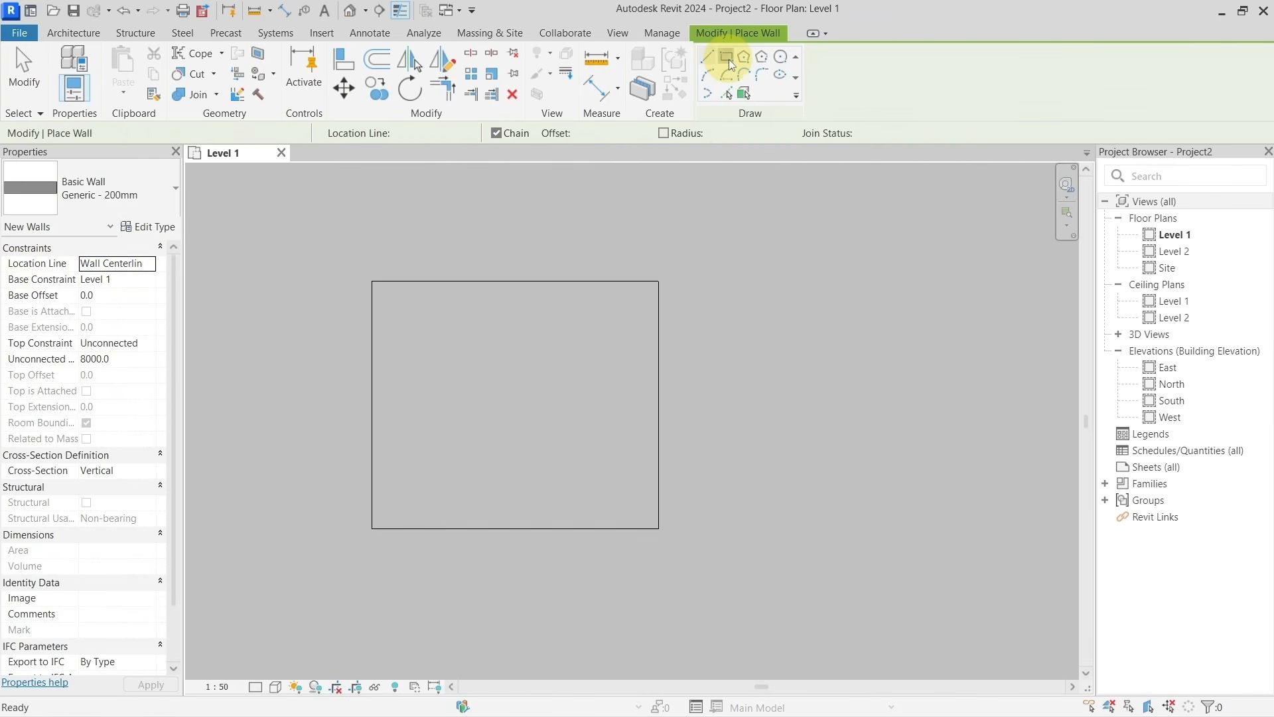
left_click(373, 282)
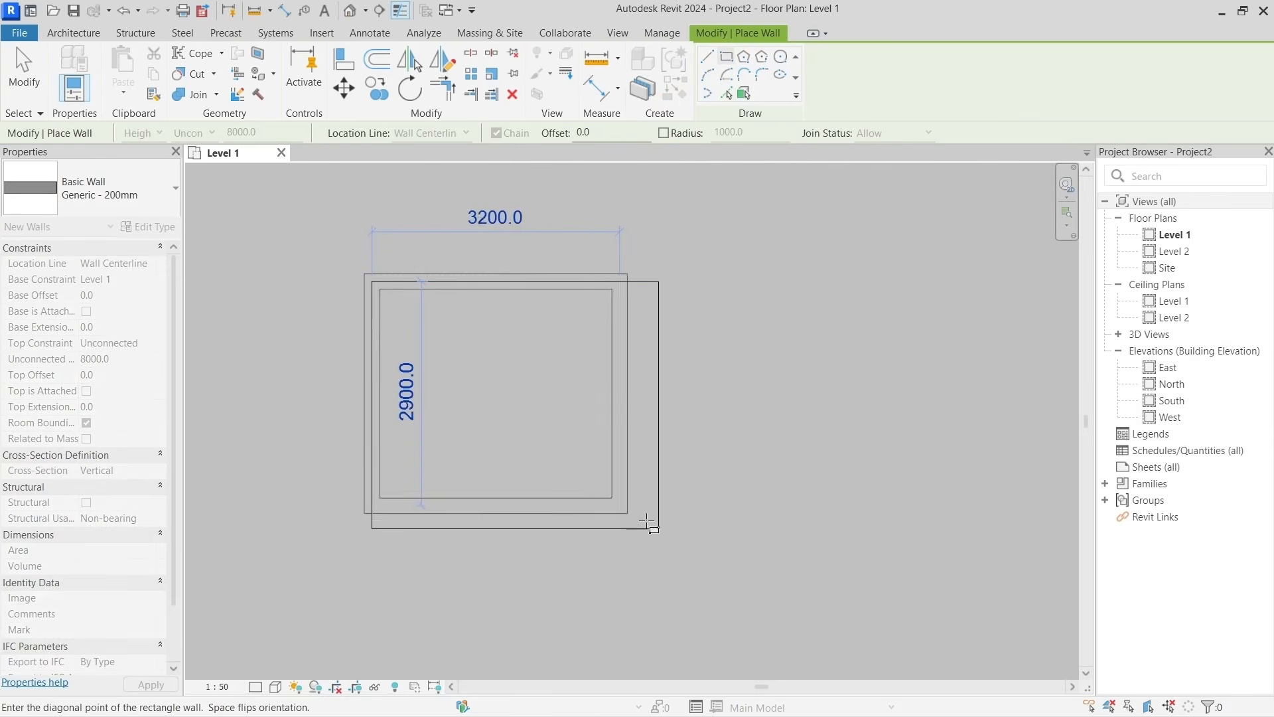
scroll(442, 349, "up", 1)
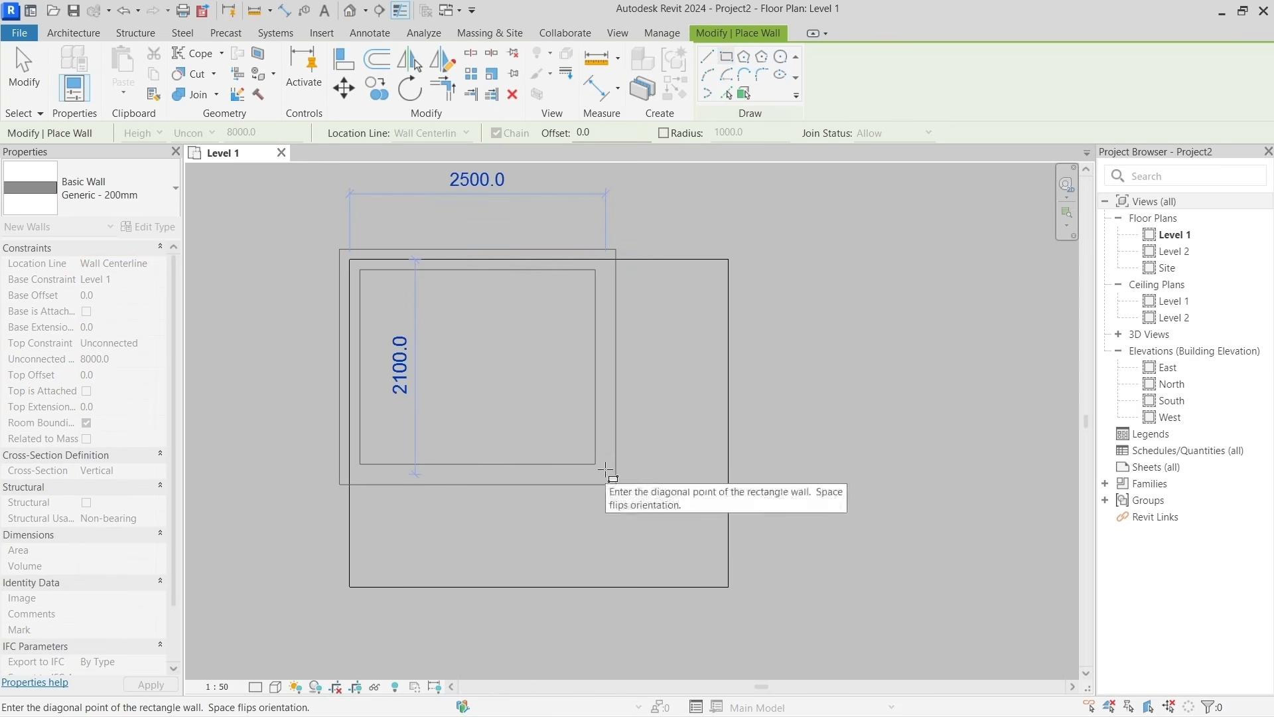
key("Escape")
scroll(502, 396, "down", 1)
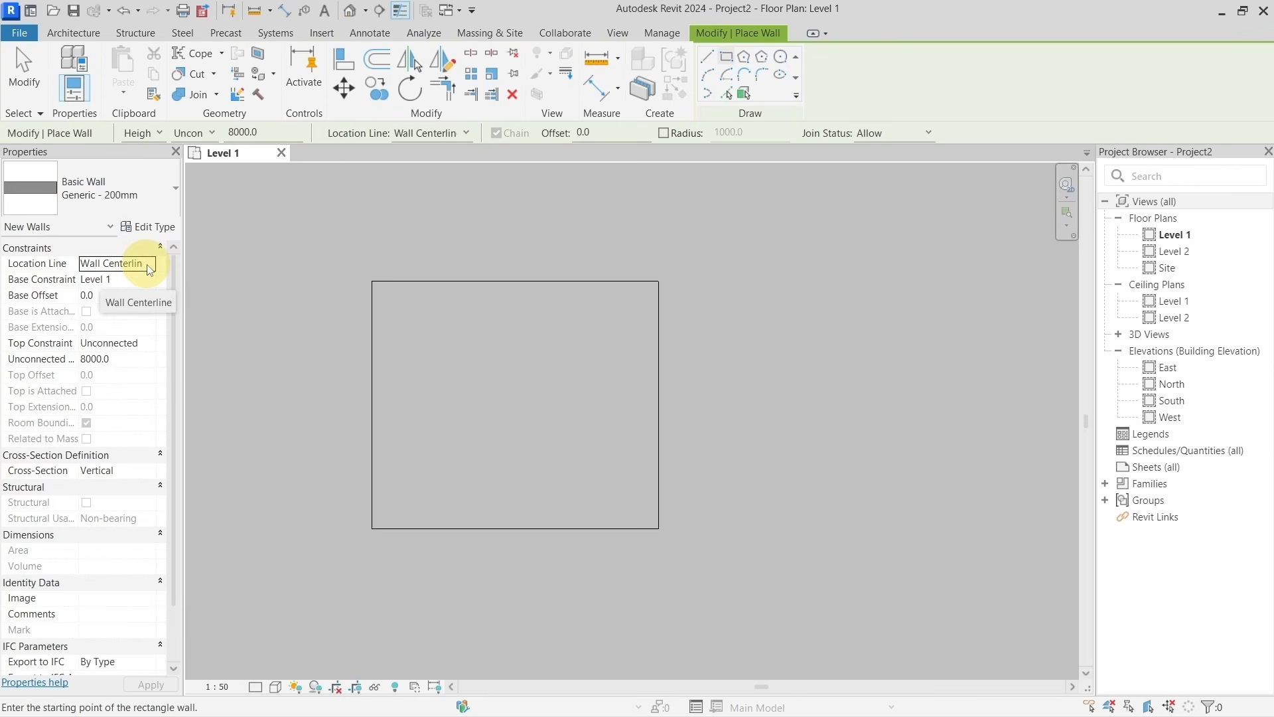
Set the new walls' Location Line to Finish Face: Interior and draw a rectangle of walls between opposite corners of the detail line rectangle.
left_click(150, 268)
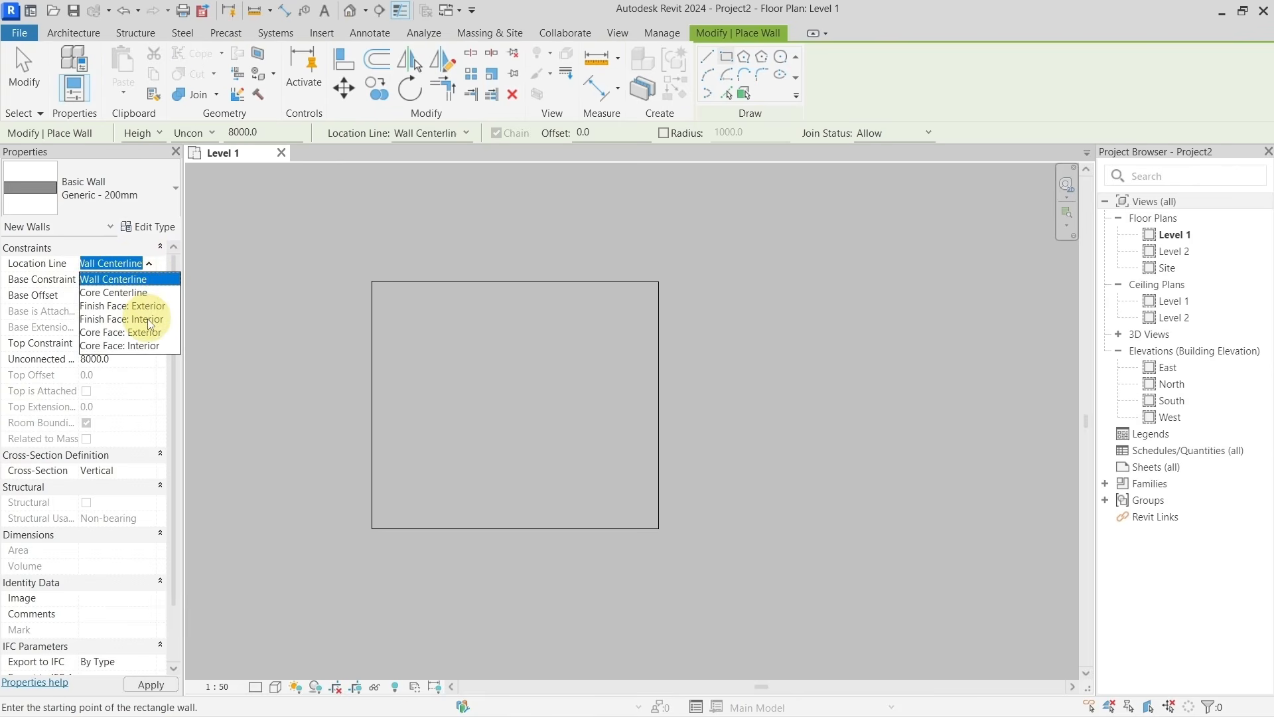
key("Escape")
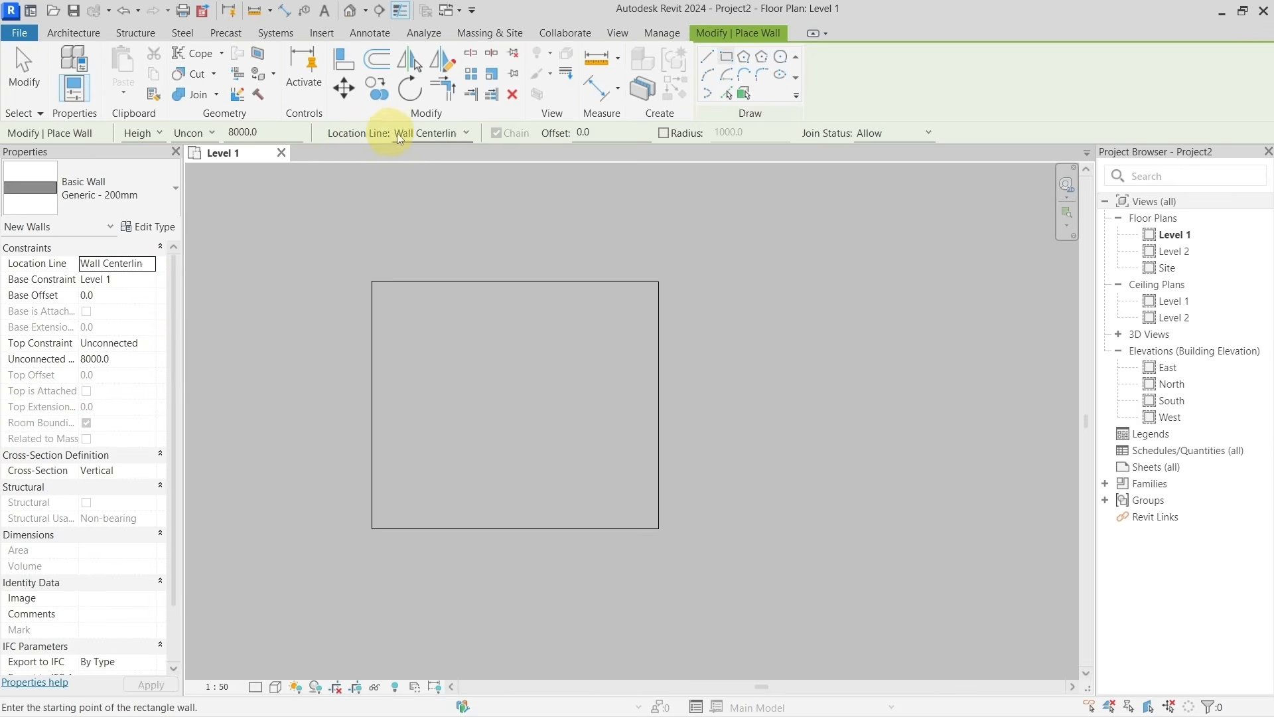
left_click(451, 134)
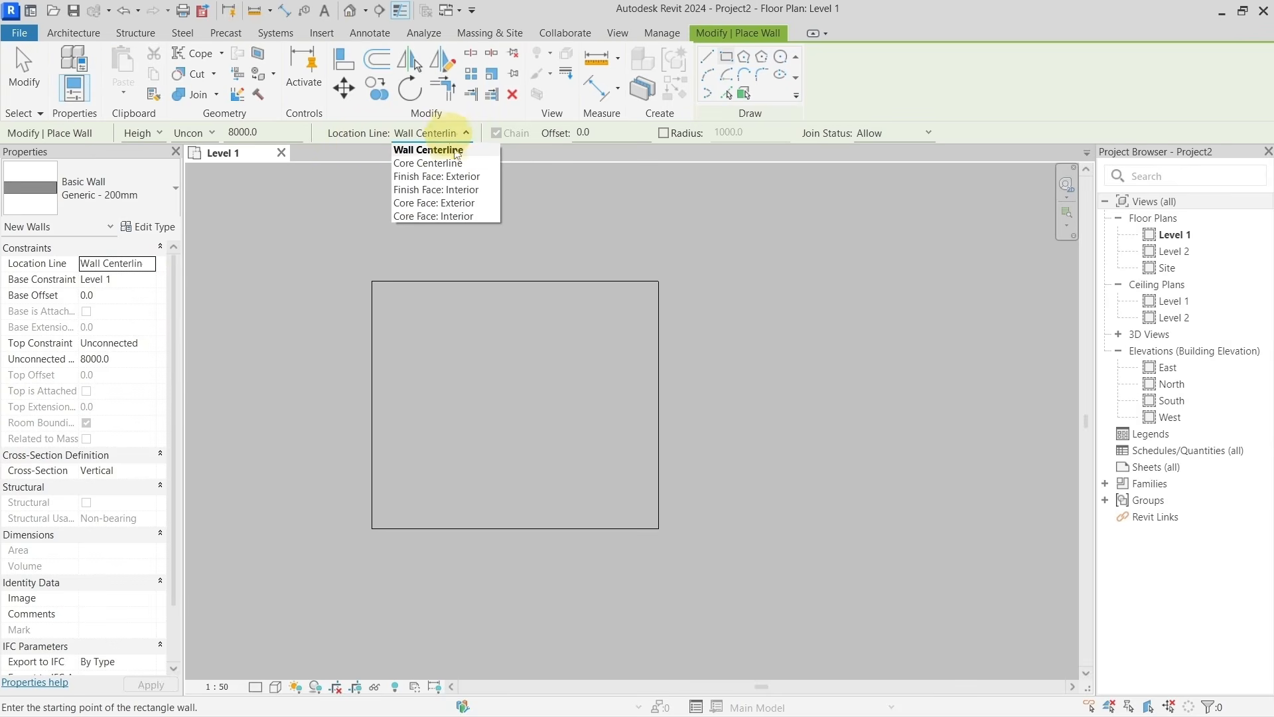
left_click(460, 191)
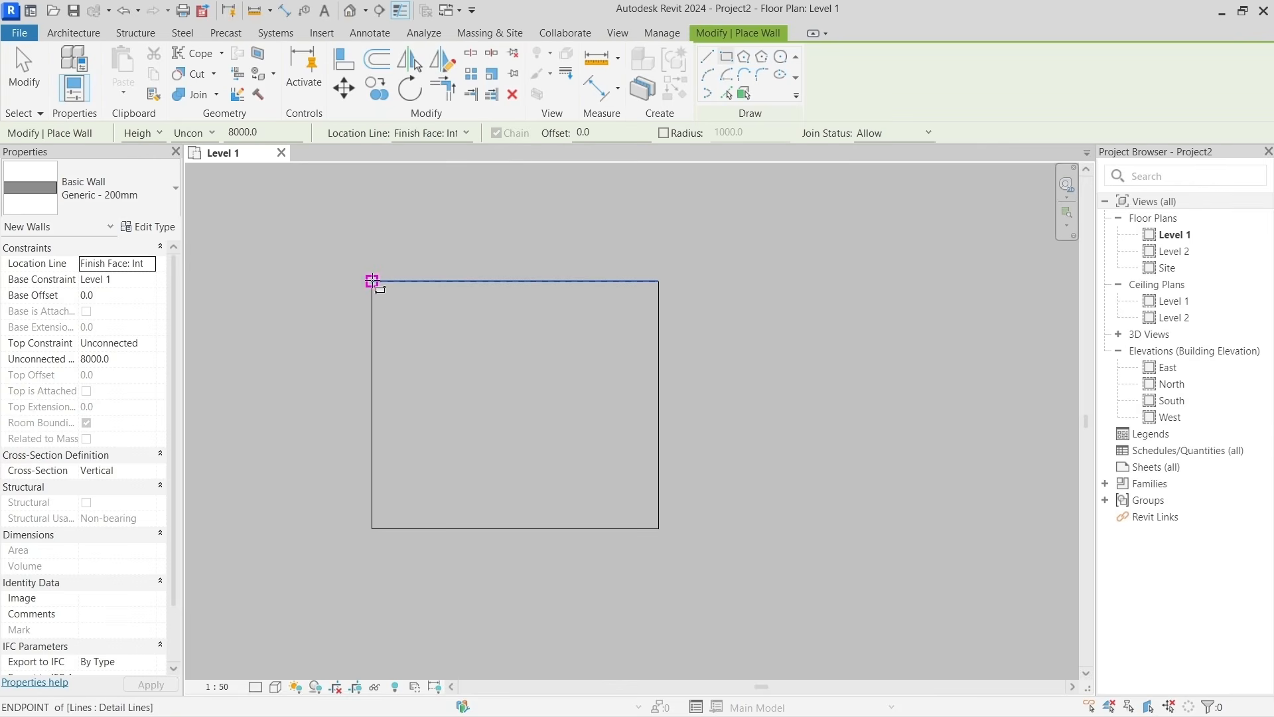
left_click(371, 281)
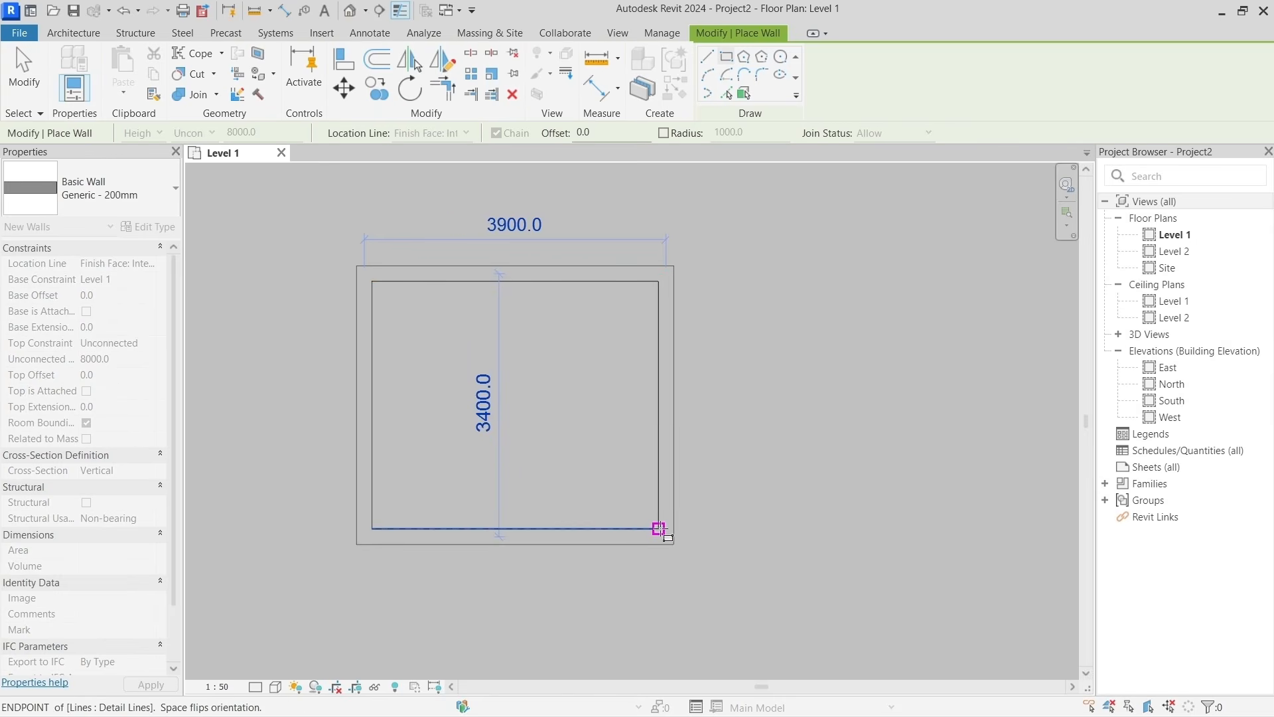
left_click(659, 529)
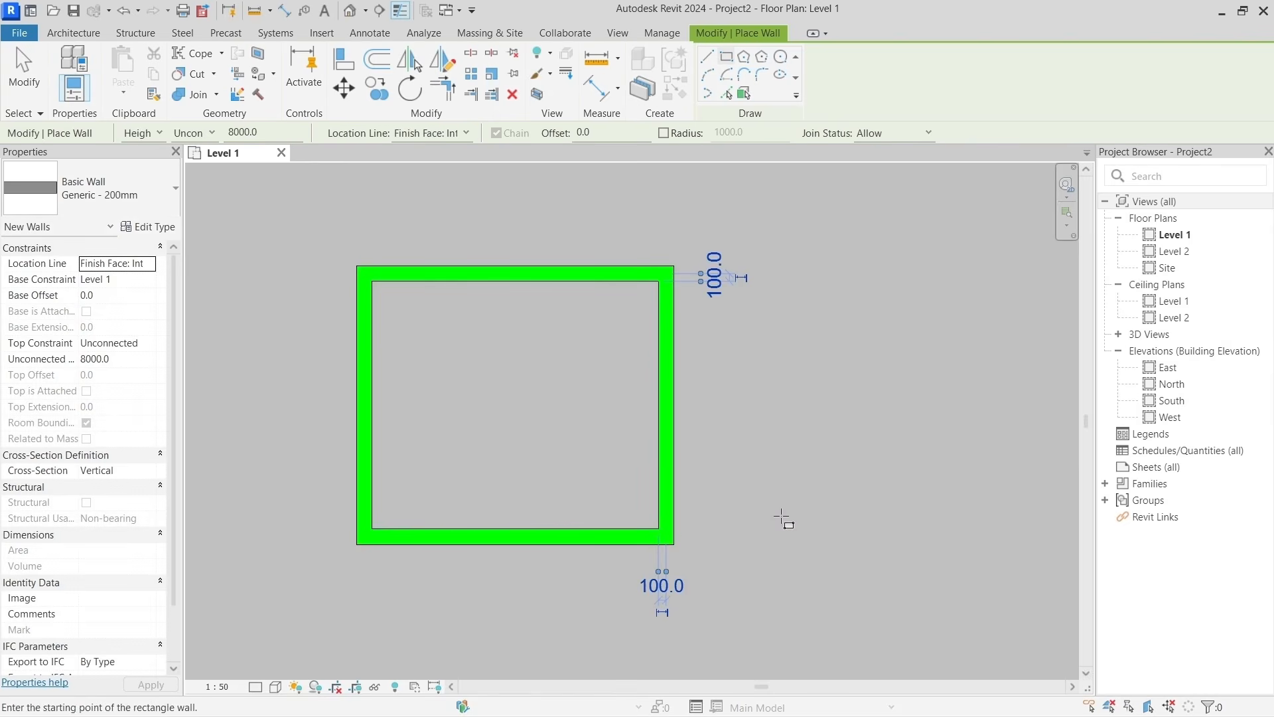
key("Escape")
key("Escape")
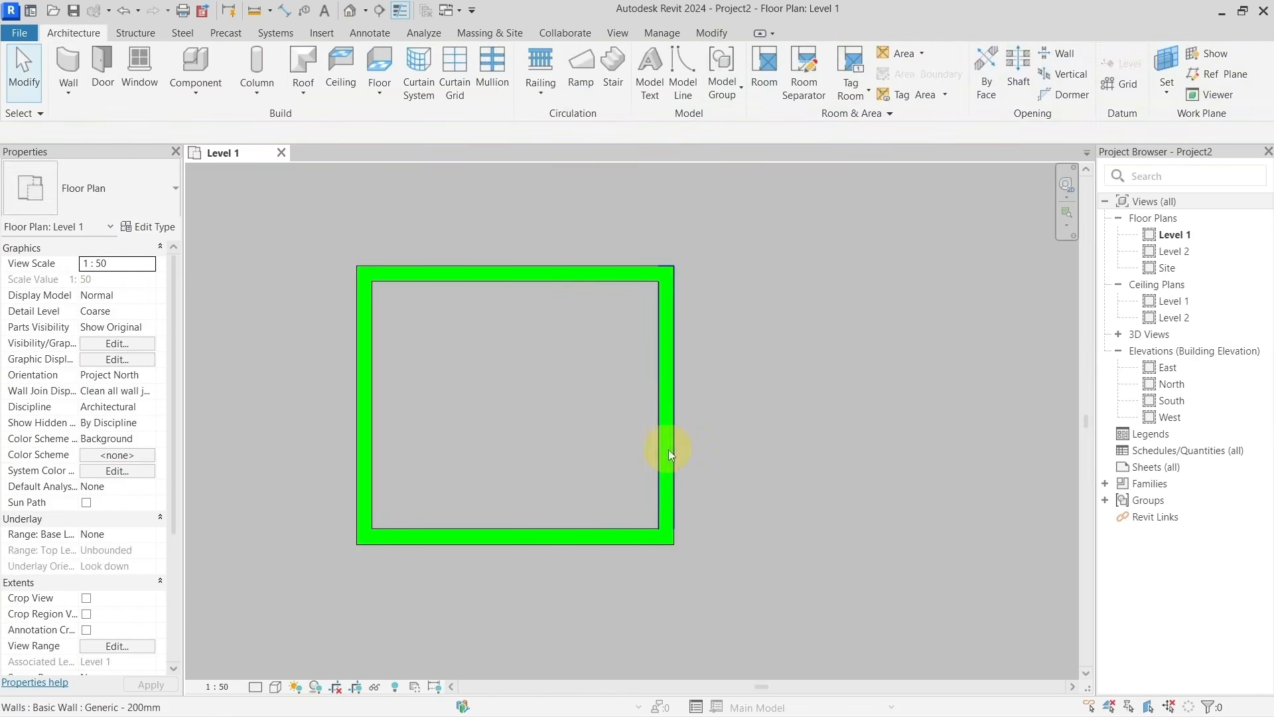
Change the type of all four walls around the detail line rectangle to Generic - 300mm.
left_click(667, 449)
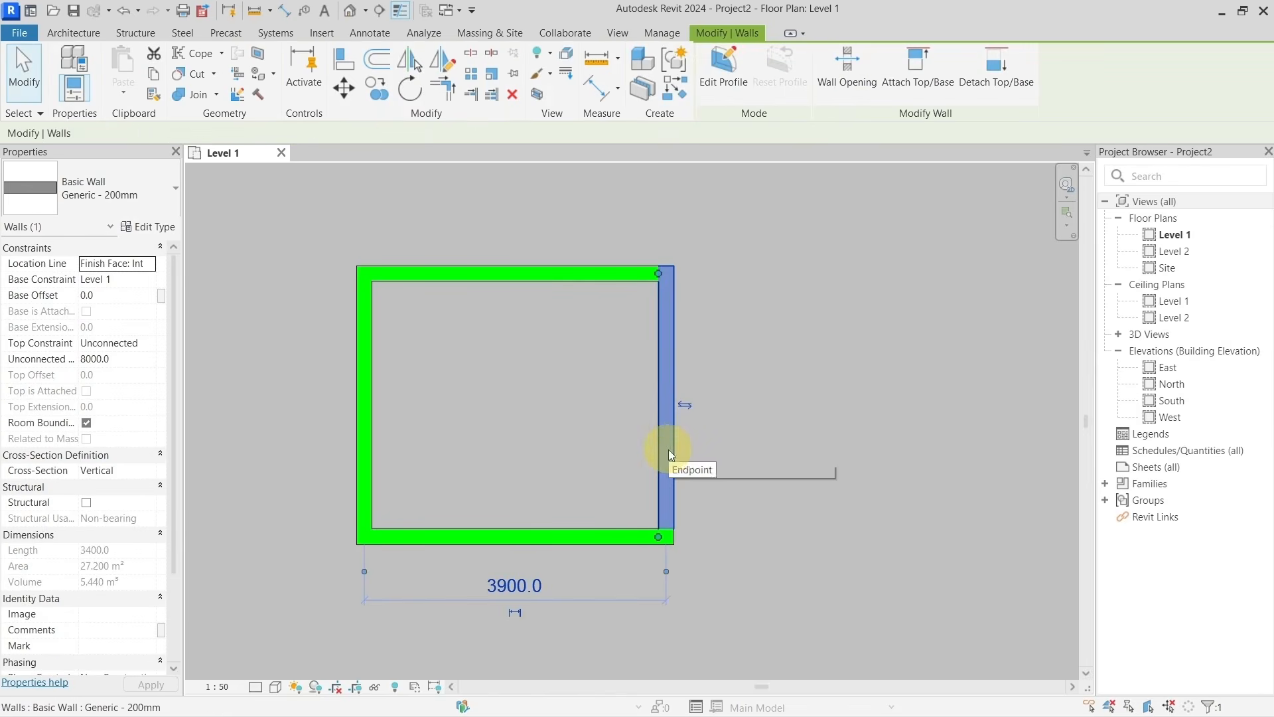
left_click(532, 269, "ctrl")
left_click(364, 411, "ctrl")
left_click(402, 536, "ctrl")
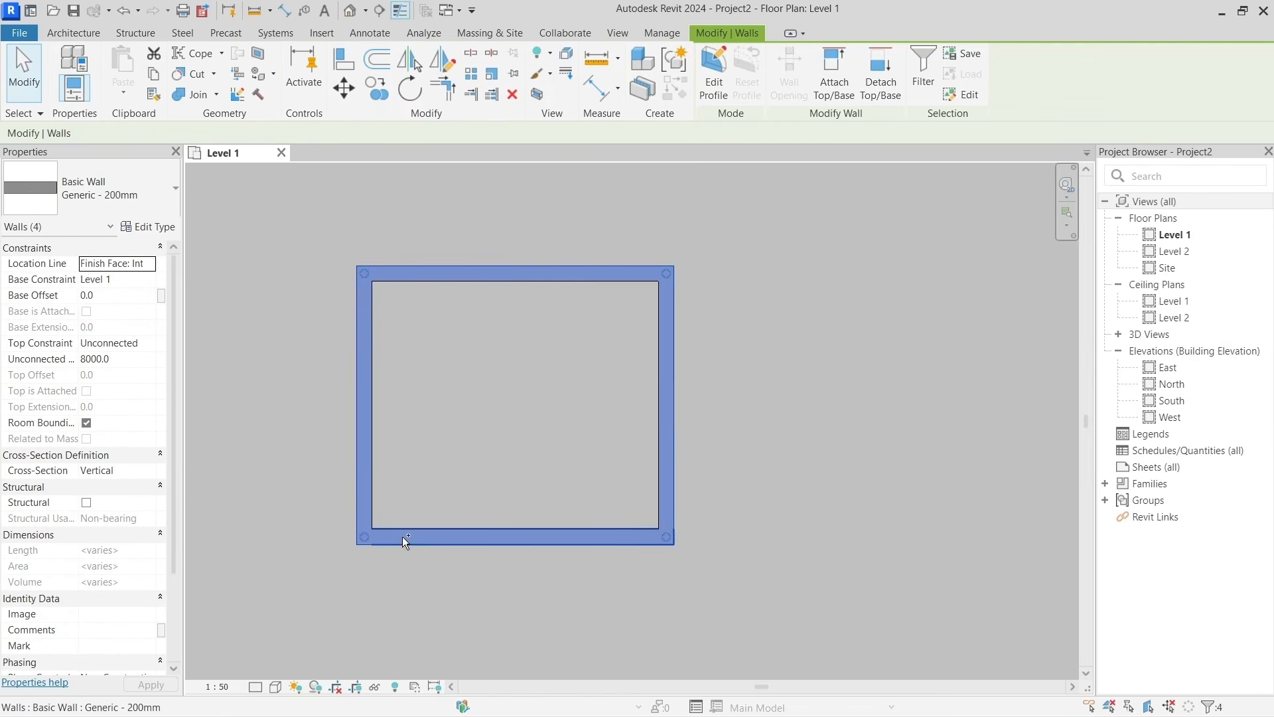
left_click(133, 207)
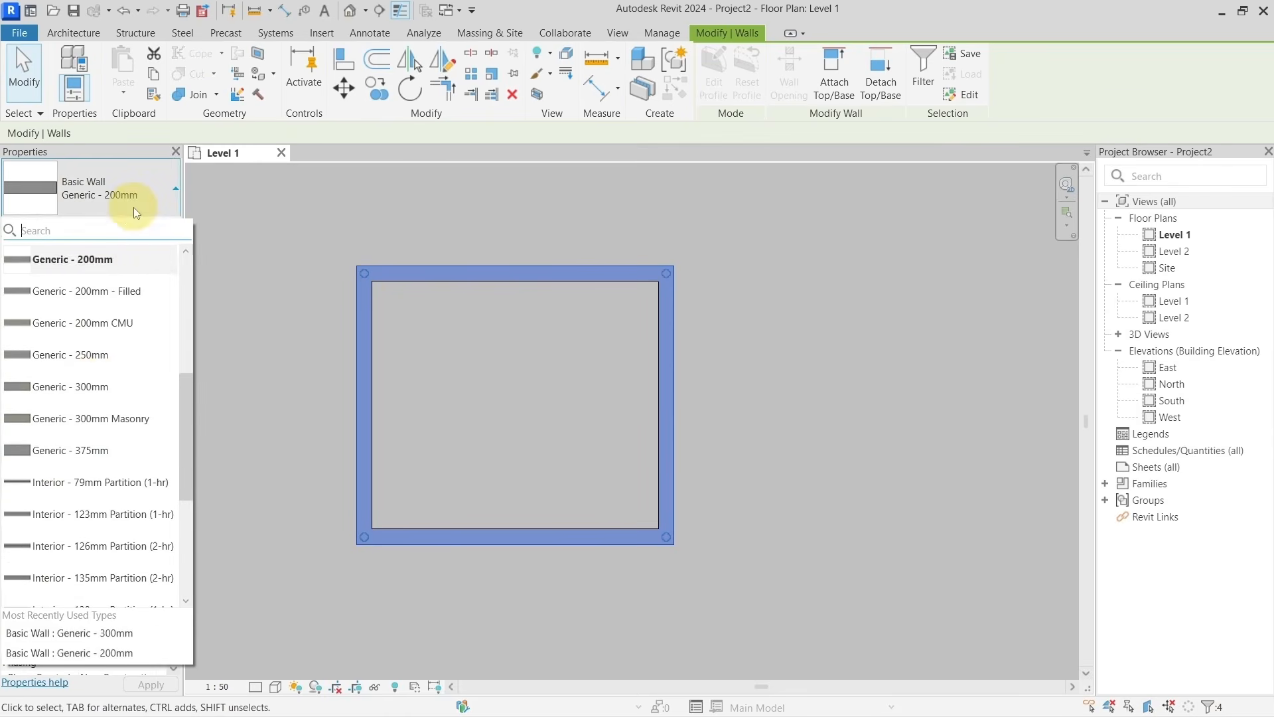
left_click(103, 388)
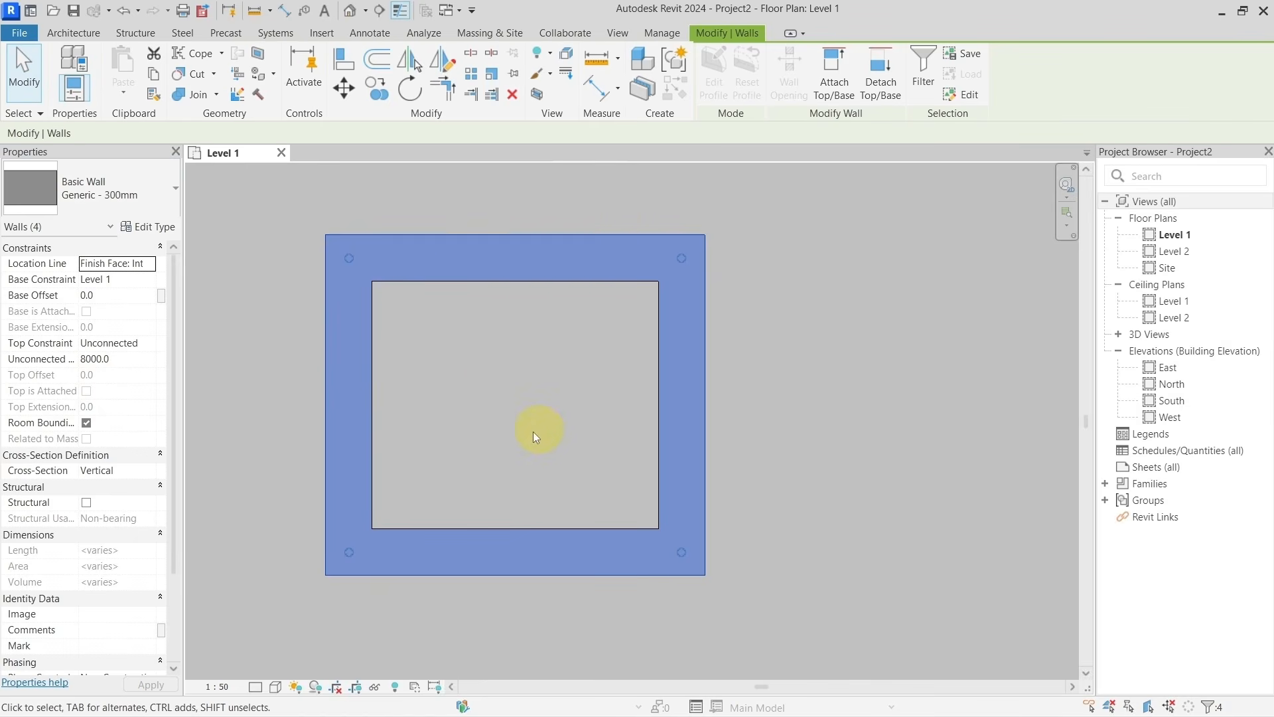
left_click(542, 411)
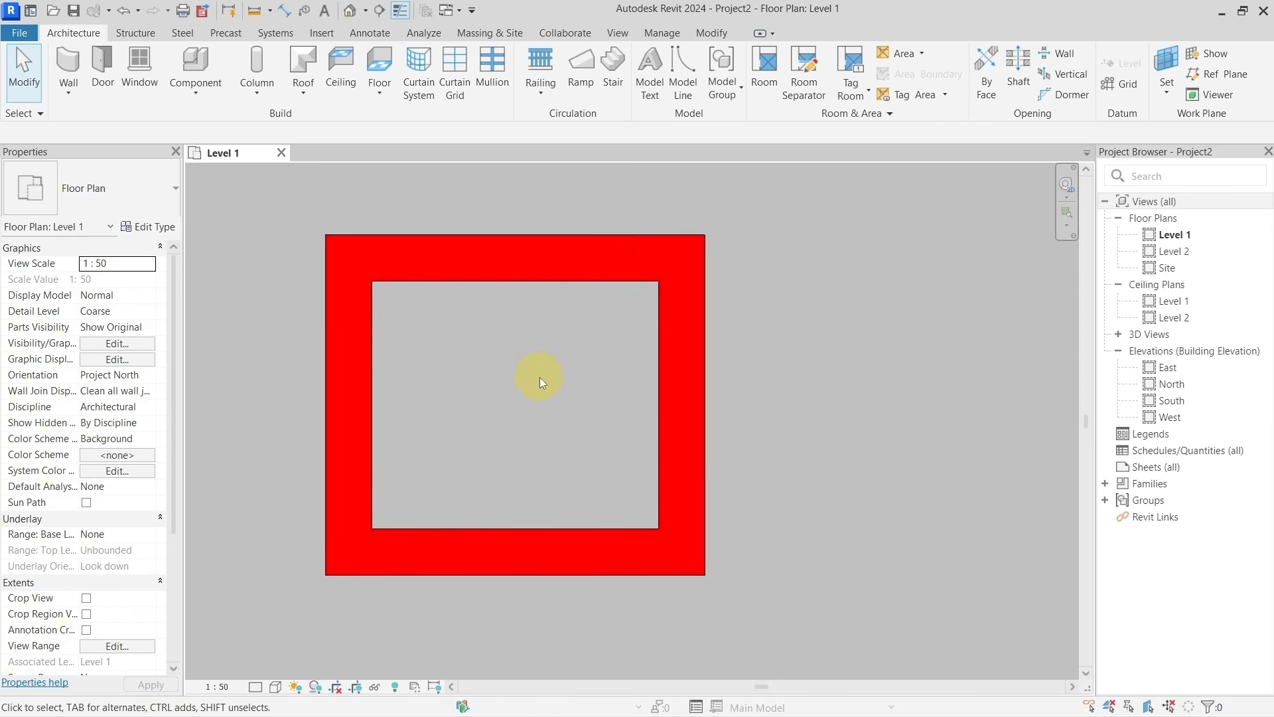
Create a horizontal building section across the middle of the walled rectangle, looking upward in plan, and open its section view.
scroll(529, 377, "down", 5)
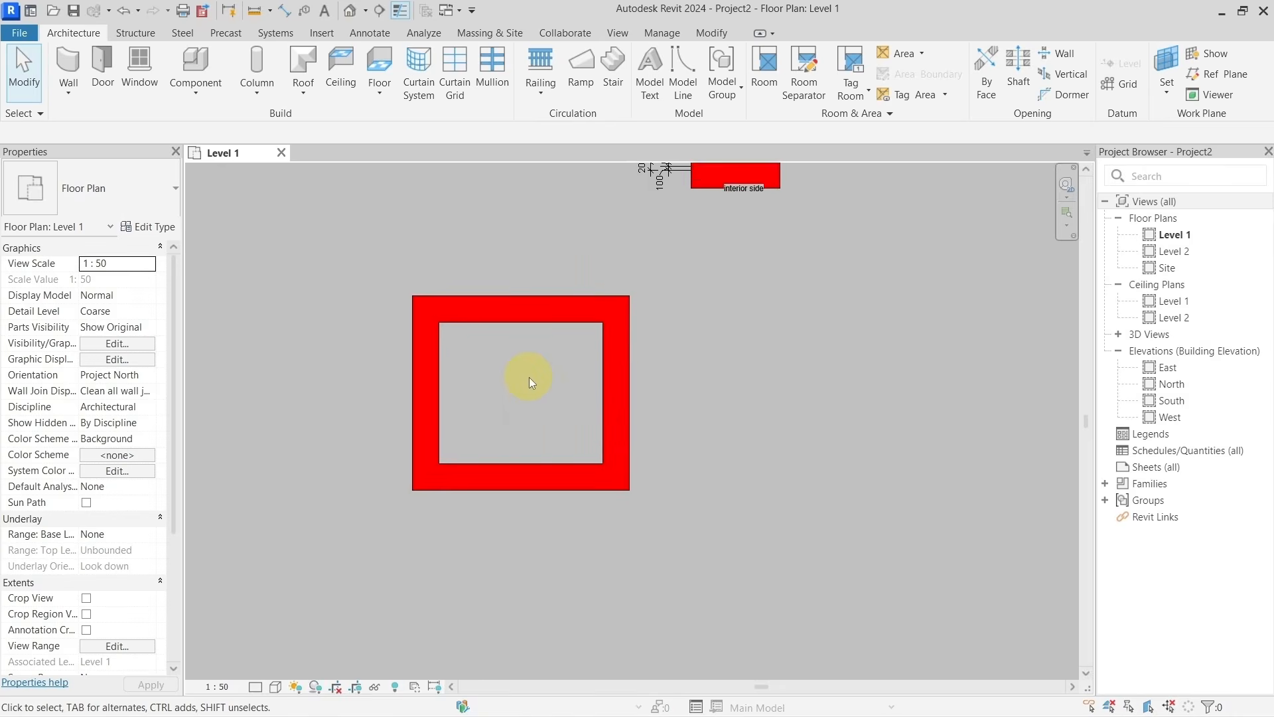
middle_click_drag(569, 284, 509, 336)
scroll(448, 438, "up", 2)
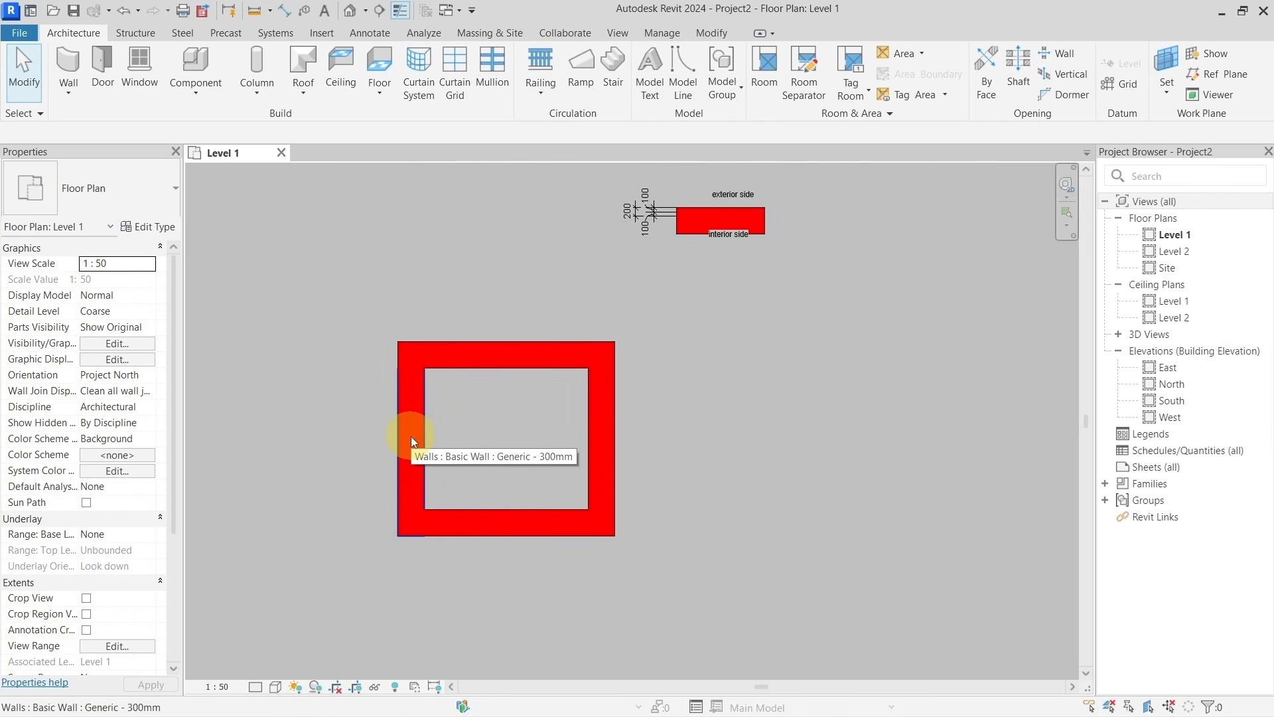
scroll(412, 436, "up", 1)
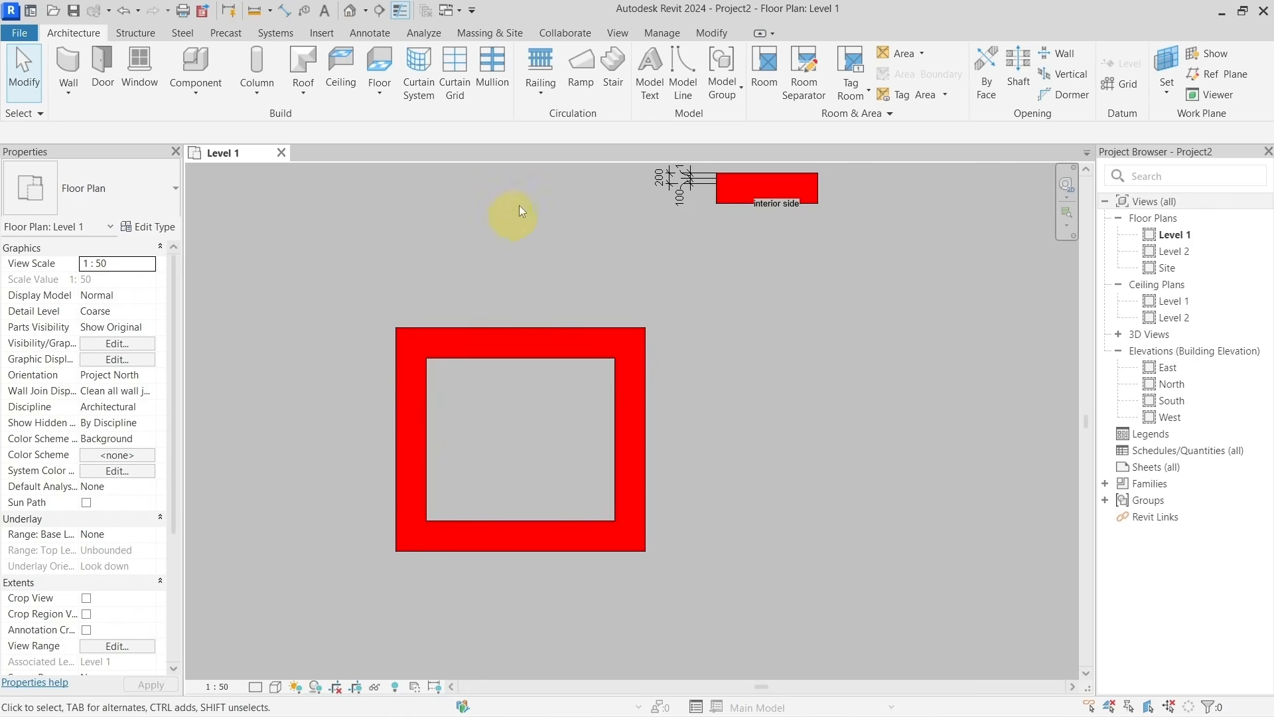
left_click(611, 34)
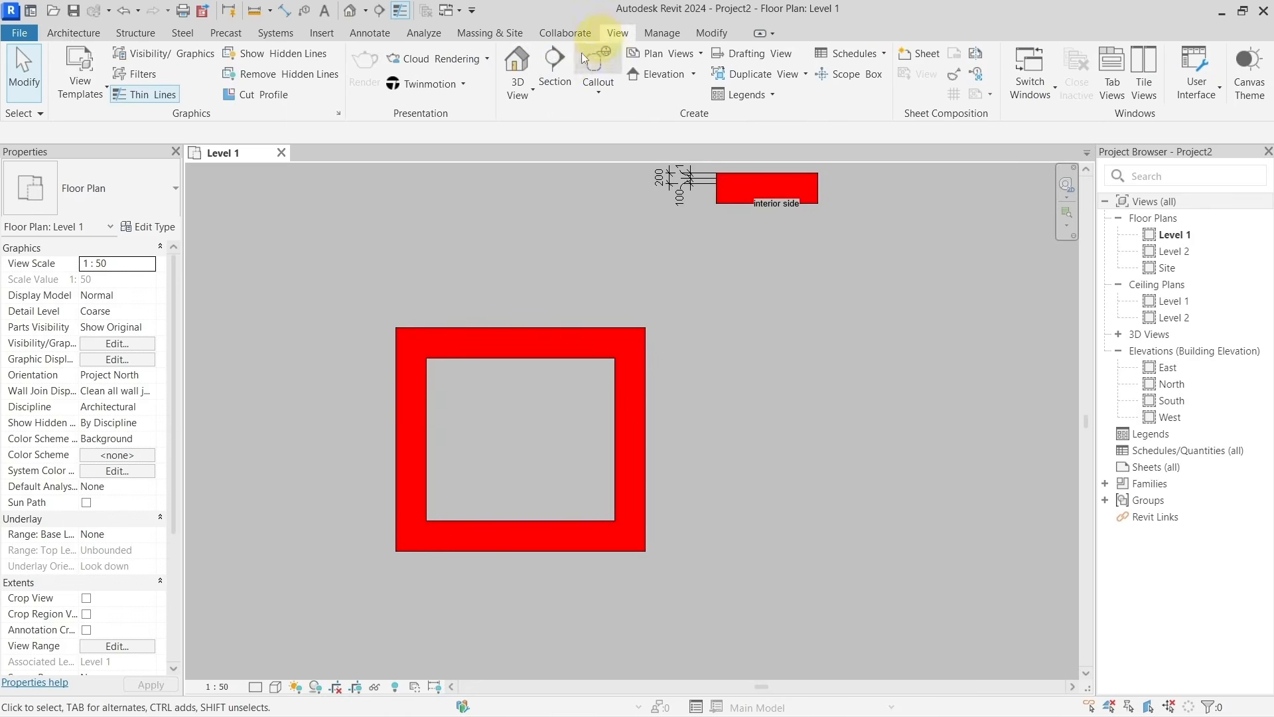
left_click(557, 69)
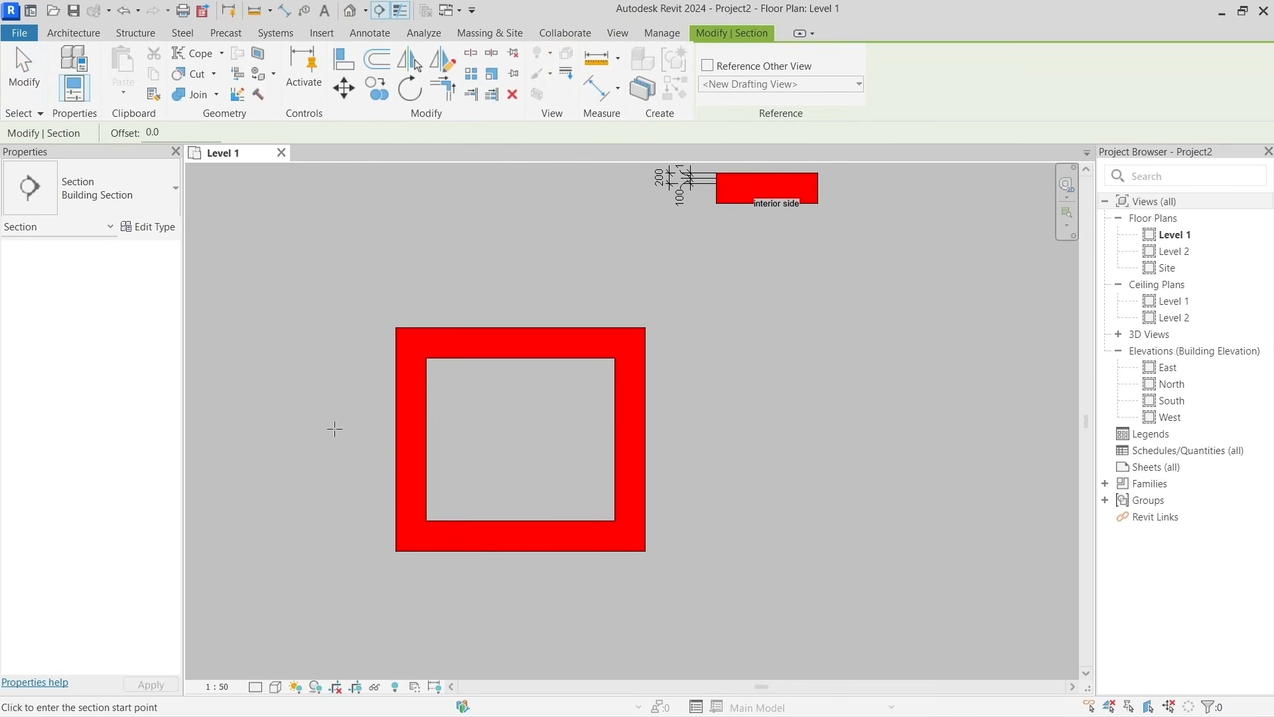
left_click(334, 429)
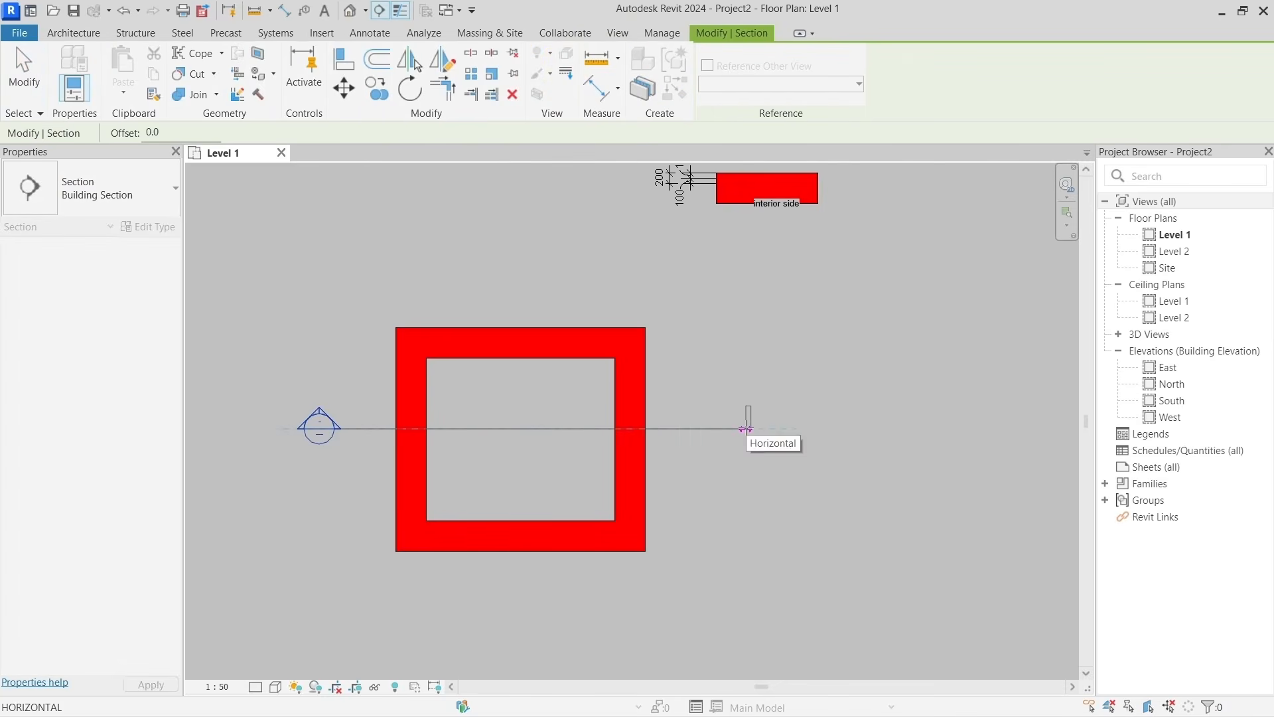
left_click(746, 428)
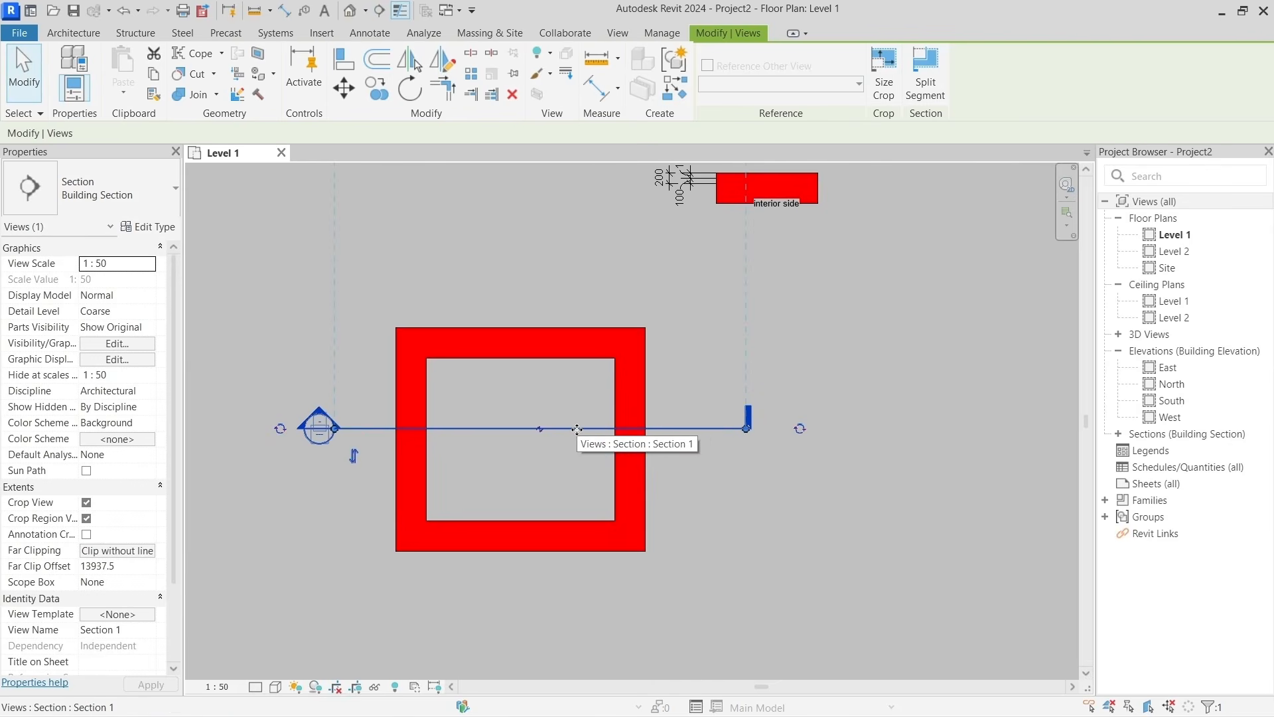
right_click(576, 430)
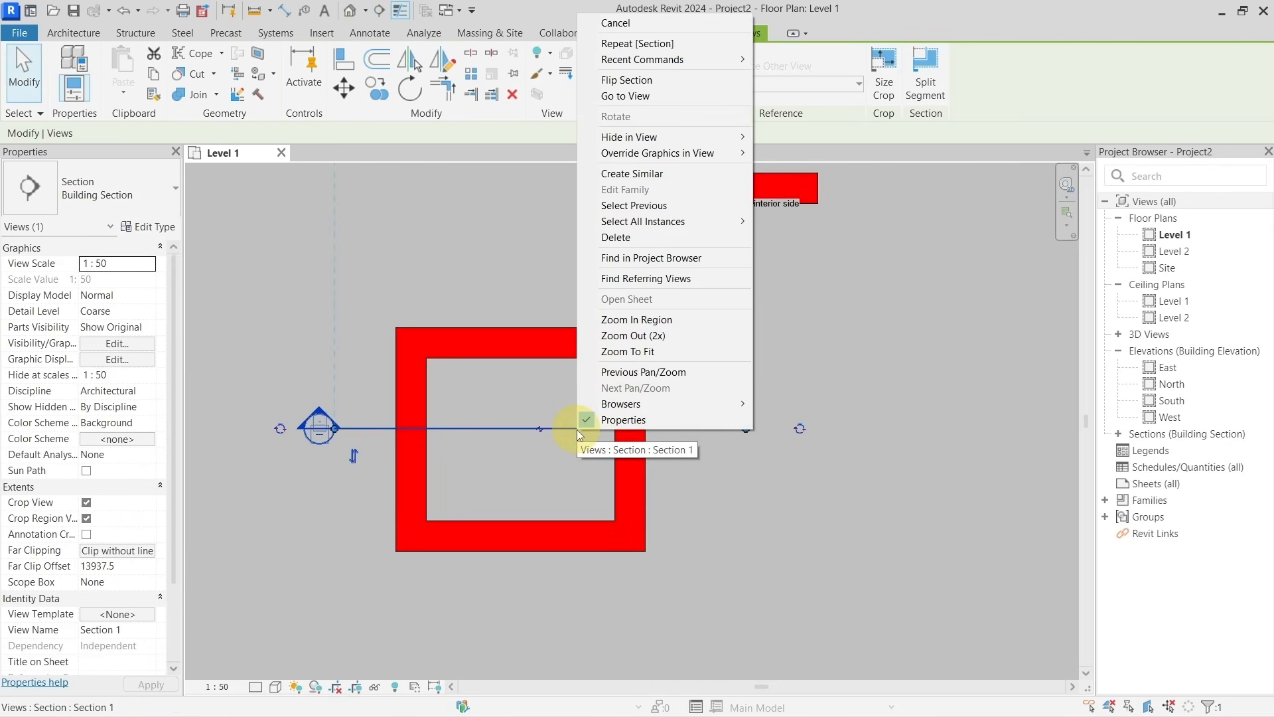
left_click(644, 95)
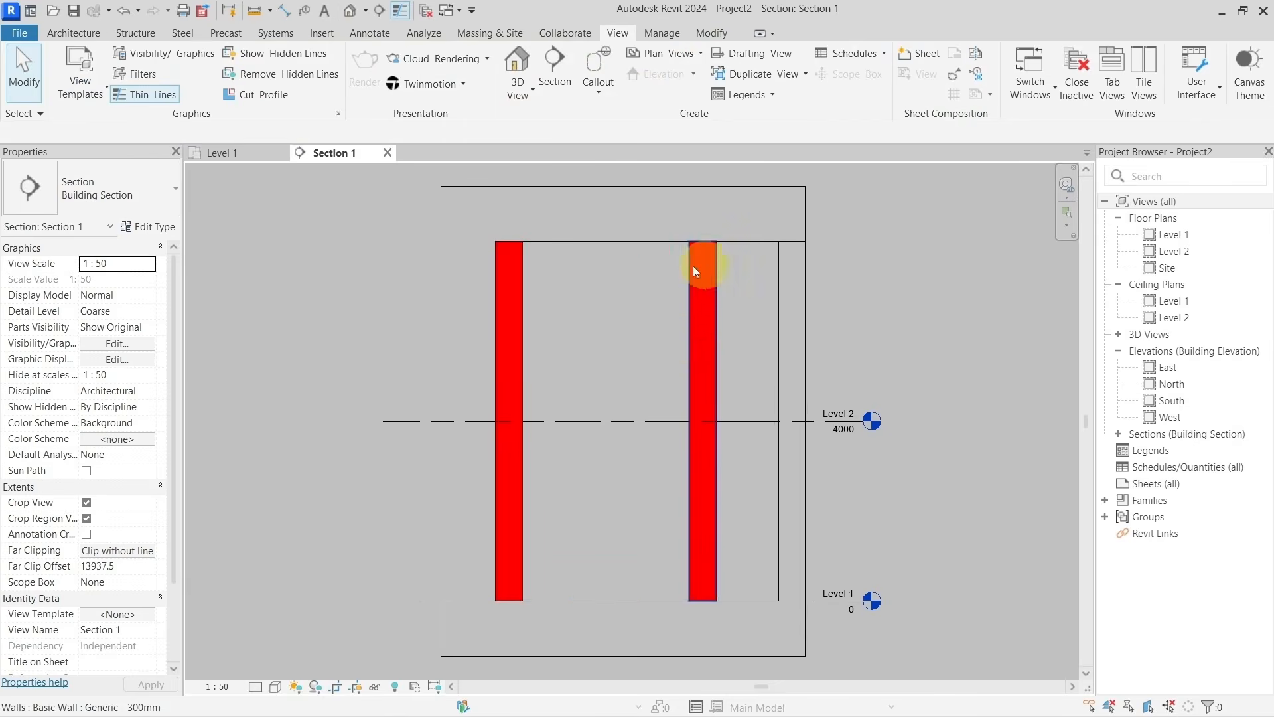
middle_click_drag(604, 373, 559, 376)
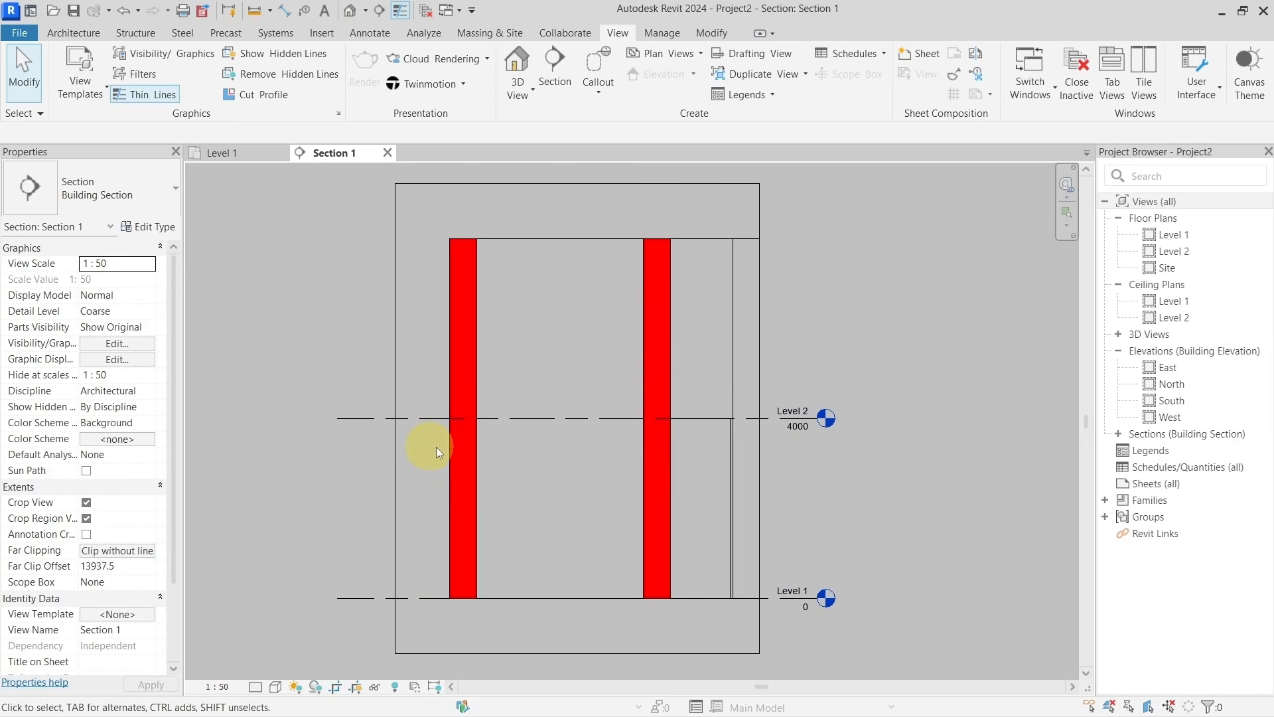
Move Level 1 up about 1200 mm in the section and select the left cut wall to check its Base Constraint.
left_click(450, 434)
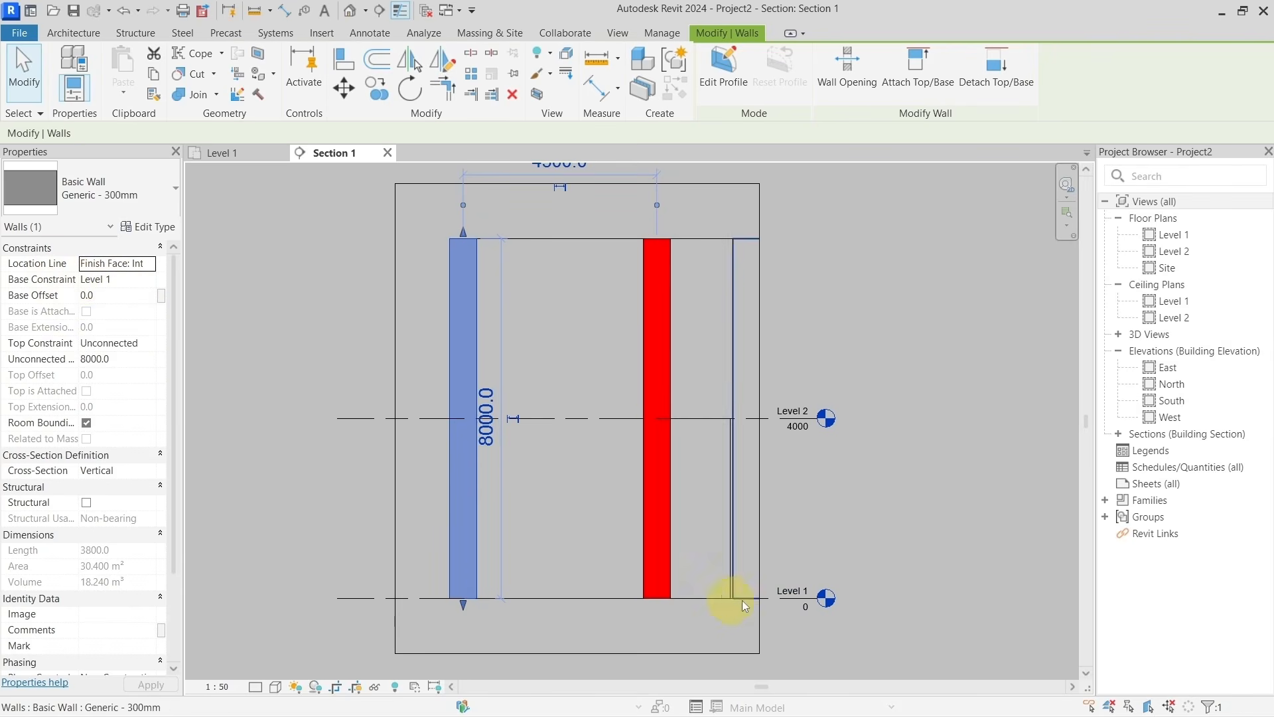
middle_click_drag(623, 604, 621, 541)
scroll(577, 551, "up", 2)
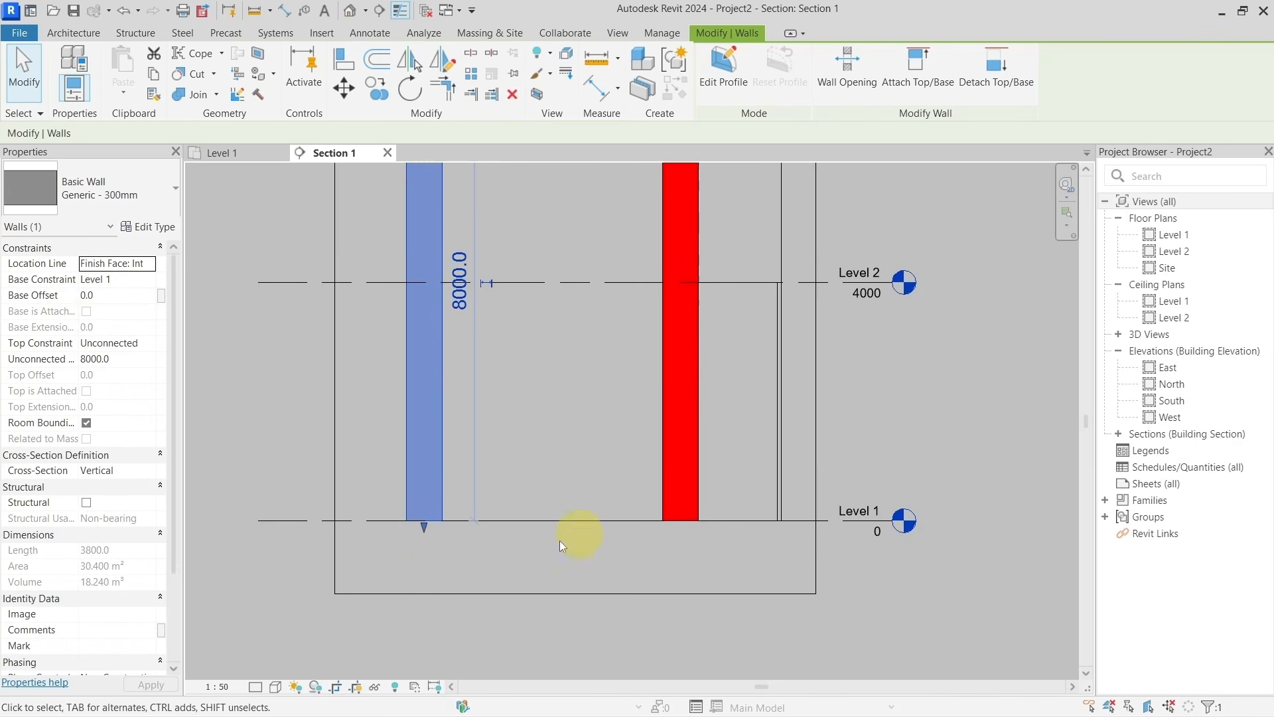
left_click(382, 520)
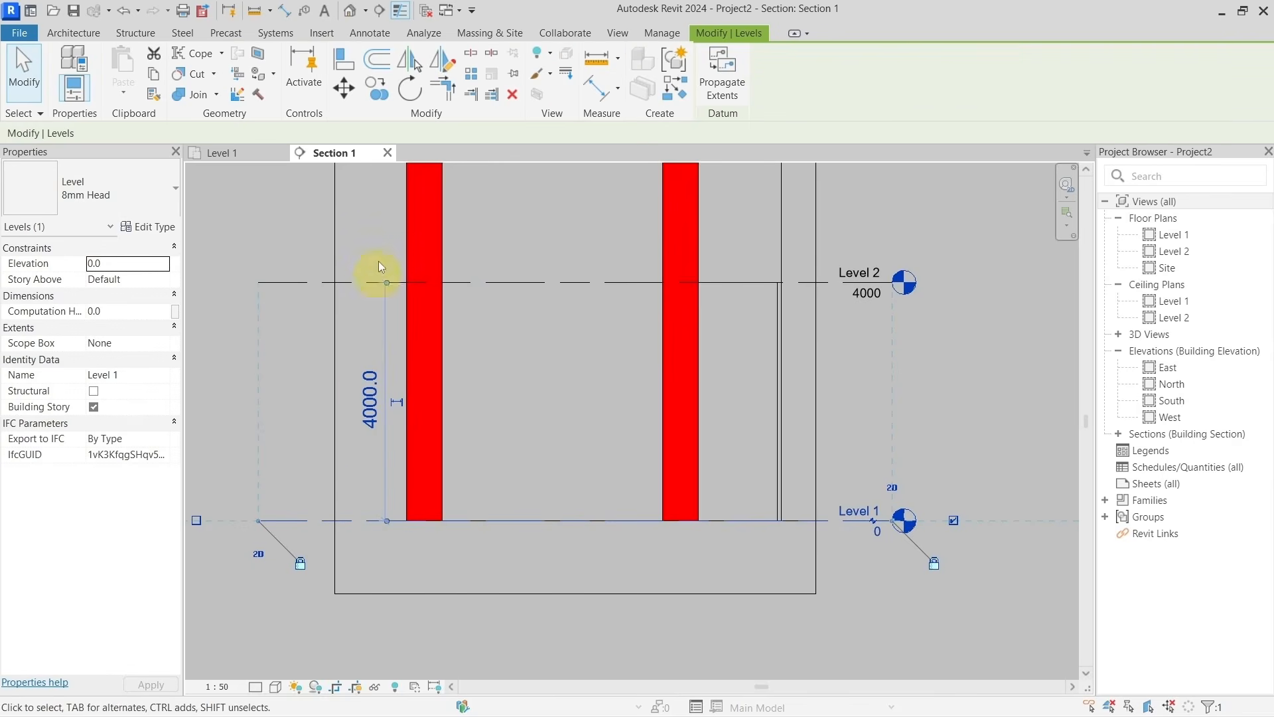
left_click(345, 89)
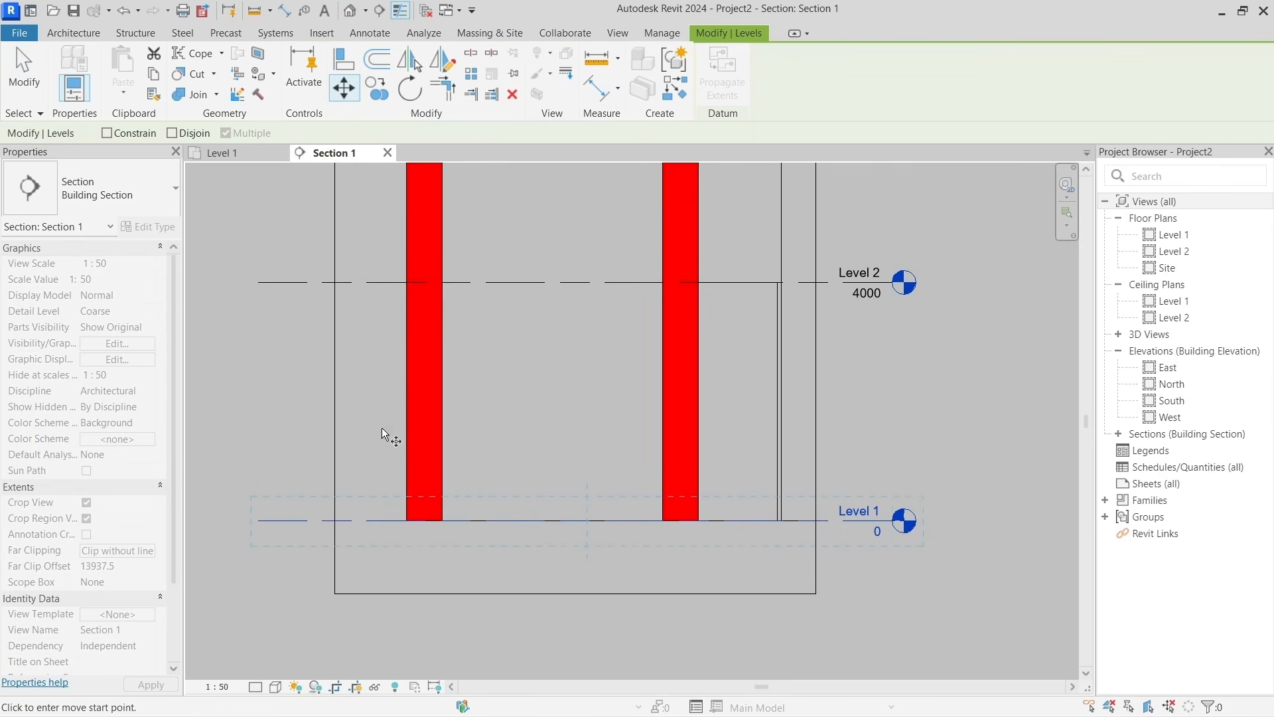
left_click(372, 520)
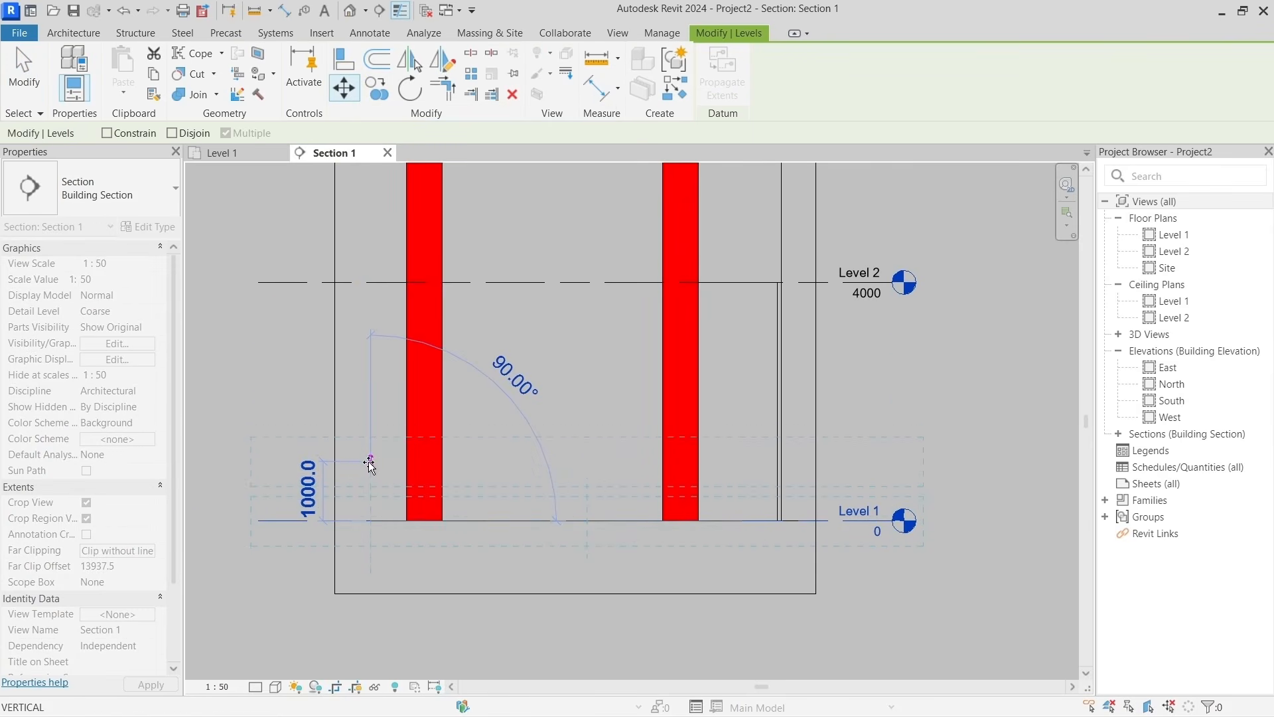
left_click(369, 448)
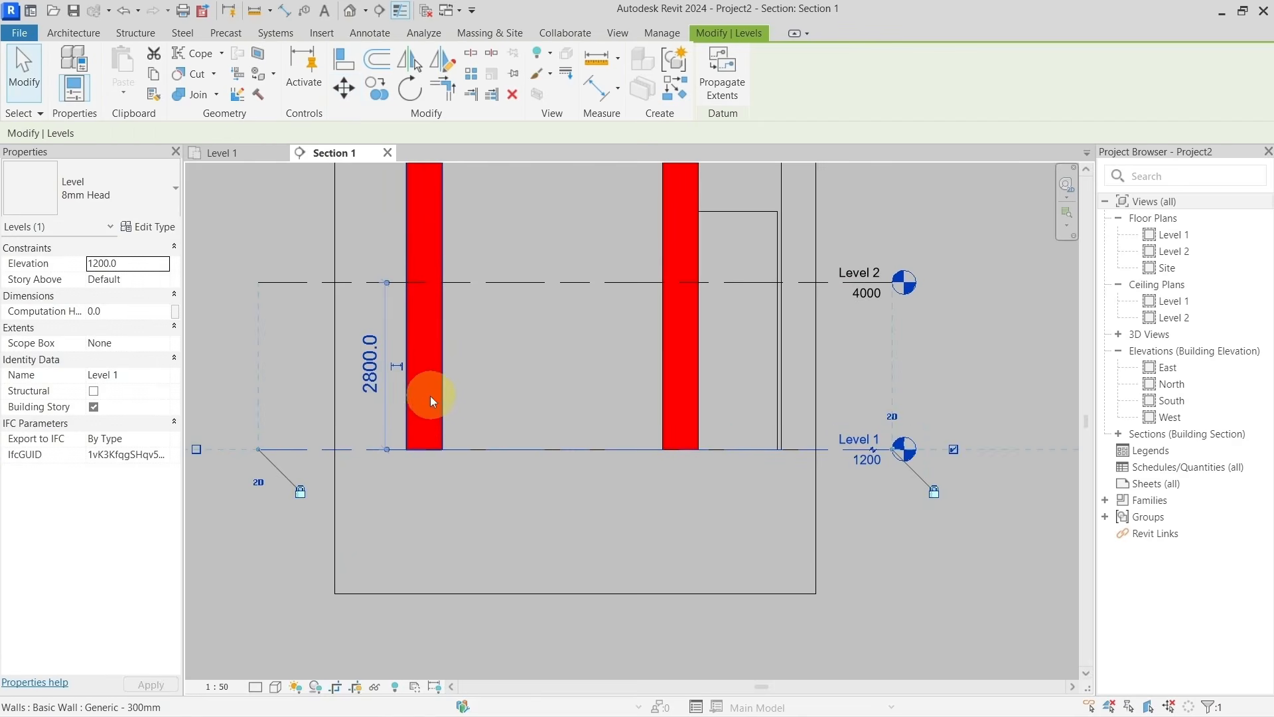
left_click(428, 420)
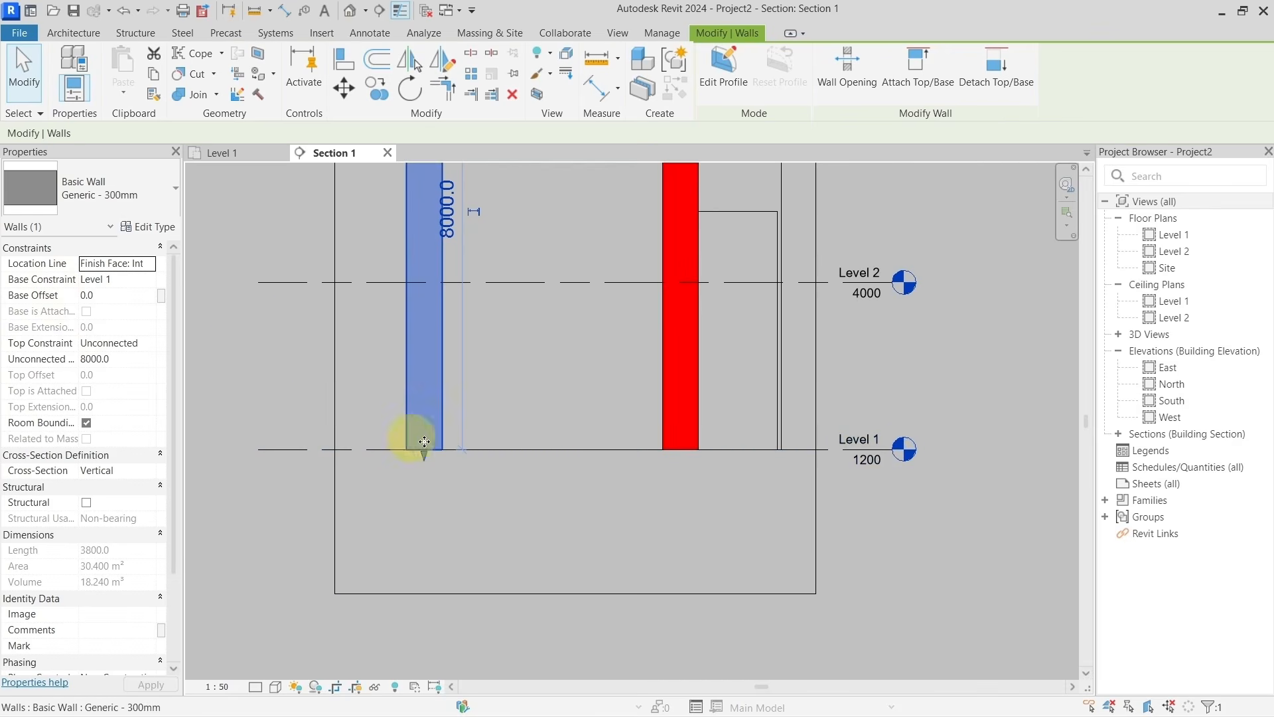
Move Level 1 down to elevation 100 mm in the section and clear the selection.
middle_click_drag(344, 365, 417, 432)
scroll(450, 436, "down", 2)
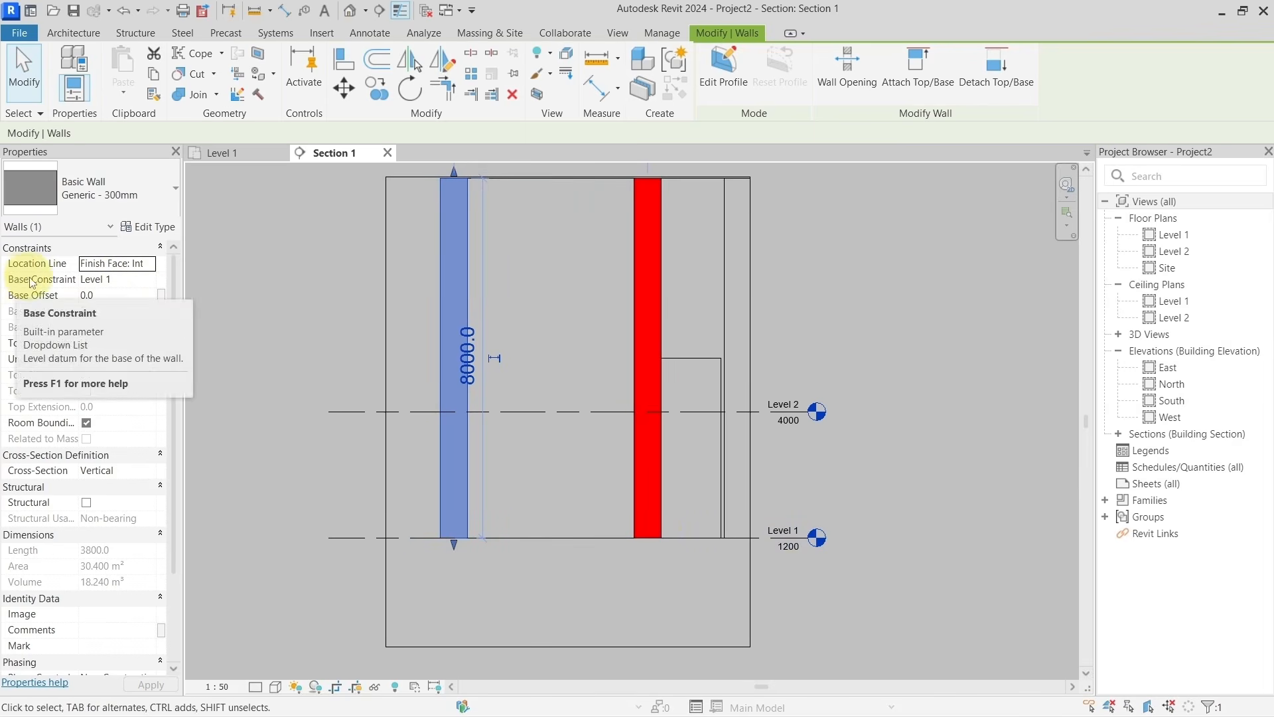
left_click(427, 539)
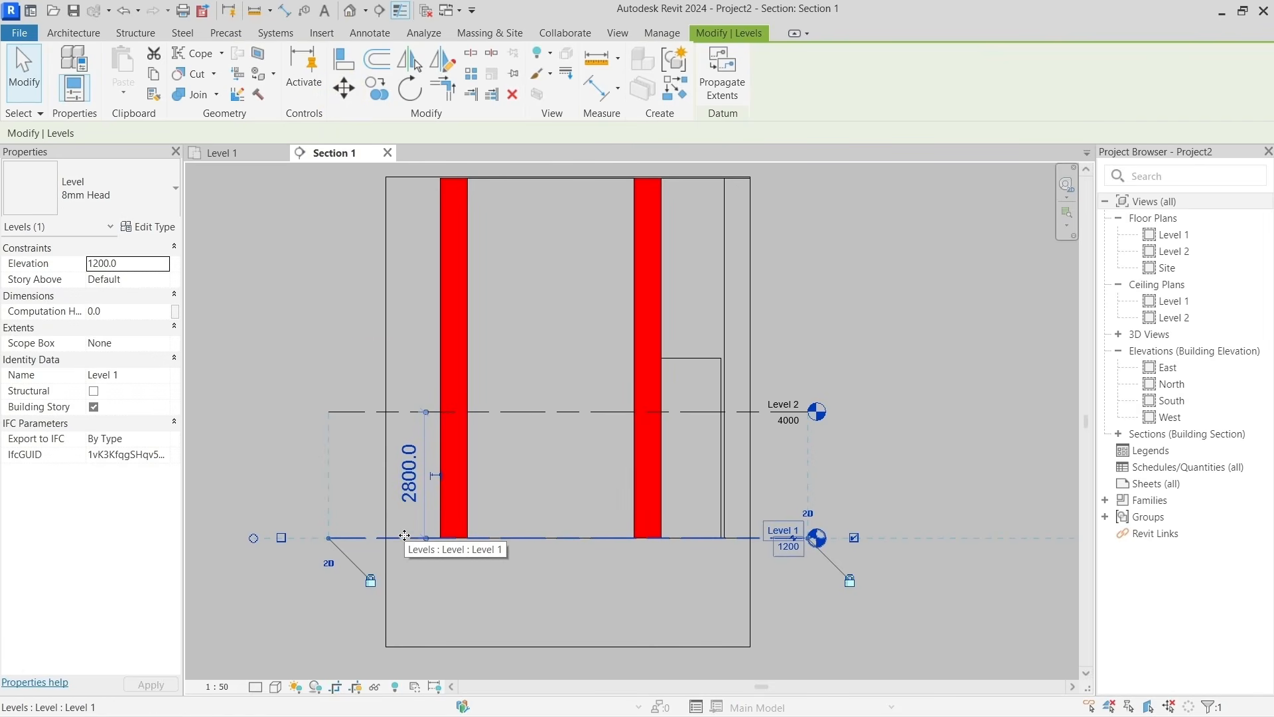
left_click_drag(405, 535, 406, 574)
left_click_drag(406, 588, 405, 588)
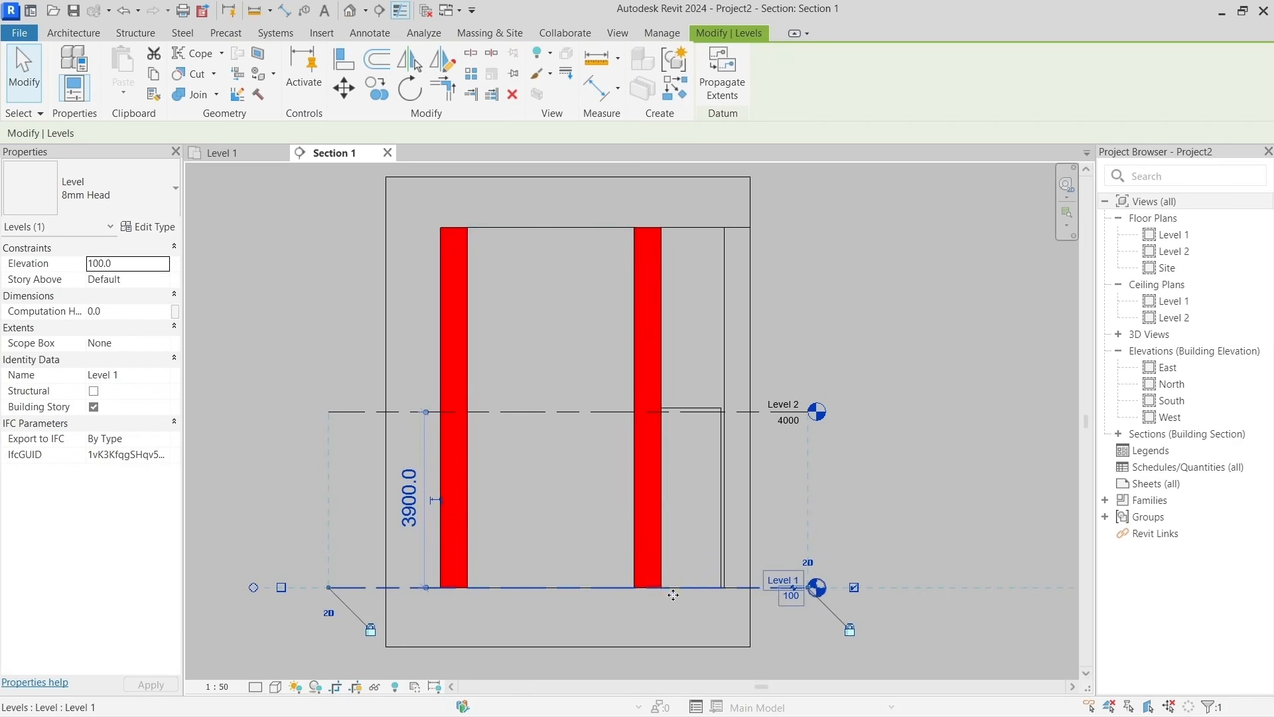
left_click(362, 464)
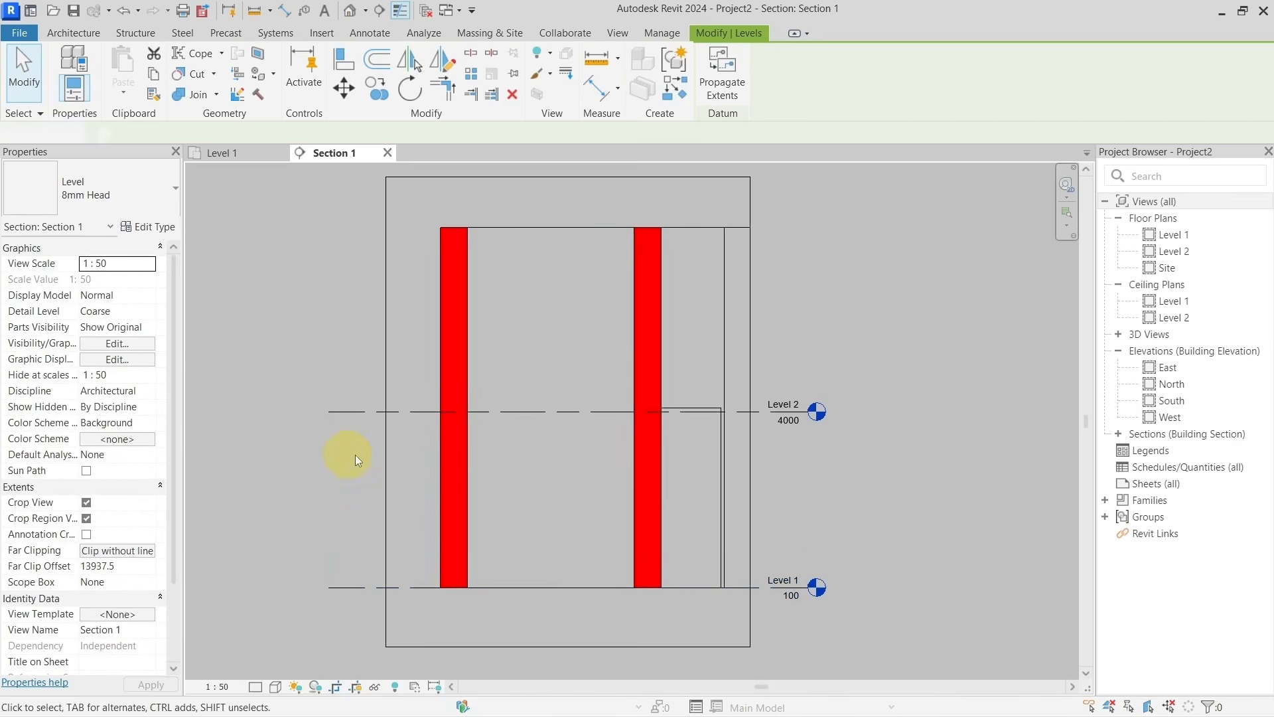
Set the left cut wall's Base Offset to 400 mm.
left_click(452, 460)
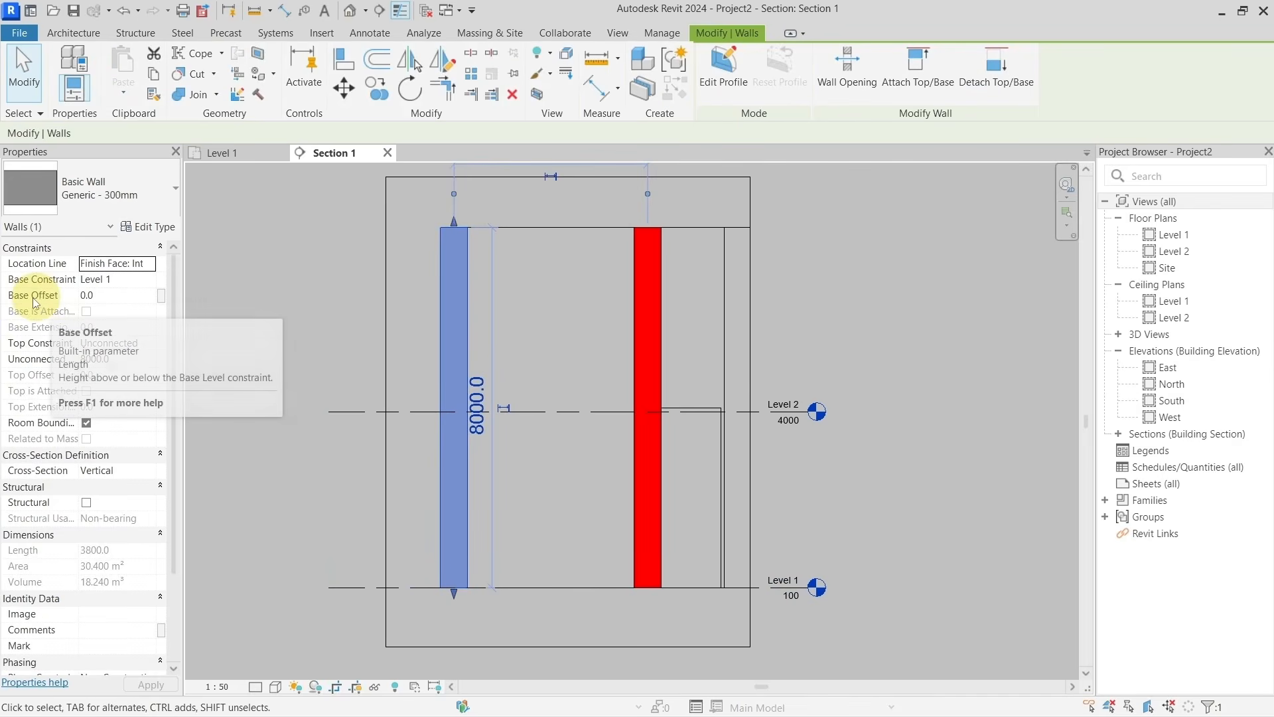
left_click(110, 297)
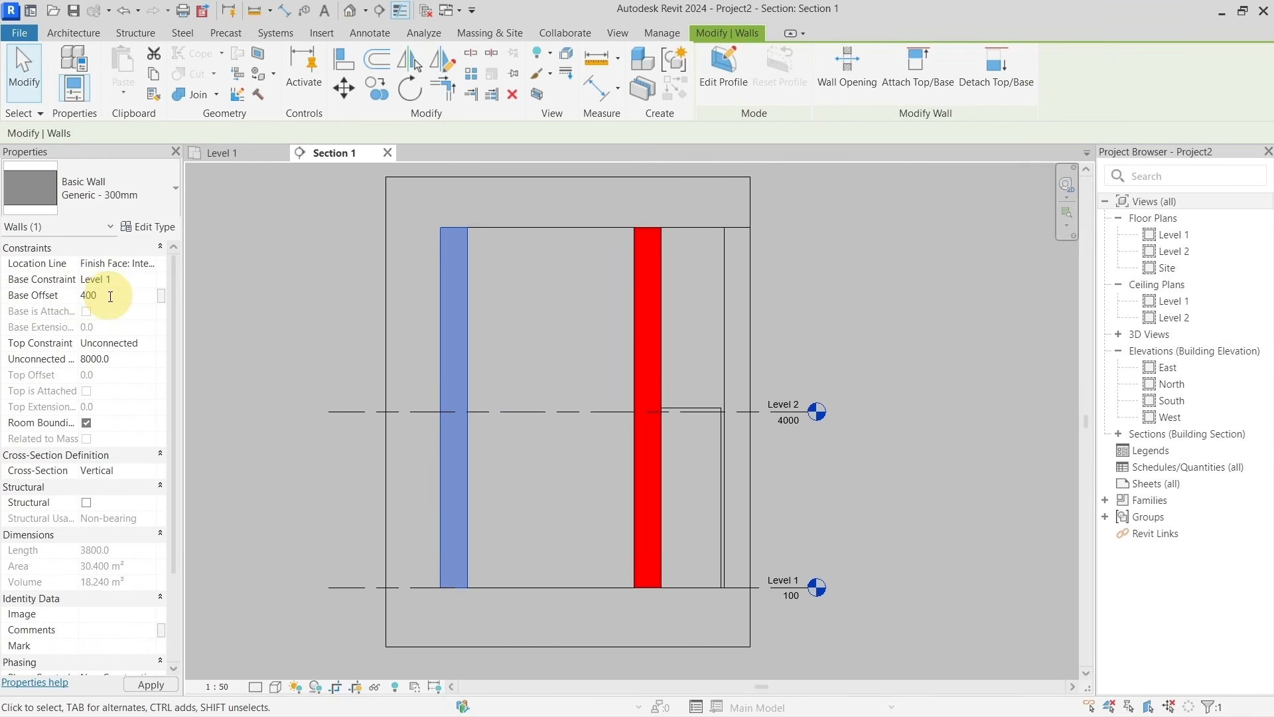
type("400")
key("Return")
Place an aligned dimension between Level 1 and the raised base of the left wall.
scroll(440, 604, "up", 4)
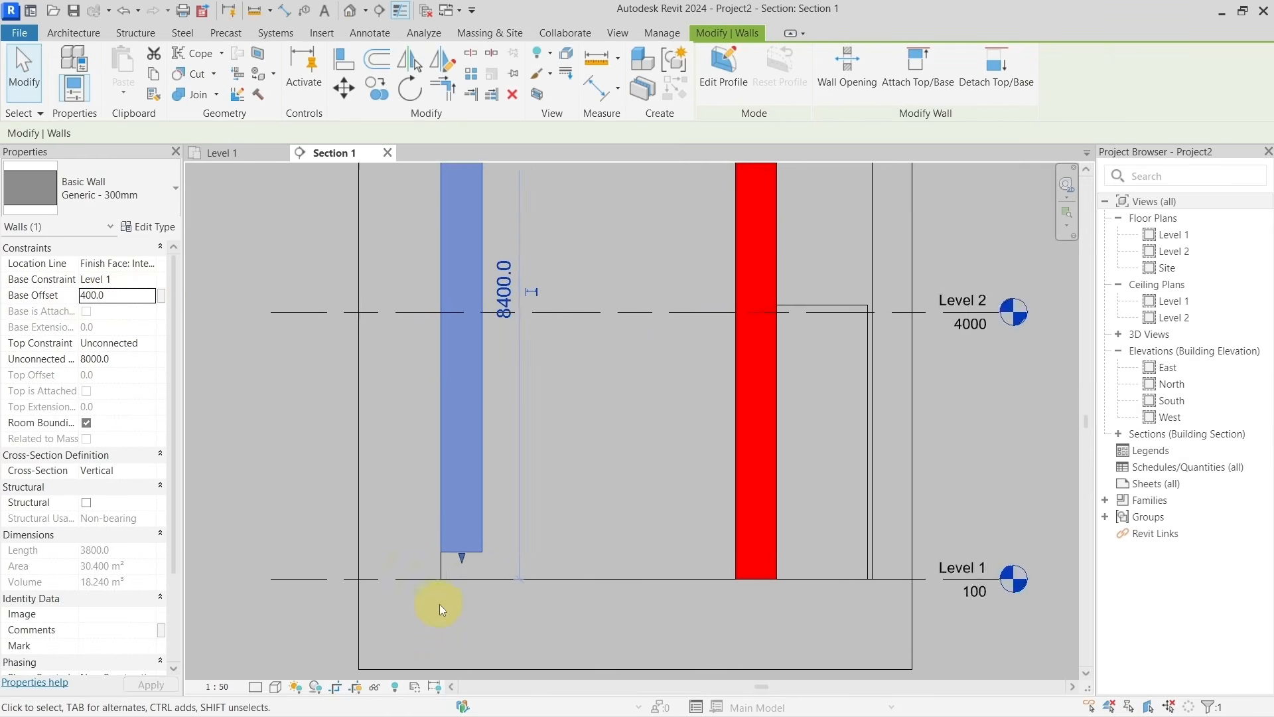
scroll(475, 528, "down", 2)
middle_click_drag(509, 562, 474, 492)
key("d")
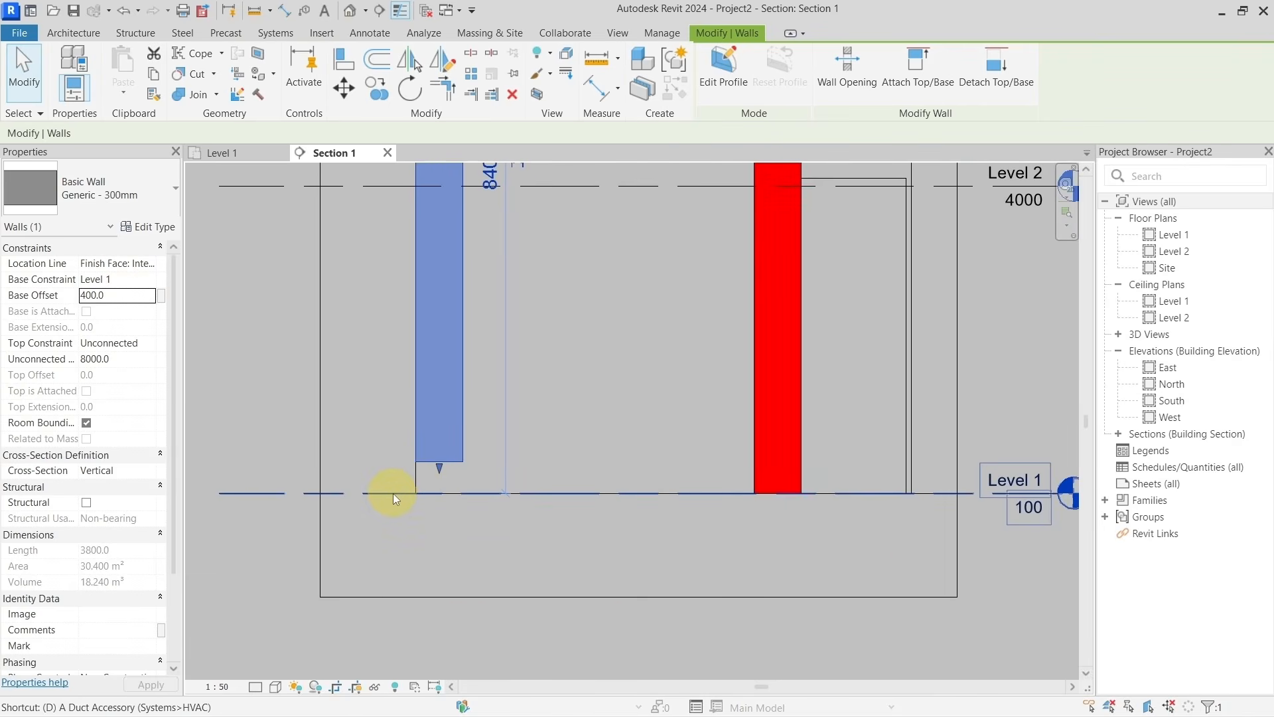
key("i")
left_click(392, 493)
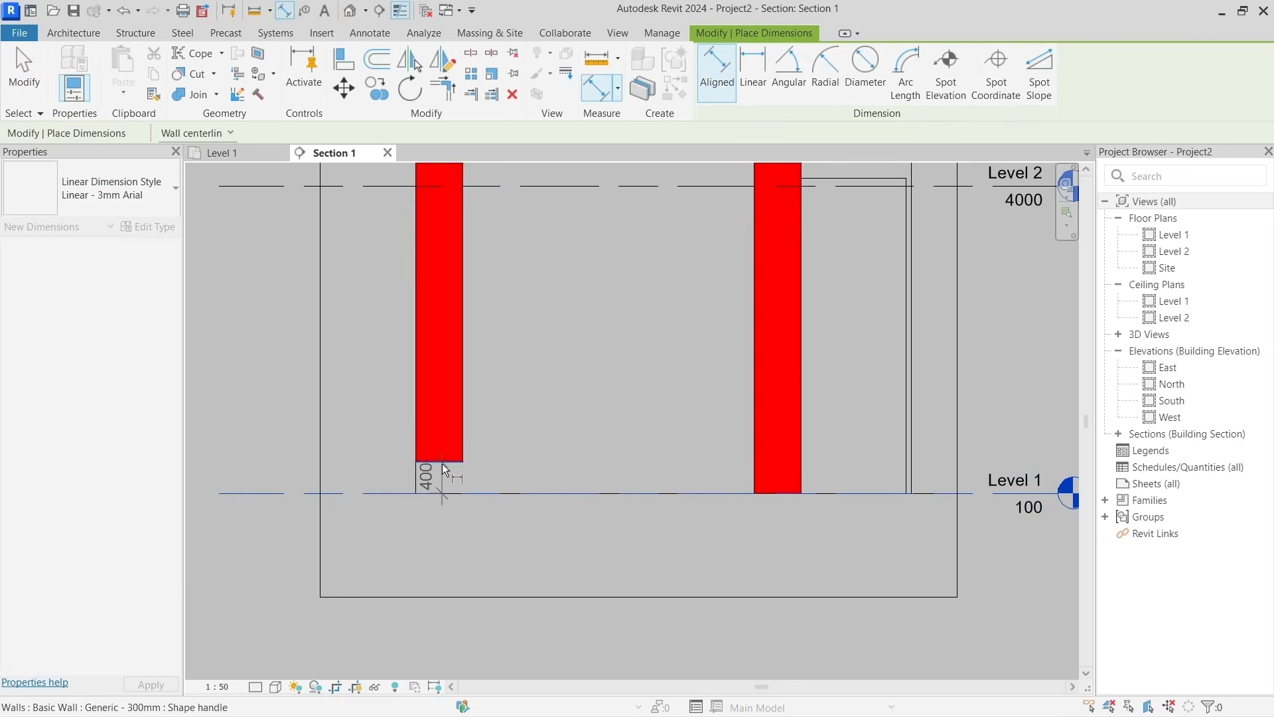
left_click(442, 463)
left_click(367, 441)
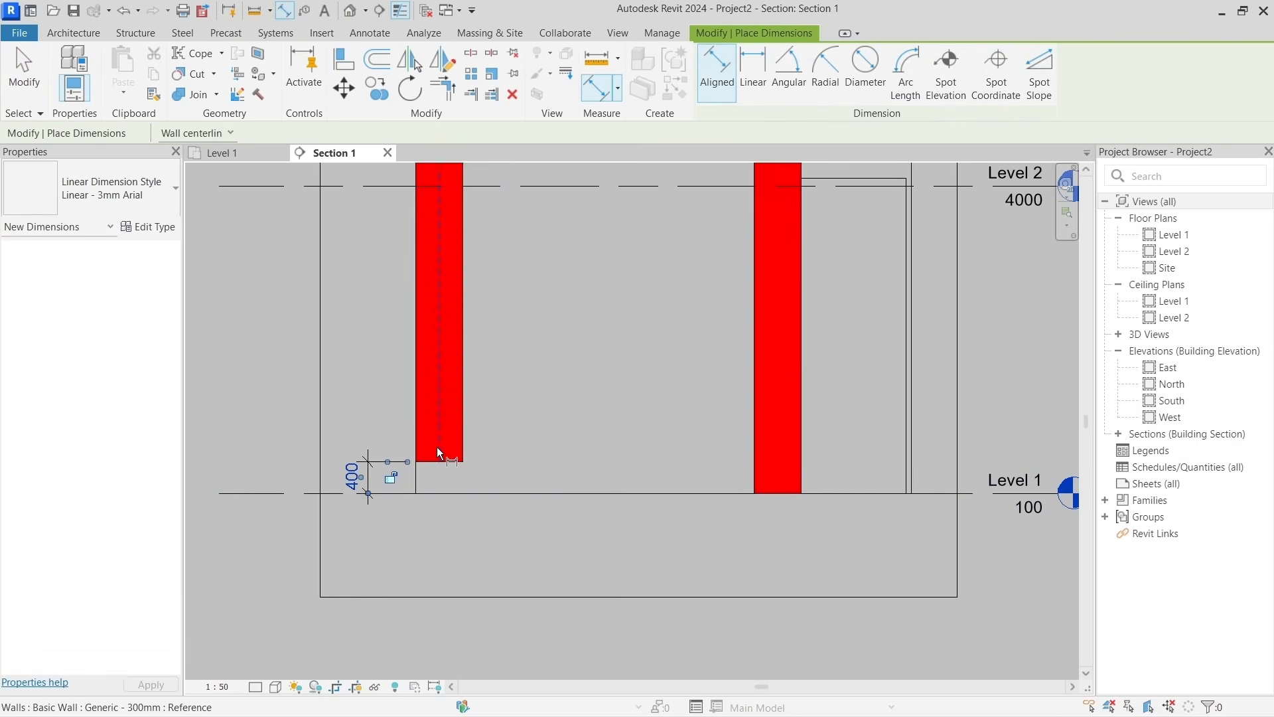
key("Escape")
key("Escape")
Move Level 1 up to elevation 1000 mm and back down to 0 to test the left wall's base offset.
left_click(436, 447)
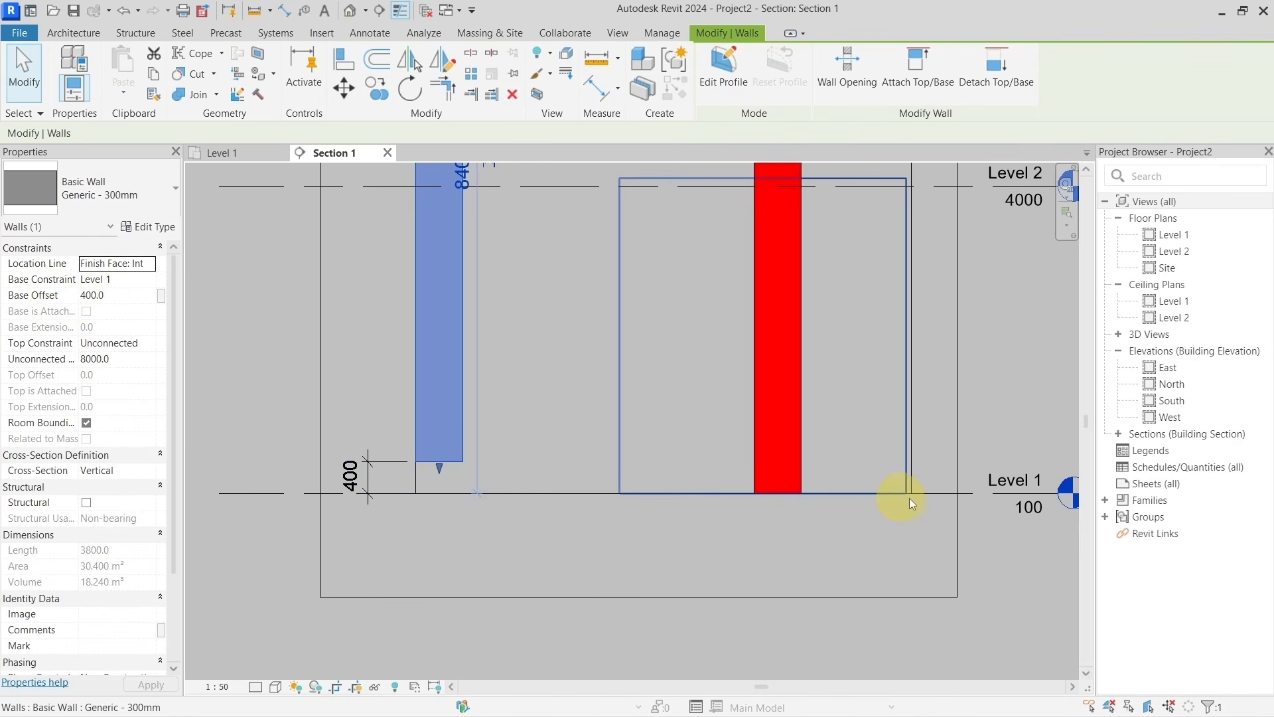
left_click(989, 492)
scroll(892, 497, "down", 2)
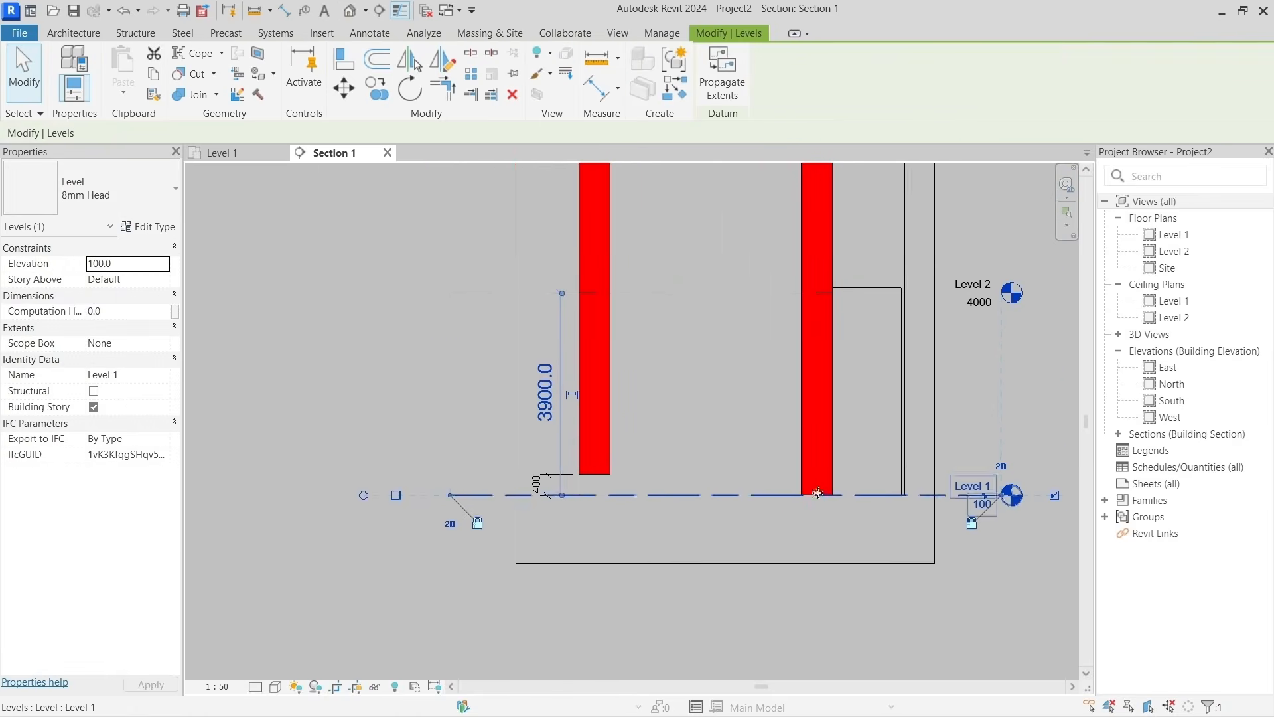
middle_click_drag(818, 493, 718, 528)
left_click_drag(760, 527, 760, 478)
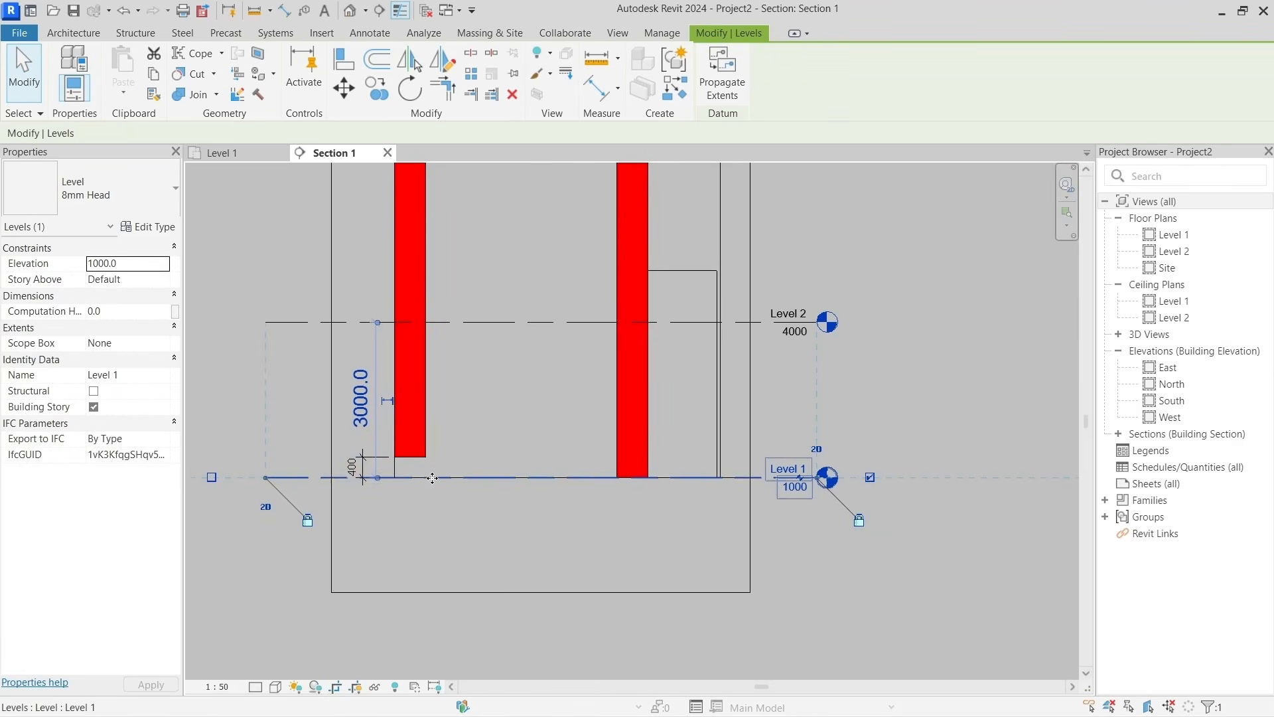
left_click_drag(433, 478, 433, 529)
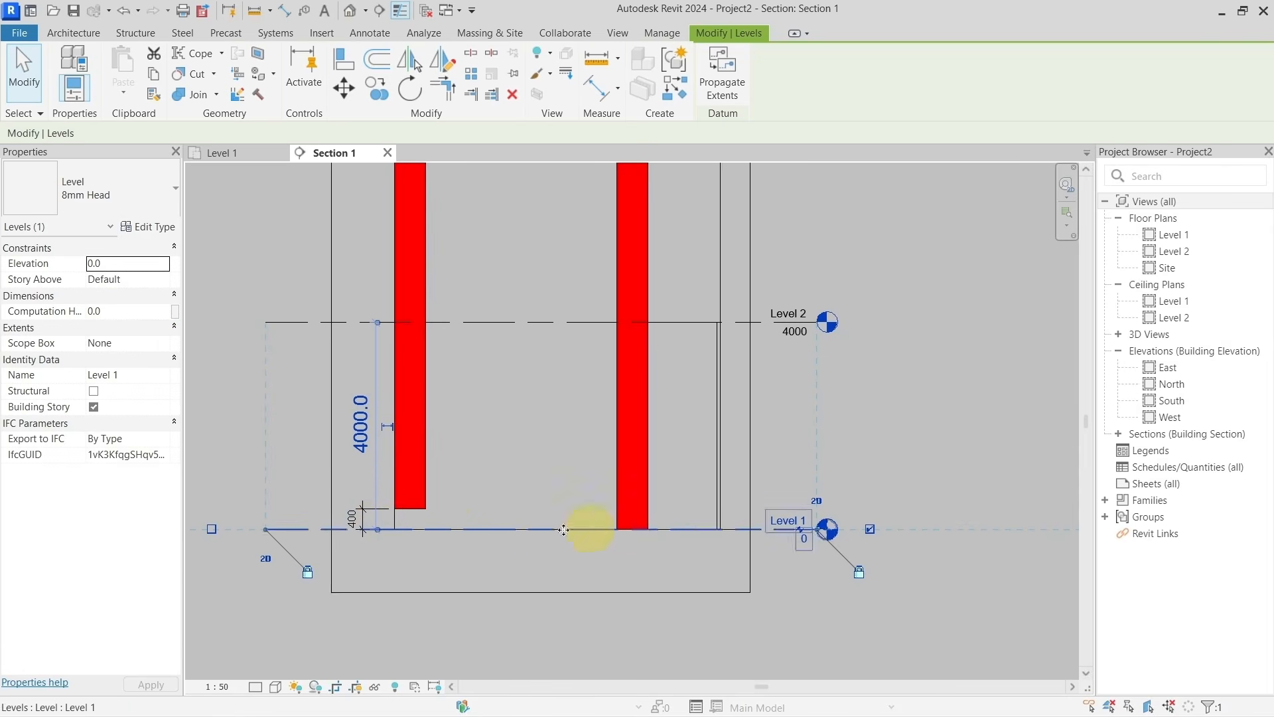
left_click(352, 479)
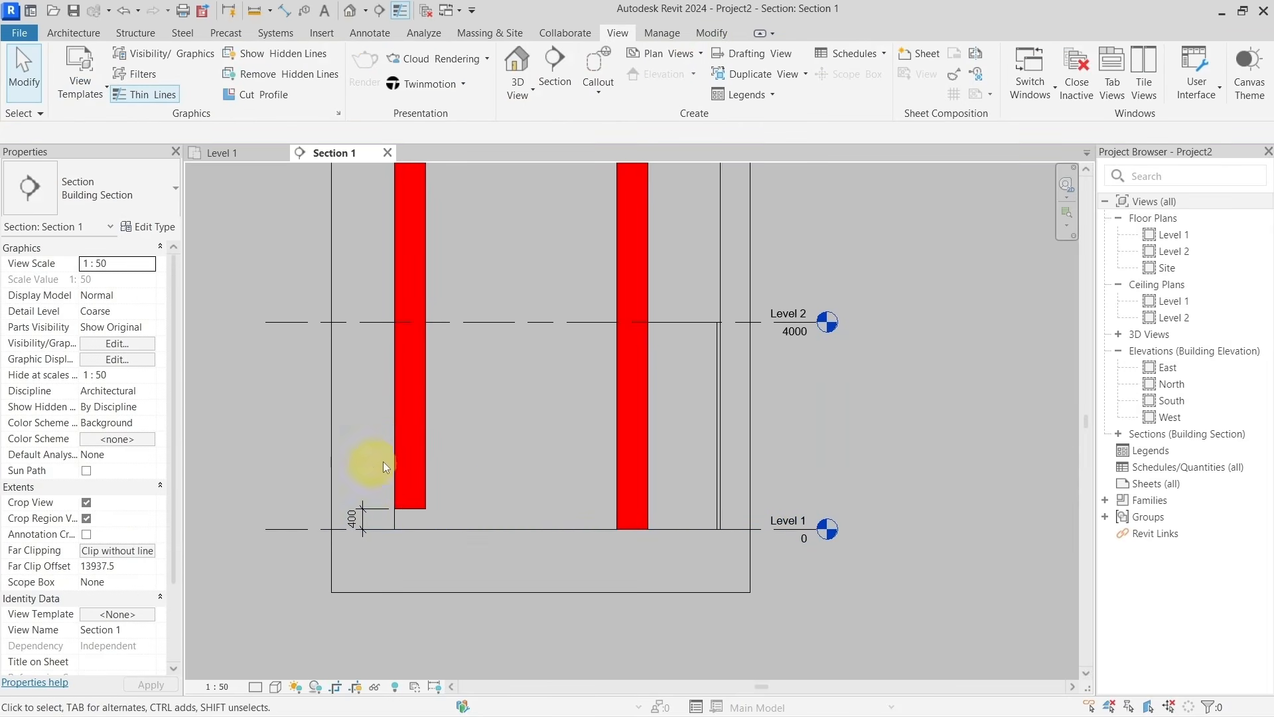
Check the left wall's Top Constraint and move Level 2 down to elevation 3800 mm.
left_click(420, 414)
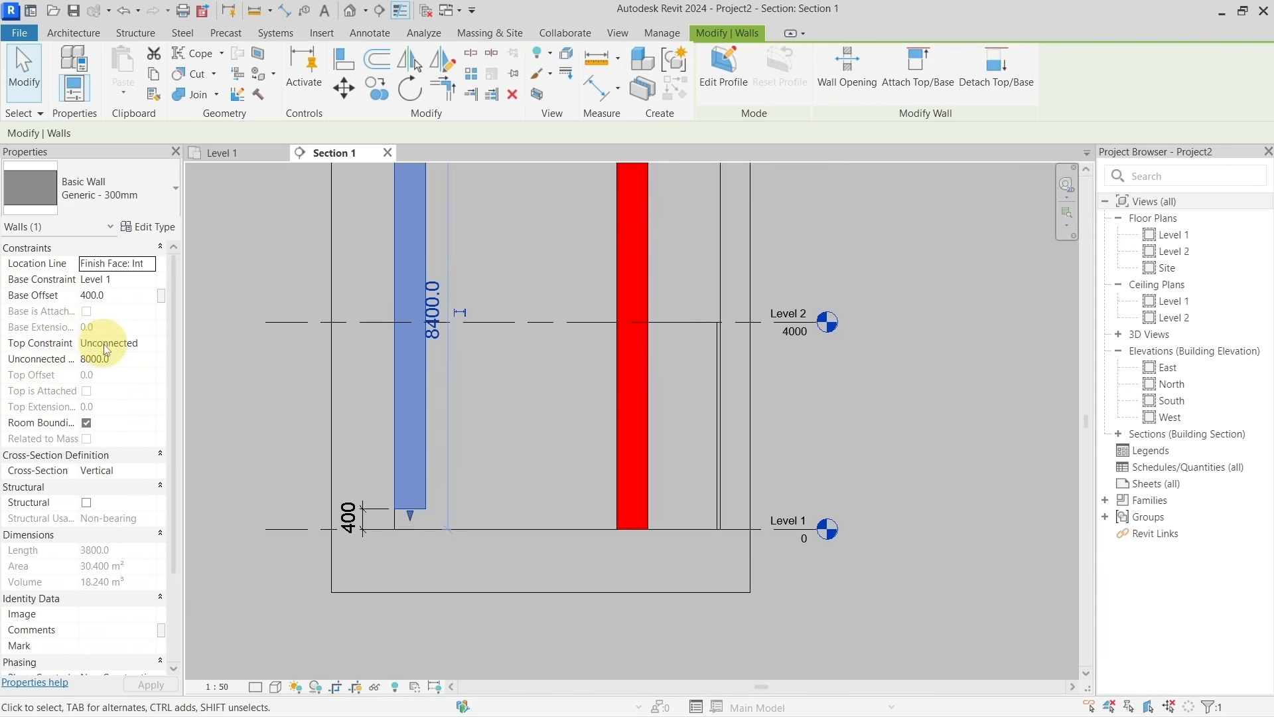
scroll(412, 353, "down", 1)
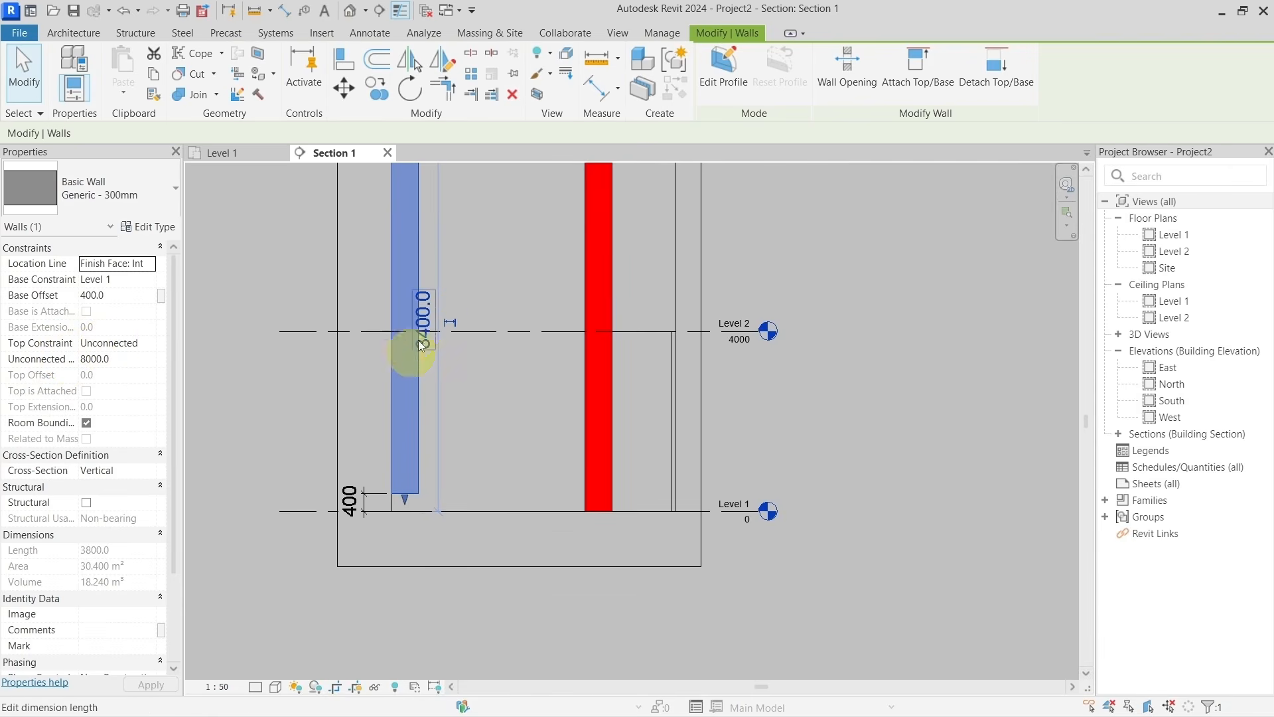
middle_click_drag(412, 352, 461, 423)
scroll(460, 424, "down", 1)
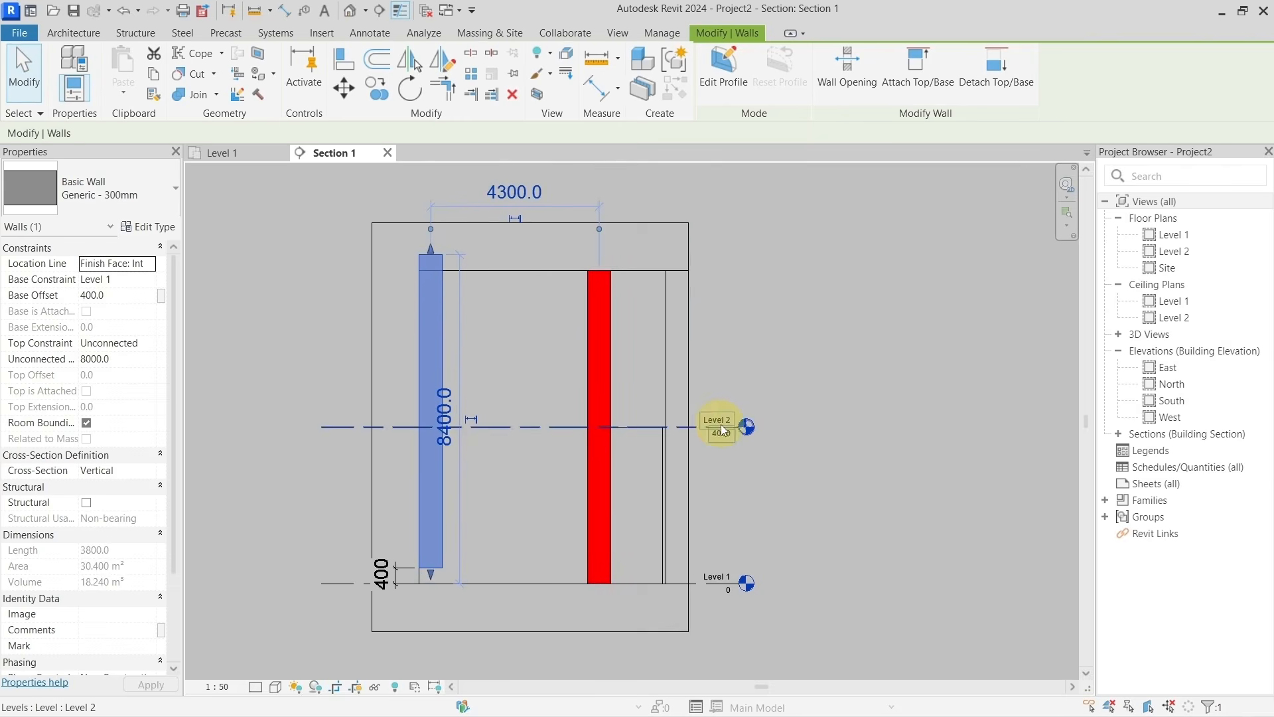
left_click(404, 426)
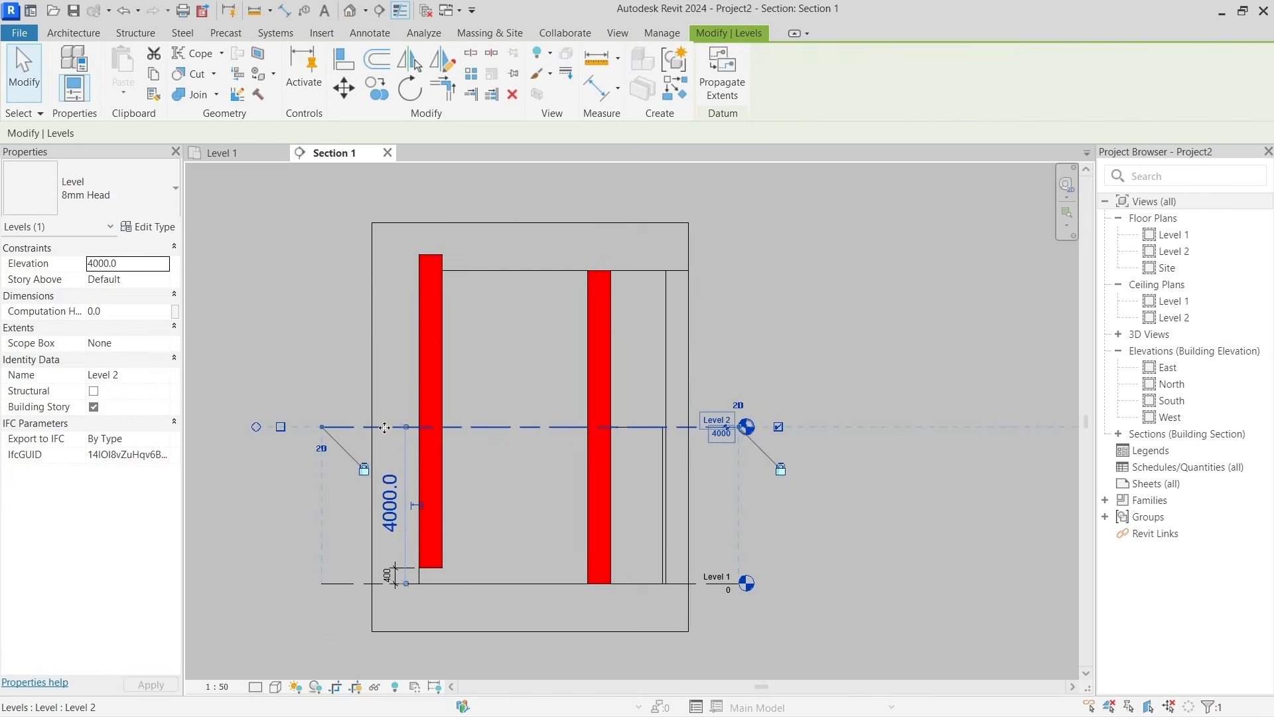
mouse_move(383, 426)
left_mouse_down()
mouse_move(369, 368)
mouse_move(390, 435)
left_mouse_up()
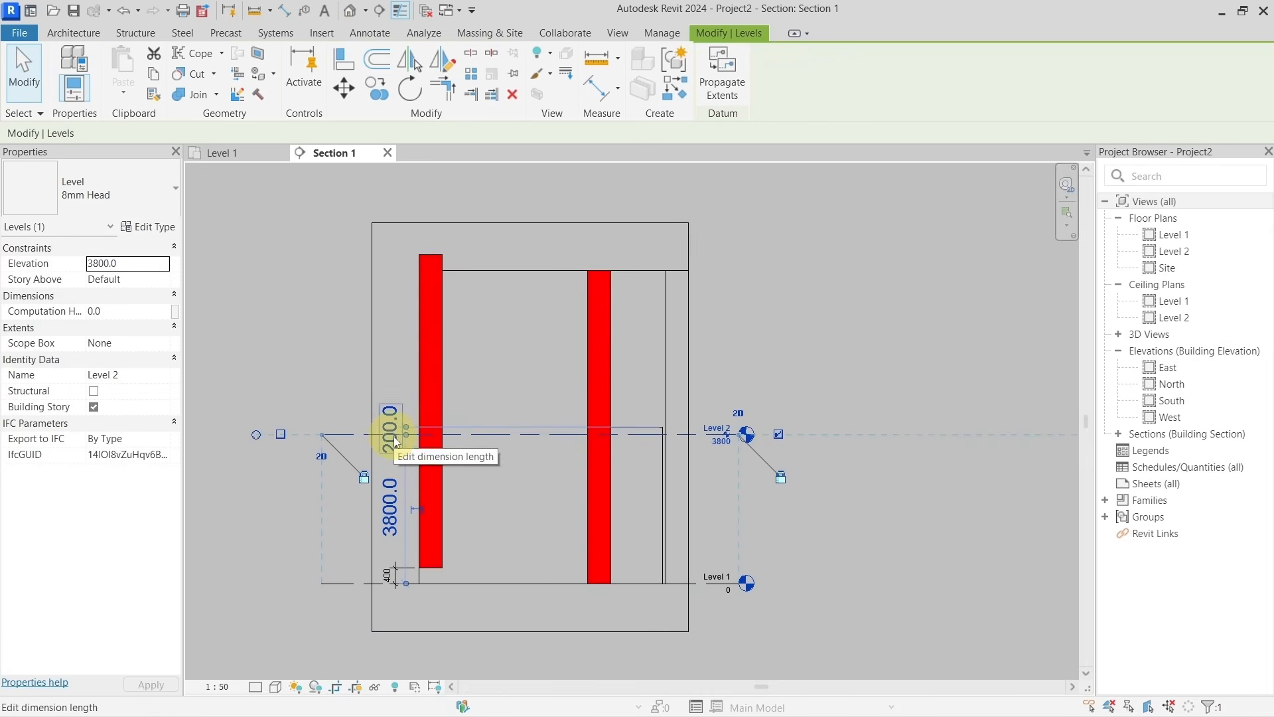
Set the left wall's Top Constraint to Up to level: Level 2.
left_click(428, 365)
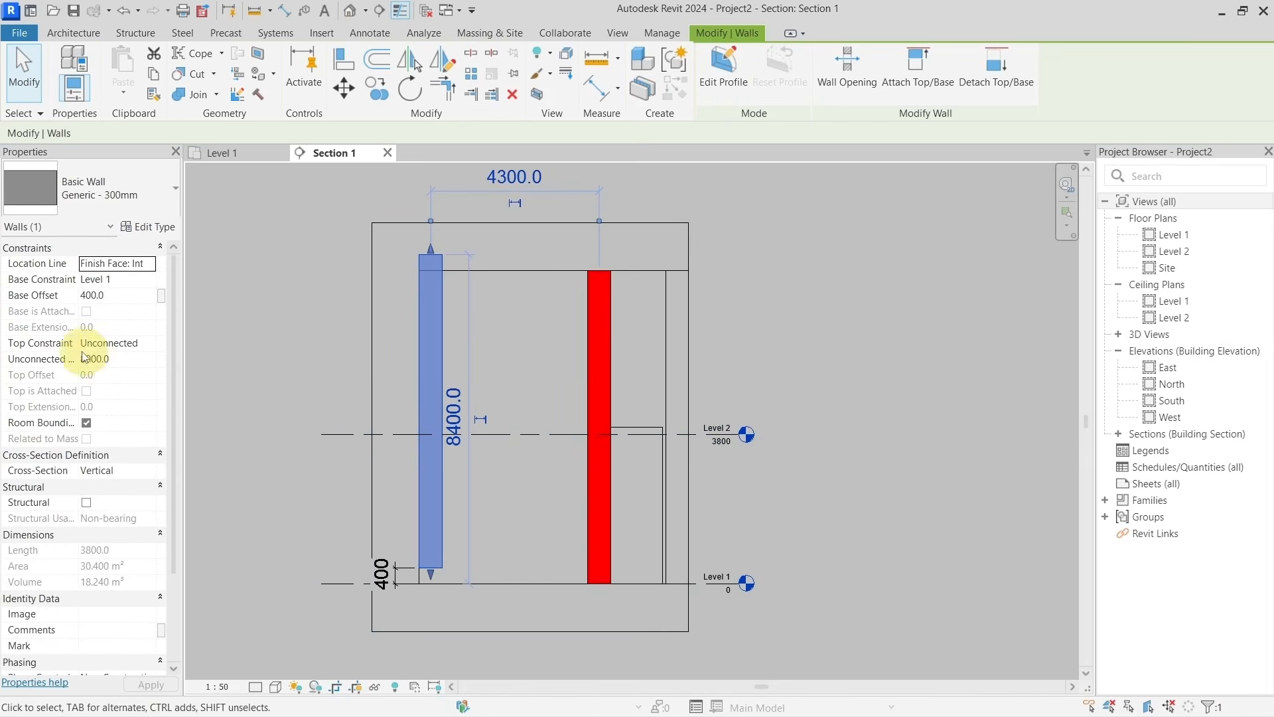
left_click(149, 345)
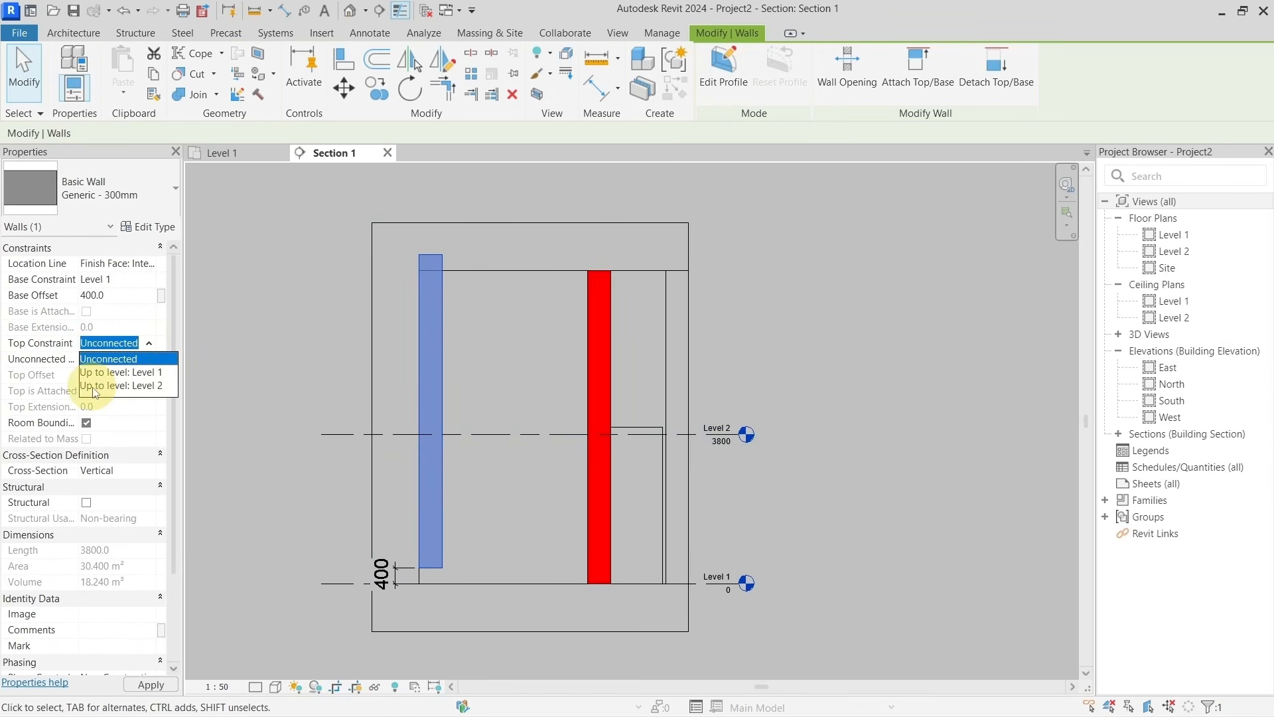
left_click(148, 386)
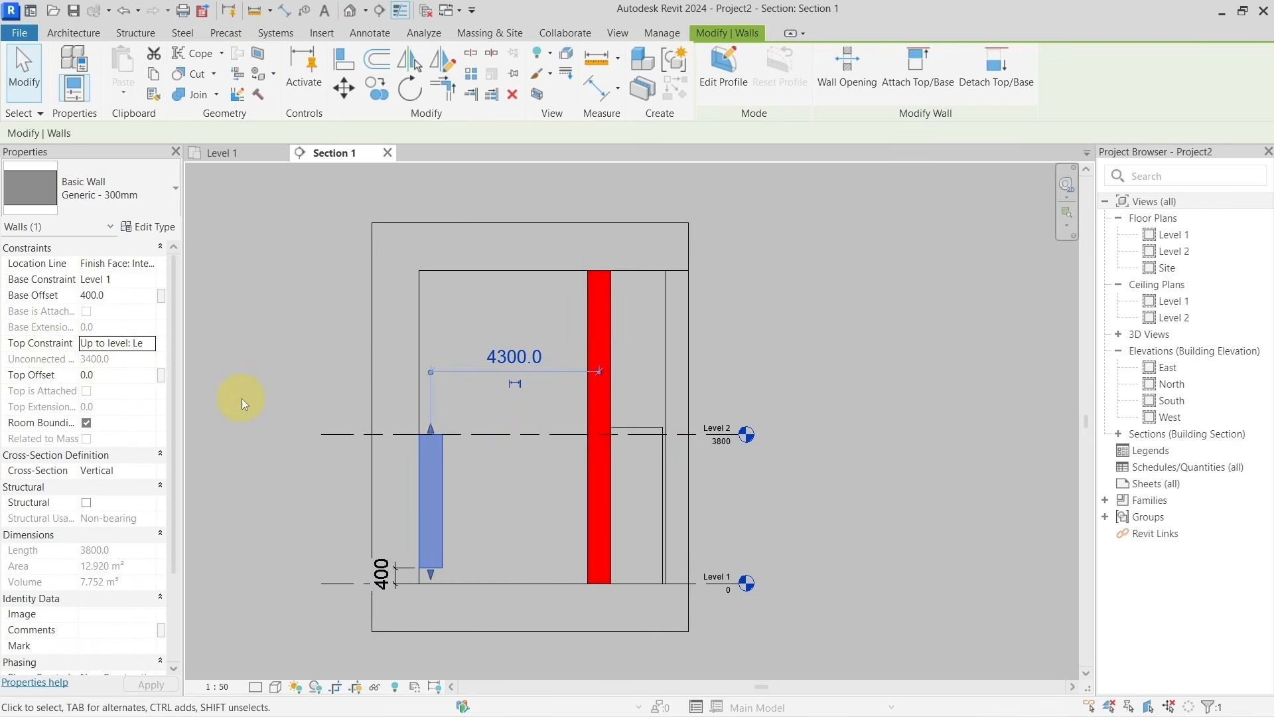
Move Level 2 up to elevation 5200 mm to test the left wall's top constraint.
scroll(388, 429, "up", 2)
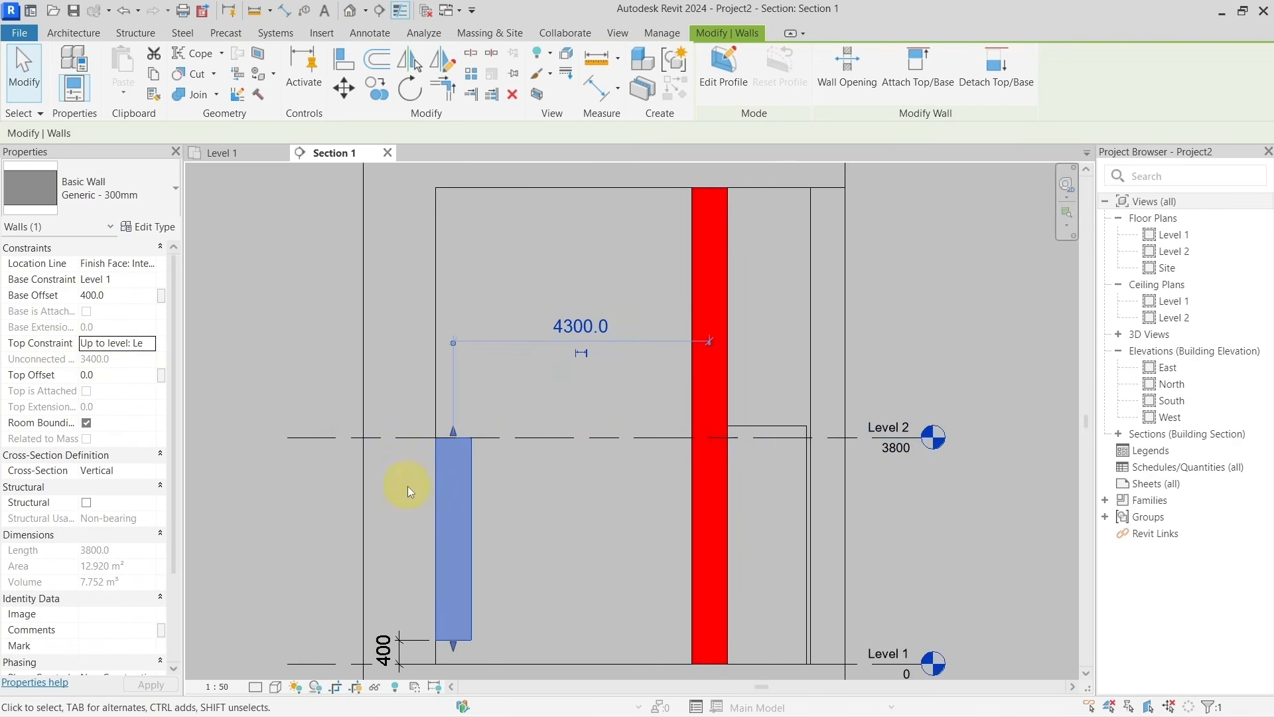
middle_click_drag(408, 486, 373, 441)
left_click(350, 385)
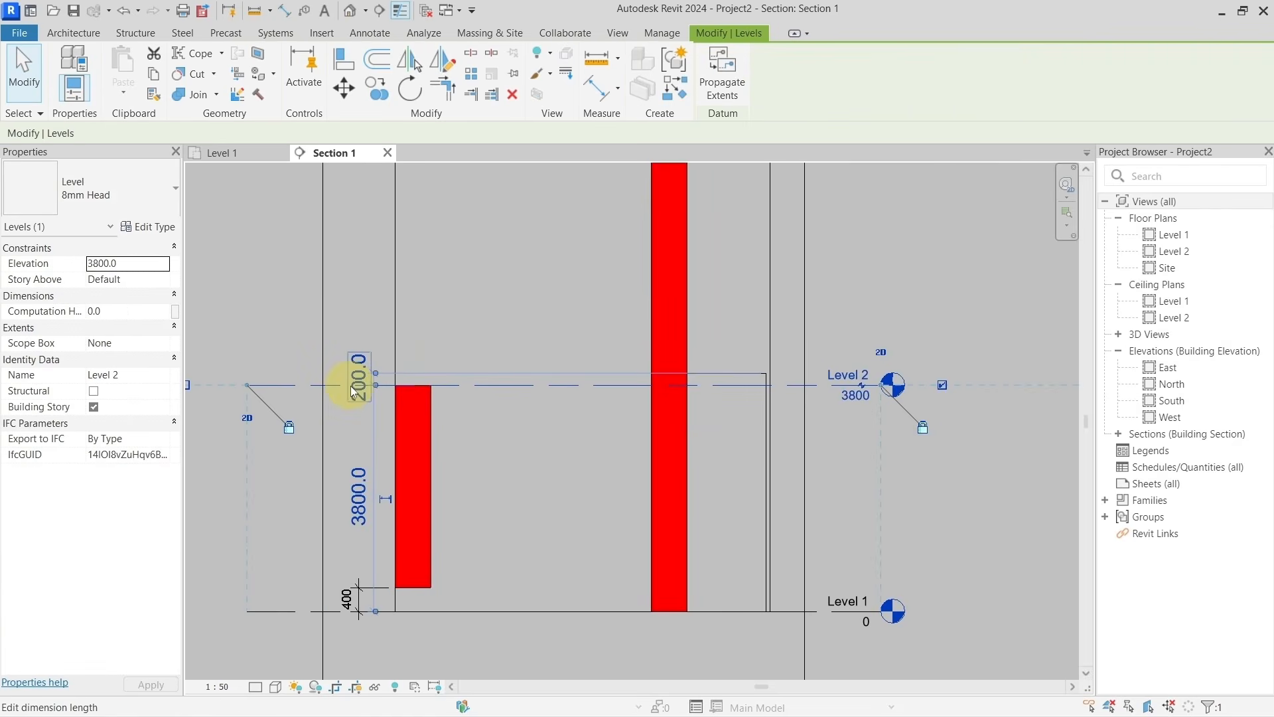
mouse_move(340, 386)
left_mouse_down()
mouse_move(338, 302)
mouse_move(352, 394)
mouse_move(333, 372)
mouse_move(333, 307)
left_mouse_up()
left_click(389, 294)
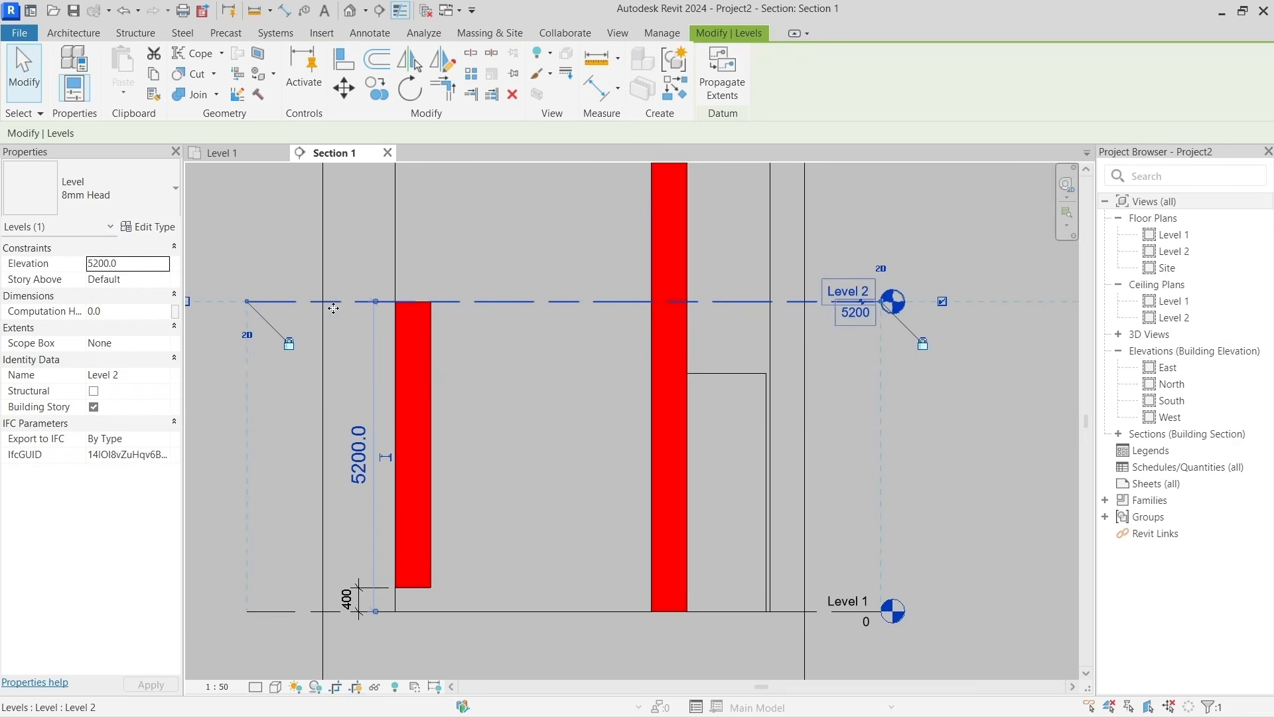
left_click(332, 251)
Set the left wall's Top Offset to 400 mm and check its distance above Level 2 with an aligned dimension preview.
left_click(412, 336)
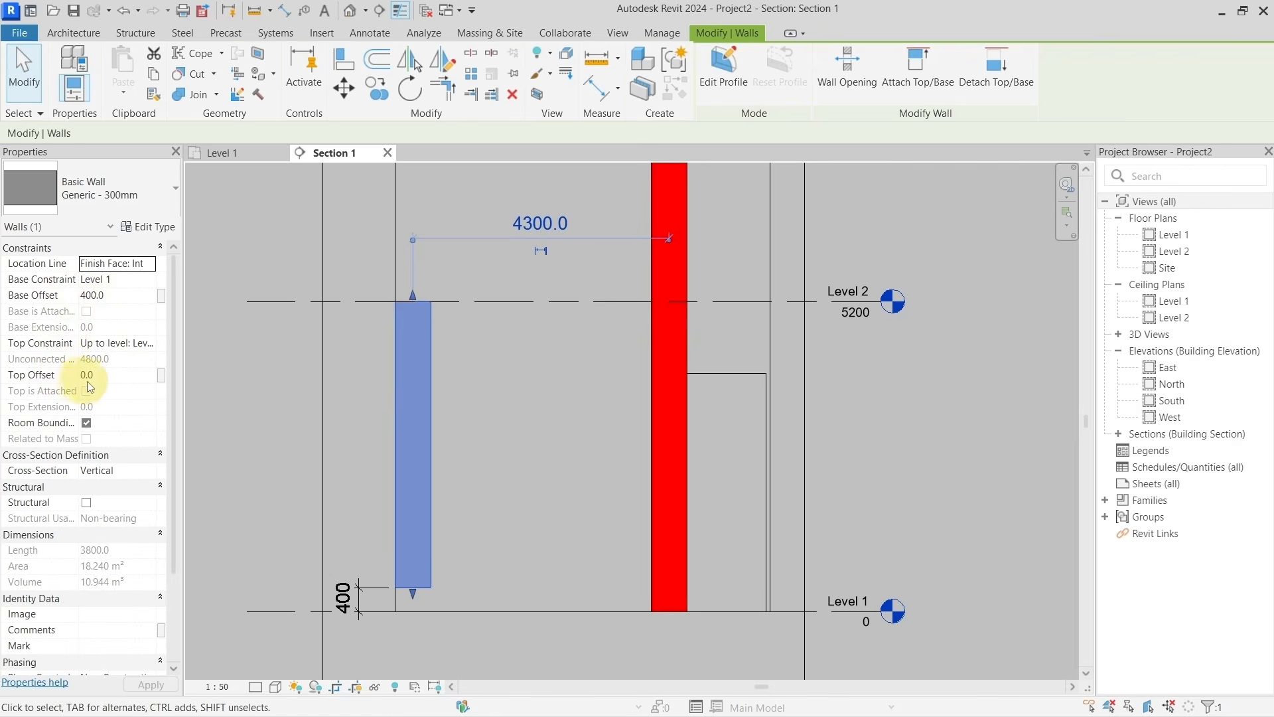
left_click(107, 374)
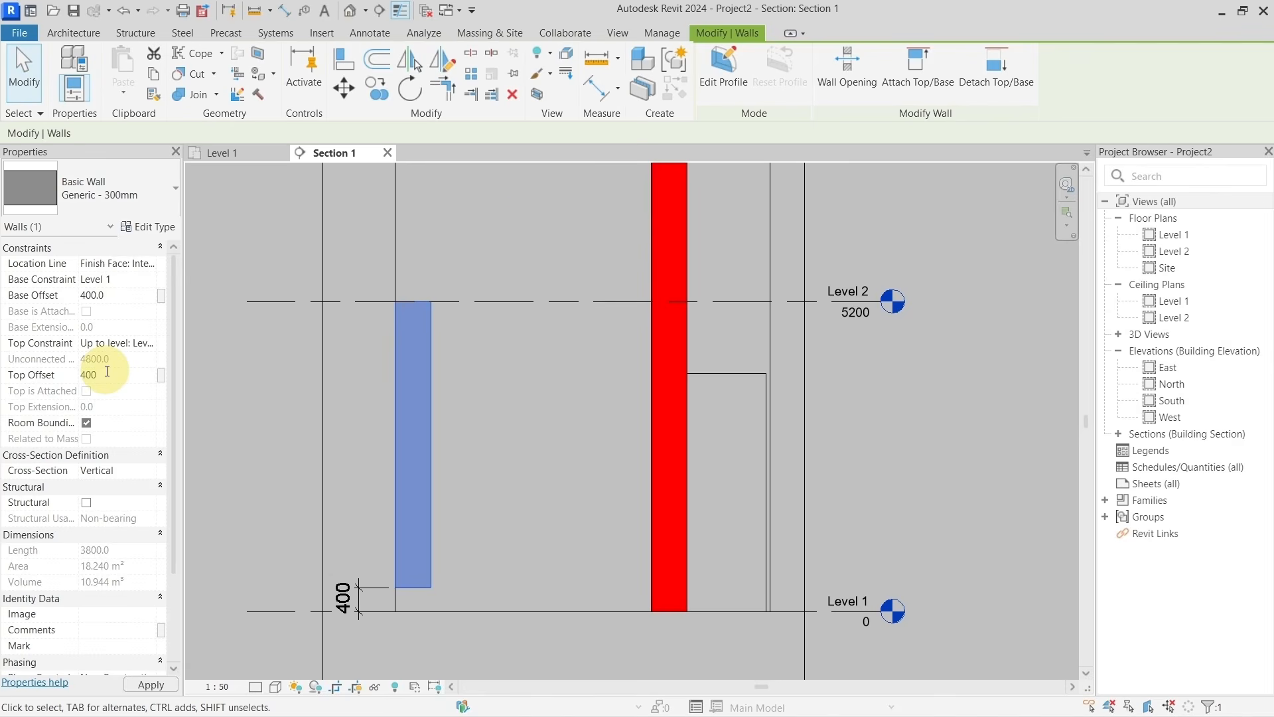
type("400")
key("Return")
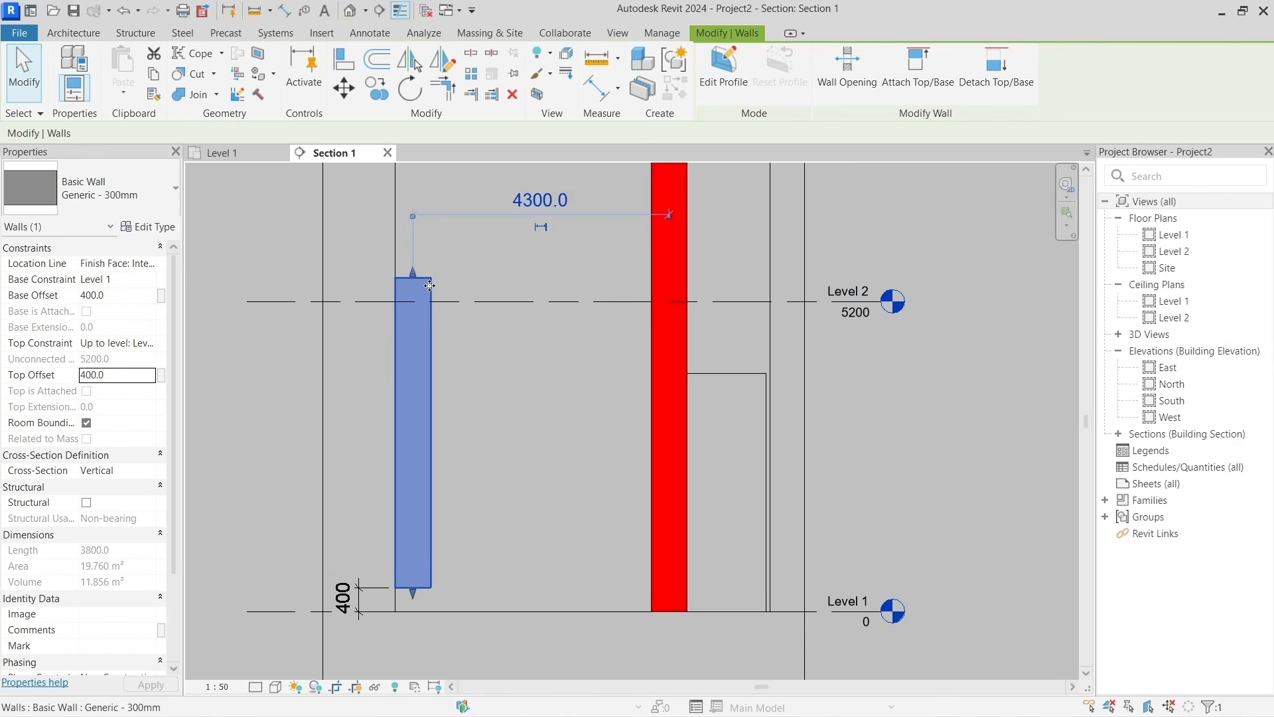
key("d")
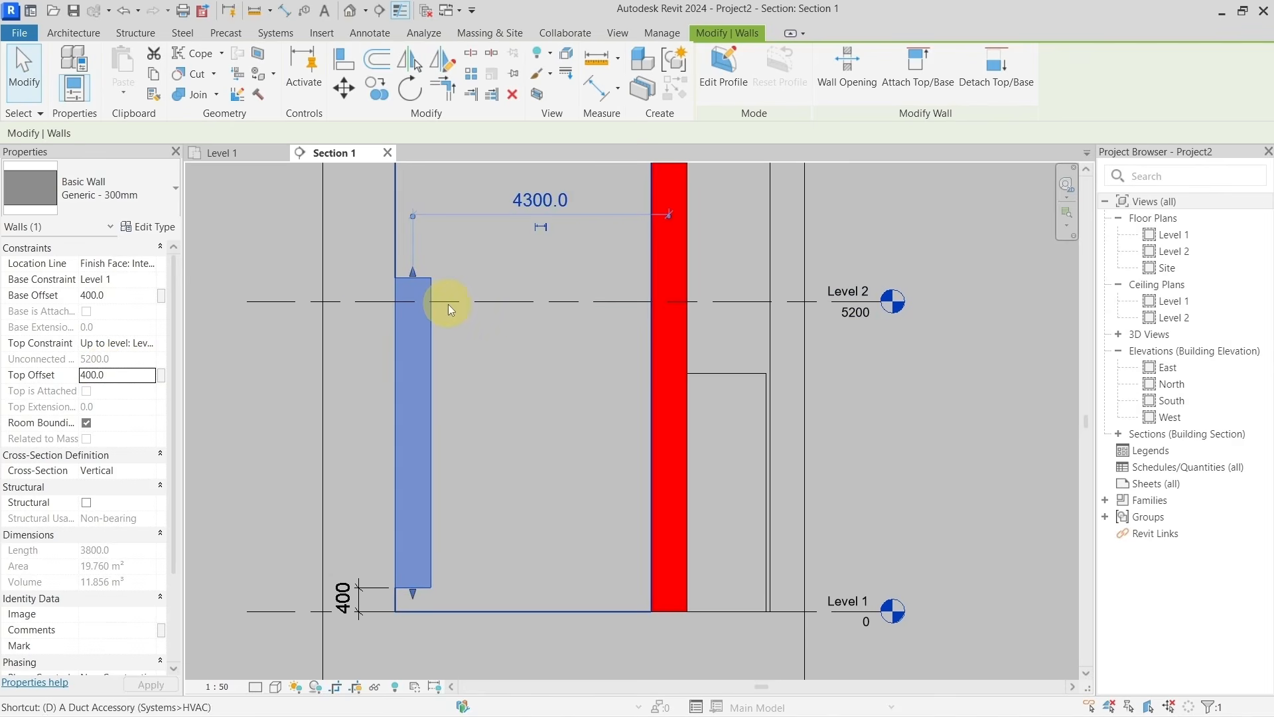
key("i")
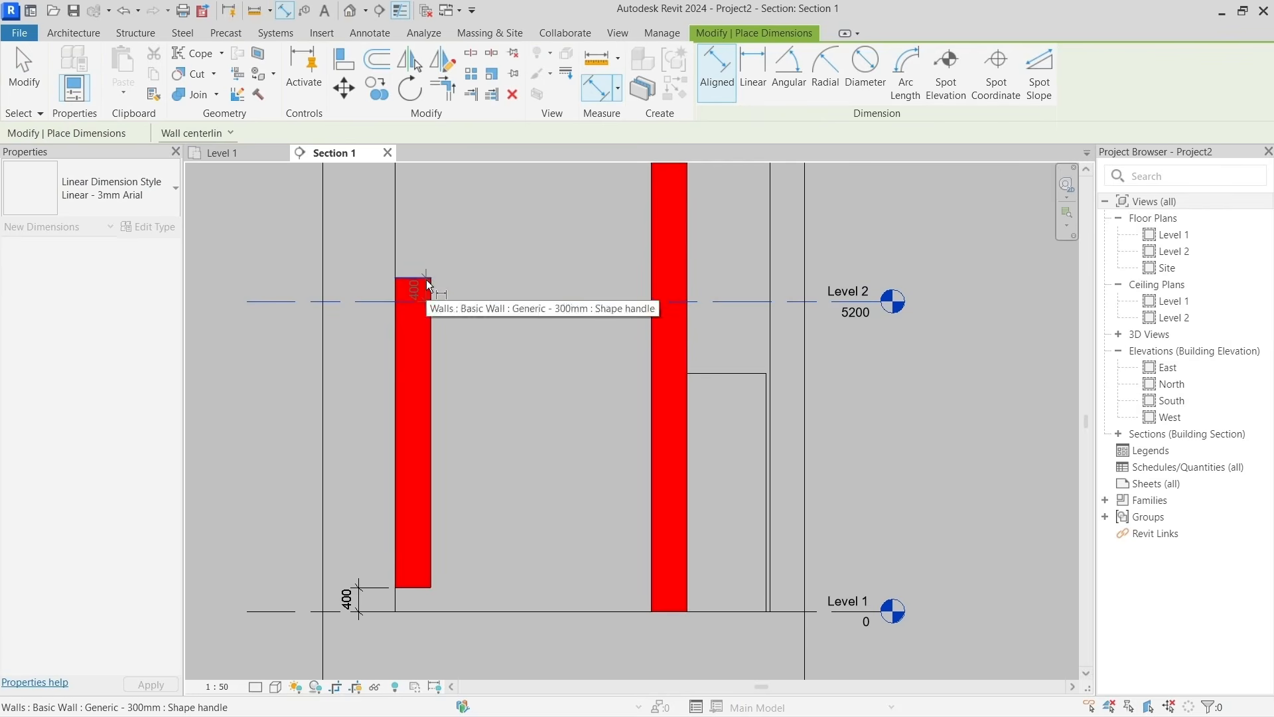
key("Escape")
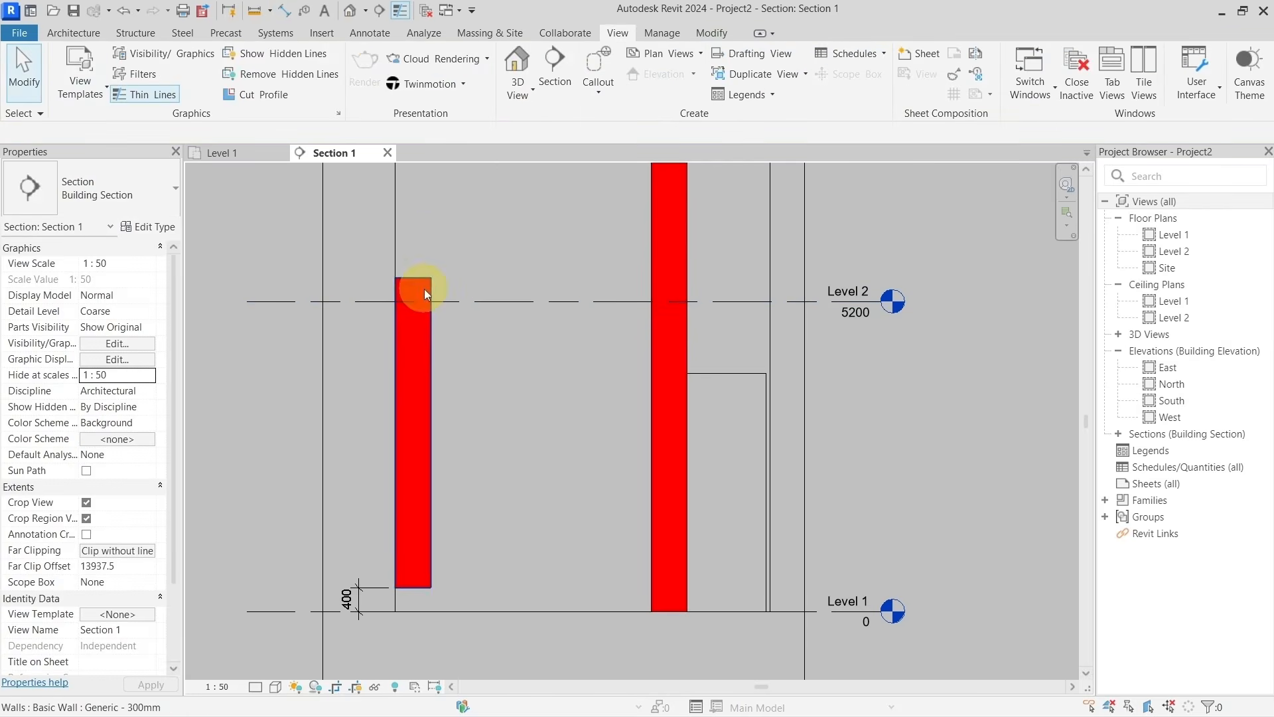
Set the left wall's Top Offset to -400 mm.
left_click(424, 289)
left_click(134, 372)
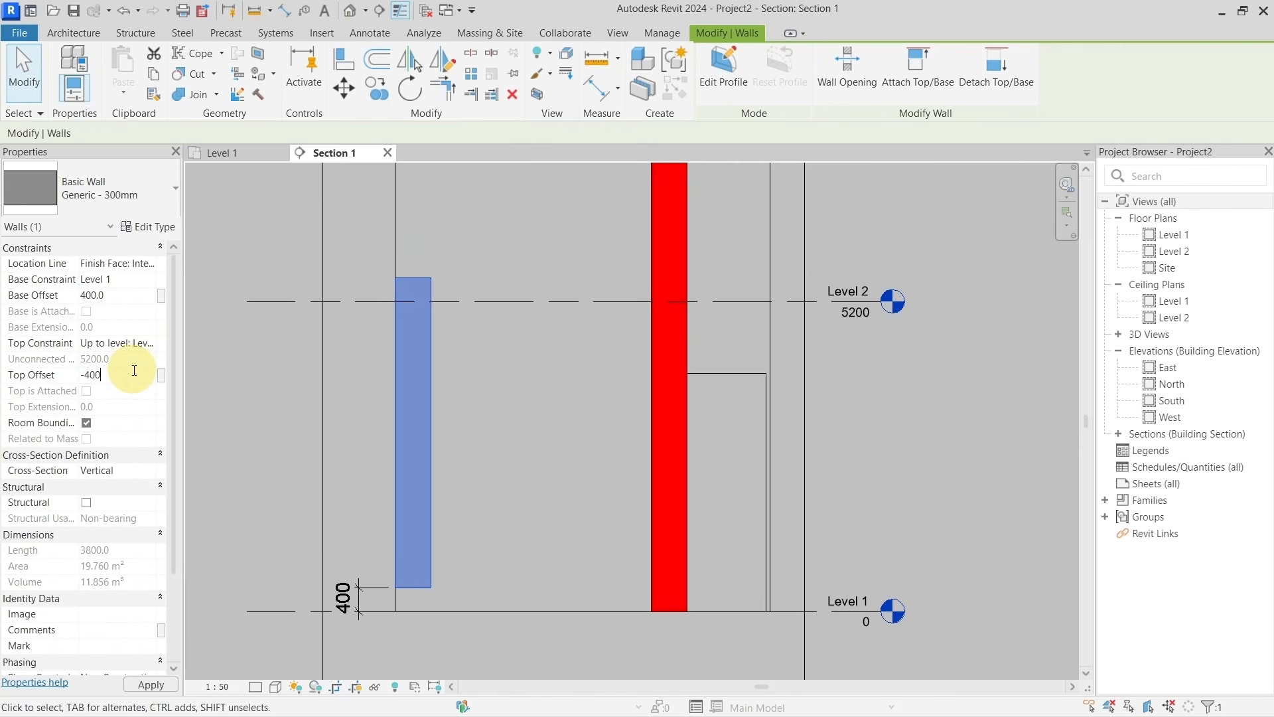
key("Return")
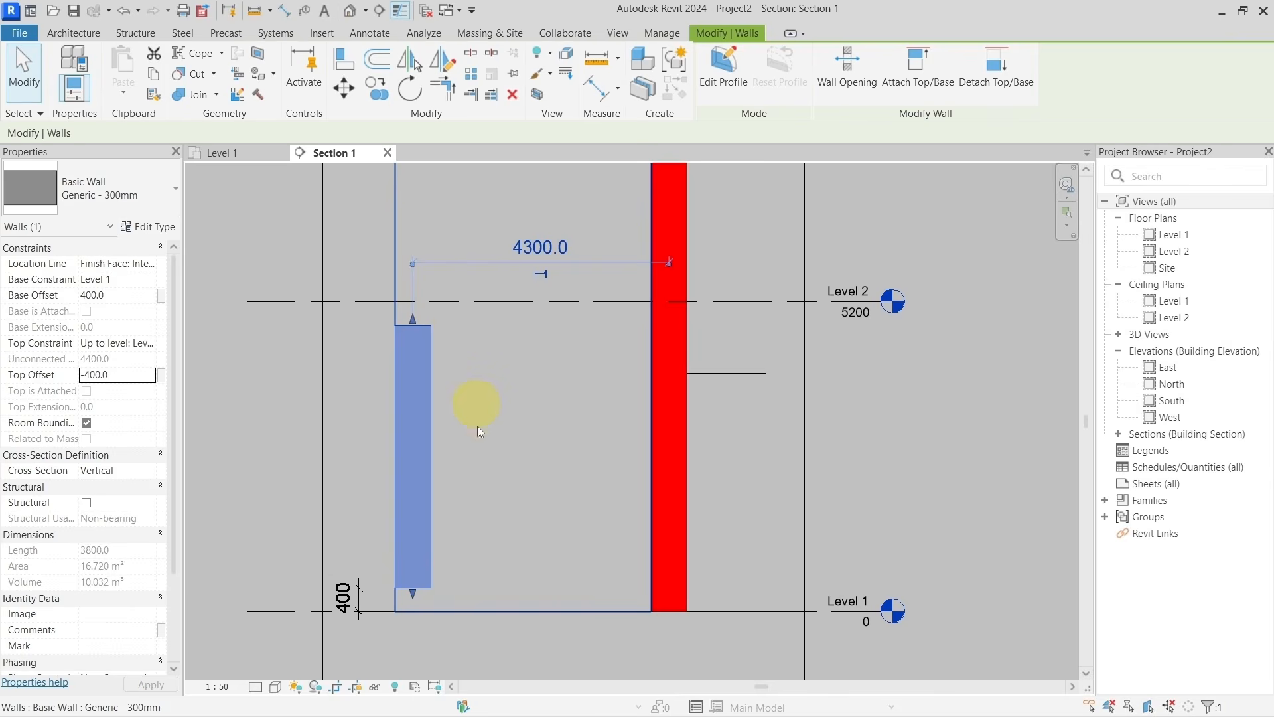
Place an aligned dimension between Level 2 and the top of the left wall.
key("d")
key("i")
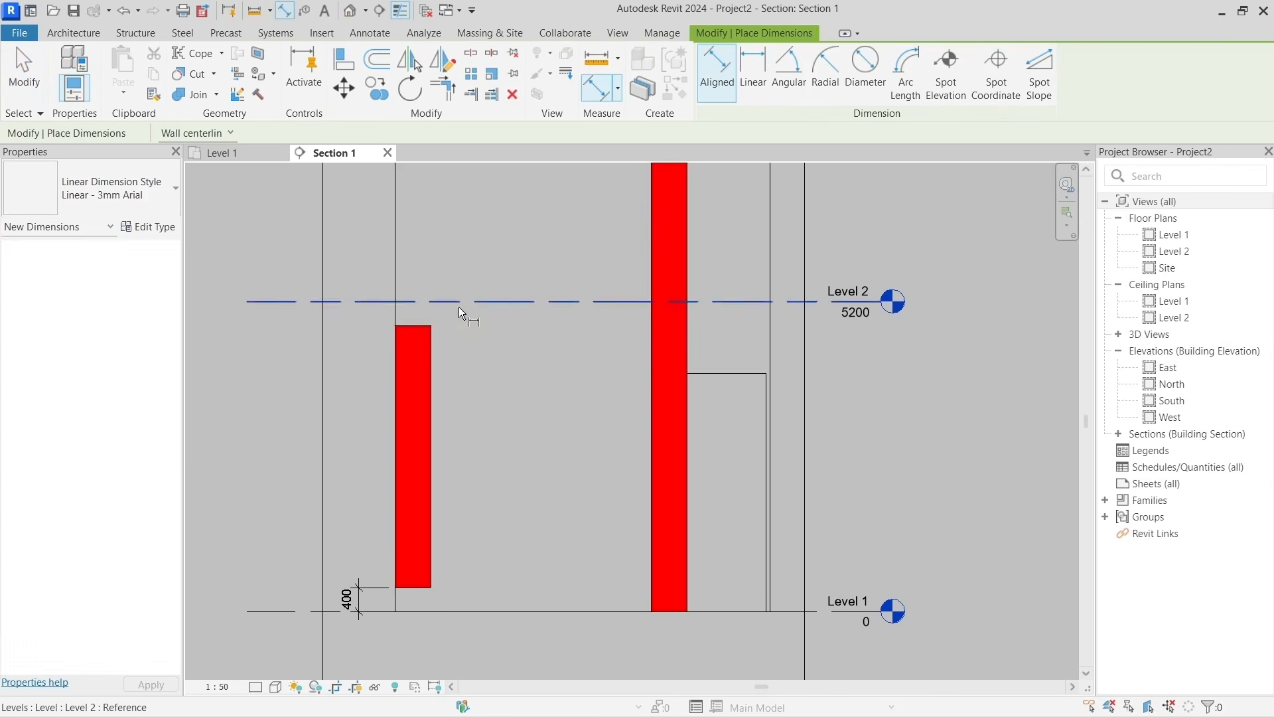
left_click(353, 341)
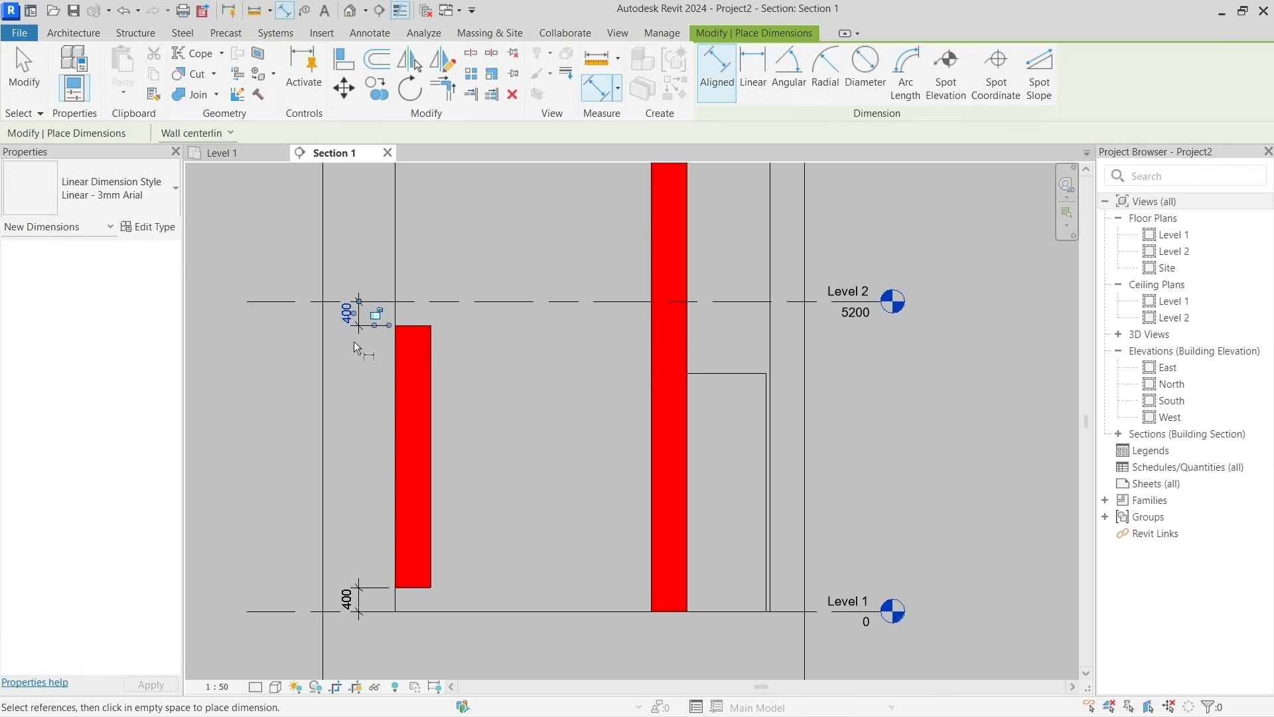
key("Escape")
key("Escape")
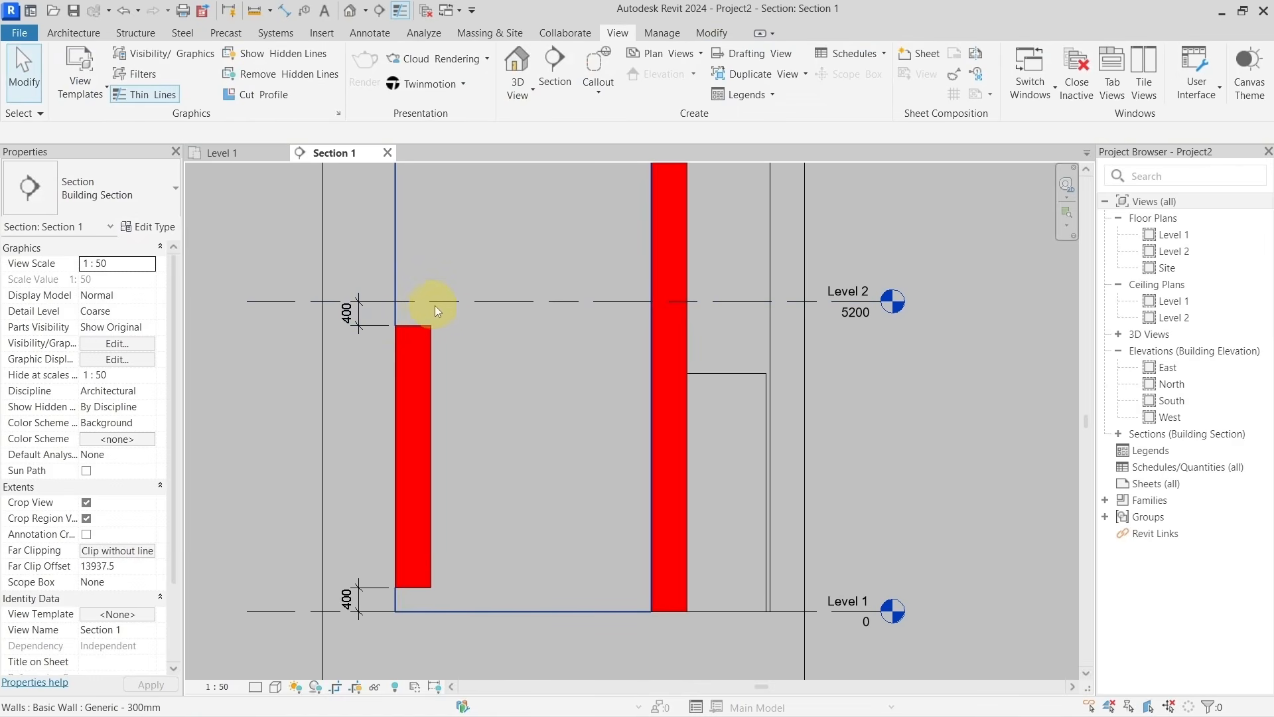
Move Level 2 to elevation 5100 mm to test the left wall's top offset.
key("Tab")
key("Tab")
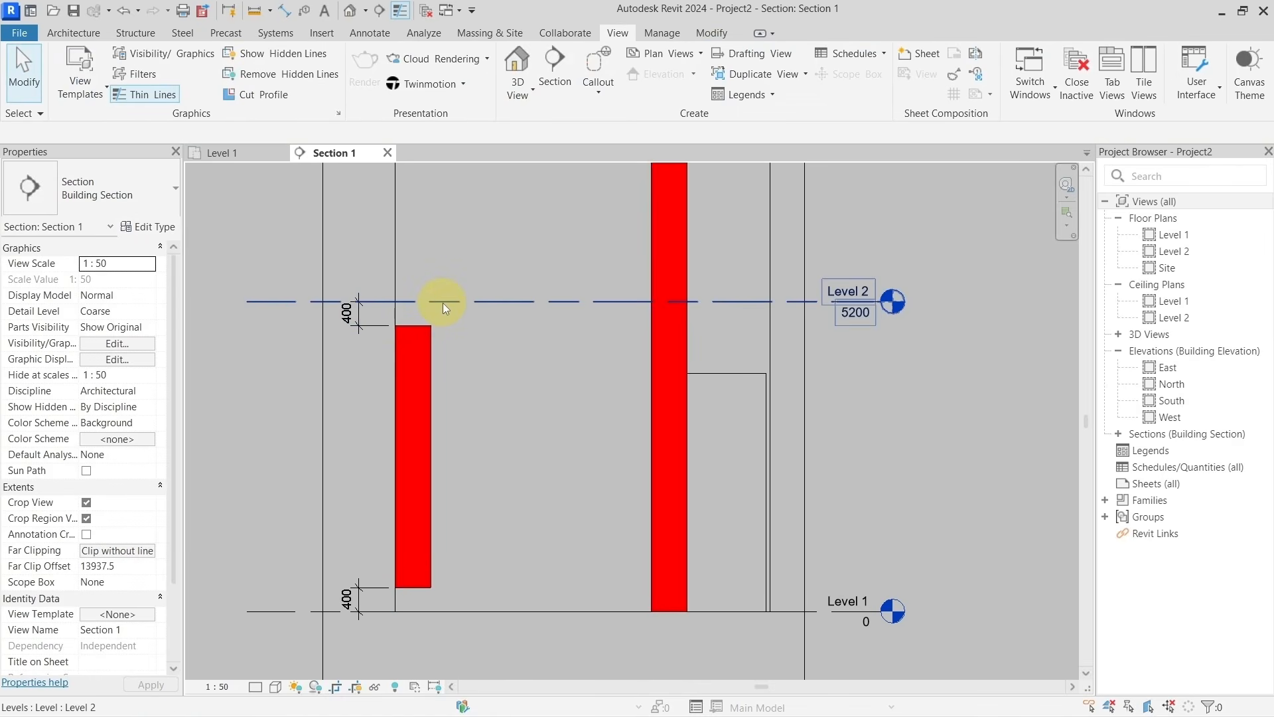
left_click(458, 302)
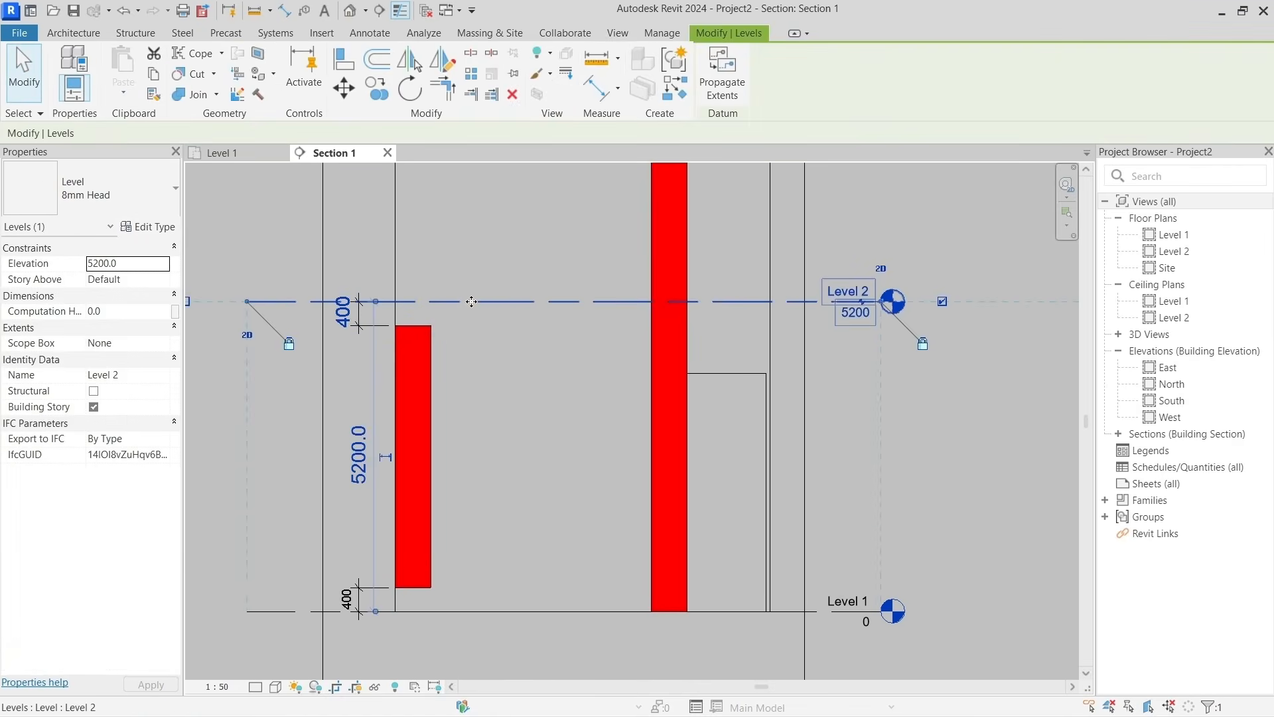
left_click_drag(477, 301, 499, 210)
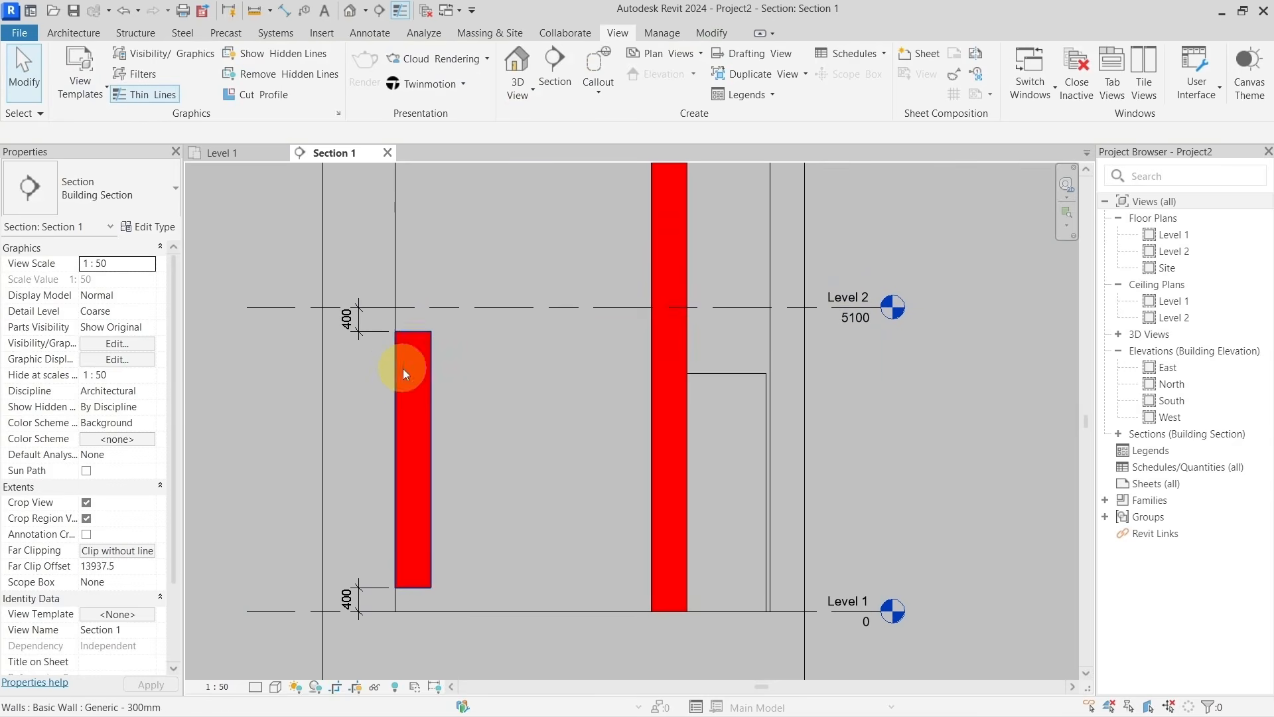
Review the left wall's instance properties and compare its constraints with those of the right wall.
left_click(403, 368)
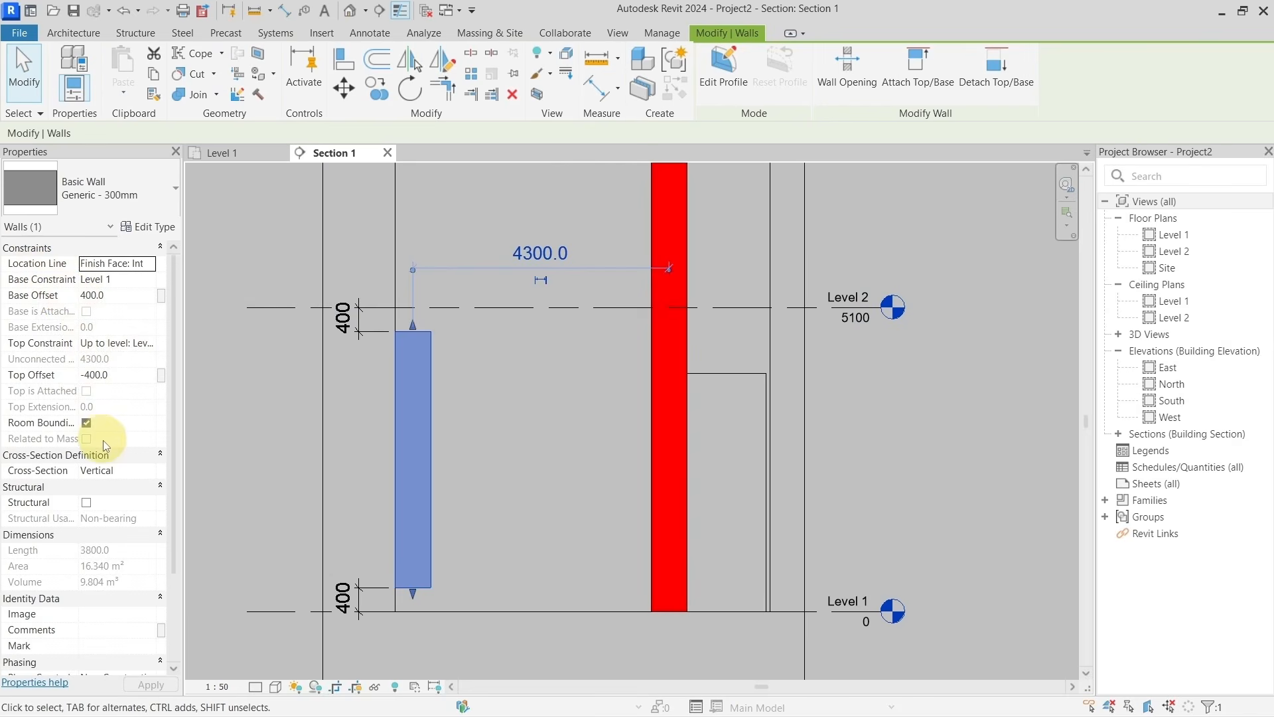
scroll(92, 406, "down", 4)
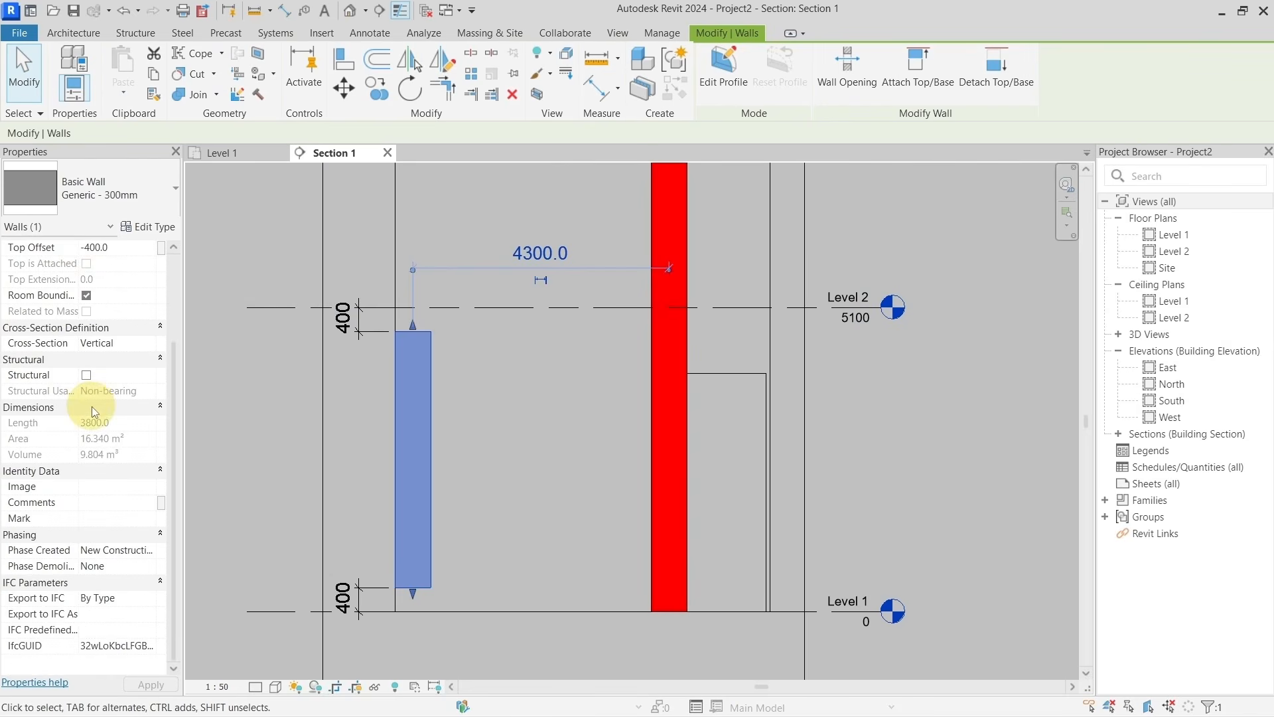
scroll(91, 406, "up", 4)
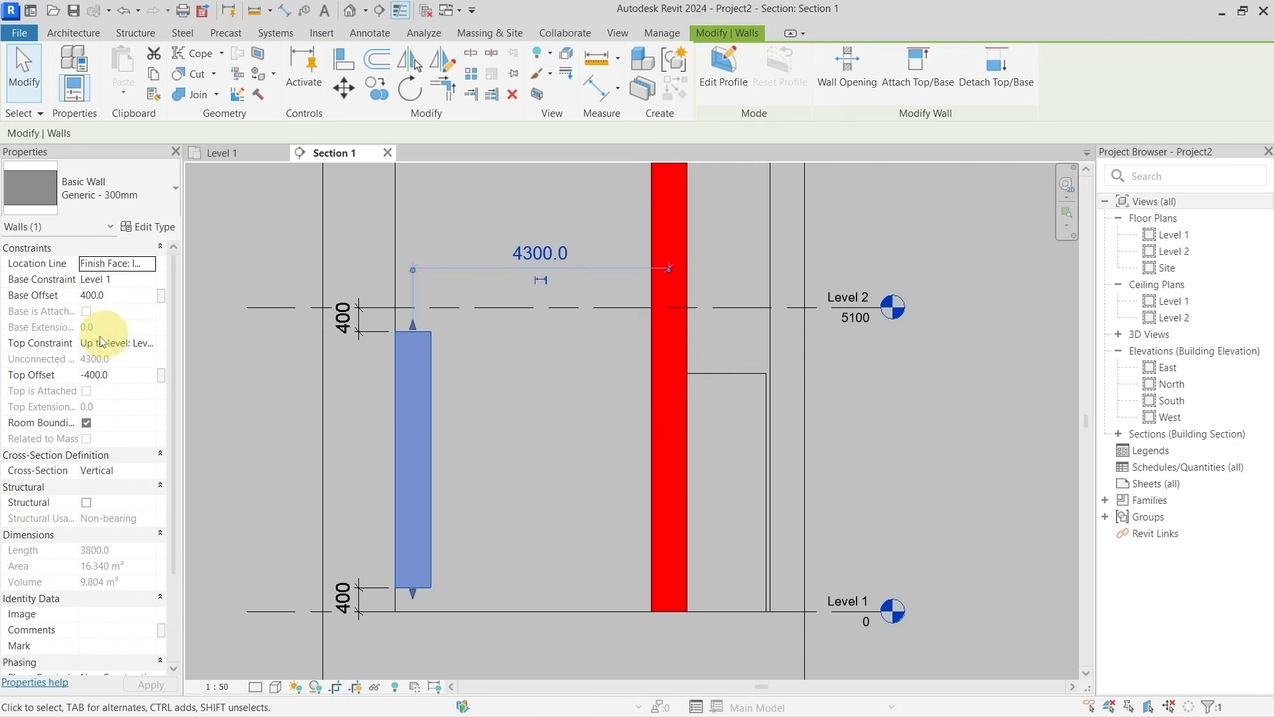
left_click(668, 336)
scroll(667, 332, "down", 3)
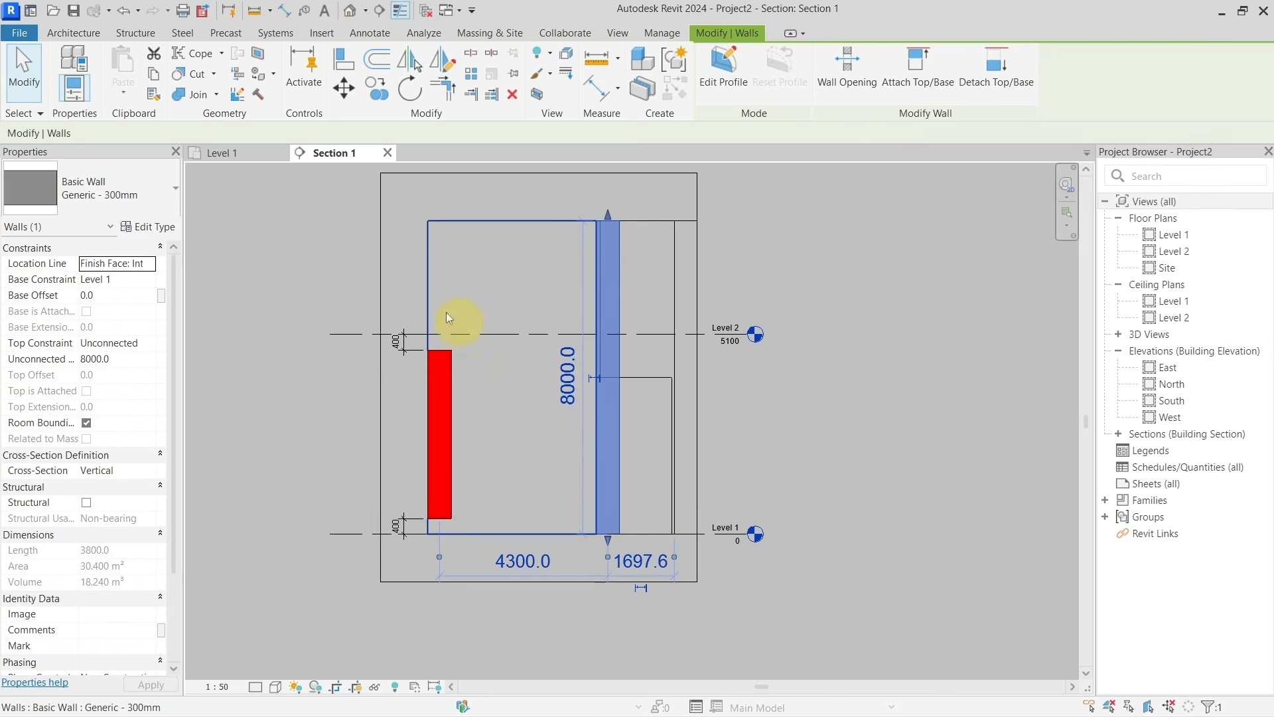
Open the default 3D view, dock it beside the Level 1 plan and frame the rectangular room in it.
left_click(233, 158)
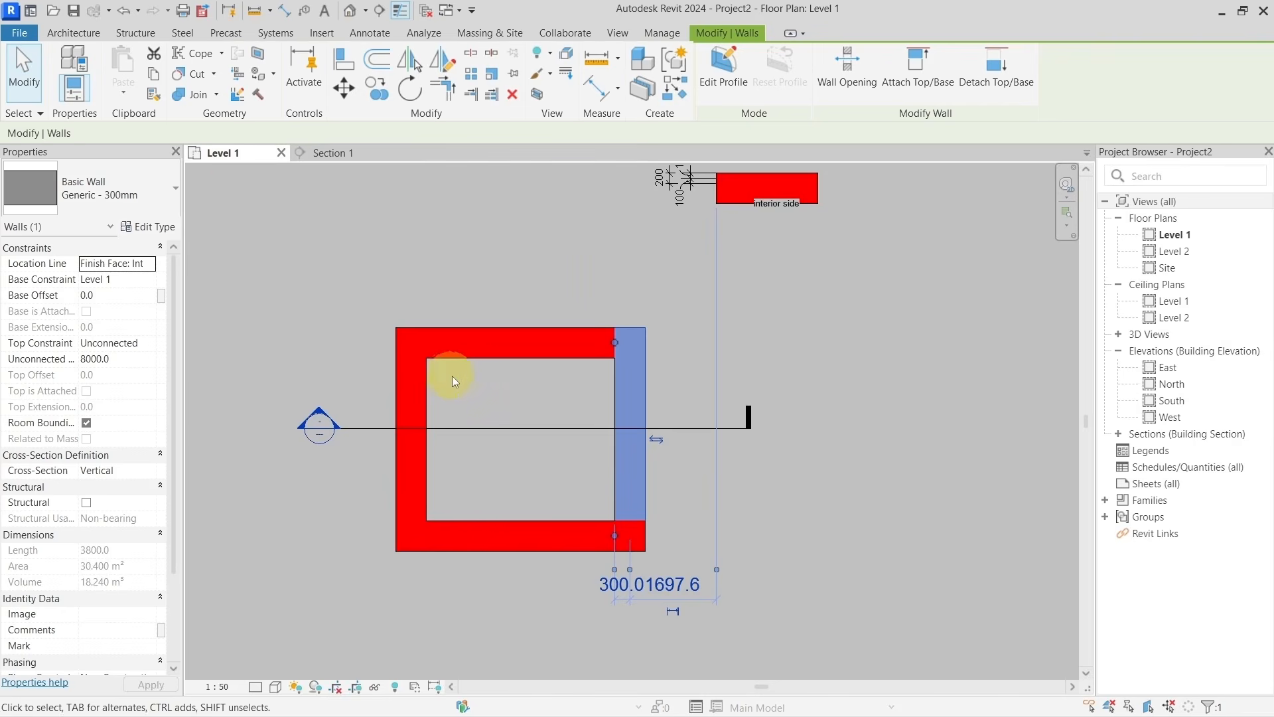
left_click(503, 290)
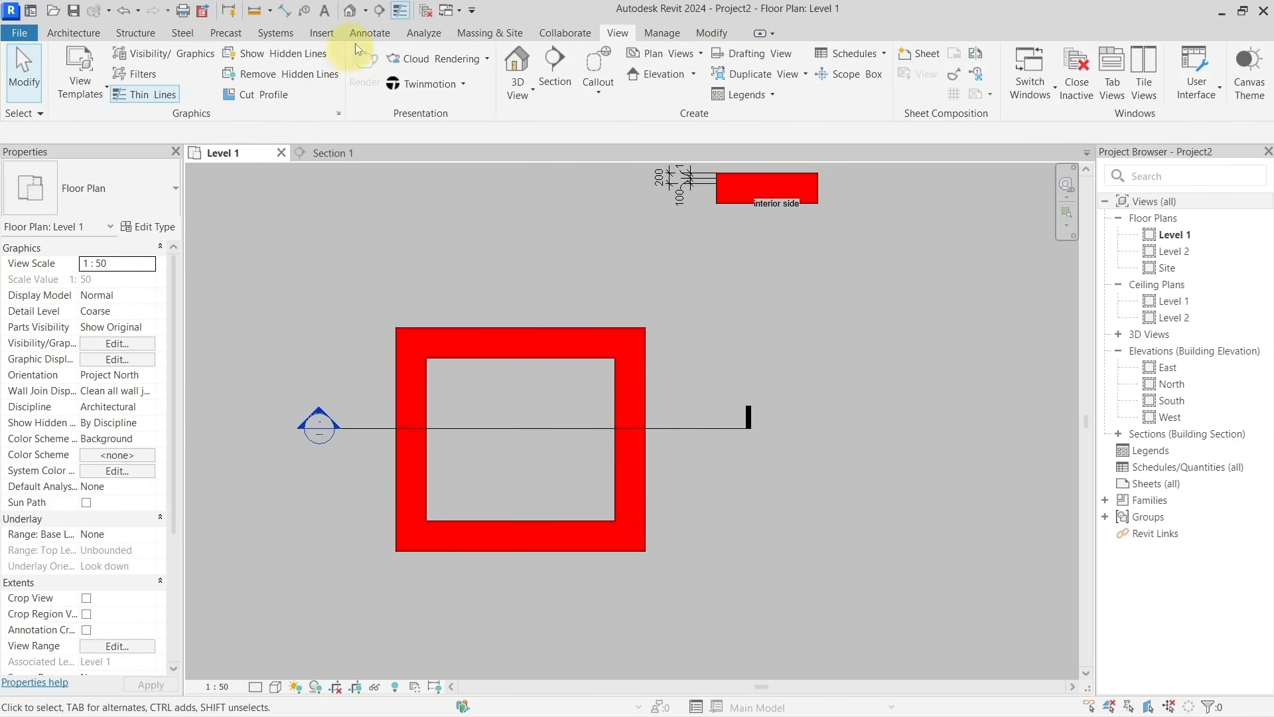
left_click(352, 11)
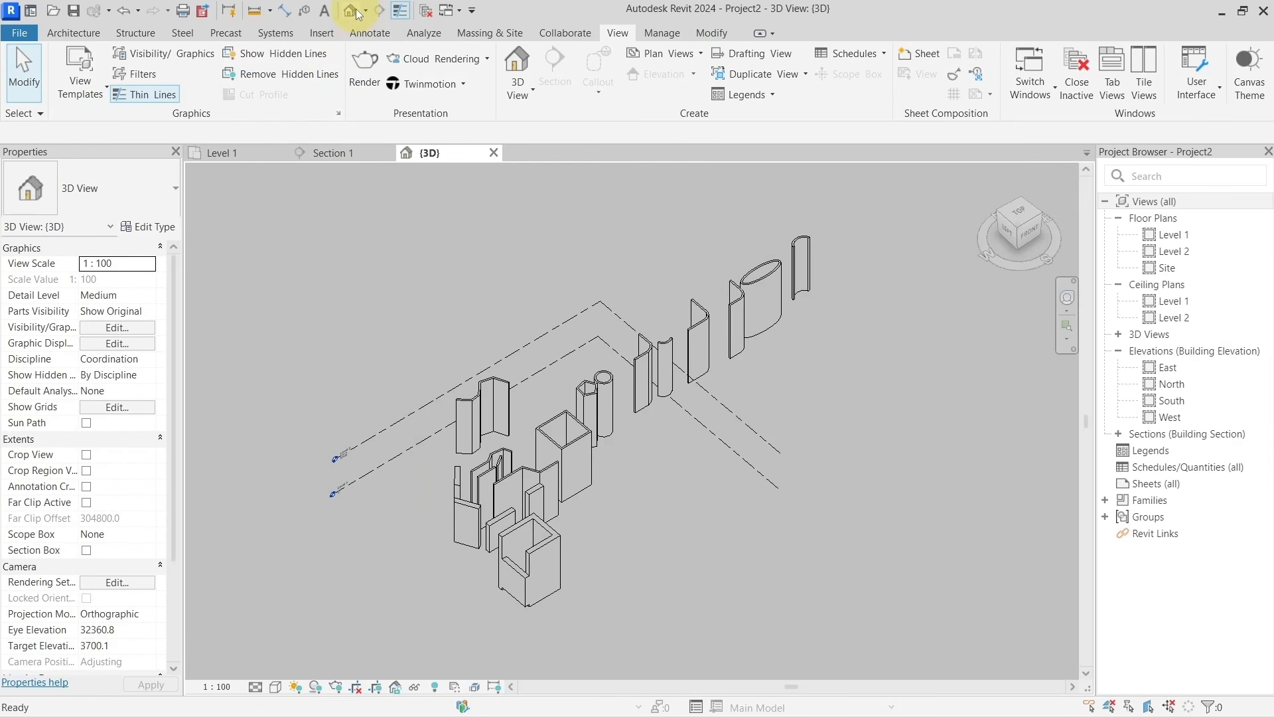
left_click_drag(454, 166, 1089, 232)
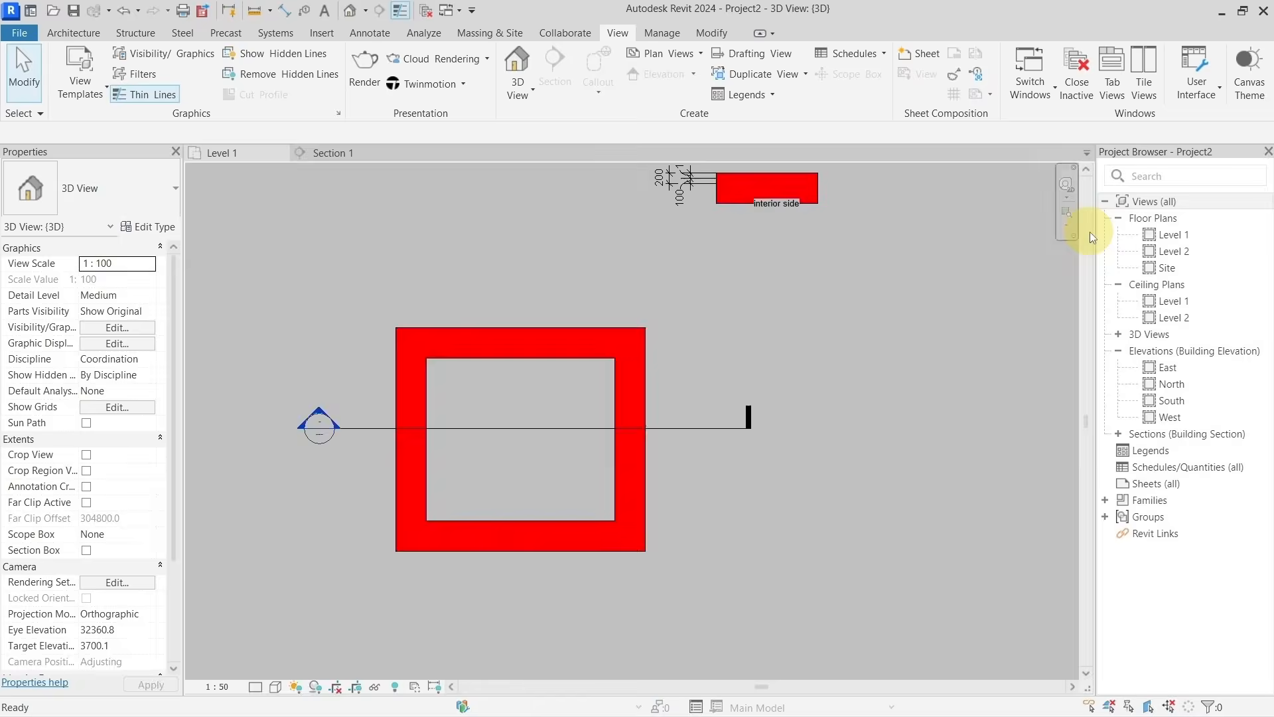
left_click(464, 422)
left_click(877, 455)
middle_click_drag(957, 493, 738, 398)
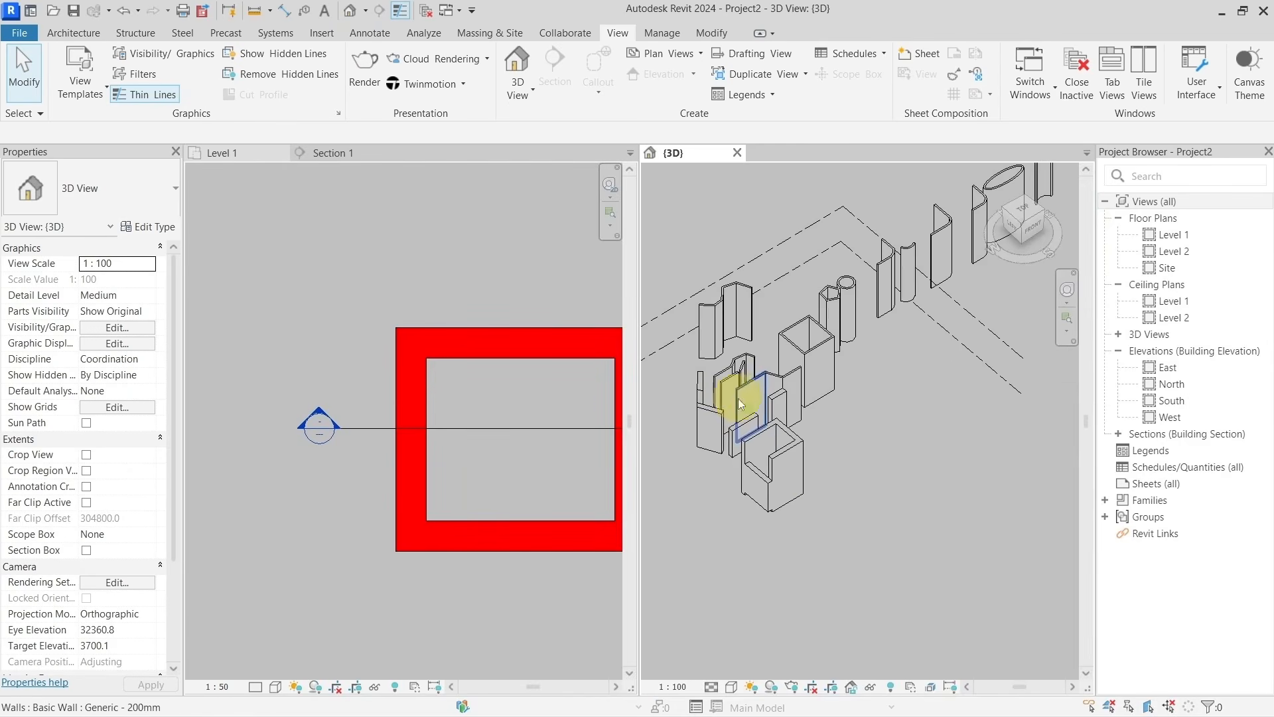
scroll(774, 485, "up", 8)
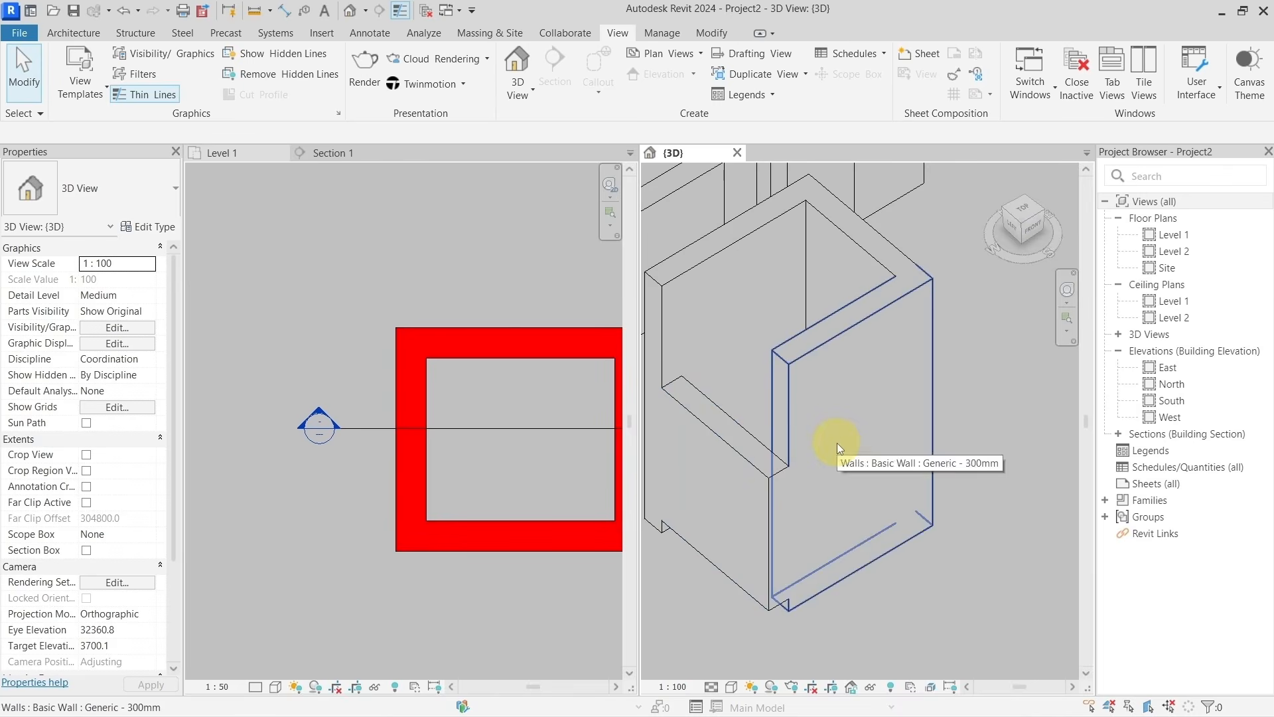
left_click(488, 300)
middle_click_drag(489, 300, 333, 265)
left_click_drag(266, 224, 566, 536)
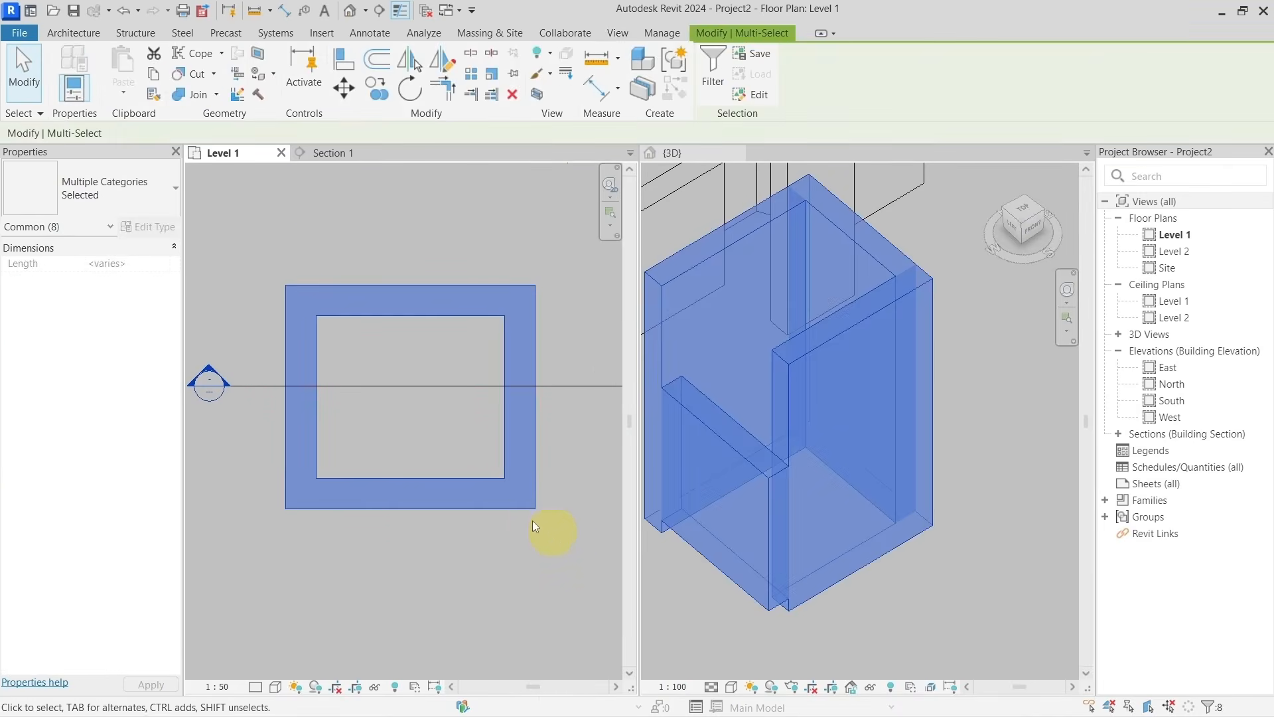
left_click(387, 270)
Set the Top Constraint of the room's walls except the left one to Up to level: Level 2, and close the 3D view.
left_click(352, 299)
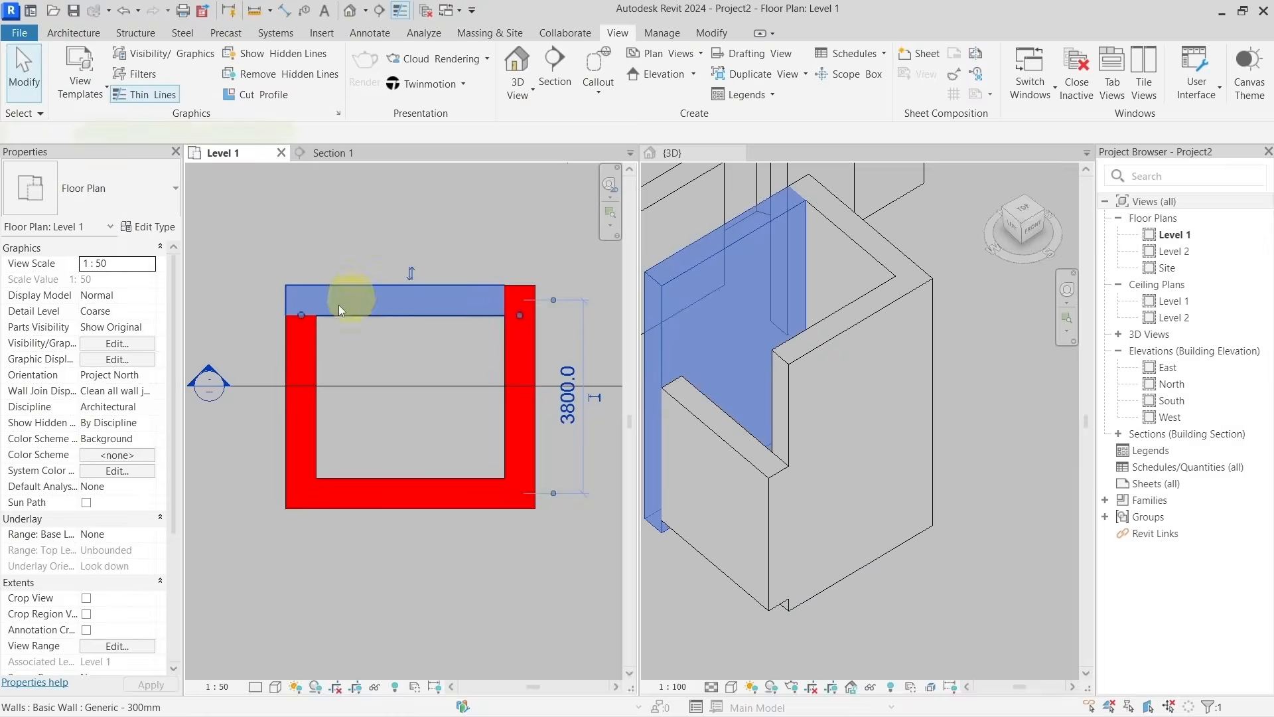
left_click(292, 344, "ctrl")
left_click(515, 351, "ctrl")
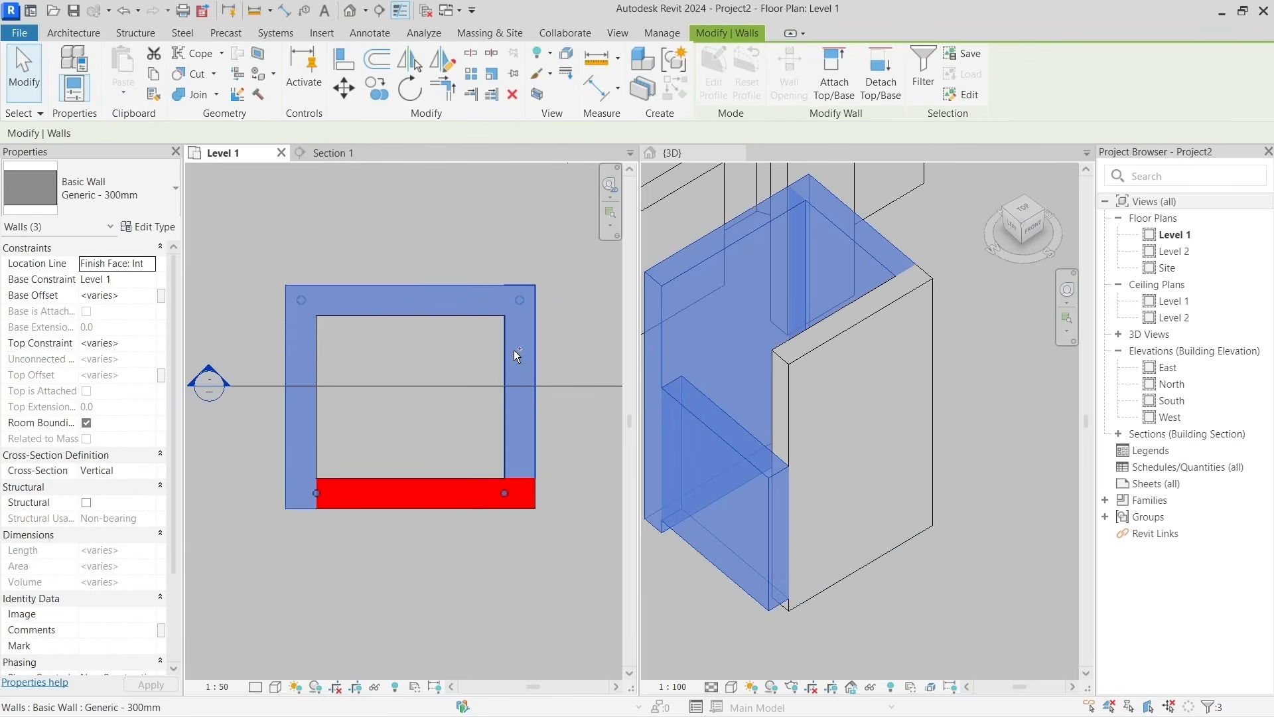
left_click(442, 492, "ctrl")
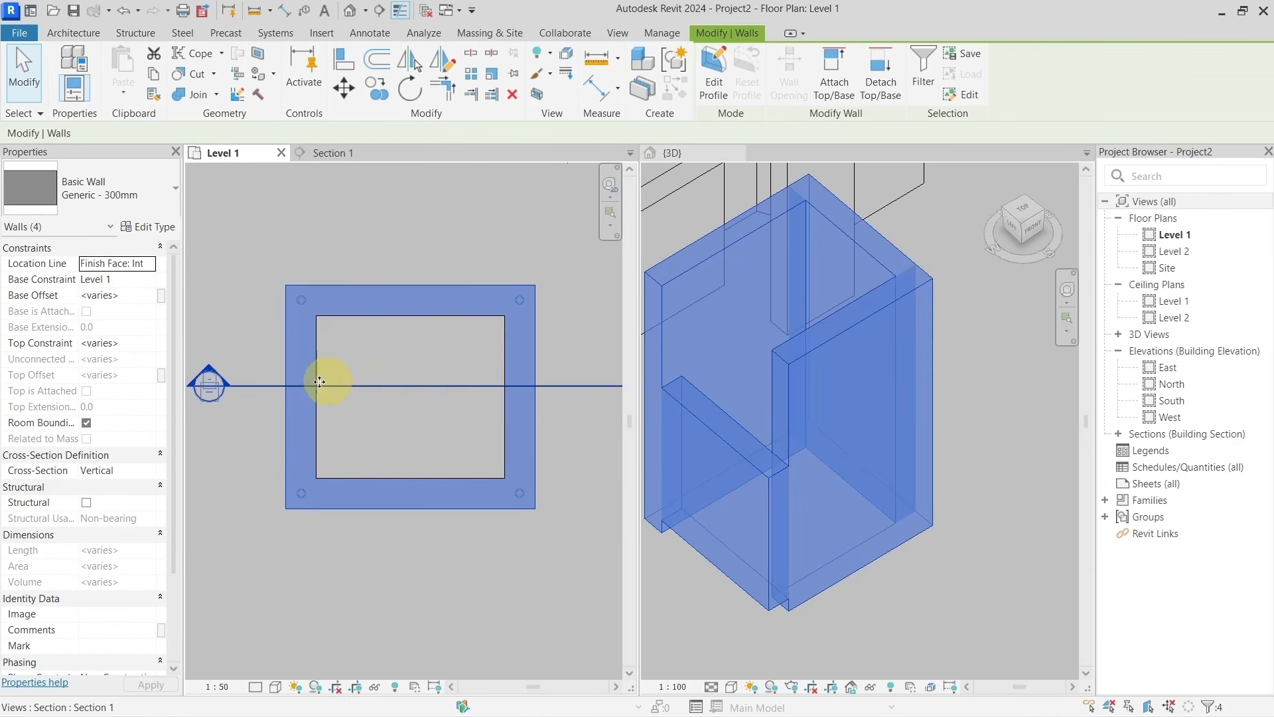
key("Caps_Lock")
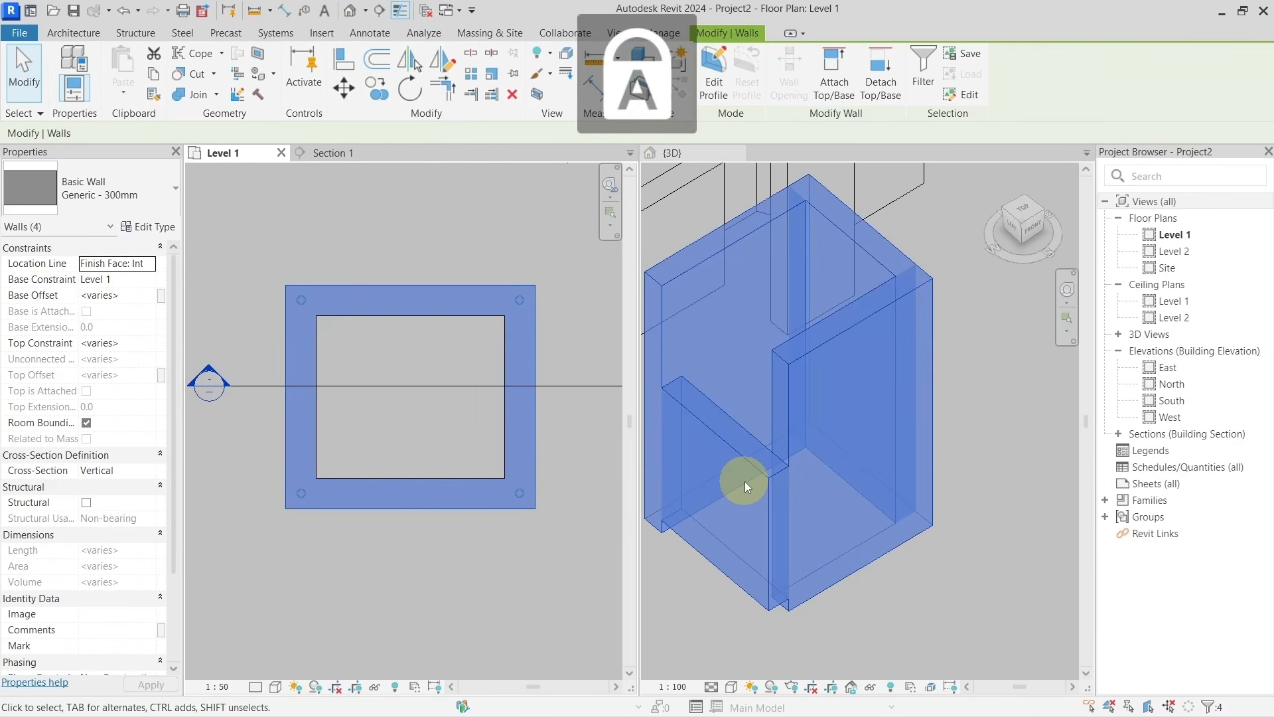
left_click(747, 481, "shift")
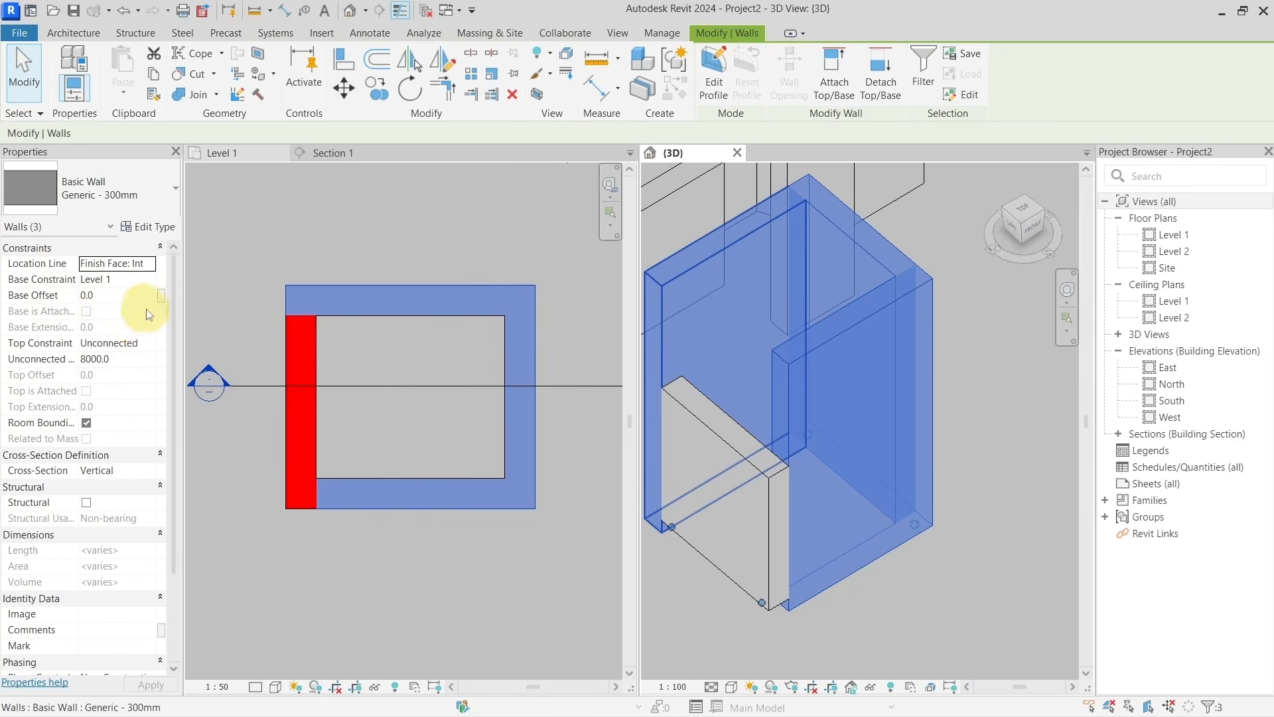
left_click(151, 343)
left_click(136, 373)
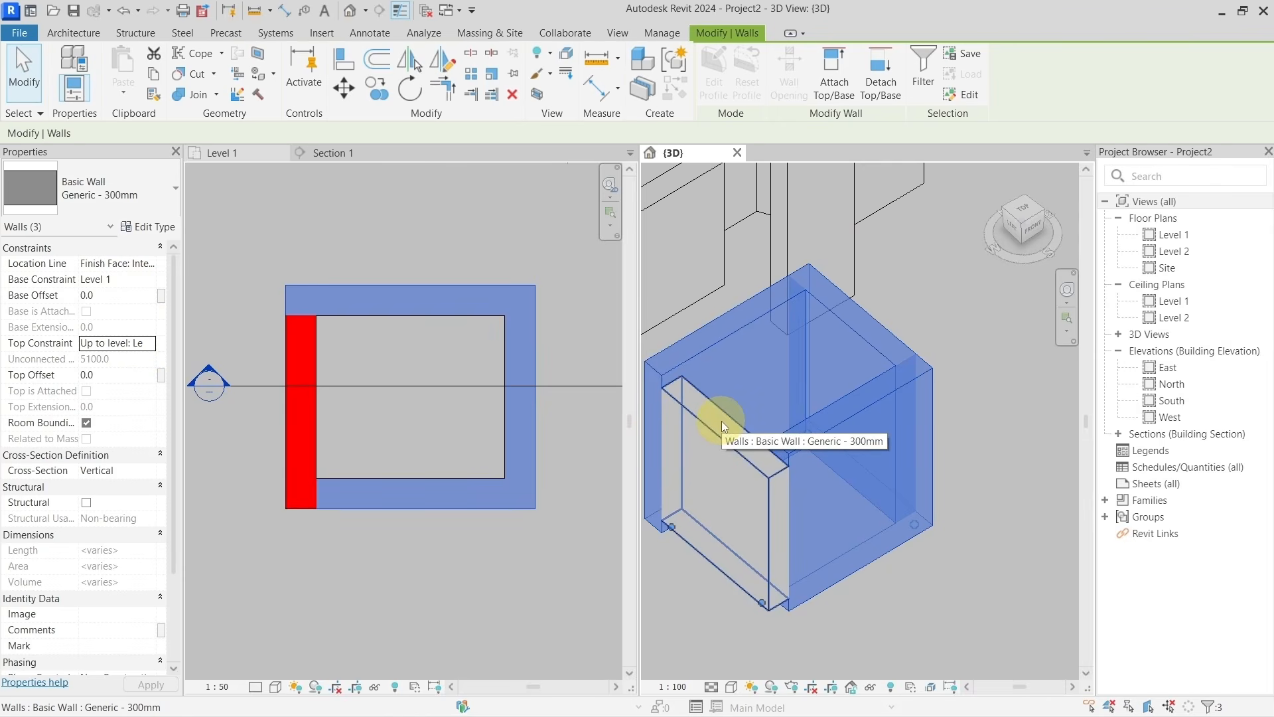
left_click(737, 153)
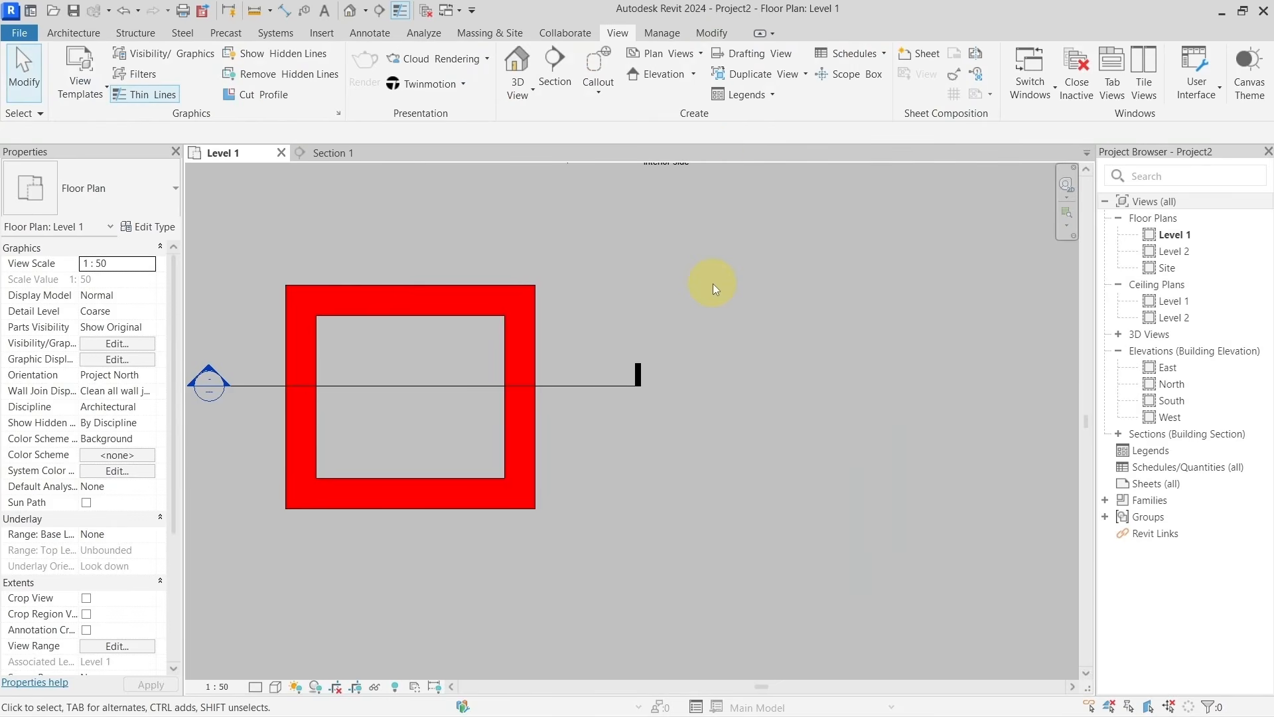
scroll(704, 348, "down", 2)
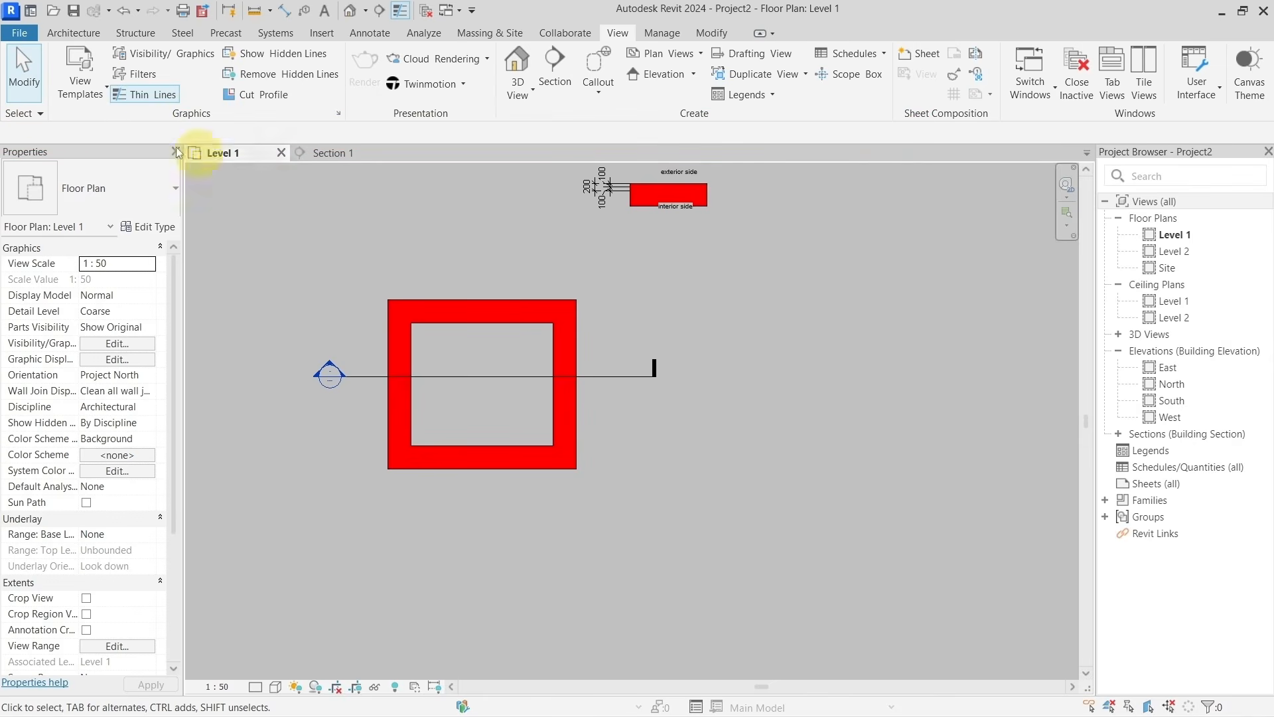
Draw a horizontal Generic - 200mm wall 6300 mm long to the right of the room, using Height, Unconnected 8000 mm.
left_click(74, 33)
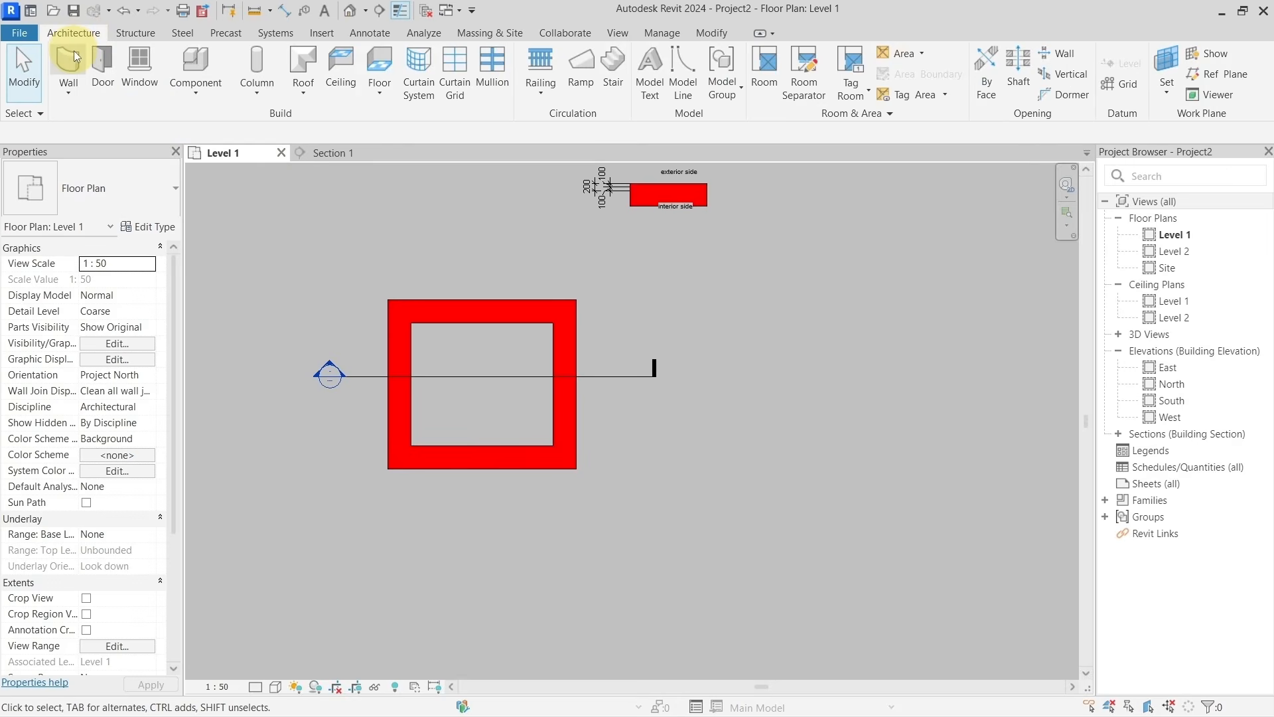
left_click(74, 51)
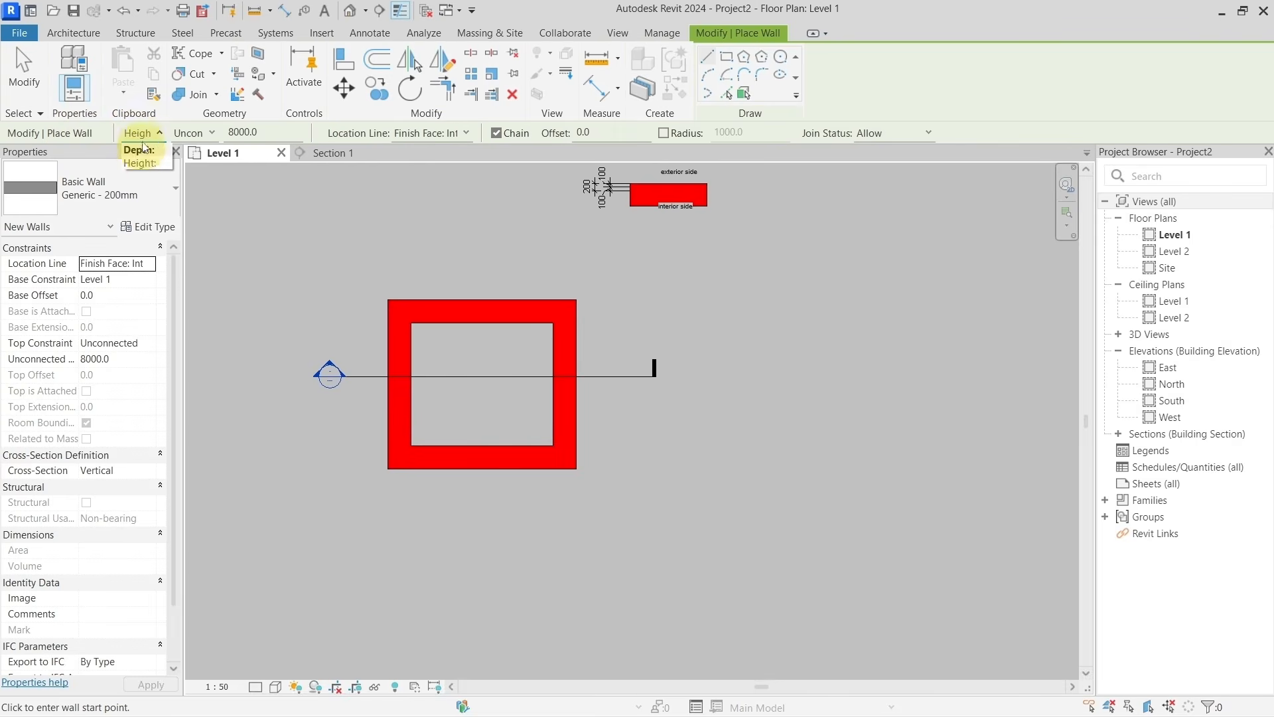
left_click(139, 136)
left_click(143, 137)
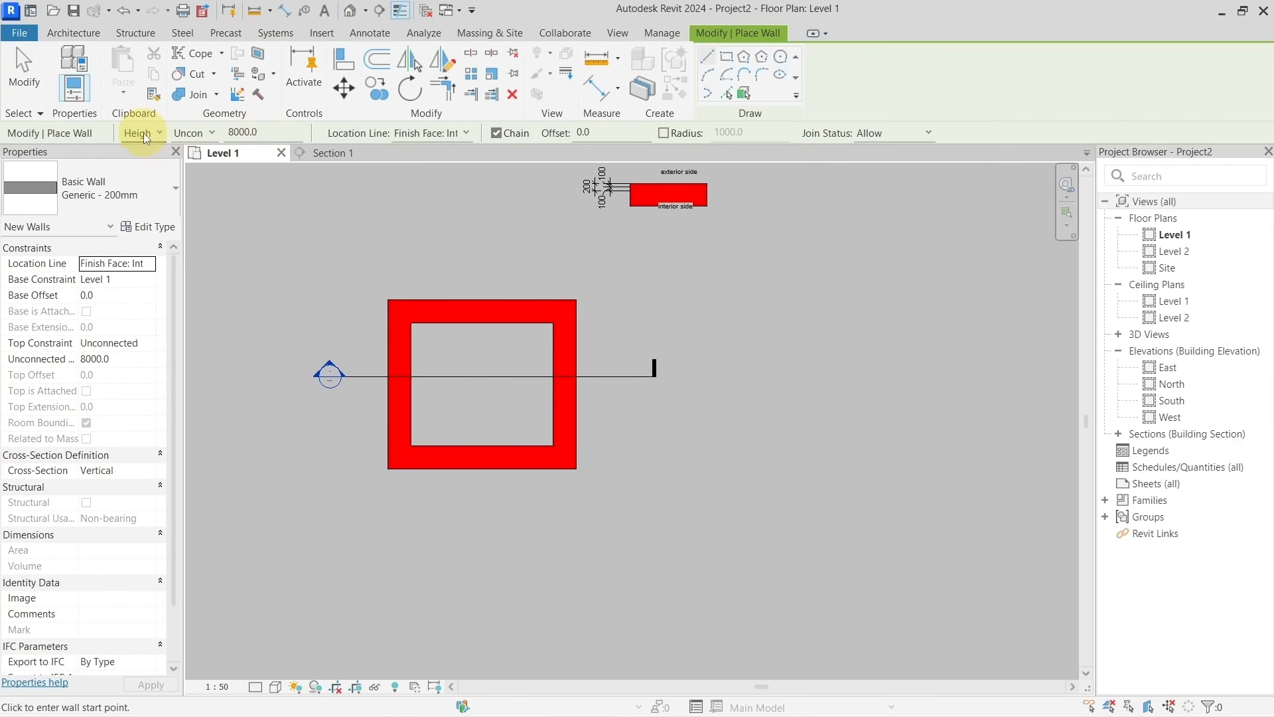
scroll(728, 341, "down", 3)
middle_click_drag(770, 332, 420, 365)
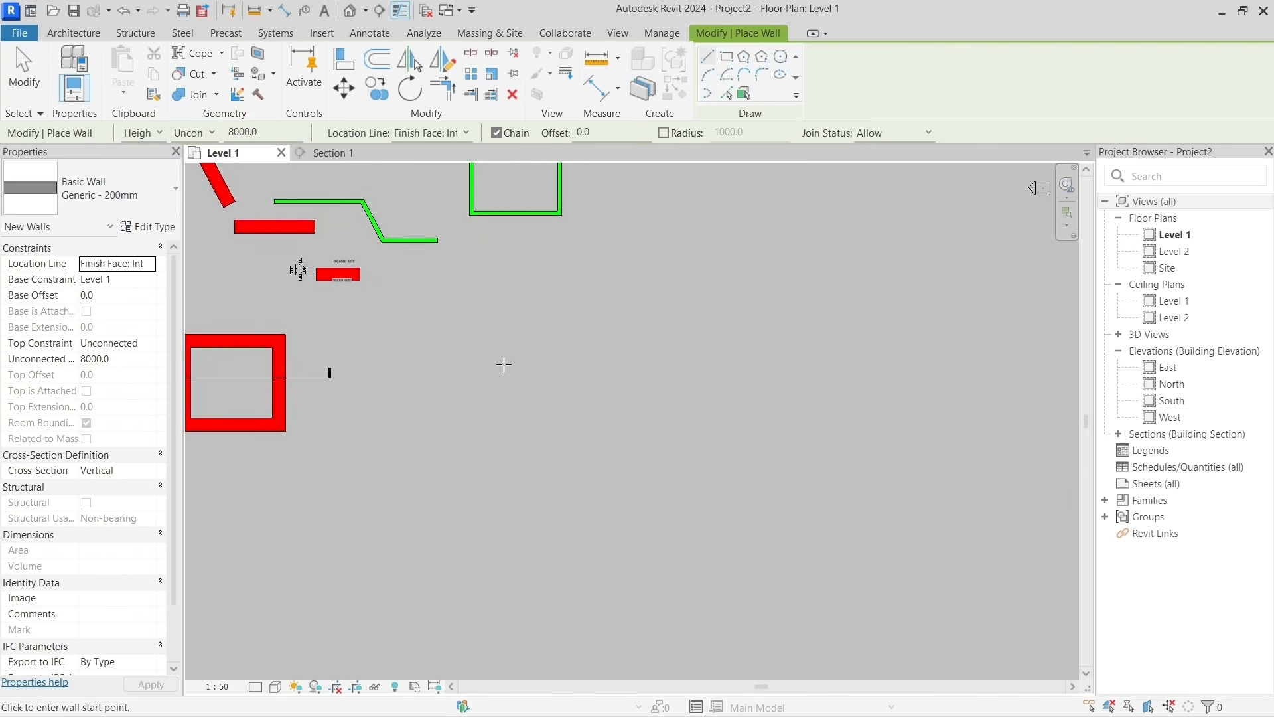
left_click(450, 363)
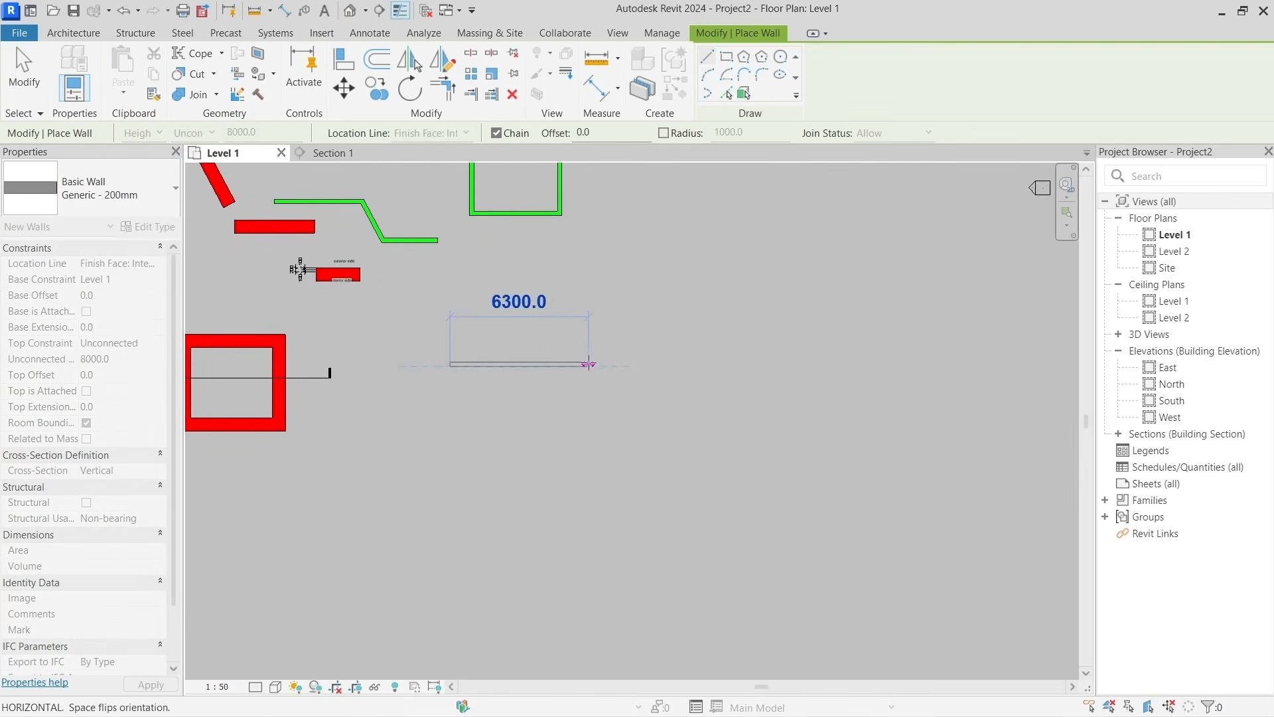
left_click(588, 364)
scroll(588, 362, "up", 3)
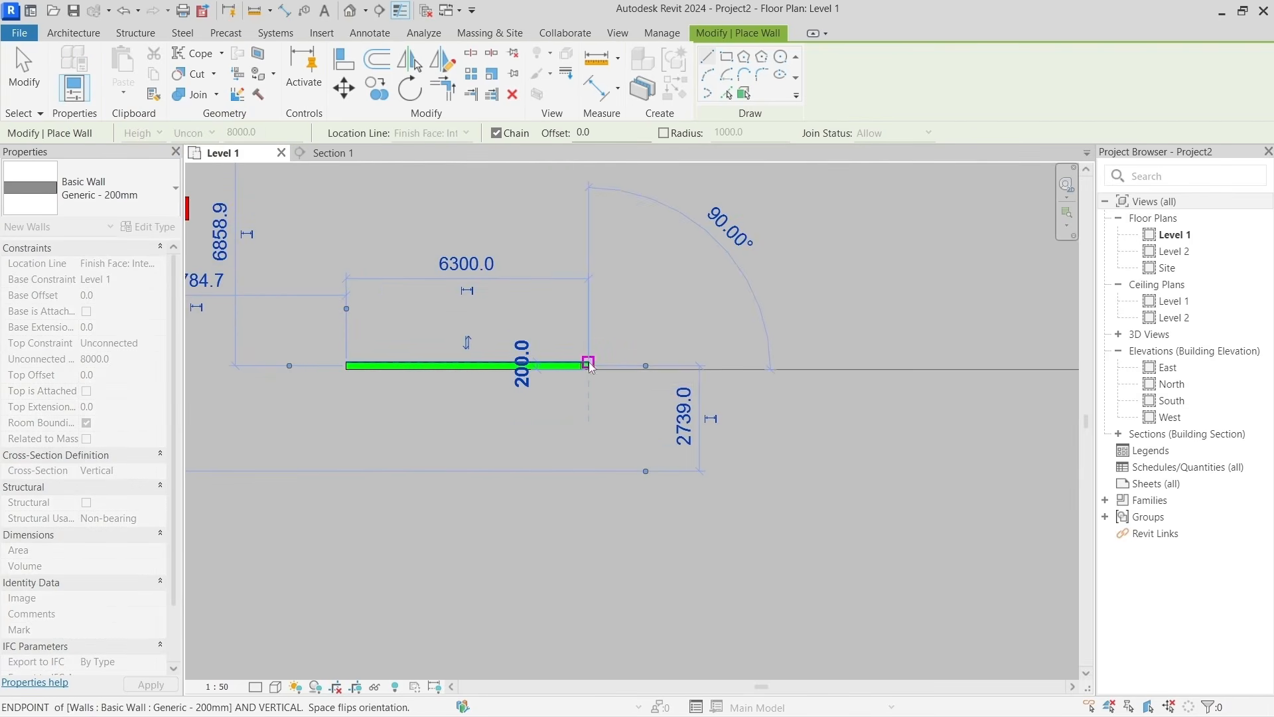
key("Escape")
key("Escape")
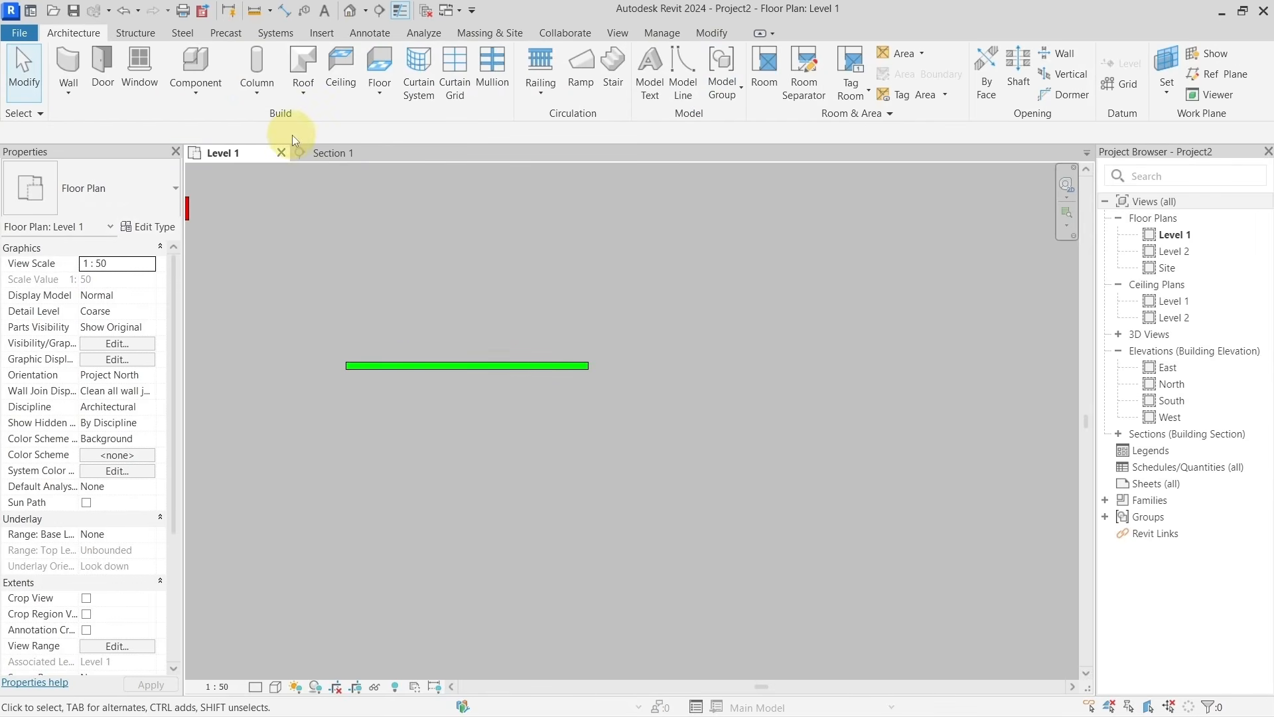
Reopen the 3D view beside the Level 1 plan and bring the new straight wall into view.
left_click(350, 11)
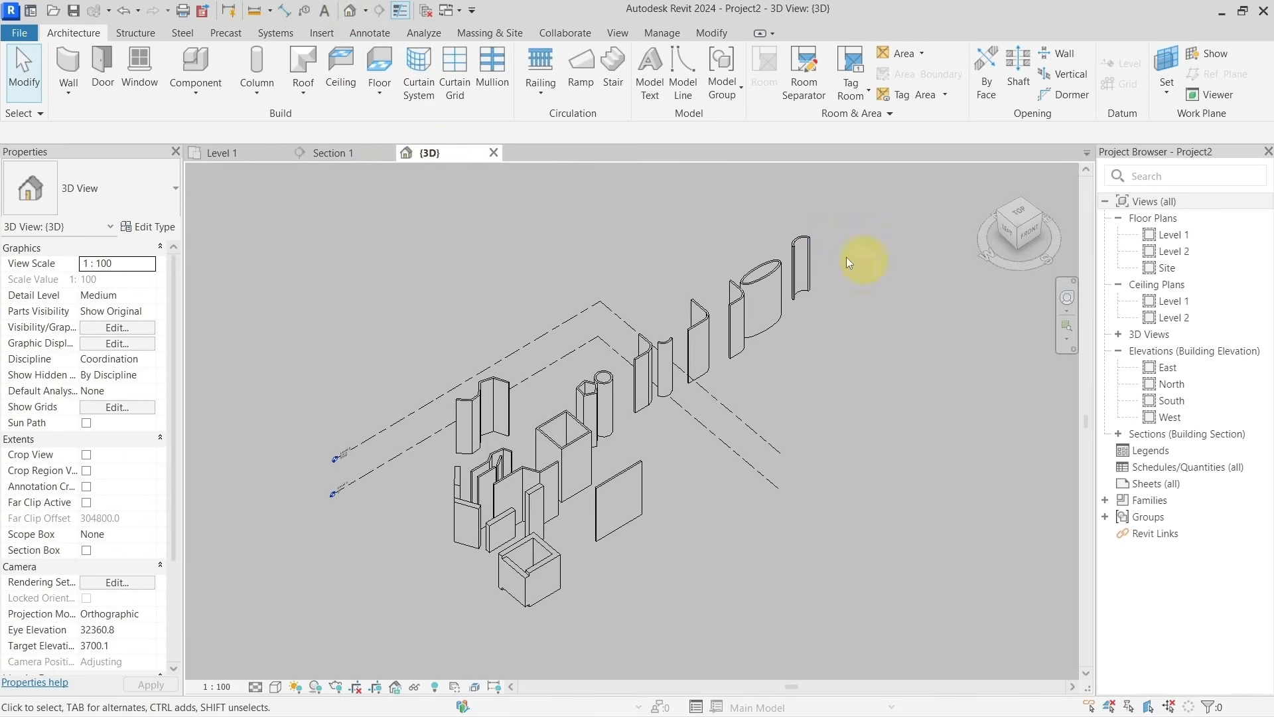
left_click_drag(433, 154, 1082, 252)
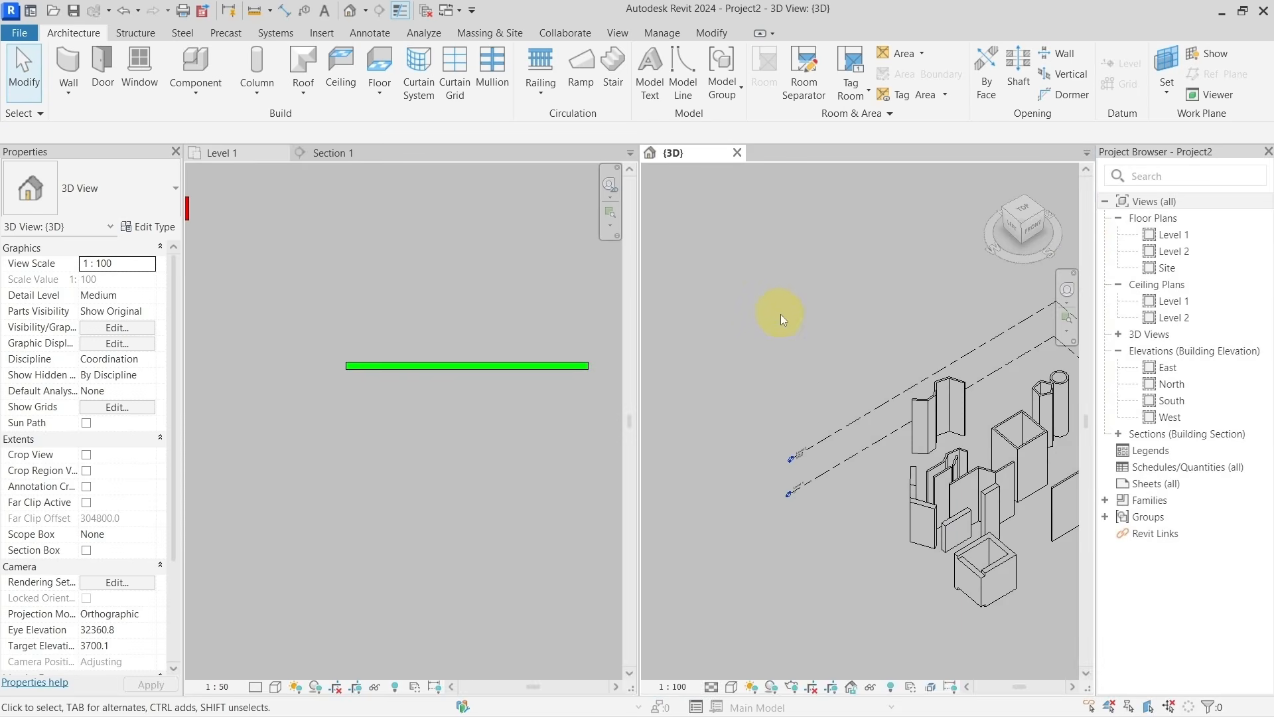
middle_click_drag(854, 407, 674, 320)
middle_click_drag(926, 405, 875, 439)
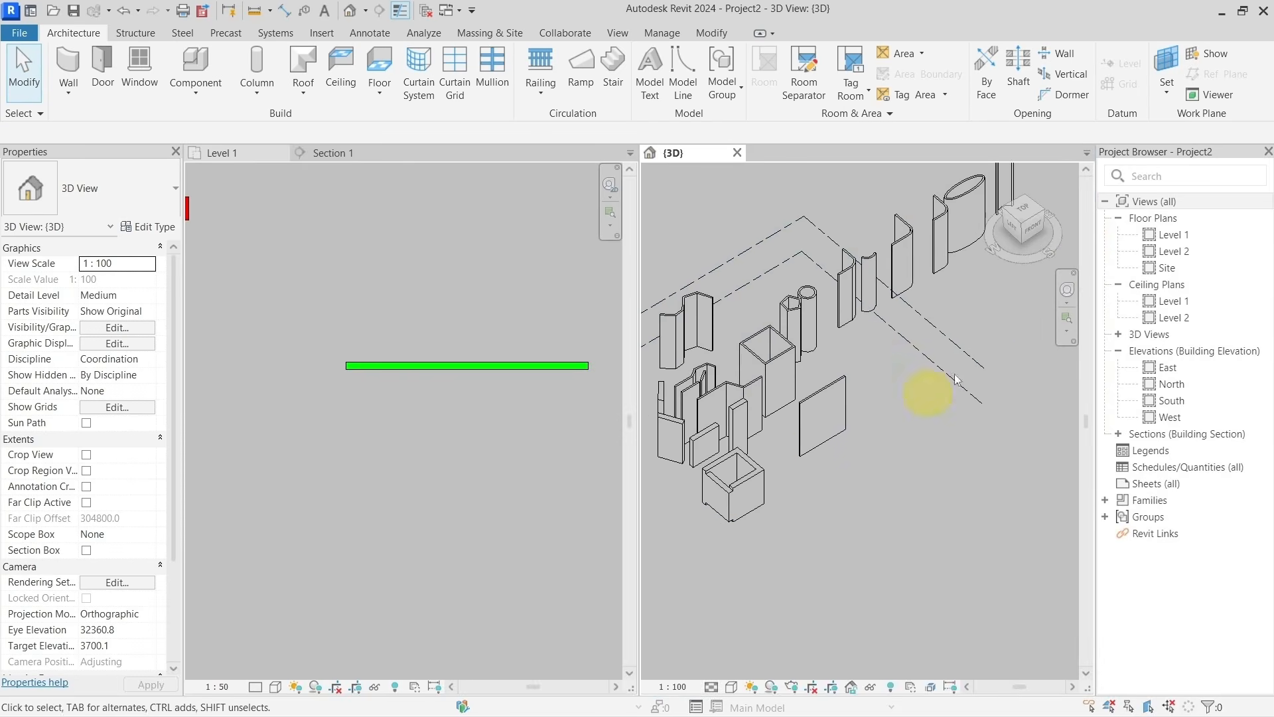
Turn the 3D view to Front and bring the empty area beyond the existing walls into view.
left_click(1038, 231)
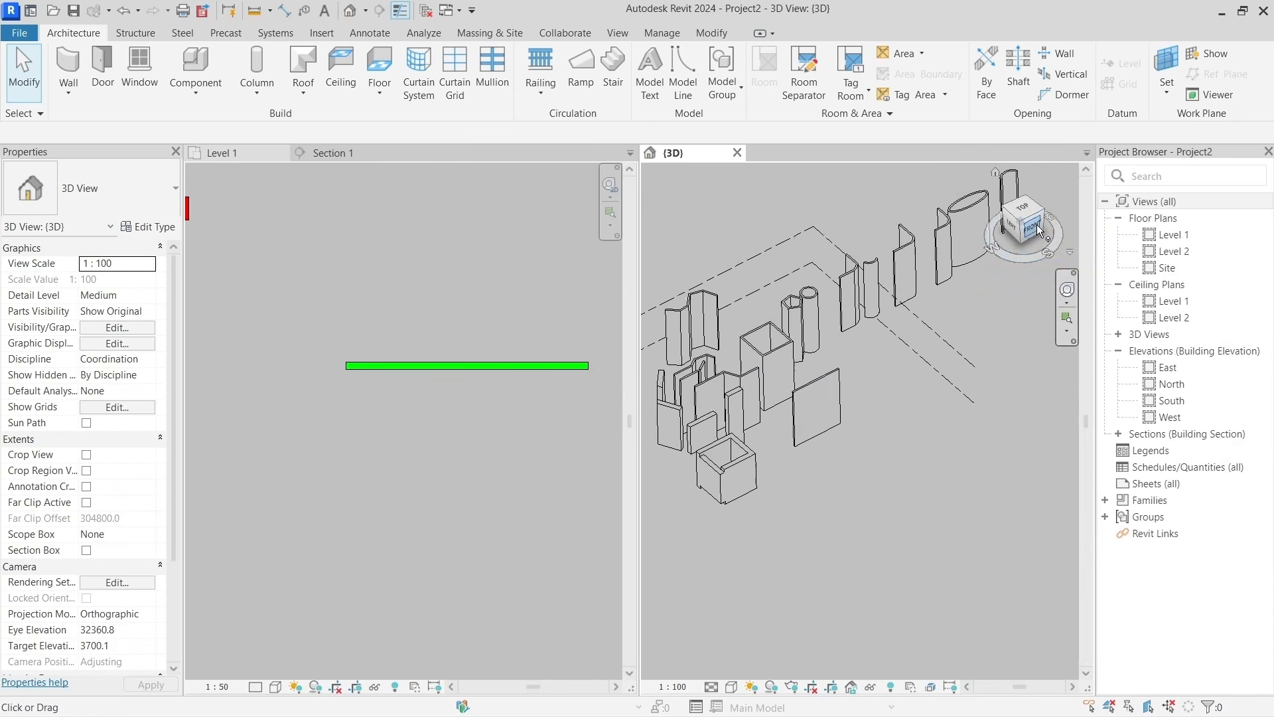
middle_click_drag(807, 432, 742, 434)
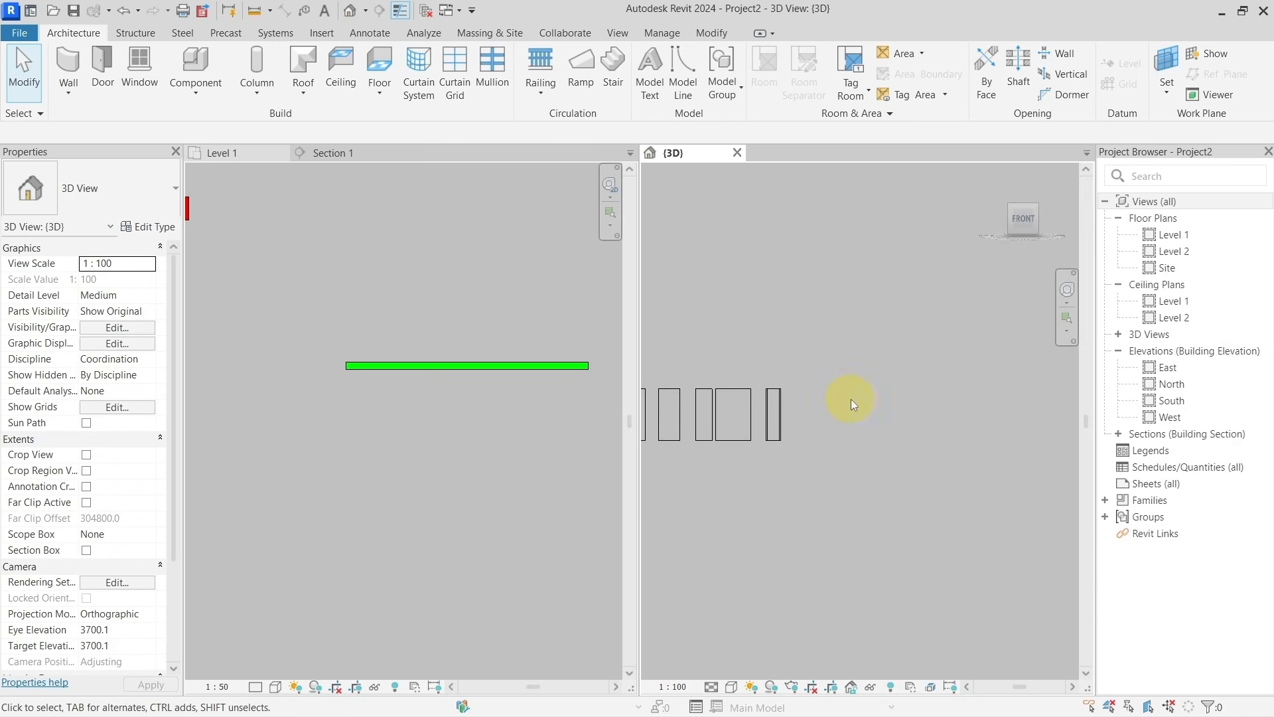
scroll(851, 400, "down", 1)
middle_click_drag(899, 395, 819, 400)
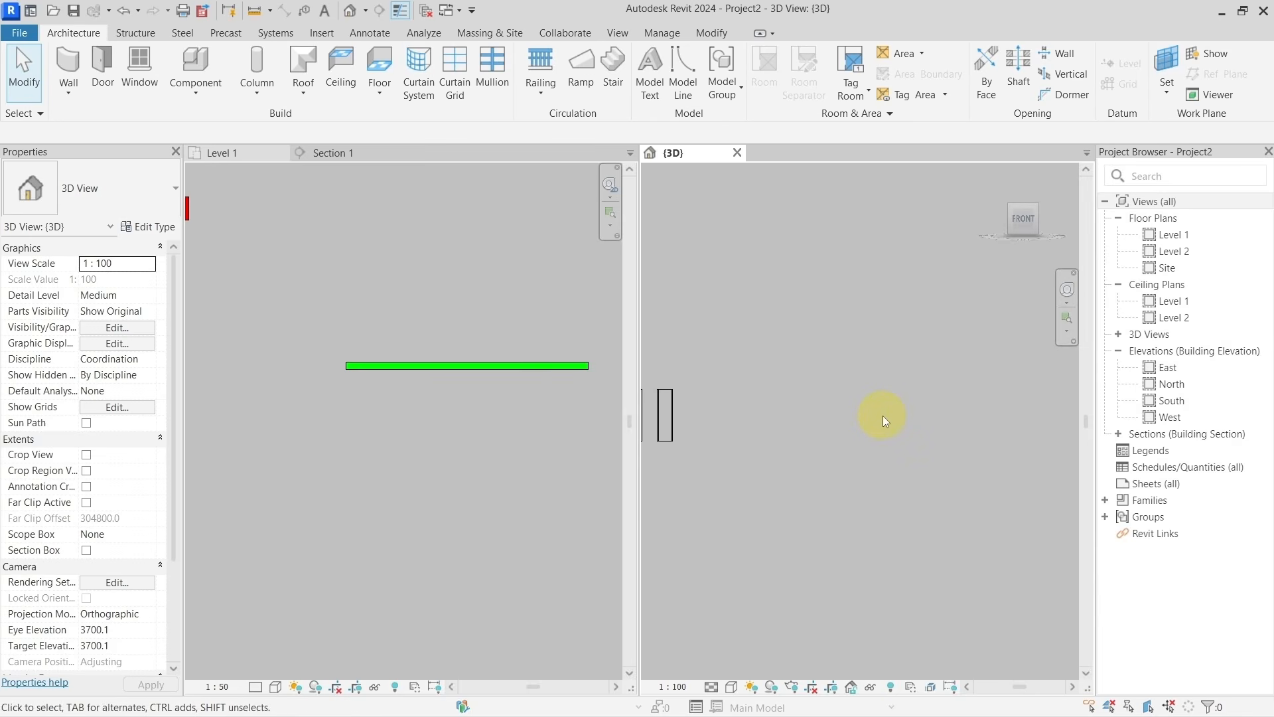
Draw a horizontal Generic - 200mm wall 4200 mm long on Level 1, right of the arc wall, using Height, Unconnected 8000 mm.
left_click(445, 316)
scroll(444, 315, "down", 2)
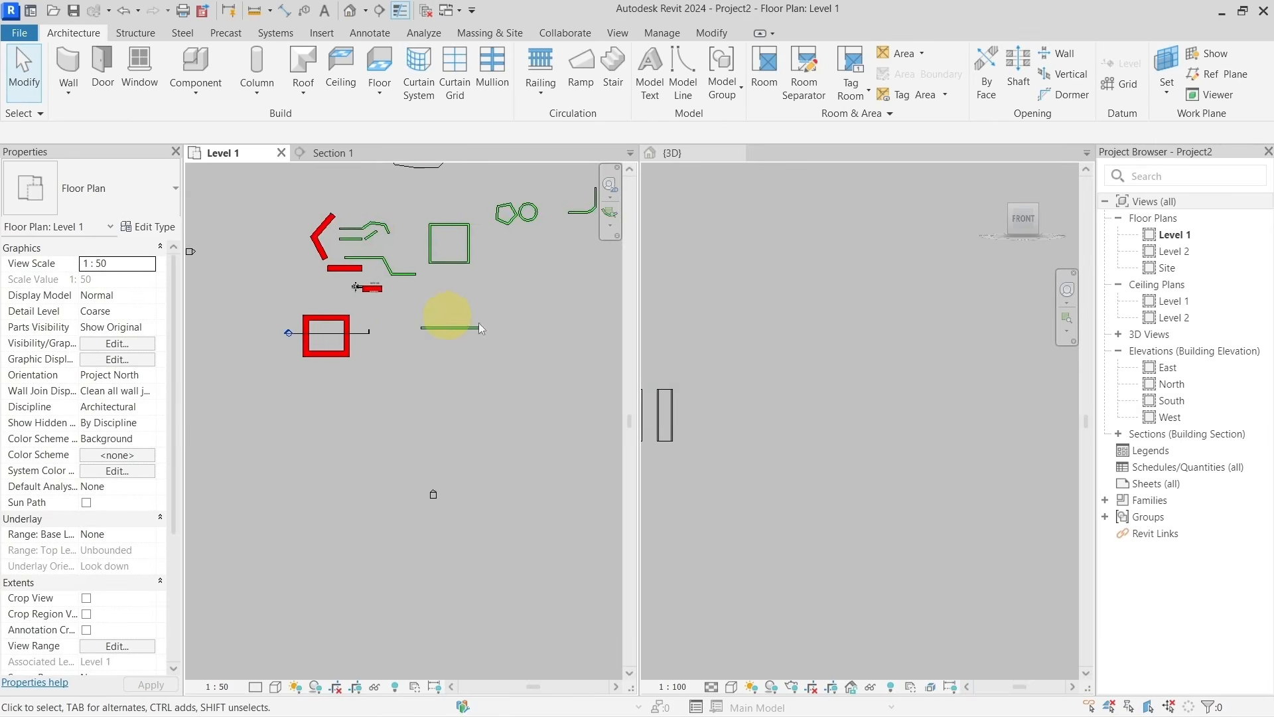
middle_click_drag(479, 323, 304, 353)
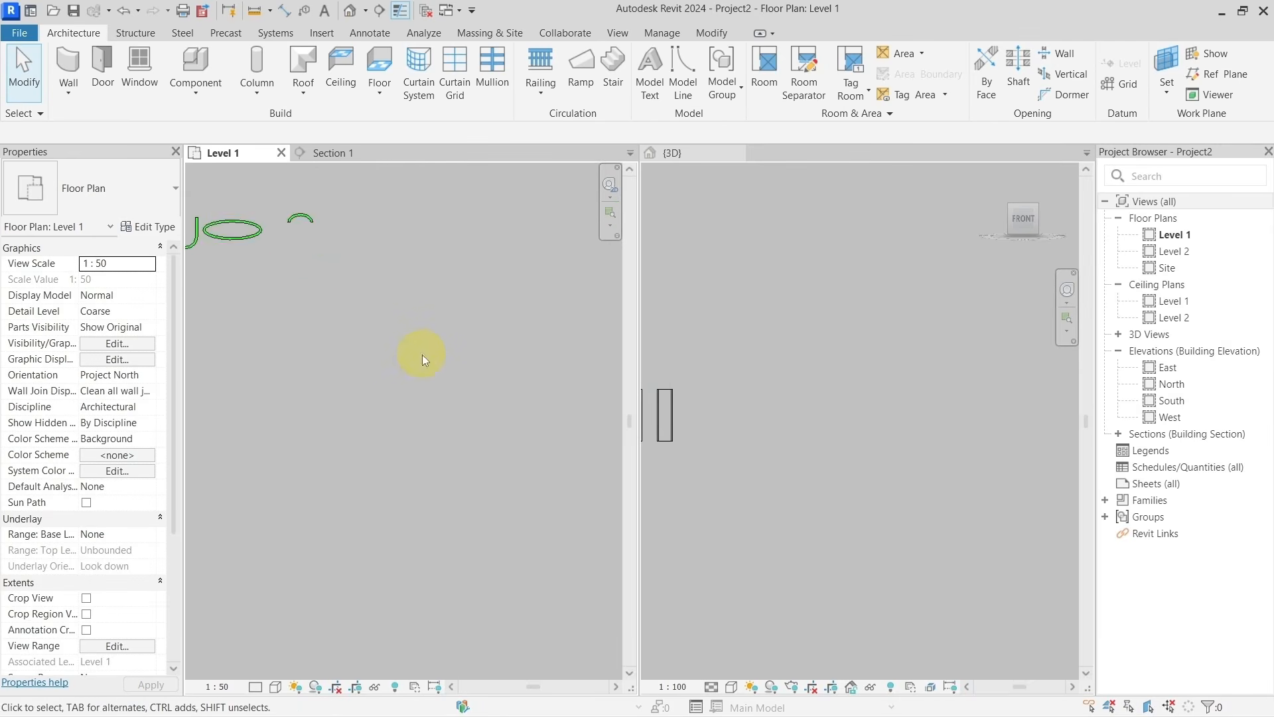
middle_click_drag(422, 354, 385, 335)
middle_click_drag(458, 279, 429, 324)
middle_click_drag(381, 283, 359, 276)
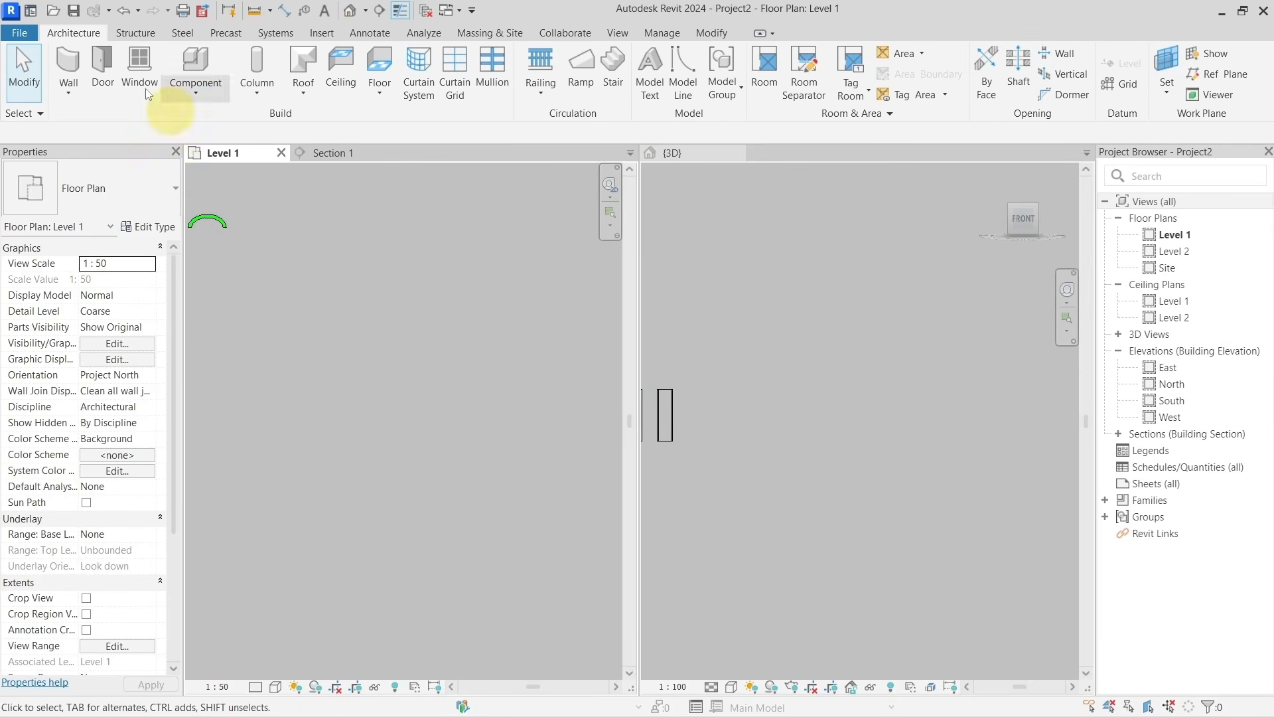
left_click(69, 63)
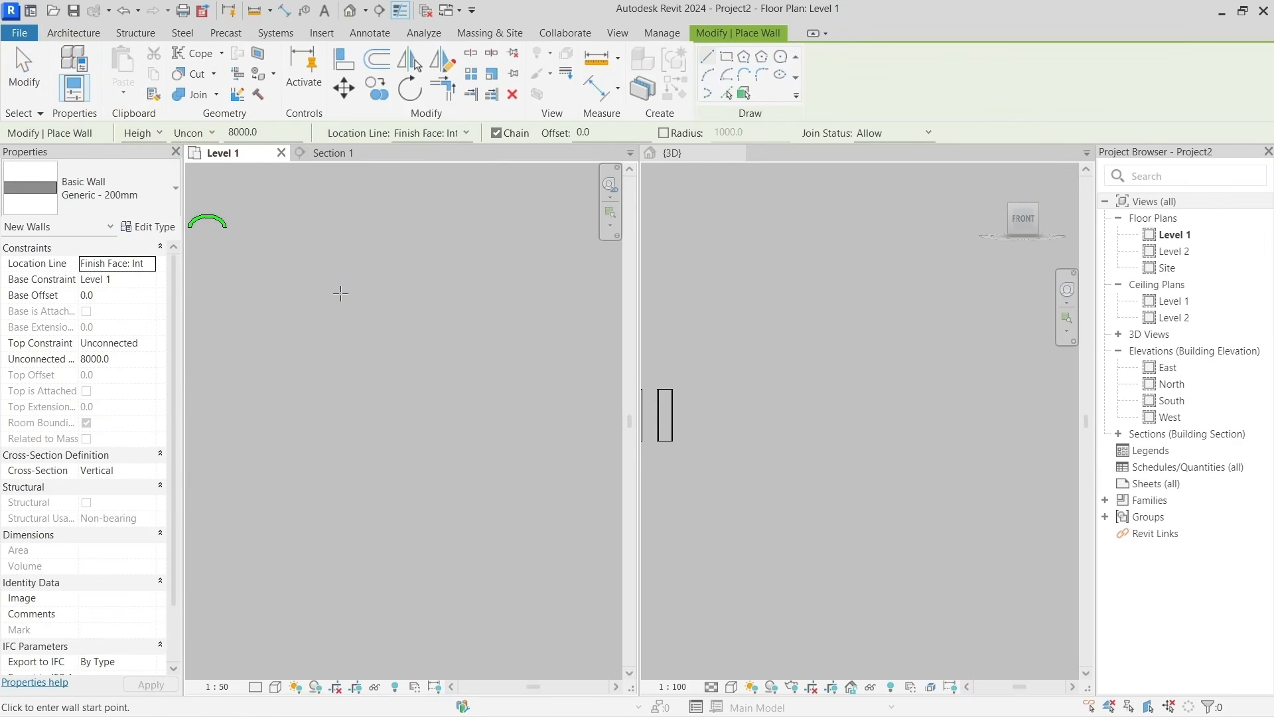
left_click(341, 292)
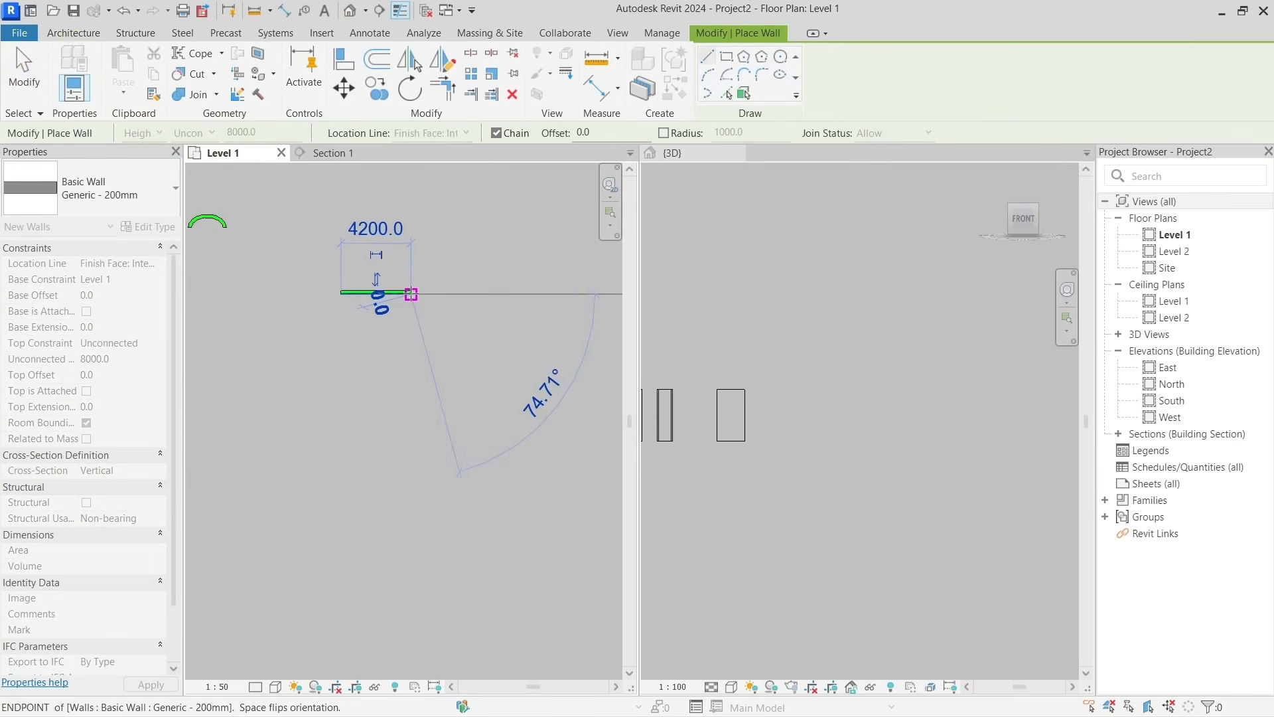
left_click(731, 395)
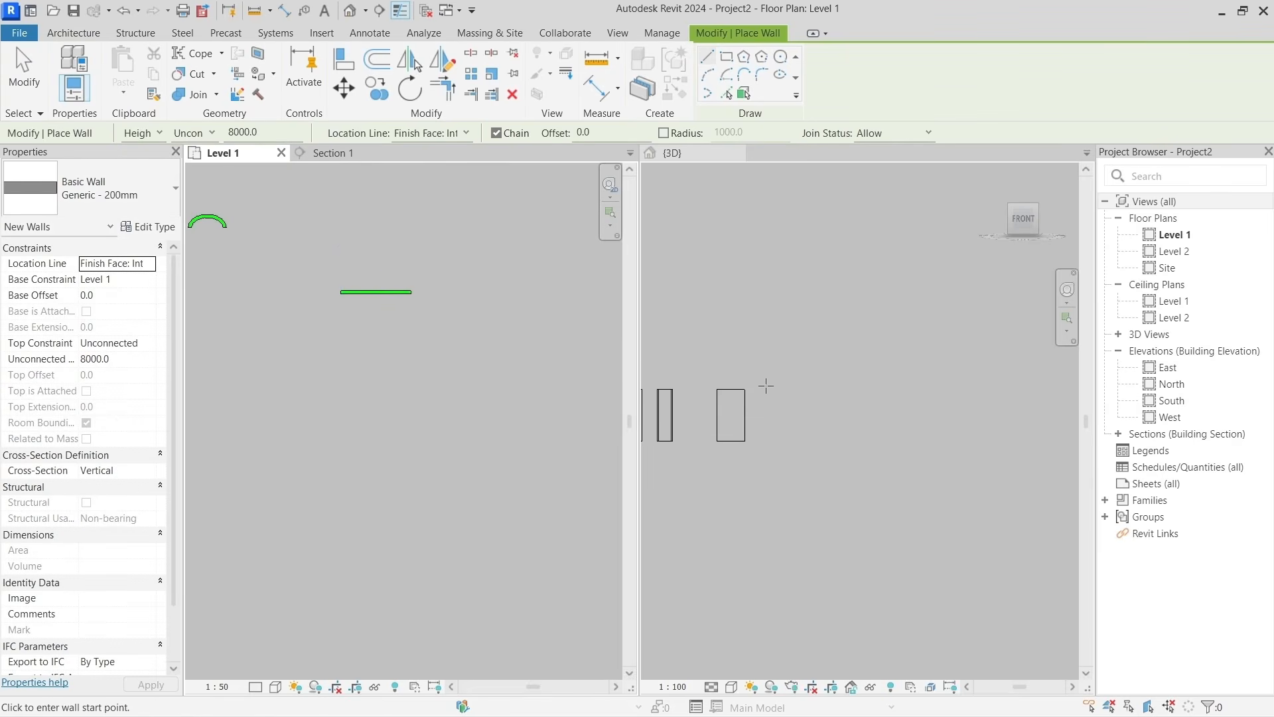
Draw a second 4200 mm wall in line with the first, 1300 mm from its right end, using Depth, Unconnected 8000 mm.
left_click(140, 133)
left_click(138, 150)
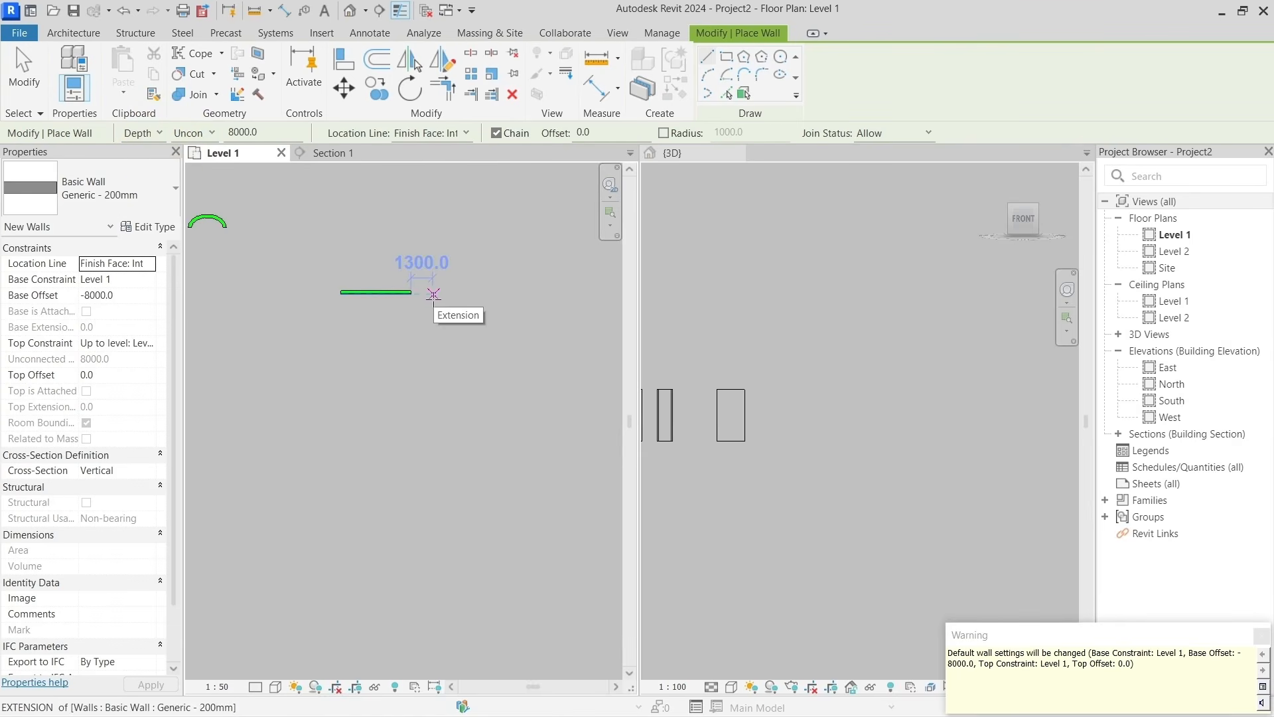
left_click(433, 294)
left_click(502, 294)
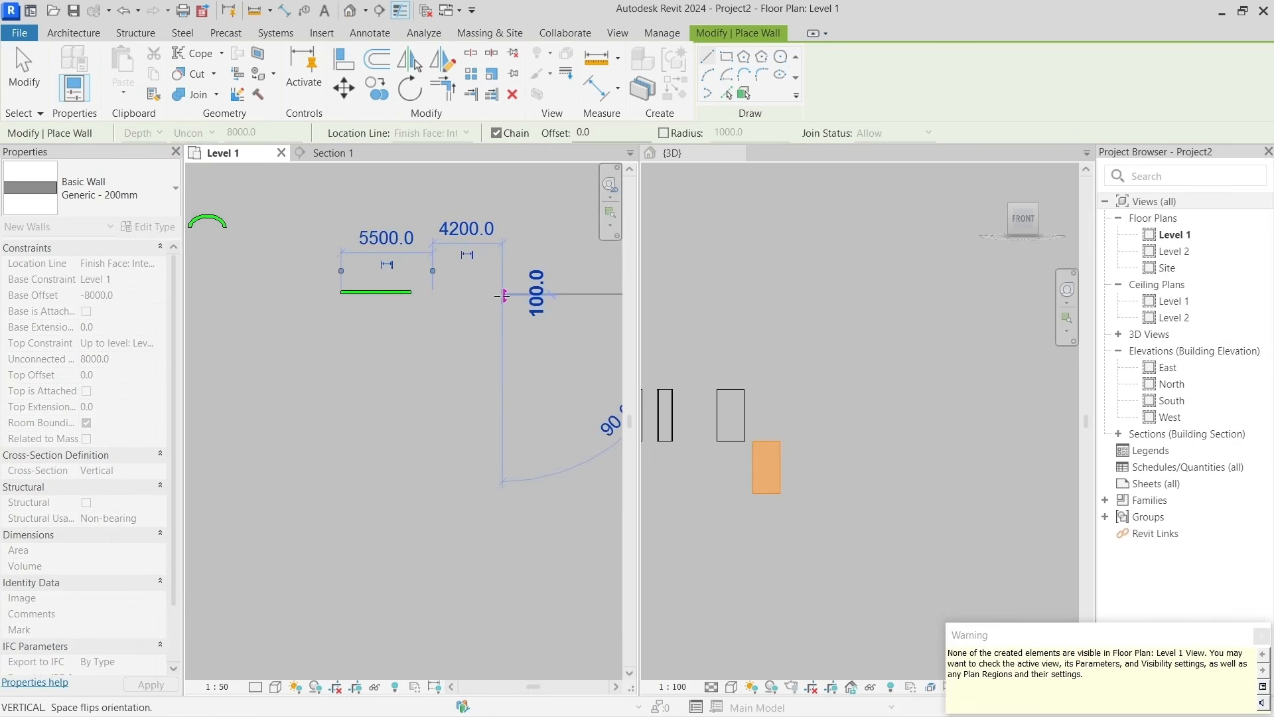
key("Escape")
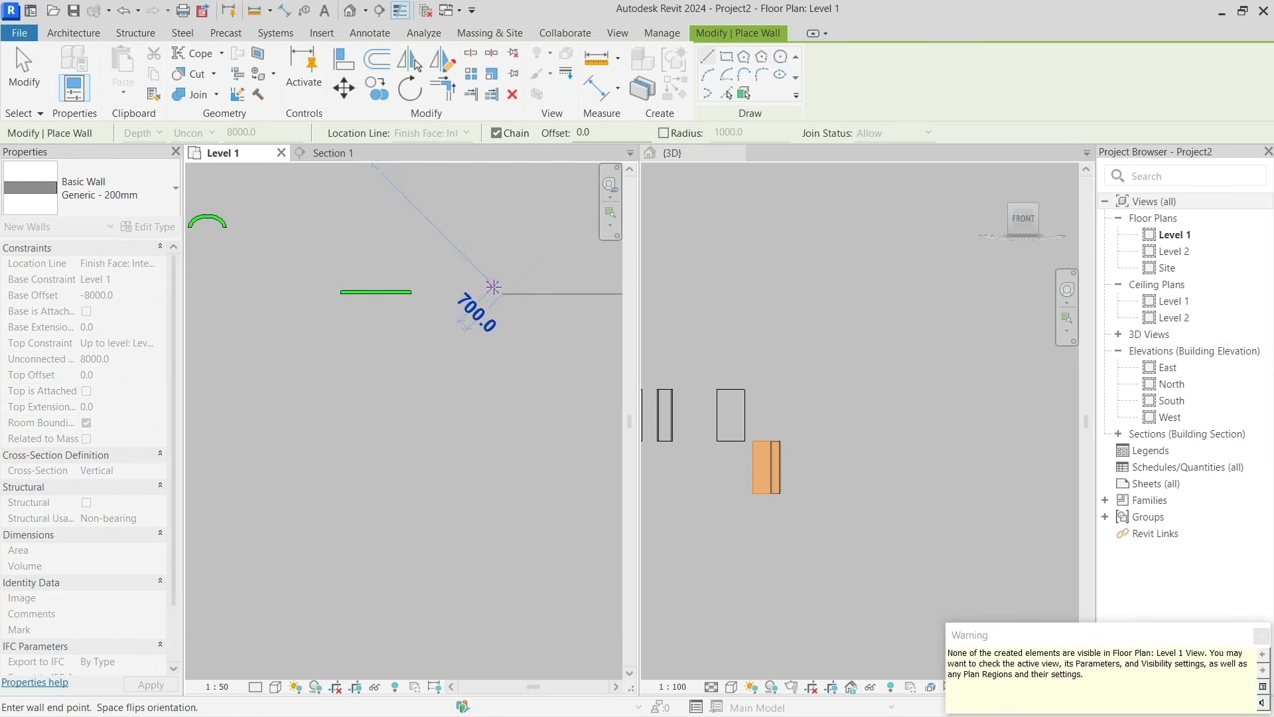
left_click(494, 294)
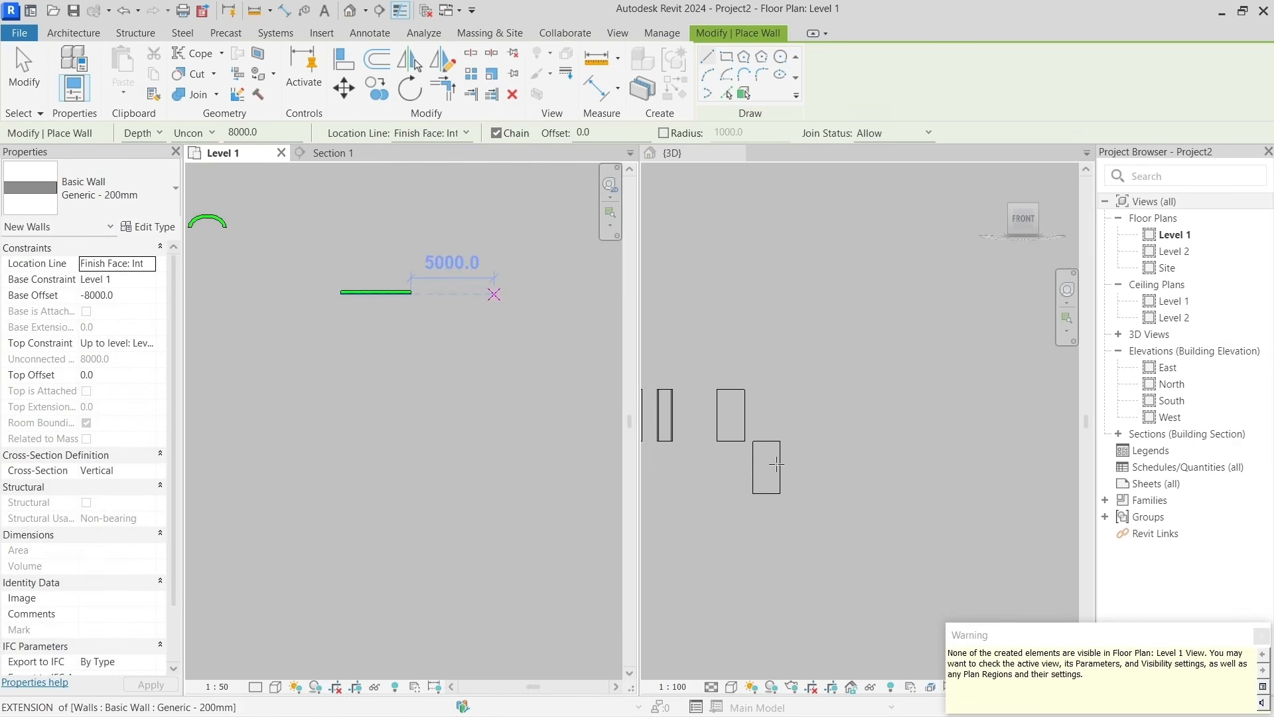
Compare the Depth wall and the Height wall in the Front 3D view, examining the constraints and offsets of each.
scroll(777, 466, "up", 5)
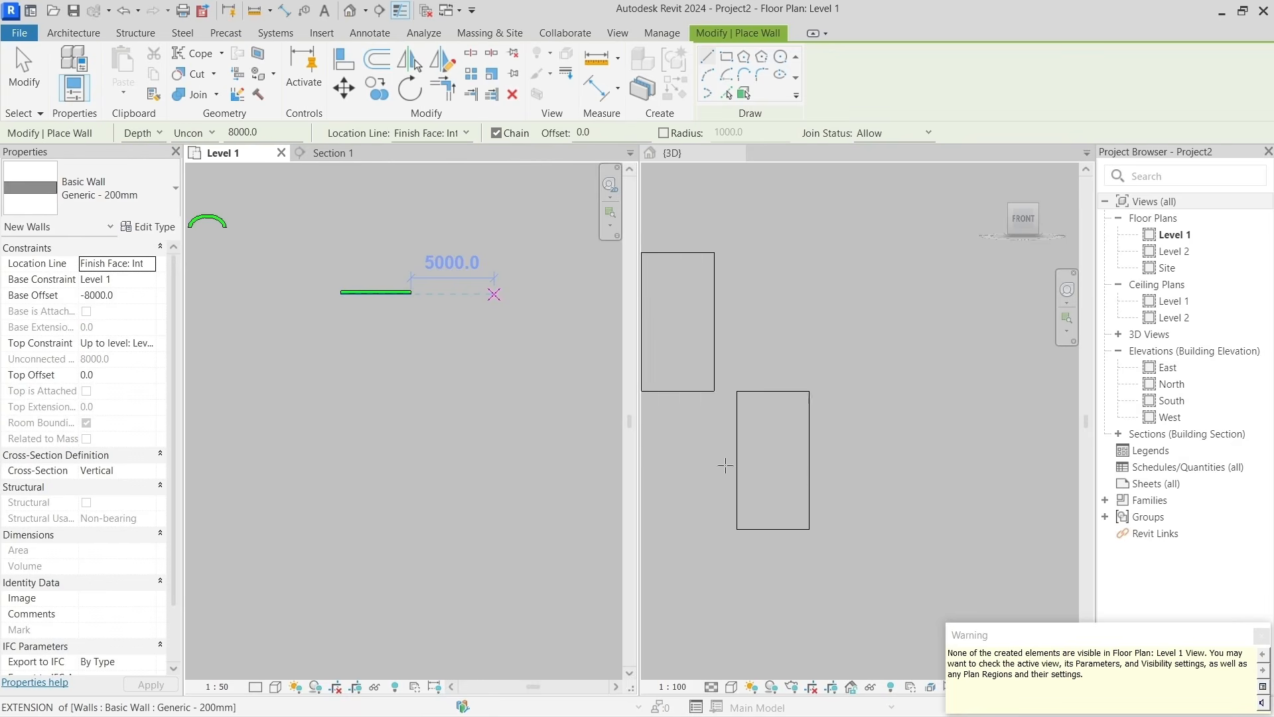
left_click(703, 437)
key("Escape")
key("Escape")
middle_click_drag(706, 440, 778, 437)
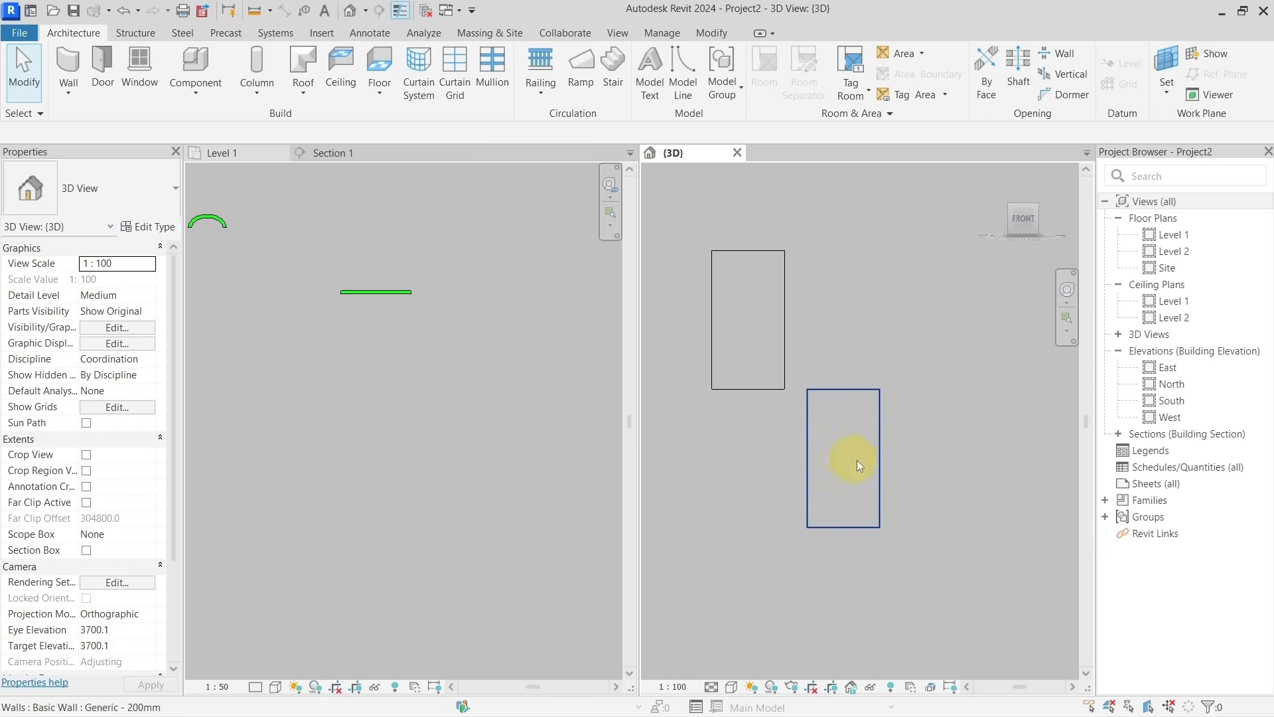
left_click(860, 436)
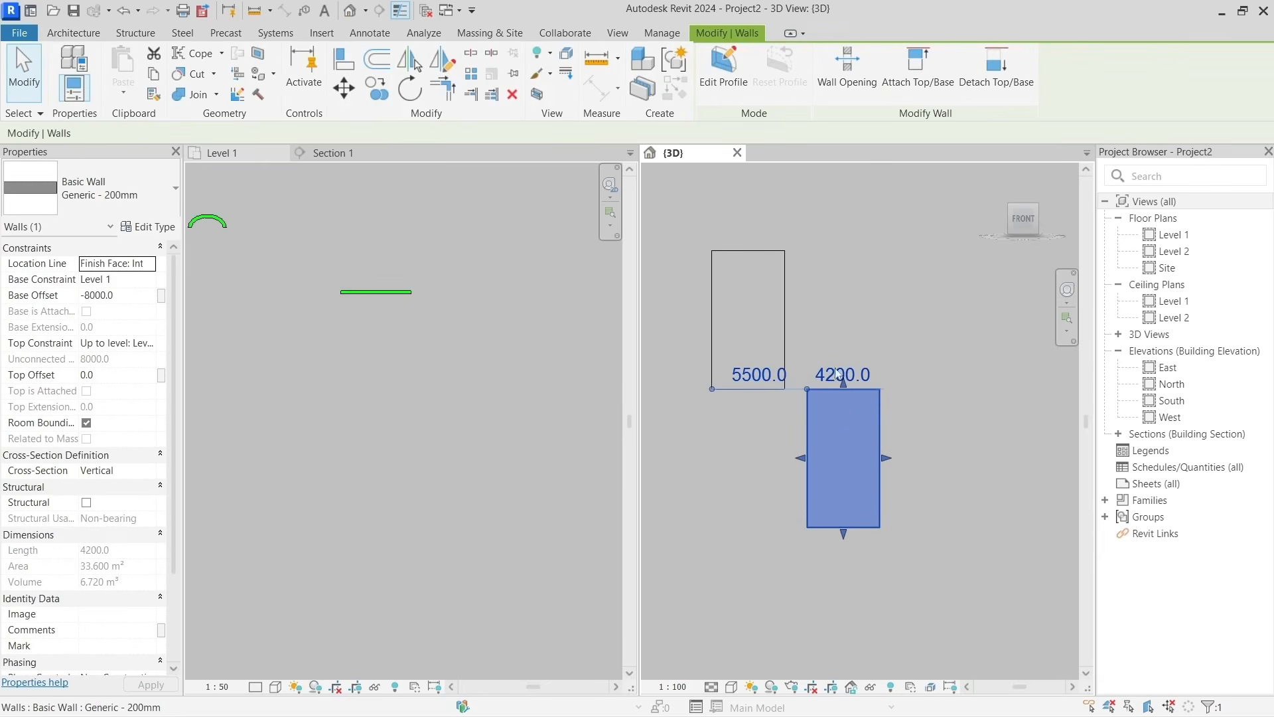
left_click(825, 316)
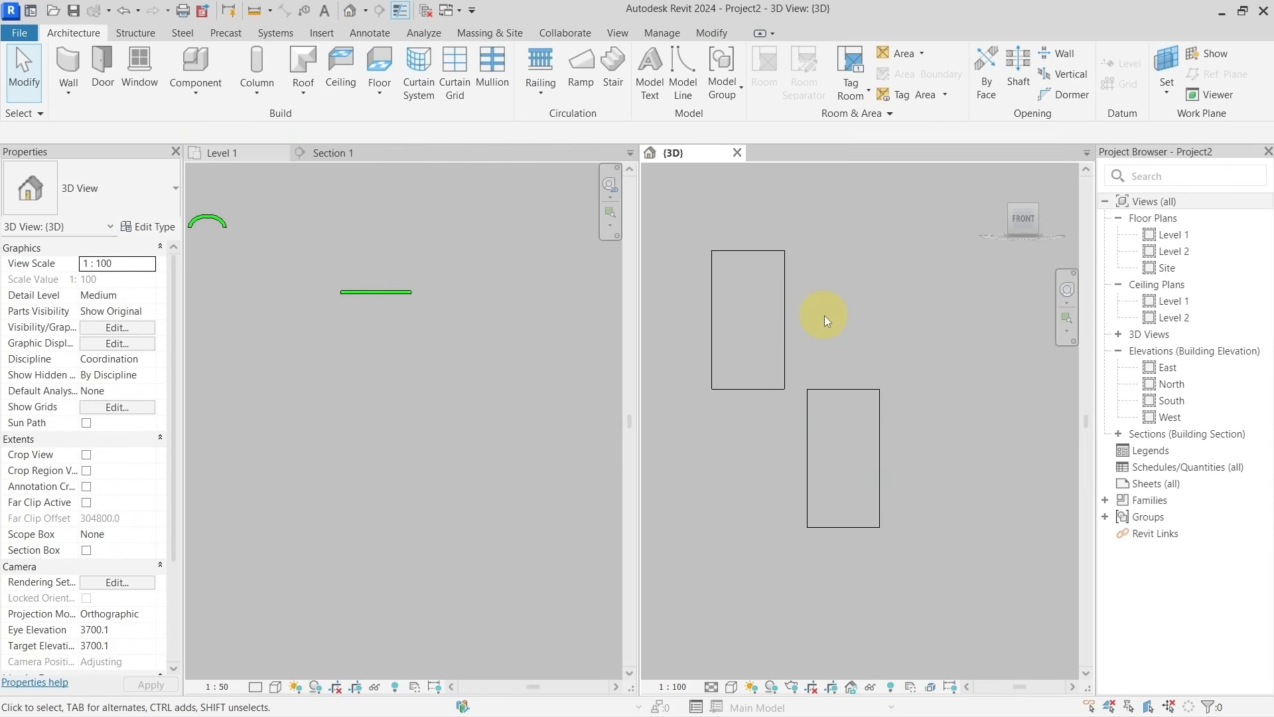
left_click(770, 312)
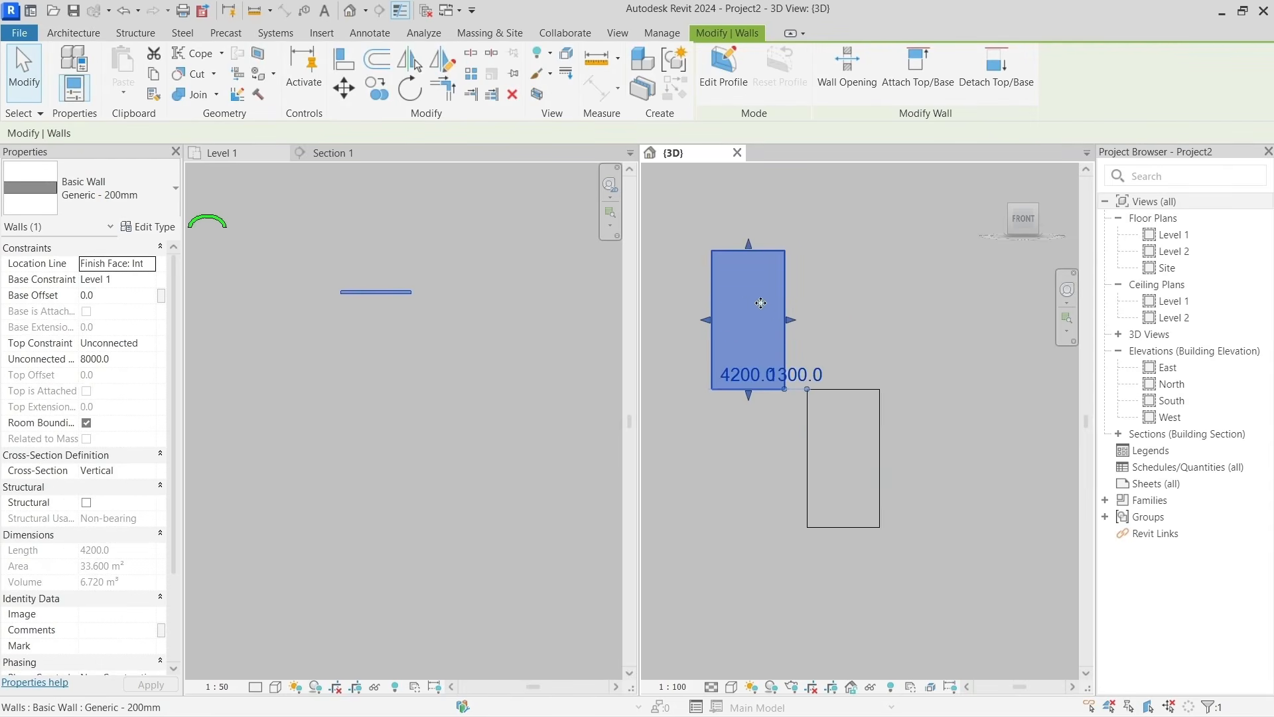
left_click(467, 255)
left_click(467, 254)
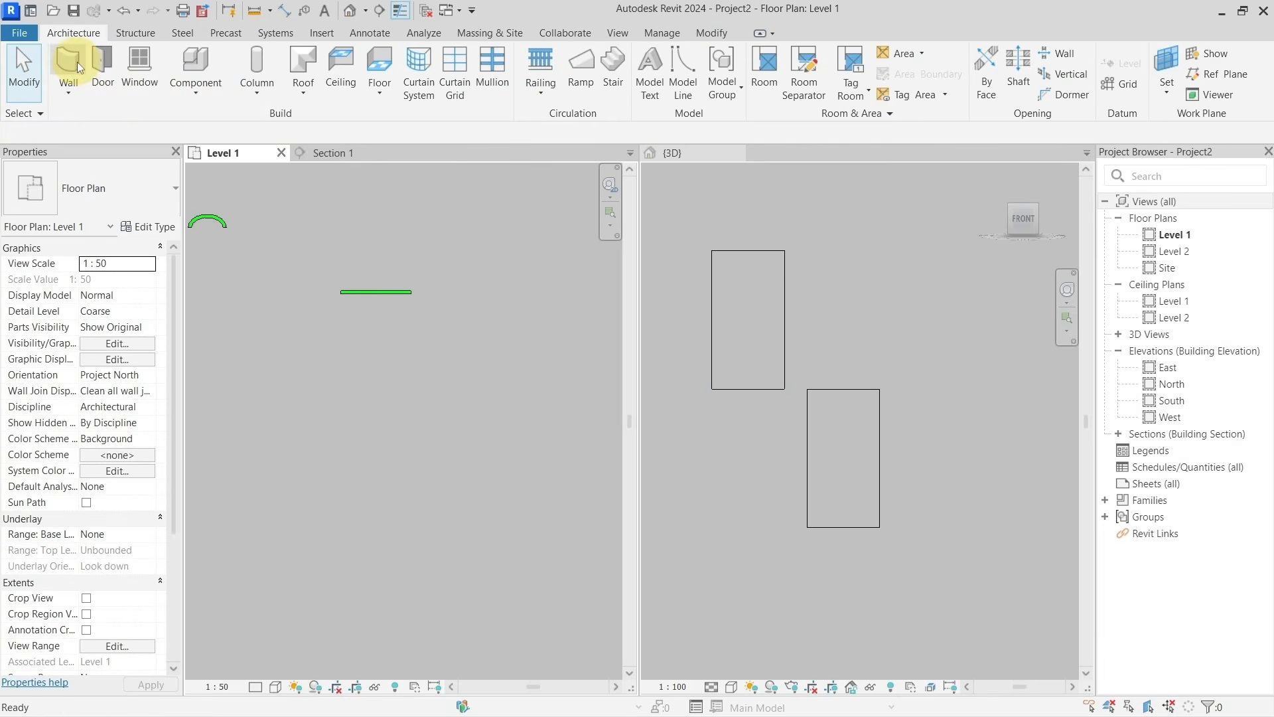
Restart the Wall command and set the placement option back to Height.
left_click(77, 61)
left_click(135, 134)
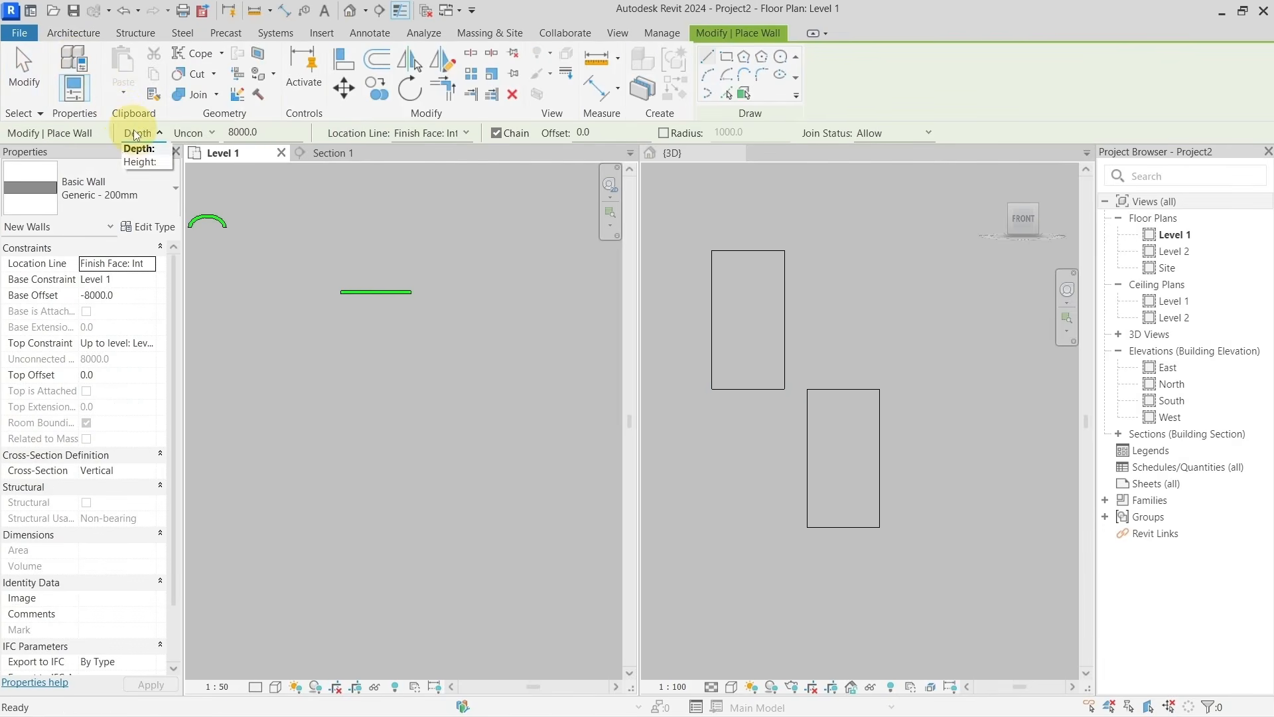
left_click(138, 162)
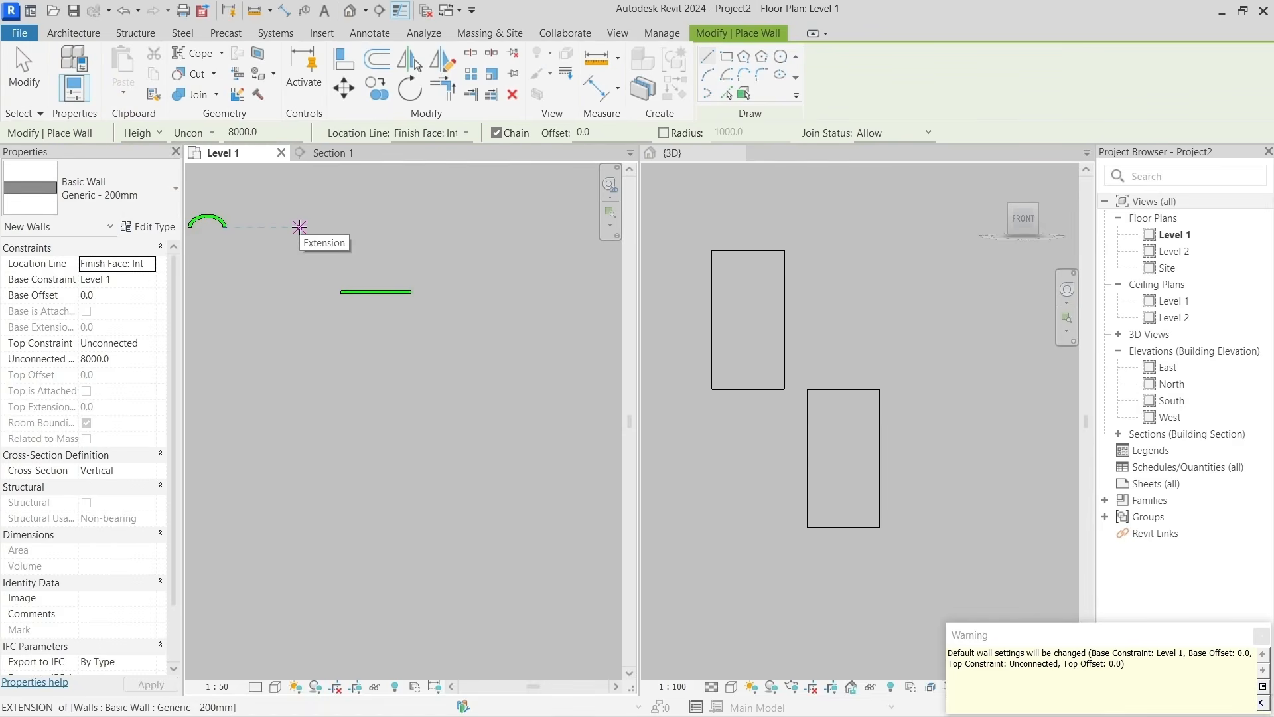
Review the level choices for the wall height and the Location Line options for new walls.
left_click(200, 130)
left_click(200, 130)
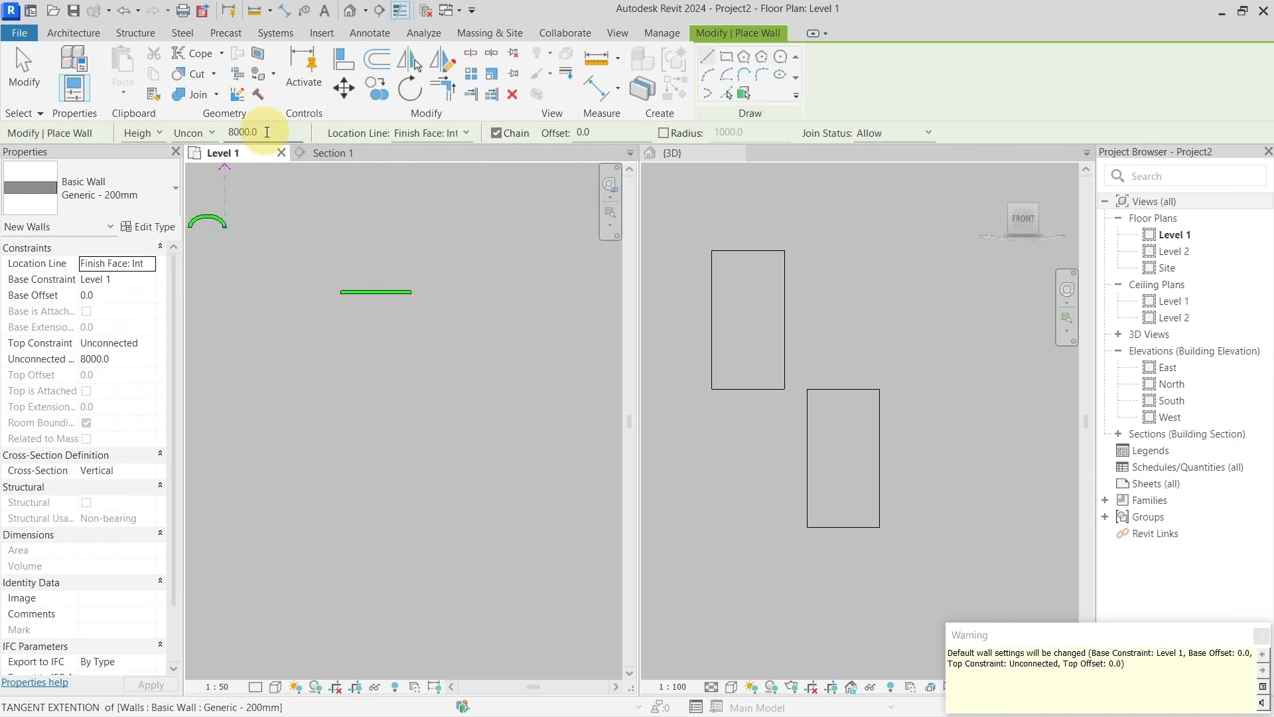
left_click(201, 131)
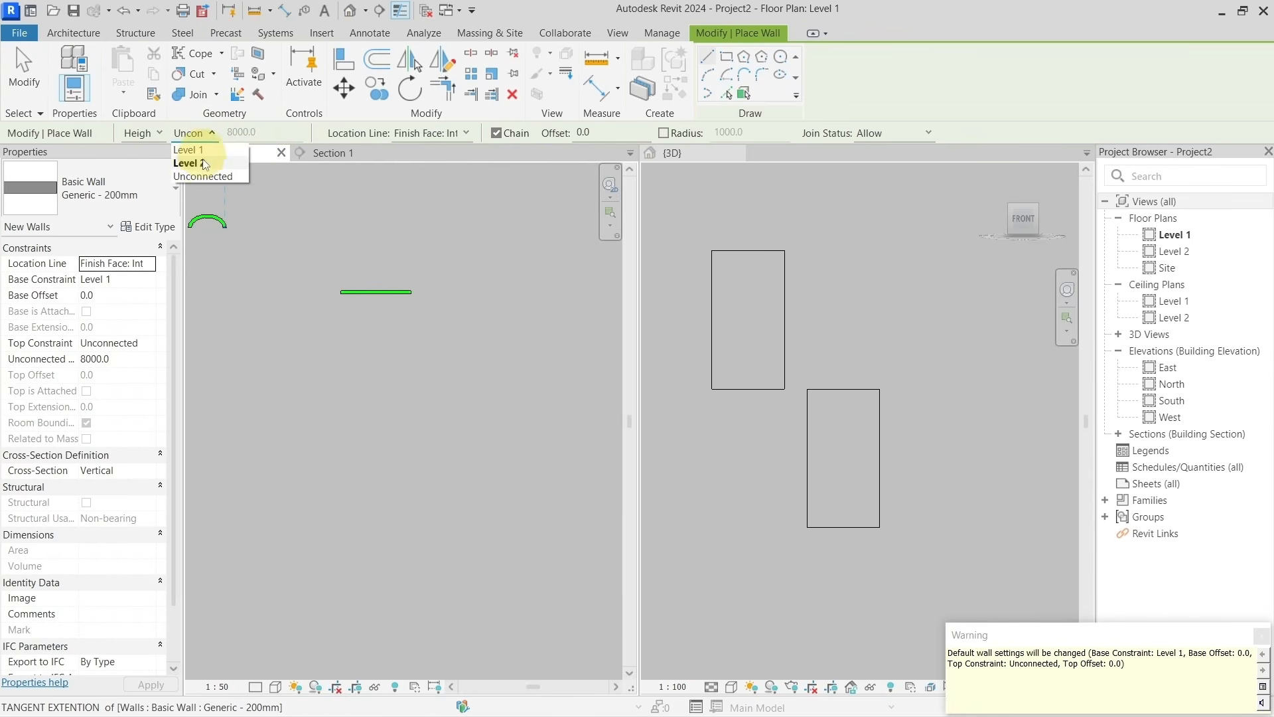
left_click(191, 134)
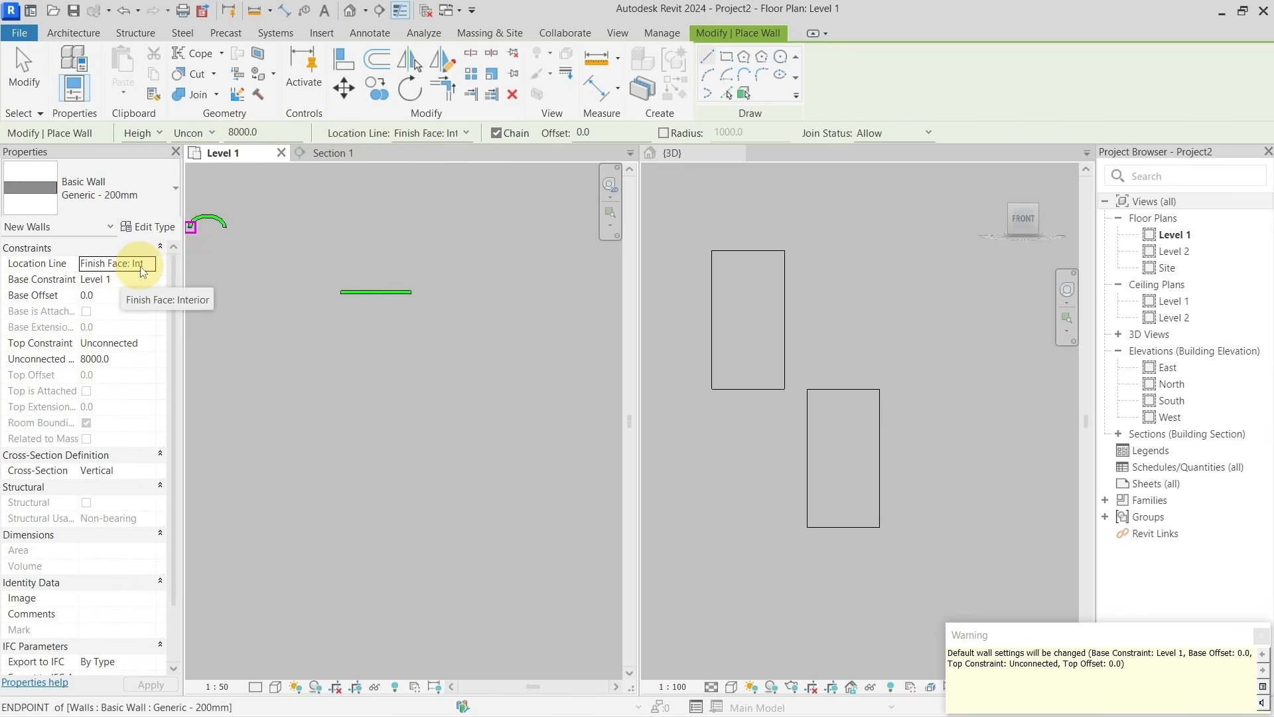
left_click(462, 133)
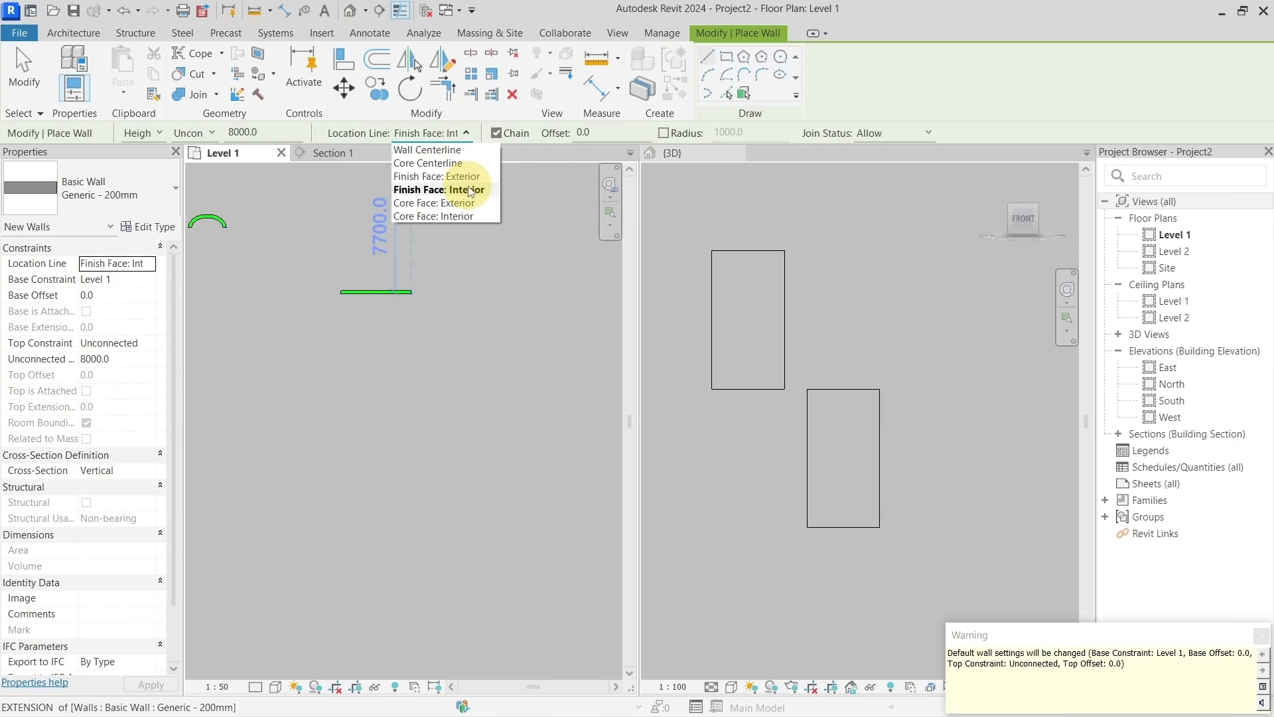
left_click(441, 133)
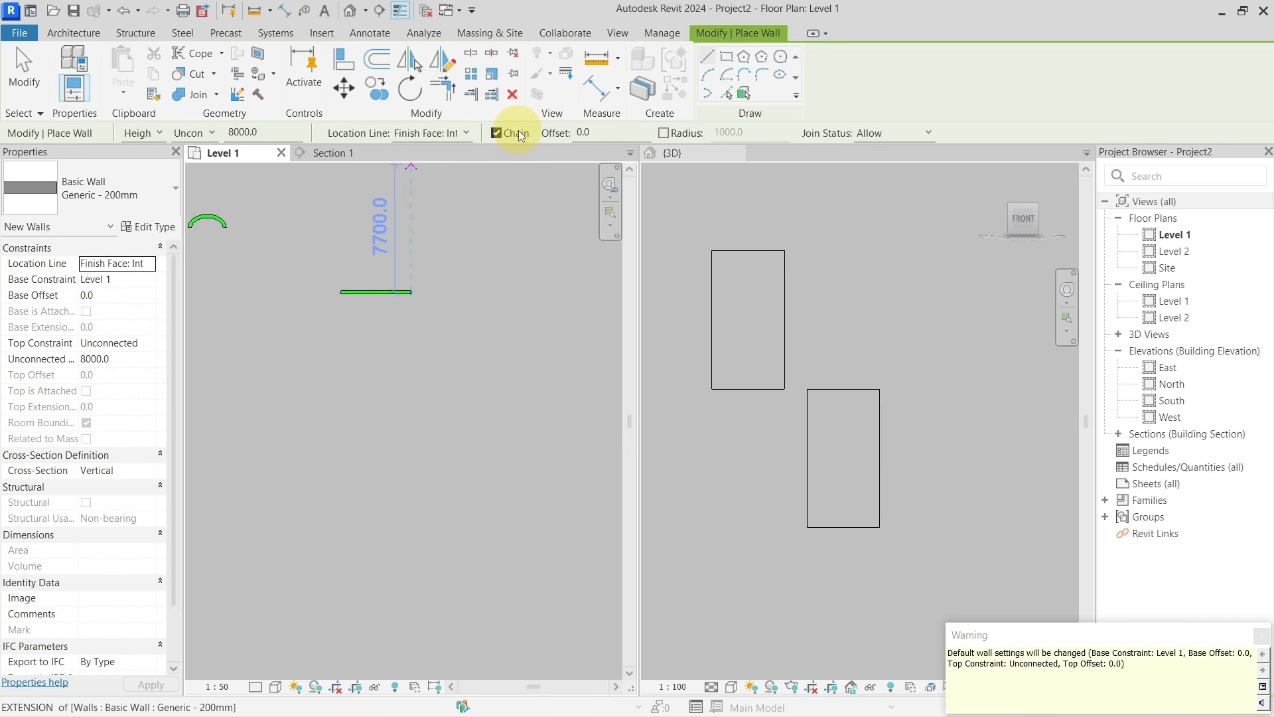
Draw two chained walls below the straight wall: a horizontal one, and one about 1236 mm long sloping down at 140°.
scroll(395, 308, "up", 5)
scroll(395, 308, "up", 2)
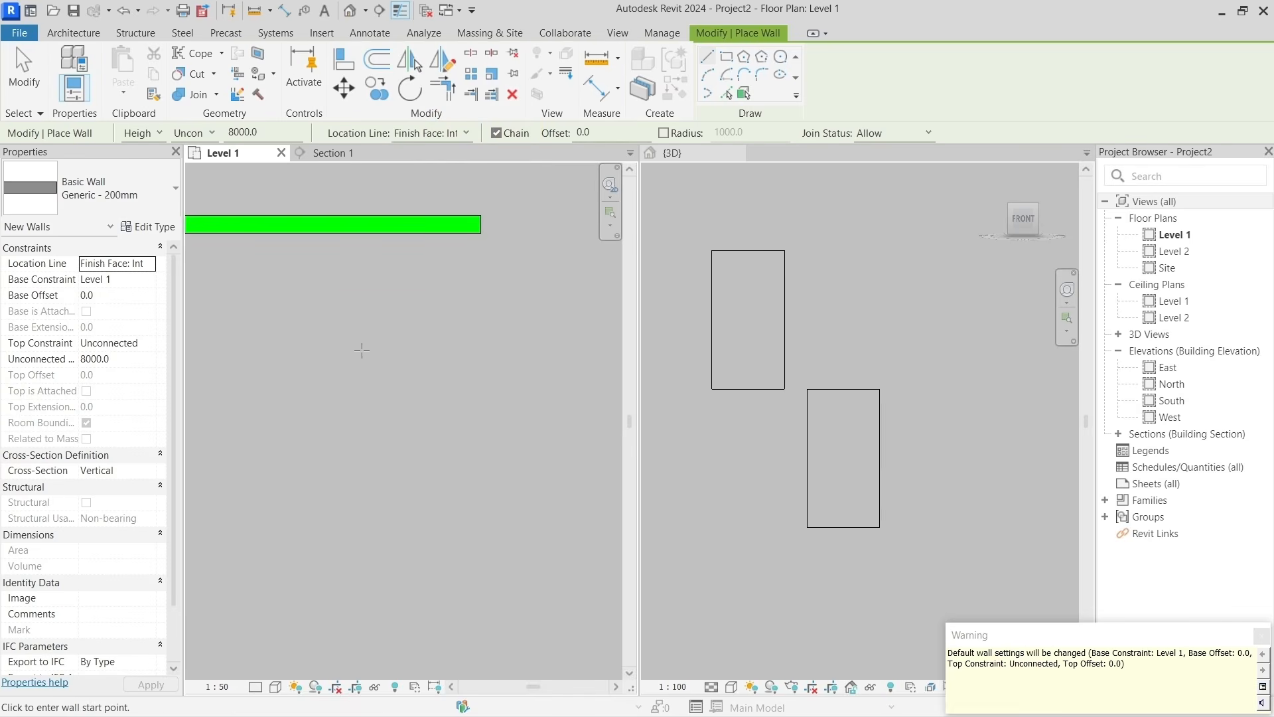
left_click(323, 356)
left_click(455, 356)
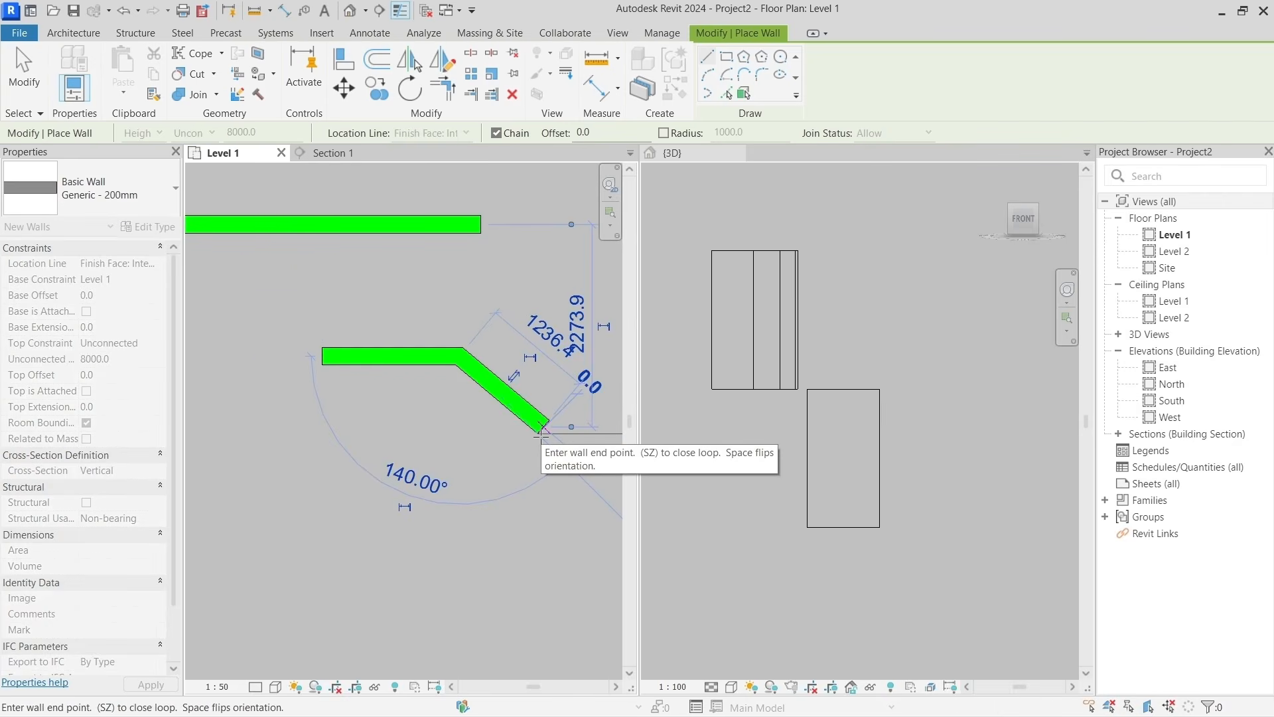
left_click(541, 433)
key("Escape")
End the current wall chain and set the wall Offset to 500 mm.
middle_click_drag(504, 299, 341, 323)
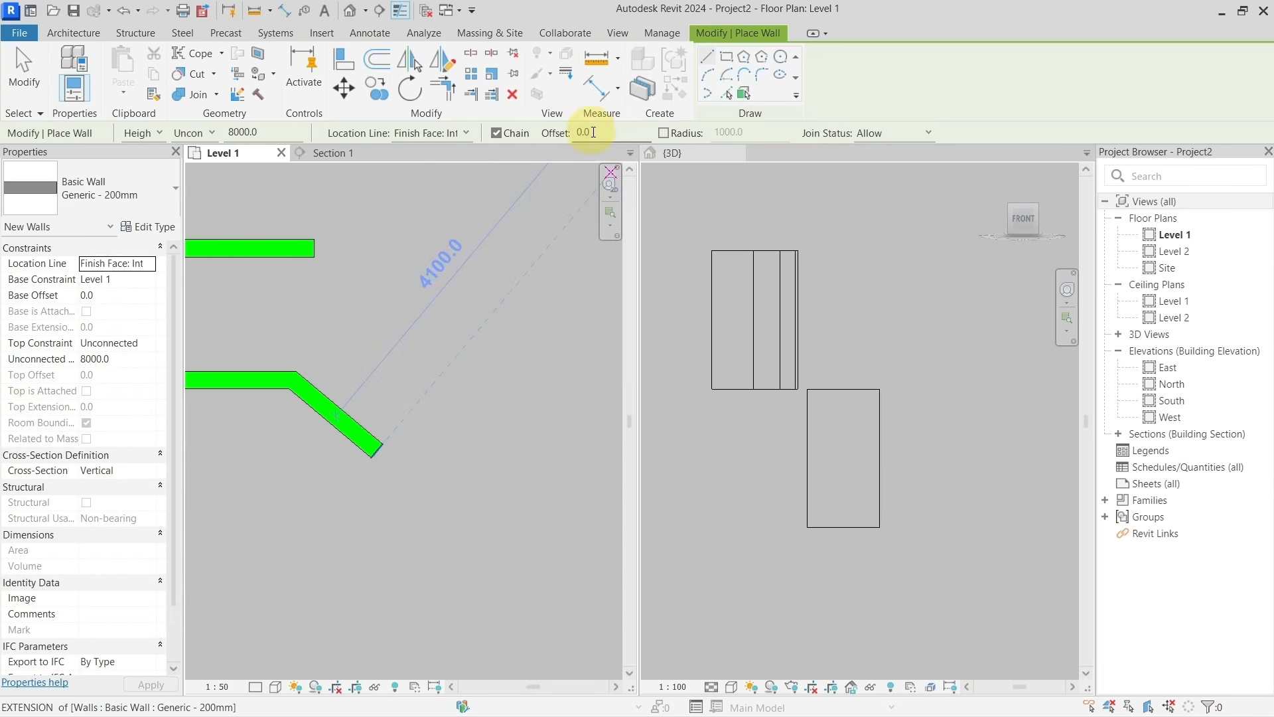
scroll(309, 380, "down", 1)
middle_click_drag(329, 363, 467, 367)
scroll(456, 357, "up", 1)
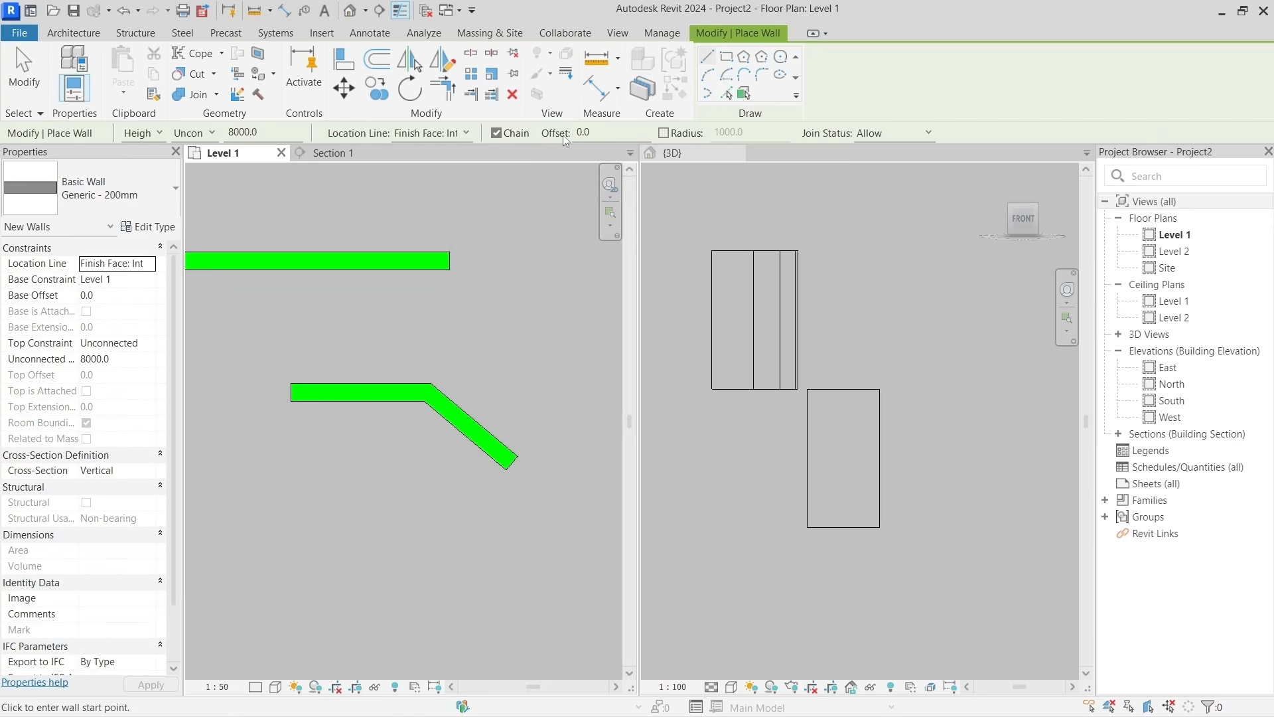
left_click(598, 132)
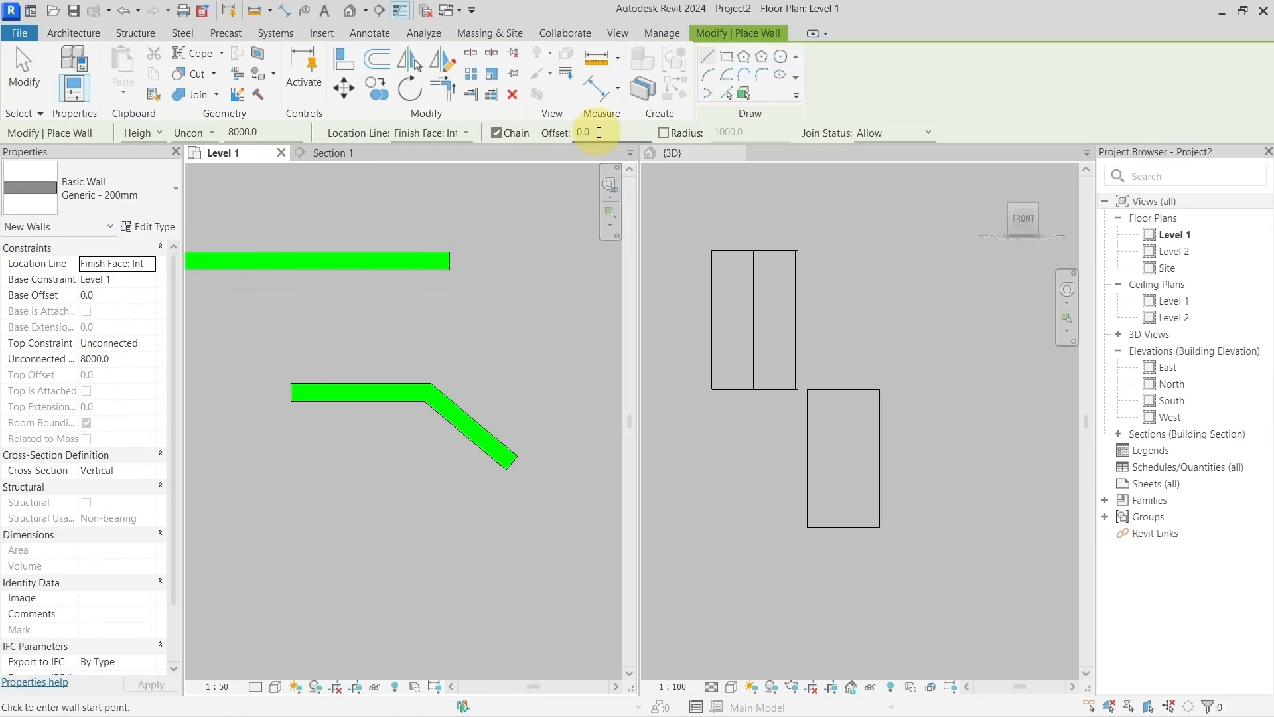
double_click(598, 133)
type("500")
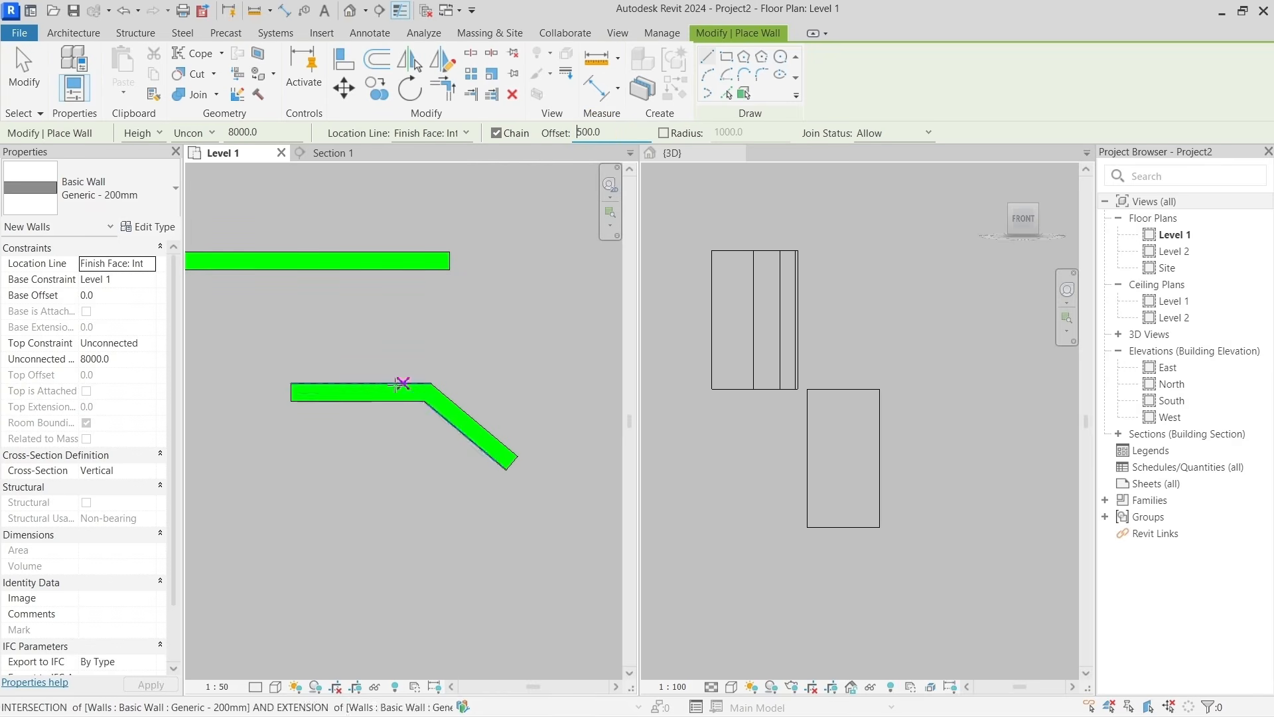
left_click(552, 136)
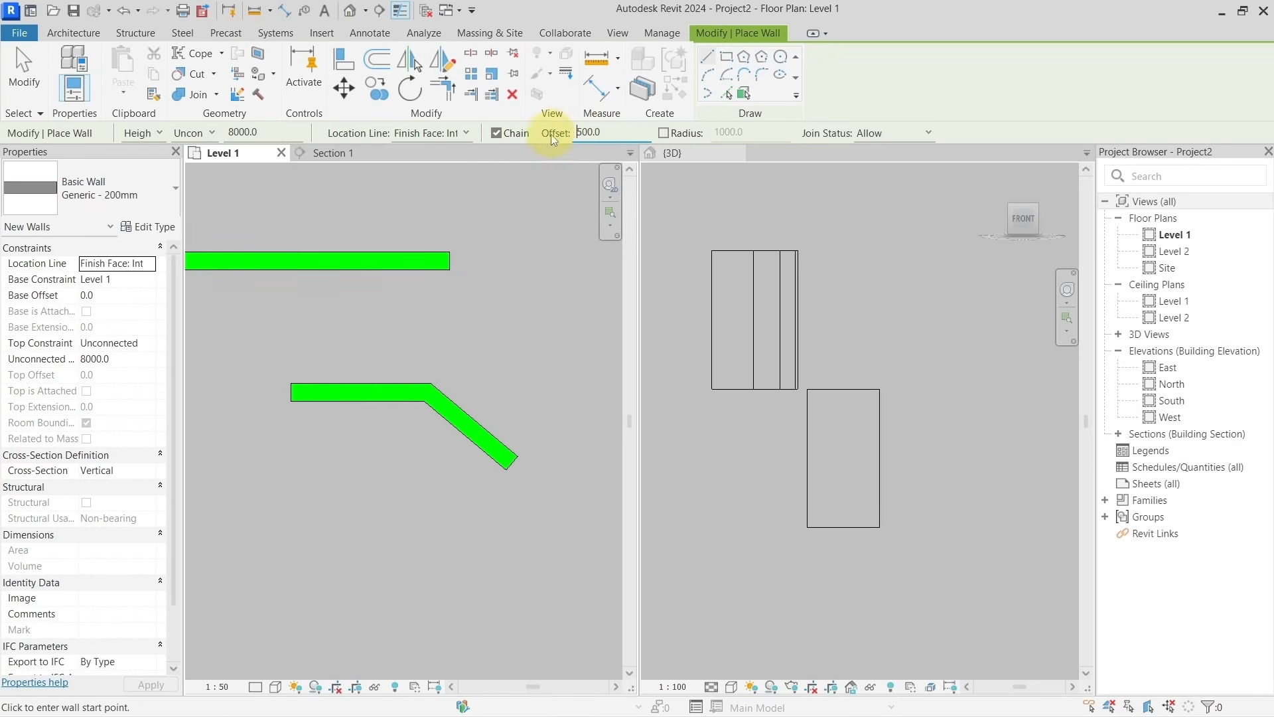
left_click(597, 136)
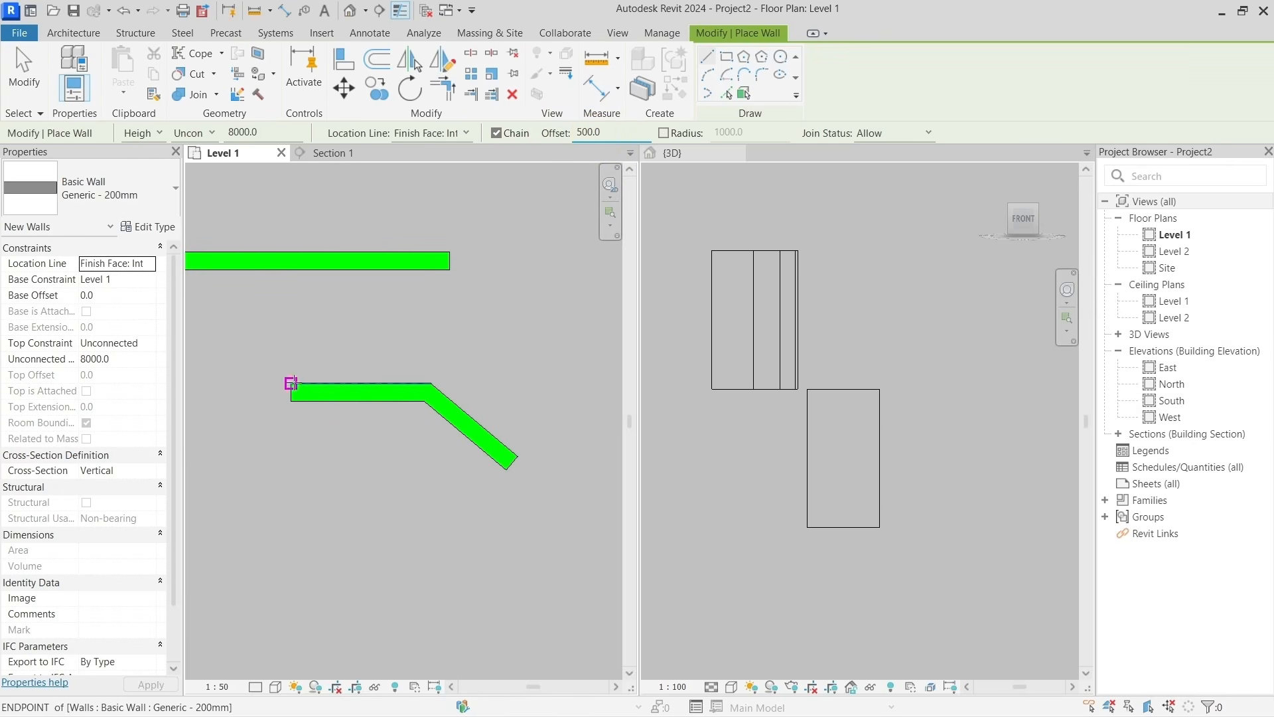
Draw two chained offset walls by tracing the upper edge of the bent wall from its horizontal end through the corner to its sloping end.
left_click(291, 383)
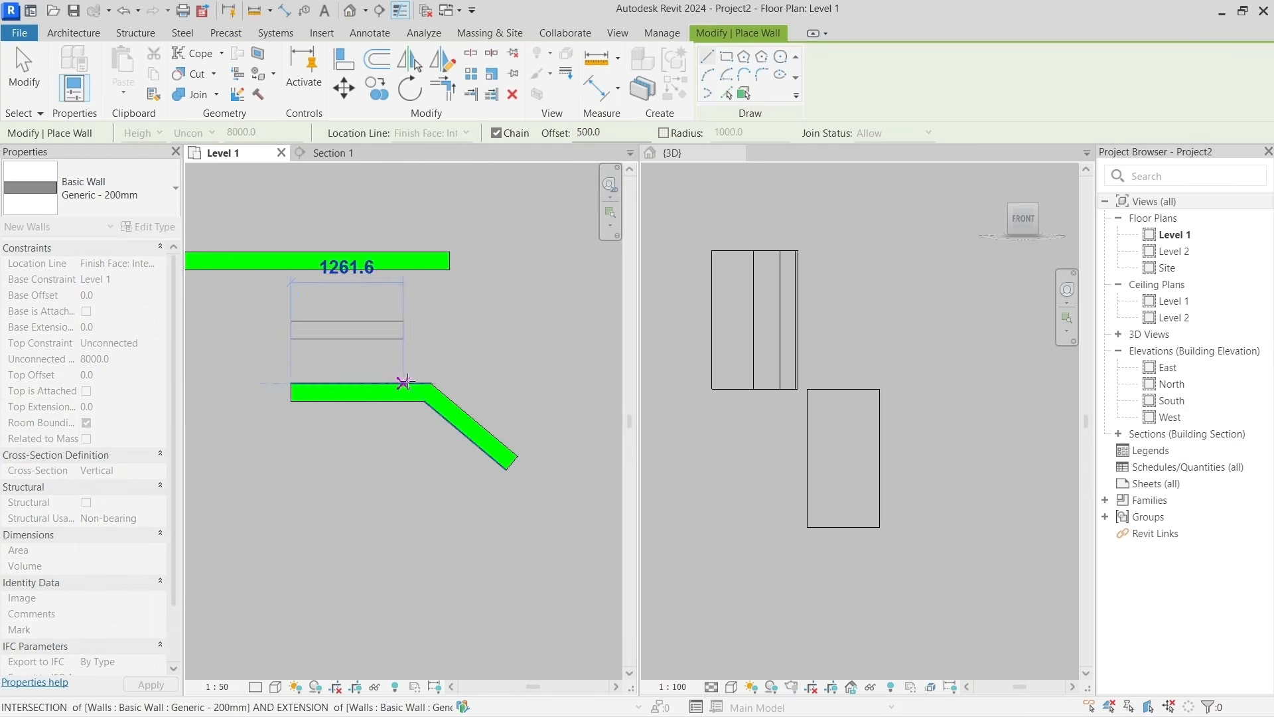
left_click(430, 383)
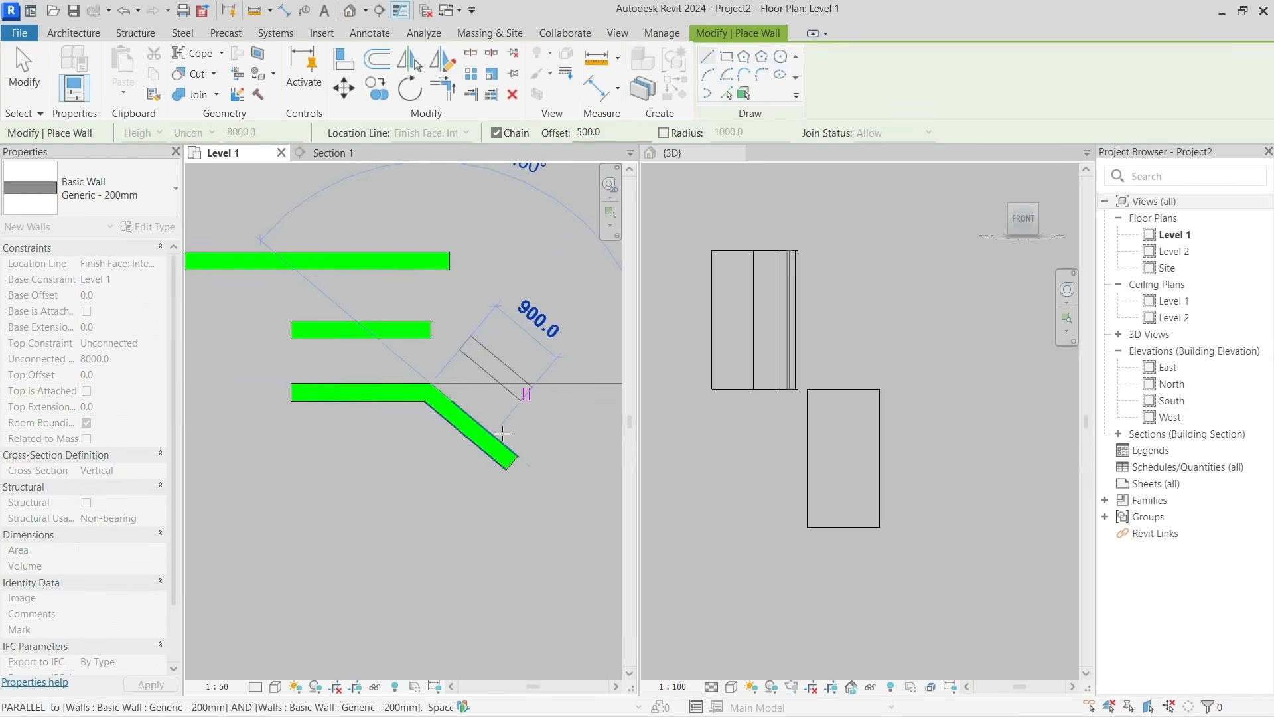
left_click(517, 453)
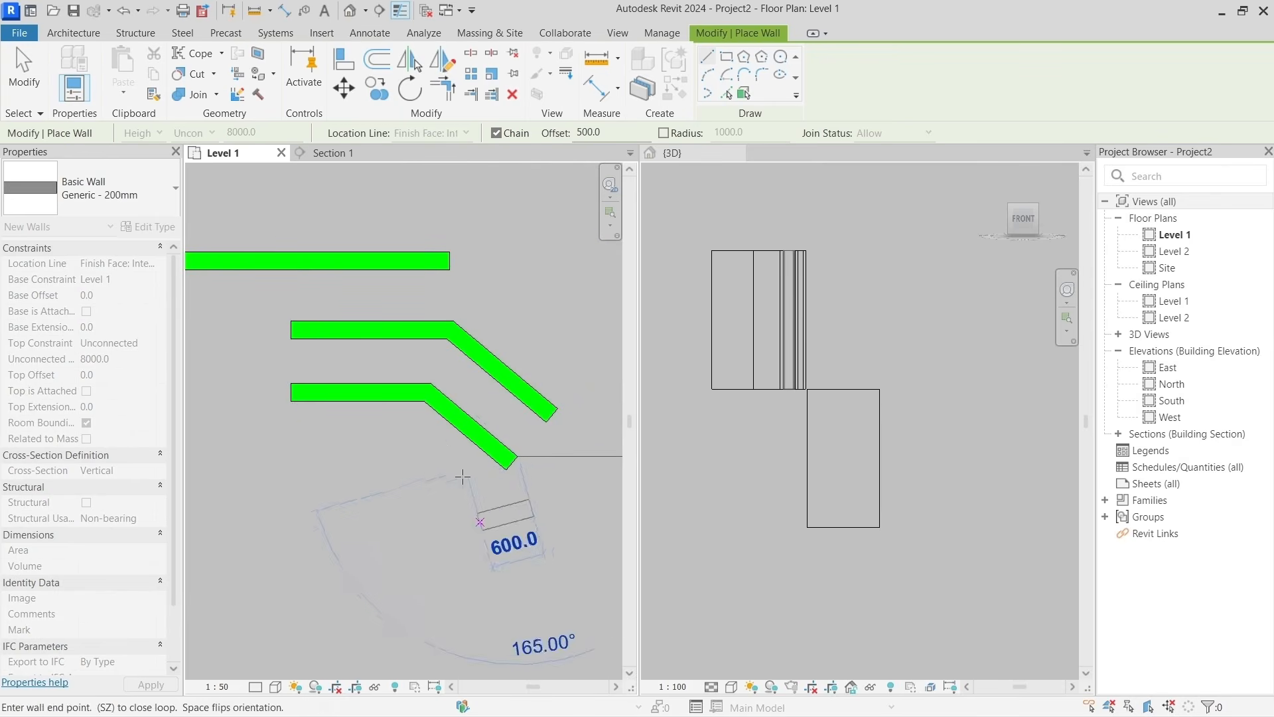
key("Escape")
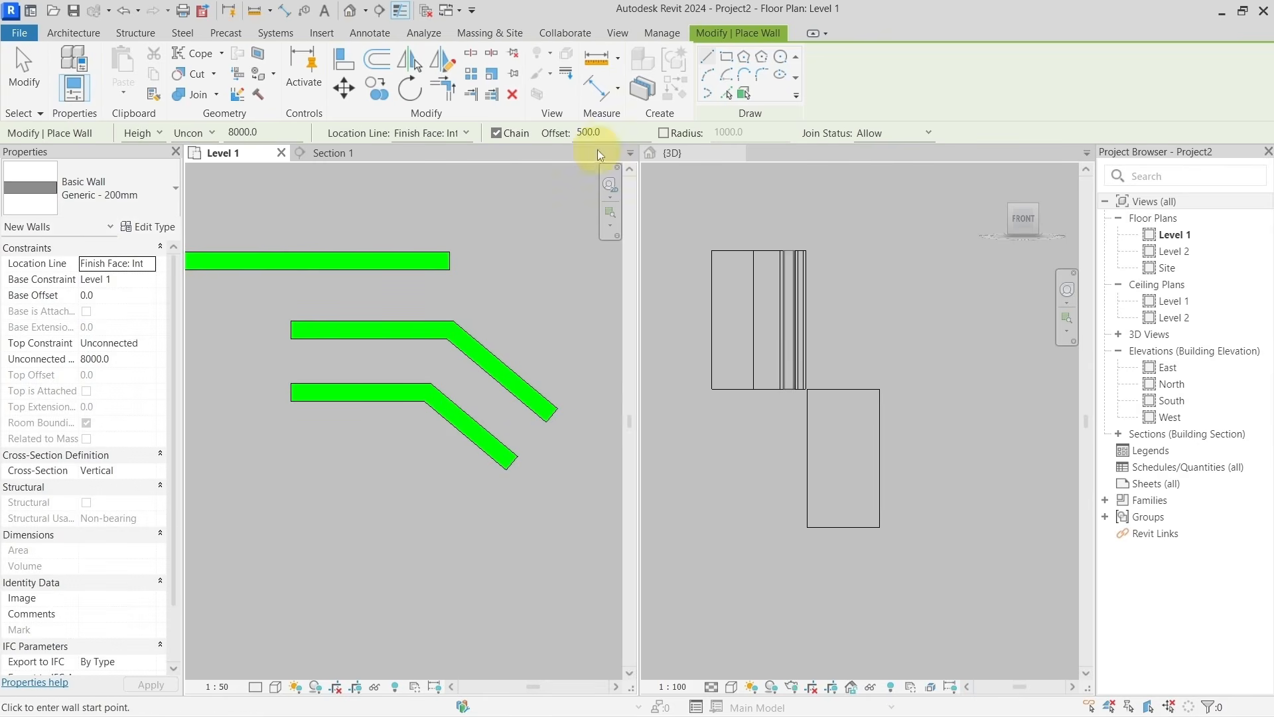
Set the wall Offset back to 0 and enable the Radius option with 1000 mm.
left_click(637, 132)
type("0")
left_click(622, 133)
left_click(664, 133)
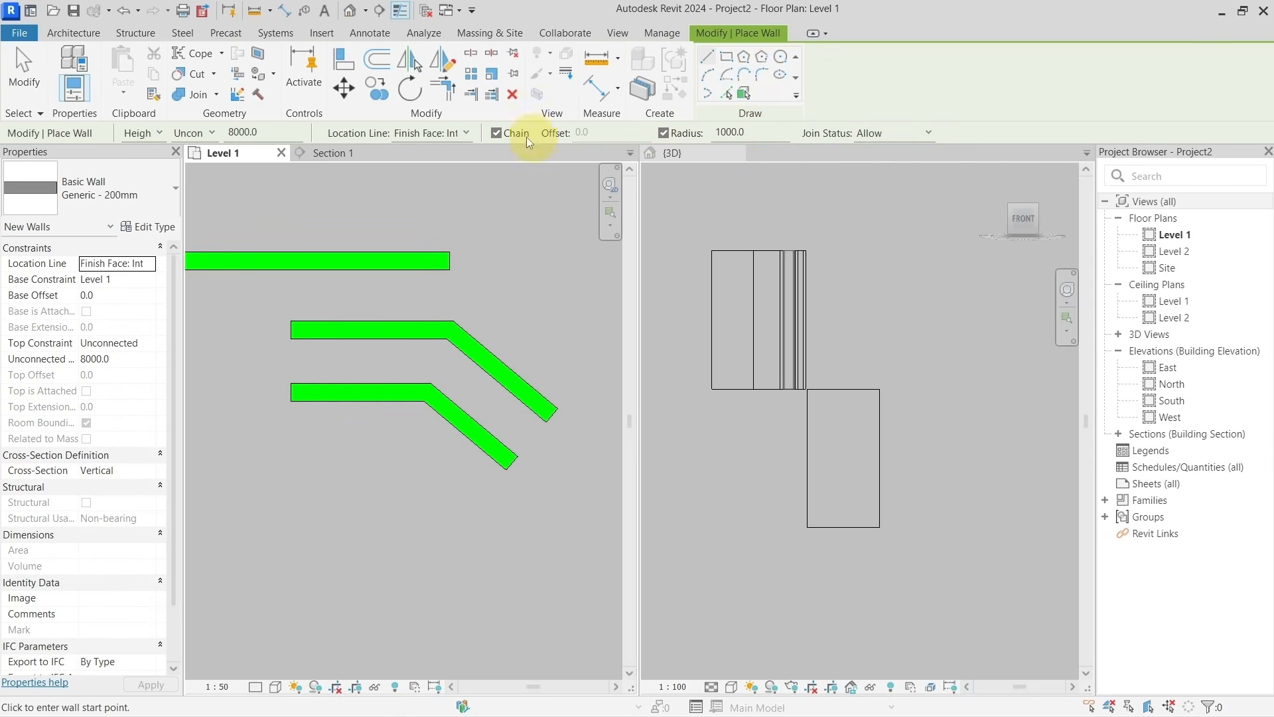
Draw four chained walls with rounded corners below the existing ones: horizontal about 1900 mm long, sloping down at 45°, vertical, and slanting back inward.
scroll(432, 444, "down", 3)
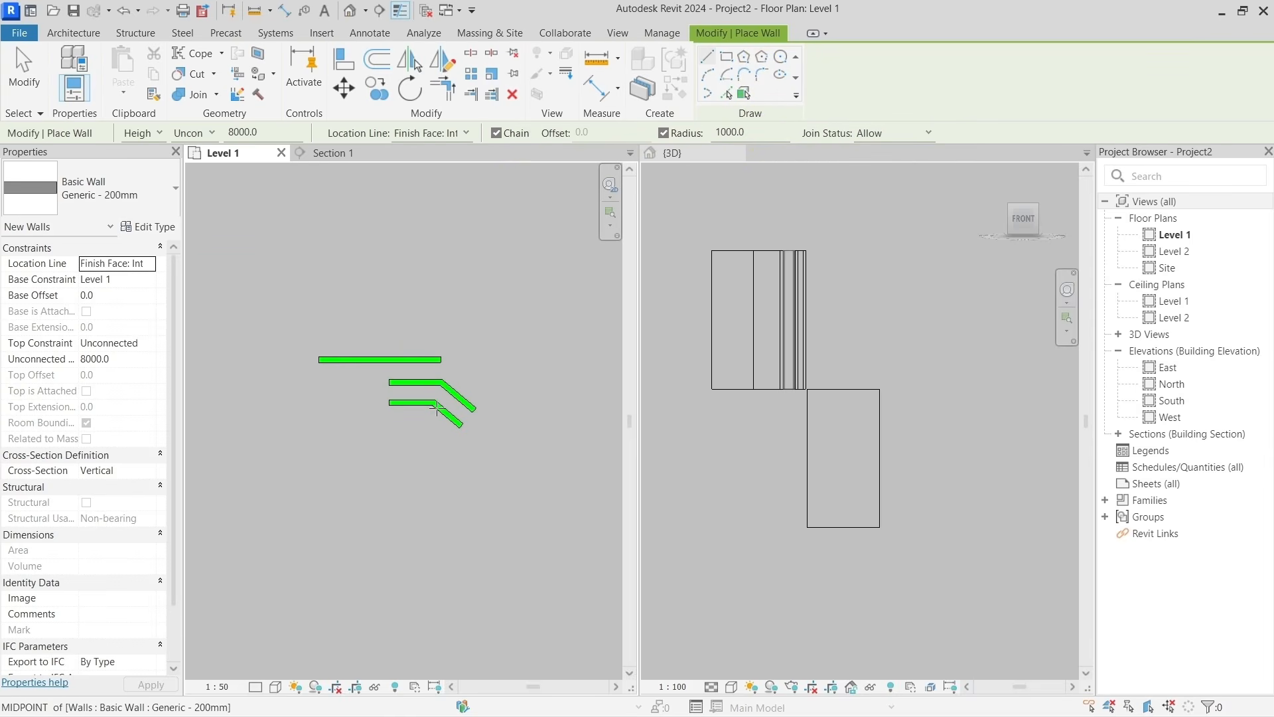
middle_click_drag(378, 475, 472, 367)
scroll(380, 370, "up", 1)
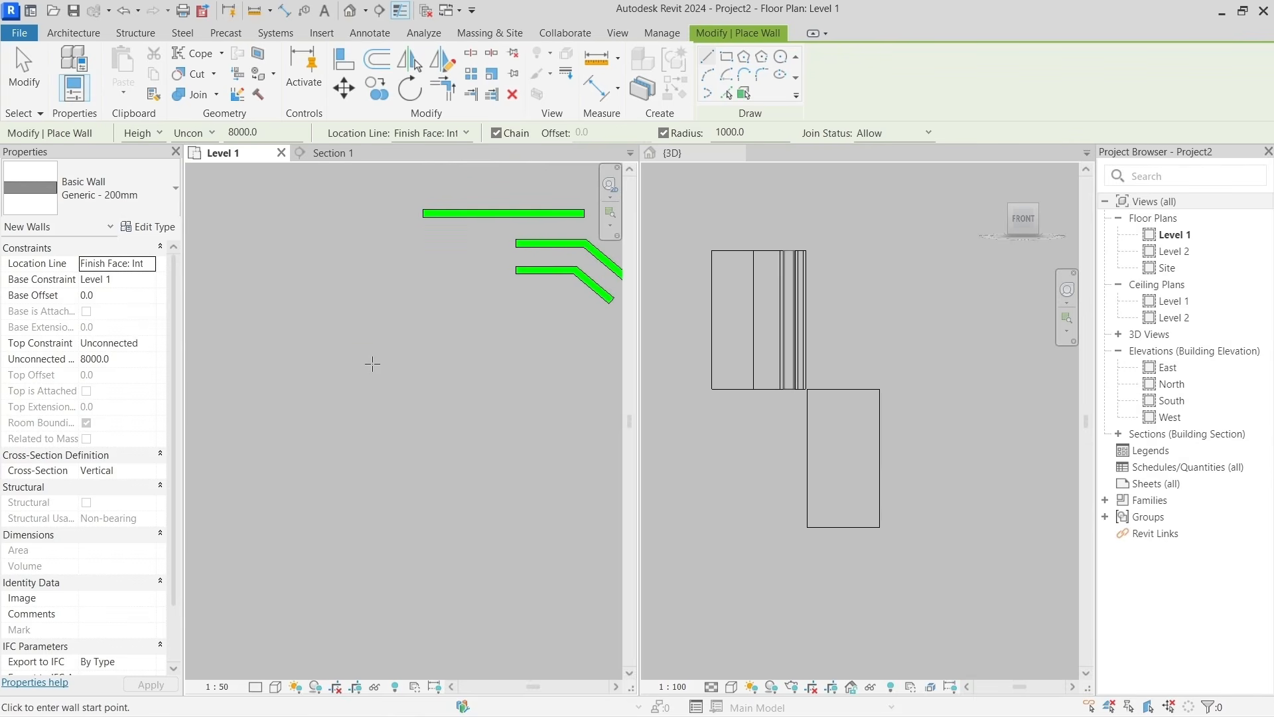
left_click(369, 347)
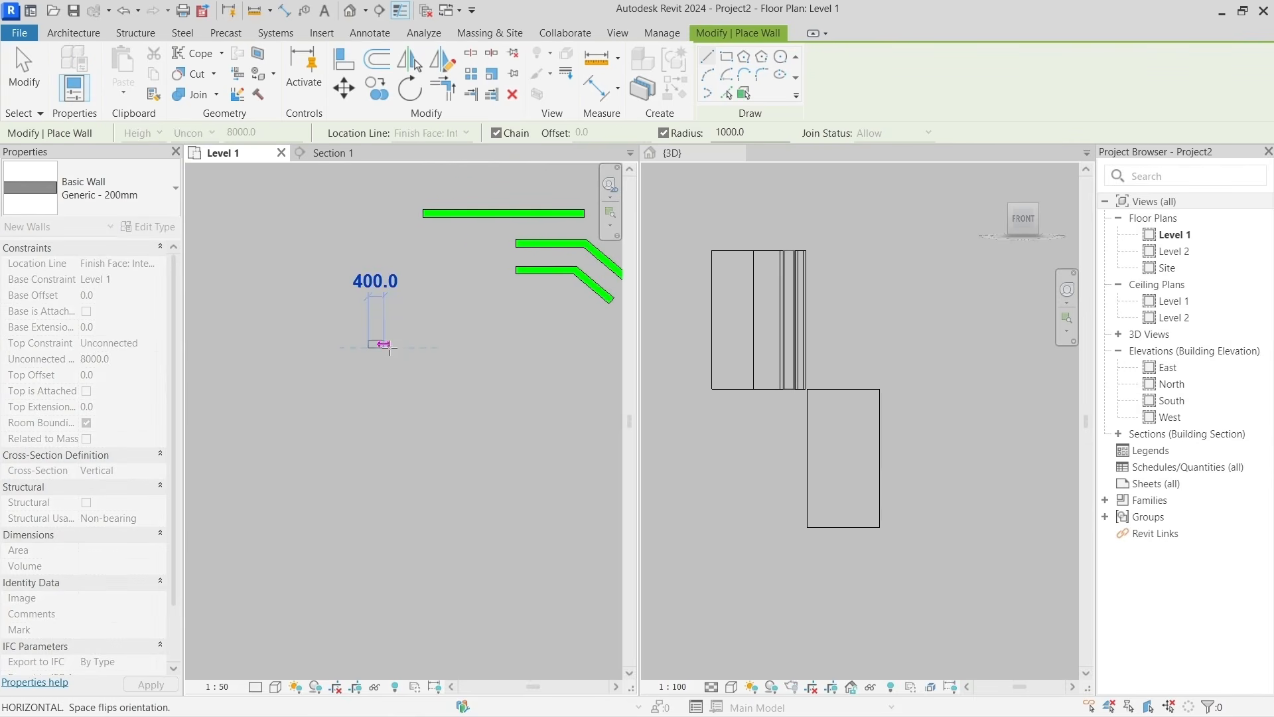
left_click(441, 344)
scroll(442, 344, "up", 2)
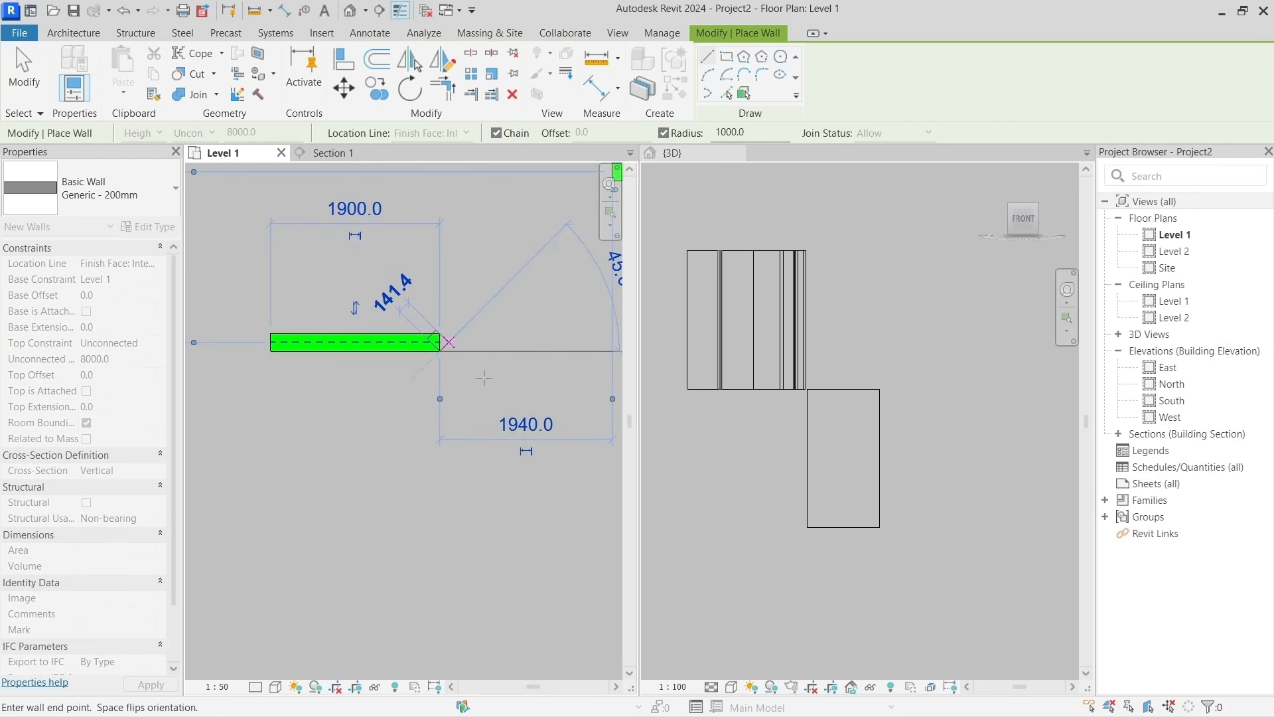
scroll(479, 397, "up", 1)
middle_click_drag(479, 397, 393, 318)
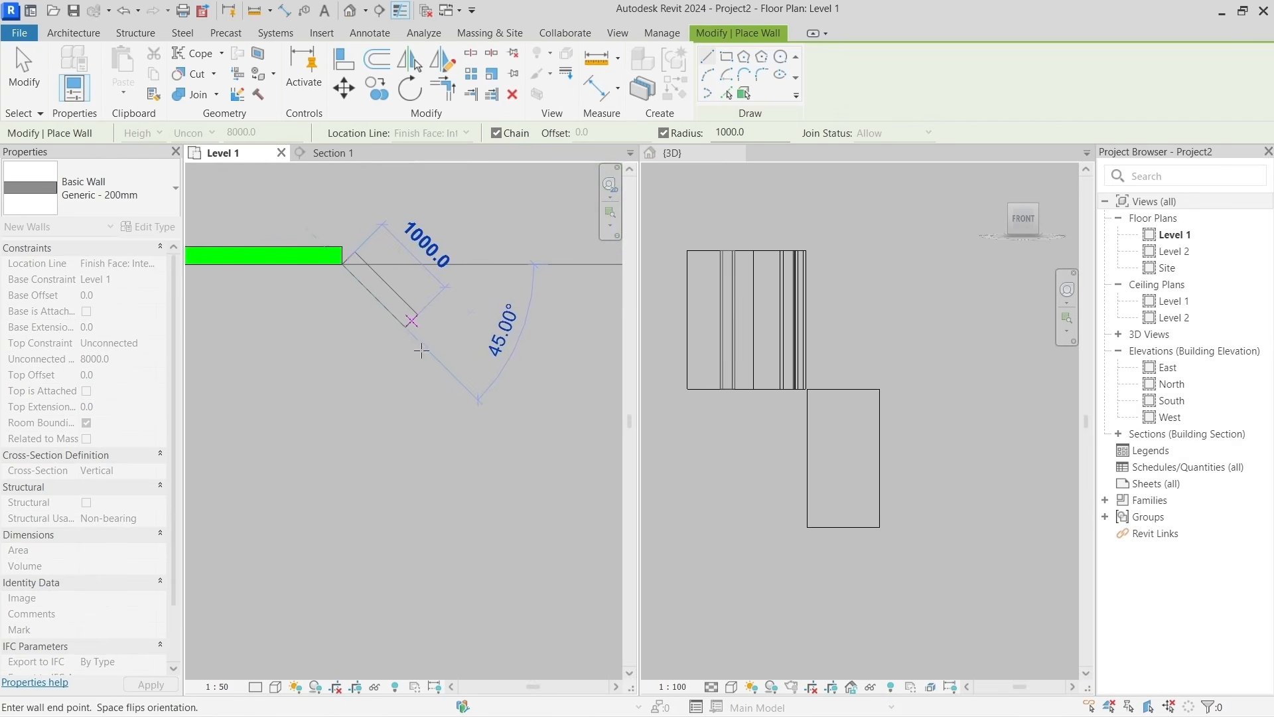
left_click(459, 392)
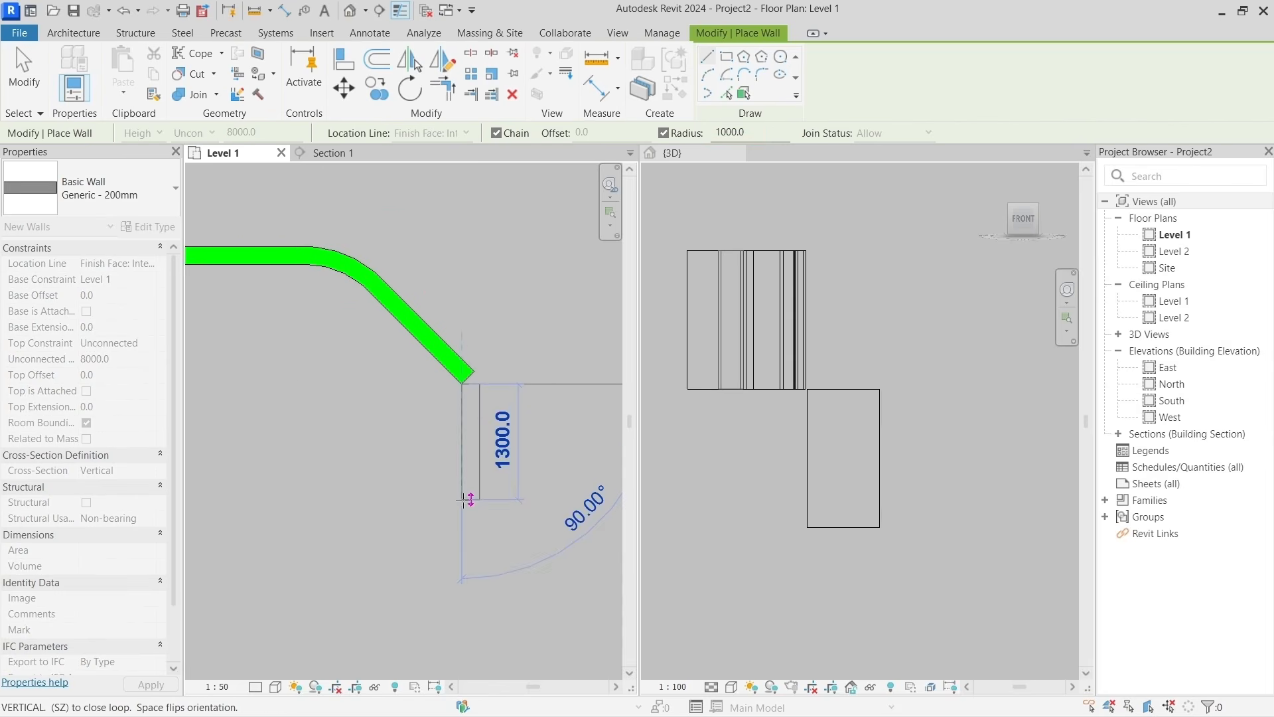
left_click(465, 501)
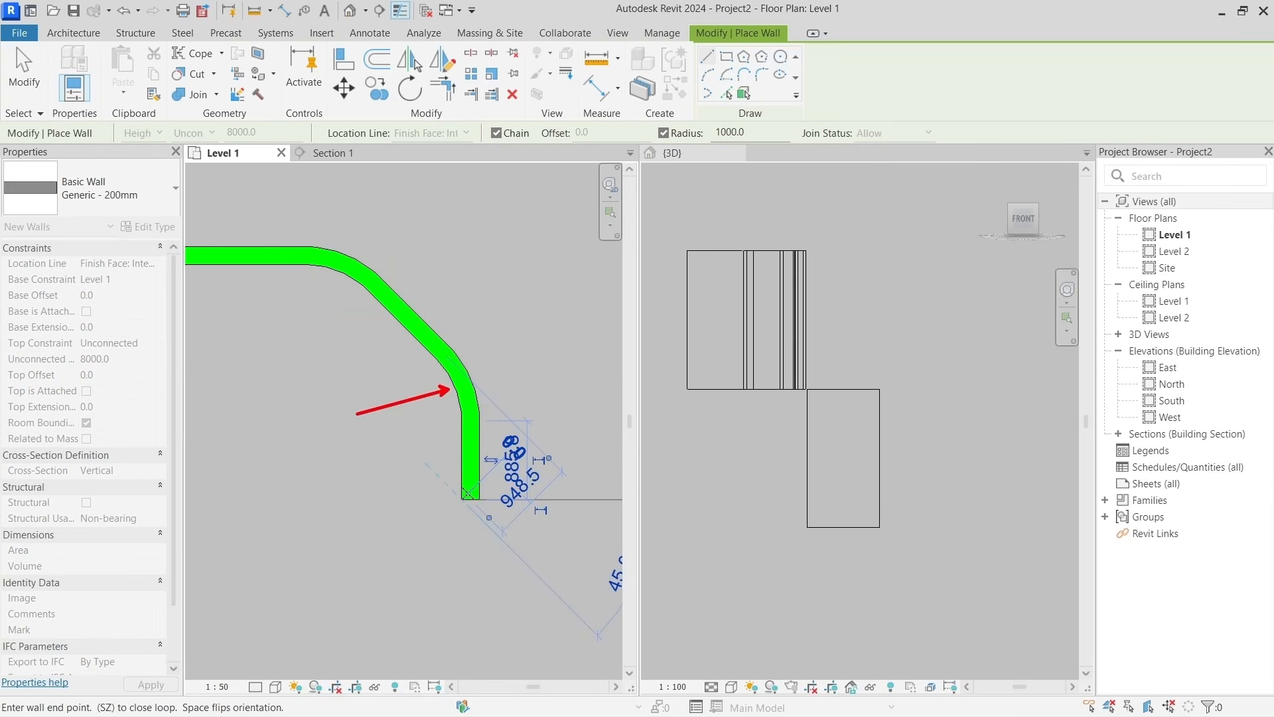
left_click(383, 559)
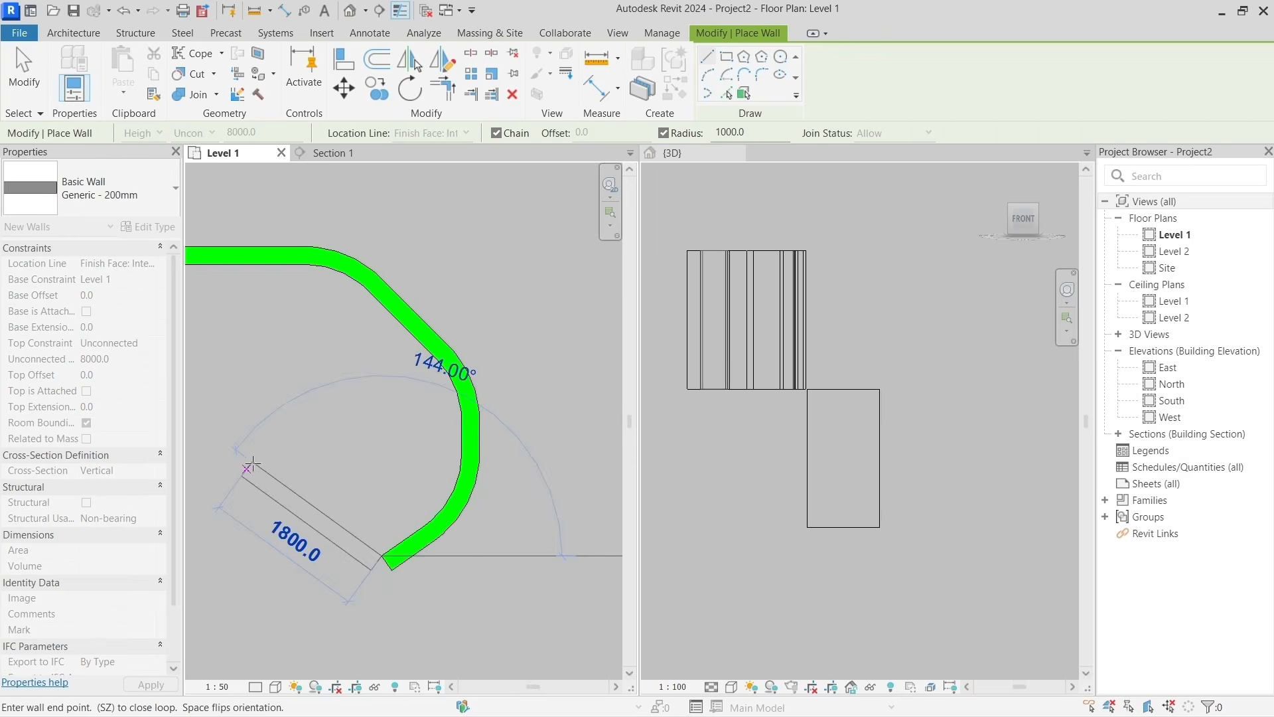
Try to extend the rounded wall chain with another segment about 1800 mm long at 144°.
left_click(250, 465)
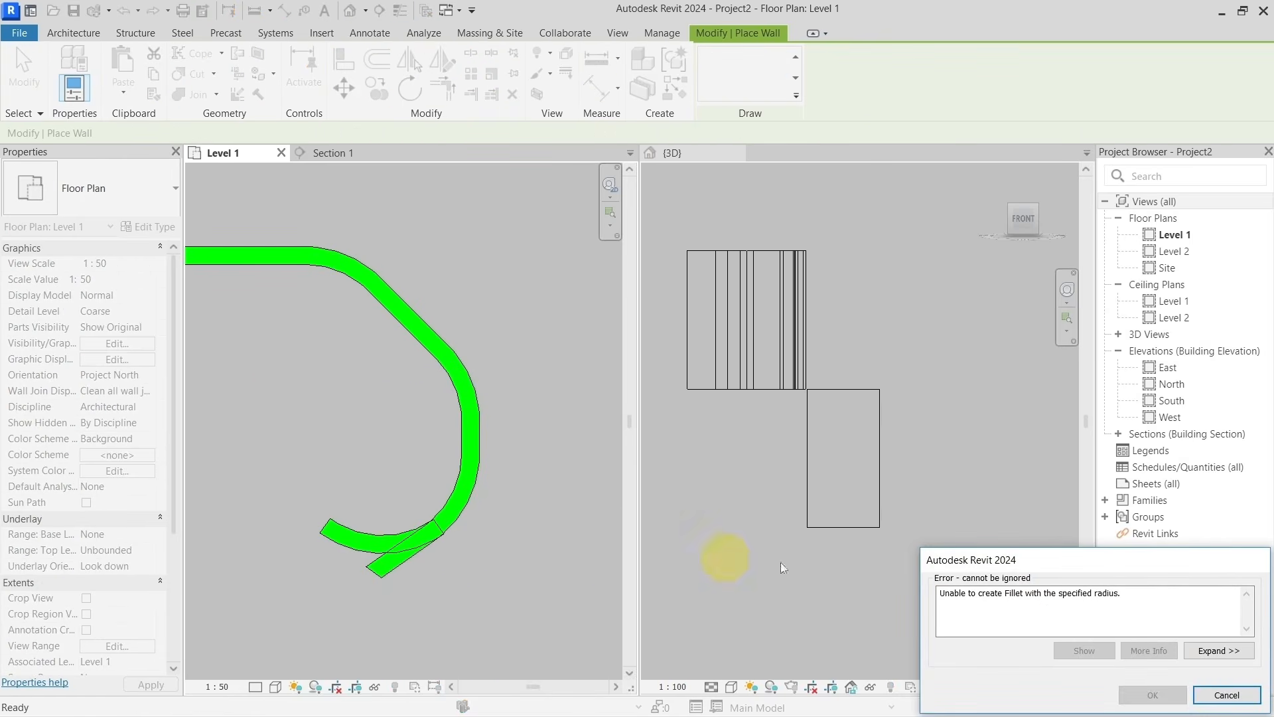
left_click_drag(949, 561, 764, 379)
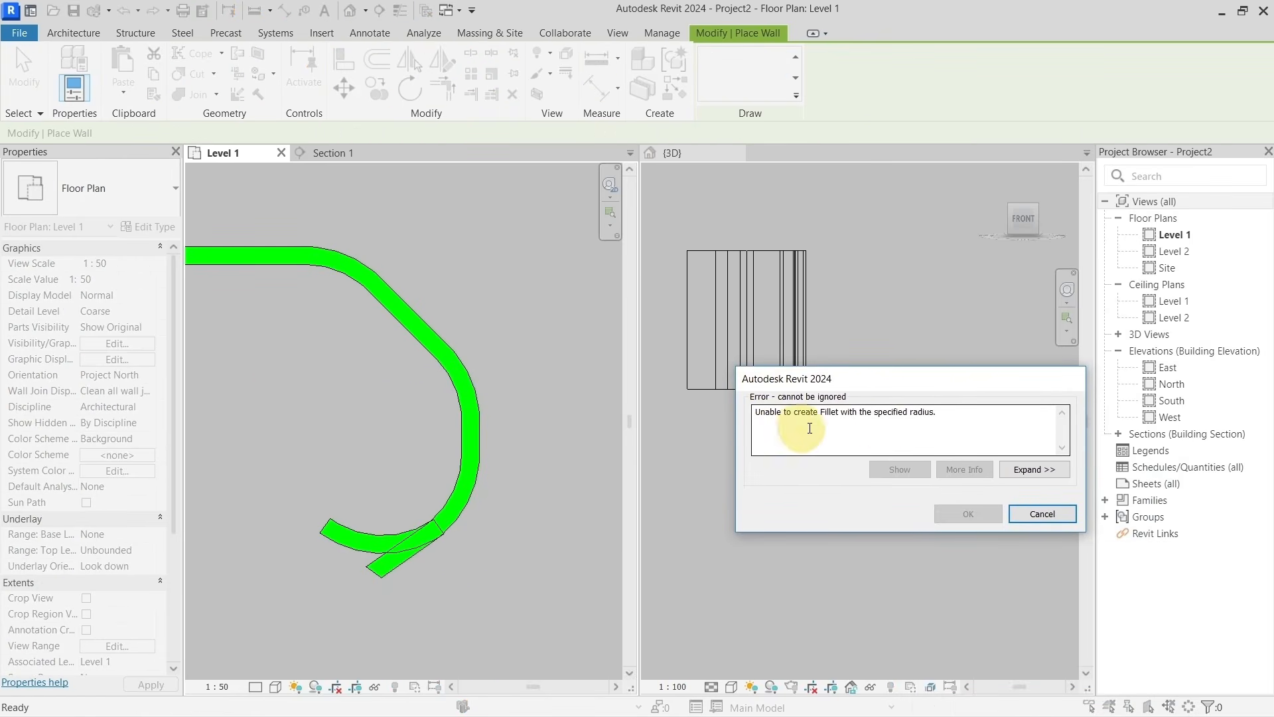
left_click(1042, 514)
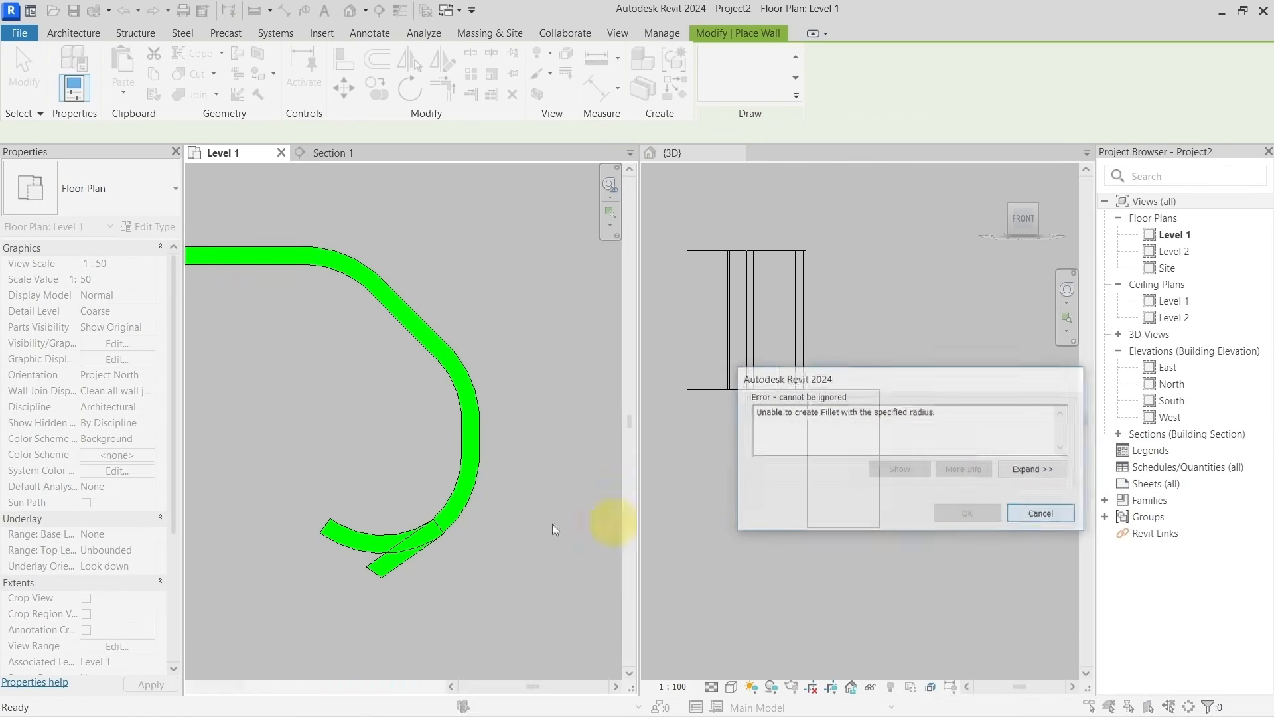
Select the three curved wall segments together to examine them, and clear the selection.
middle_click_drag(401, 559, 452, 466)
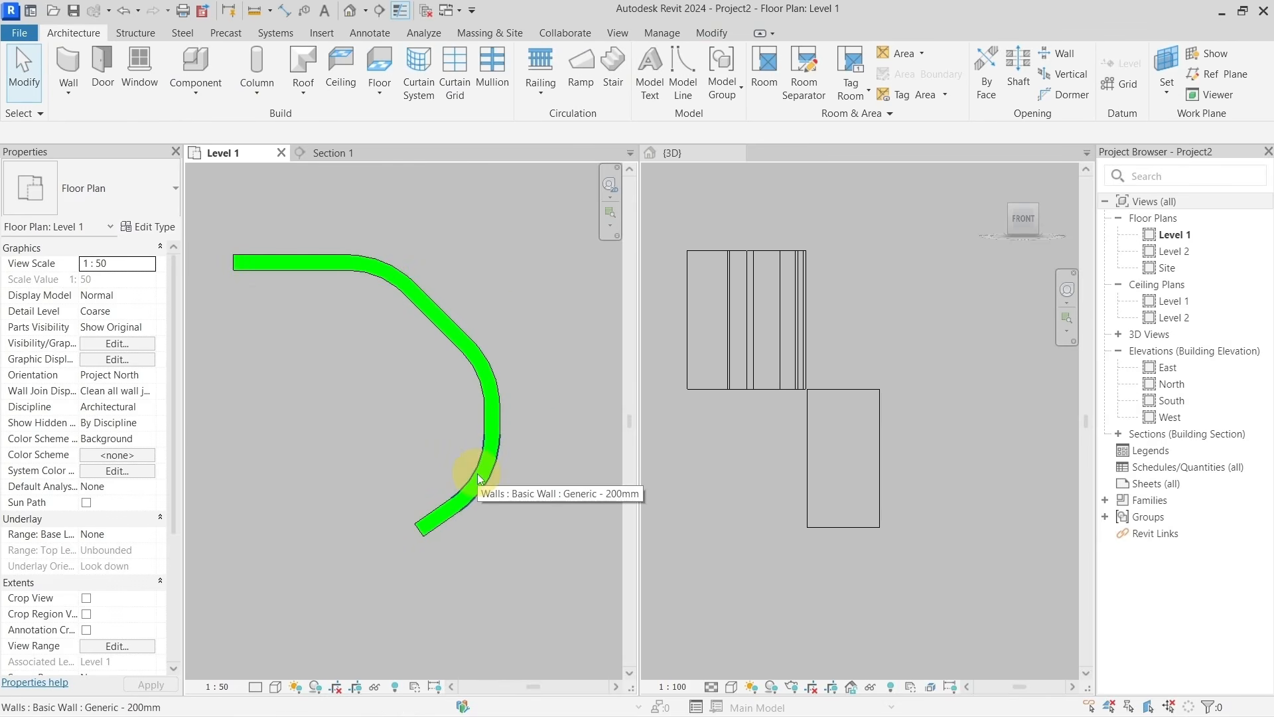
left_click(368, 269)
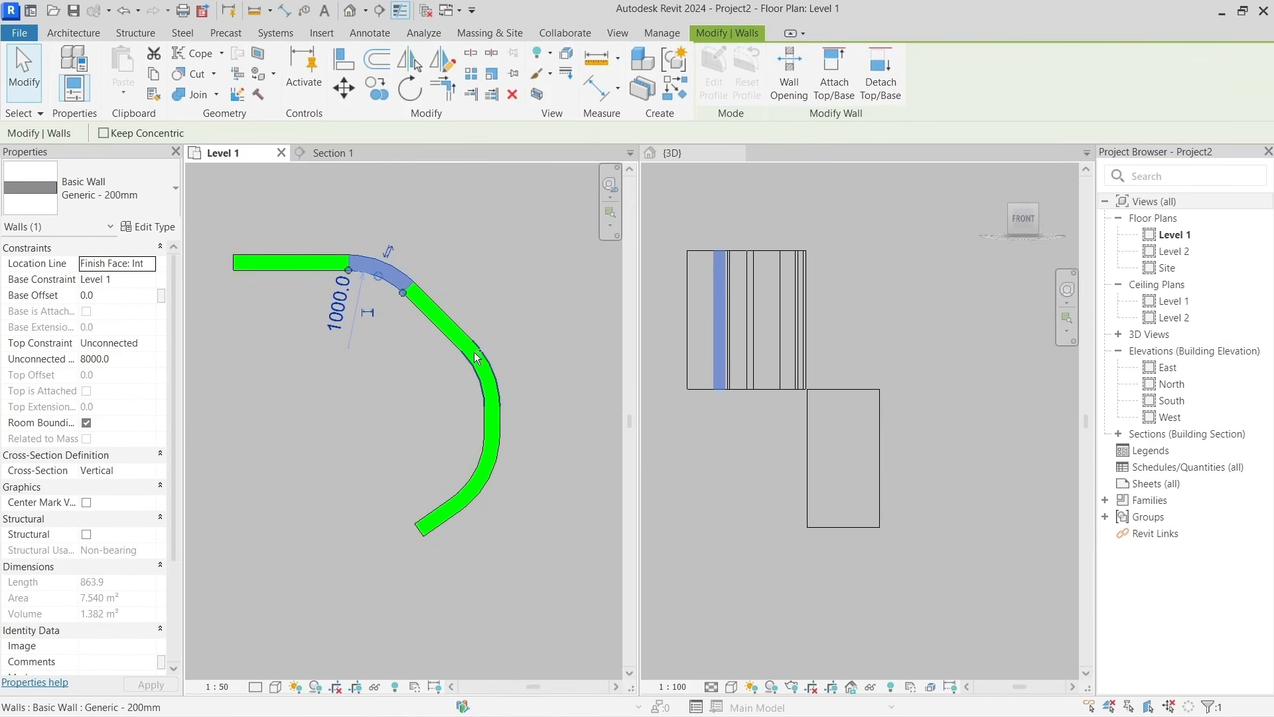
left_click(477, 466, "ctrl")
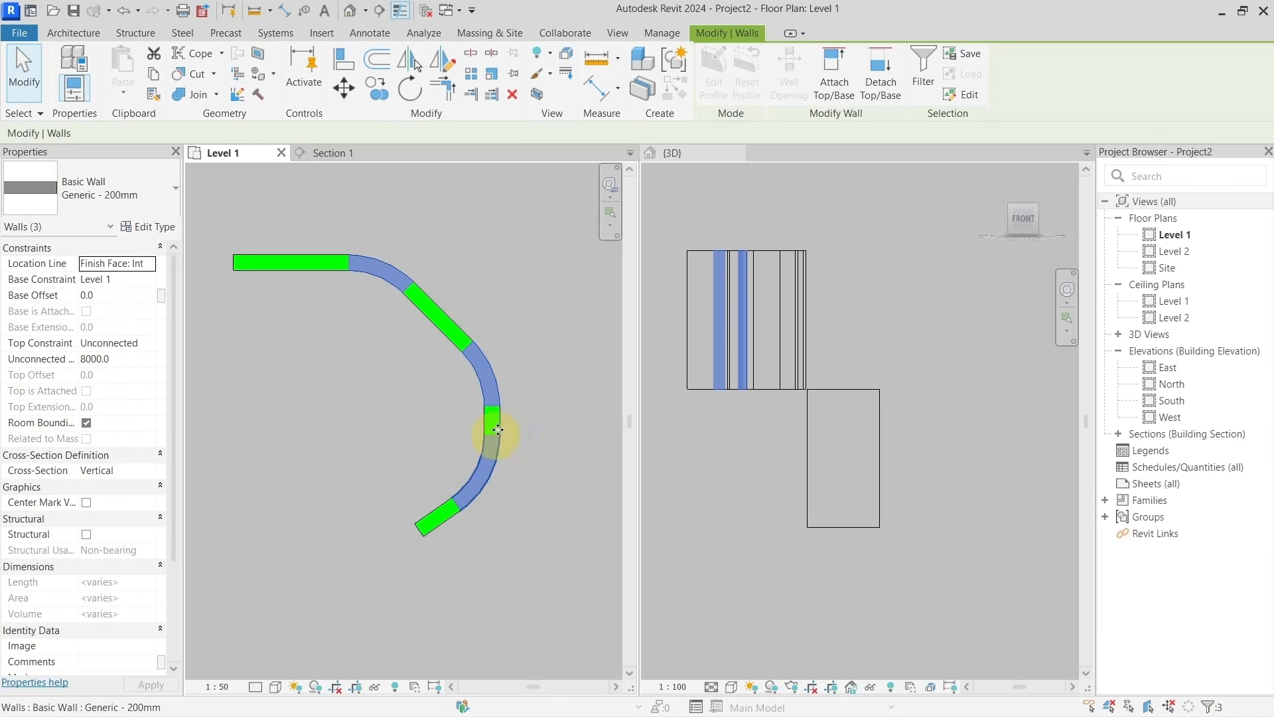
left_click(468, 293)
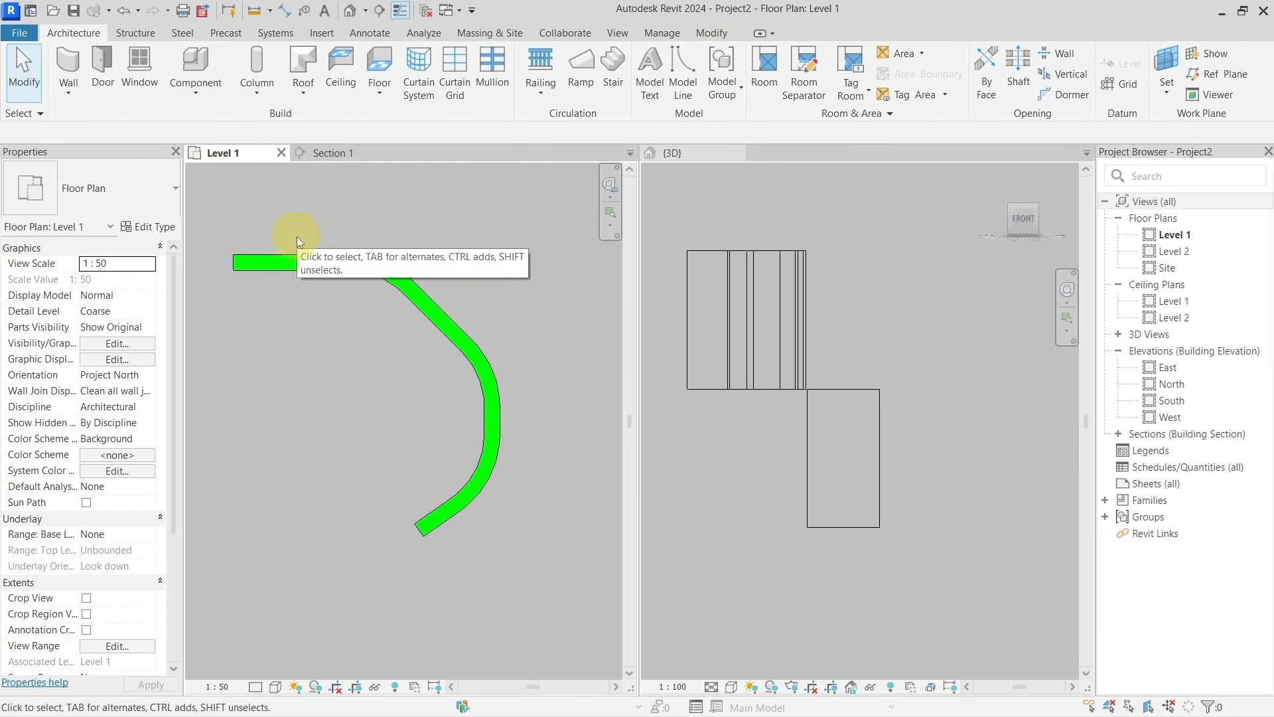
Restart the Wall command and close the 3D view so the Level 1 plan fills the drawing area.
left_click(67, 61)
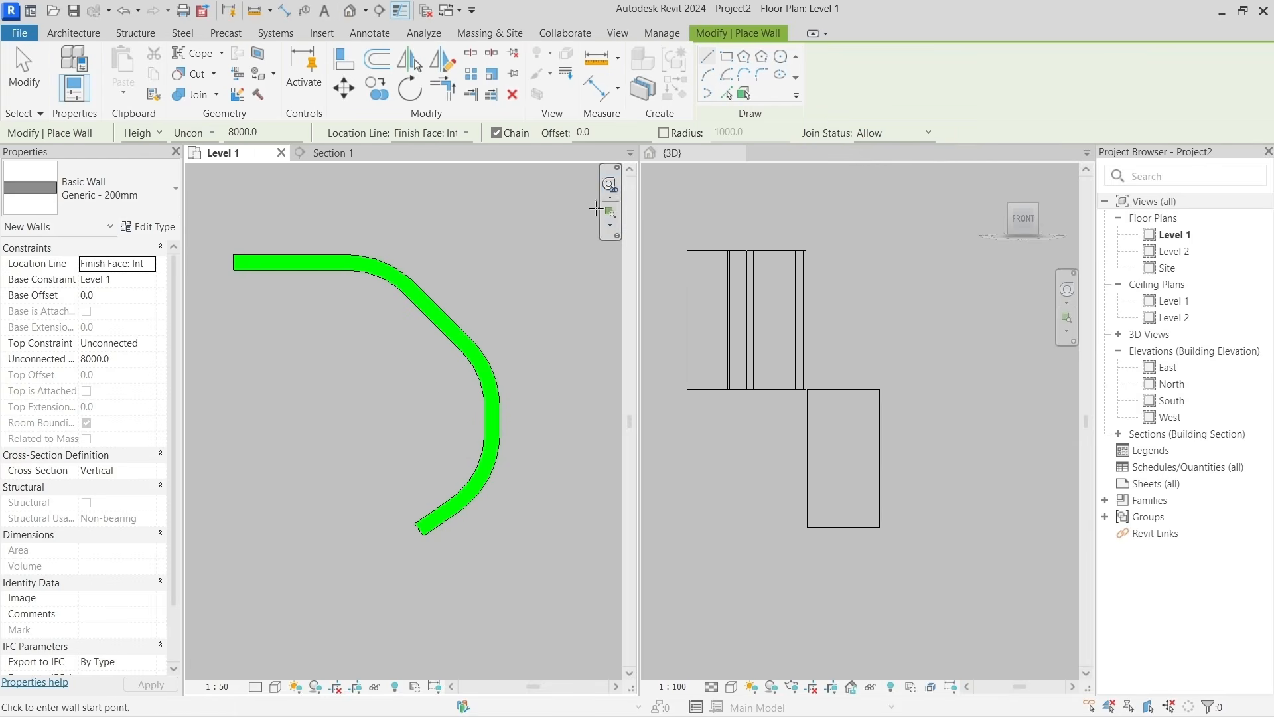
left_click(737, 153)
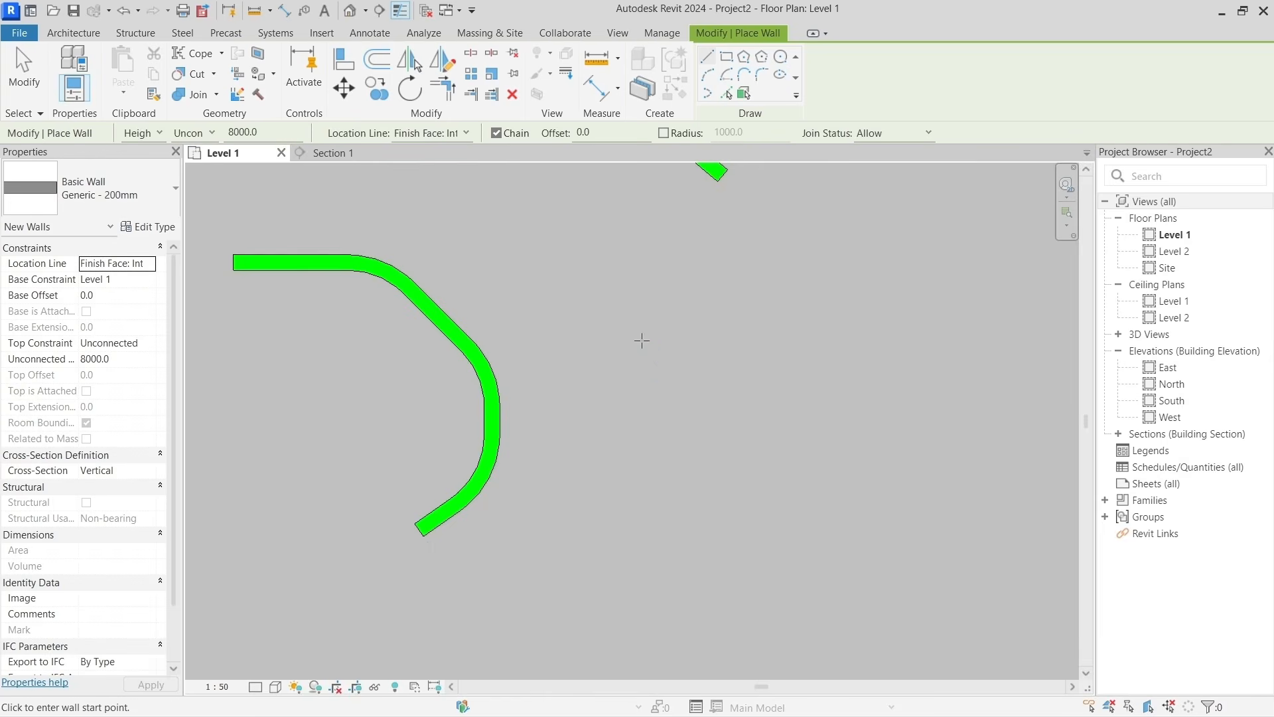
middle_click_drag(660, 316, 578, 325)
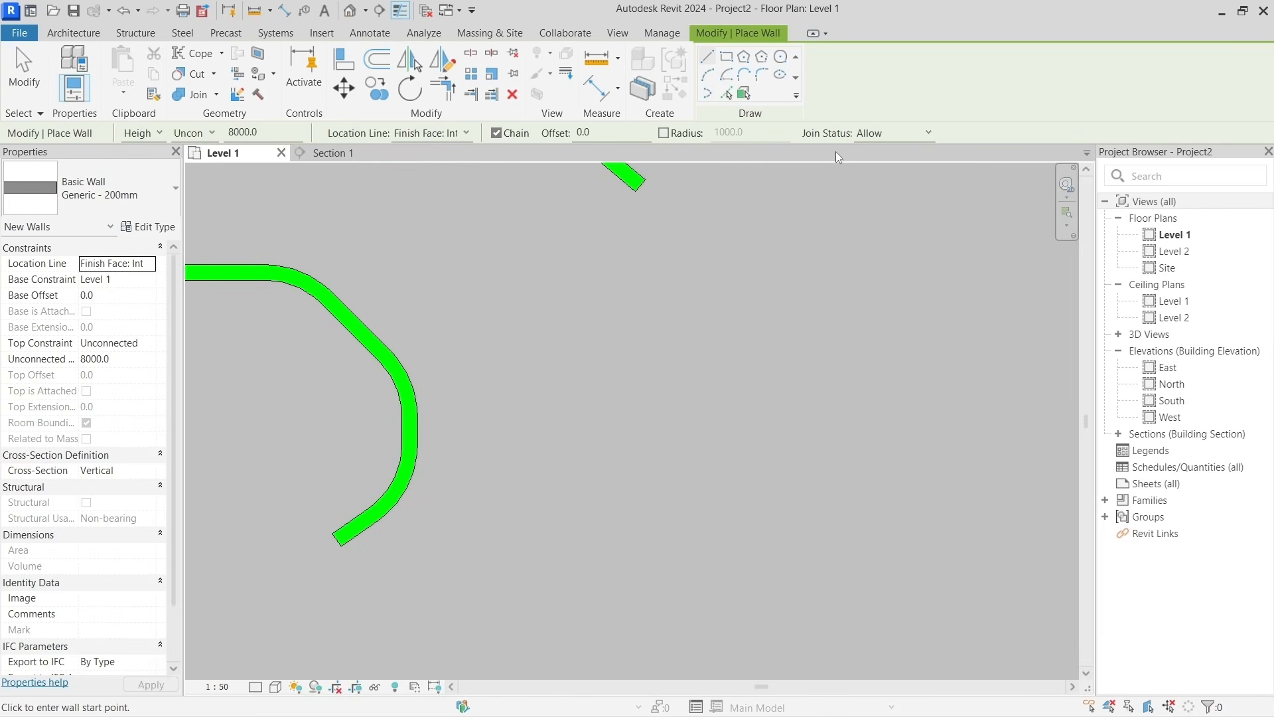
left_click(864, 140)
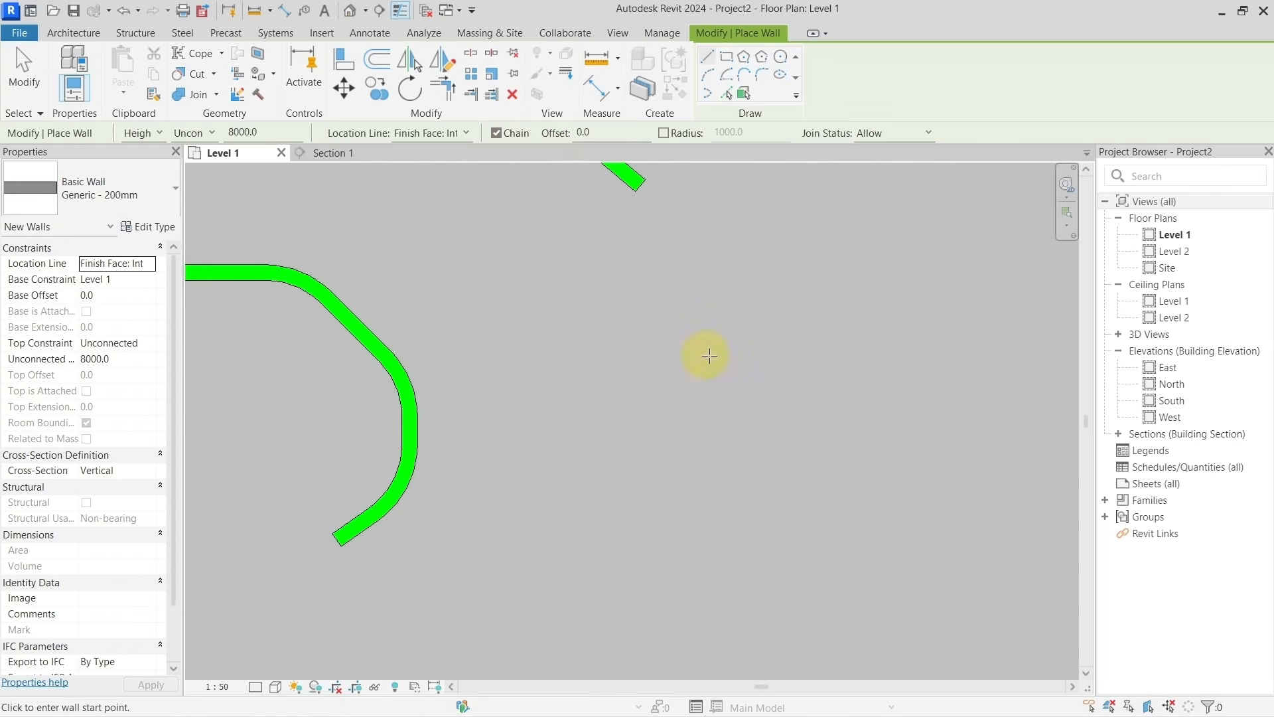
Draw four chained walls with Join Status Allow: horizontal, about 1469 mm sloping up, about 2032 mm horizontal, and about 1258 mm sloping down at 135°.
middle_click_drag(703, 353, 431, 375)
left_click(432, 373)
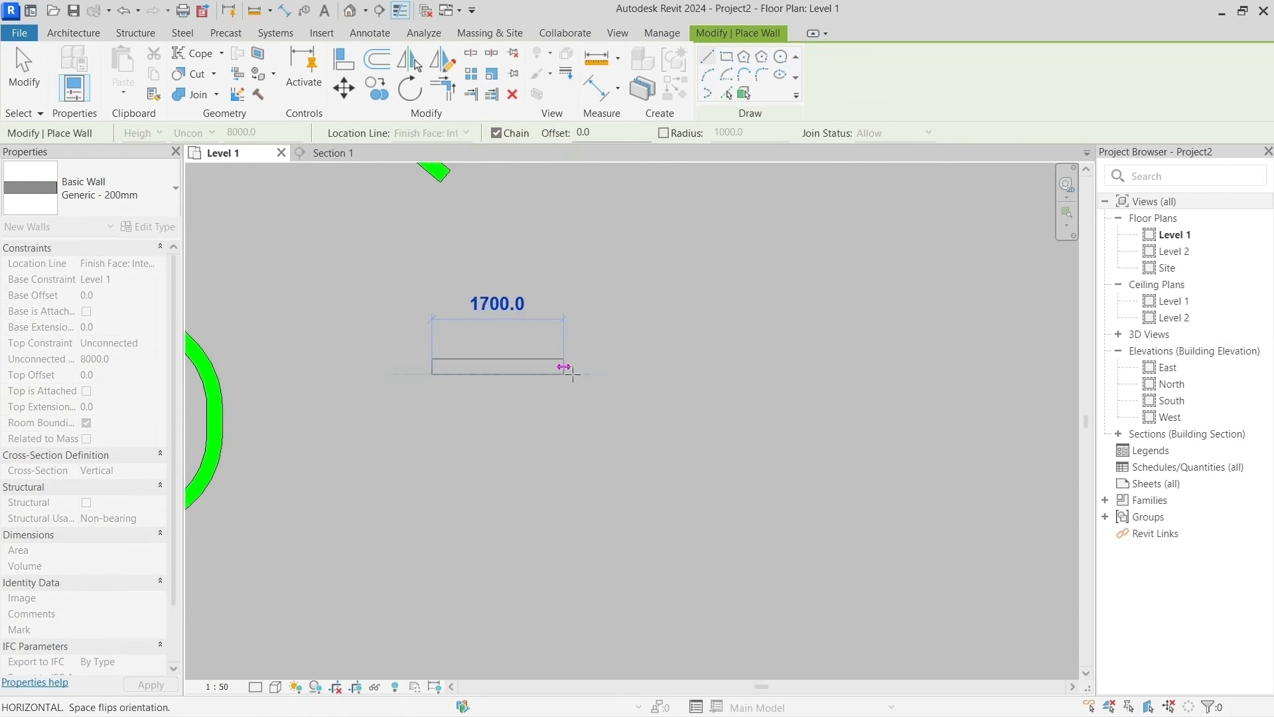
left_click(615, 365)
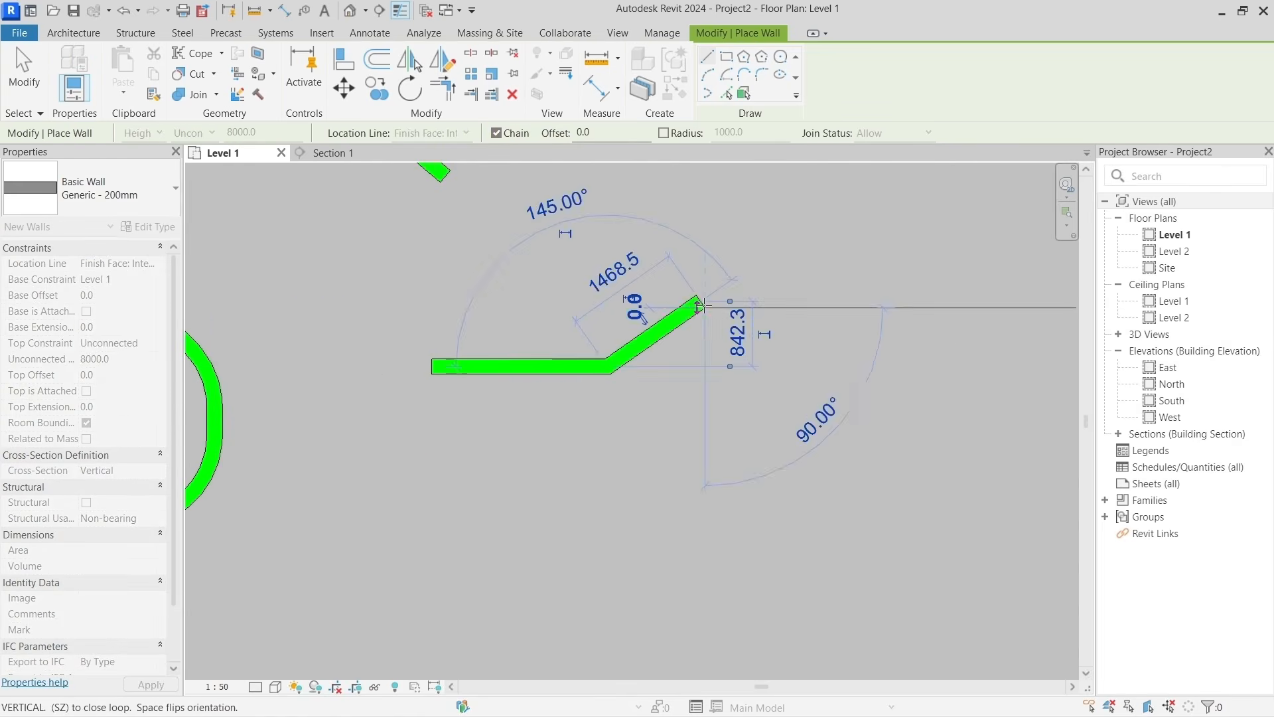
left_click(703, 302)
left_click(862, 300)
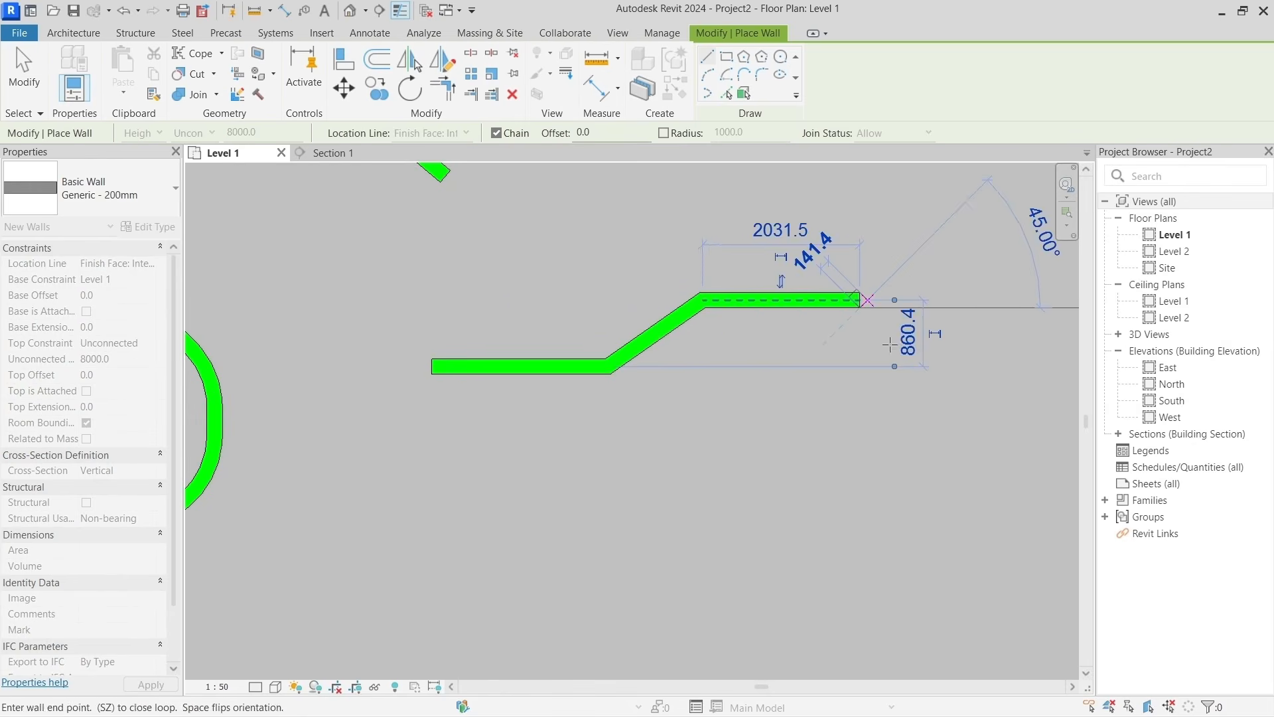
left_click(931, 367)
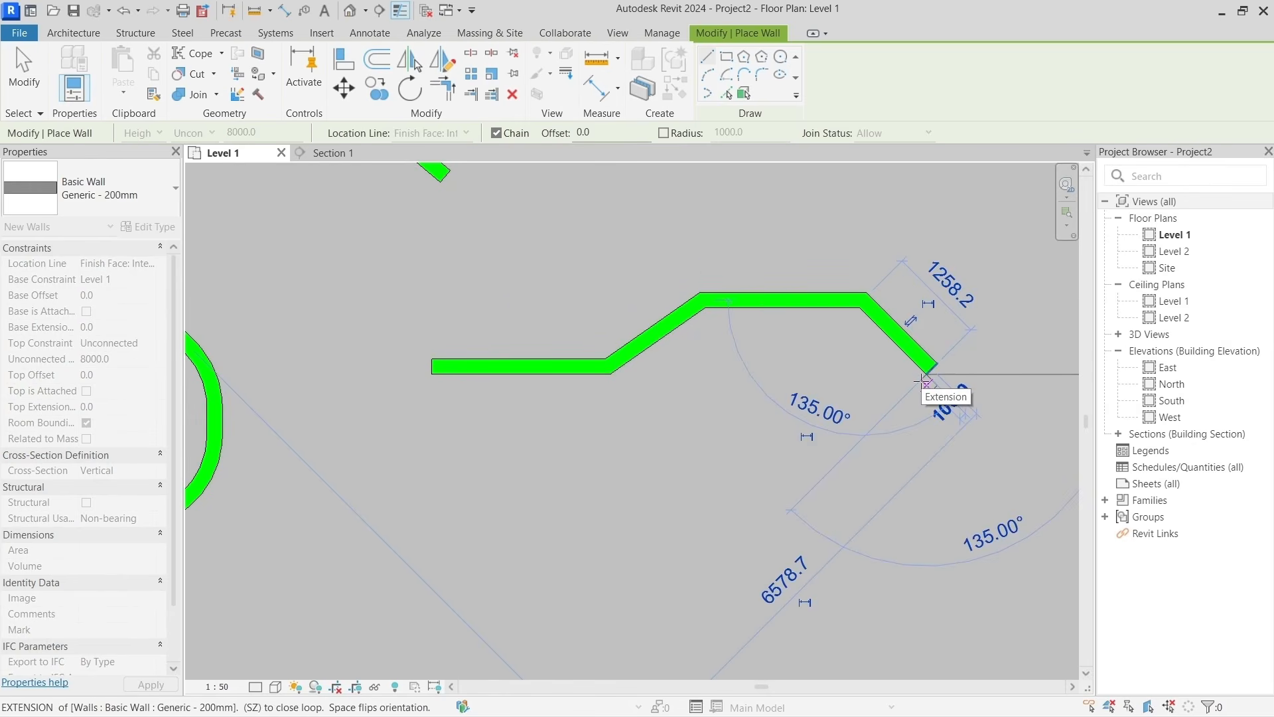
key("Escape")
middle_click_drag(922, 381, 782, 386)
key("Escape")
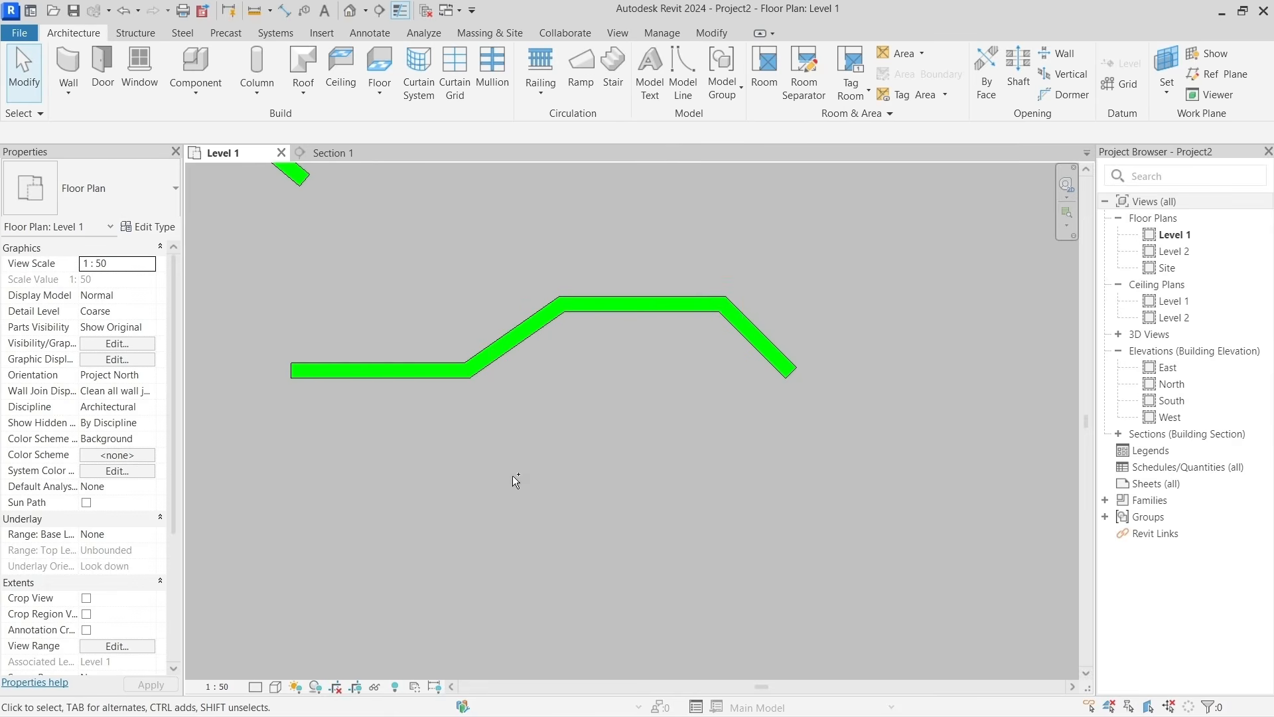
Draw four chained walls with Join Status Disallow below the joined chain: 2400 mm horizontal, sloping up at about 35°, 1900 mm horizontal, and sloping down.
left_click(67, 51)
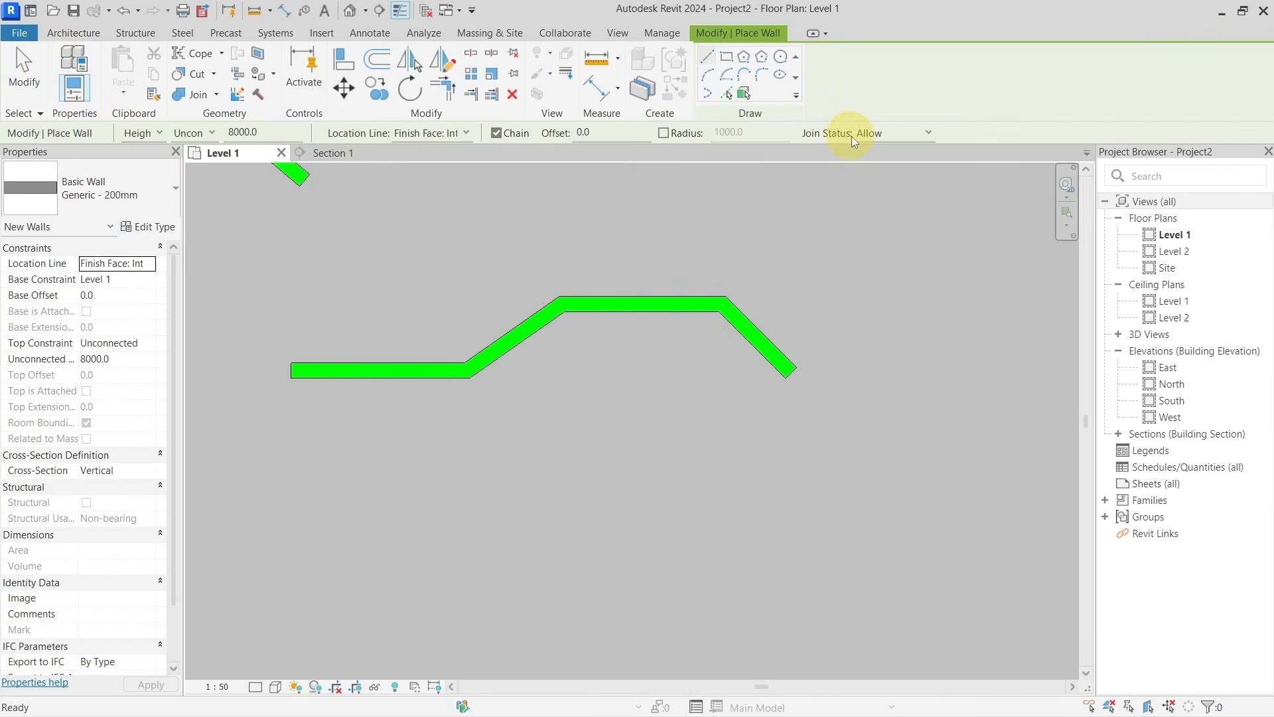
left_click(885, 133)
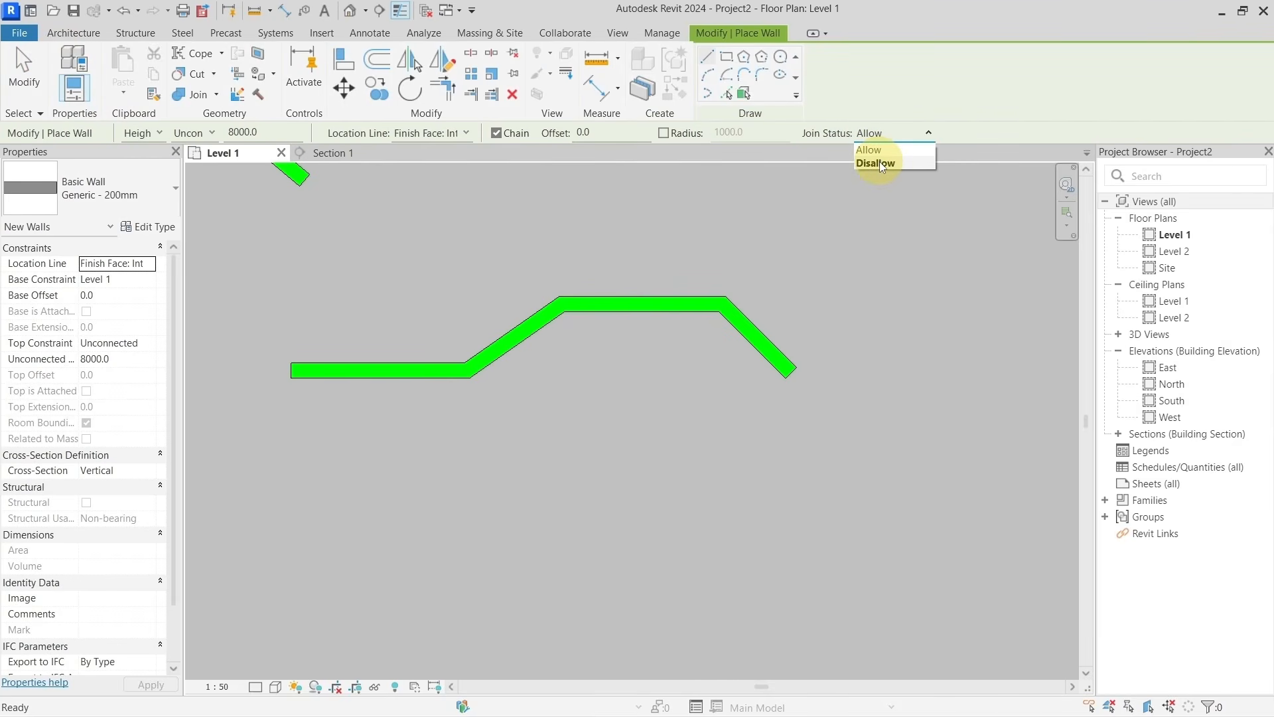
left_click(878, 163)
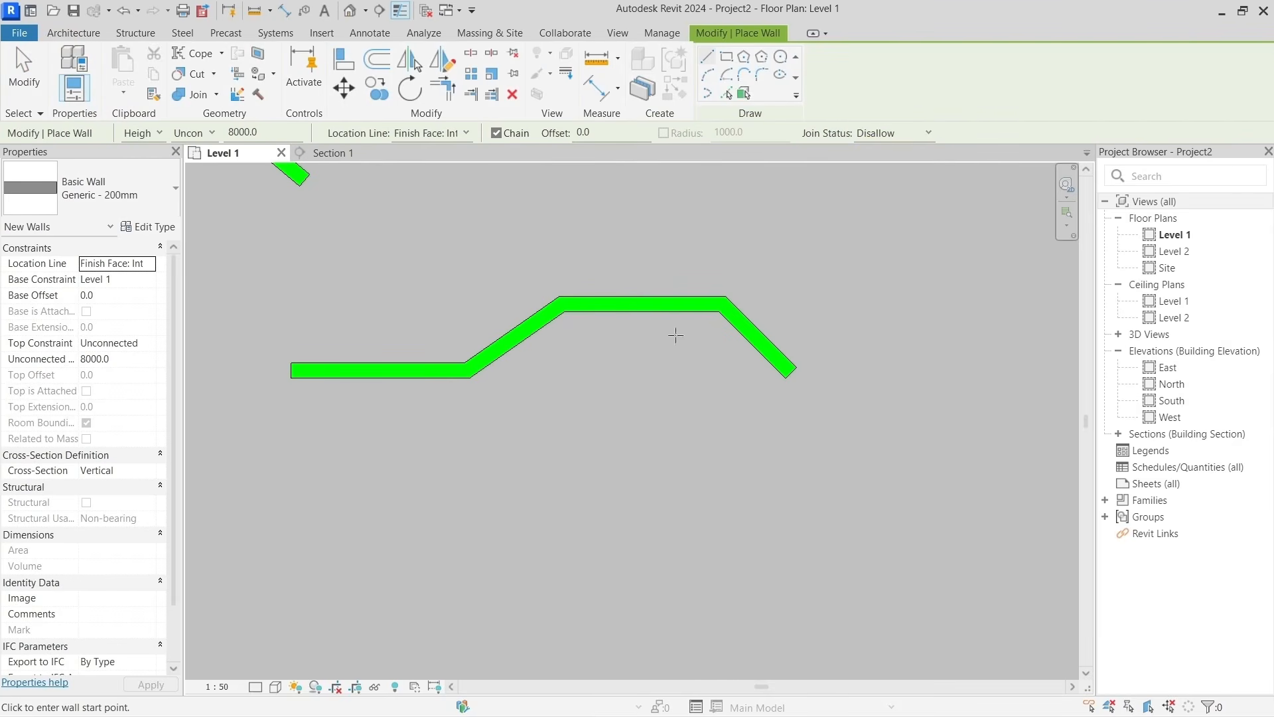
left_click(292, 471)
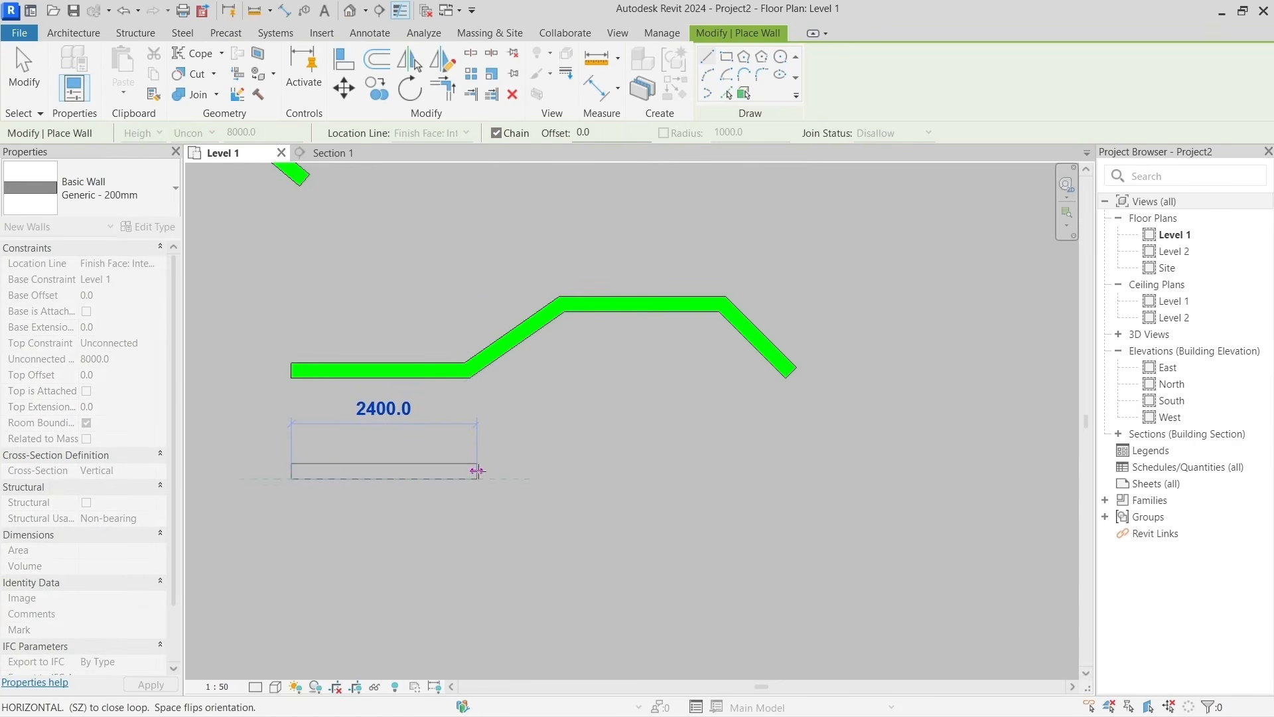
left_click(477, 471)
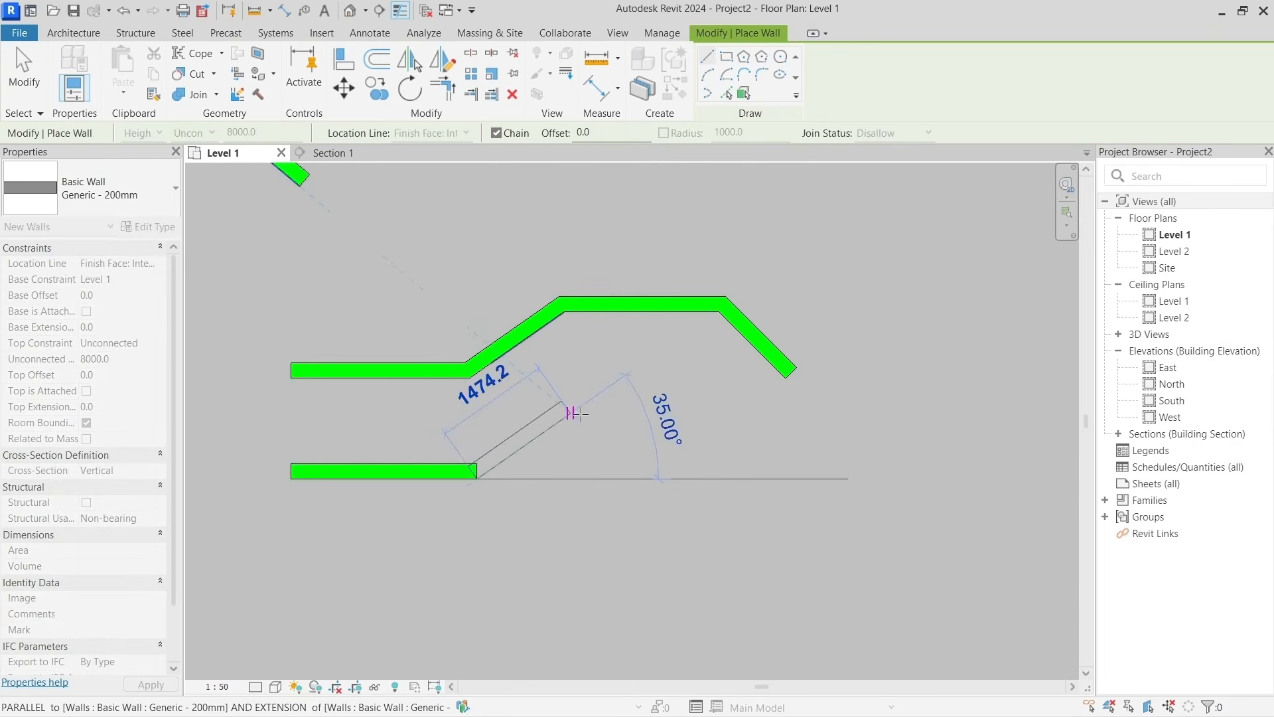
left_click(587, 396)
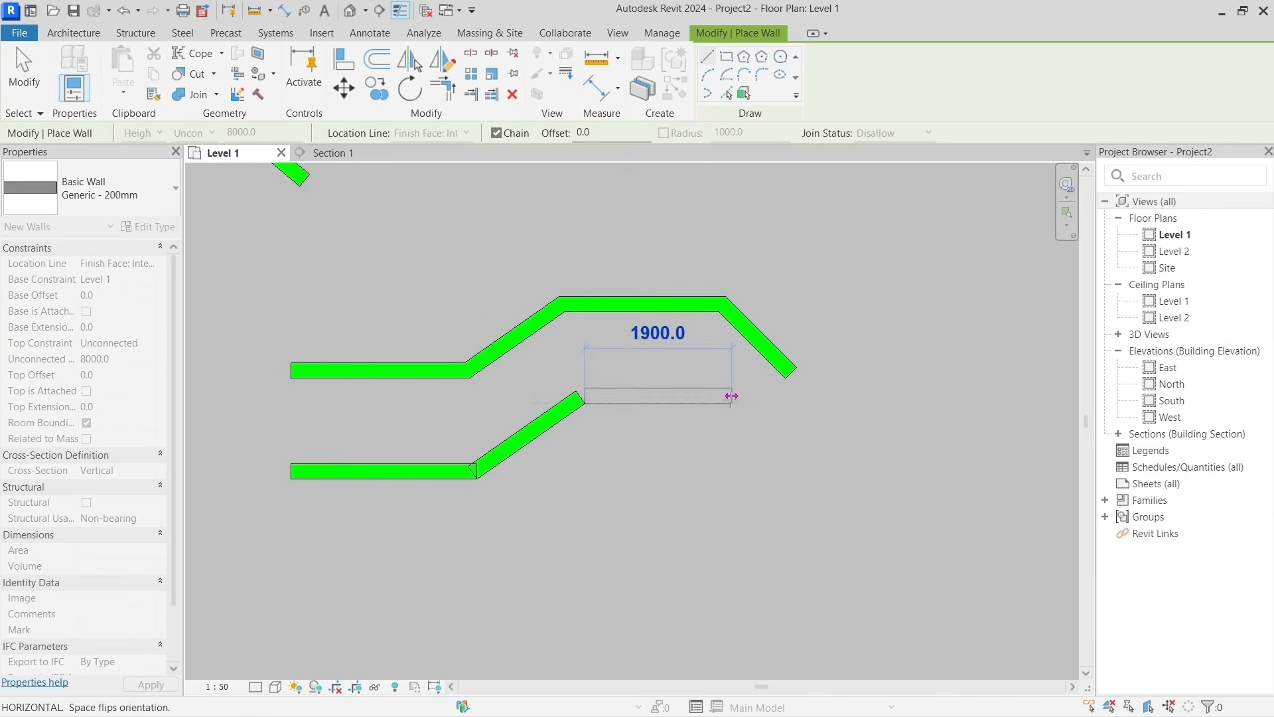
left_click(731, 396)
left_click(803, 473)
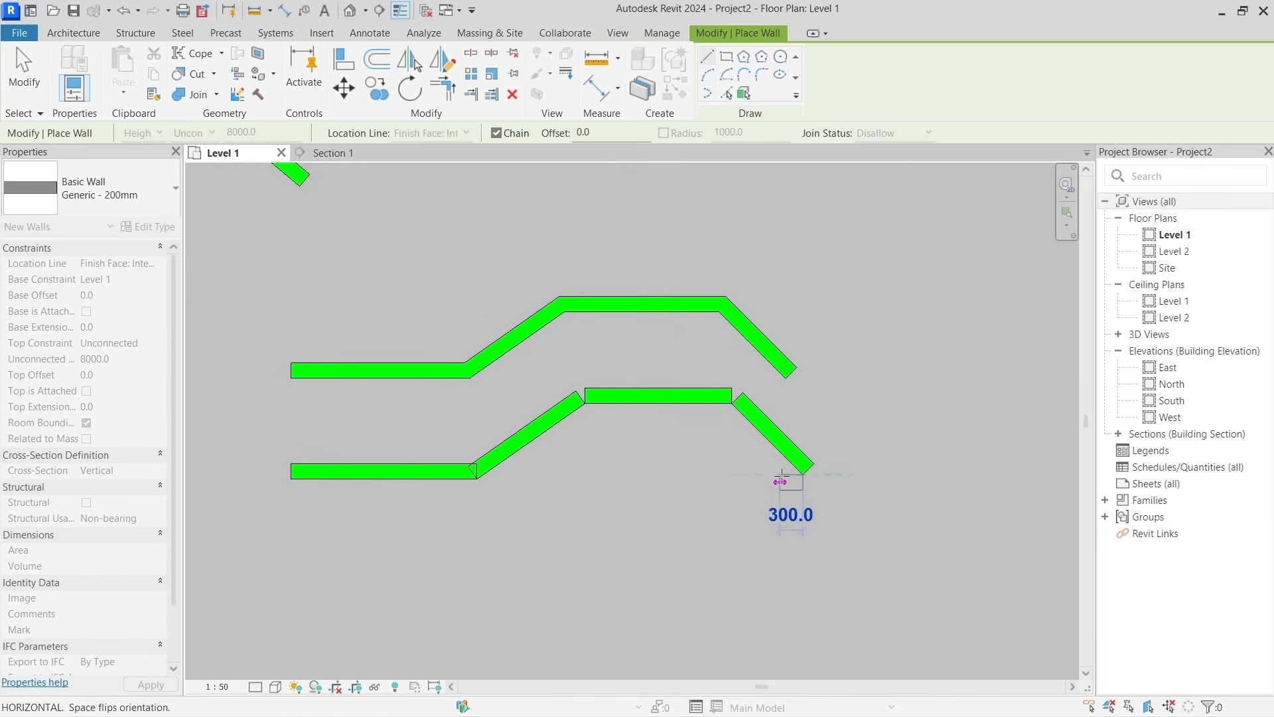
key("Escape")
key("Escape")
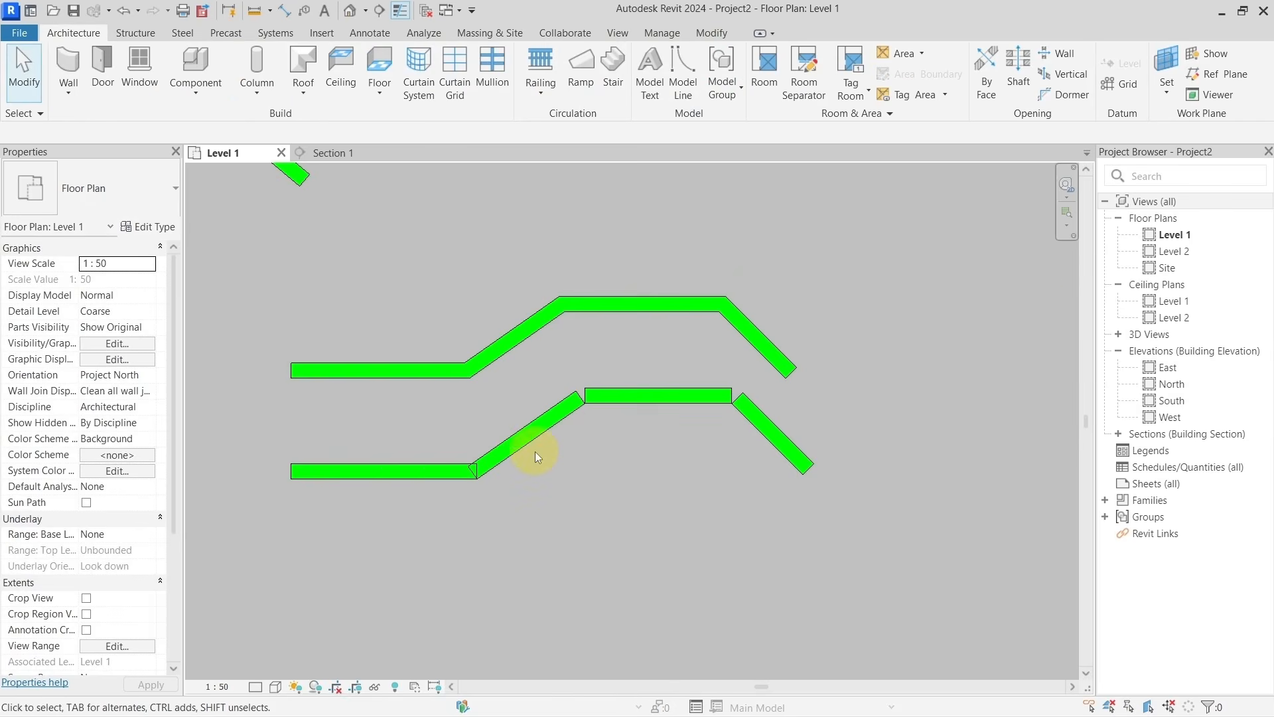
Draw three chained walls with Join Status Allow below the unjoined chain, the first about 1300 mm long at 19° and the other two turning downward.
scroll(535, 451, "up", 3)
middle_click_drag(452, 315, 439, 382)
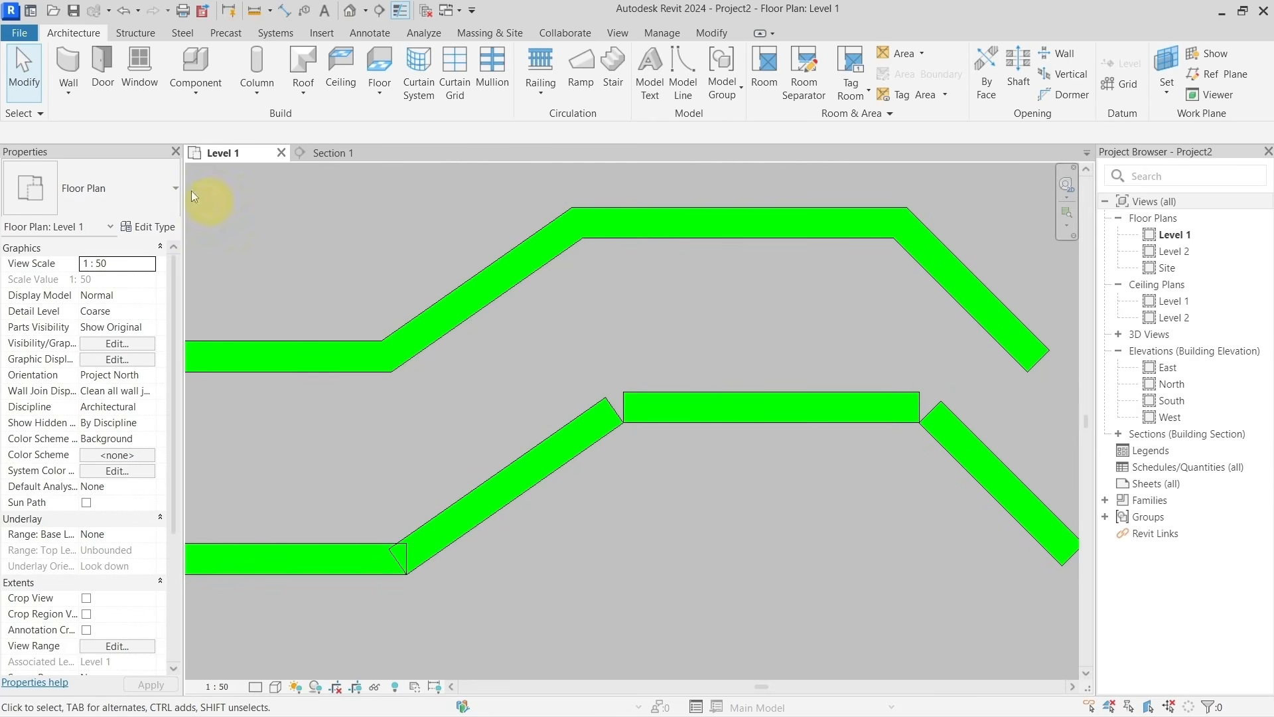
left_click(69, 70)
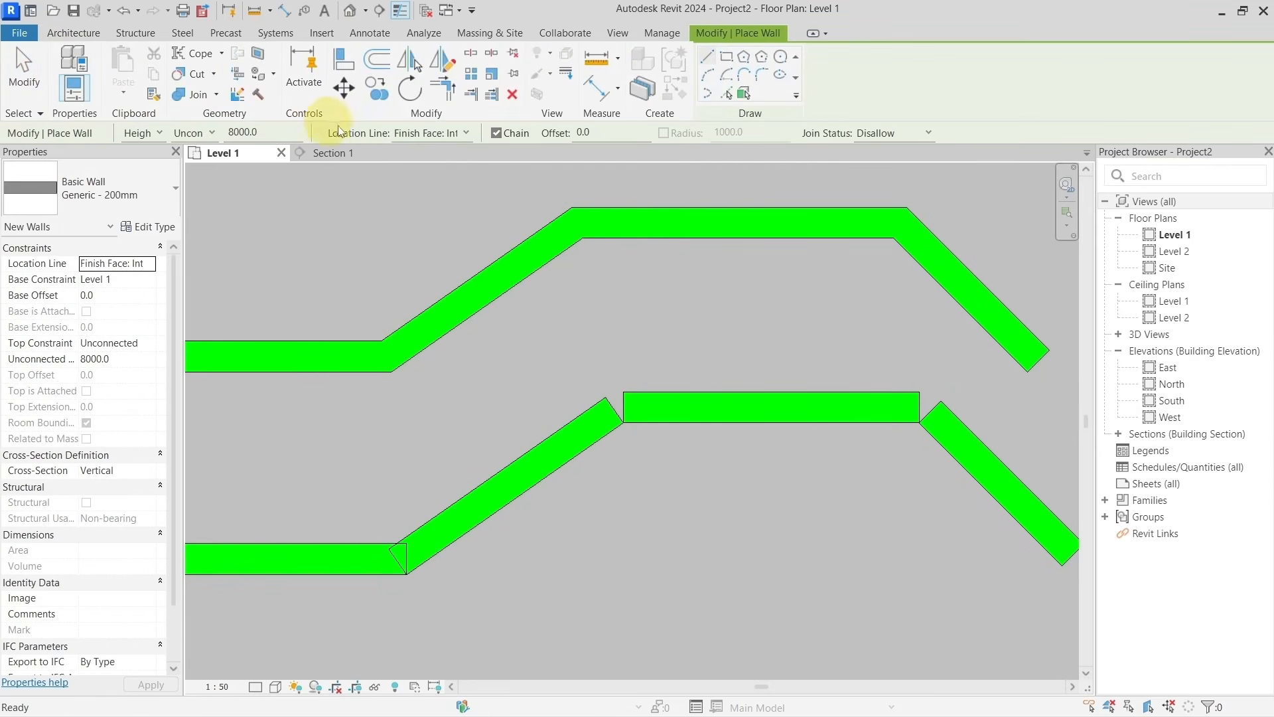
left_click(875, 133)
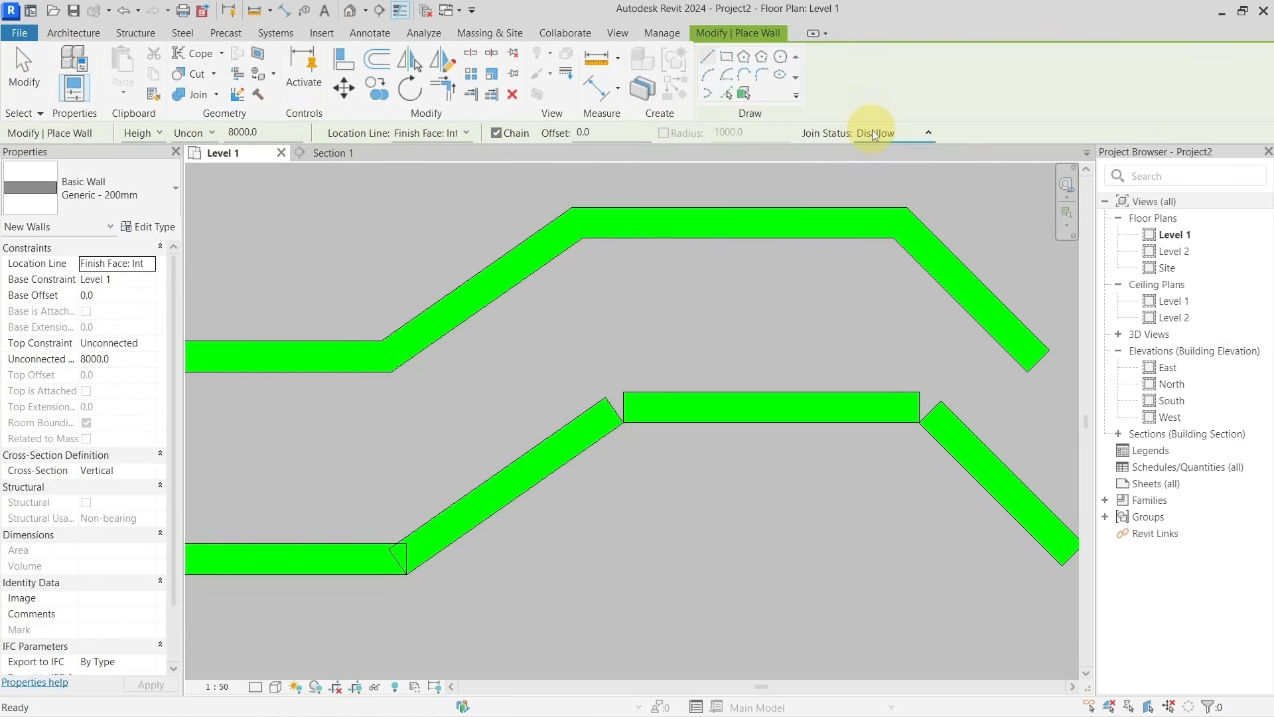
left_click(872, 151)
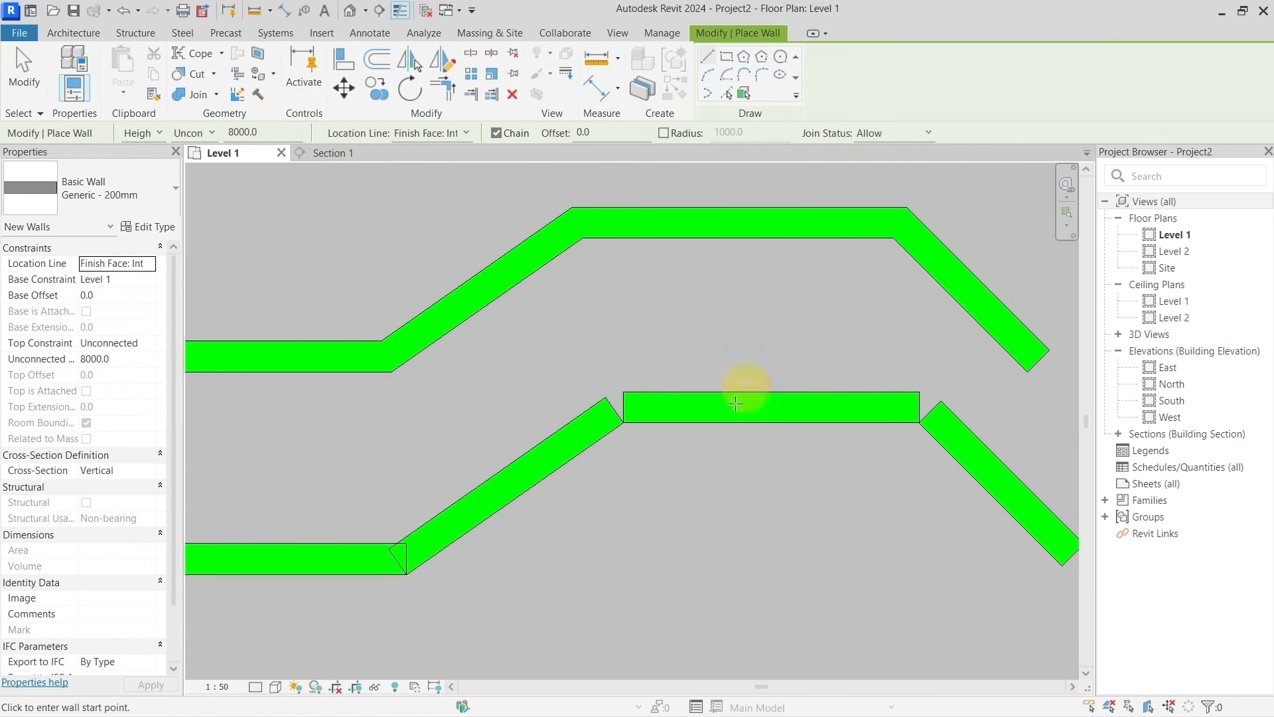
scroll(736, 403, "down", 3)
middle_click_drag(620, 483, 675, 398)
left_click(527, 496)
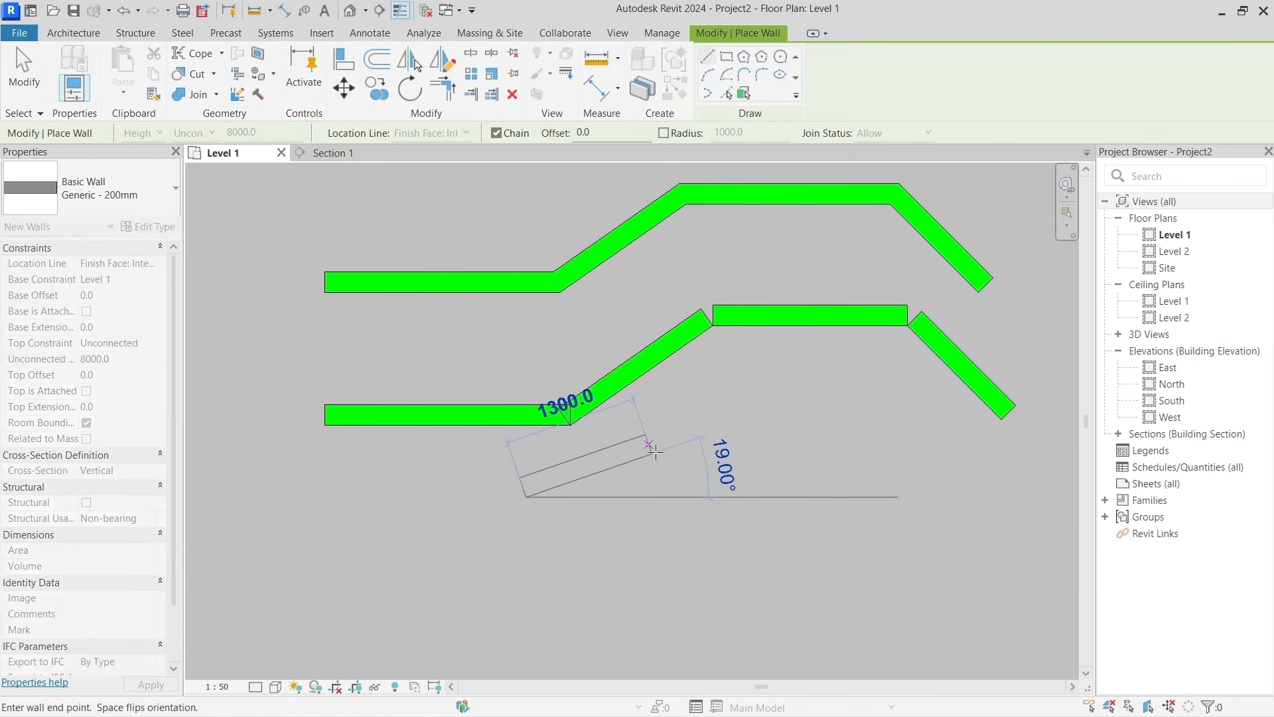
left_click(652, 445)
left_click(695, 512)
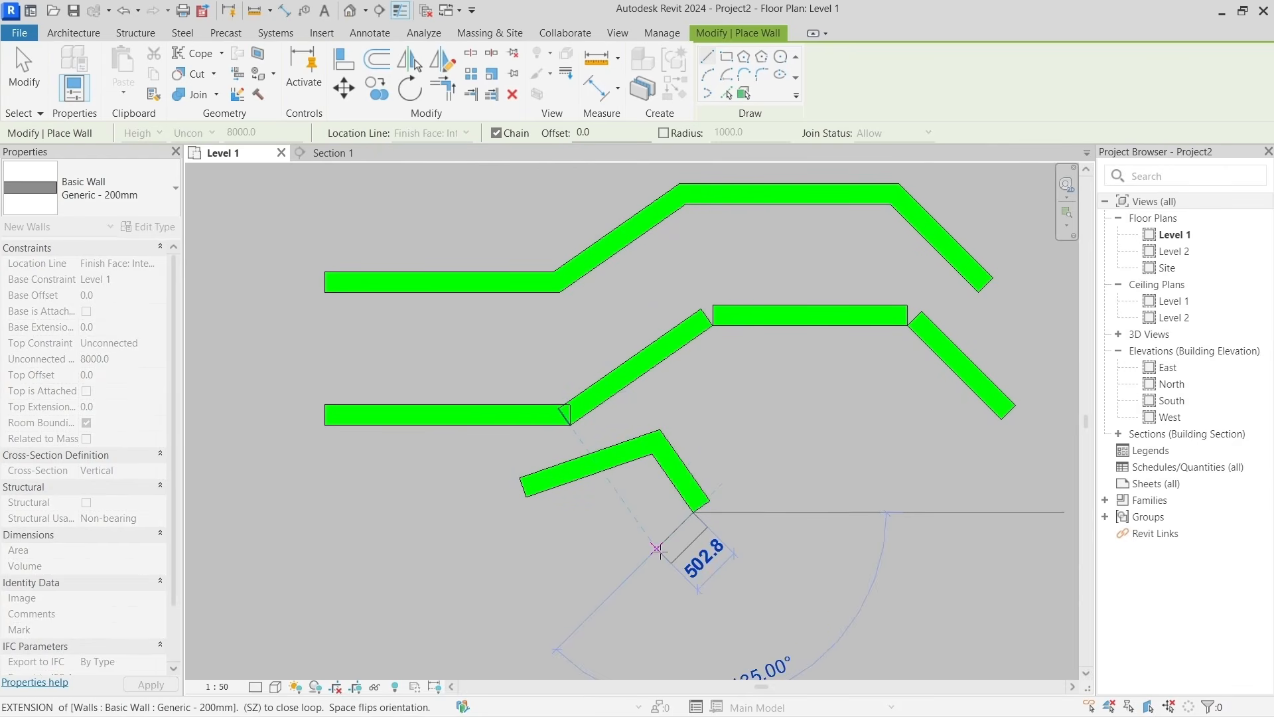
left_click(671, 551)
key("Escape")
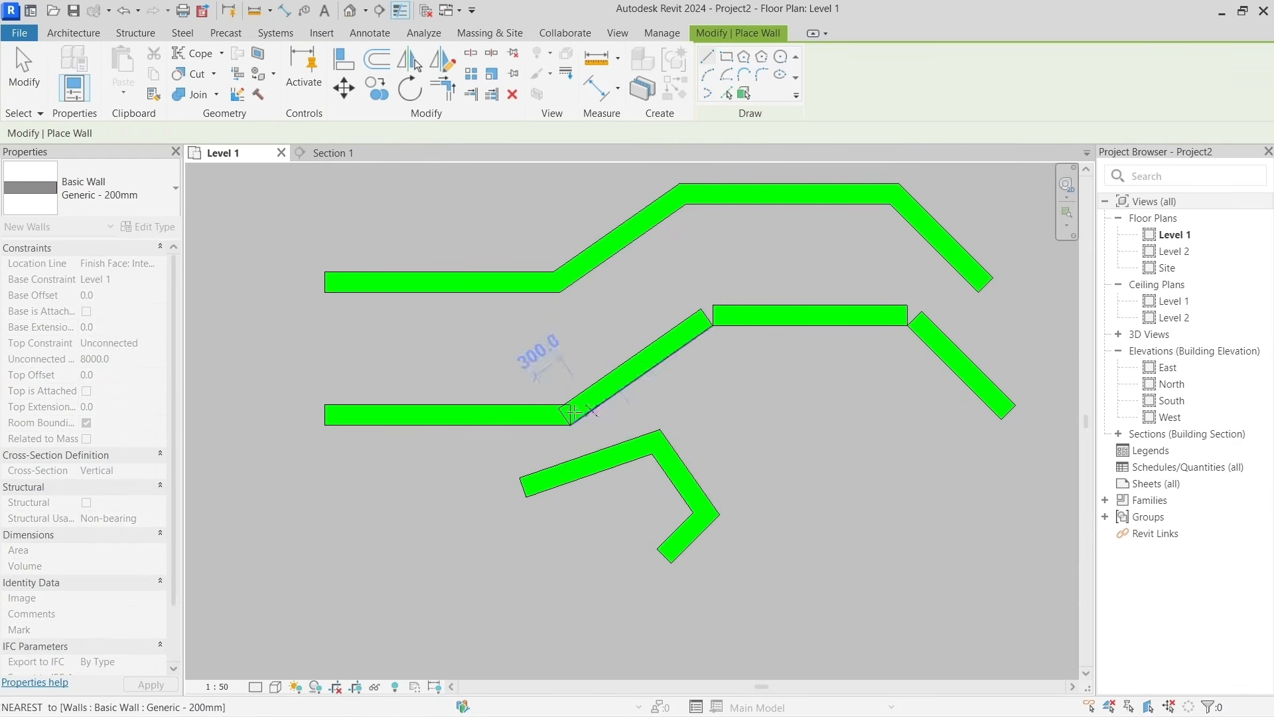